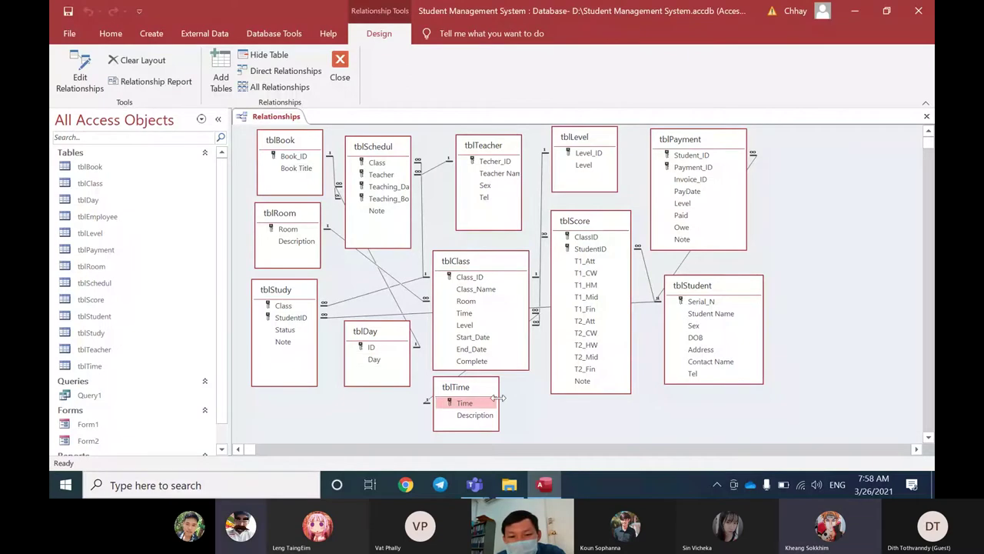
# Step: Widen the tblTime, tblScore and tblLevel boxes, and shift tblPayment and tblStudent right
pyautogui.moveTo(499, 398); pyautogui.dragTo(529, 397)
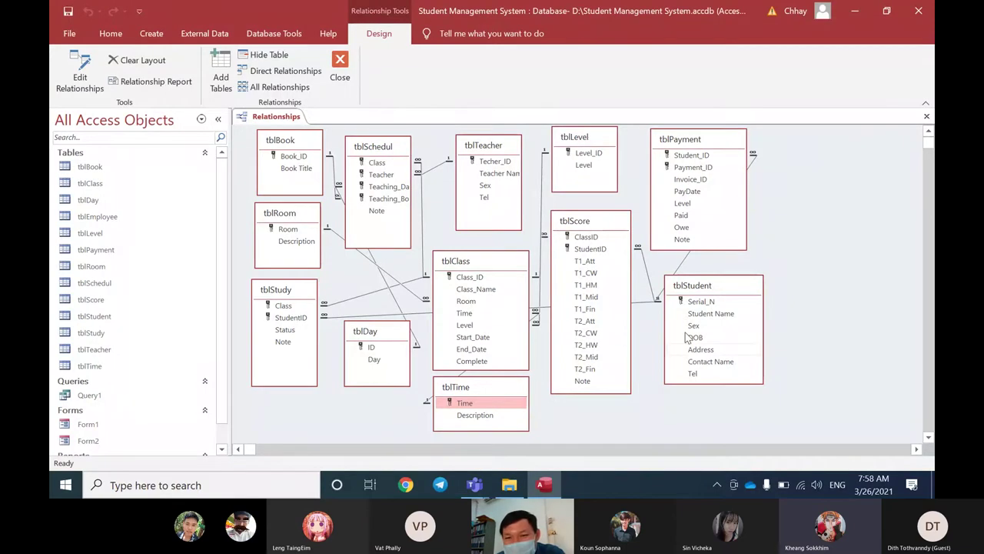
pyautogui.moveTo(703, 142); pyautogui.dragTo(737, 142)
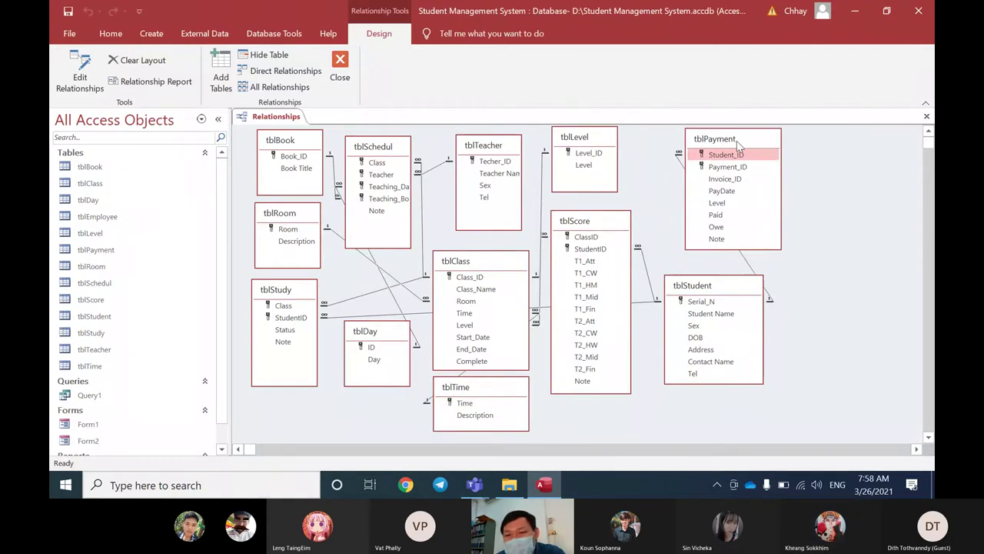
pyautogui.moveTo(726, 285); pyautogui.dragTo(753, 283)
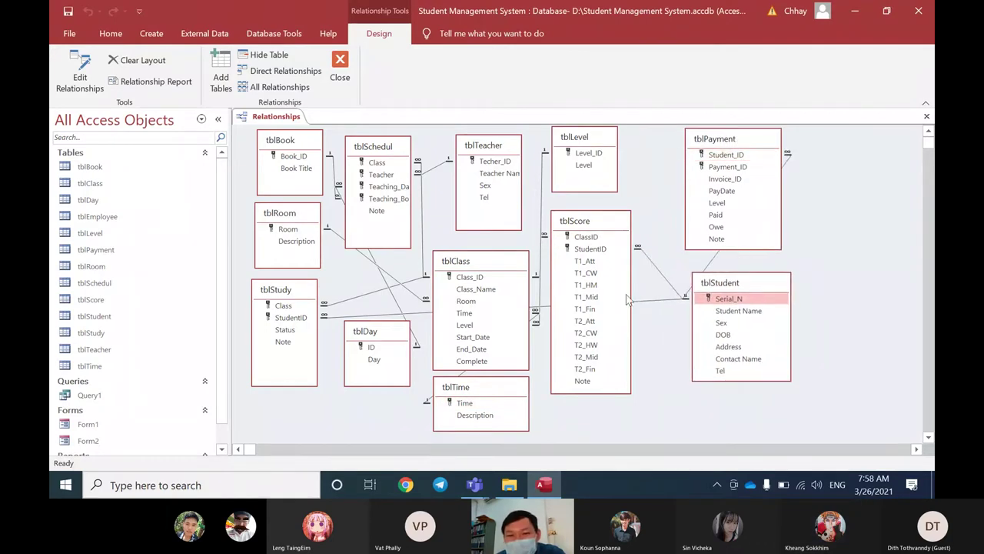
pyautogui.moveTo(630, 280); pyautogui.dragTo(655, 280)
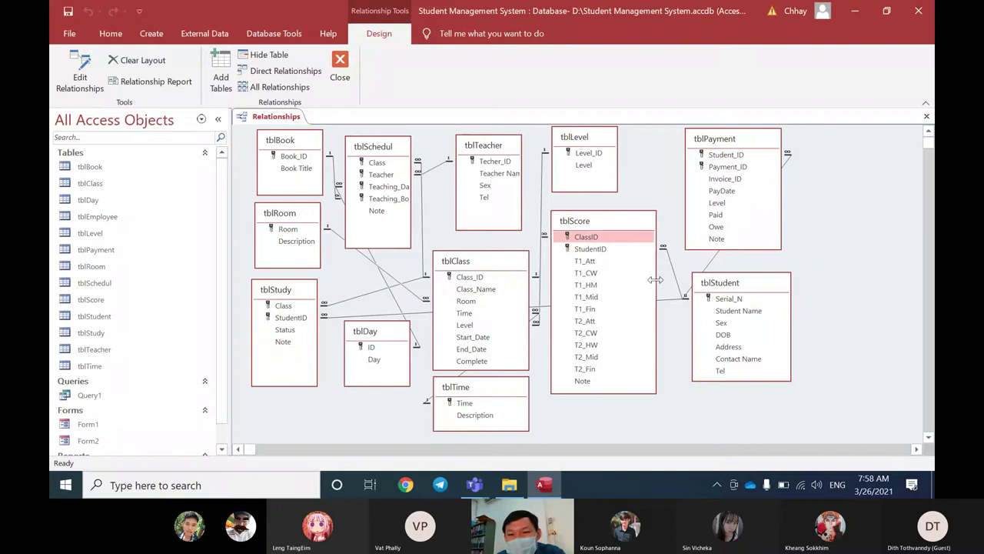
pyautogui.click(616, 164)
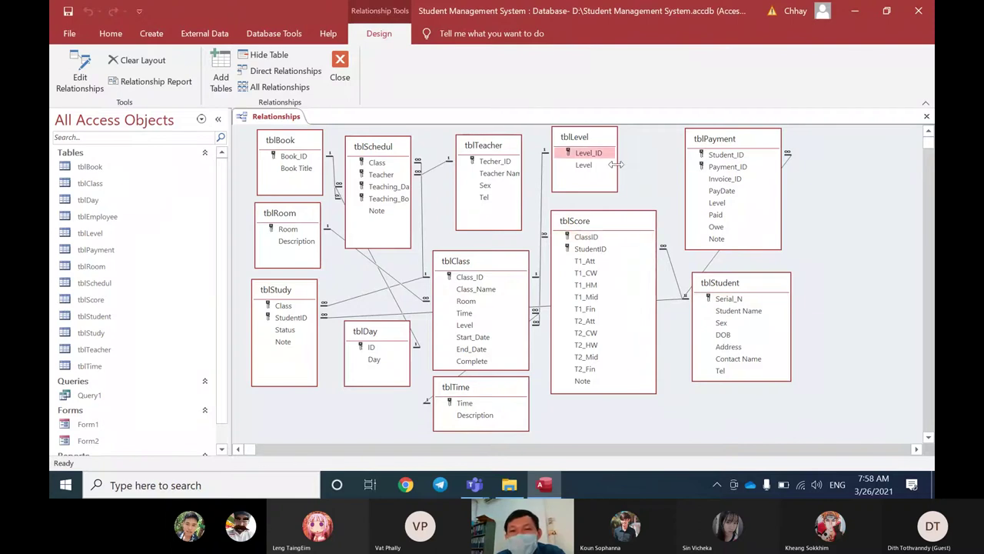
pyautogui.moveTo(616, 163); pyautogui.dragTo(655, 178)
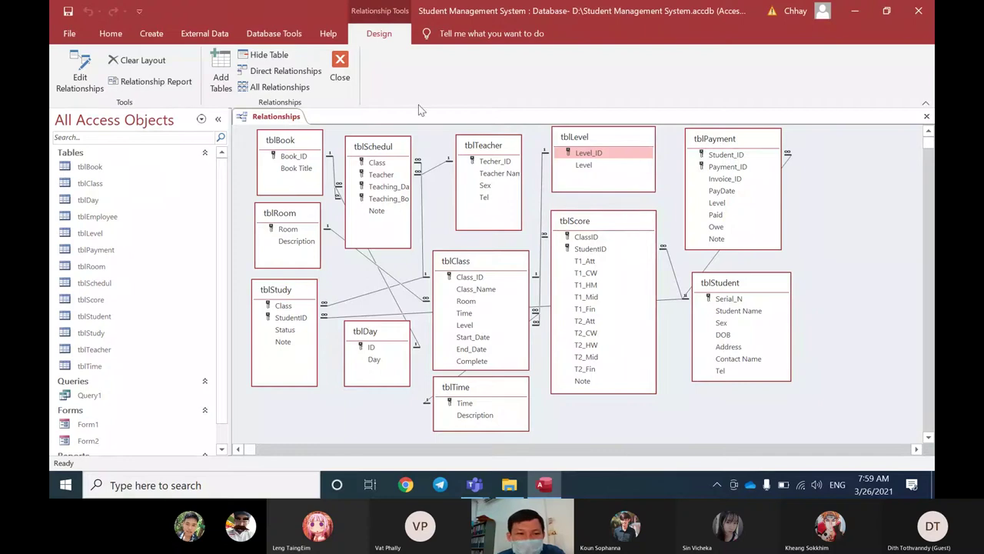
# Step: Create a new design-view query with tblStudent, tblPayment and tblRoom added
pyautogui.click(152, 35)
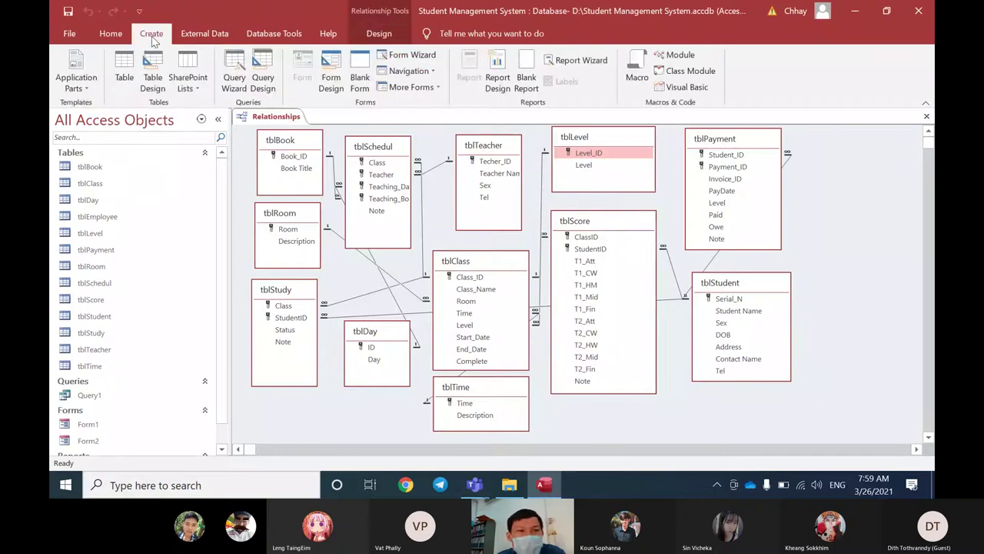
pyautogui.click(263, 83)
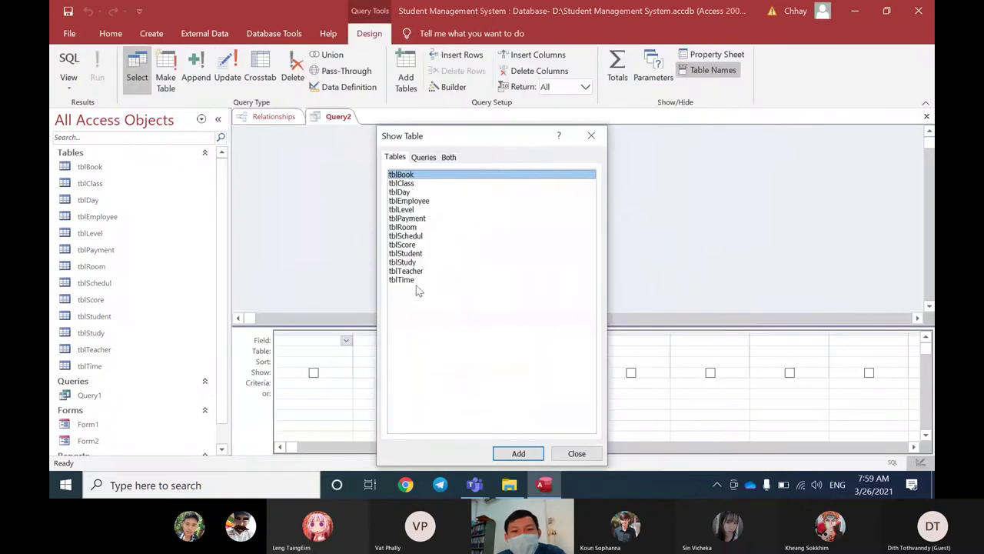
pyautogui.moveTo(486, 136); pyautogui.dragTo(495, 110)
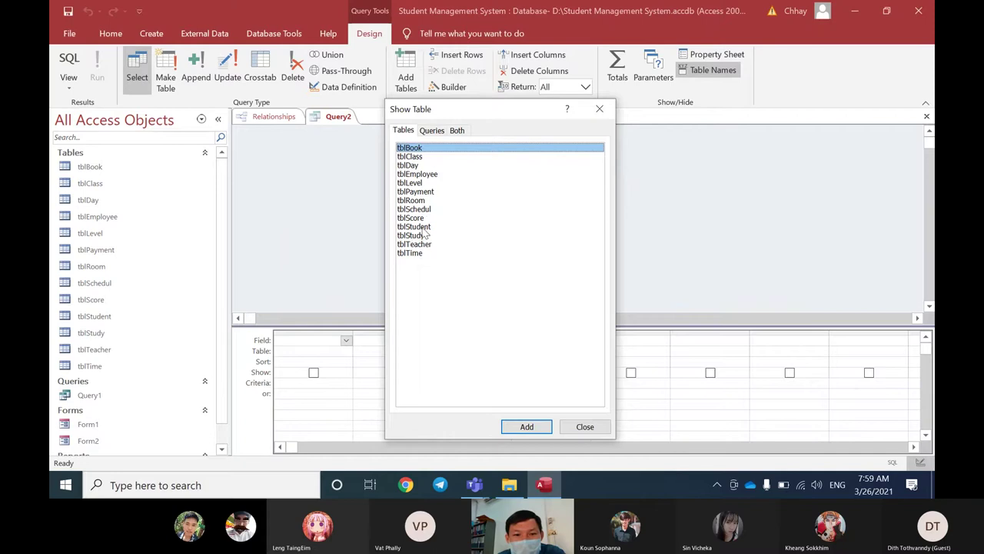
pyautogui.doubleClick(423, 227)
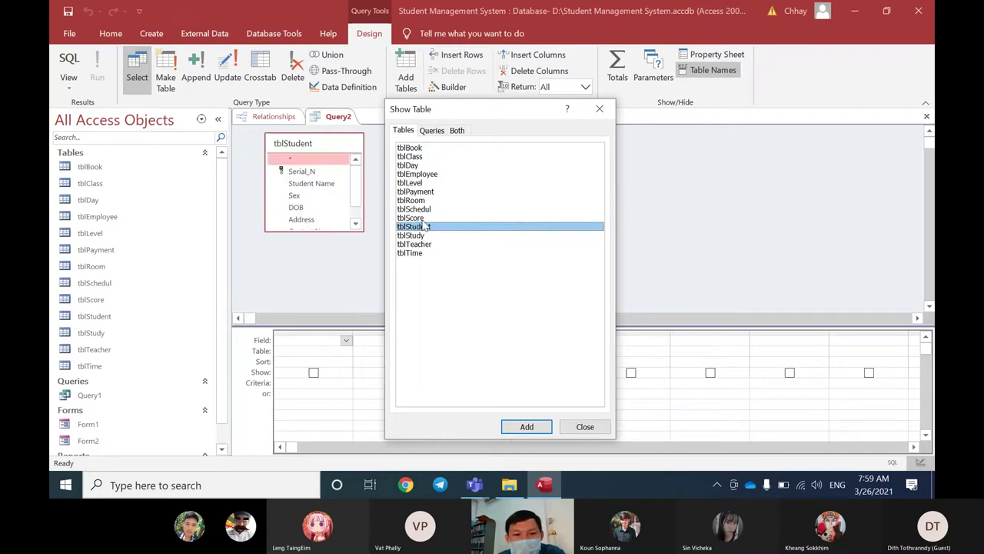
pyautogui.doubleClick(416, 191)
pyautogui.moveTo(503, 112); pyautogui.dragTo(622, 120)
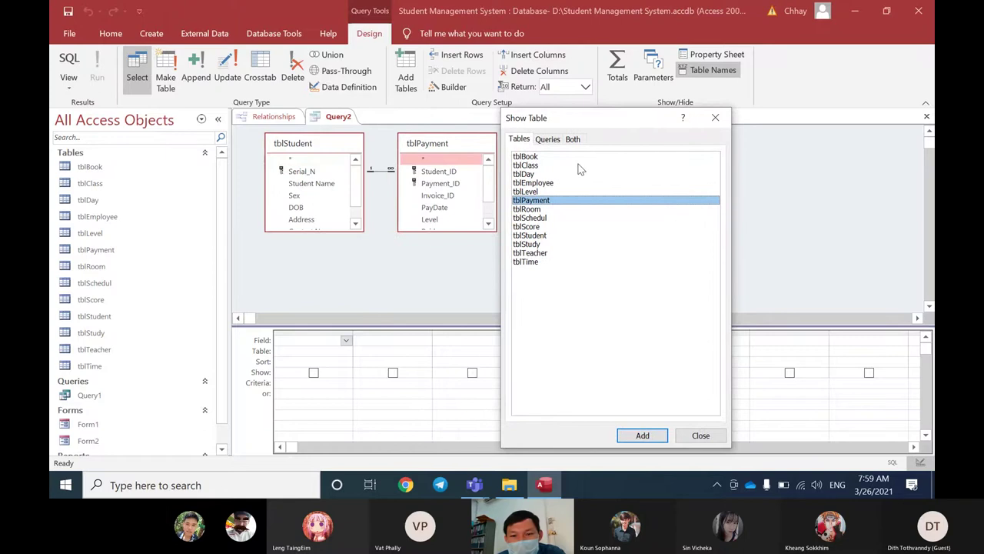
pyautogui.click(540, 210)
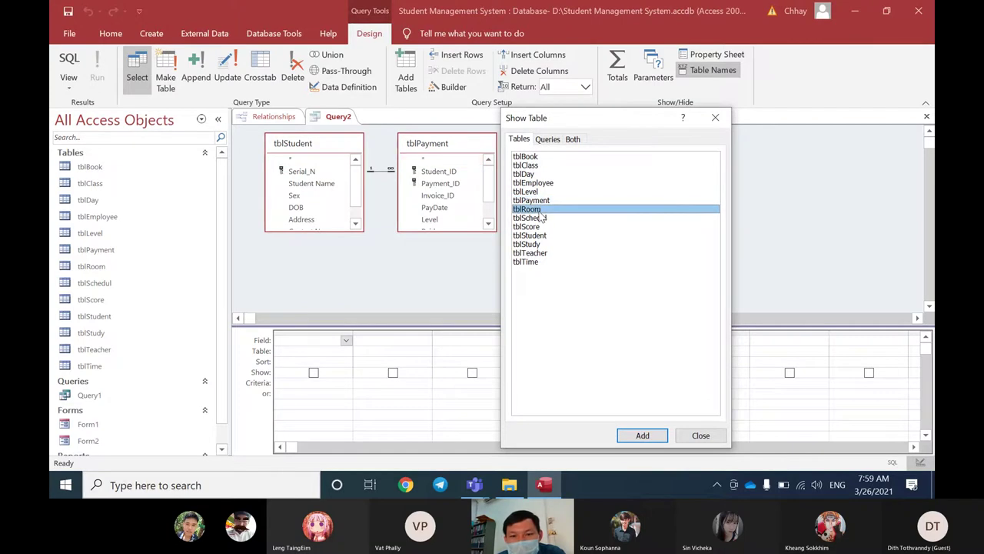
pyautogui.click(711, 121)
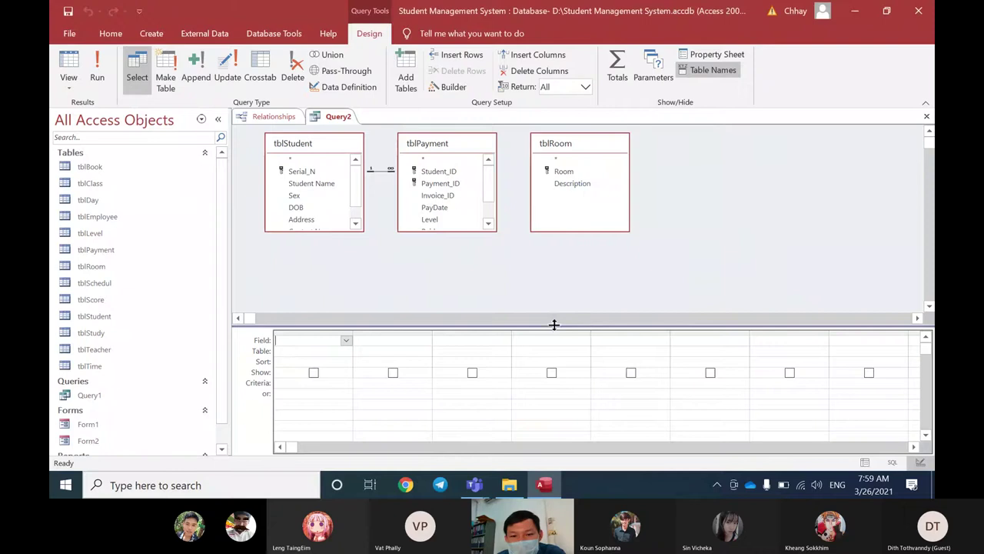
pyautogui.moveTo(559, 279); pyautogui.dragTo(558, 272)
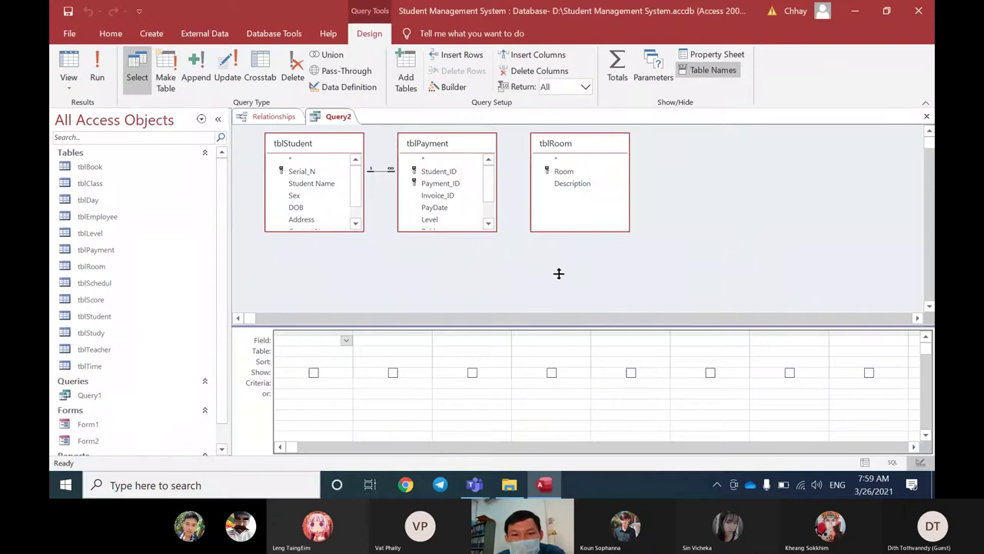
# Step: Stretch the tblPayment and tblStudent field lists so all their fields show
pyautogui.moveTo(464, 231); pyautogui.dragTo(465, 269)
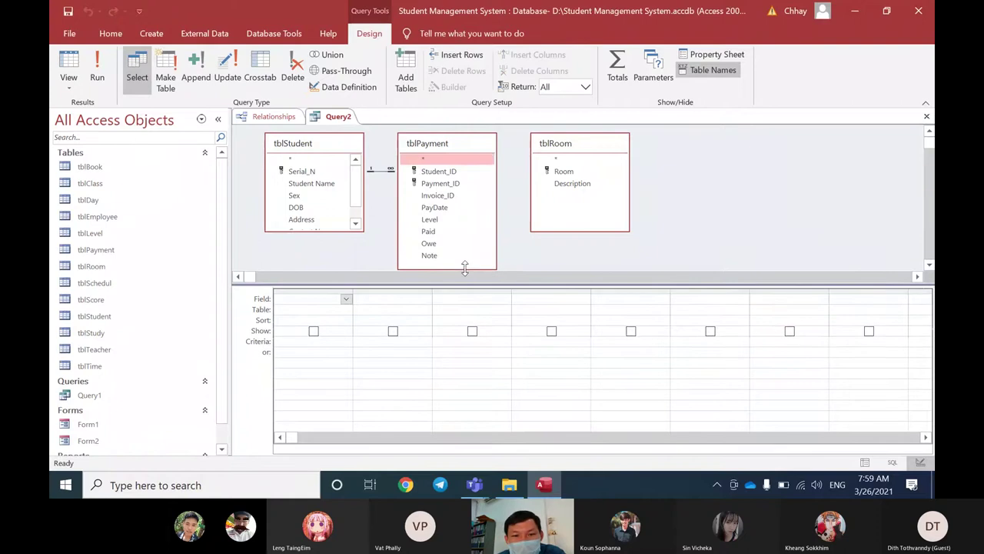
pyautogui.click(311, 236)
pyautogui.moveTo(311, 236); pyautogui.dragTo(312, 260)
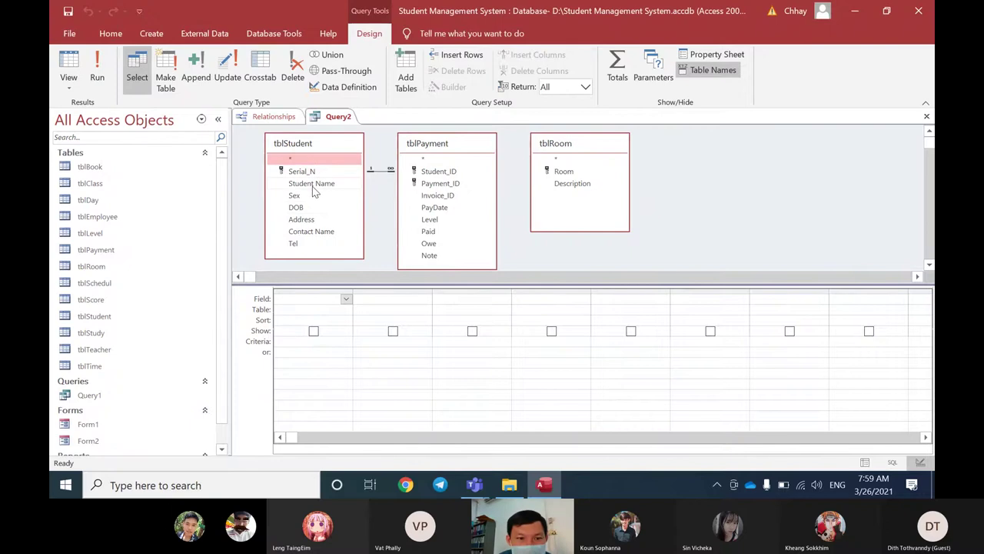
# Step: Point out DOB and Tel in tblStudent, PayDate, Invoice_ID and Paid in tblPayment, and Room in tblRoom
pyautogui.click(303, 209)
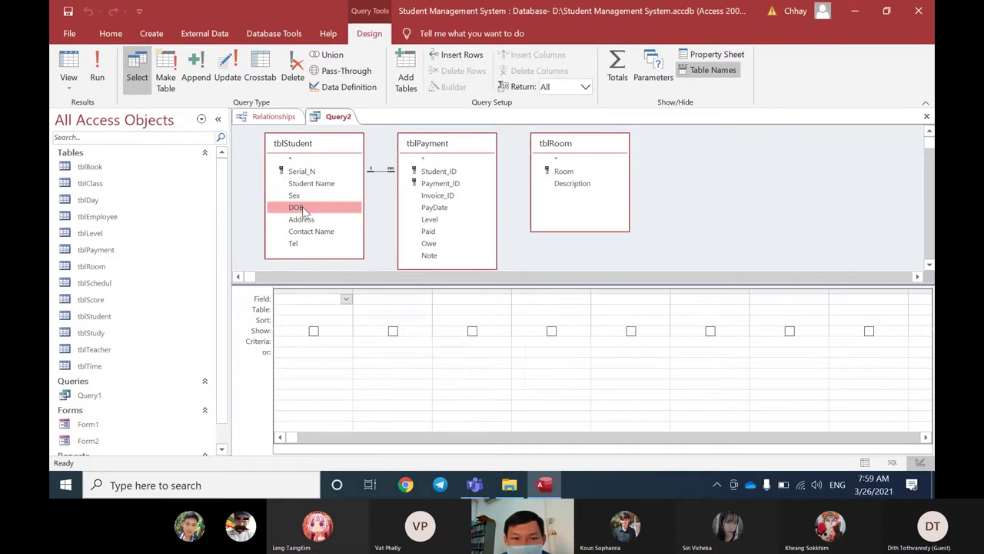
pyautogui.click(305, 243)
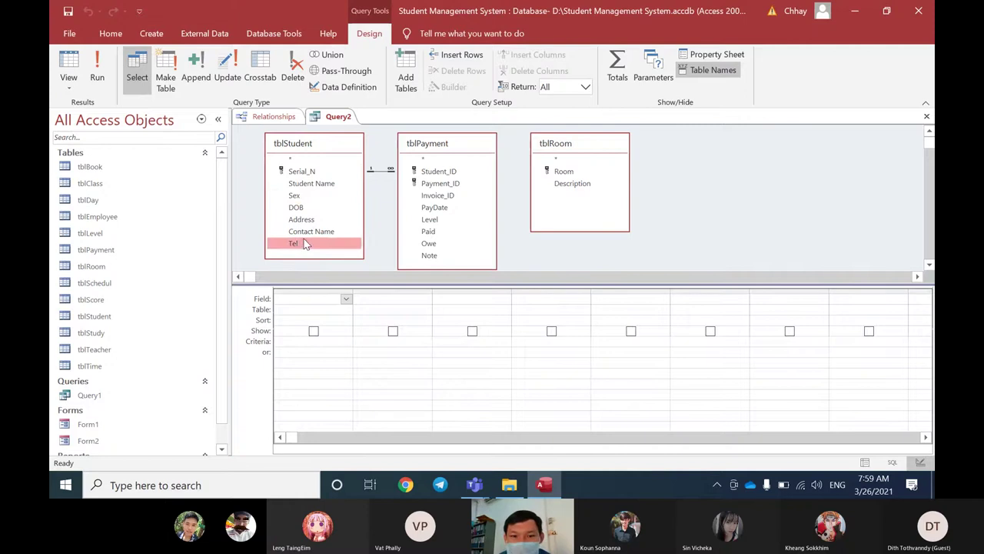
pyautogui.click(435, 207)
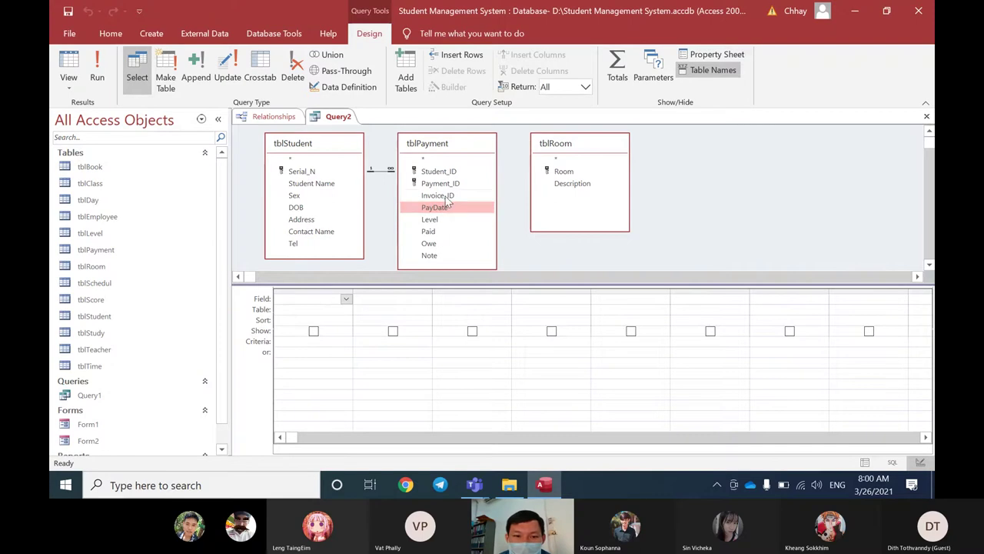
pyautogui.click(447, 197)
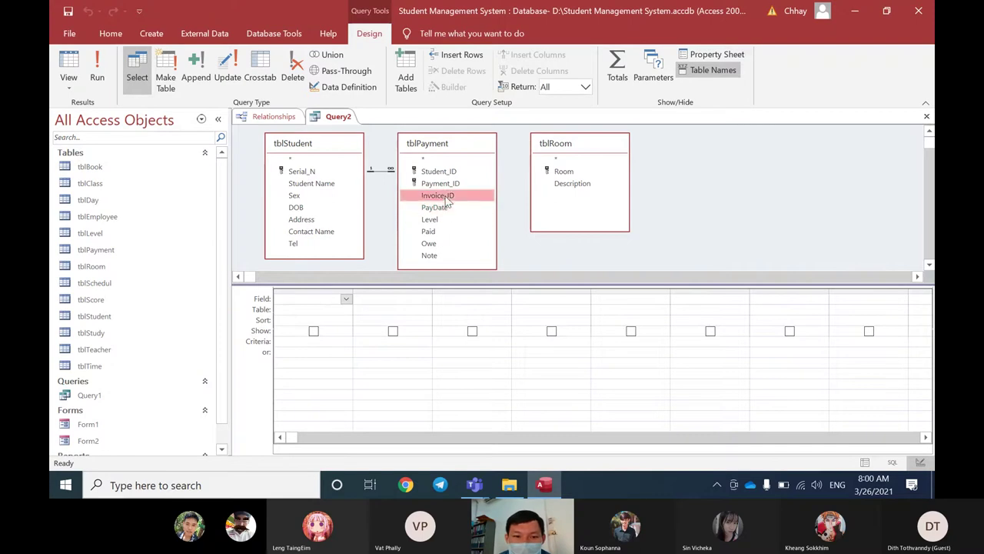
pyautogui.click(437, 234)
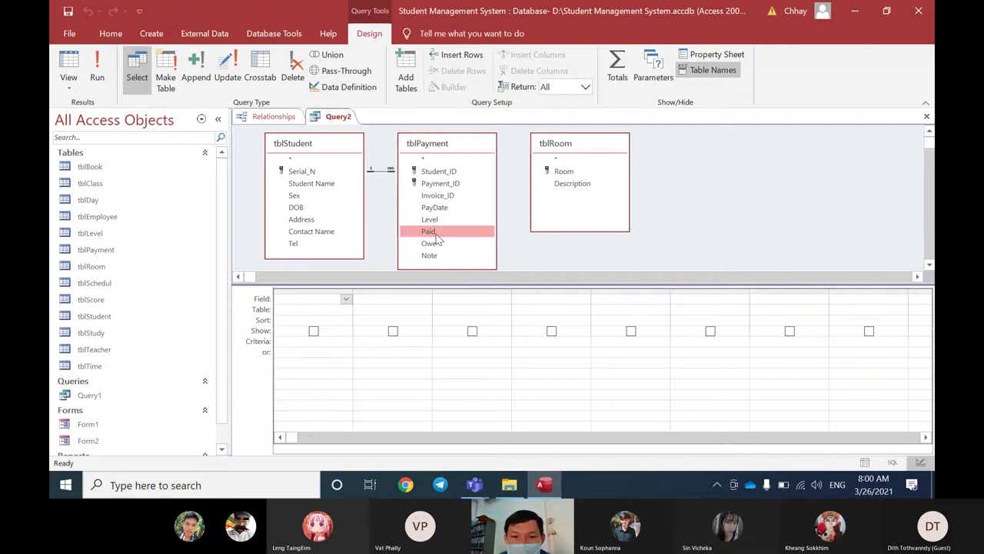
pyautogui.click(573, 174)
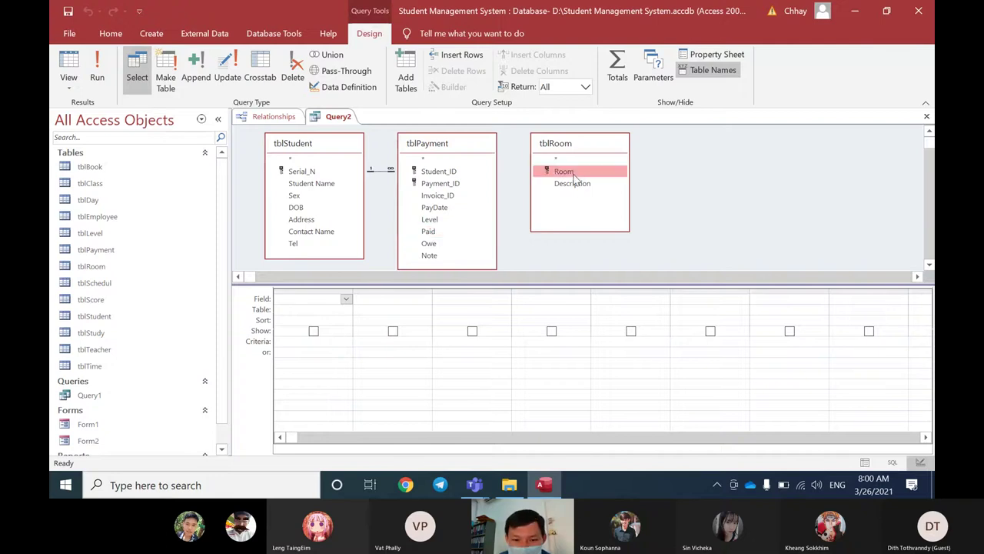
# Step: Shift the tblPayment and tblRoom boxes further right in the design area
pyautogui.click(474, 146)
pyautogui.moveTo(473, 144); pyautogui.dragTo(477, 144)
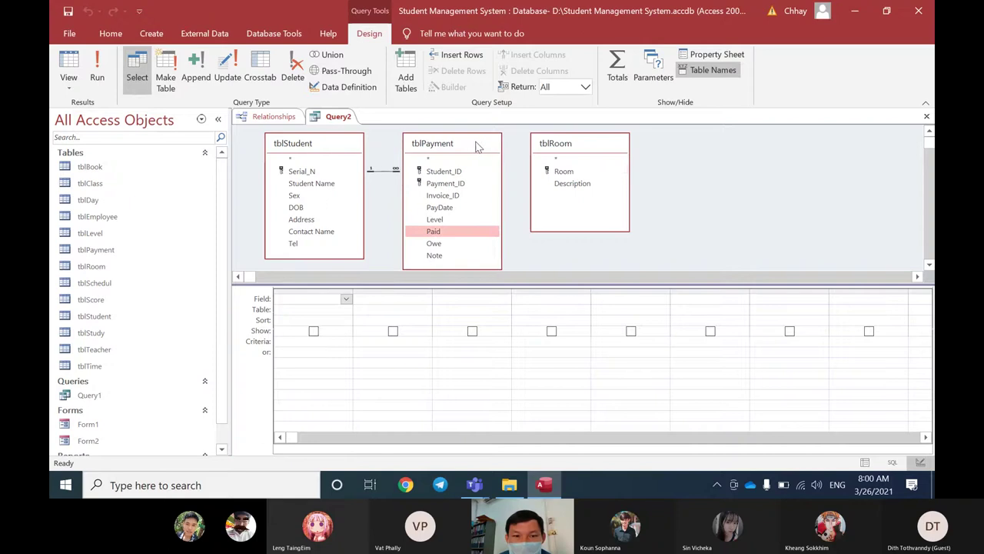
pyautogui.moveTo(543, 146); pyautogui.dragTo(571, 147)
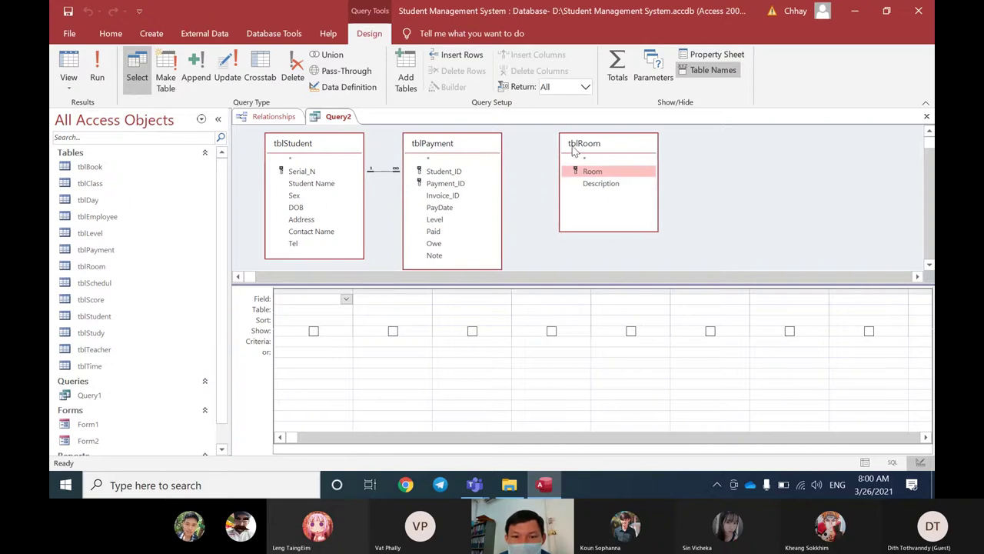
pyautogui.moveTo(496, 146); pyautogui.dragTo(503, 143)
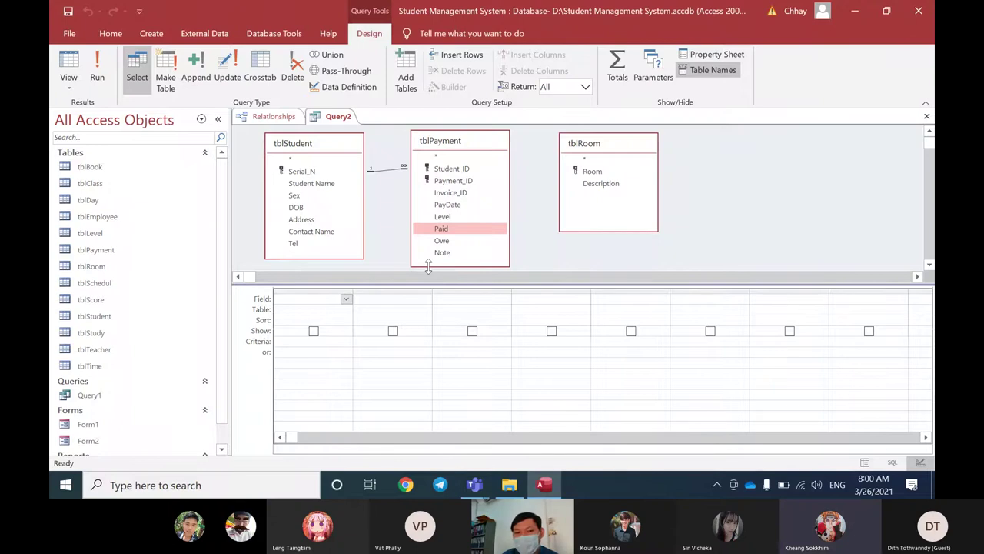
# Step: In the relationship diagram, move tblStudent down and right to sit below tblPayment
pyautogui.click(276, 118)
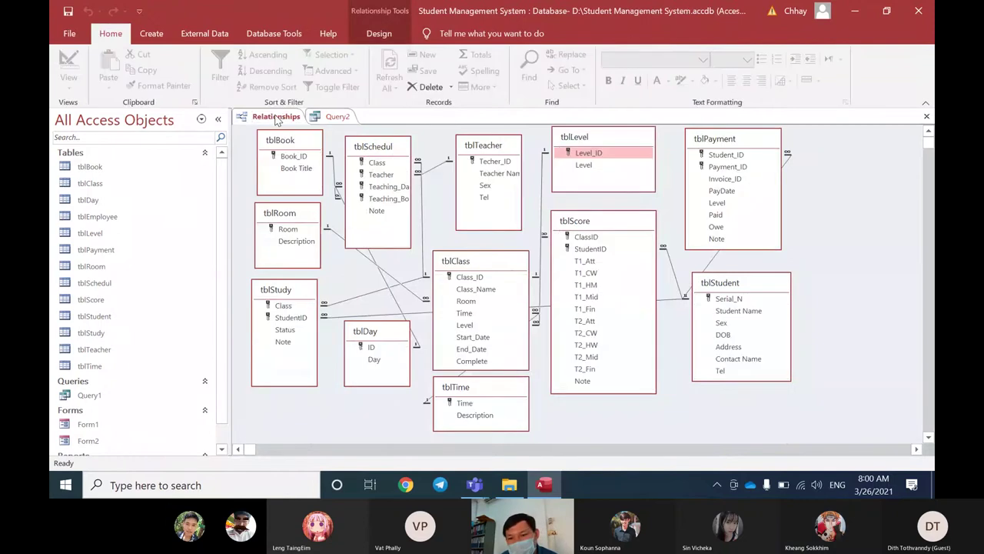
pyautogui.moveTo(720, 283); pyautogui.dragTo(835, 326)
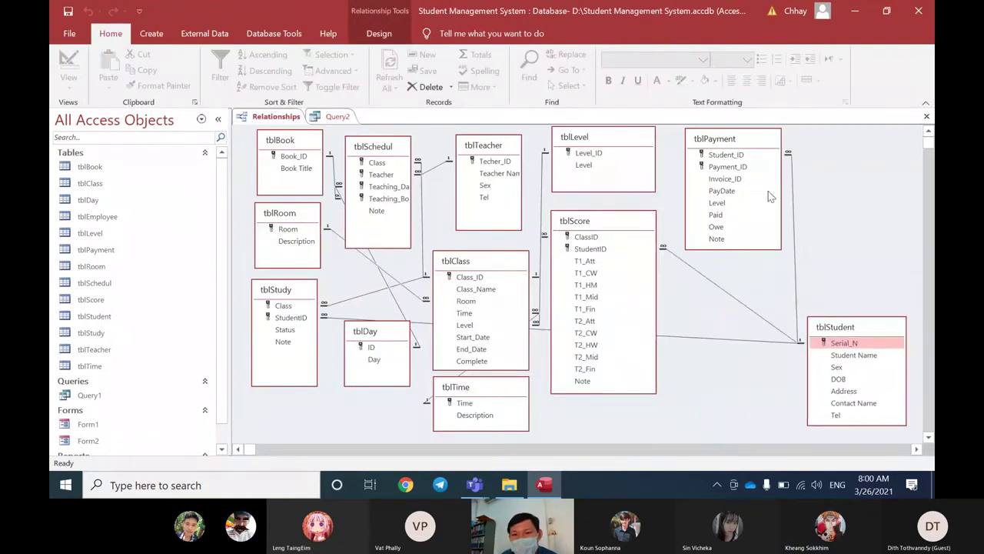
pyautogui.moveTo(757, 154); pyautogui.dragTo(868, 148)
pyautogui.moveTo(871, 330); pyautogui.dragTo(879, 304)
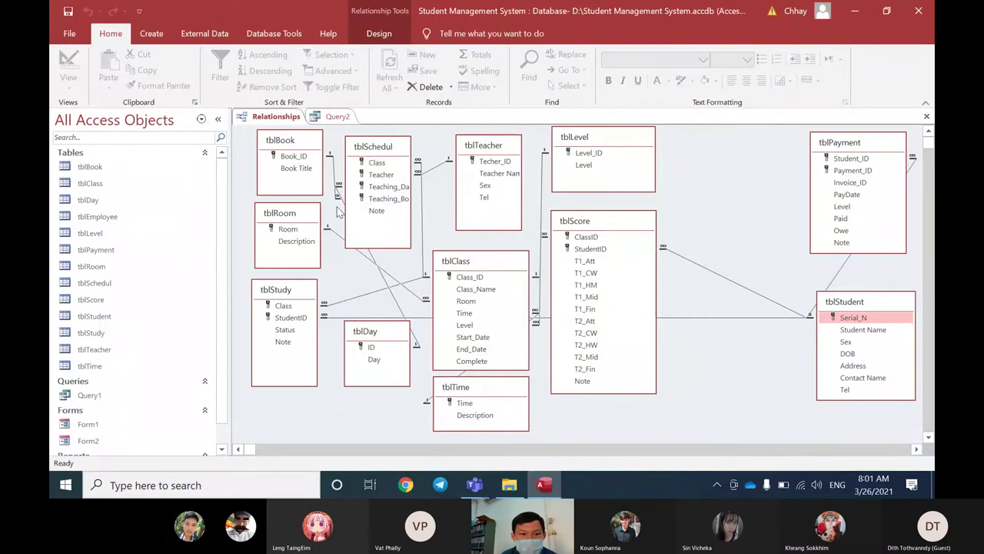
# Step: Place tblRoom left of tblStudent, tblScore centre-left, and tblClass lower right
pyautogui.moveTo(305, 215); pyautogui.dragTo(771, 368)
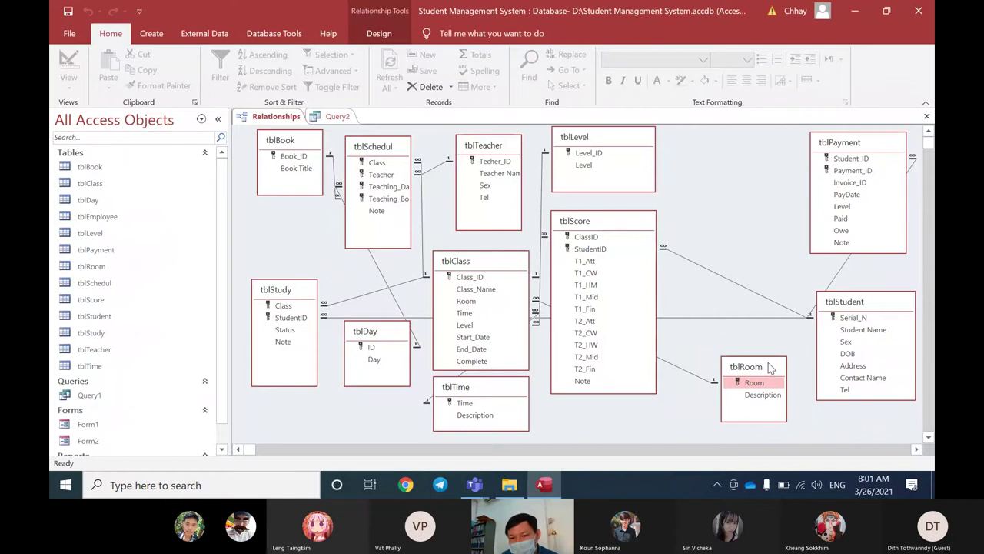
pyautogui.moveTo(771, 368); pyautogui.dragTo(771, 373)
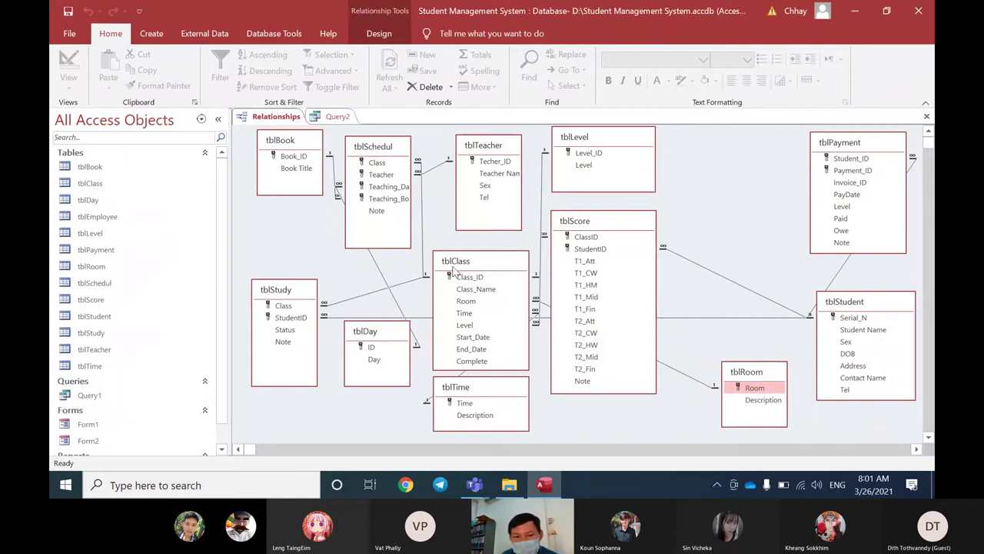
pyautogui.moveTo(471, 263); pyautogui.dragTo(681, 261)
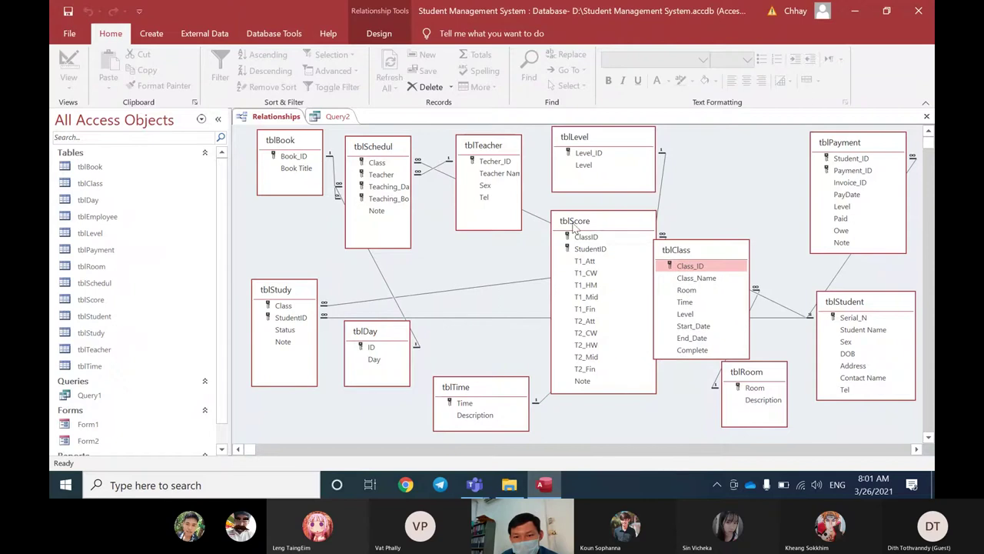
pyautogui.moveTo(584, 221); pyautogui.dragTo(410, 230)
pyautogui.moveTo(675, 254); pyautogui.dragTo(621, 323)
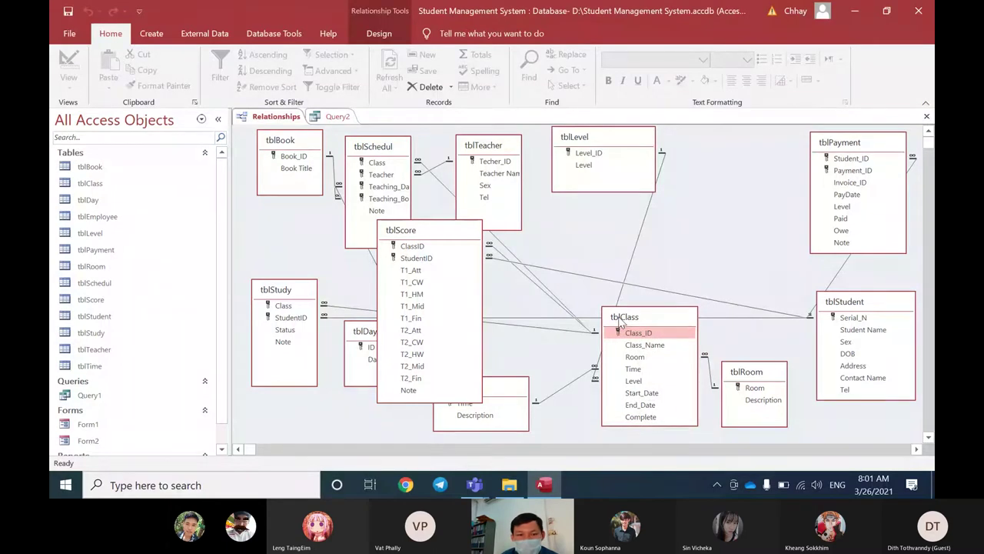
# Step: Spread out tblSchedul, tblTeacher and tblLevel, and reposition tblScore, tblClass and tblRoom
pyautogui.moveTo(381, 146); pyautogui.dragTo(268, 191)
pyautogui.moveTo(468, 149); pyautogui.dragTo(359, 142)
pyautogui.moveTo(592, 136); pyautogui.dragTo(471, 147)
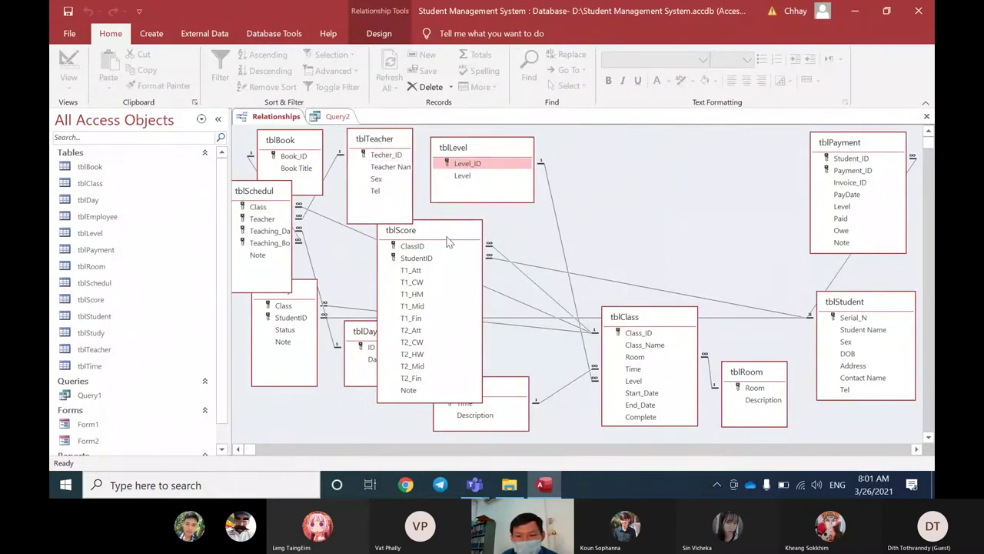
pyautogui.moveTo(450, 243); pyautogui.dragTo(751, 164)
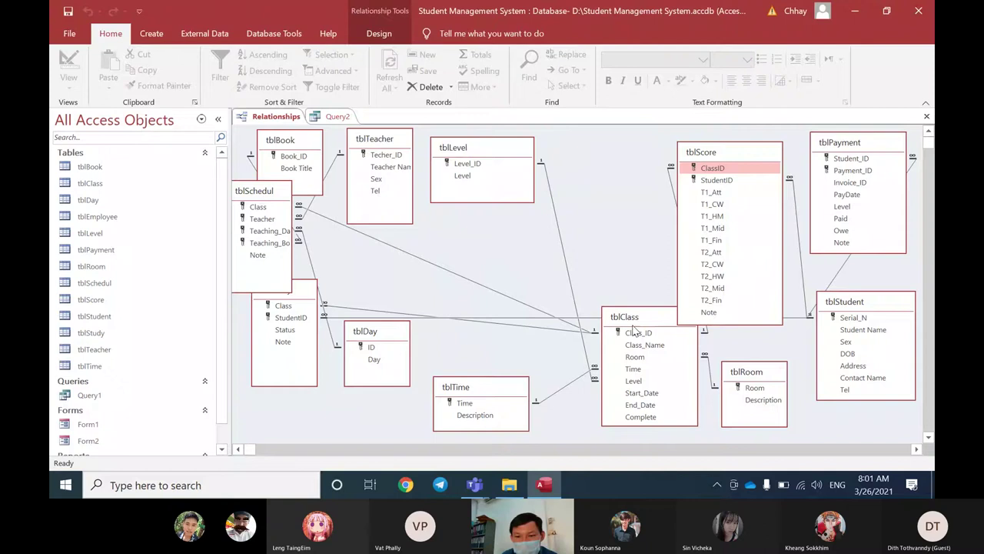
pyautogui.moveTo(634, 331); pyautogui.dragTo(533, 336)
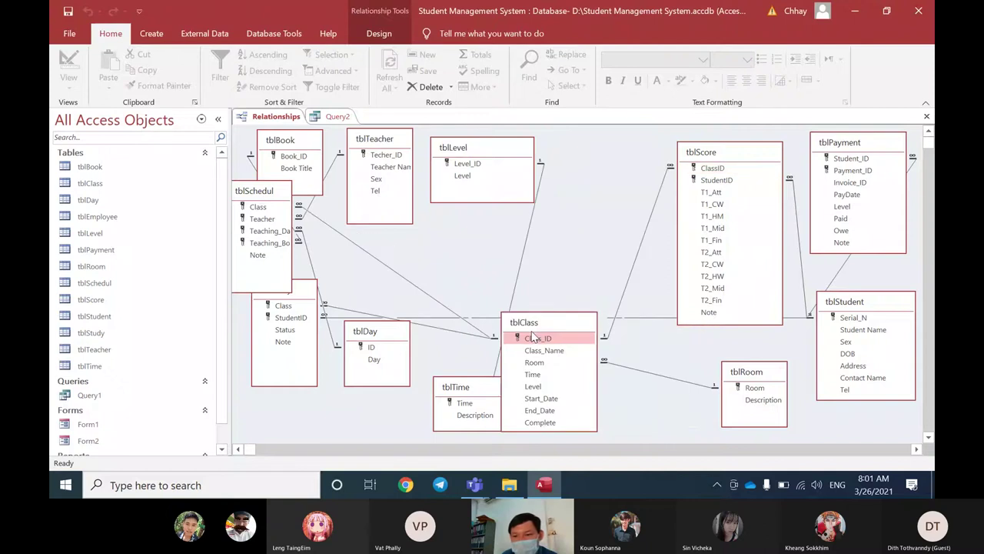
pyautogui.moveTo(532, 336); pyautogui.dragTo(541, 242)
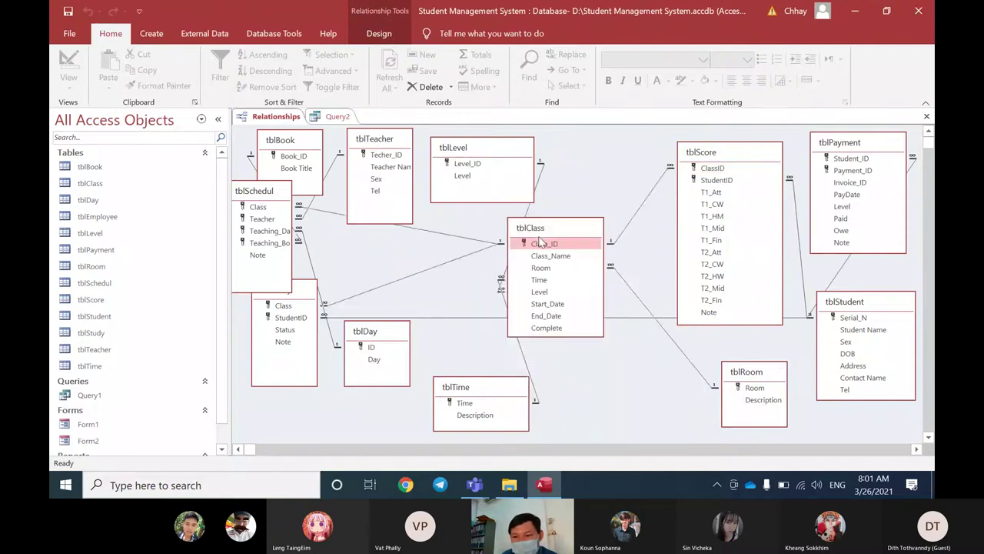
pyautogui.moveTo(728, 153); pyautogui.dragTo(715, 156)
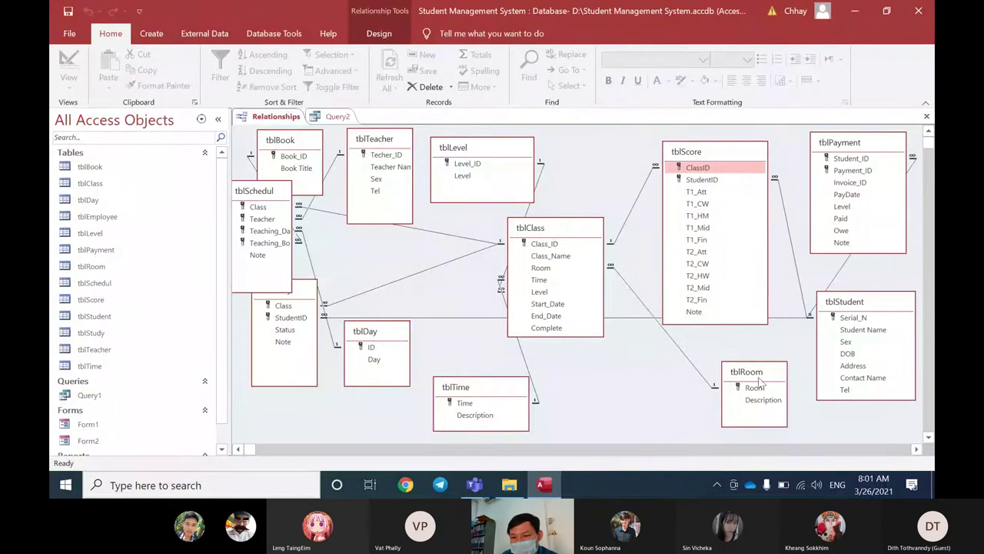
pyautogui.moveTo(758, 381); pyautogui.dragTo(663, 379)
# Step: Fine-tune the positions of tblStudent, tblScore, tblClass and tblRoom
pyautogui.moveTo(860, 302); pyautogui.dragTo(857, 318)
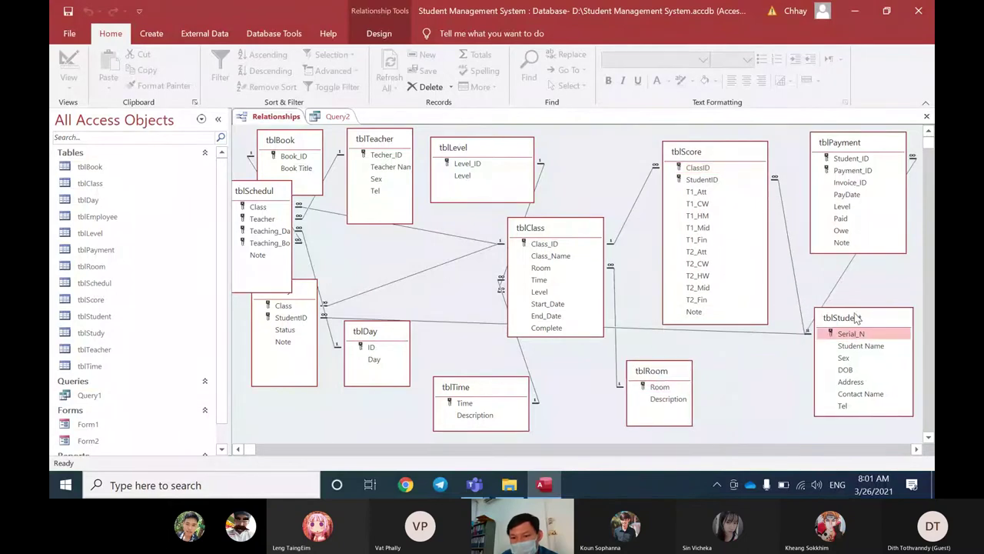
pyautogui.moveTo(708, 151); pyautogui.dragTo(726, 150)
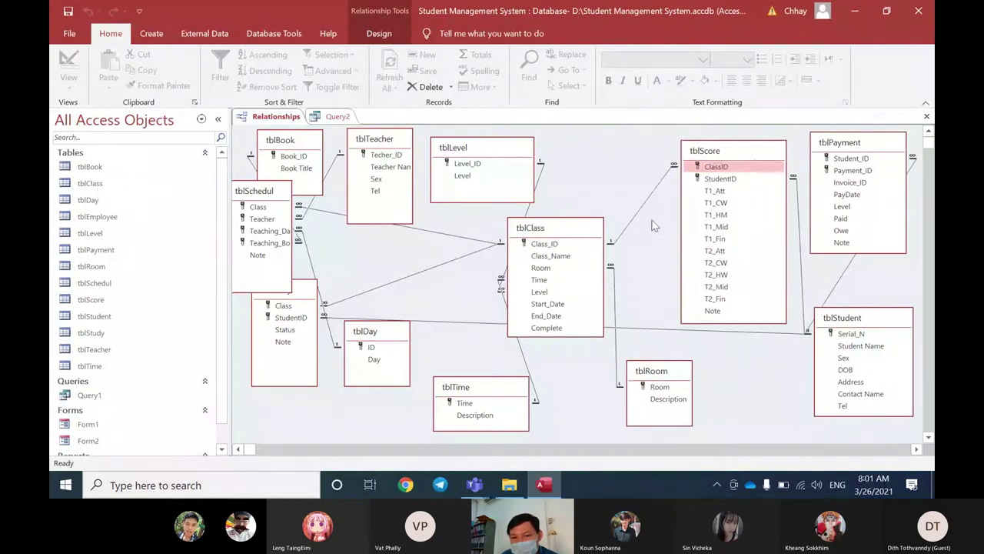
pyautogui.moveTo(592, 235); pyautogui.dragTo(602, 219)
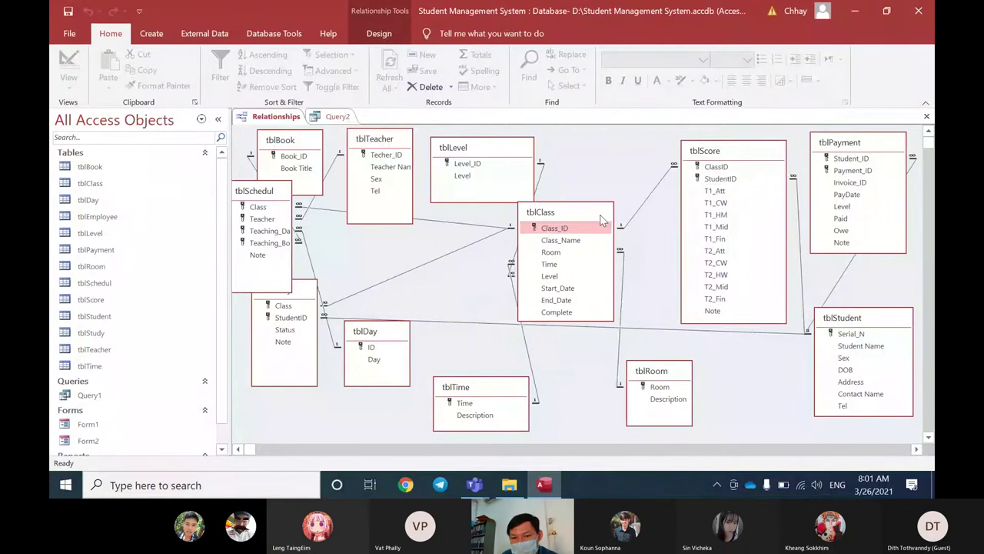
pyautogui.moveTo(653, 381); pyautogui.dragTo(644, 371)
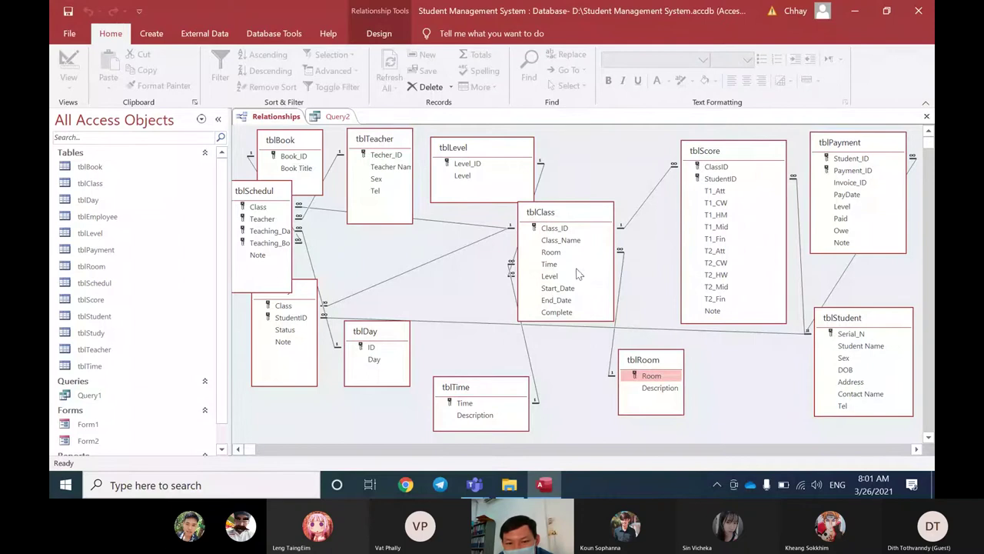
pyautogui.moveTo(551, 252)
pyautogui.mouseDown()
pyautogui.moveTo(585, 284)
pyautogui.moveTo(630, 382)
pyautogui.moveTo(562, 253)
pyautogui.mouseUp()
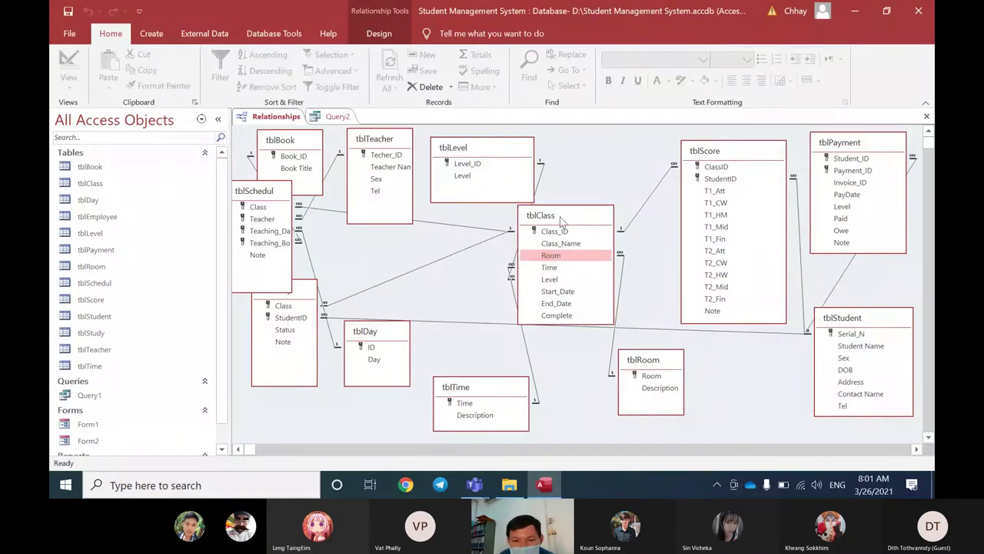
pyautogui.moveTo(565, 215); pyautogui.dragTo(599, 229)
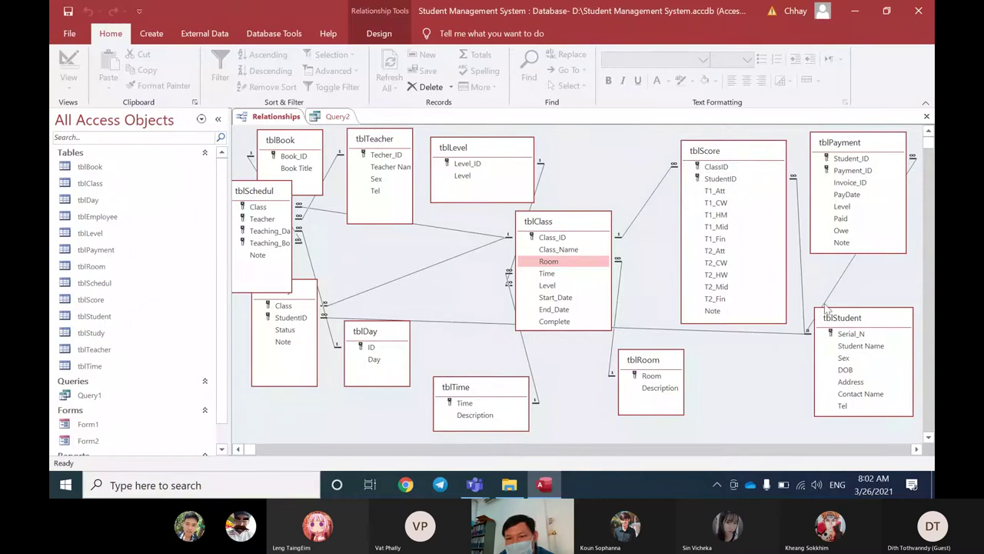
pyautogui.moveTo(828, 312); pyautogui.dragTo(825, 309)
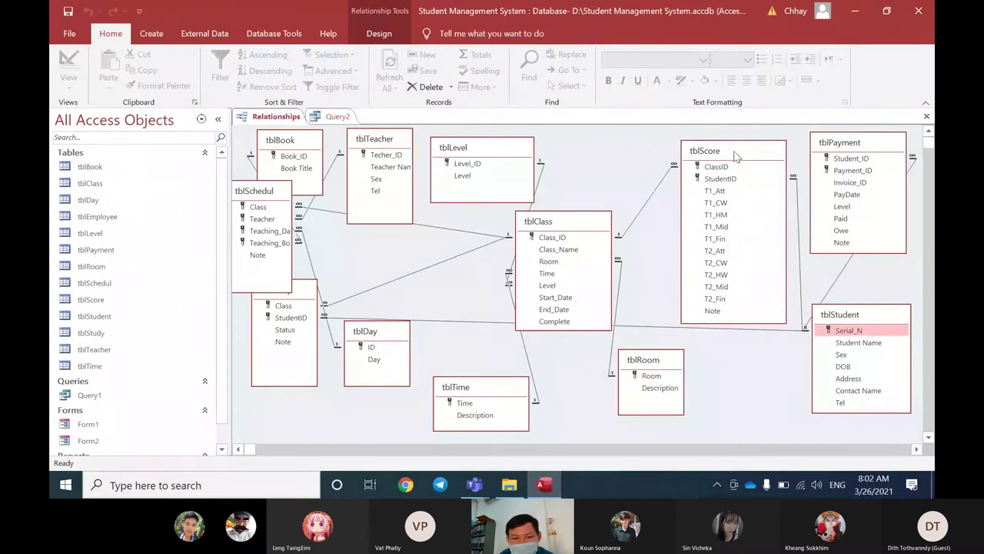
# Step: Move tblScore beside tblStudent, tblRoom and tblTime left, and tblLevel over tblTeacher
pyautogui.moveTo(734, 156); pyautogui.dragTo(696, 335)
pyautogui.moveTo(320, 298); pyautogui.dragTo(750, 175)
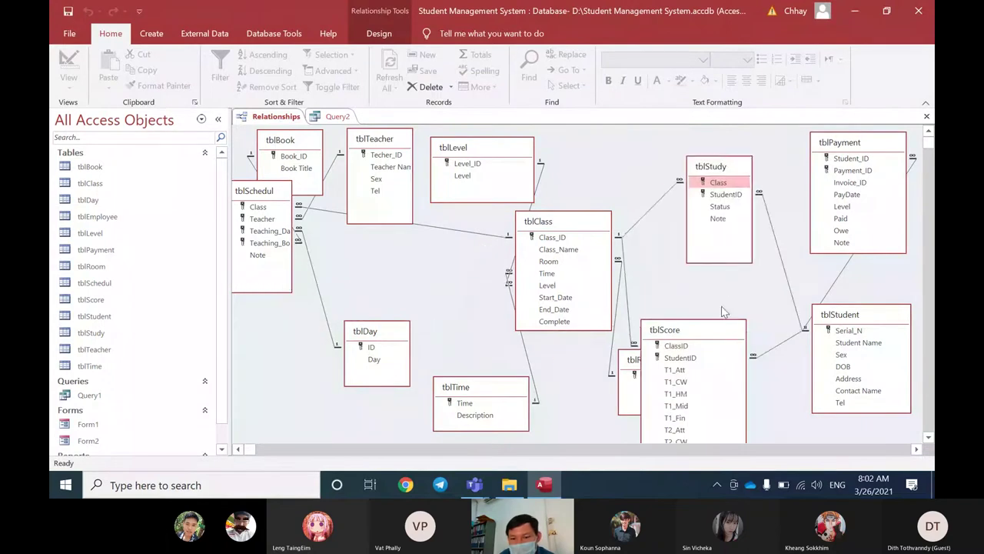
pyautogui.moveTo(704, 338); pyautogui.dragTo(731, 311)
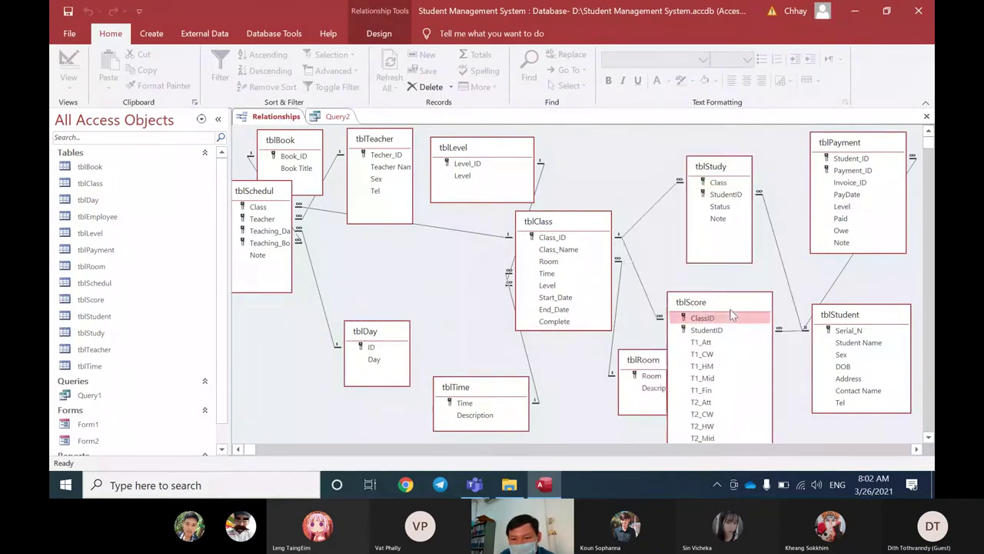
pyautogui.moveTo(638, 359); pyautogui.dragTo(353, 307)
pyautogui.moveTo(460, 392); pyautogui.dragTo(285, 332)
pyautogui.moveTo(492, 157); pyautogui.dragTo(325, 174)
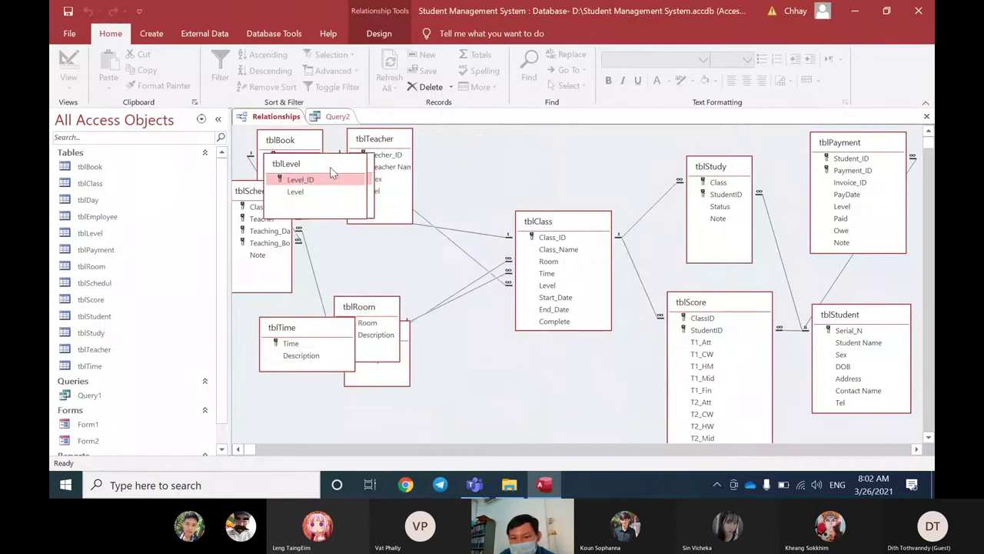
pyautogui.click(587, 229)
# Step: Bring tblClass and tblStudy up together, and shift tblScore, tblStudent and tblPayment
pyautogui.moveTo(586, 228); pyautogui.dragTo(552, 200)
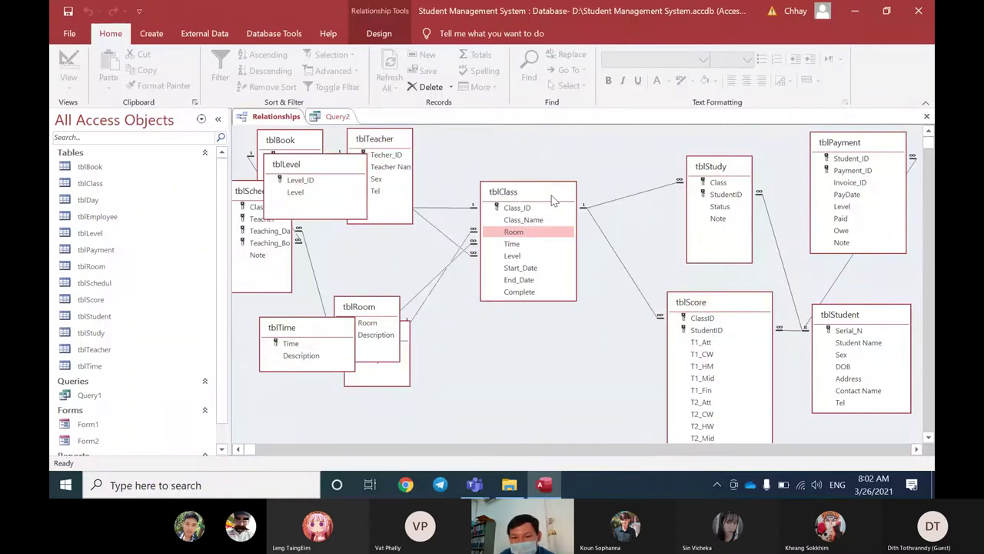
pyautogui.moveTo(712, 170); pyautogui.dragTo(669, 155)
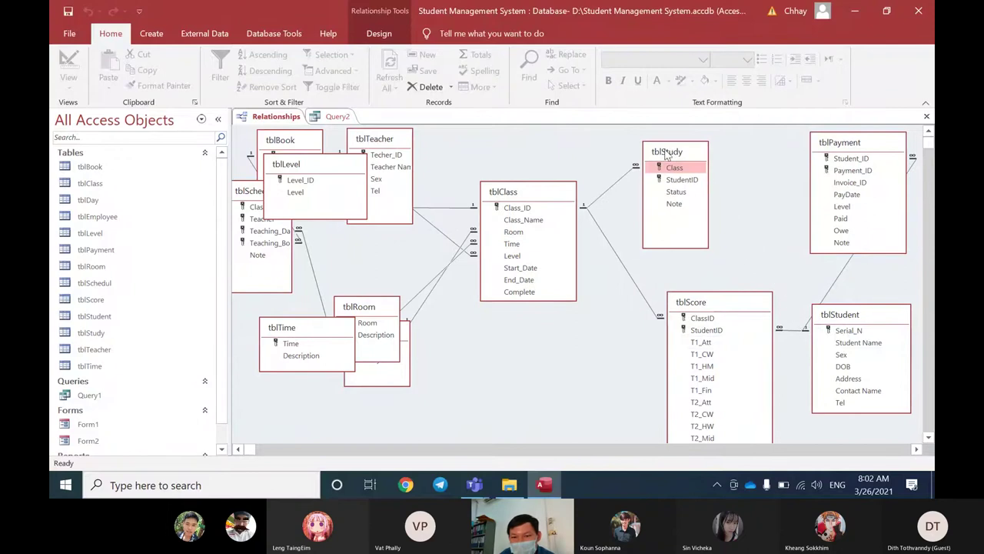
pyautogui.moveTo(717, 310); pyautogui.dragTo(670, 315)
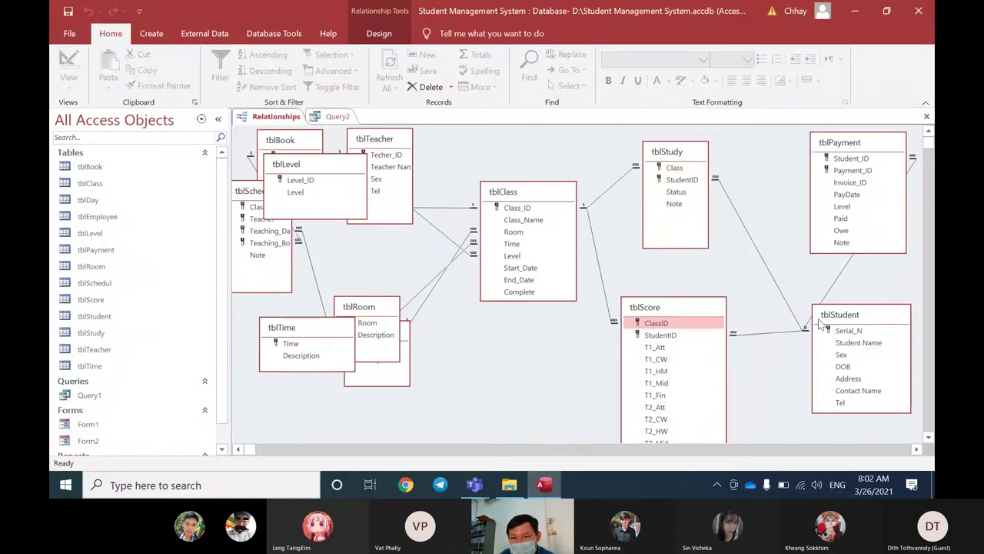
pyautogui.moveTo(837, 321); pyautogui.dragTo(815, 325)
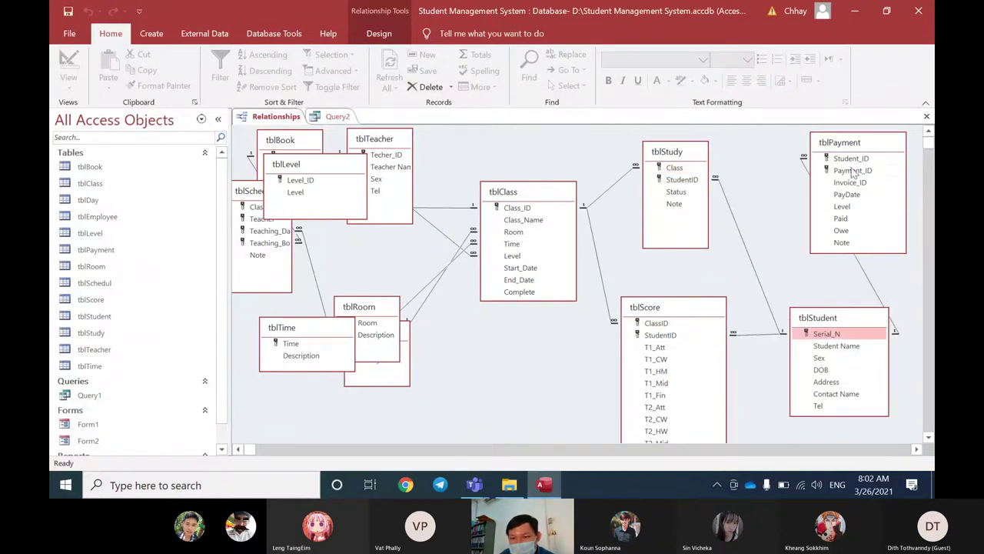
pyautogui.moveTo(854, 149); pyautogui.dragTo(869, 151)
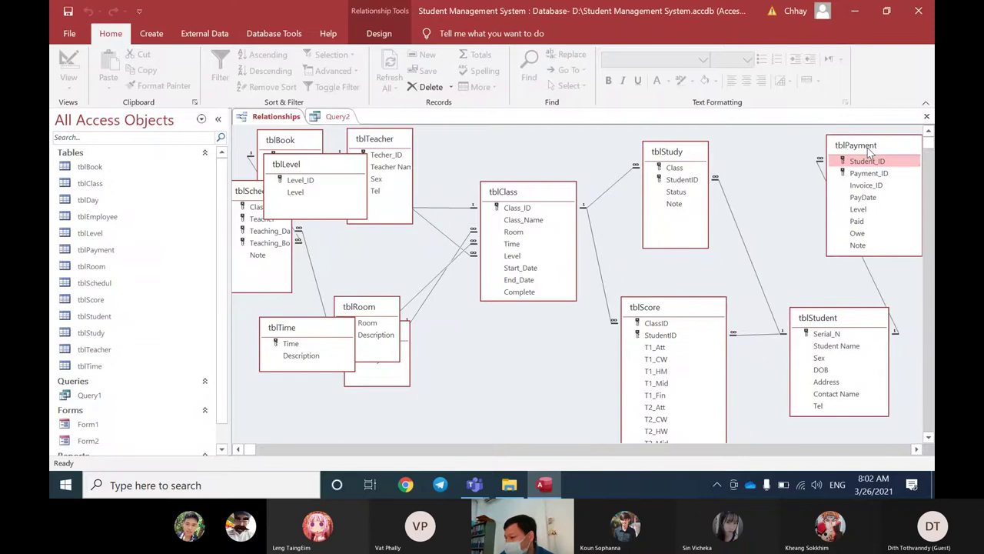
pyautogui.moveTo(843, 317); pyautogui.dragTo(821, 302)
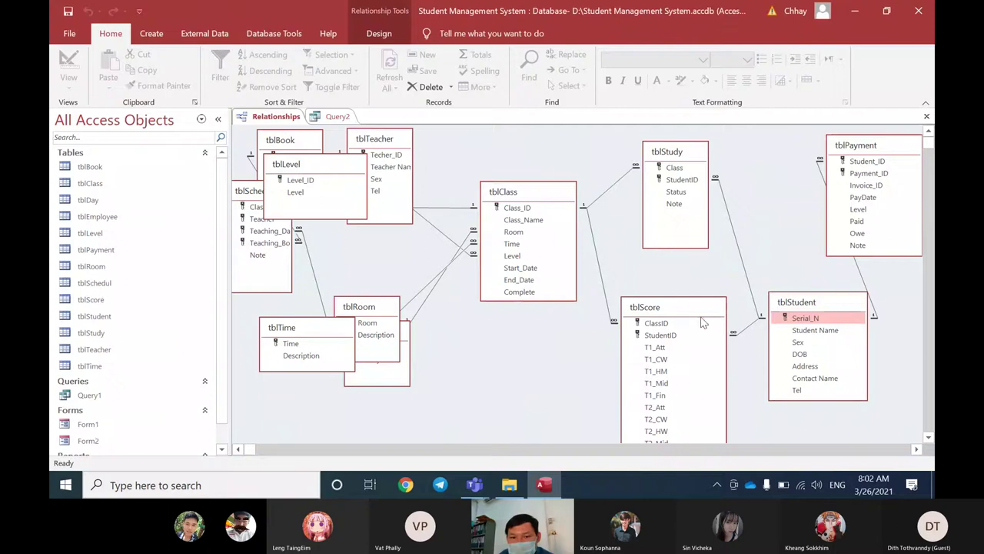
pyautogui.click(522, 235)
# Step: Place tblRoom above tblDay, make final nudges to the tables, and return to Query2's design
pyautogui.moveTo(372, 311); pyautogui.dragTo(385, 259)
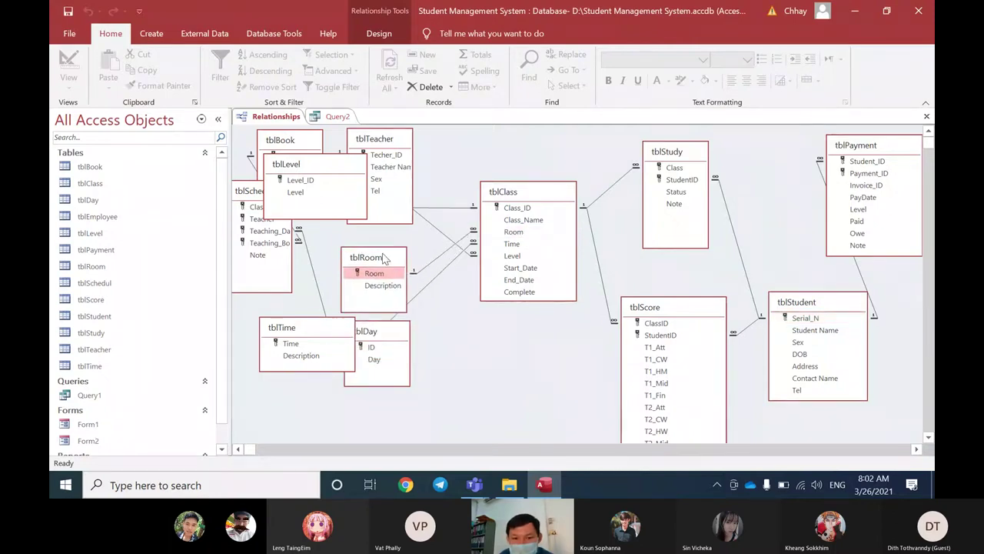
pyautogui.click(524, 232)
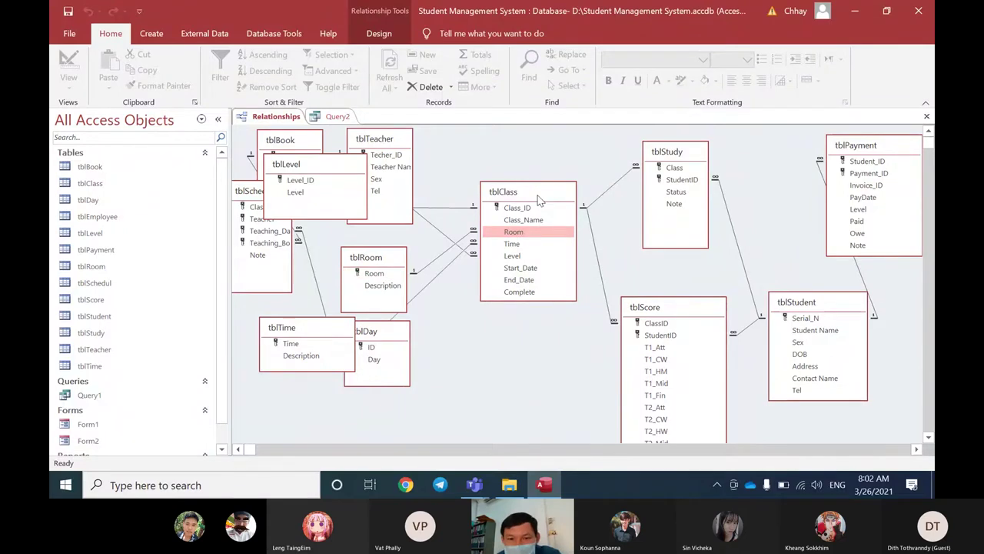
pyautogui.moveTo(536, 202); pyautogui.dragTo(549, 183)
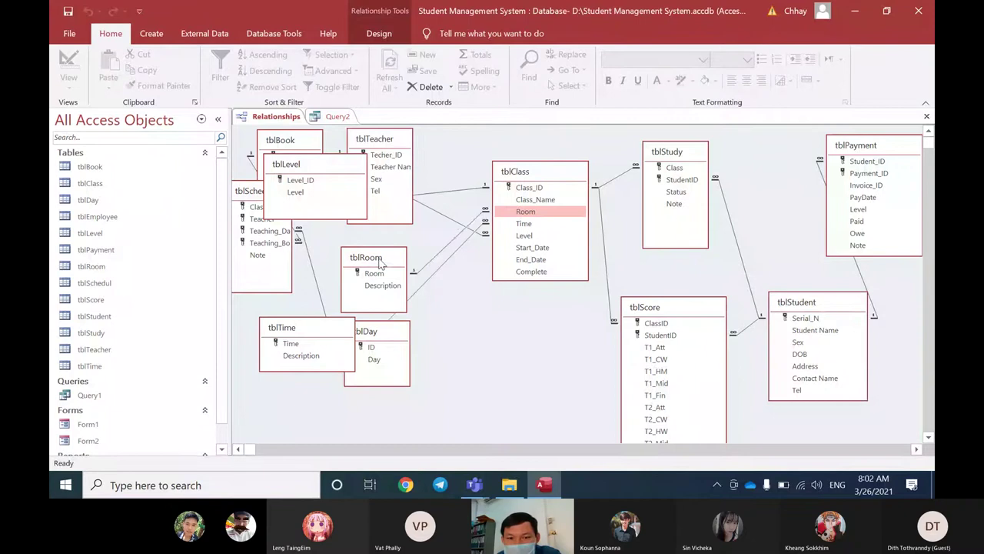
pyautogui.moveTo(380, 263); pyautogui.dragTo(370, 257)
pyautogui.moveTo(555, 176); pyautogui.dragTo(542, 181)
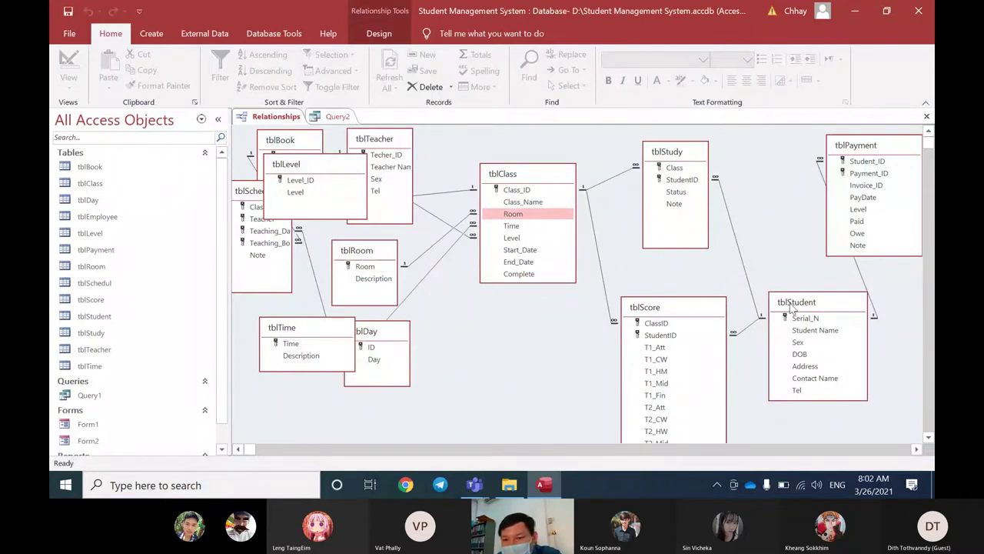
pyautogui.moveTo(792, 308); pyautogui.dragTo(794, 312)
pyautogui.moveTo(869, 148); pyautogui.dragTo(859, 148)
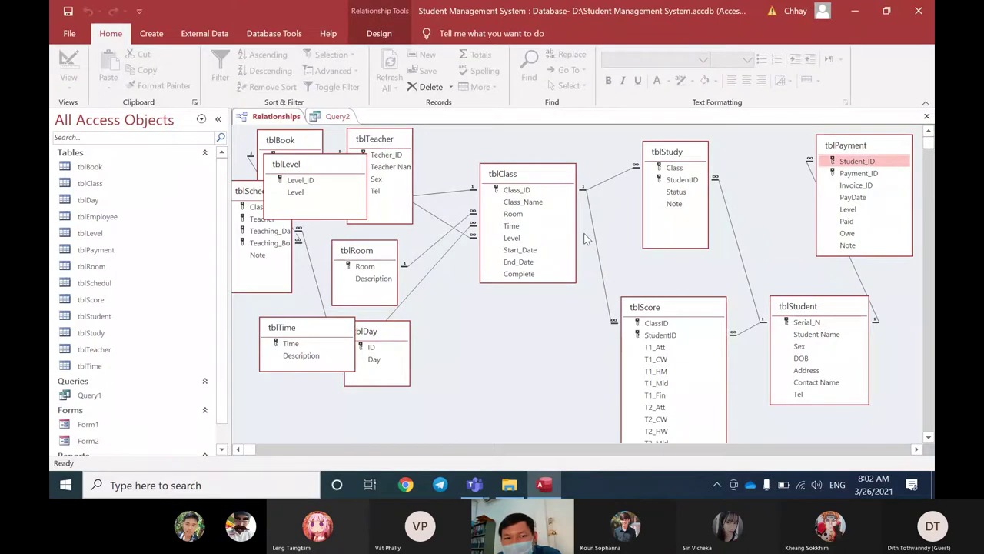
pyautogui.click(335, 116)
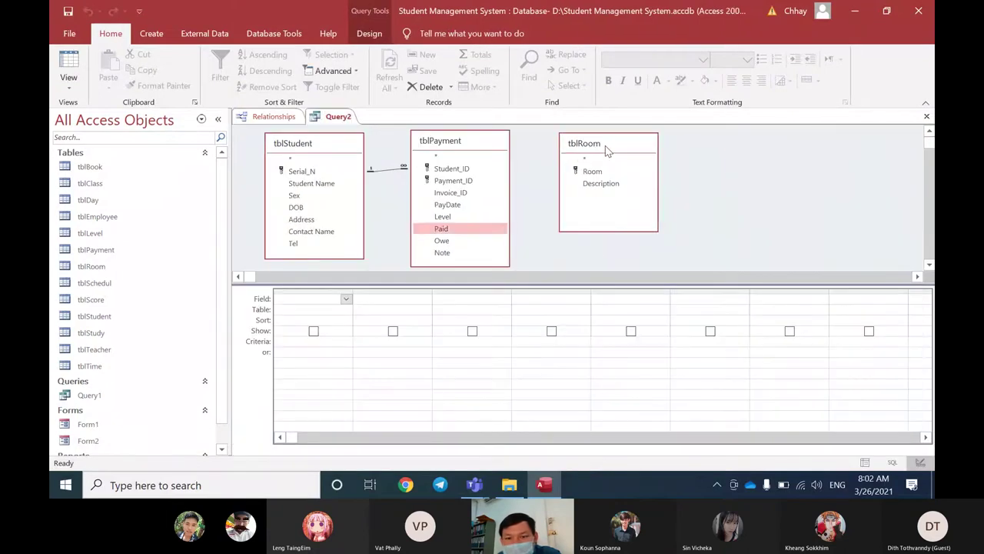
# Step: Remove tblRoom from Query2 and add tblClass through Show Table
pyautogui.click(605, 145)
pyautogui.rightClick(605, 146)
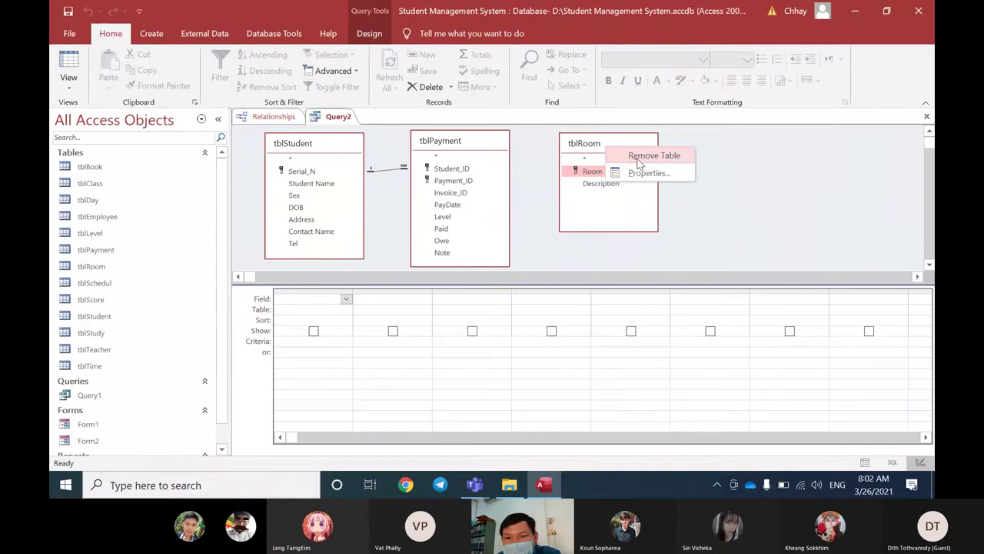
pyautogui.click(637, 157)
pyautogui.rightClick(637, 161)
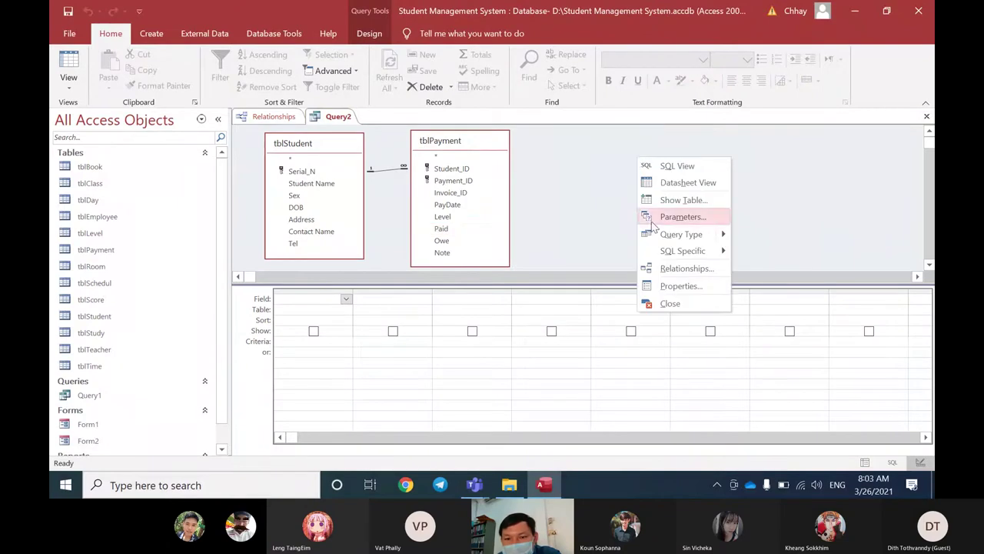
pyautogui.click(669, 201)
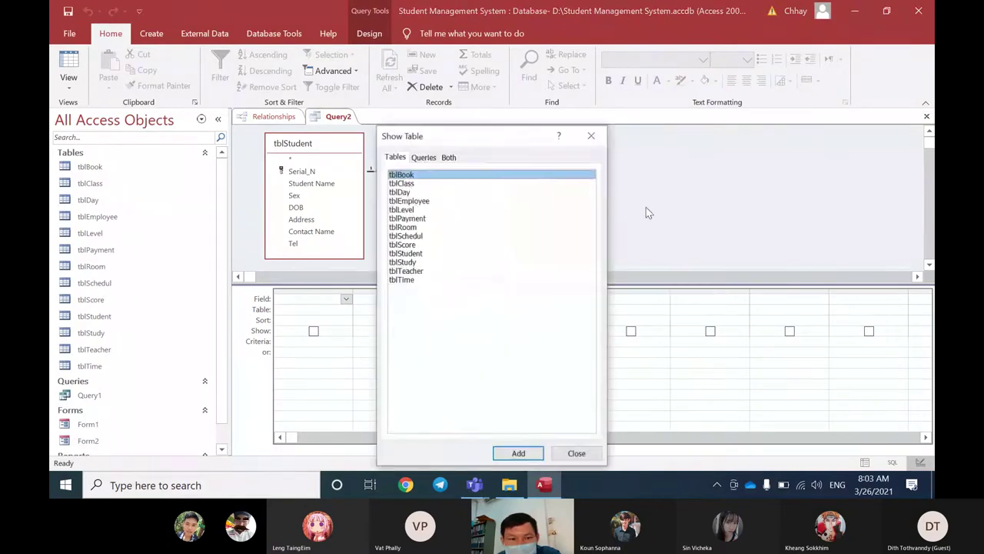
pyautogui.doubleClick(408, 184)
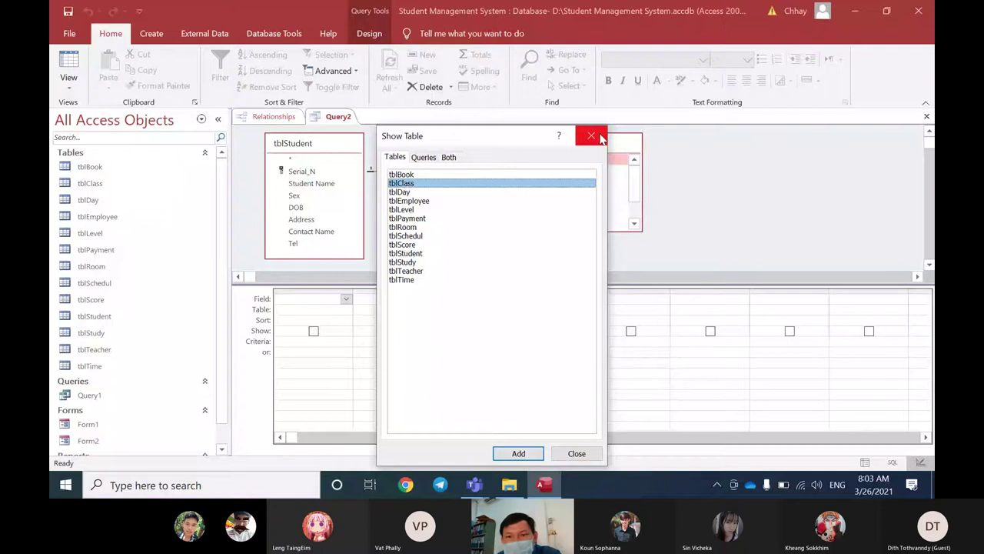
pyautogui.click(599, 137)
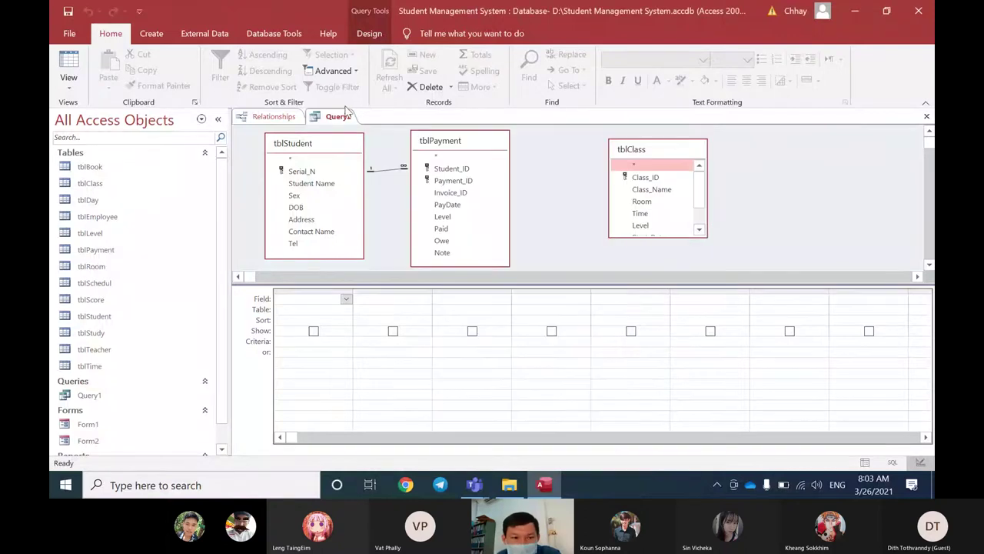
# Step: In the relationship diagram, move tblClass, tblScore and tblStudy slightly up
pyautogui.click(273, 116)
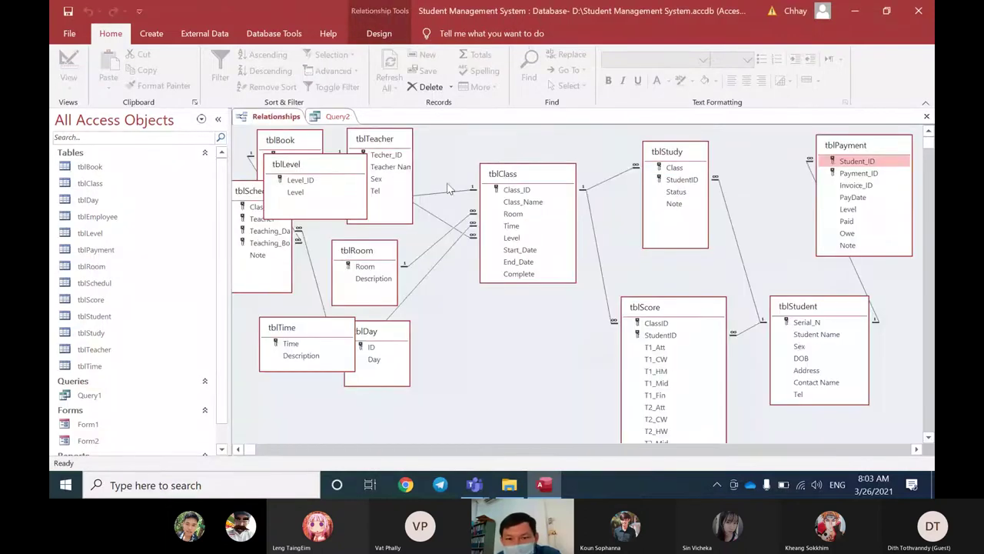
pyautogui.click(504, 176)
pyautogui.moveTo(507, 179); pyautogui.dragTo(494, 174)
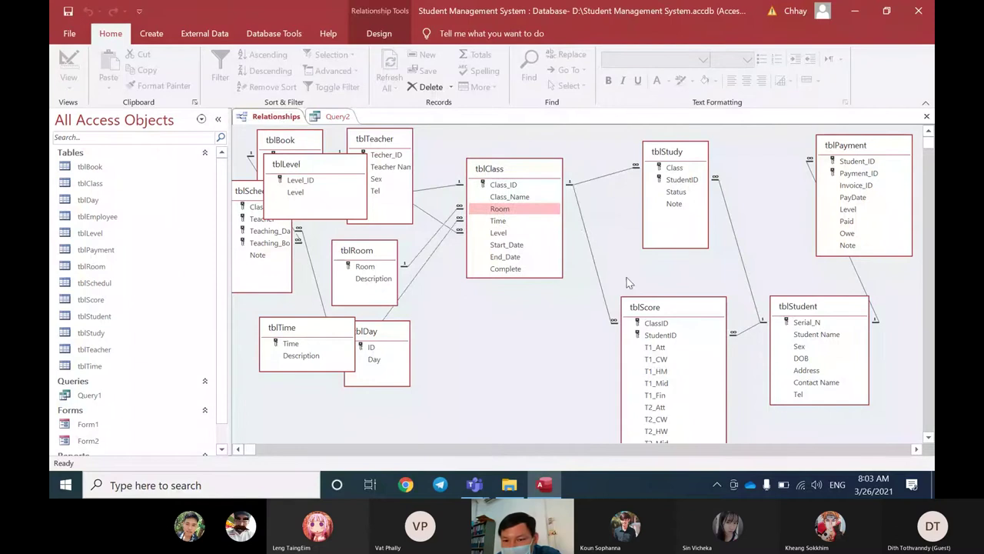
pyautogui.moveTo(652, 306); pyautogui.dragTo(653, 243)
pyautogui.moveTo(672, 154); pyautogui.dragTo(652, 143)
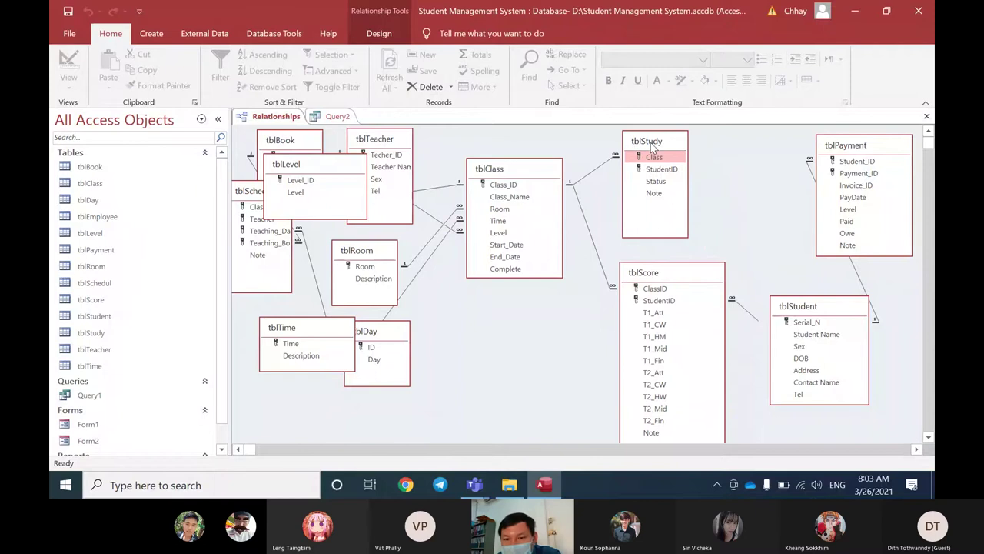
pyautogui.moveTo(669, 280); pyautogui.dragTo(668, 269)
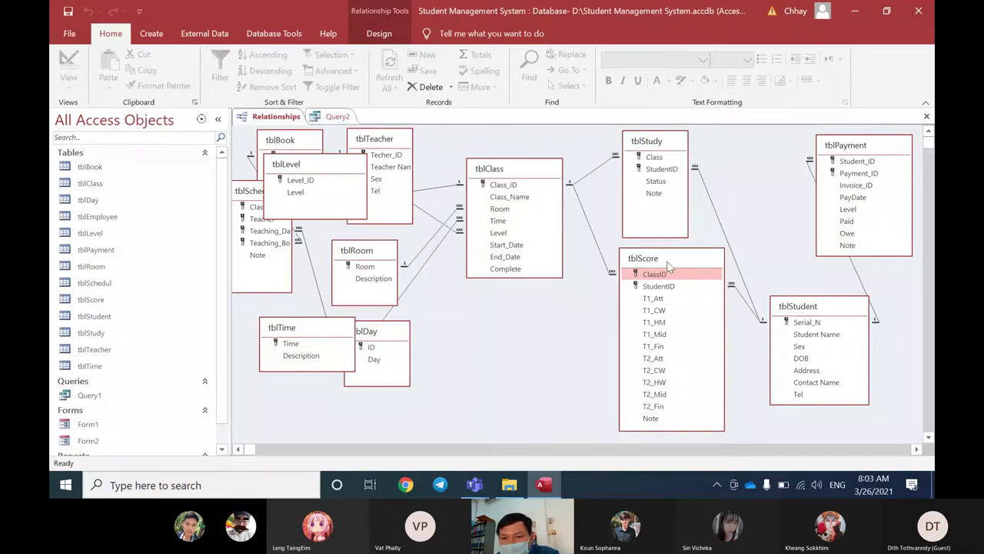
pyautogui.moveTo(668, 146); pyautogui.dragTo(673, 142)
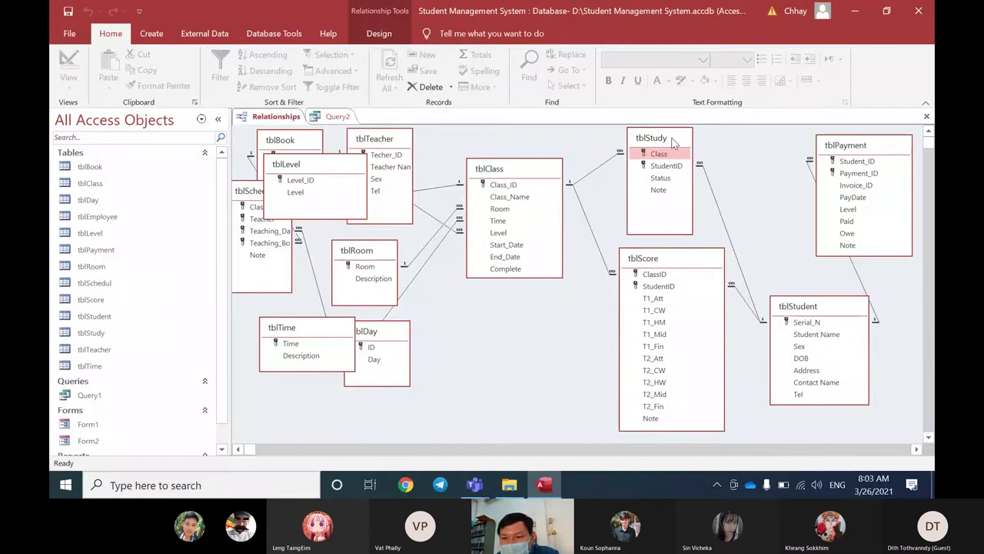
# Step: Check the Class and Room fields, then place tblRoom beside tblSchedule and raise tblClass
pyautogui.click(500, 209)
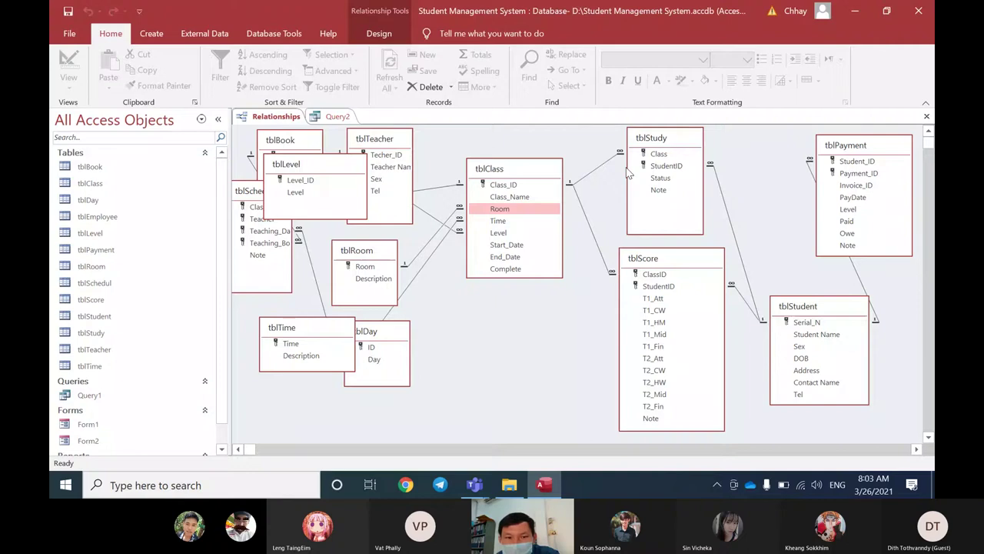
pyautogui.click(650, 154)
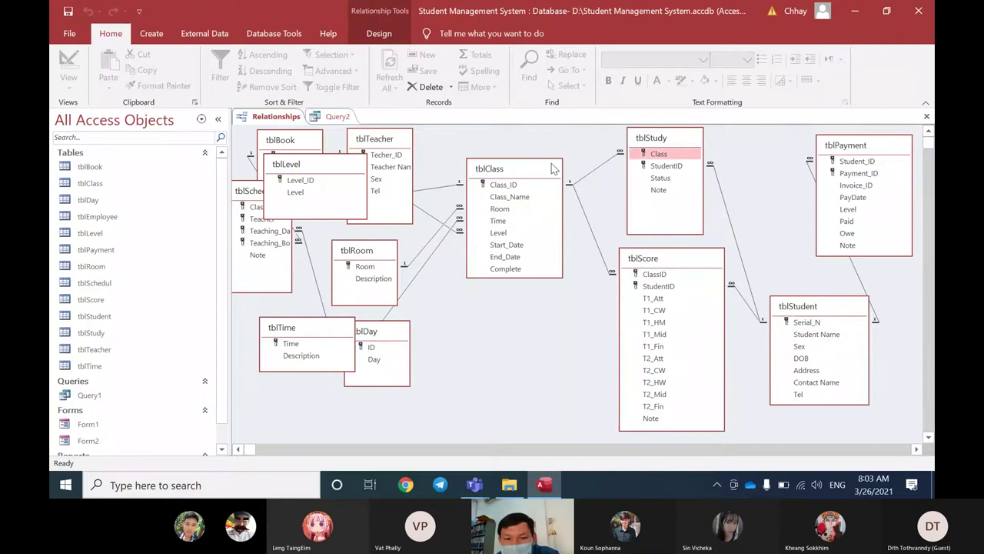
pyautogui.click(500, 209)
pyautogui.moveTo(382, 256); pyautogui.dragTo(497, 329)
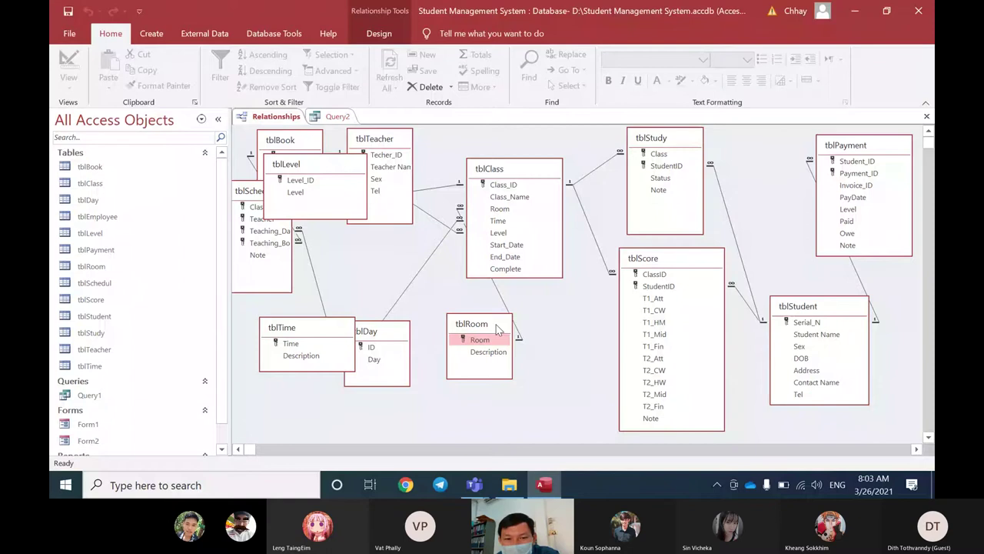
pyautogui.moveTo(498, 329); pyautogui.dragTo(373, 249)
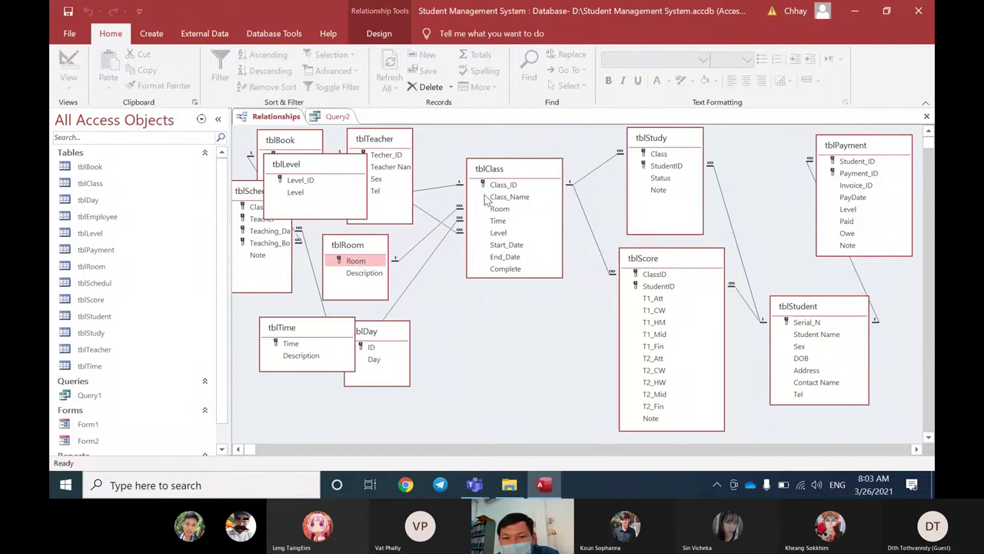
pyautogui.click(516, 171)
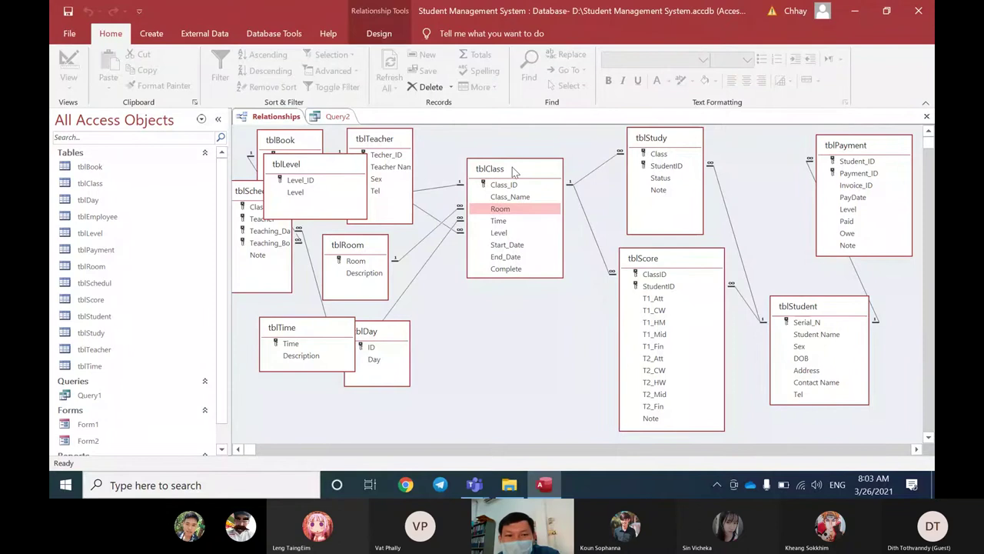
pyautogui.moveTo(514, 171)
pyautogui.mouseDown()
pyautogui.moveTo(520, 157)
pyautogui.moveTo(510, 157)
pyautogui.mouseUp()
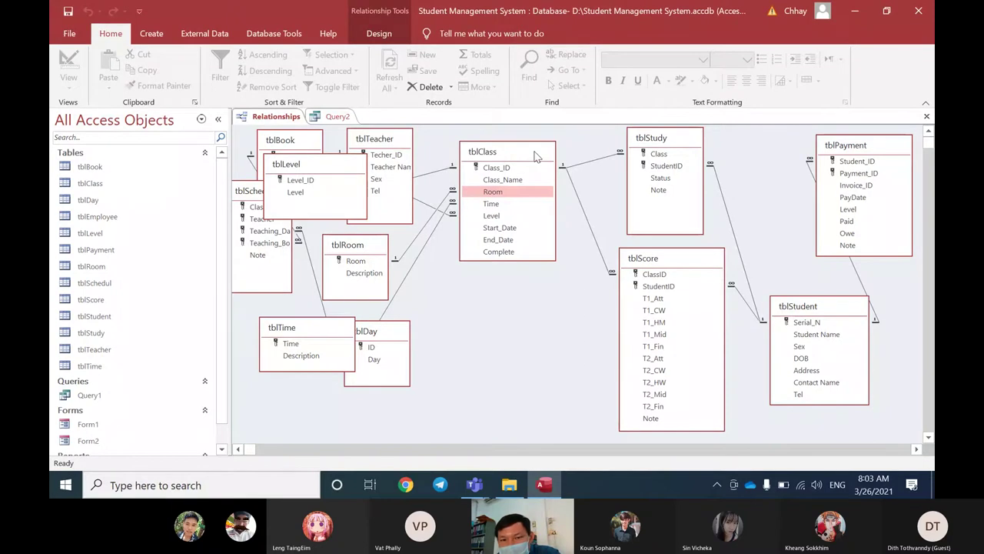
# Step: Nudge tblClass, tblStudy, tblStudent and tblScore into tidier positions
pyautogui.moveTo(536, 156); pyautogui.dragTo(538, 156)
pyautogui.moveTo(654, 138); pyautogui.dragTo(644, 140)
pyautogui.moveTo(814, 306); pyautogui.dragTo(814, 304)
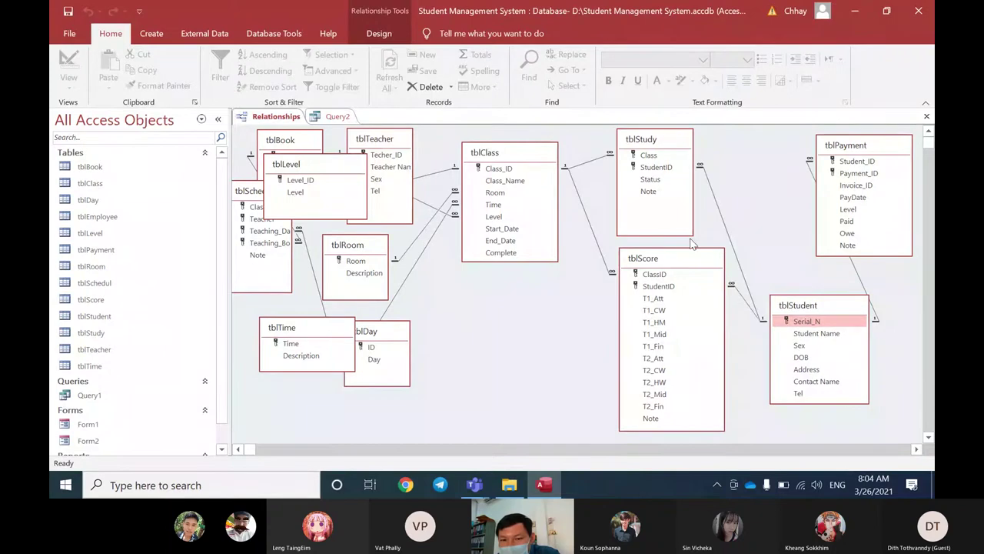
pyautogui.moveTo(678, 266)
pyautogui.mouseDown()
pyautogui.moveTo(656, 268)
pyautogui.moveTo(665, 264)
pyautogui.mouseUp()
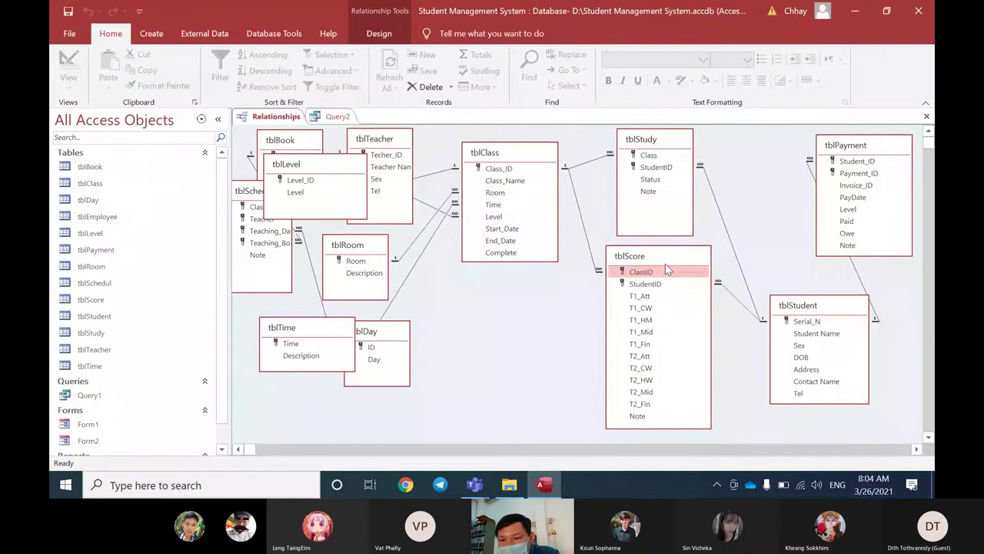
pyautogui.click(809, 307)
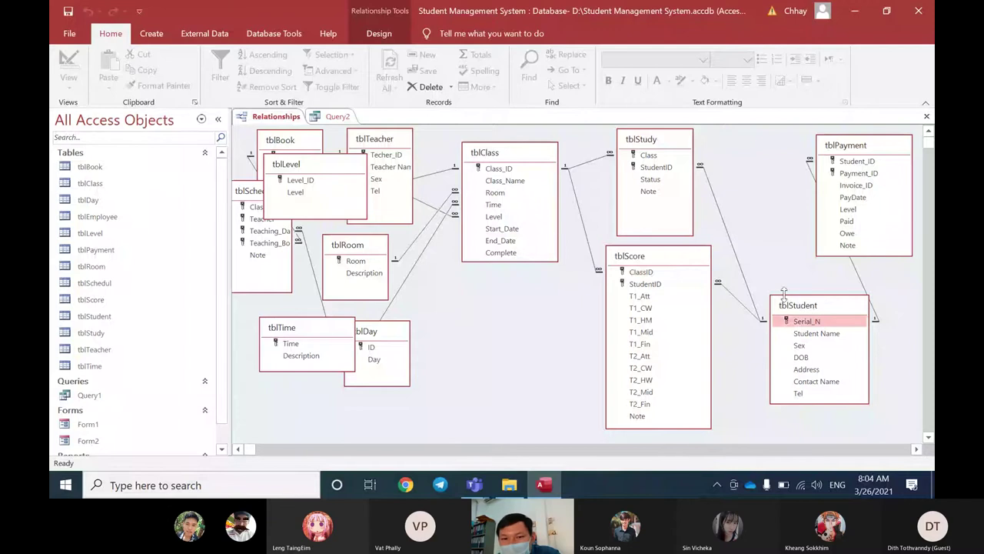
pyautogui.moveTo(524, 151); pyautogui.dragTo(518, 153)
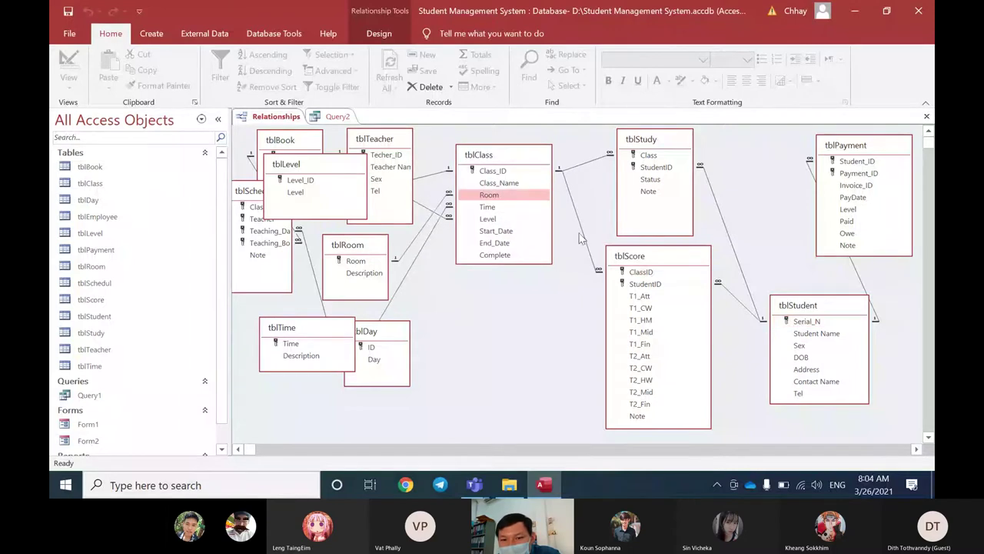
pyautogui.moveTo(620, 259); pyautogui.dragTo(607, 253)
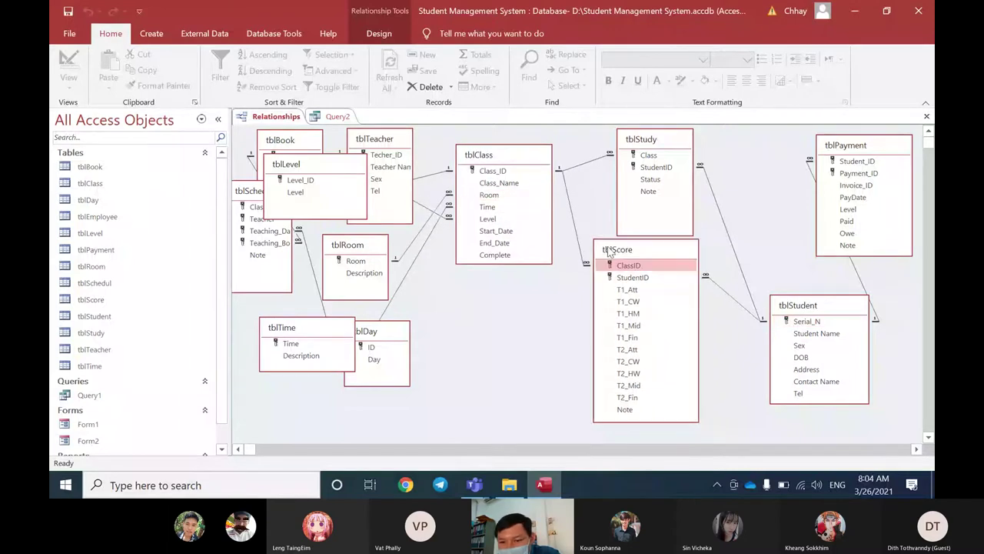
# Step: Inspect Serial_N, ClassID, T1_Att and T1_HM, then lower tblScore slightly
pyautogui.click(803, 319)
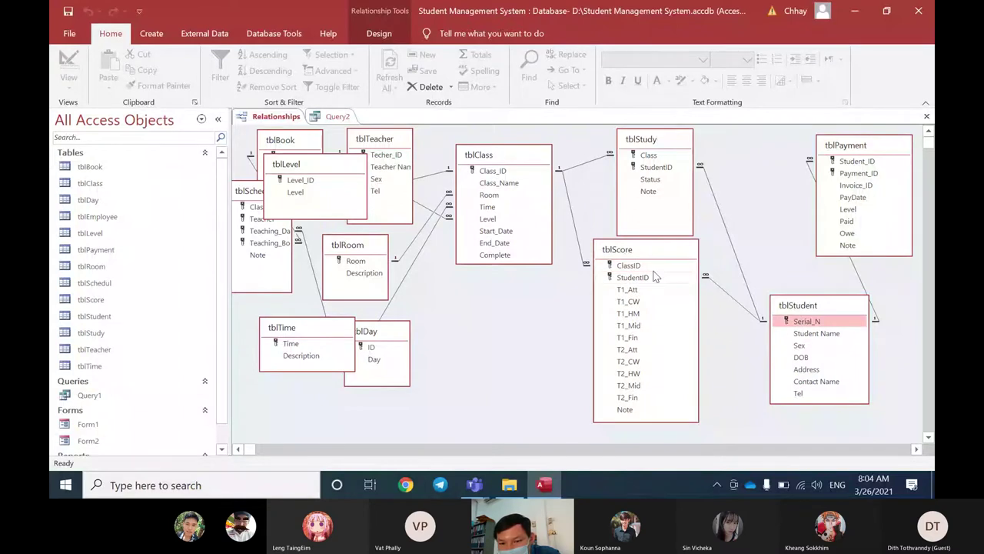
pyautogui.click(629, 266)
pyautogui.click(632, 293)
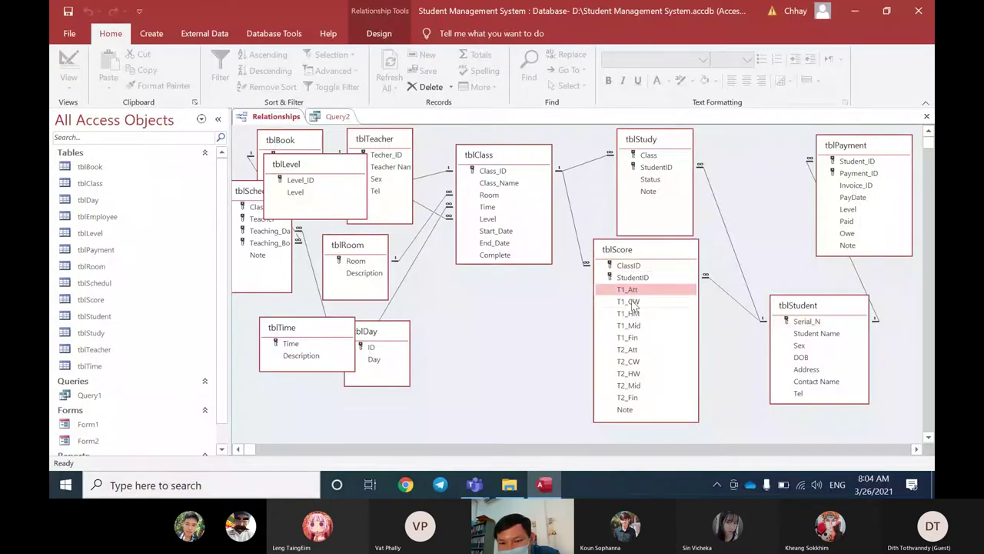
pyautogui.click(632, 314)
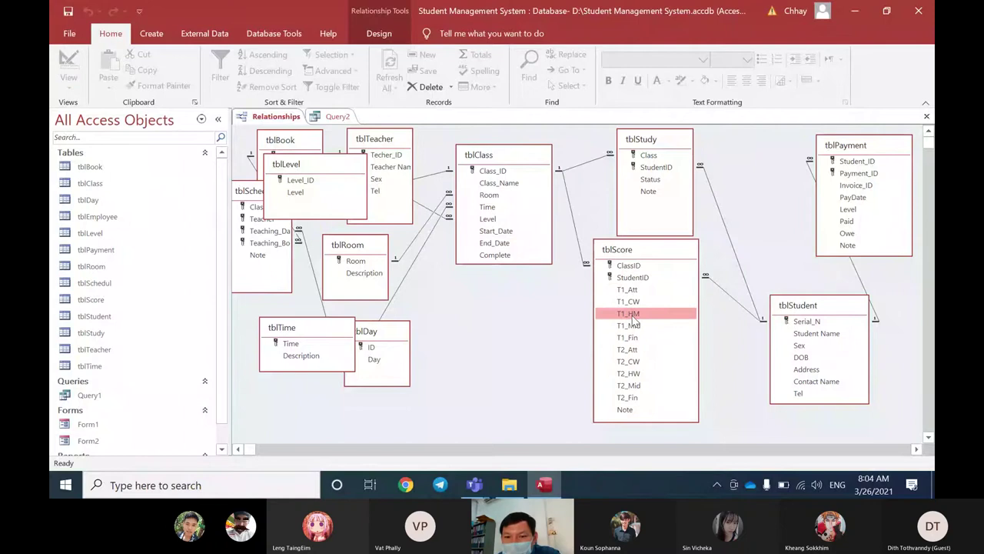
pyautogui.moveTo(648, 257); pyautogui.dragTo(647, 265)
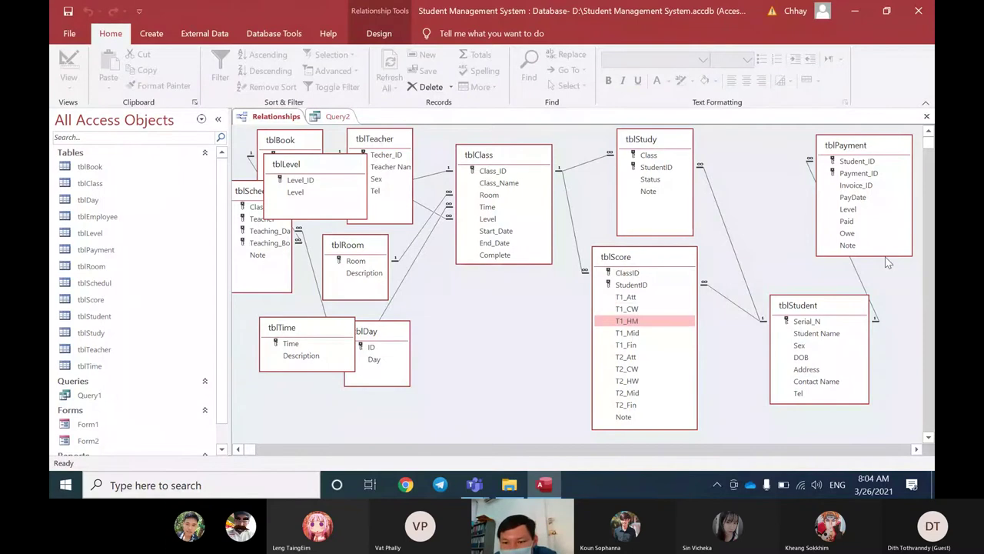
# Step: Move tblStudy left beside tblClass and tblStudent up and left
pyautogui.moveTo(646, 141); pyautogui.dragTo(629, 140)
pyautogui.moveTo(814, 308); pyautogui.dragTo(801, 280)
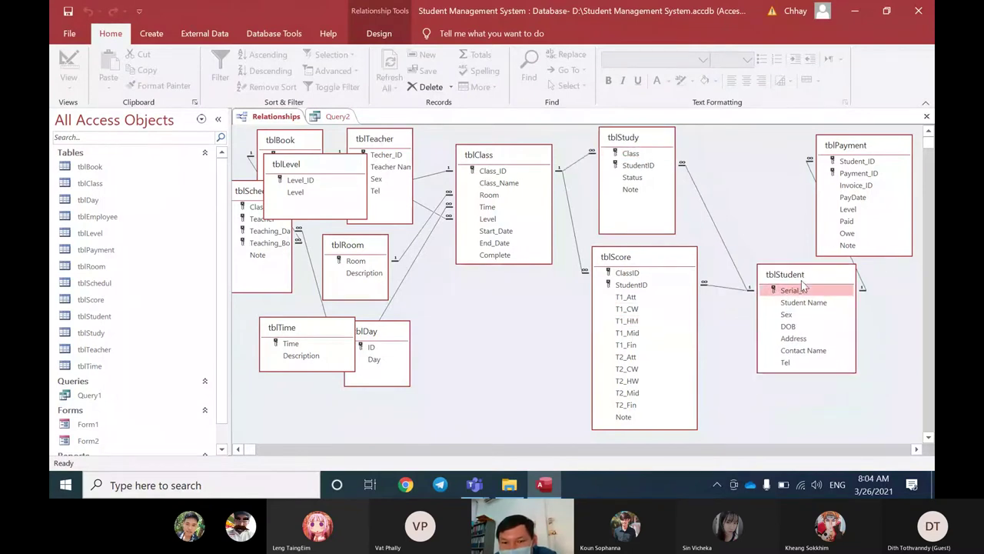
pyautogui.click(507, 163)
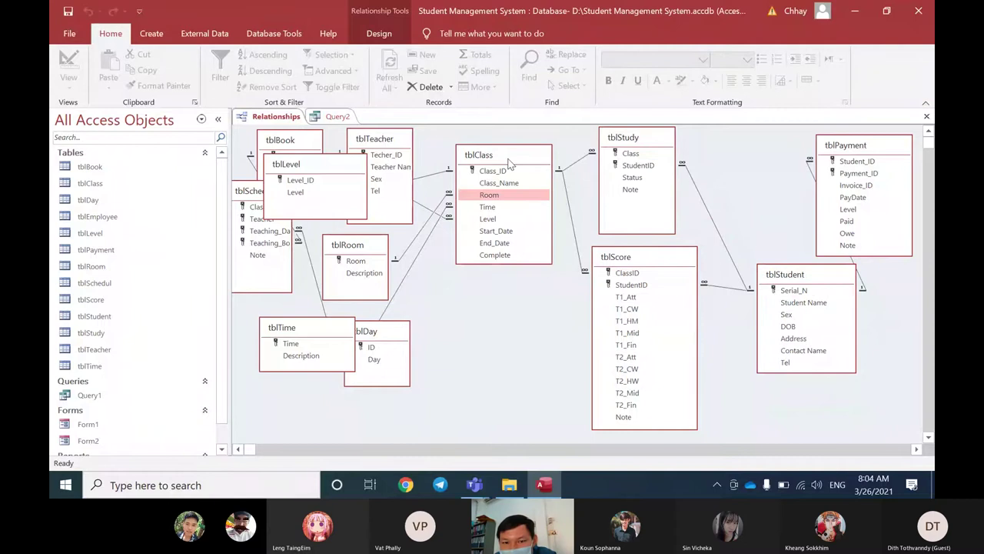
pyautogui.moveTo(625, 143); pyautogui.dragTo(626, 144)
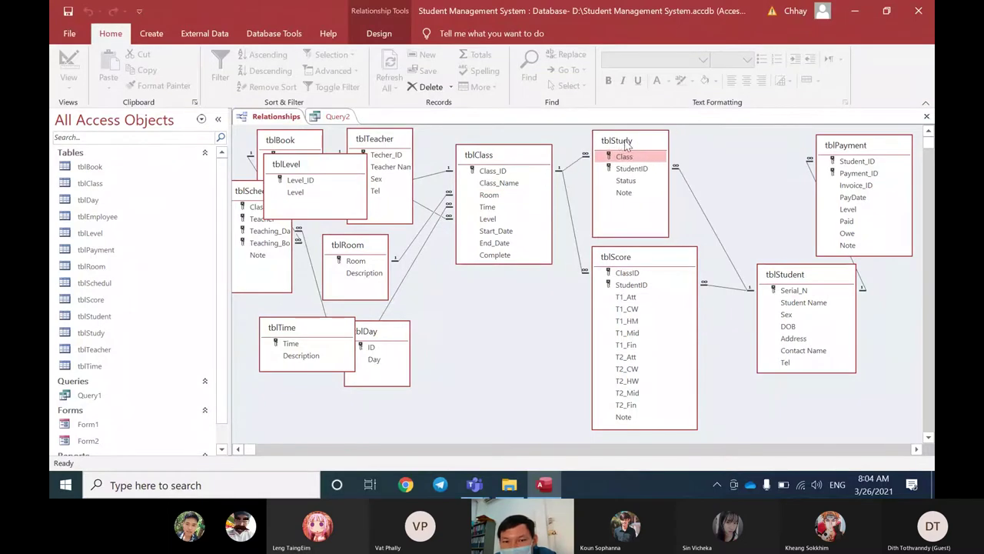
pyautogui.click(609, 273)
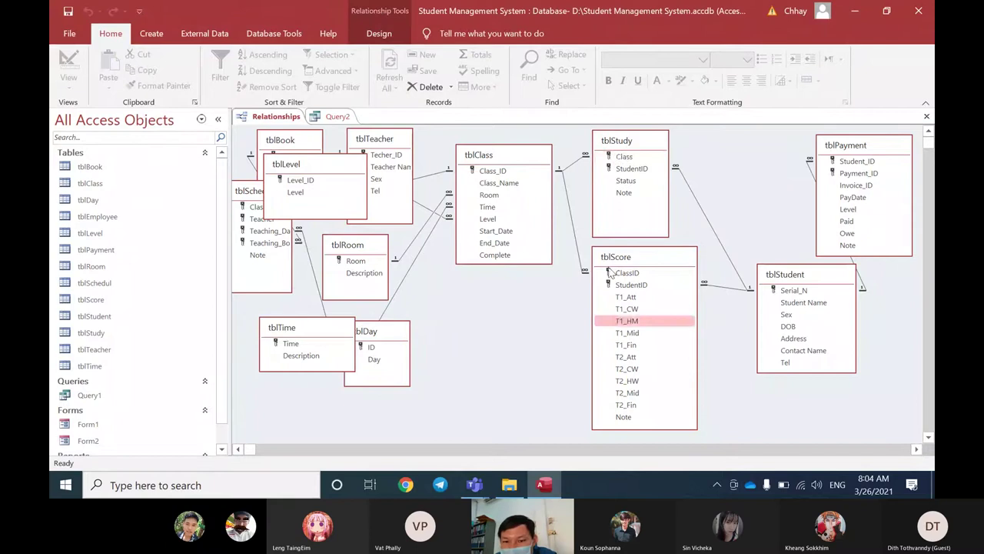
# Step: Drag tblScore down a little so it sits directly below tblStudy
pyautogui.moveTo(609, 273); pyautogui.dragTo(607, 287)
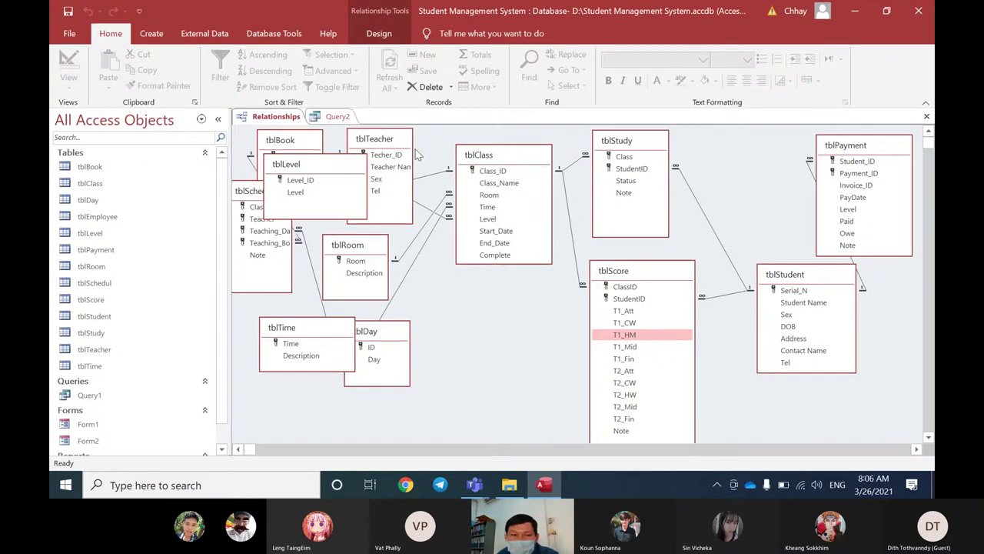
# Step: Delete tblClass from Query2 and move tblPayment and tblStudent right
pyautogui.click(336, 117)
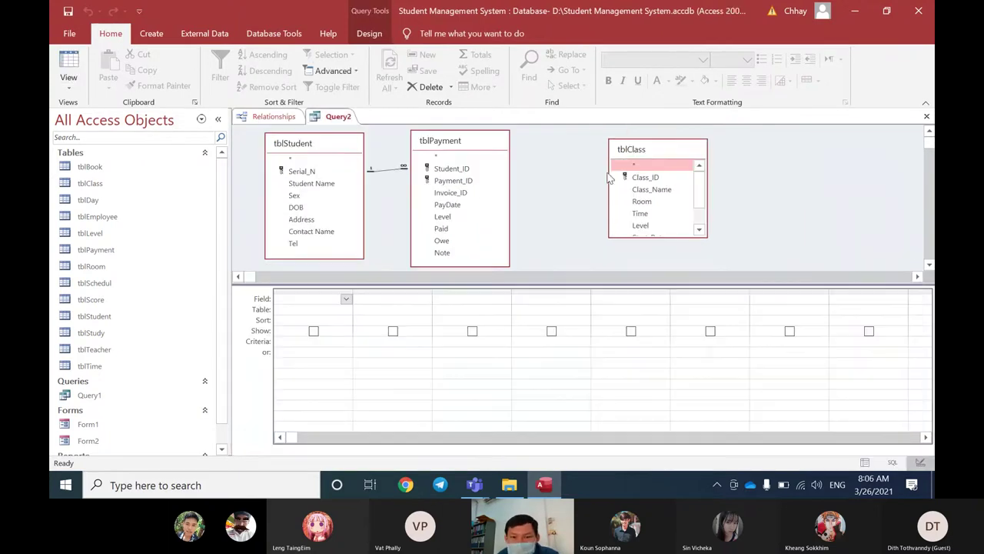
pyautogui.click(634, 154)
pyautogui.press('Delete')
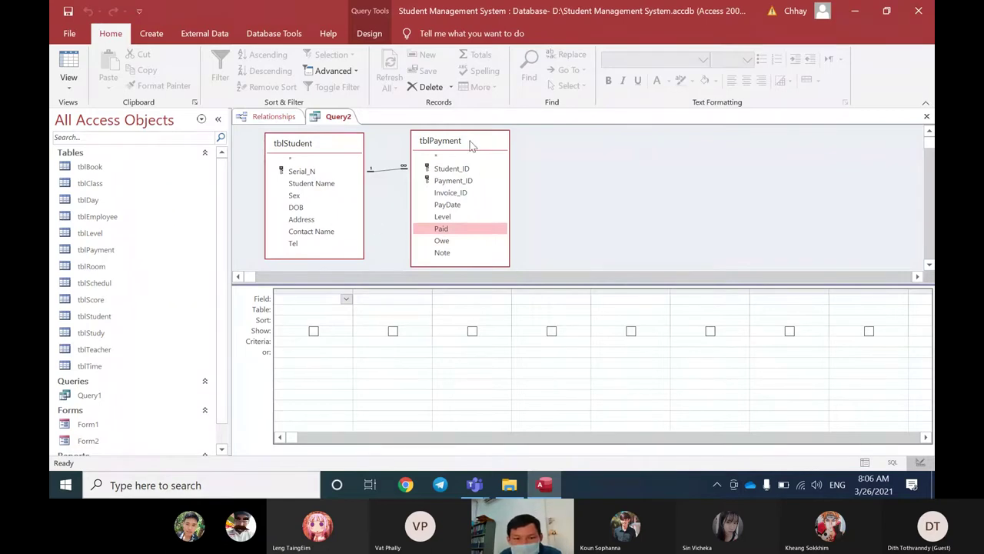
pyautogui.moveTo(472, 146); pyautogui.dragTo(627, 145)
pyautogui.moveTo(350, 151); pyautogui.dragTo(408, 152)
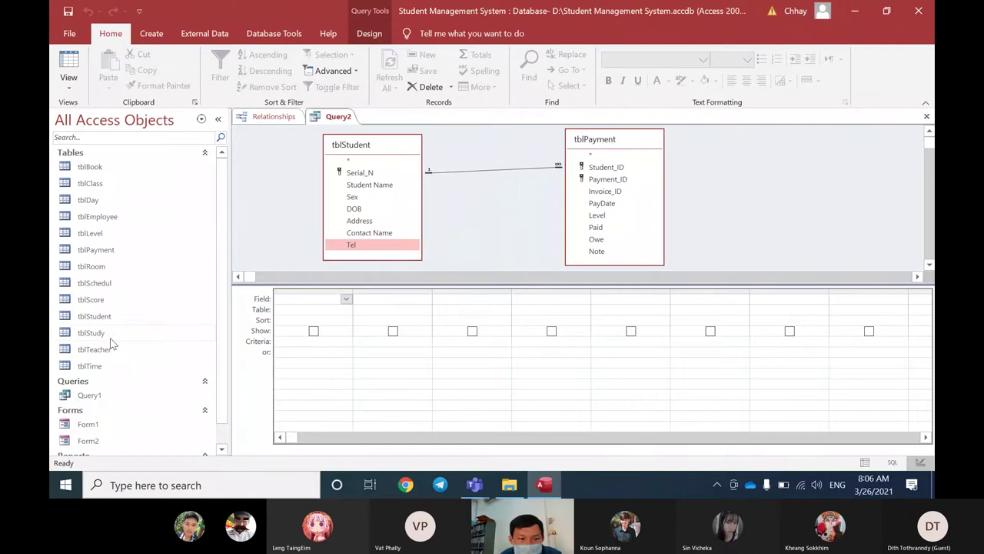
# Step: Open the tblStudent datasheet to view its six records, then close it
pyautogui.click(113, 318)
pyautogui.doubleClick(112, 321)
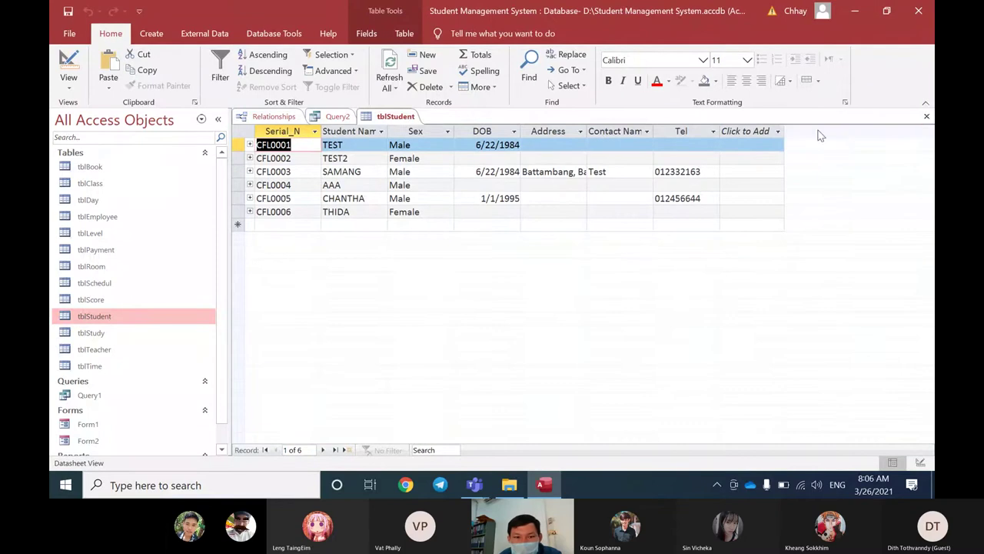
pyautogui.click(927, 116)
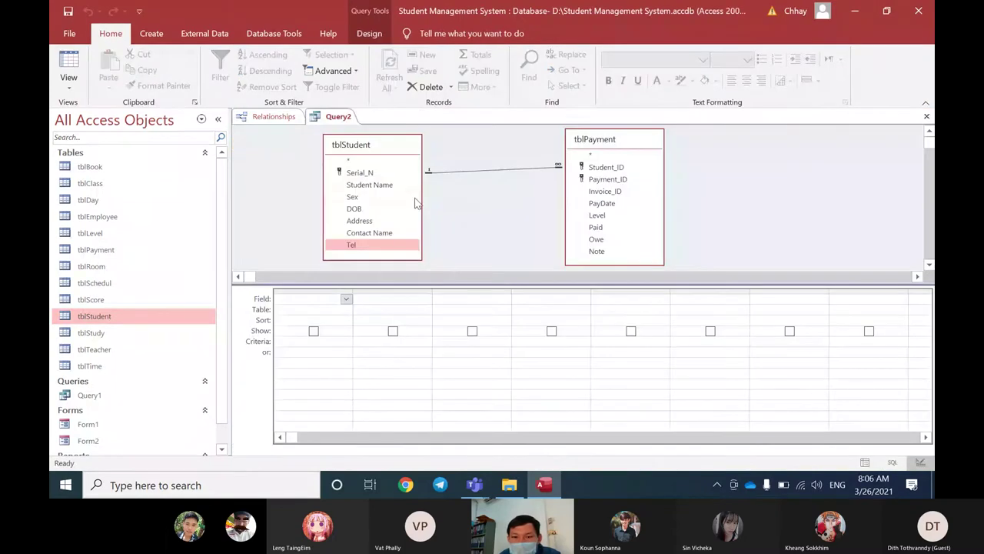
# Step: Add Serial_N and Student Name from tblStudent and Paid from tblPayment to the Query2 grid
pyautogui.doubleClick(375, 174)
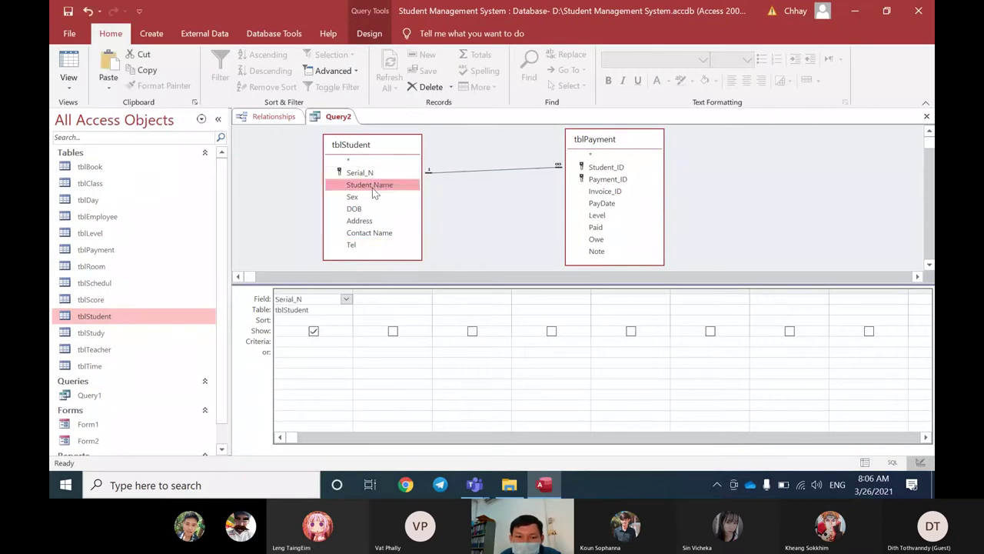
pyautogui.doubleClick(372, 186)
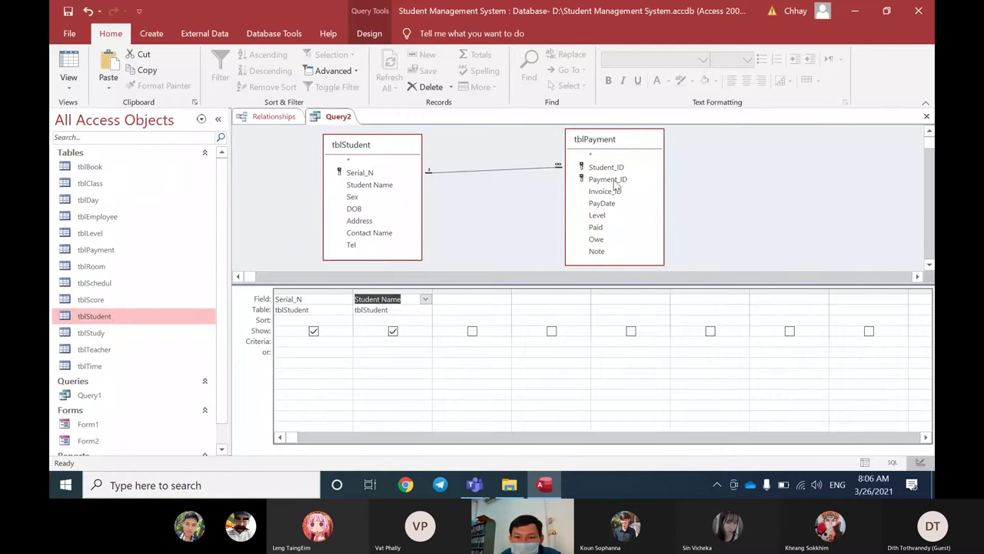
pyautogui.doubleClick(599, 227)
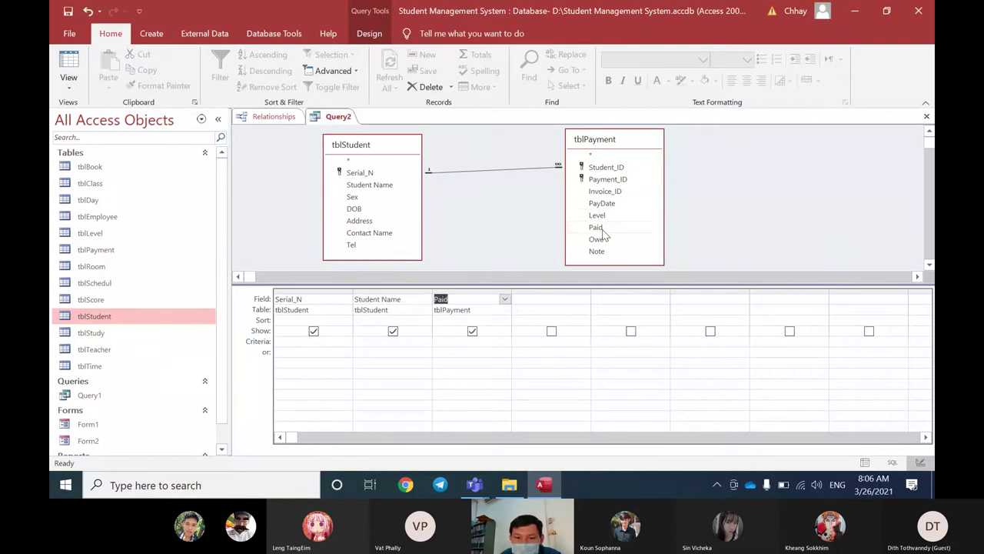
pyautogui.moveTo(408, 150); pyautogui.dragTo(371, 156)
pyautogui.moveTo(576, 144); pyautogui.dragTo(570, 145)
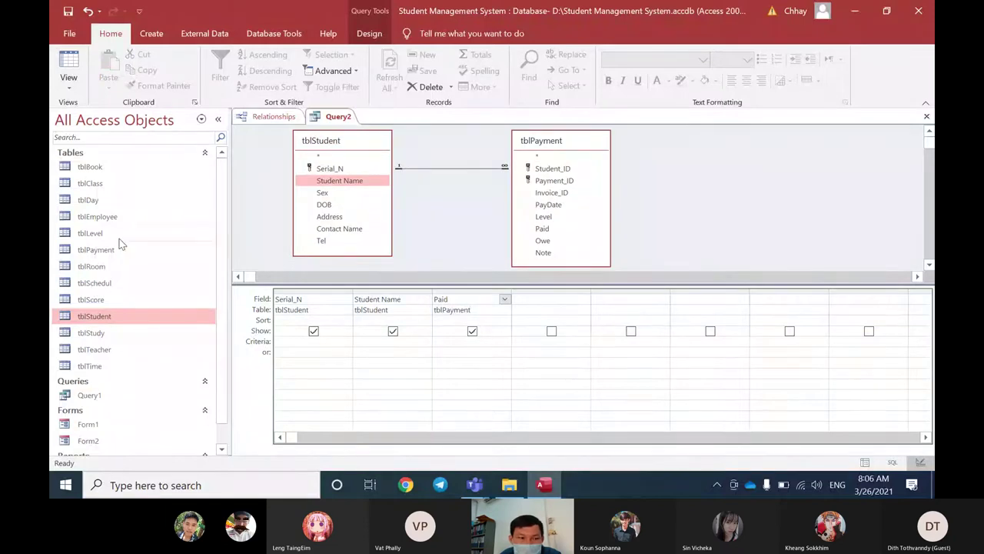
pyautogui.click(110, 253)
pyautogui.doubleClick(109, 254)
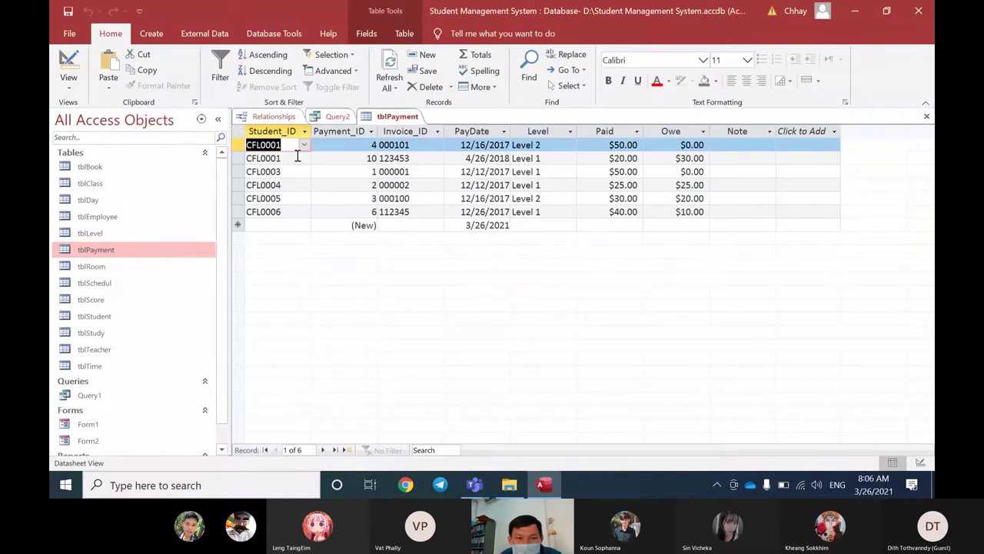
pyautogui.moveTo(238, 144); pyautogui.dragTo(237, 158)
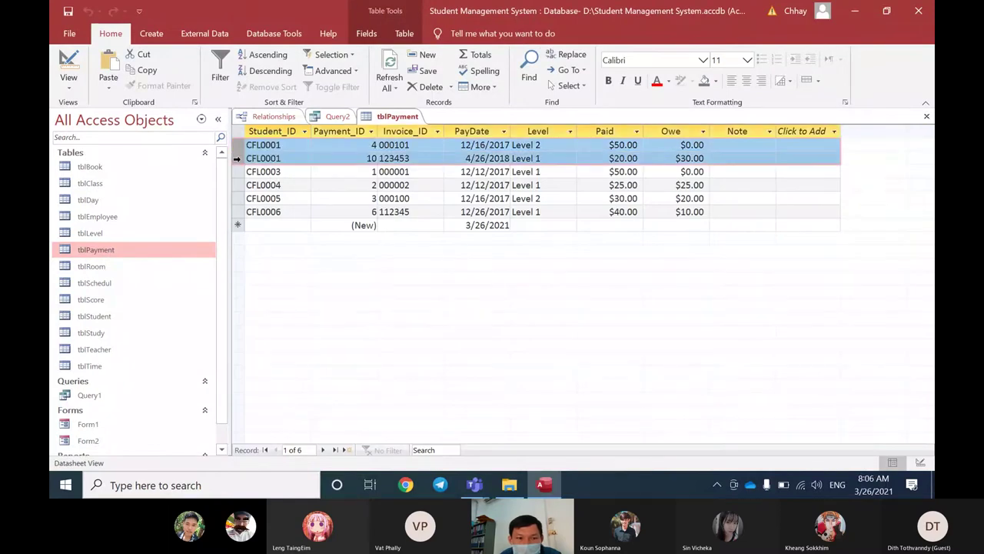
pyautogui.click(256, 147)
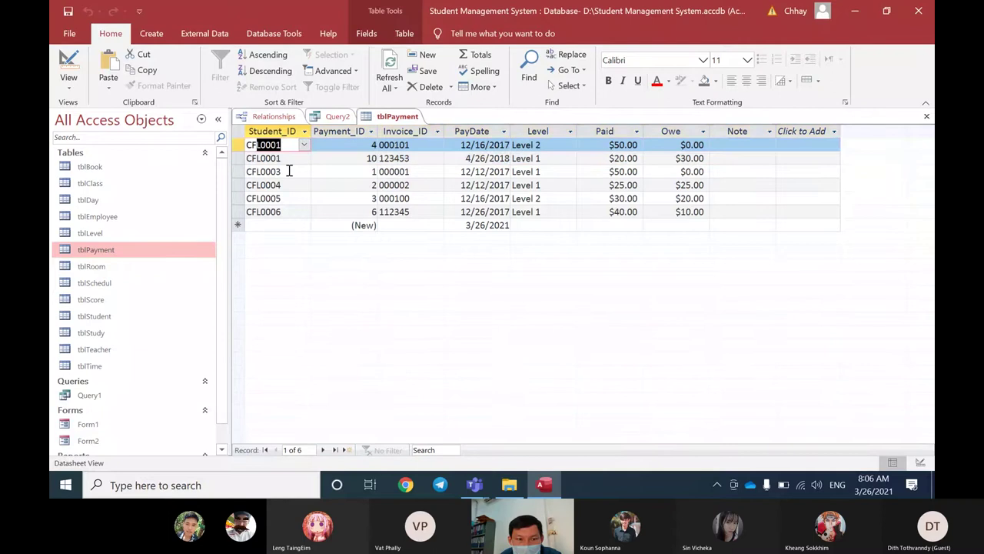
pyautogui.moveTo(282, 158); pyautogui.dragTo(240, 158)
pyautogui.click(238, 171)
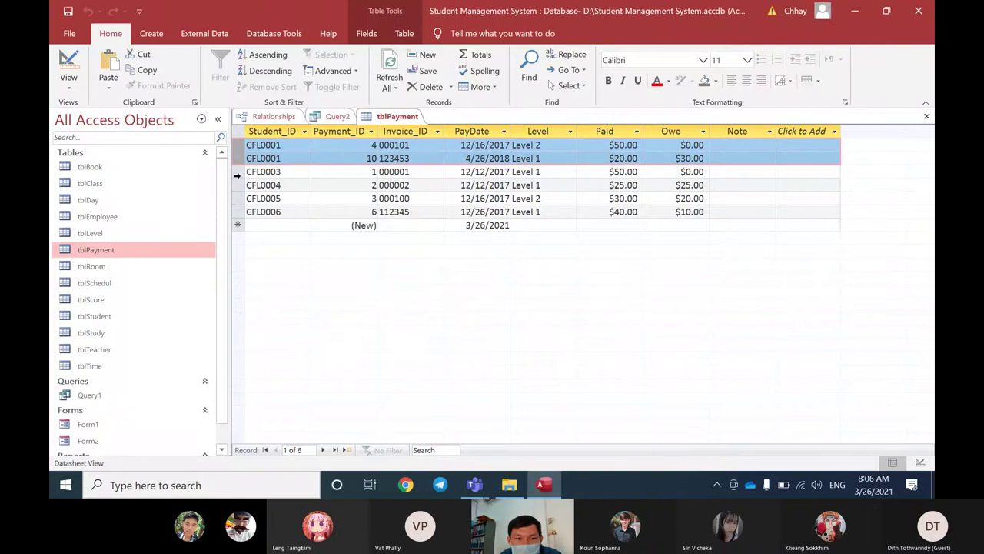
pyautogui.click(237, 172)
pyautogui.click(233, 185)
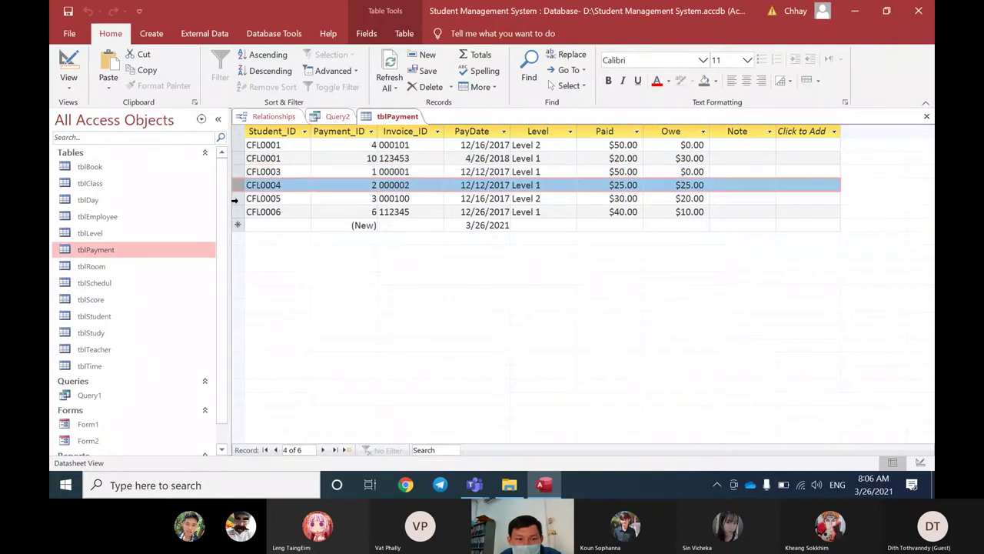
pyautogui.click(237, 197)
pyautogui.click(237, 212)
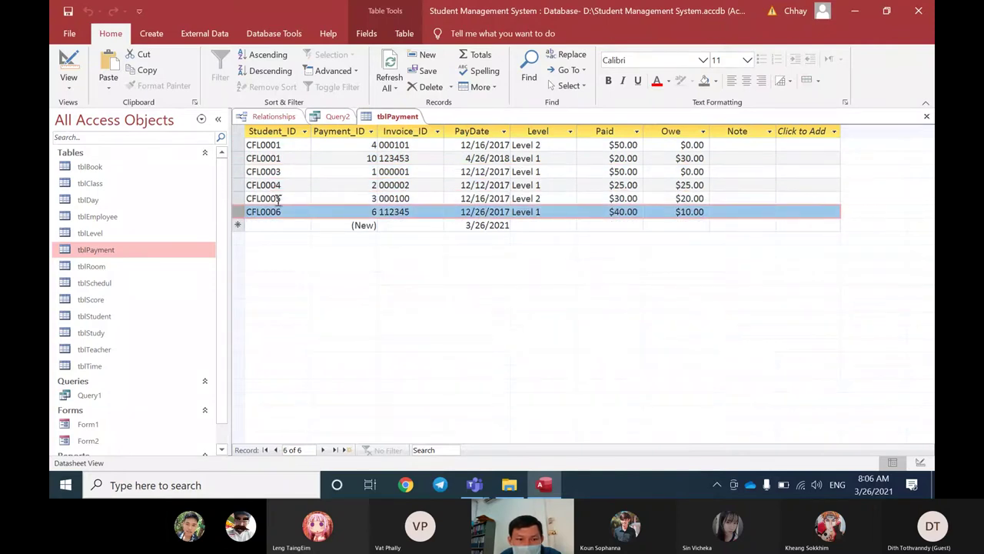
pyautogui.click(275, 198)
pyautogui.click(280, 186)
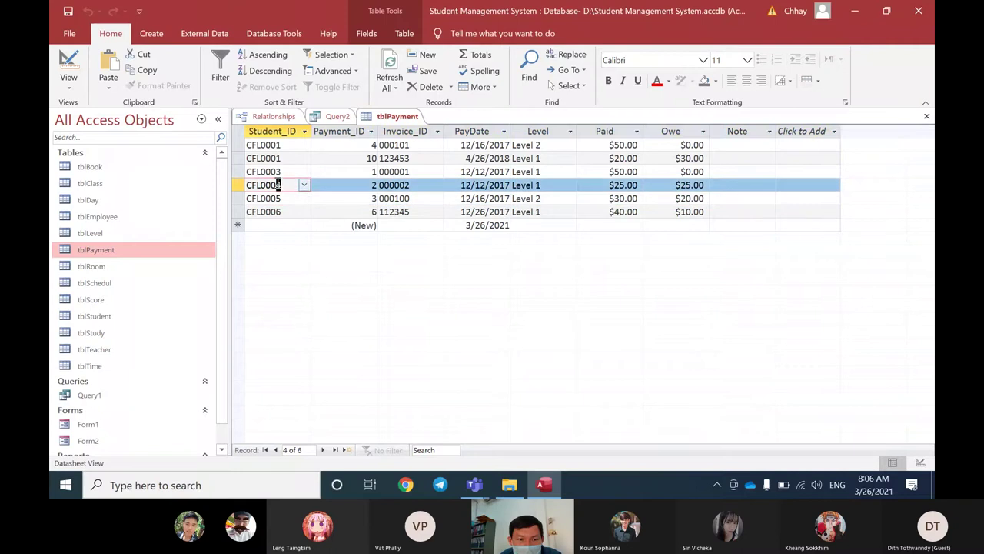
pyautogui.click(281, 145)
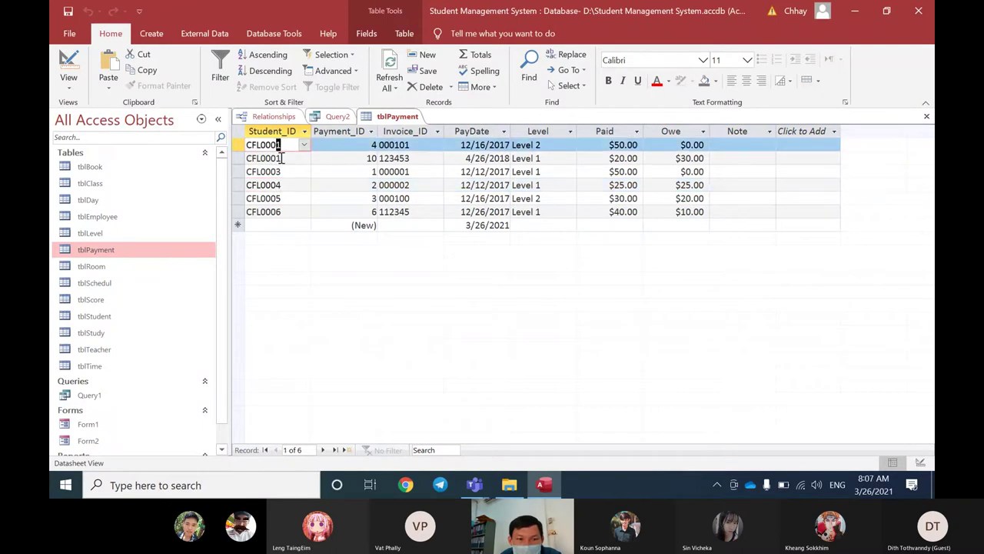
pyautogui.click(278, 158)
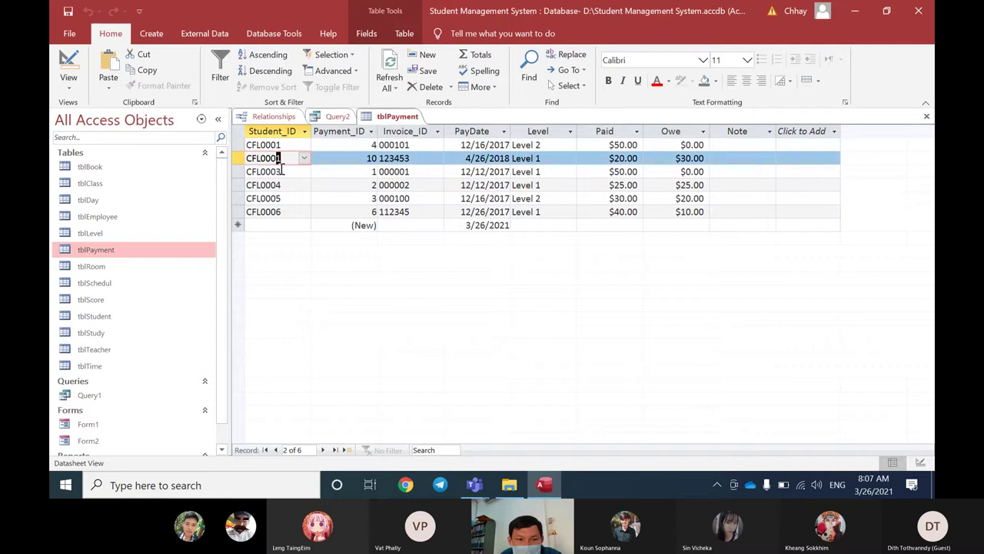
pyautogui.press('Down')
pyautogui.press('Down')
pyautogui.press('Down')
pyautogui.press('Down')
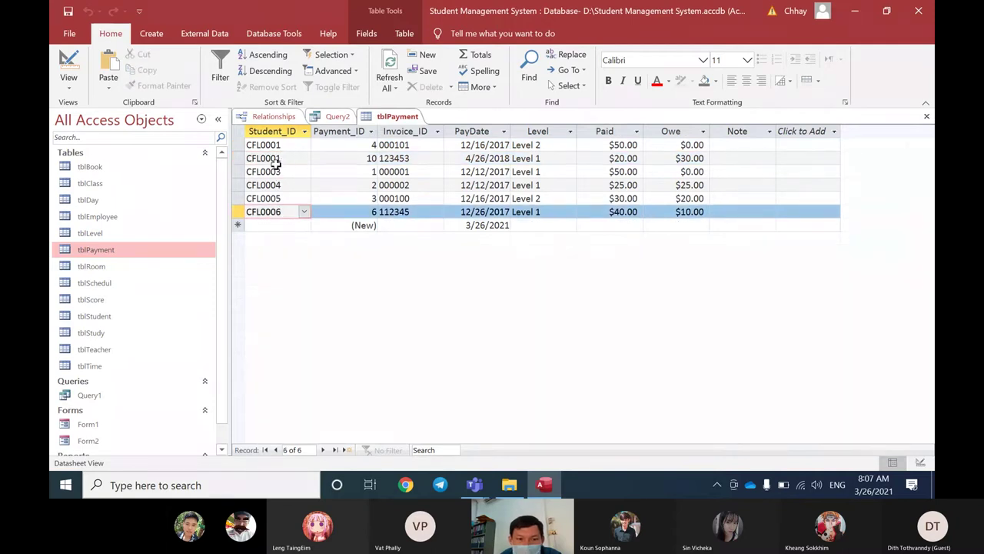
pyautogui.click(926, 116)
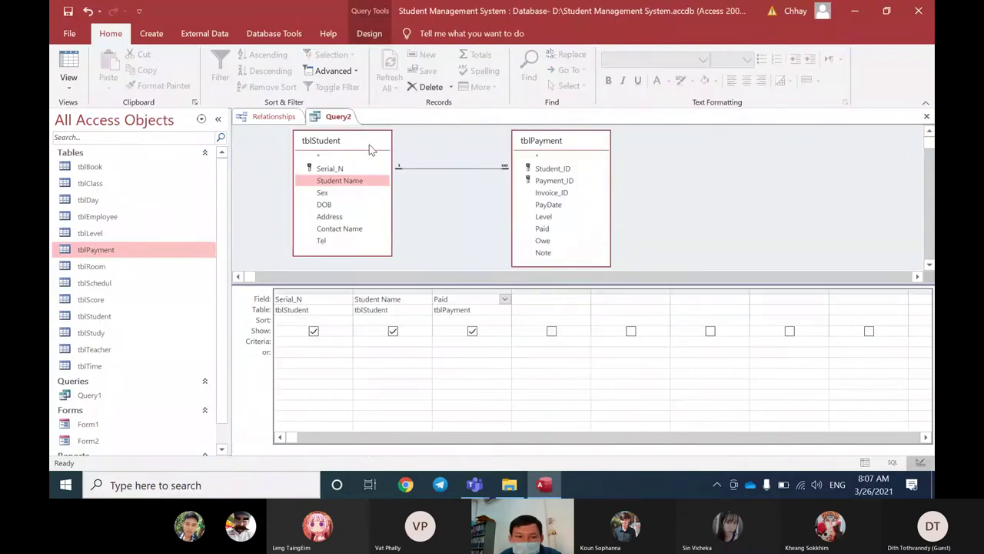
# Step: Run Query2 in Datasheet View and review its six payment rows
pyautogui.moveTo(370, 146); pyautogui.dragTo(369, 149)
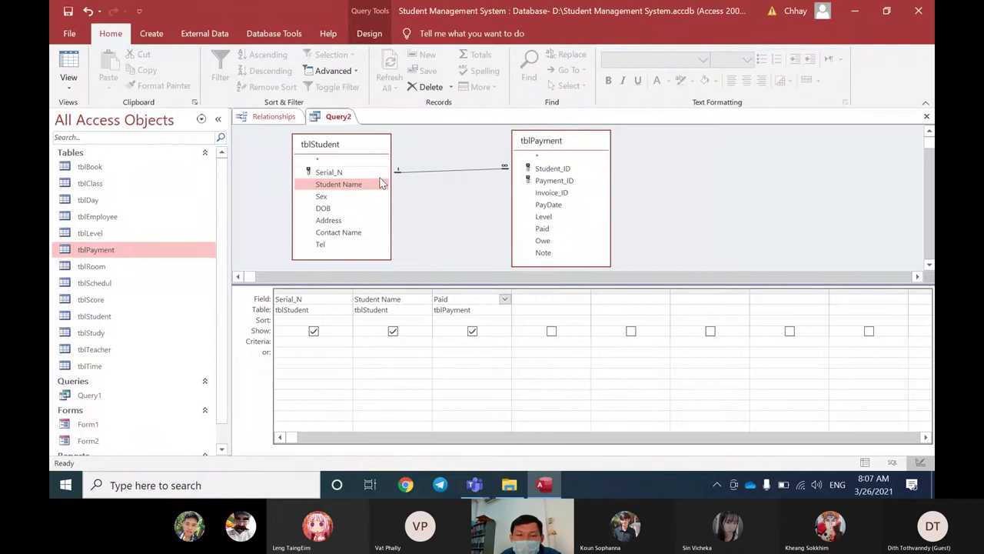
pyautogui.rightClick(343, 122)
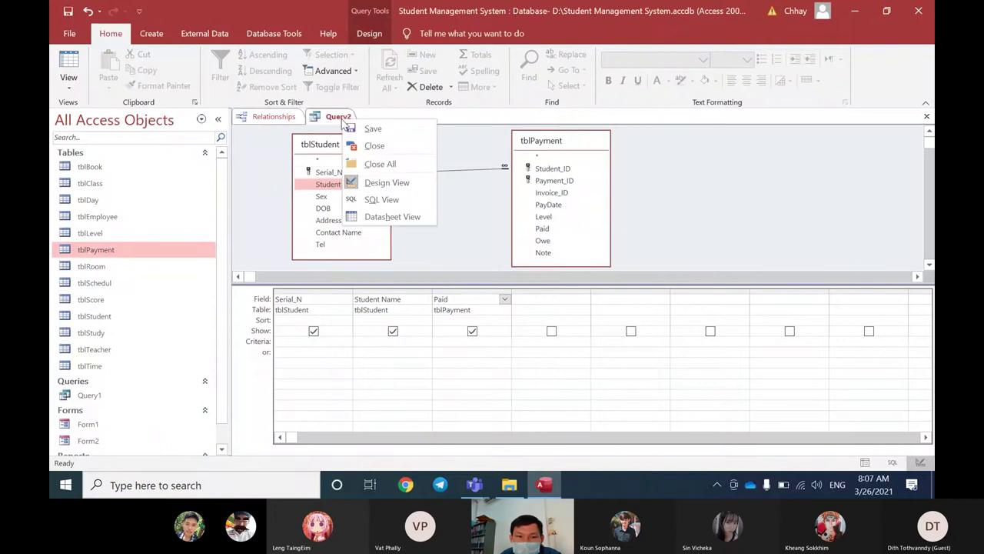
pyautogui.click(362, 216)
pyautogui.click(290, 146)
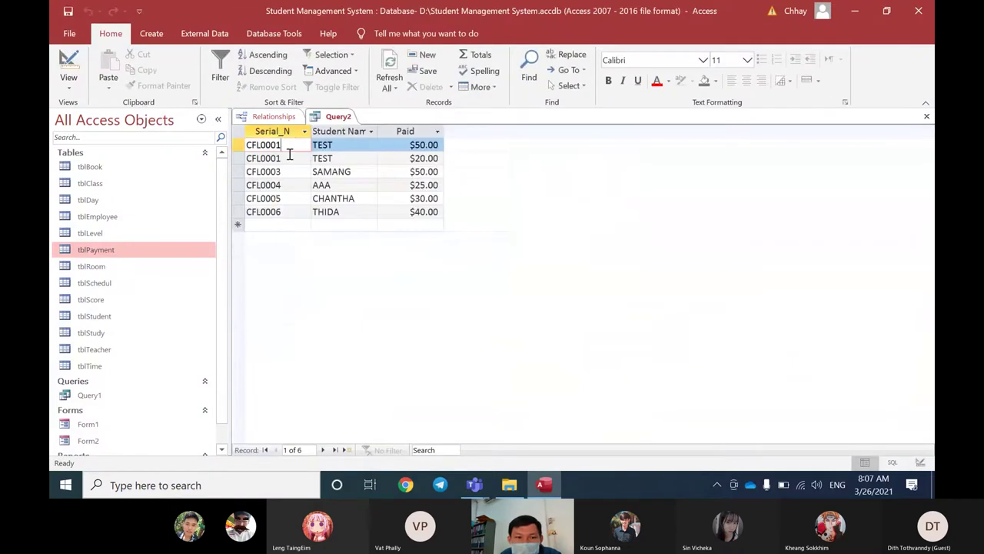
pyautogui.click(289, 155)
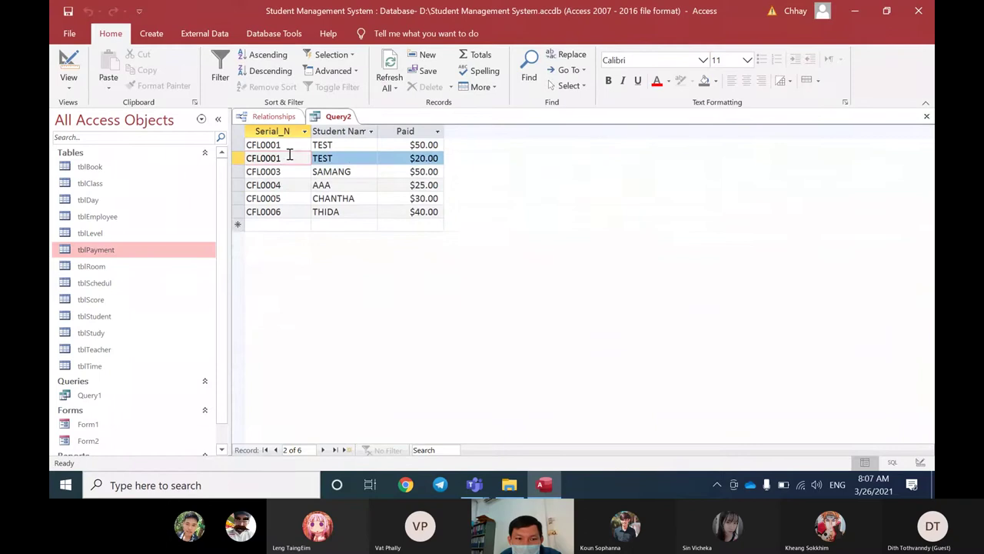
pyautogui.click(287, 172)
pyautogui.click(284, 184)
pyautogui.click(285, 198)
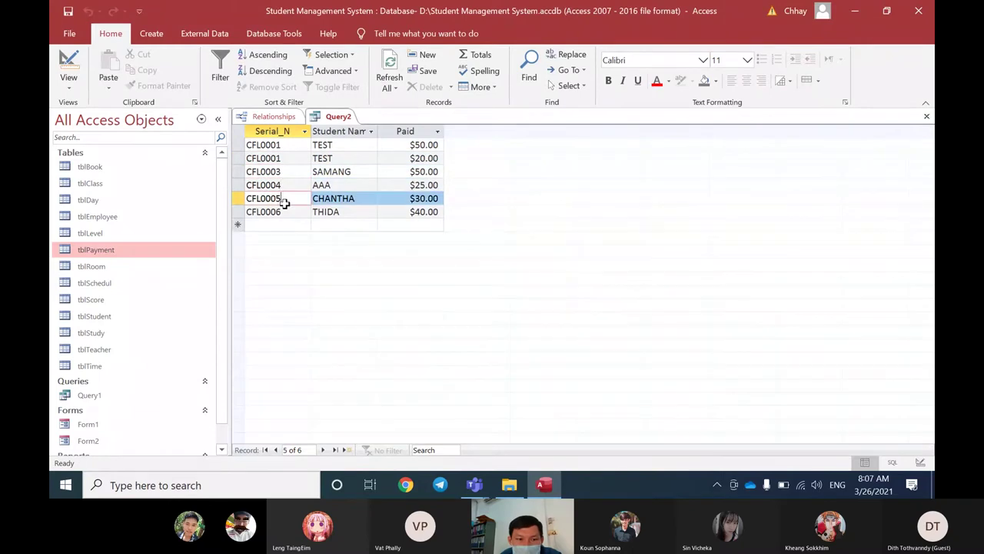
pyautogui.click(289, 210)
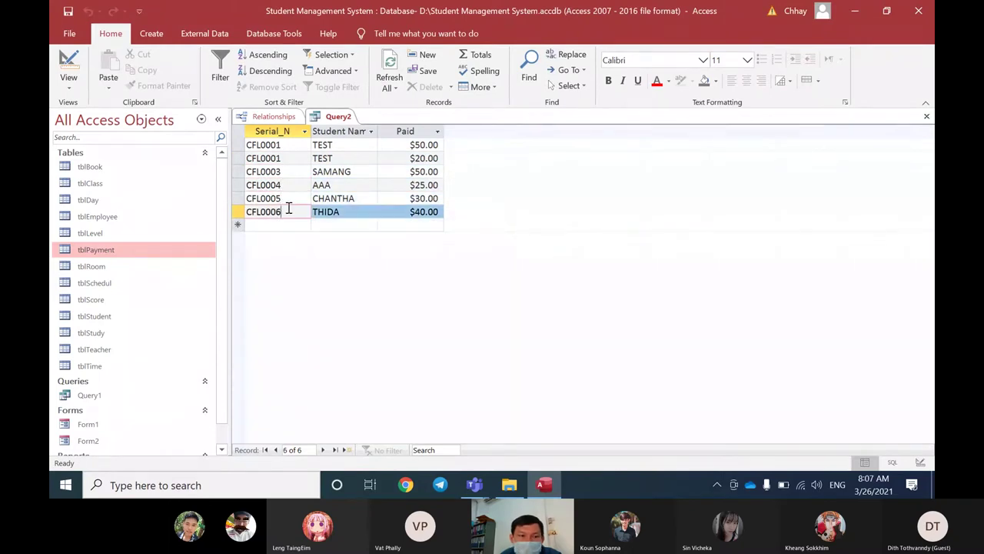
# Step: Open tblStudent to compare its records with the results, then close it
pyautogui.doubleClick(116, 316)
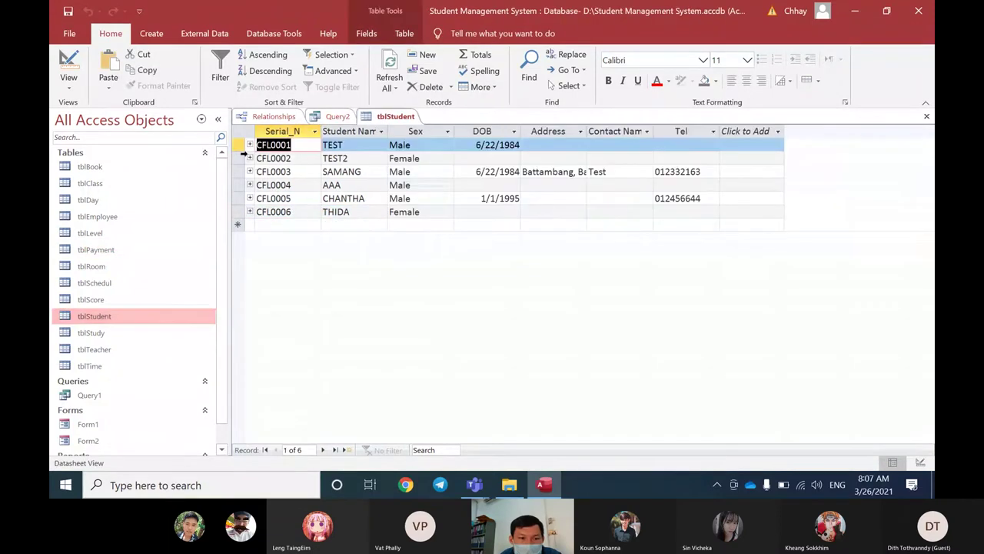
pyautogui.press('Down')
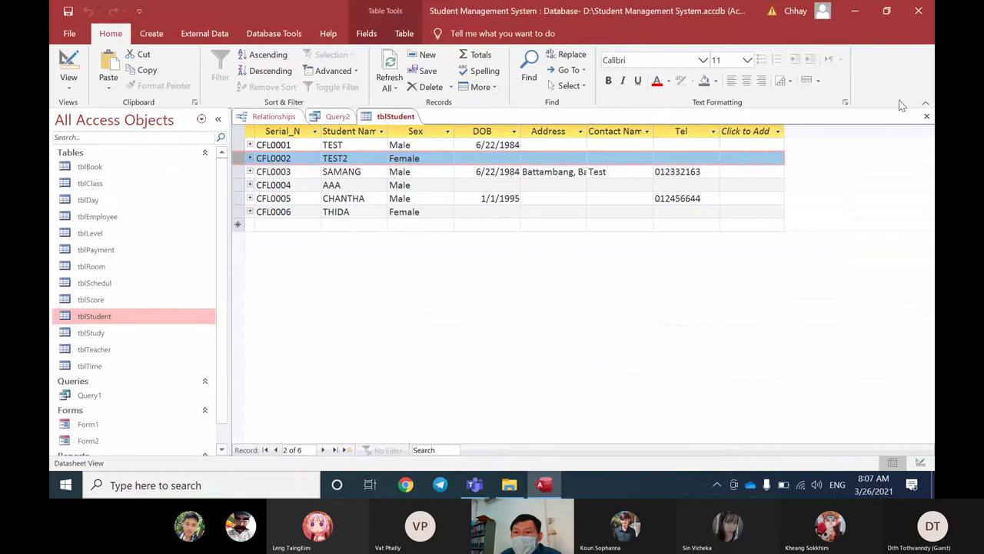
pyautogui.click(927, 116)
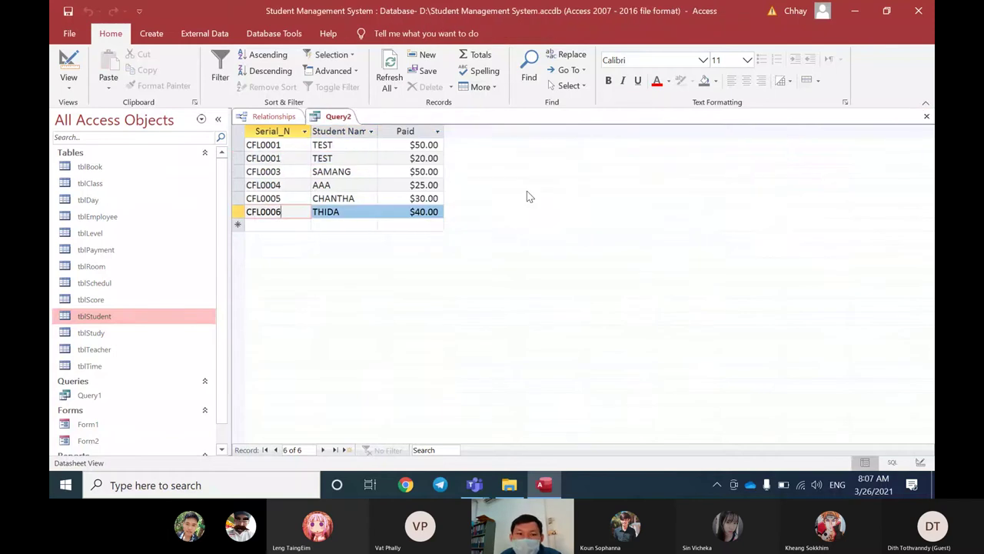
# Step: Switch Query2 to Design View and point out the Serial_N and Student_ID join fields
pyautogui.rightClick(340, 120)
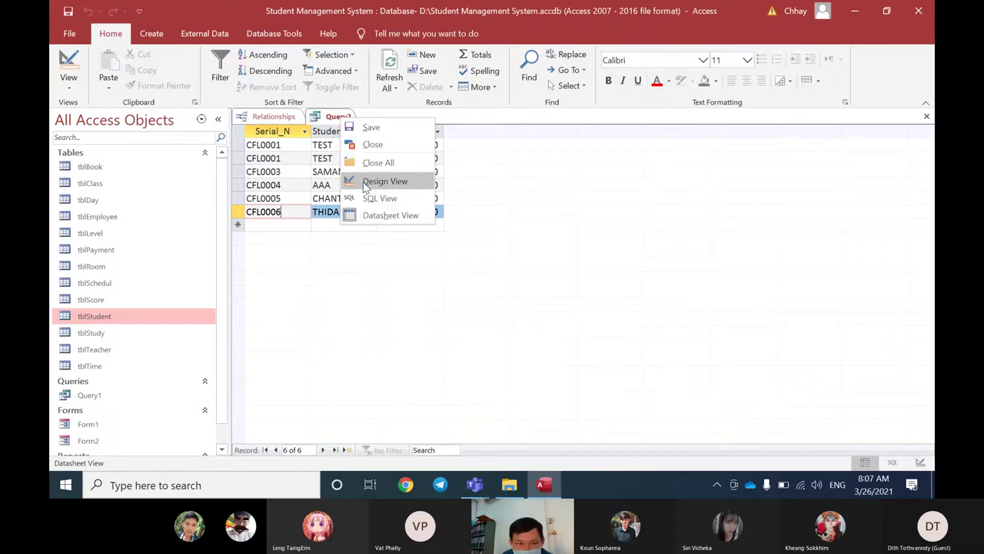
pyautogui.click(385, 182)
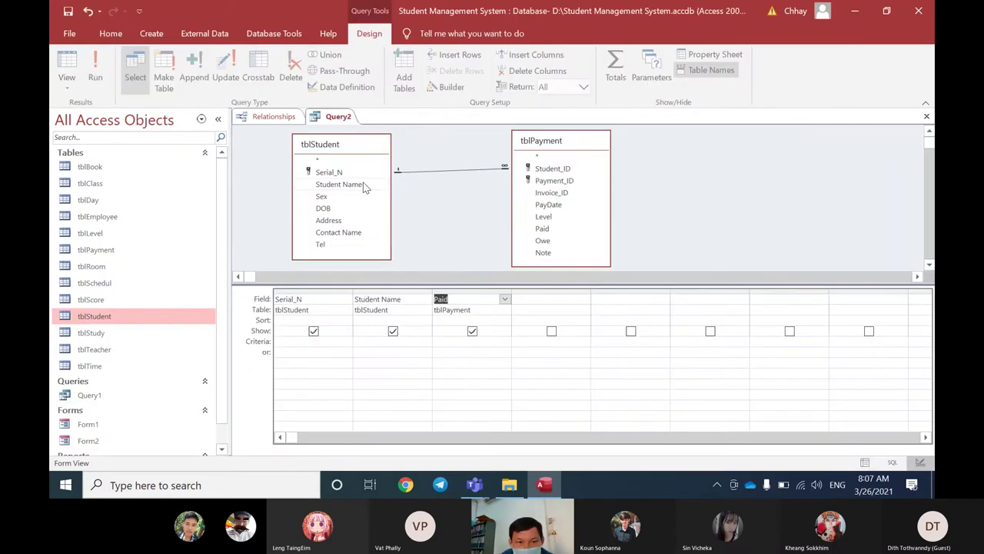
pyautogui.click(342, 173)
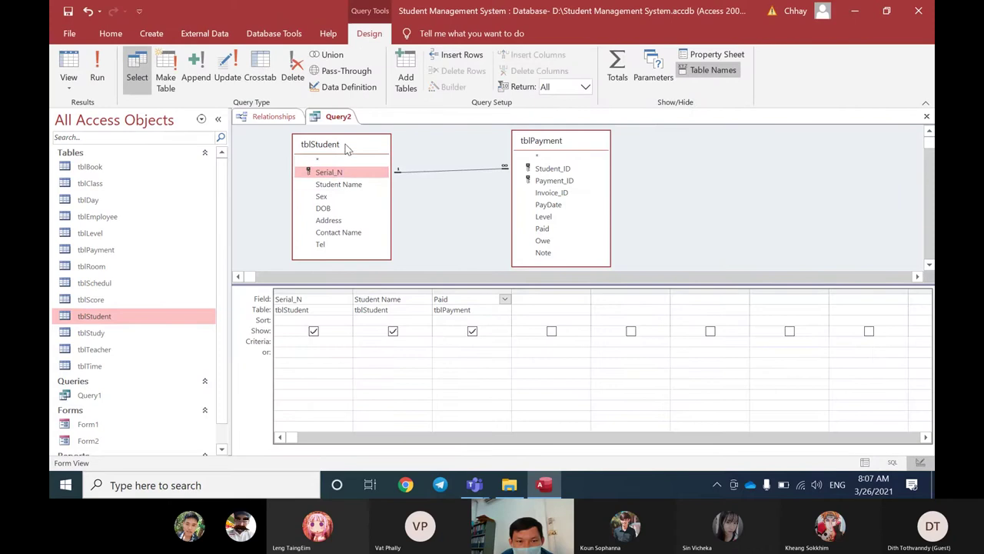
pyautogui.moveTo(346, 148); pyautogui.dragTo(320, 139)
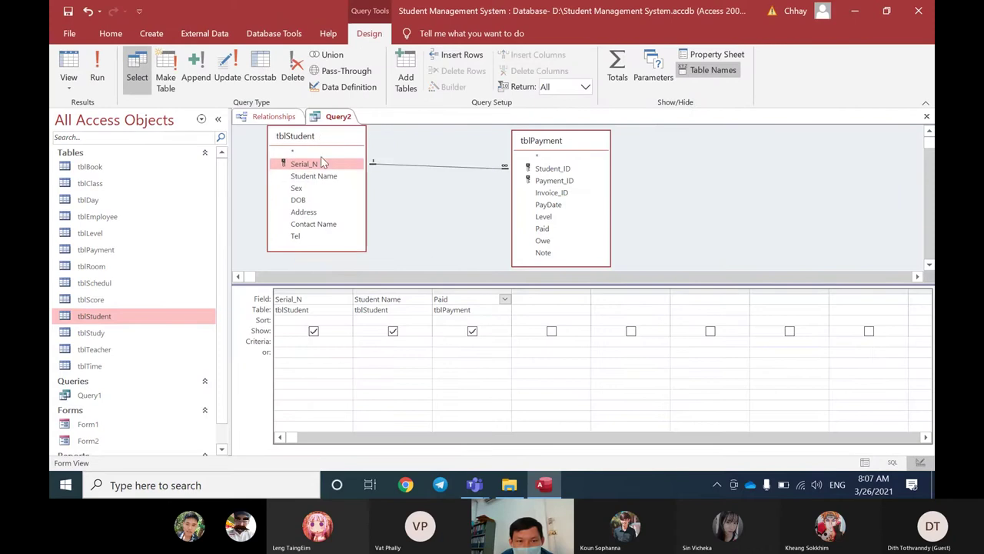
pyautogui.click(559, 170)
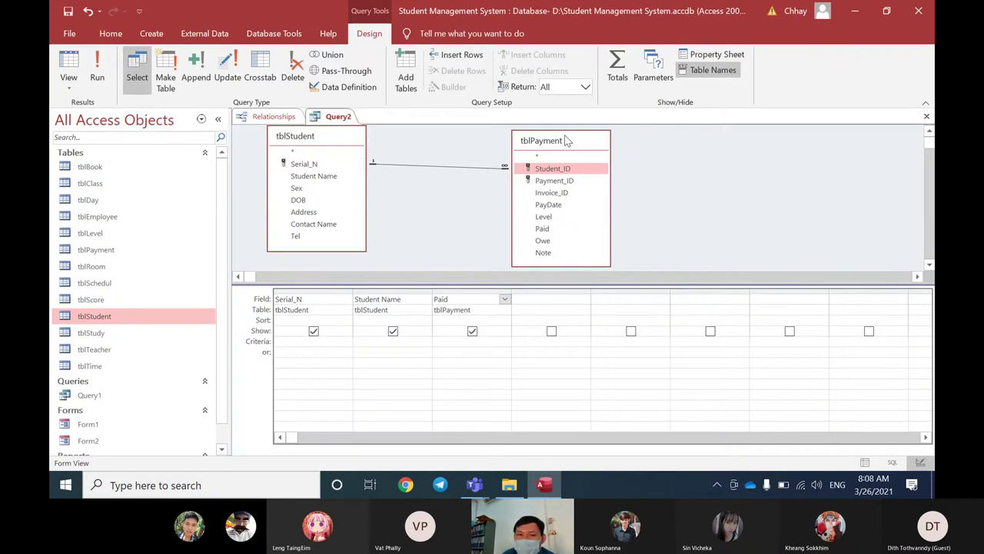
pyautogui.moveTo(567, 140); pyautogui.dragTo(484, 141)
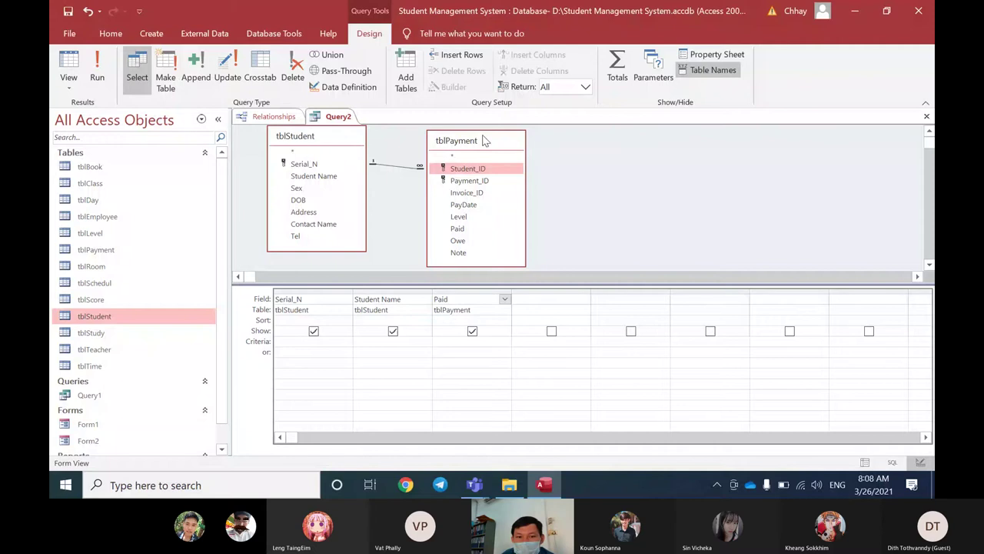
# Step: Rearrange the field lists so tblPayment sits to the left of tblStudent
pyautogui.click(442, 171)
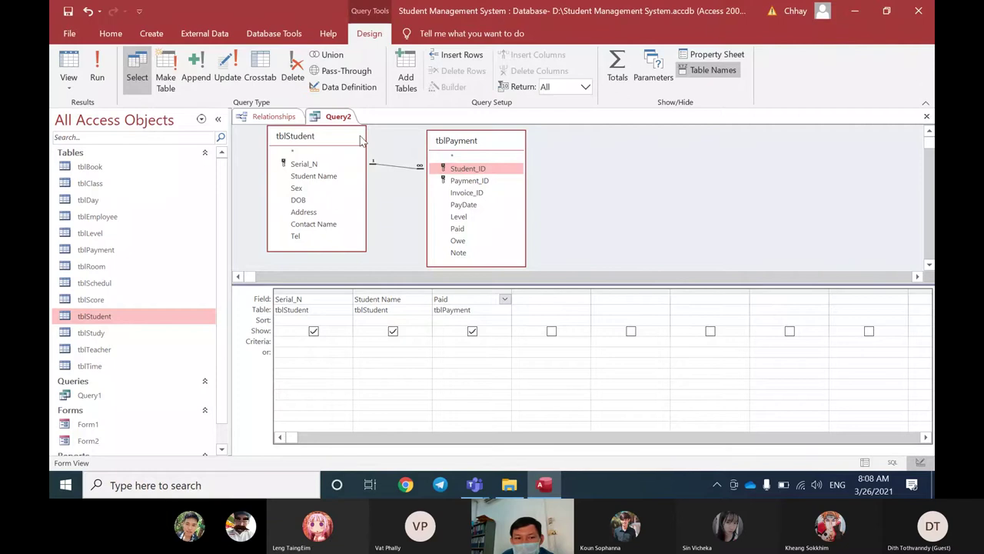
pyautogui.moveTo(362, 141); pyautogui.dragTo(364, 143)
pyautogui.click(338, 170)
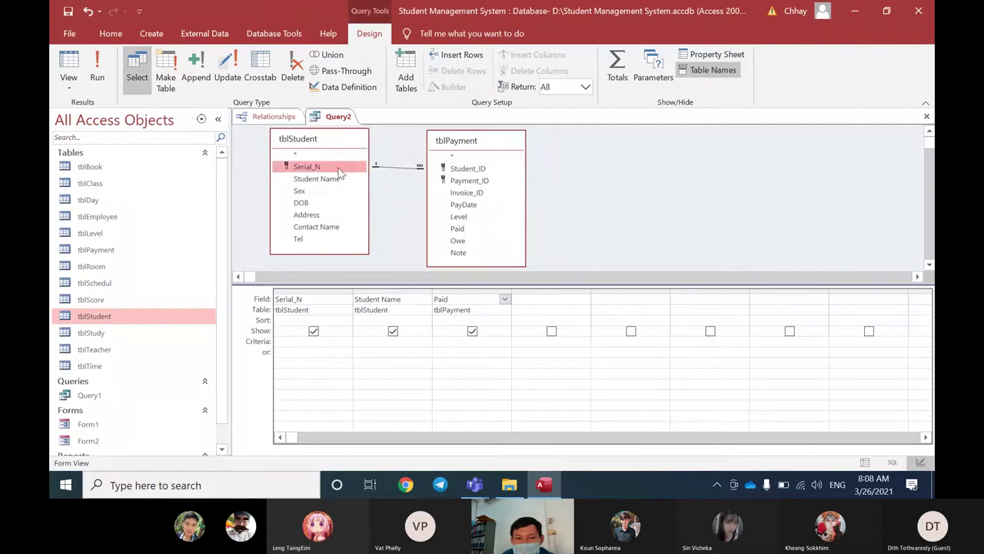
pyautogui.click(462, 168)
pyautogui.moveTo(466, 142); pyautogui.dragTo(453, 140)
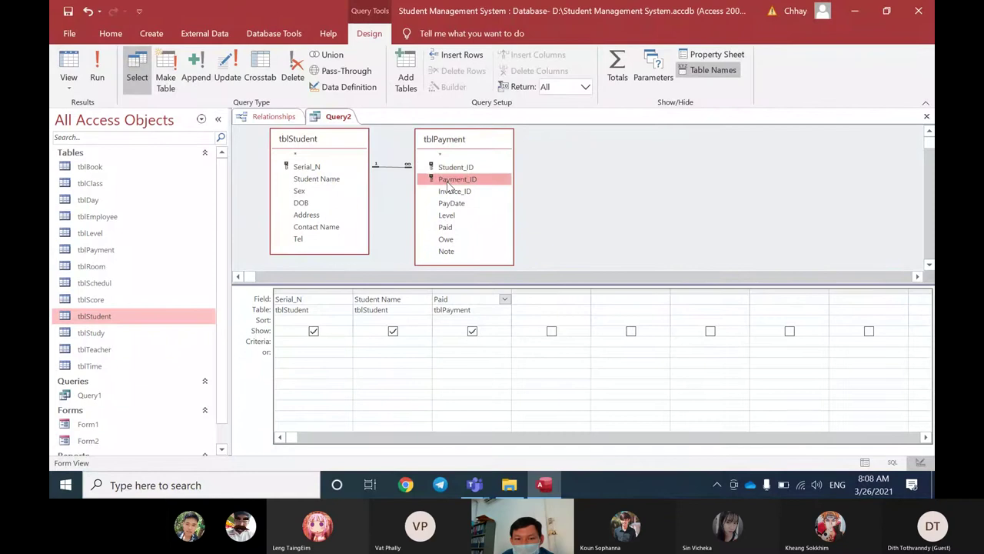
pyautogui.click(455, 167)
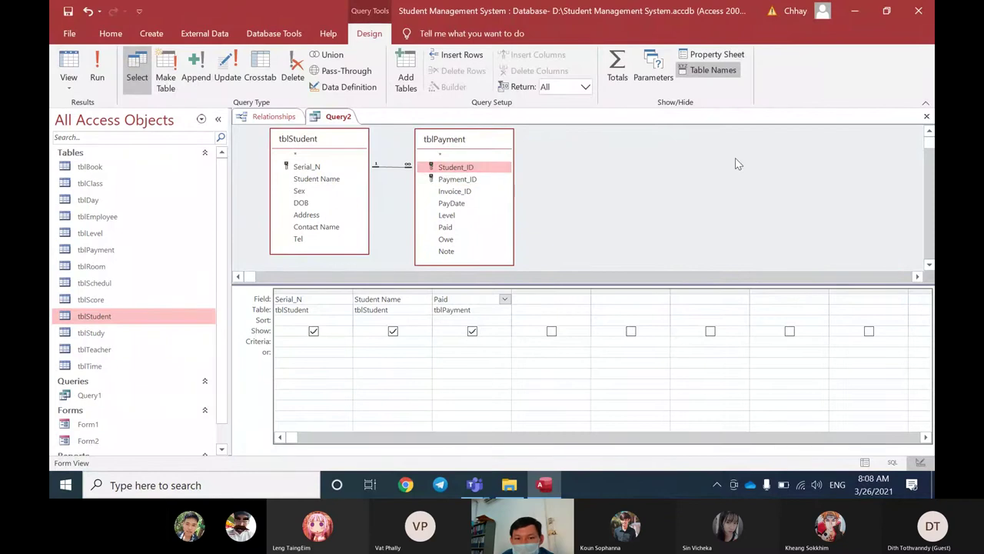
pyautogui.moveTo(465, 150); pyautogui.dragTo(274, 180)
pyautogui.moveTo(317, 153); pyautogui.dragTo(475, 153)
pyautogui.moveTo(320, 178); pyautogui.dragTo(365, 150)
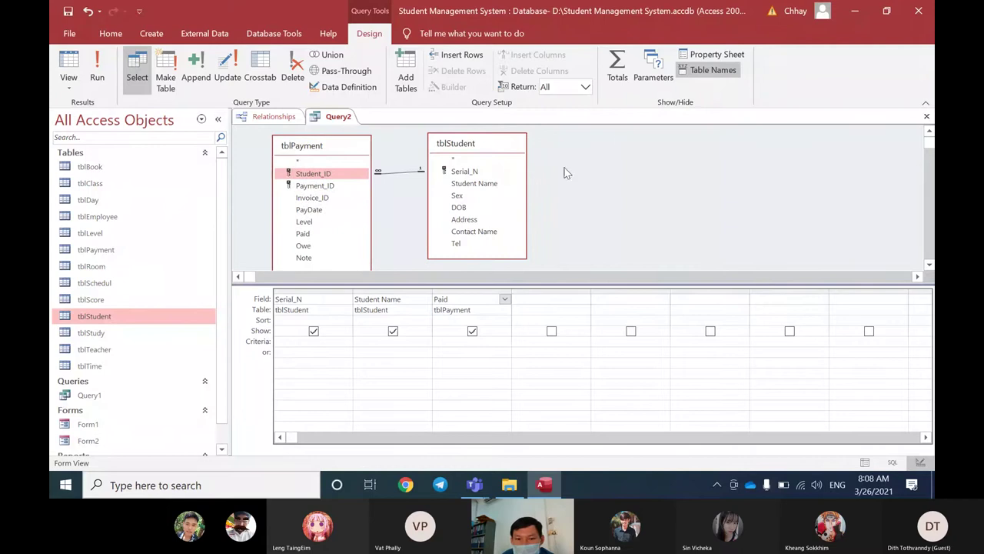
# Step: Add tblScore to Query2 through the Show Table dialog
pyautogui.rightClick(626, 136)
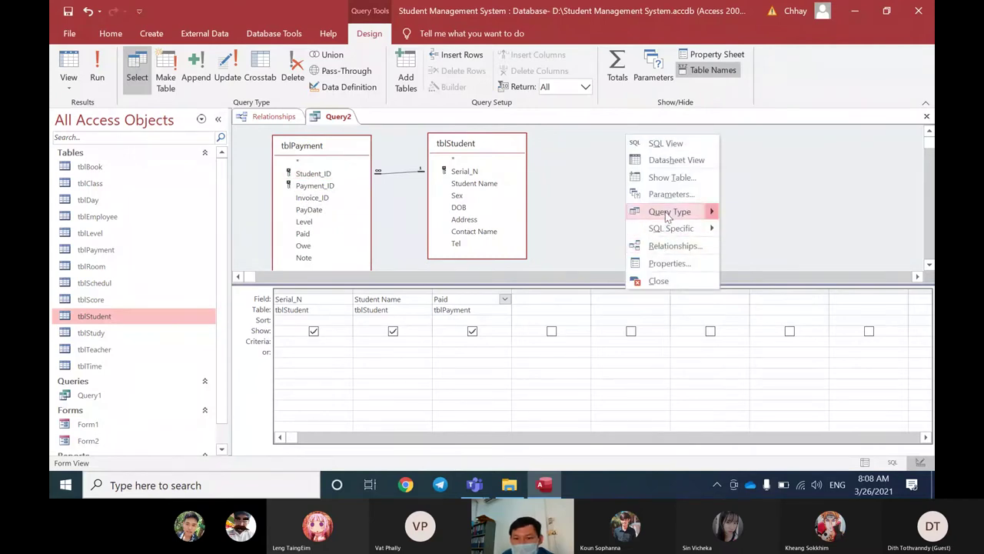
pyautogui.click(672, 177)
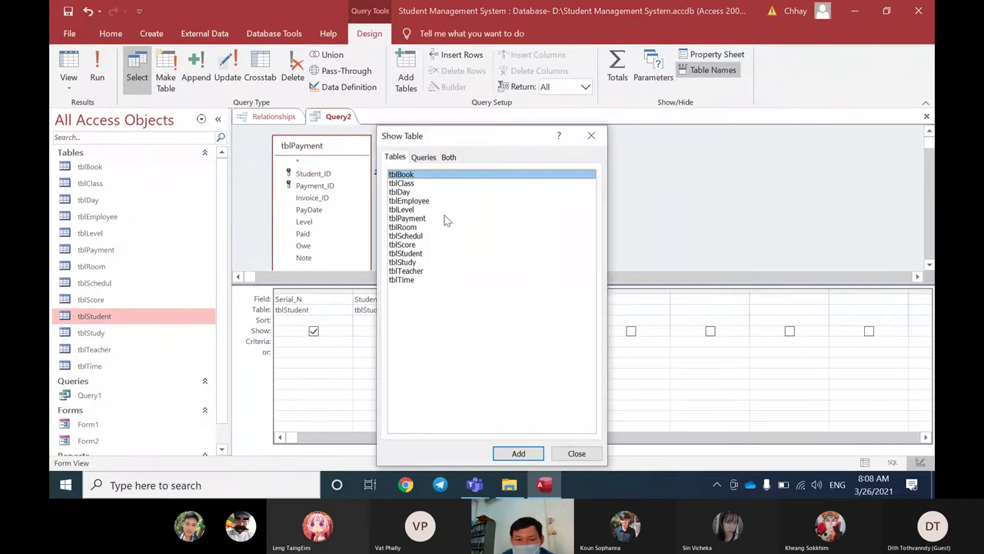
pyautogui.click(410, 244)
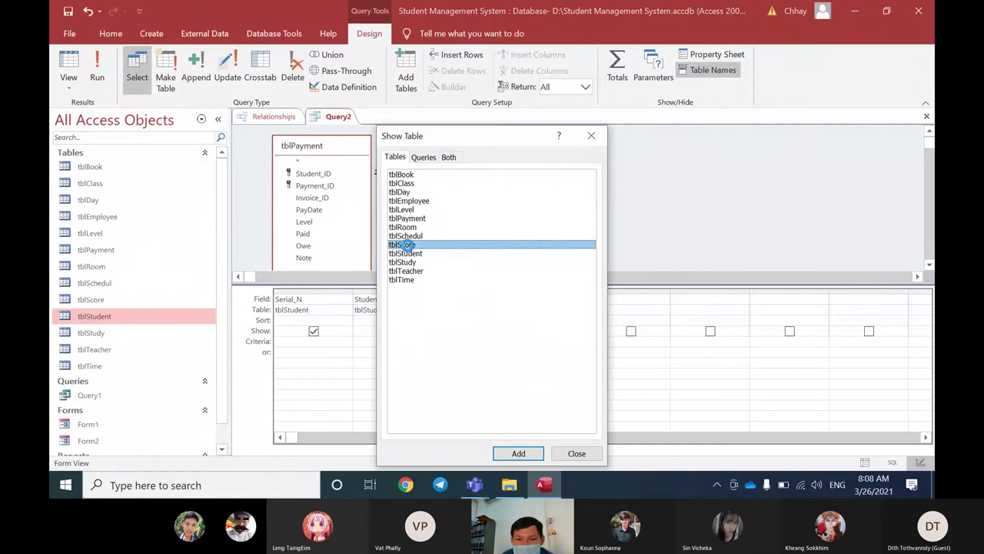
pyautogui.doubleClick(401, 244)
pyautogui.click(591, 135)
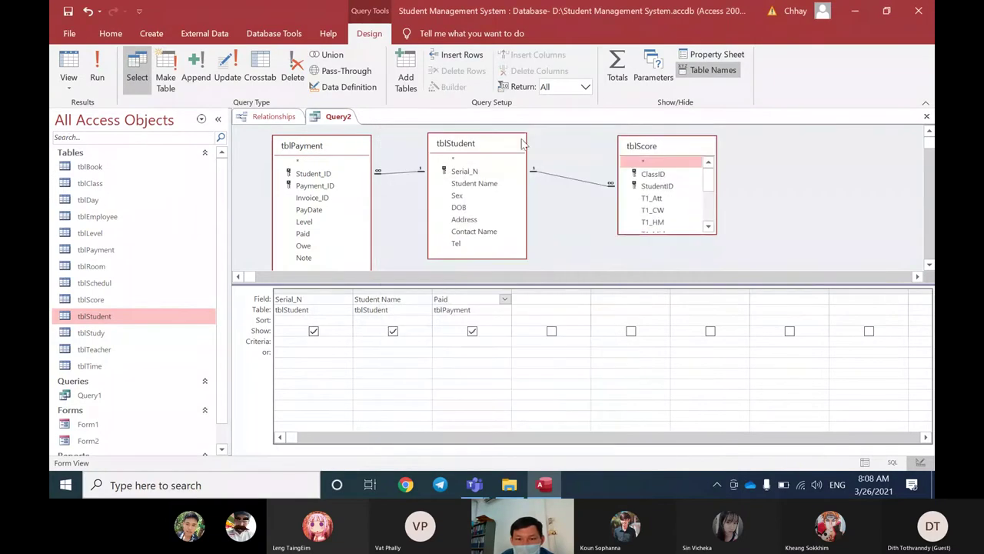
pyautogui.moveTo(521, 143); pyautogui.dragTo(541, 149)
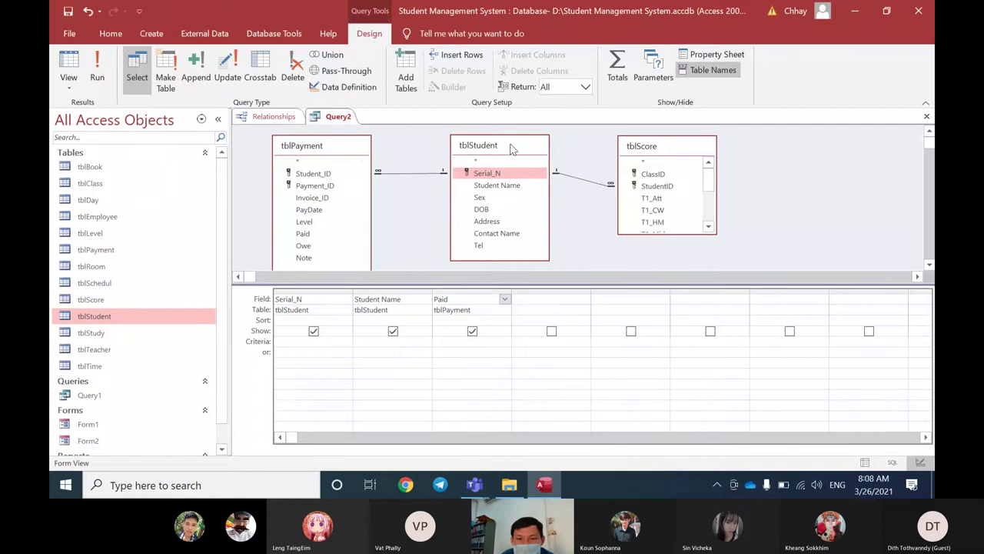
# Step: Reposition tblScore and trace its Serial_N to StudentID join with tblStudent
pyautogui.click(654, 145)
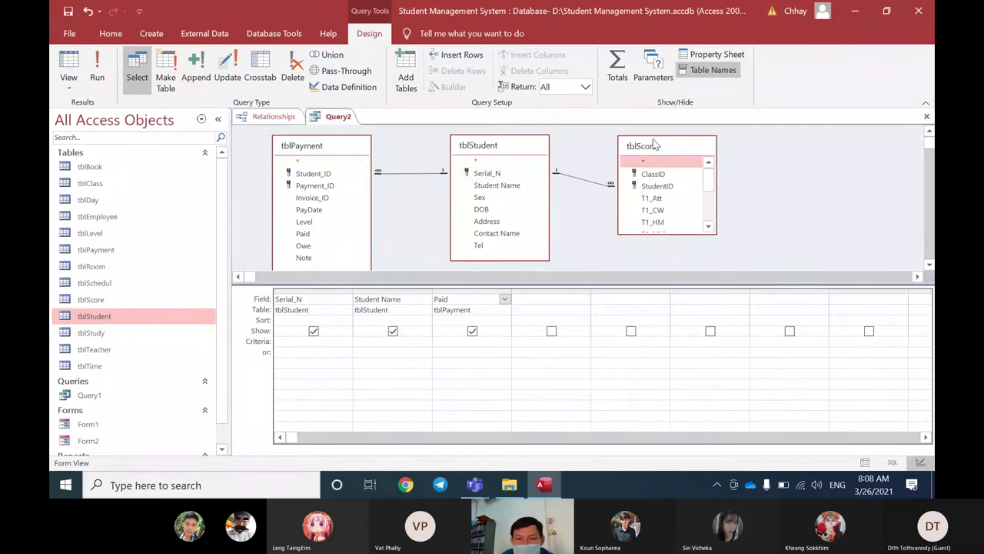
pyautogui.moveTo(347, 172); pyautogui.dragTo(483, 173)
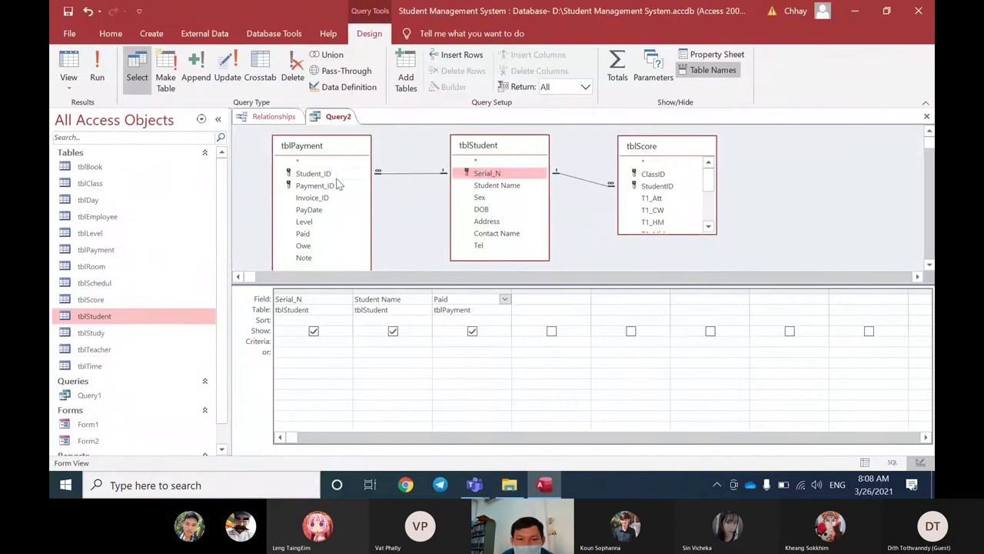
pyautogui.moveTo(338, 173); pyautogui.dragTo(645, 191)
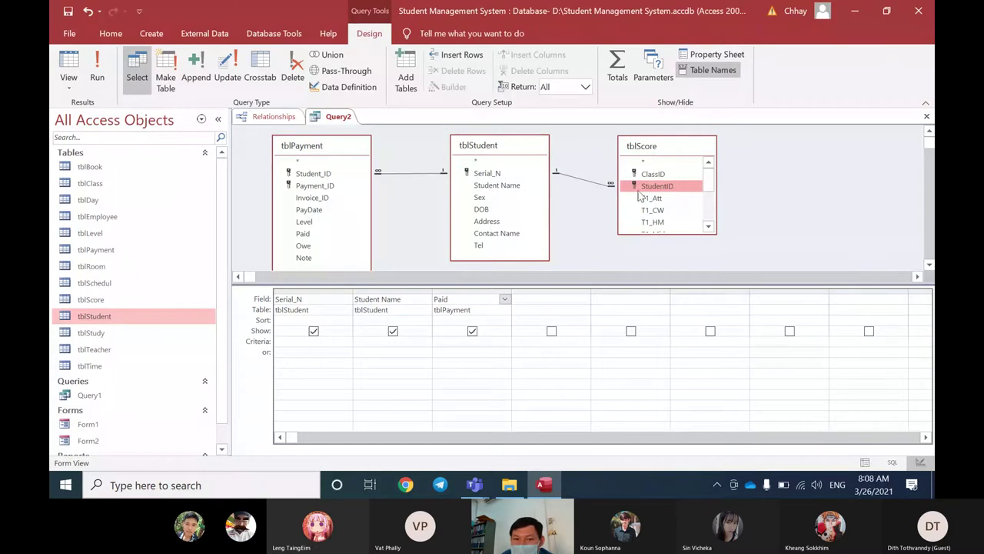
pyautogui.click(532, 173)
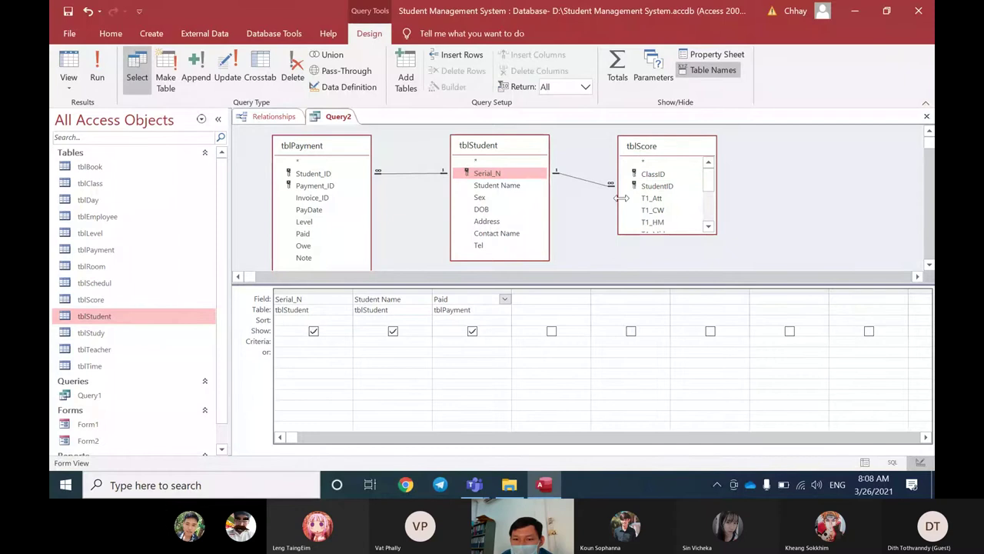
pyautogui.click(683, 190)
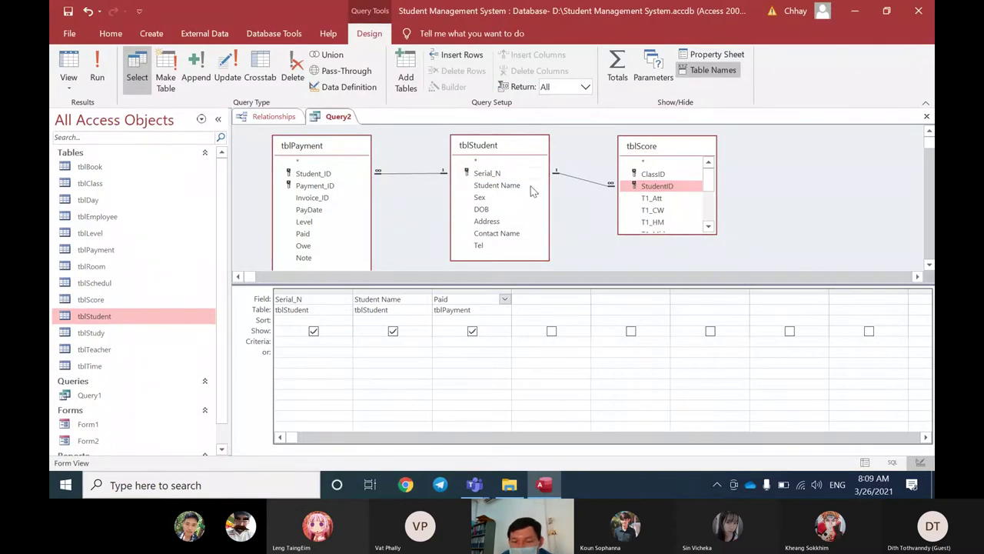
pyautogui.moveTo(648, 150); pyautogui.dragTo(623, 153)
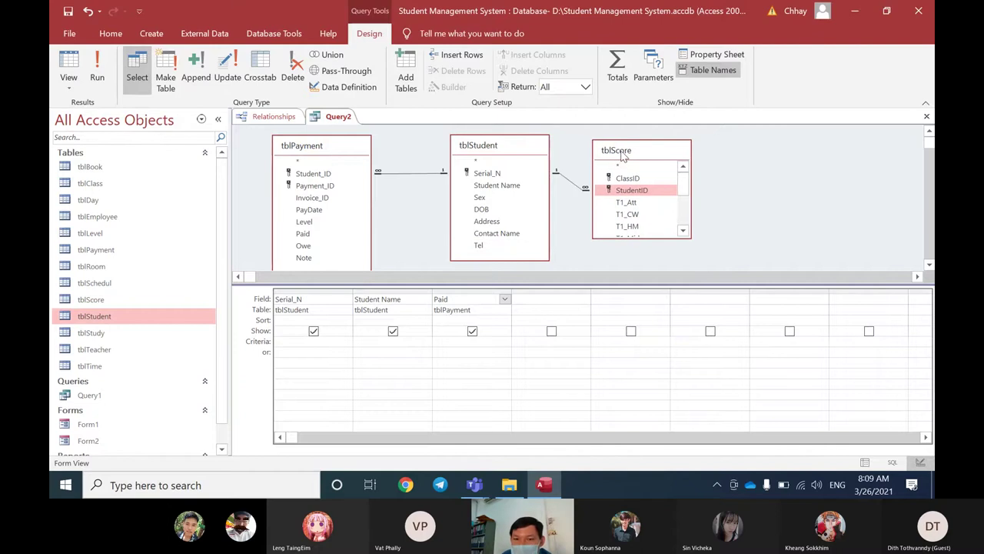
pyautogui.moveTo(523, 179); pyautogui.dragTo(615, 193)
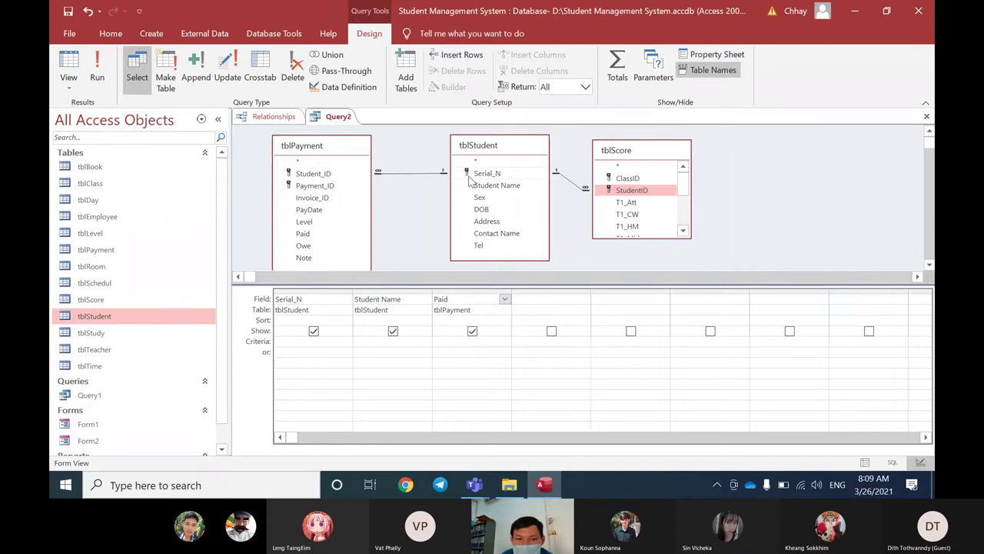
pyautogui.moveTo(470, 175); pyautogui.dragTo(329, 183)
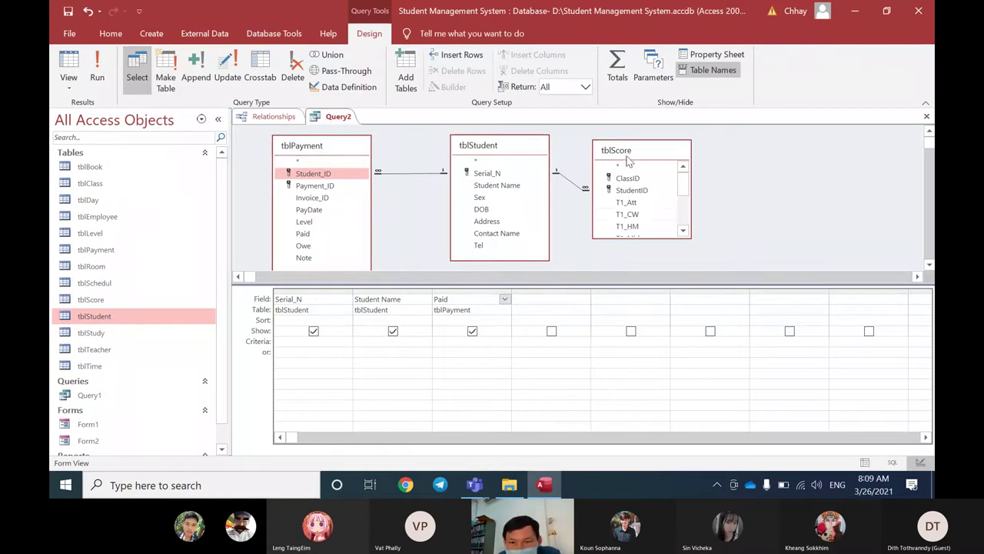
pyautogui.moveTo(628, 159); pyautogui.dragTo(674, 156)
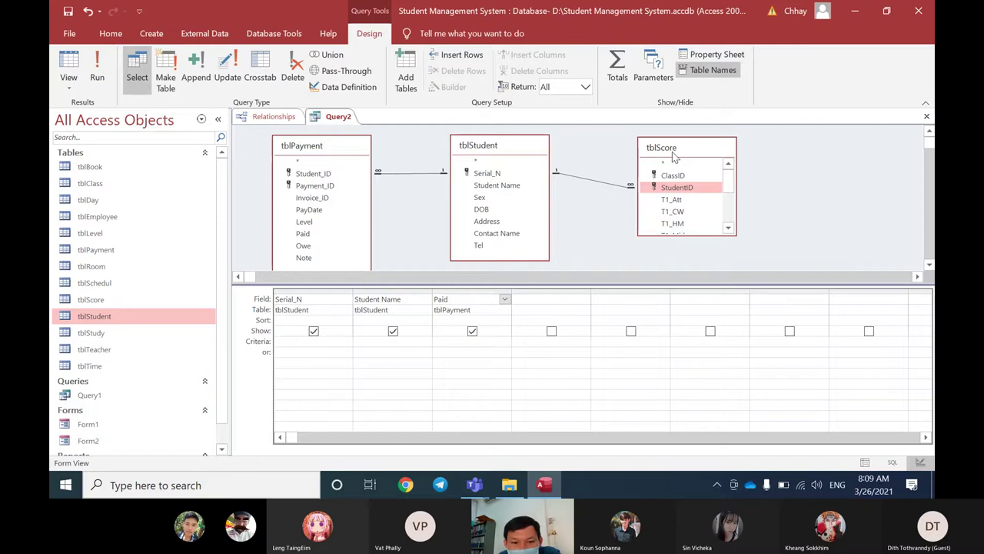
# Step: Remove tblScore from Query2's design
pyautogui.rightClick(650, 156)
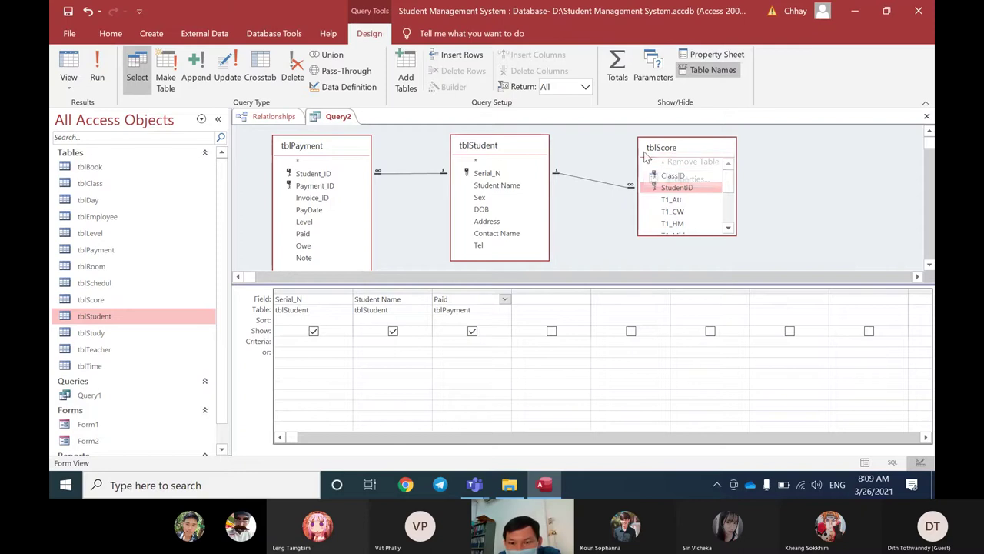
pyautogui.click(692, 162)
pyautogui.moveTo(530, 146); pyautogui.dragTo(567, 150)
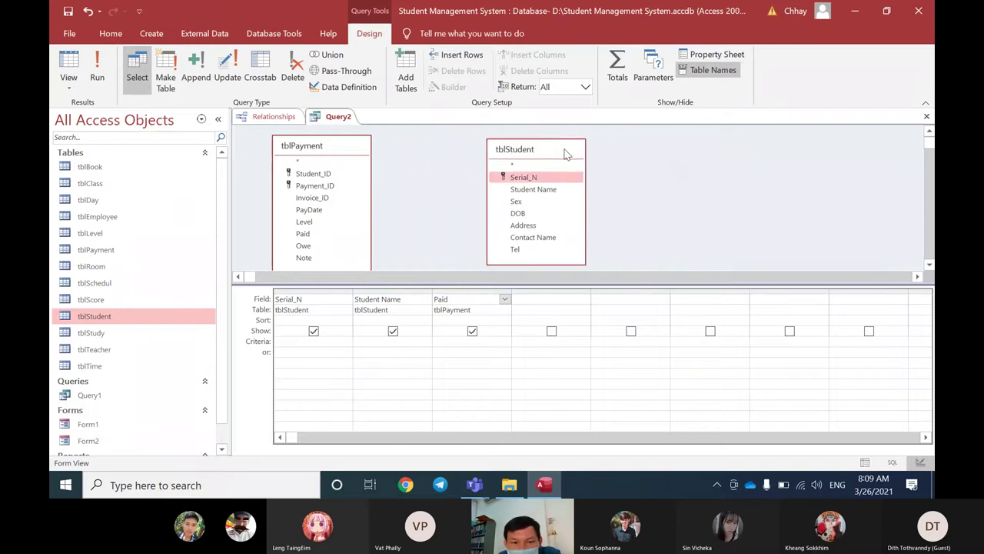
# Step: View Query2's datasheet, select payment records CFL0001 through CFL0006, then return to Design View
pyautogui.rightClick(335, 112)
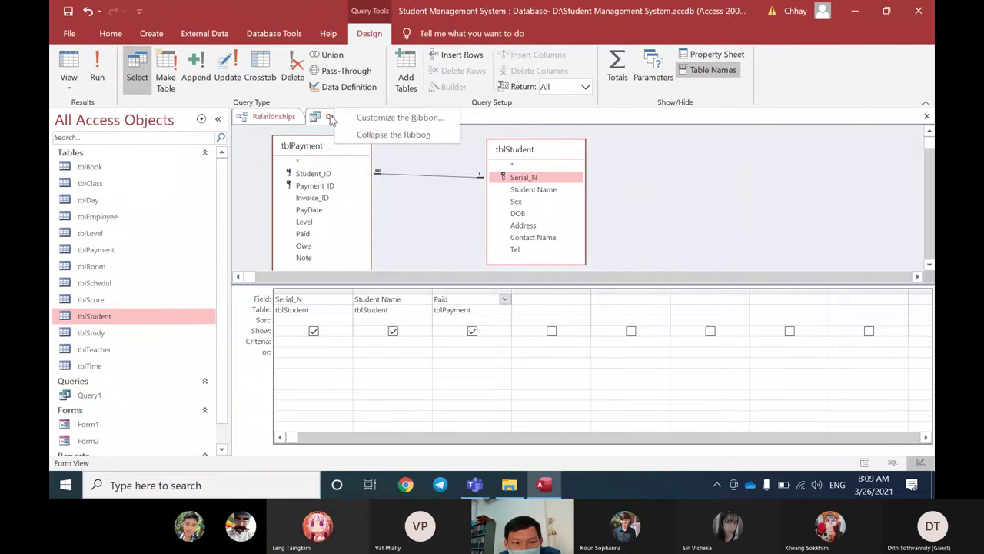
pyautogui.click(331, 118)
pyautogui.rightClick(332, 118)
pyautogui.click(346, 208)
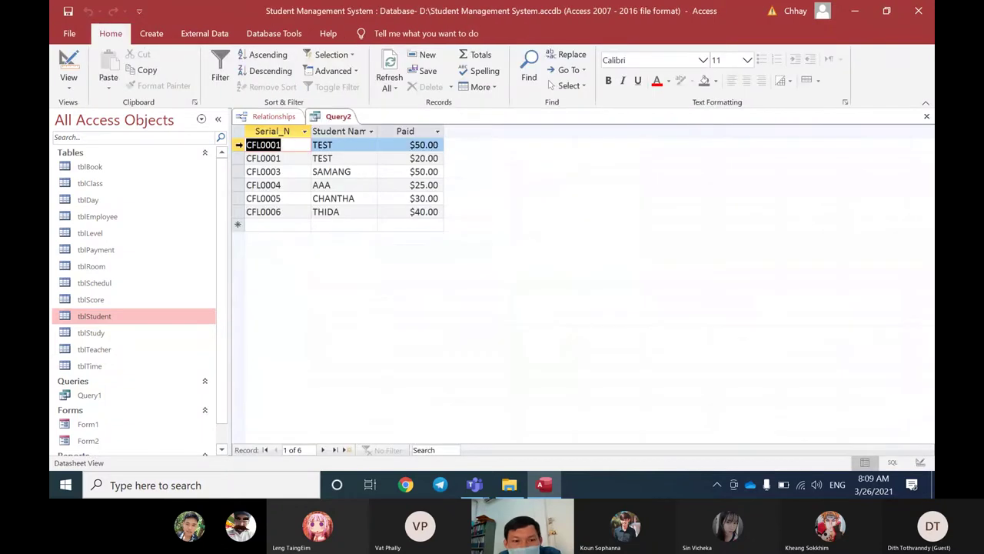
pyautogui.moveTo(237, 144); pyautogui.dragTo(237, 153)
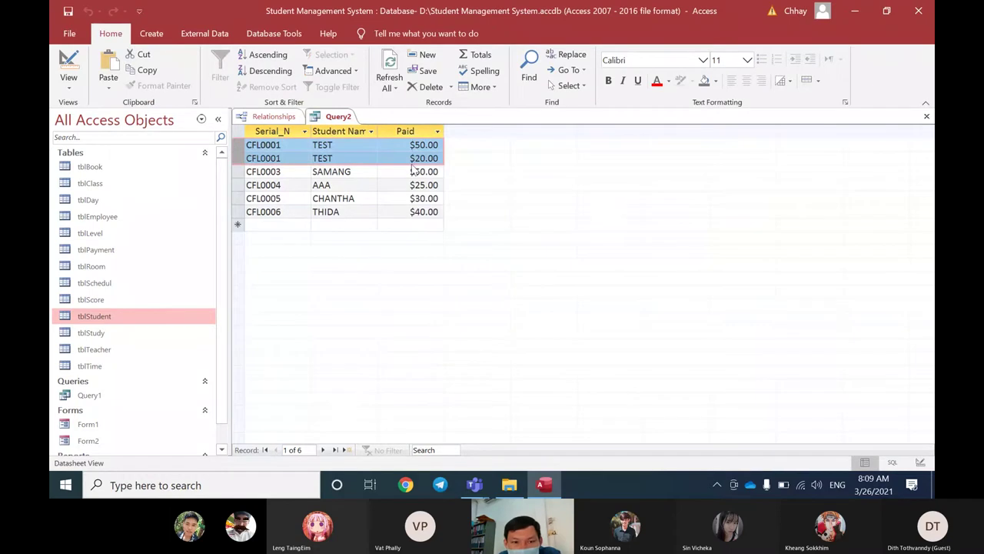
pyautogui.moveTo(237, 171); pyautogui.dragTo(234, 215)
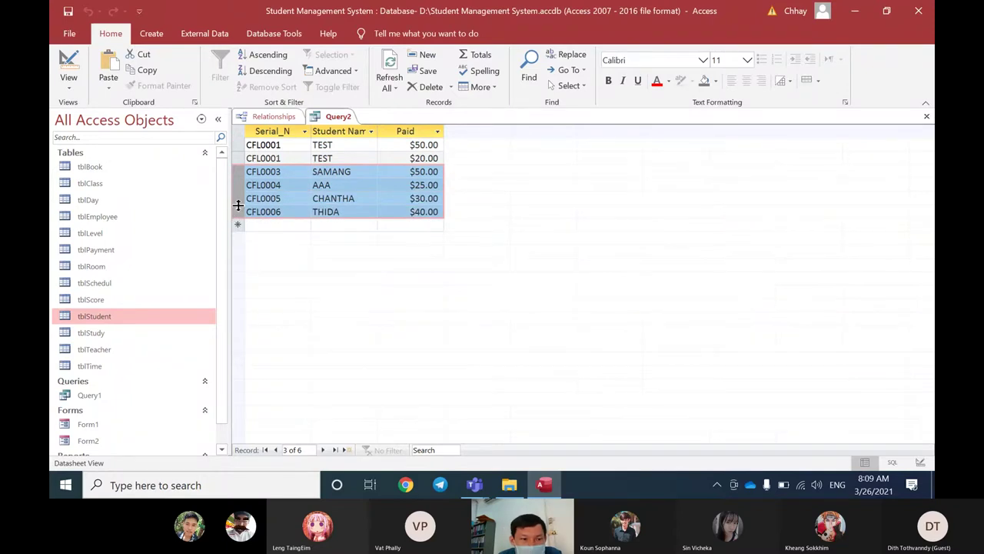
pyautogui.rightClick(338, 116)
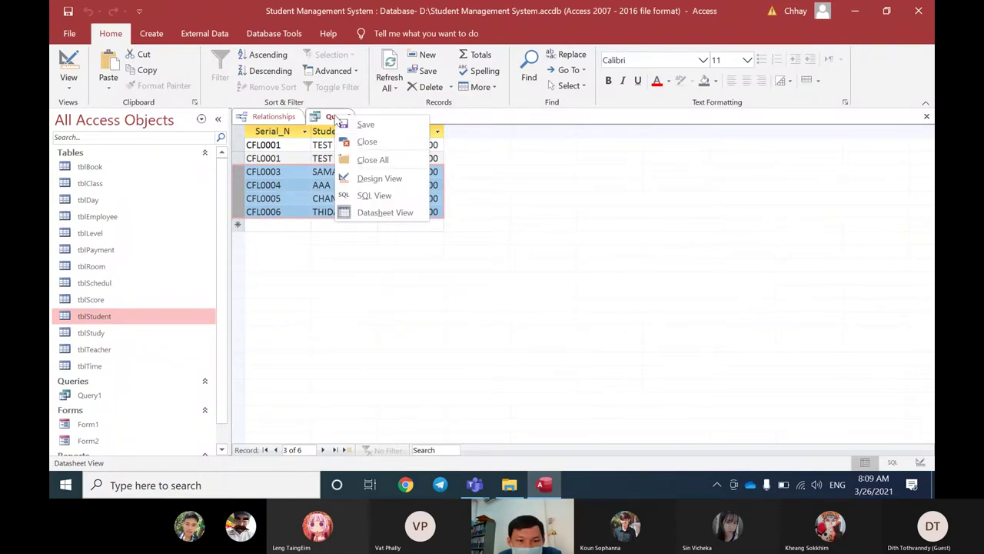
pyautogui.click(361, 179)
# Step: Re-add tblScore via Show Table and run Query2, now returning 11 rows
pyautogui.rightClick(630, 165)
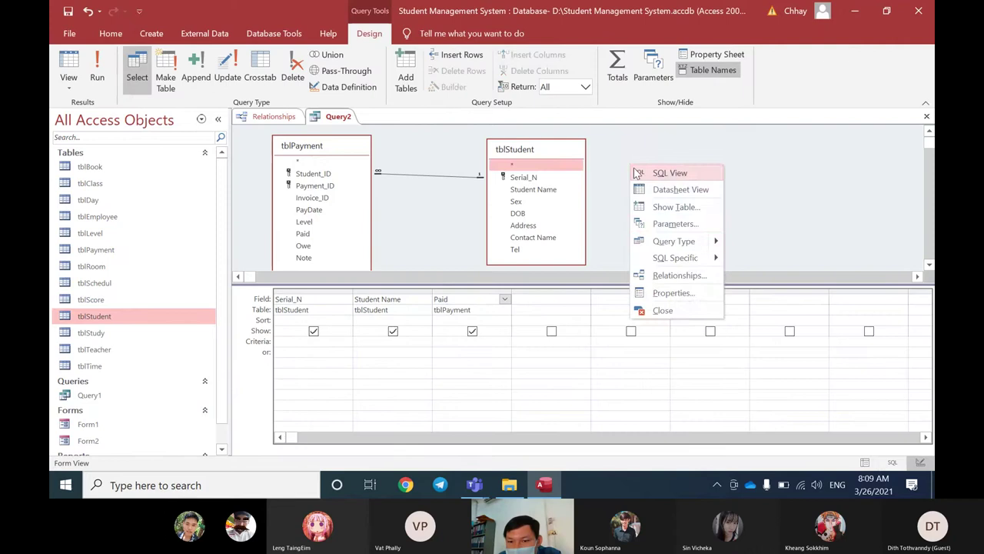
pyautogui.click(658, 208)
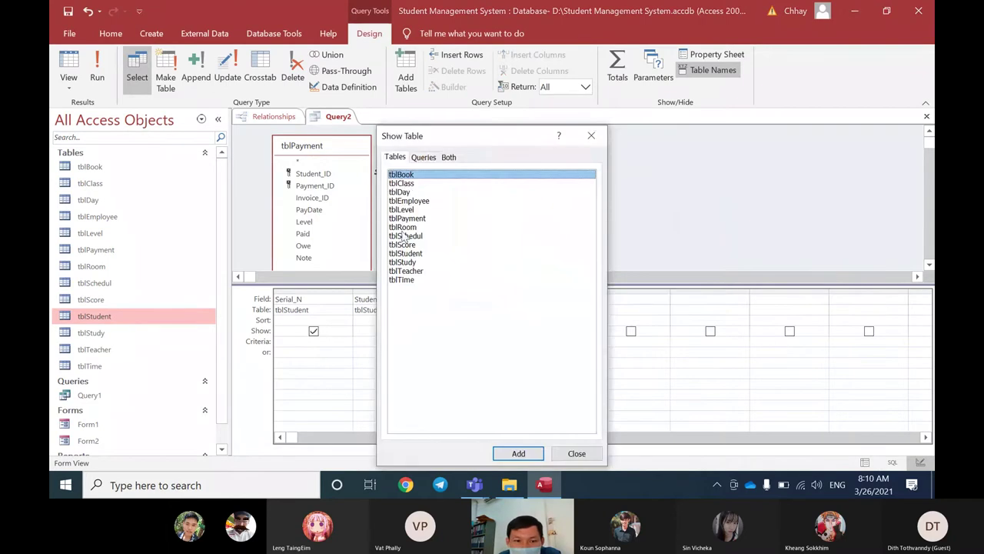
pyautogui.click(414, 244)
pyautogui.doubleClick(413, 244)
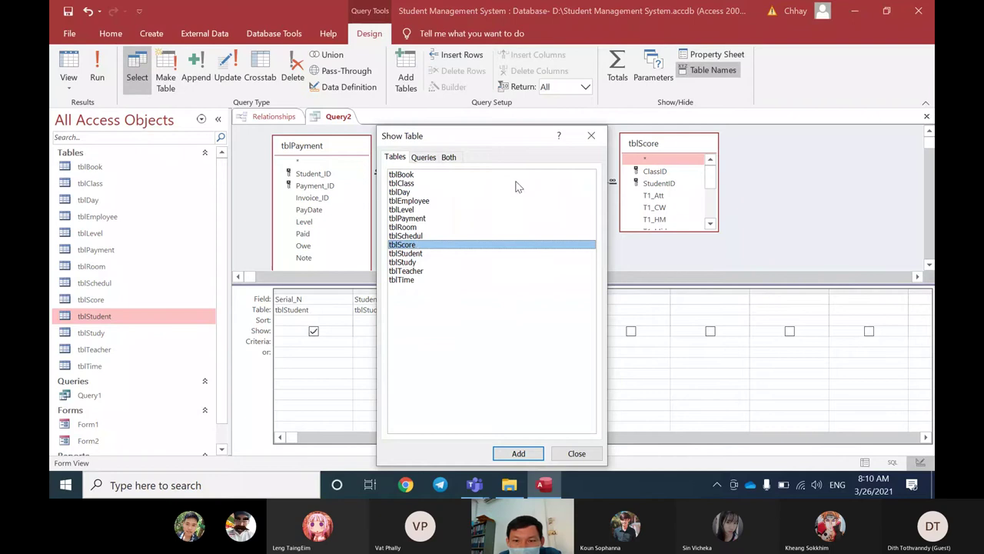
pyautogui.click(592, 135)
pyautogui.moveTo(520, 149); pyautogui.dragTo(492, 148)
pyautogui.rightClick(342, 123)
pyautogui.click(376, 218)
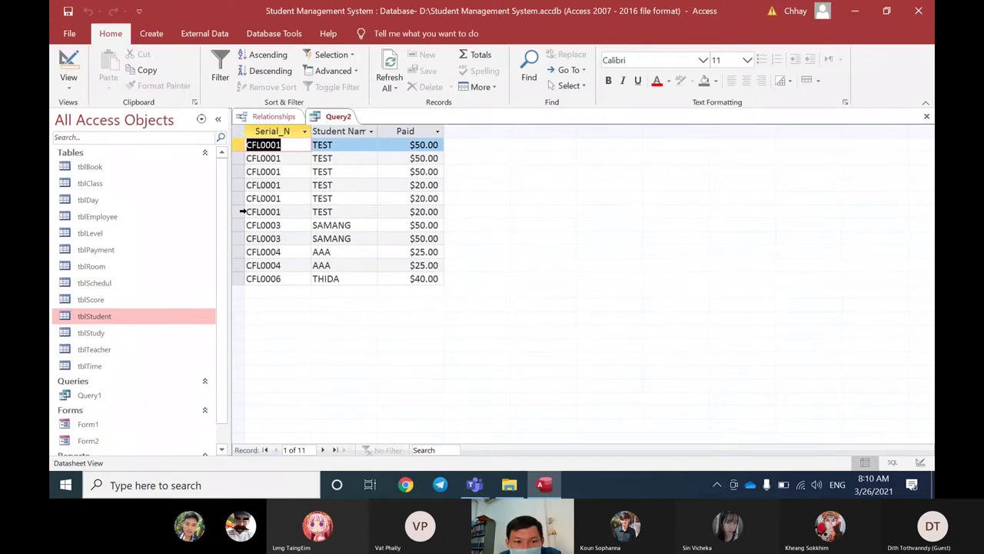
pyautogui.moveTo(241, 212); pyautogui.dragTo(240, 144)
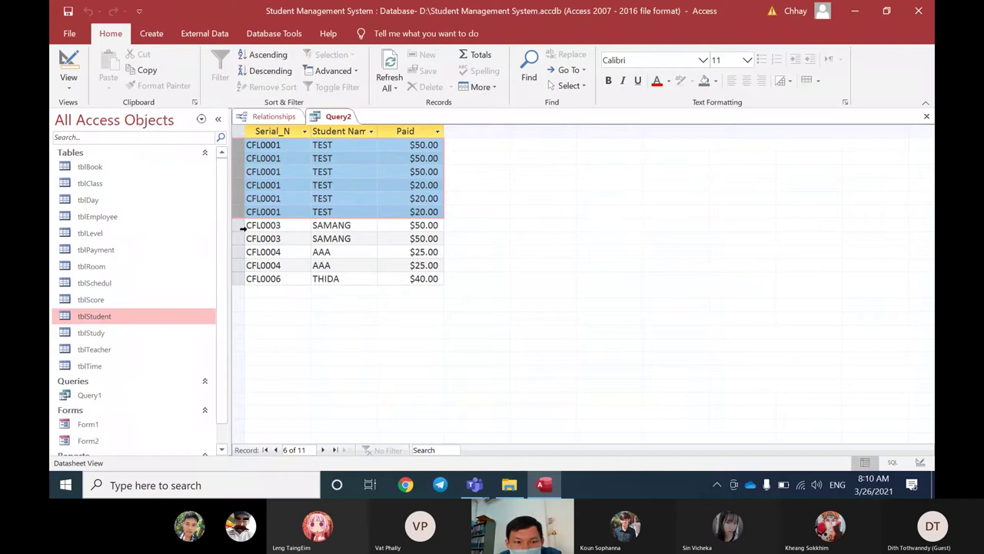
pyautogui.moveTo(242, 225); pyautogui.dragTo(240, 264)
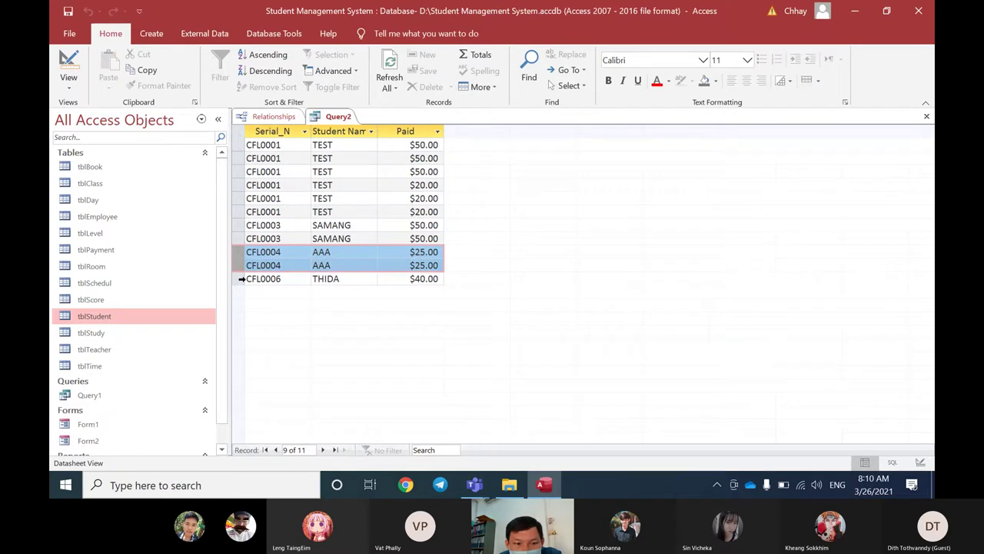
pyautogui.click(241, 279)
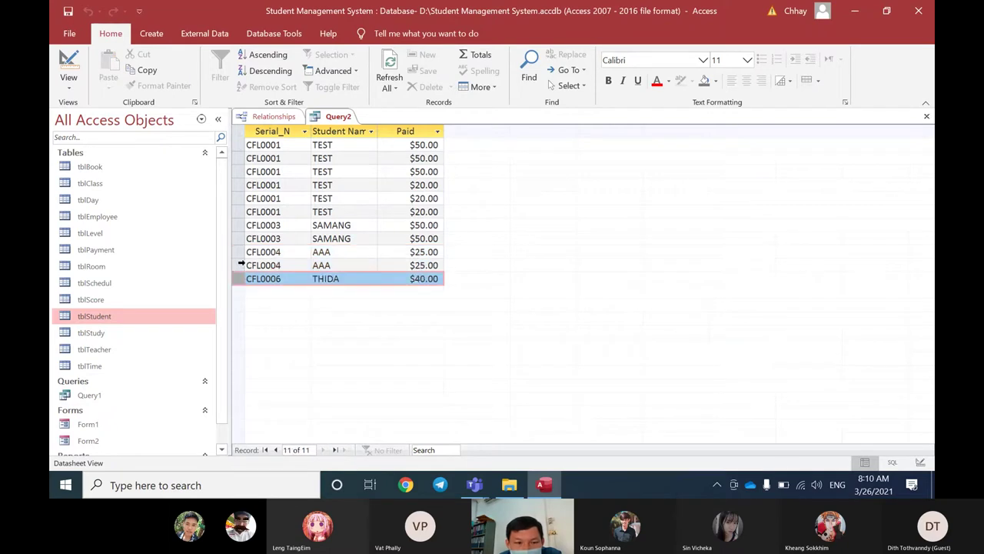
pyautogui.moveTo(239, 264); pyautogui.dragTo(239, 146)
pyautogui.click(242, 171)
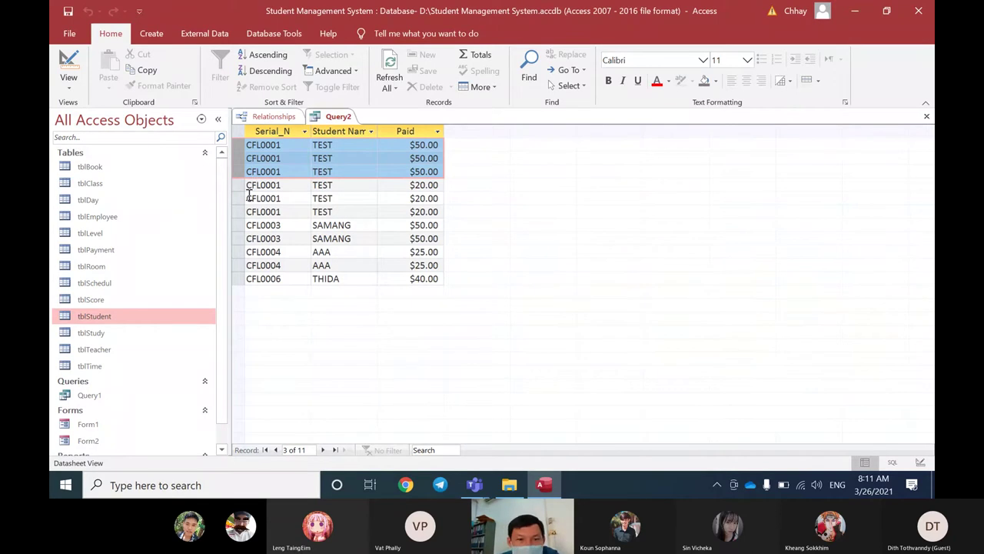
pyautogui.click(302, 184)
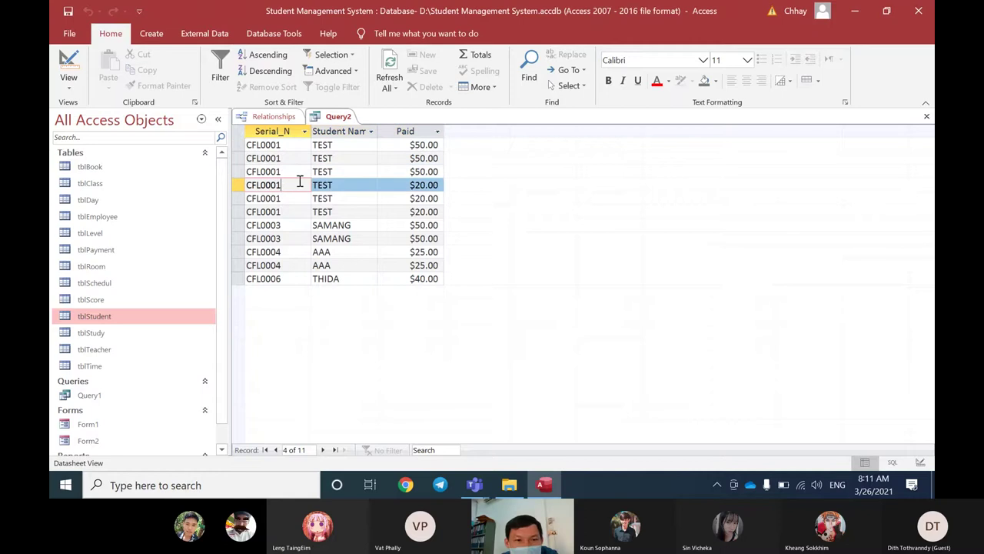
pyautogui.moveTo(238, 158); pyautogui.dragTo(233, 171)
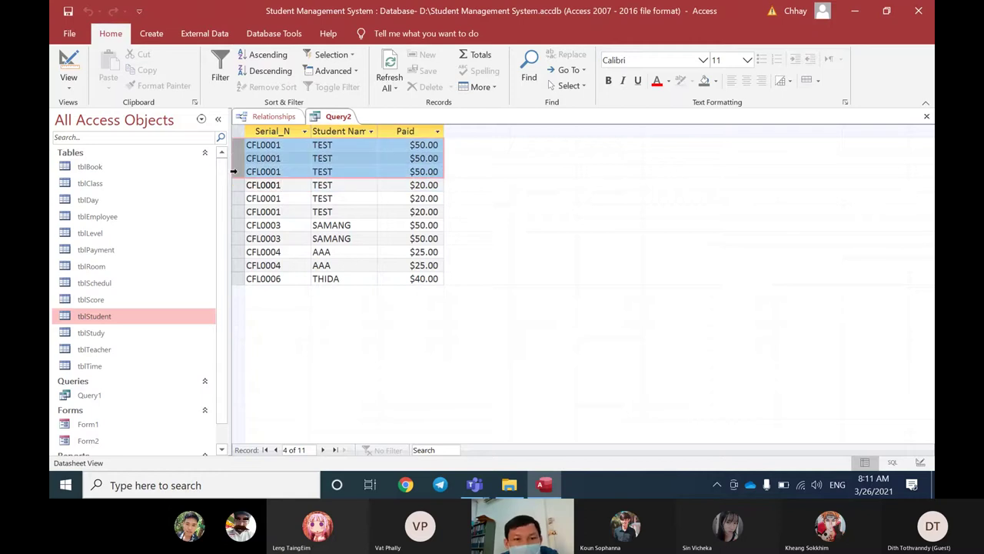
pyautogui.moveTo(233, 172); pyautogui.dragTo(307, 165)
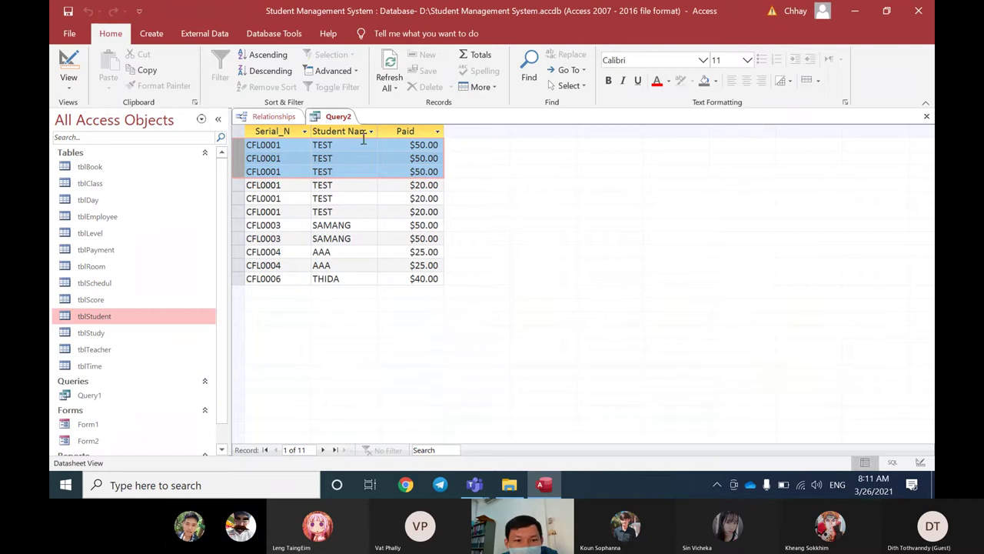
# Step: Open tblScore and compare TEST's and SAMANG's Level1-112, Level2-212 and Level3-112 records
pyautogui.doubleClick(104, 299)
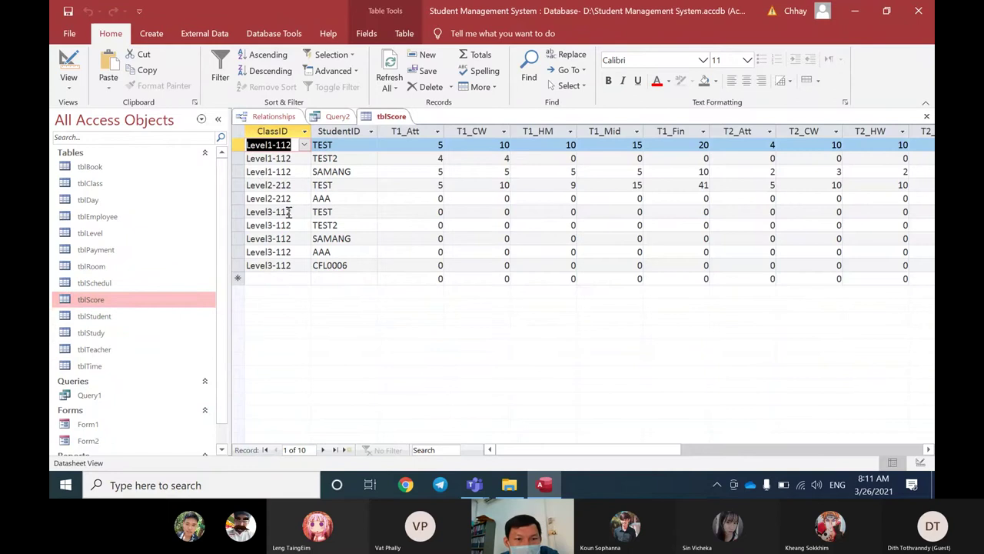
pyautogui.click(238, 145)
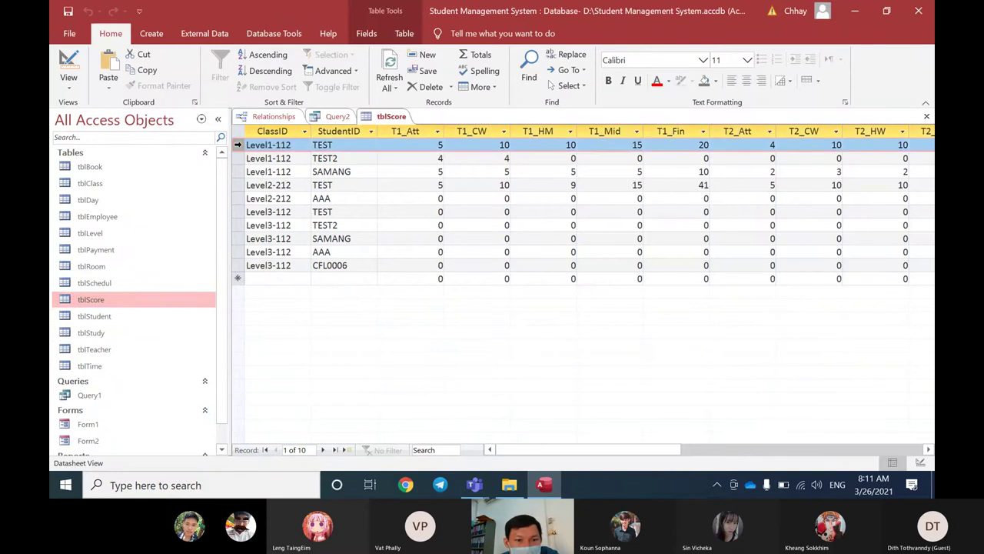
pyautogui.click(238, 184)
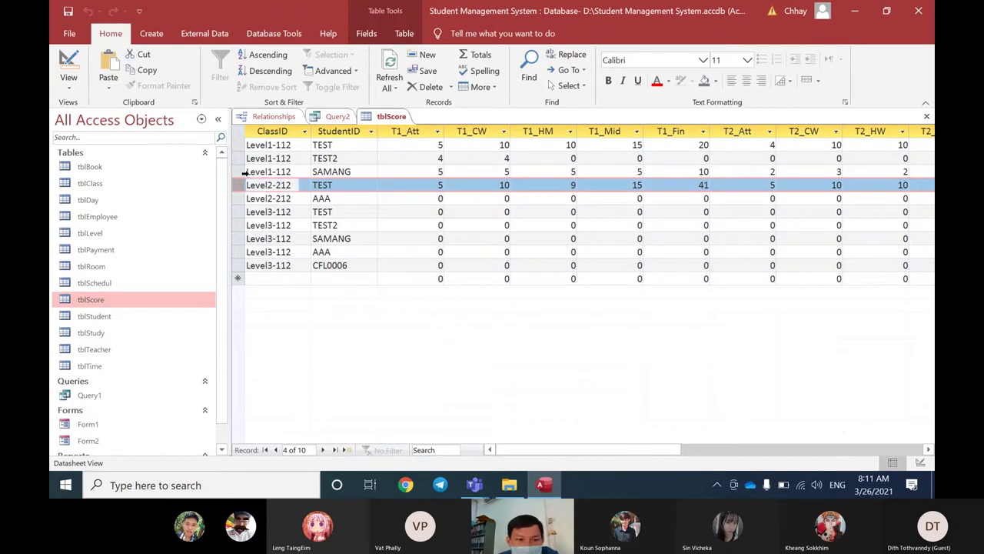
pyautogui.click(239, 239)
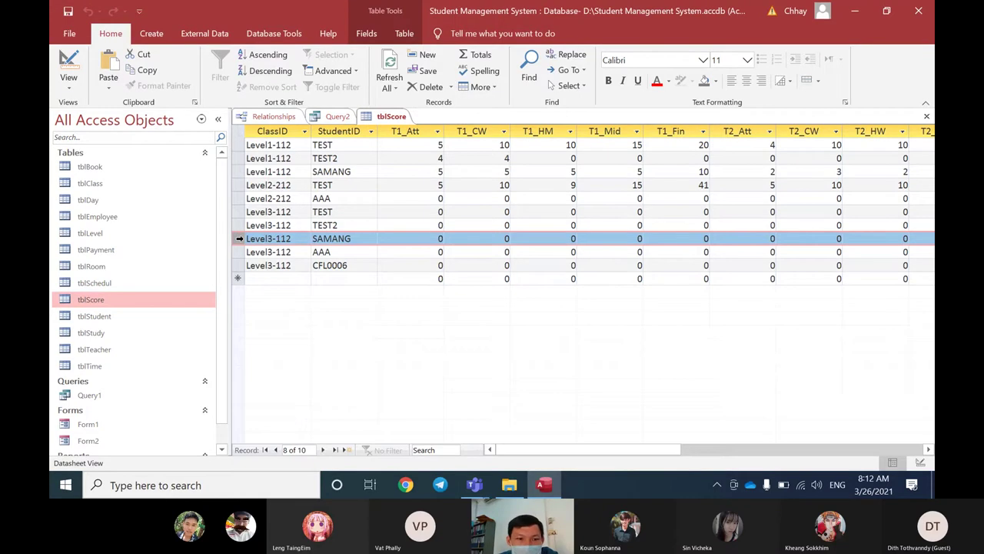
pyautogui.click(239, 171)
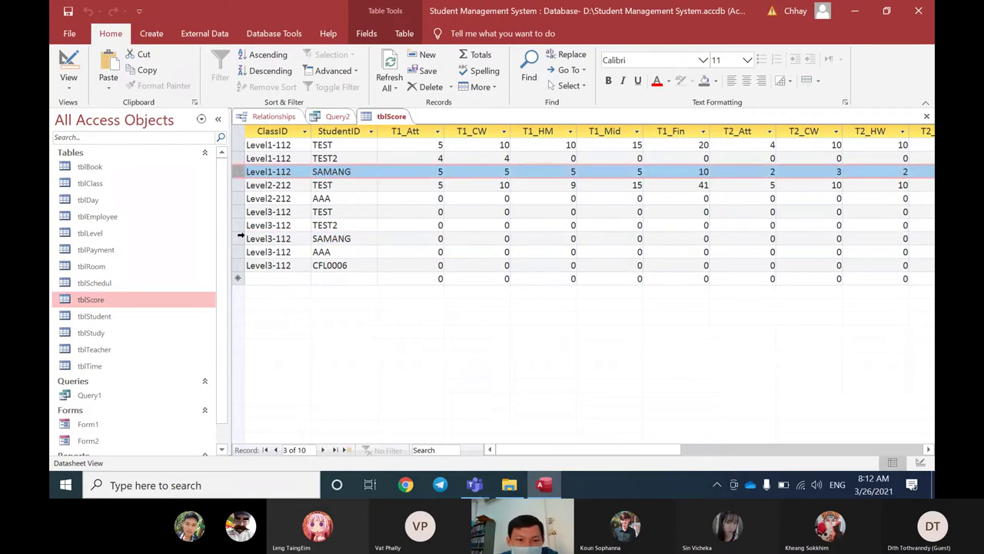
pyautogui.click(239, 238)
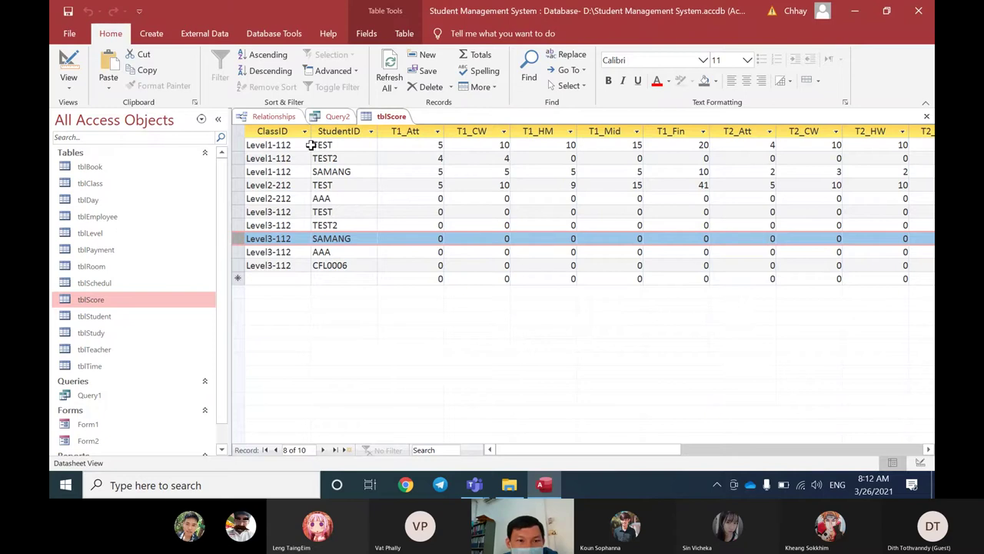
pyautogui.click(239, 144)
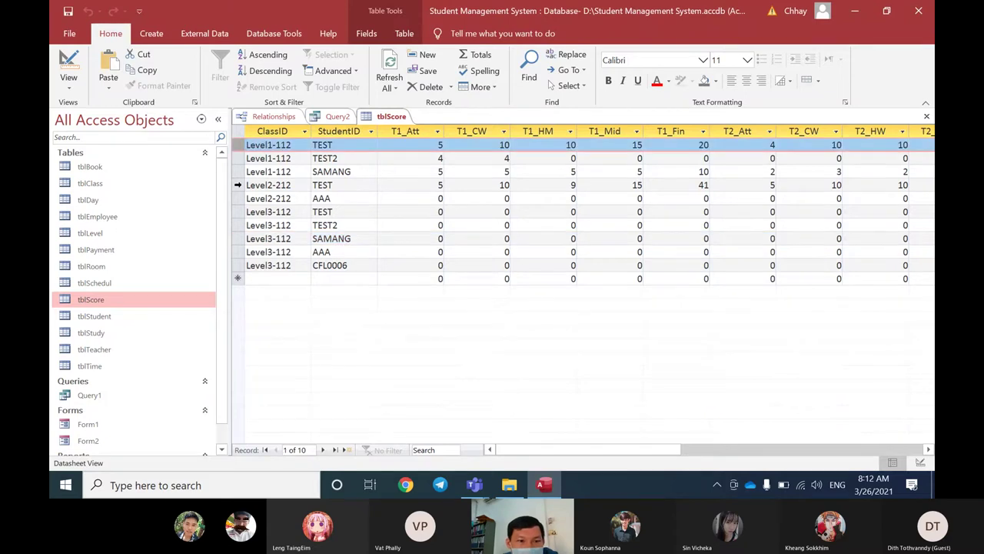
pyautogui.click(239, 184)
pyautogui.click(236, 212)
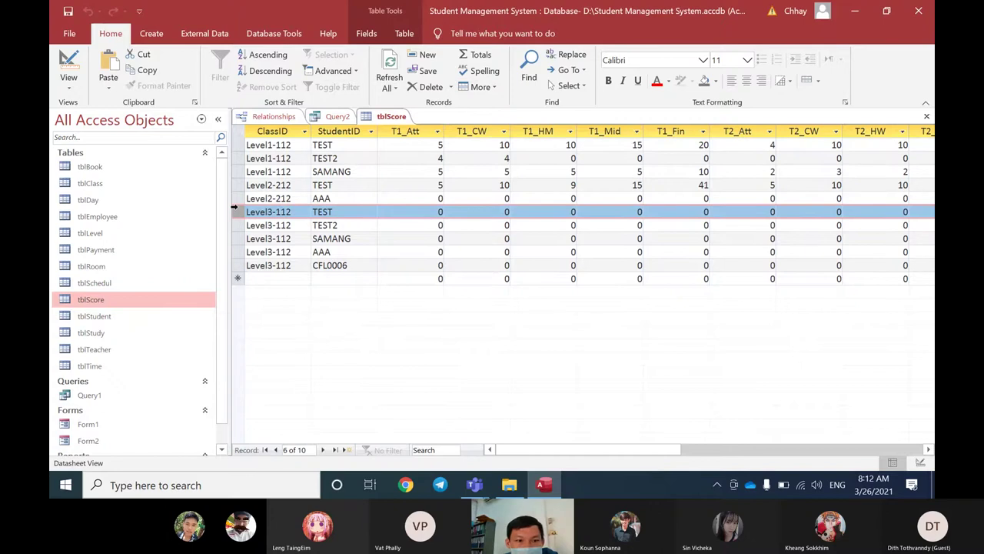
pyautogui.click(237, 145)
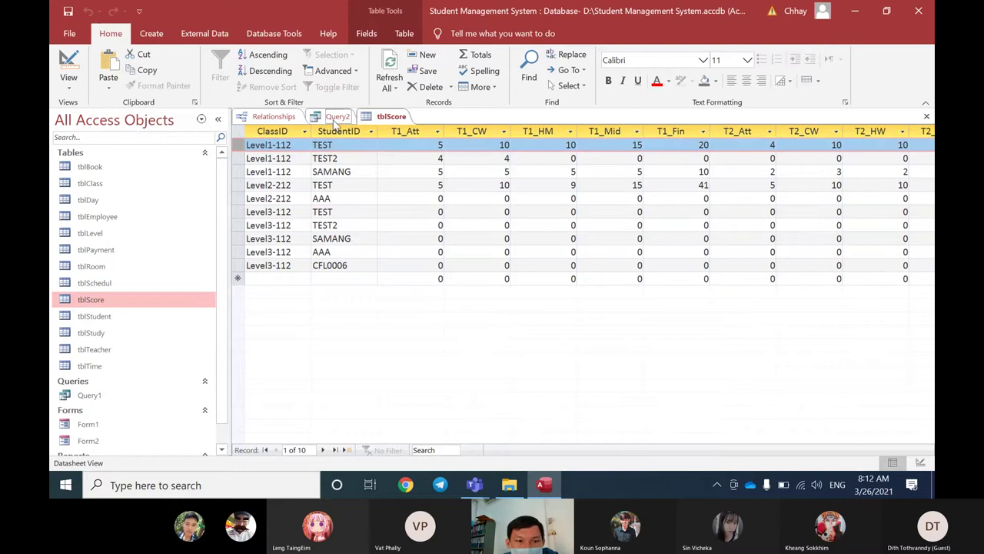
pyautogui.click(335, 119)
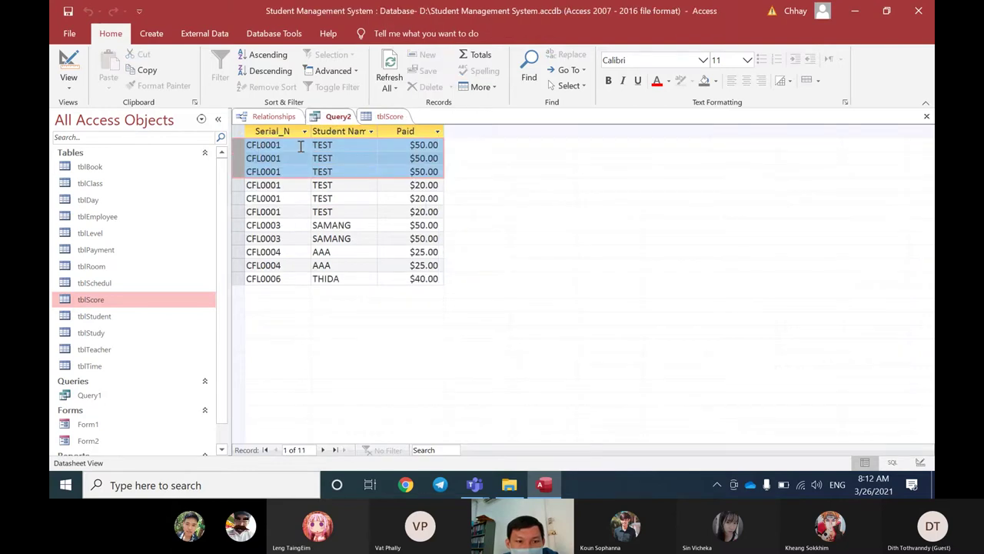
pyautogui.moveTo(230, 185); pyautogui.dragTo(229, 212)
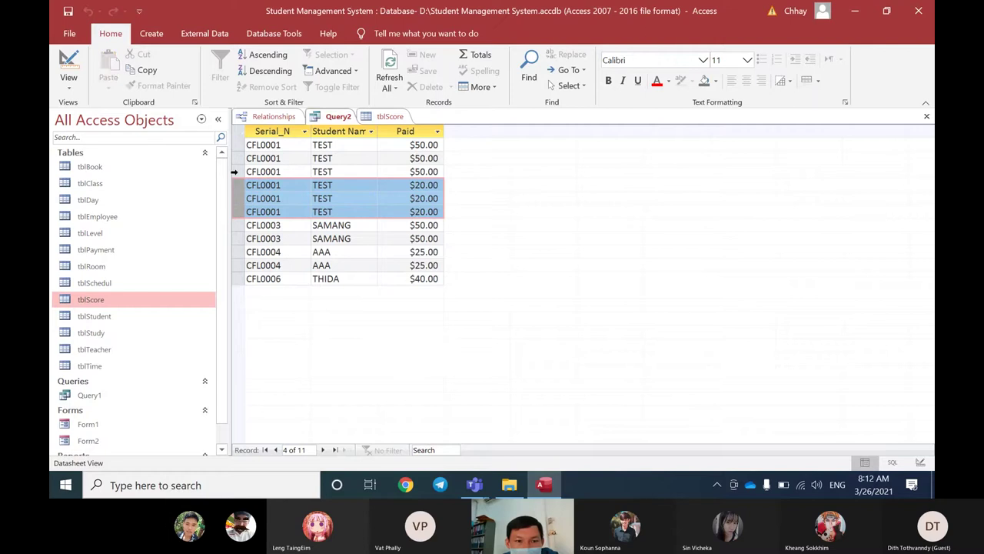
pyautogui.moveTo(238, 145); pyautogui.dragTo(238, 171)
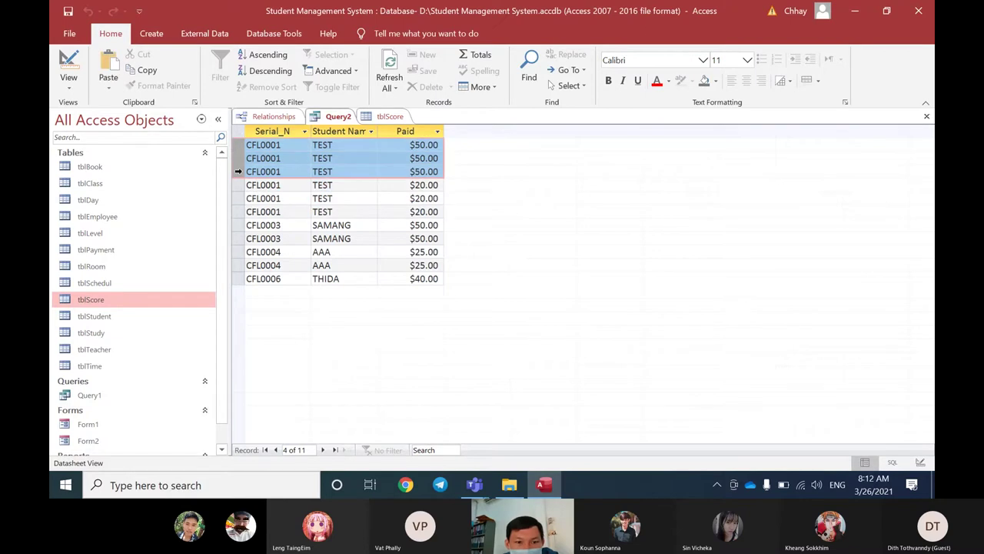
pyautogui.click(421, 146)
pyautogui.click(421, 172)
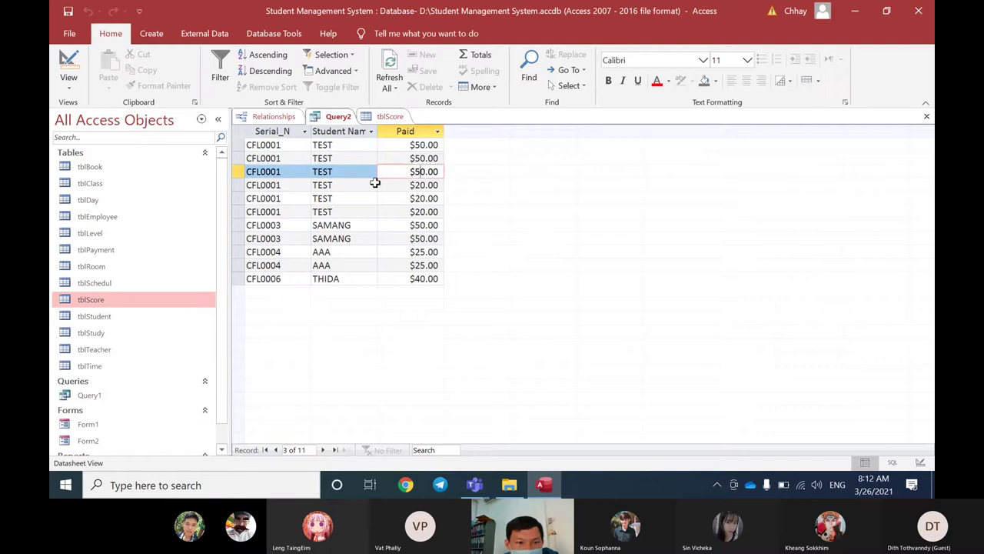
pyautogui.moveTo(238, 185); pyautogui.dragTo(237, 211)
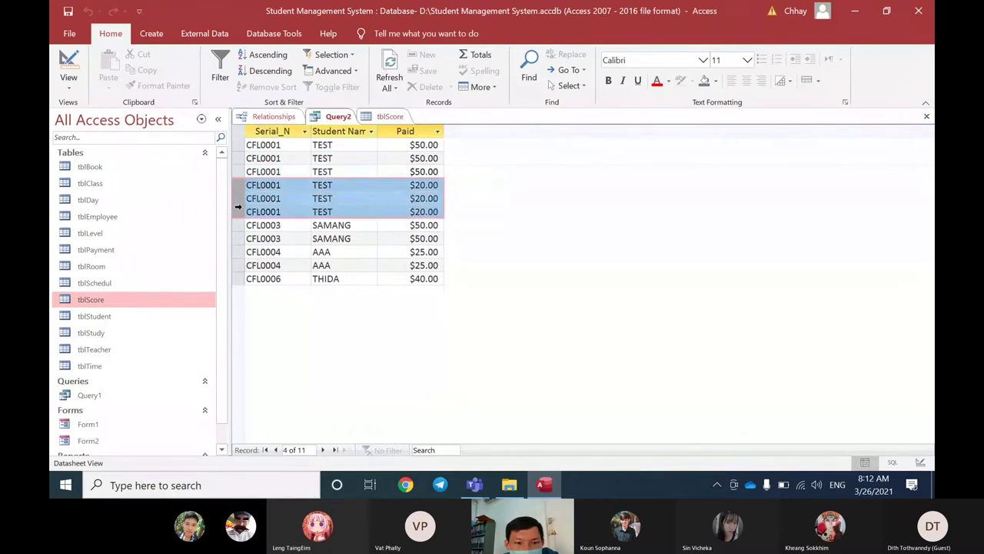
pyautogui.click(418, 199)
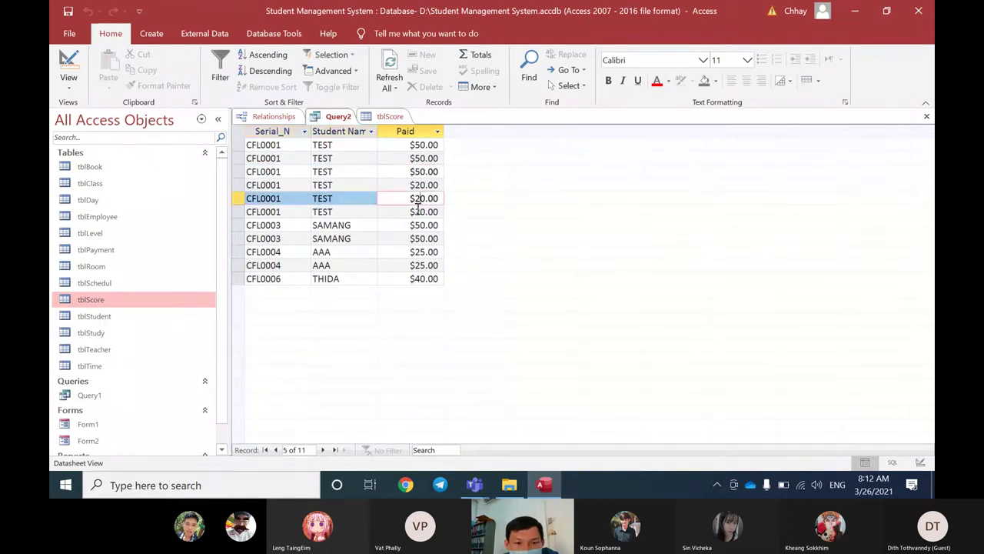
pyautogui.click(419, 184)
pyautogui.click(419, 198)
pyautogui.click(419, 211)
pyautogui.click(238, 212)
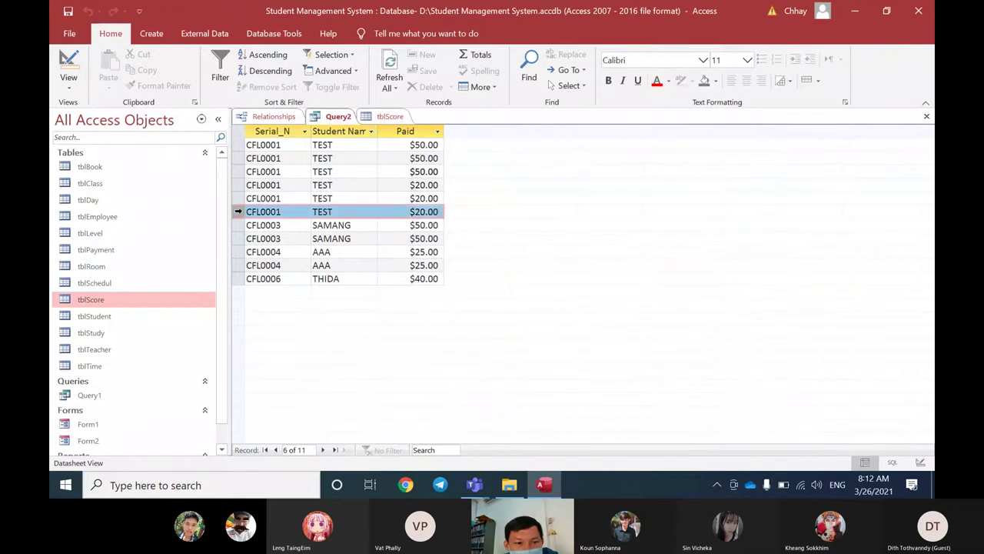
pyautogui.hotkey('shift', 'Up')
pyautogui.hotkey('shift', 'Up')
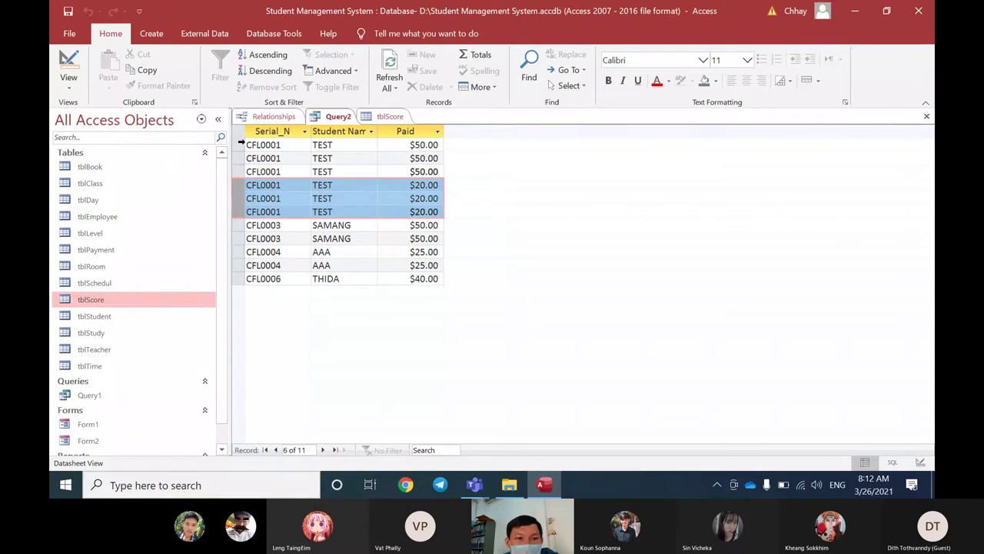
pyautogui.click(241, 144)
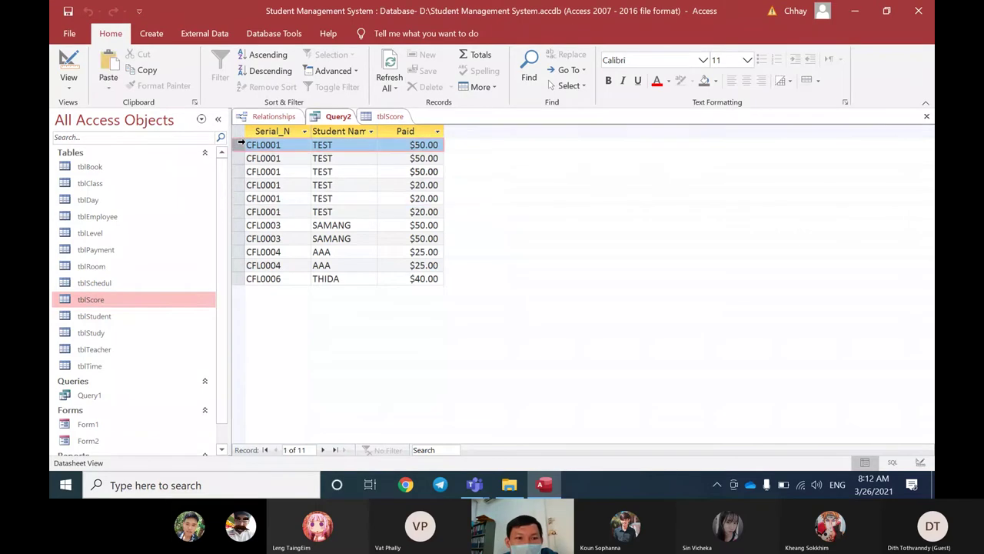
pyautogui.click(391, 117)
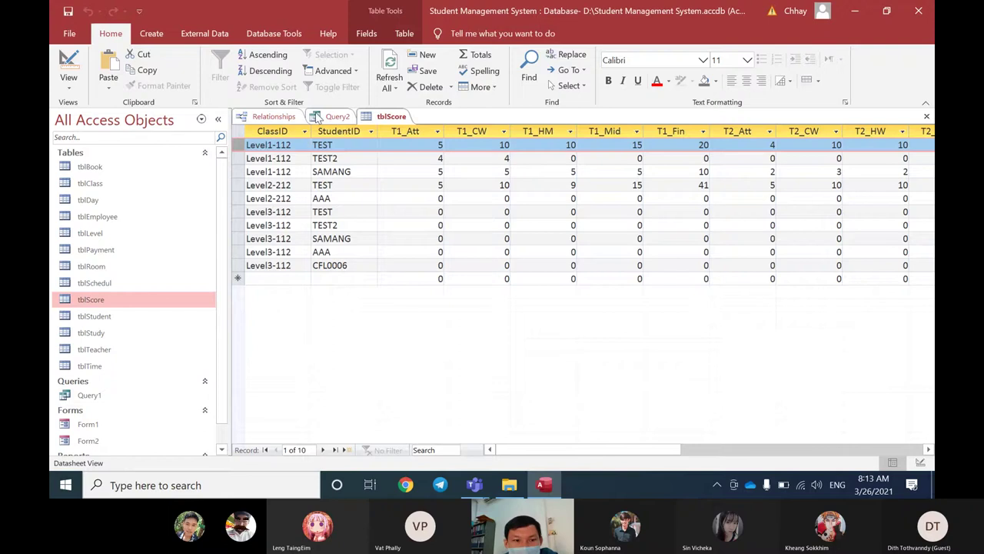
pyautogui.click(336, 116)
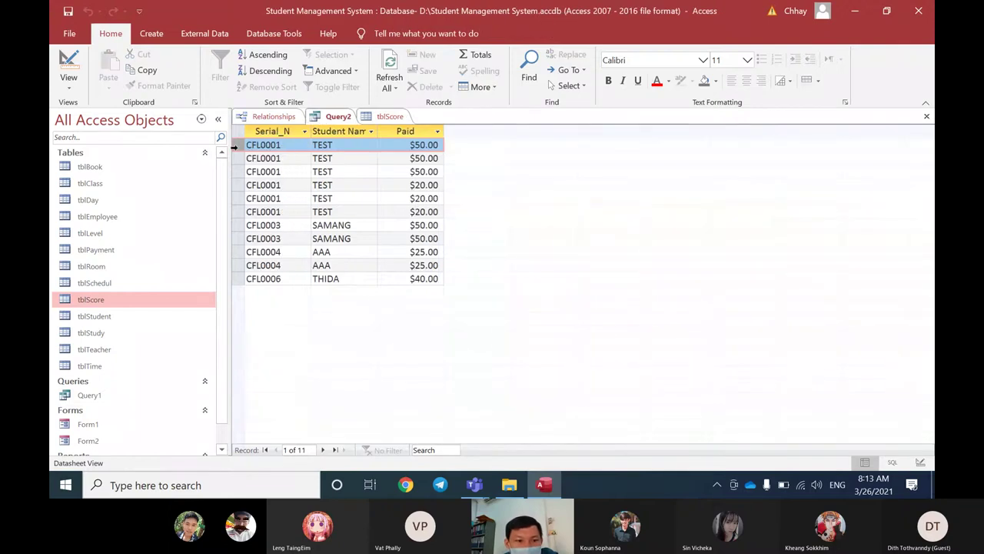
pyautogui.moveTo(237, 146); pyautogui.dragTo(240, 265)
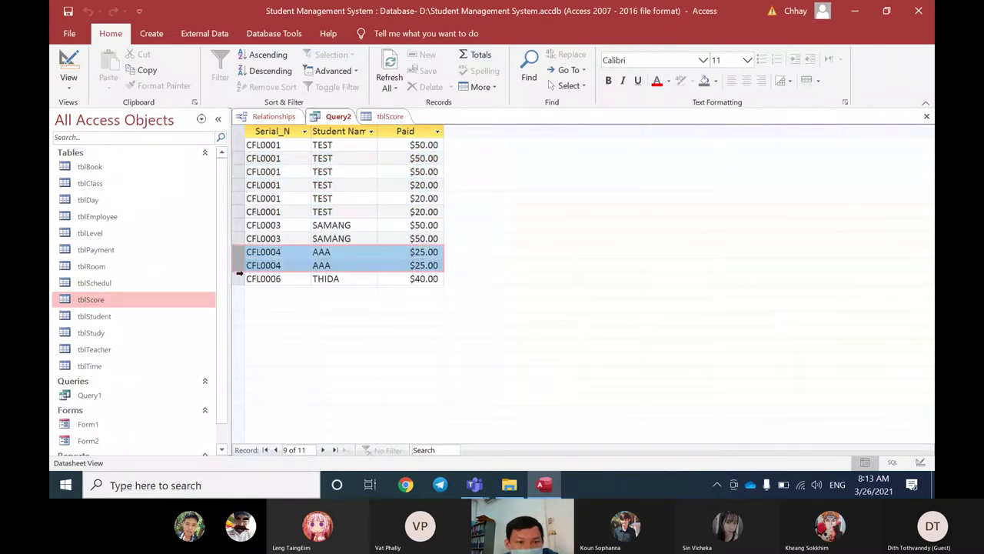
pyautogui.click(240, 278)
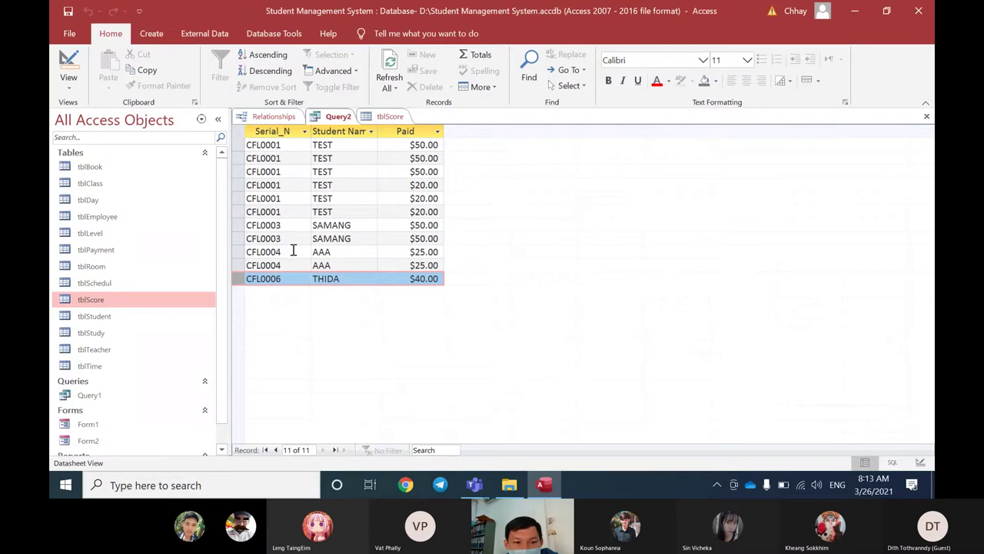
pyautogui.click(292, 250)
pyautogui.click(292, 264)
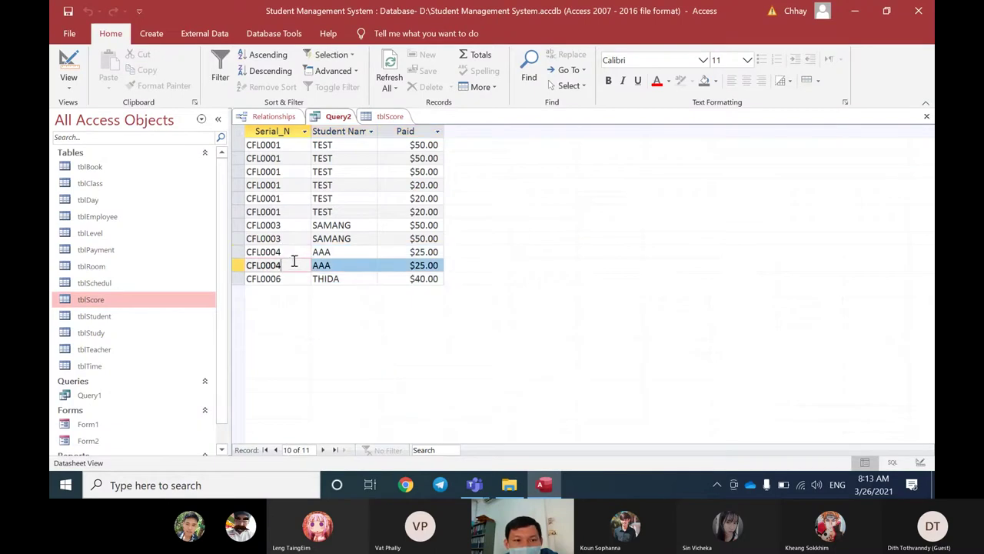
pyautogui.click(386, 117)
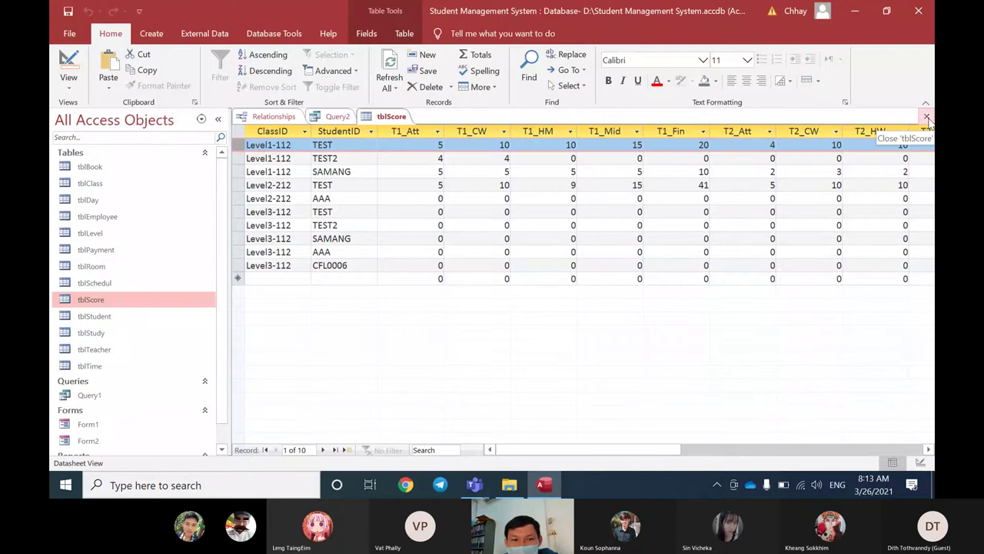
# Step: Close tblScore, open Query2 in Design View and nudge the tblStudent and tblScore lists
pyautogui.click(926, 117)
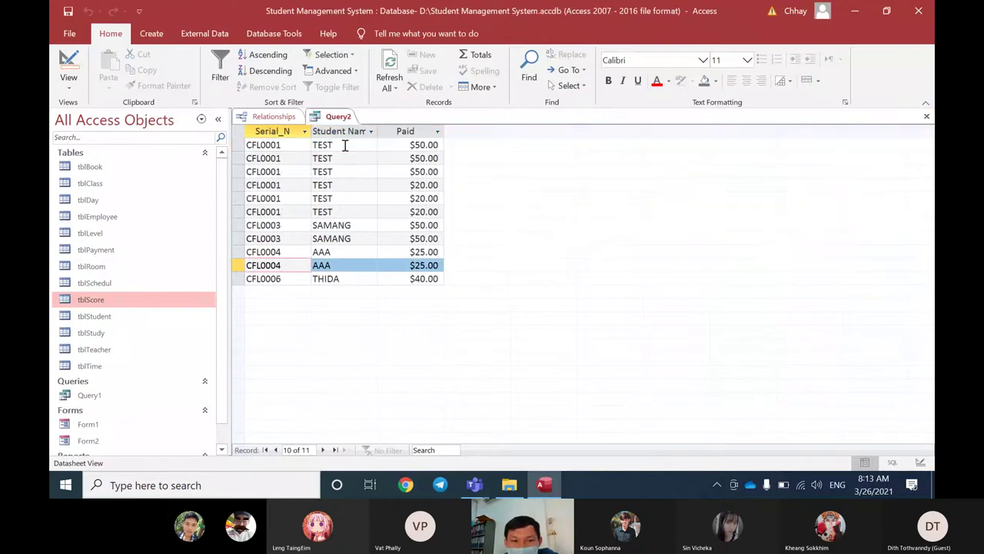
pyautogui.rightClick(344, 122)
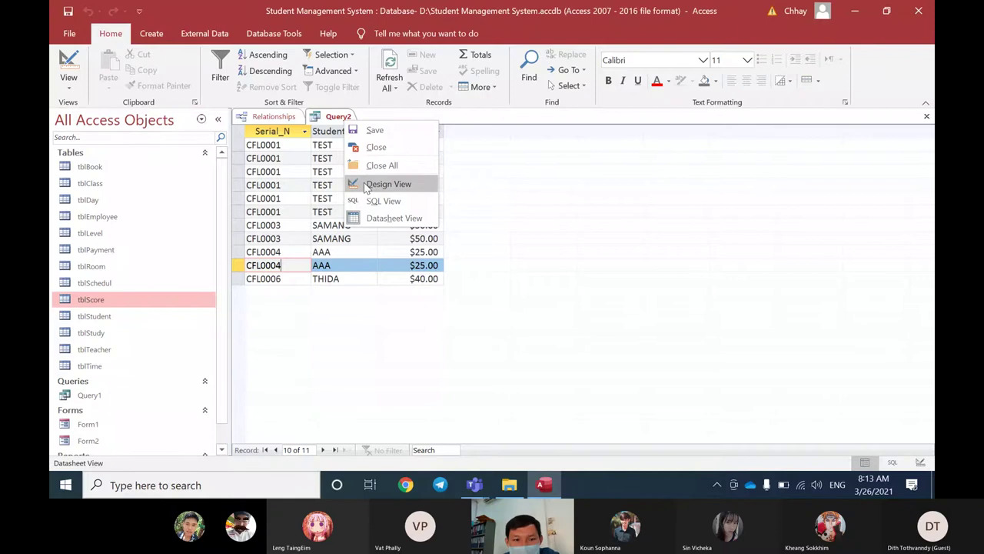
pyautogui.click(368, 186)
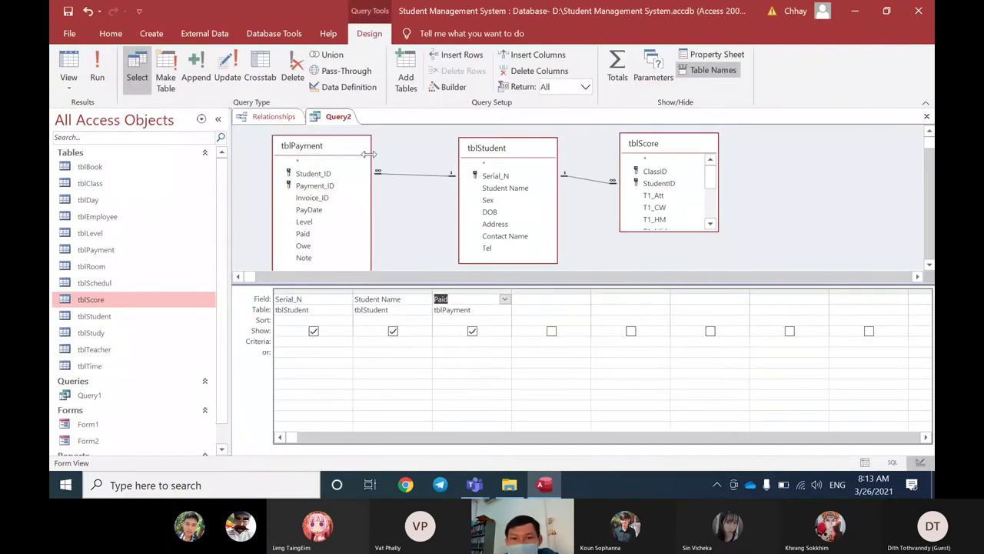
pyautogui.moveTo(550, 156)
pyautogui.mouseDown()
pyautogui.moveTo(537, 147)
pyautogui.moveTo(550, 150)
pyautogui.mouseUp()
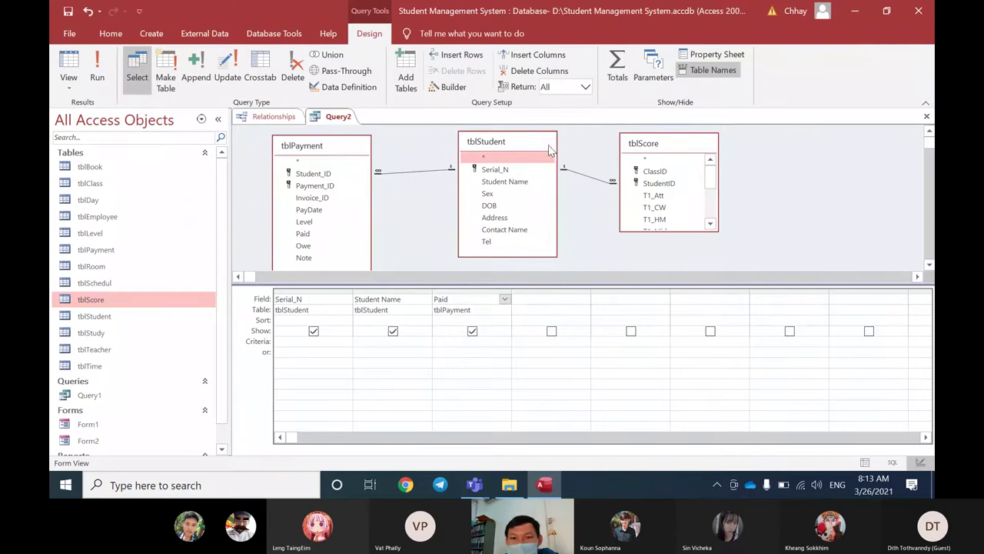
pyautogui.moveTo(638, 148); pyautogui.dragTo(630, 159)
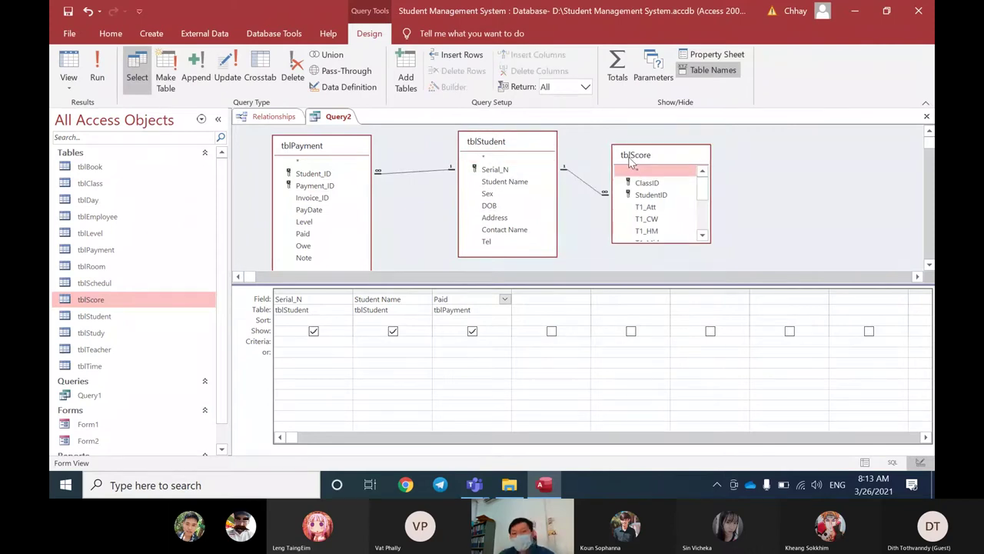
pyautogui.click(273, 117)
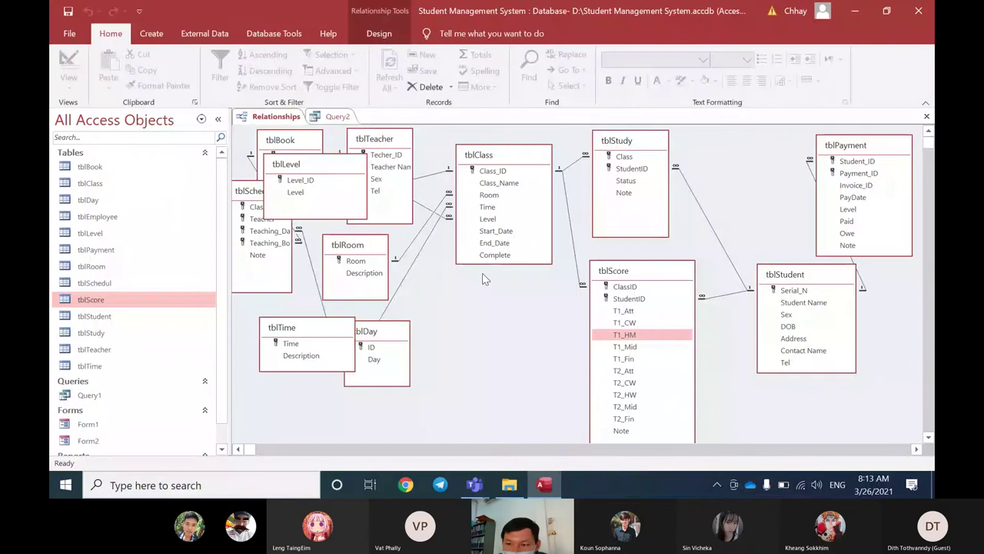
# Step: Arrange the tblPayment, tblStudy and tblScore boxes and point out tblStudy's Class and StudentID fields
pyautogui.moveTo(848, 151); pyautogui.dragTo(791, 146)
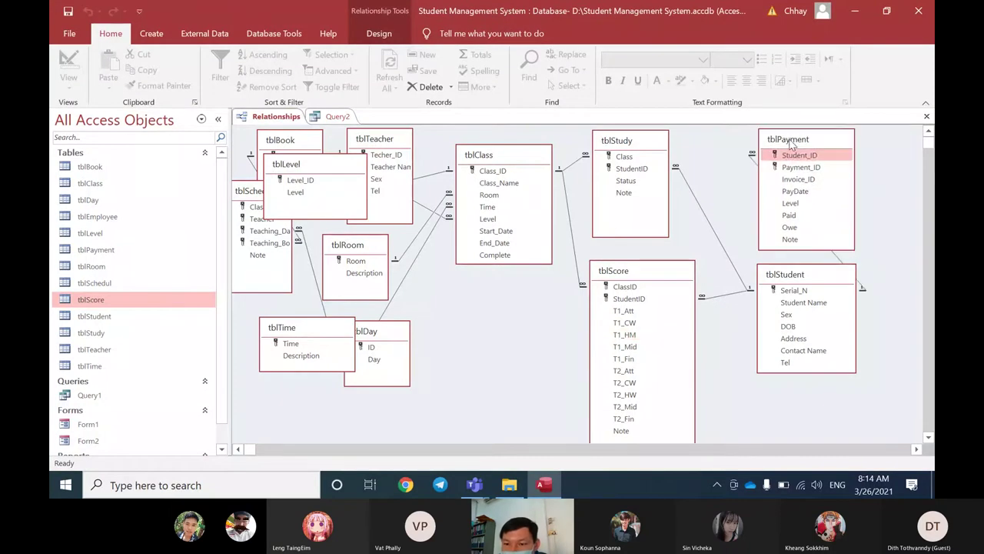
pyautogui.moveTo(634, 144); pyautogui.dragTo(652, 149)
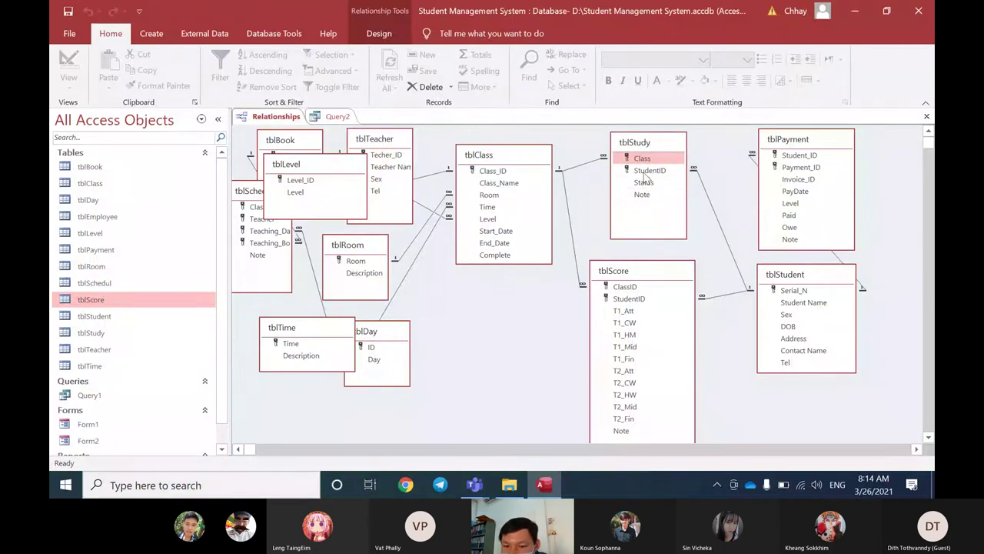
pyautogui.moveTo(661, 272); pyautogui.dragTo(672, 292)
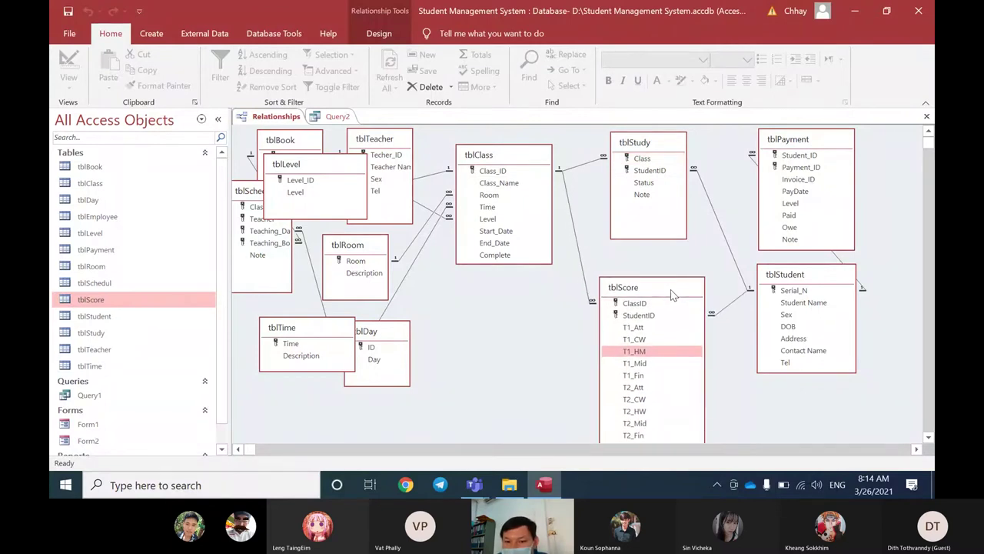
pyautogui.moveTo(671, 294); pyautogui.dragTo(661, 292)
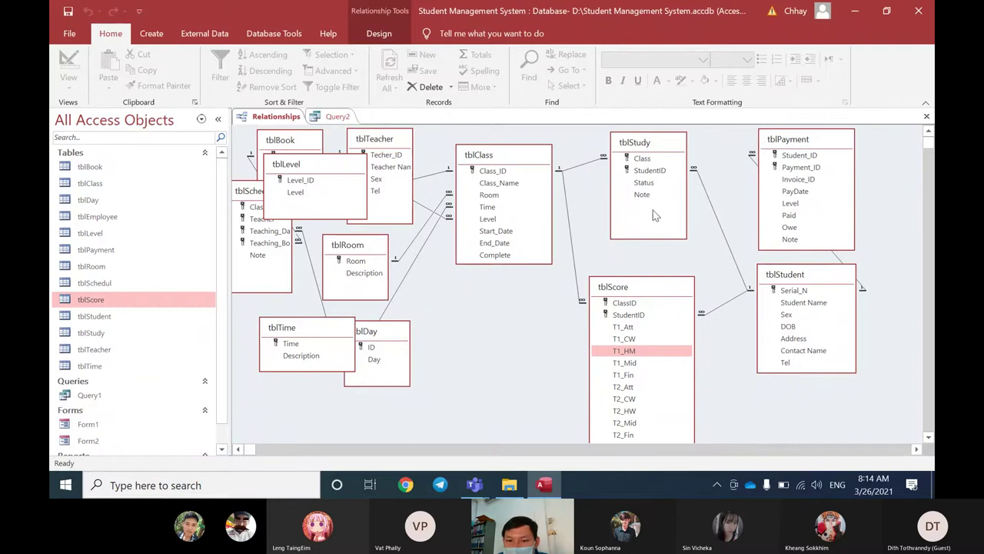
pyautogui.moveTo(648, 144); pyautogui.dragTo(640, 143)
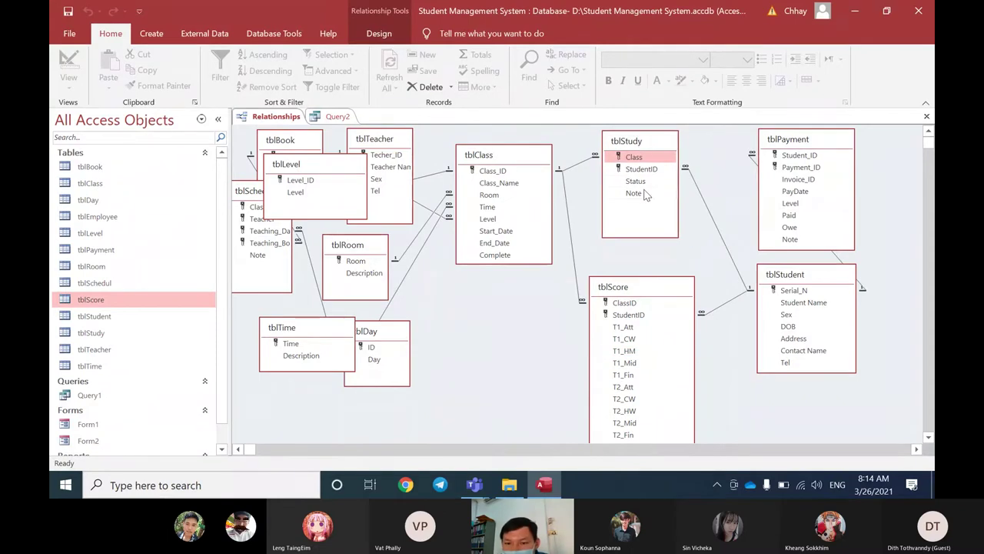
pyautogui.click(638, 169)
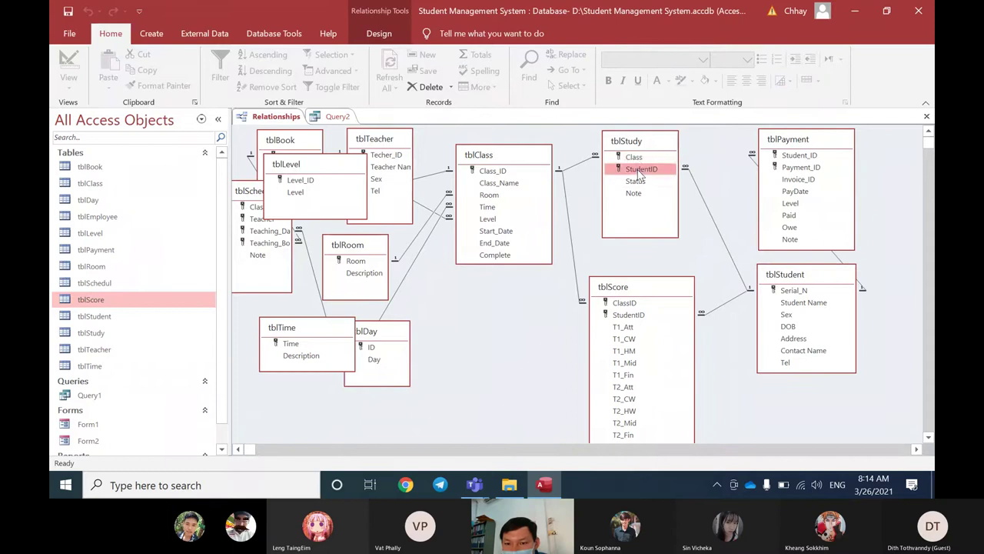
pyautogui.click(638, 158)
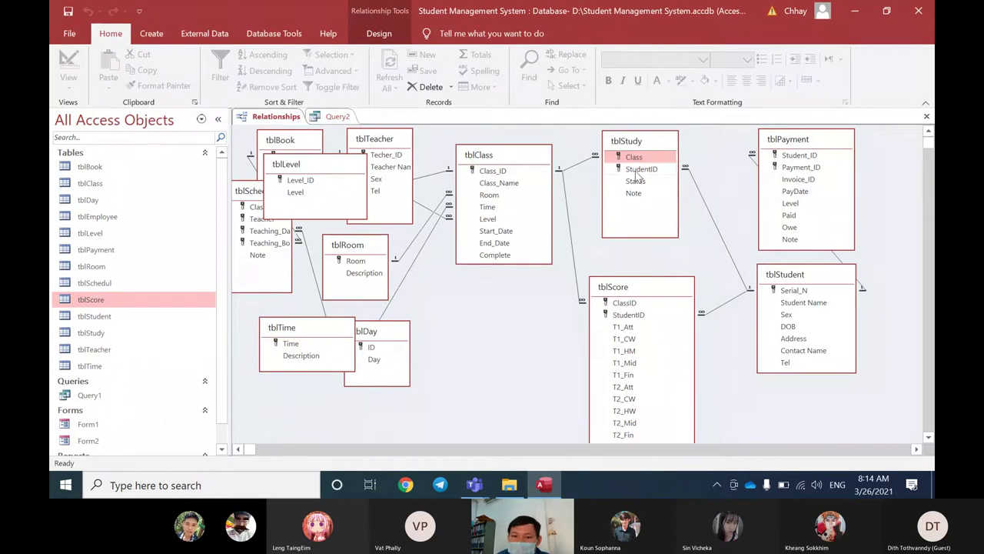
pyautogui.click(637, 169)
pyautogui.click(638, 158)
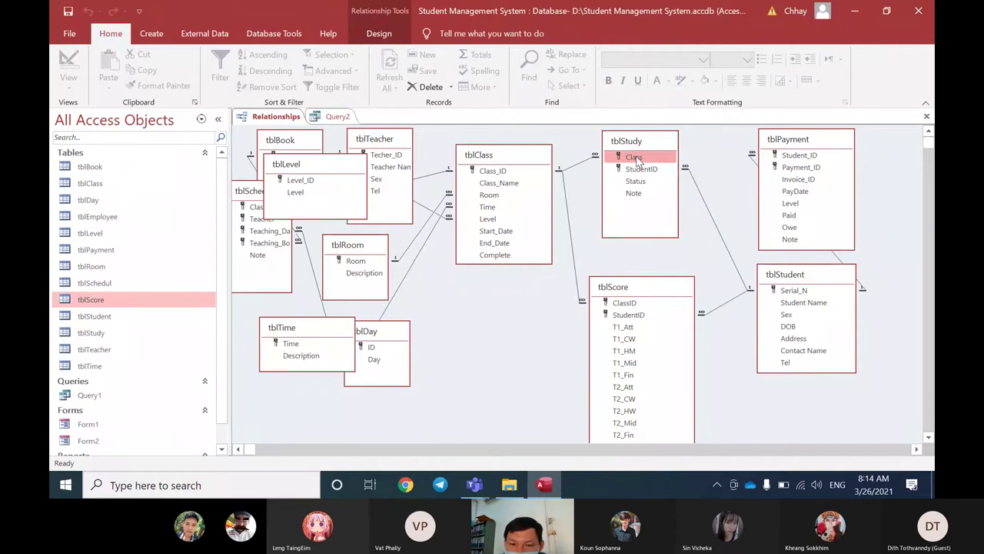
pyautogui.click(329, 121)
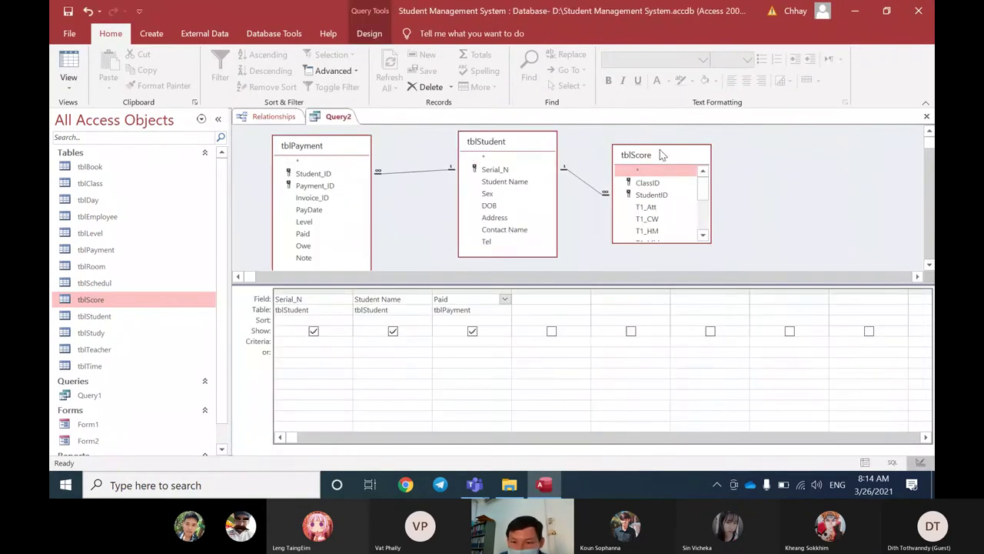
# Step: Swap tblScore for tblStudy in Query2 and run it in Datasheet View
pyautogui.rightClick(661, 155)
pyautogui.click(696, 159)
pyautogui.rightClick(659, 148)
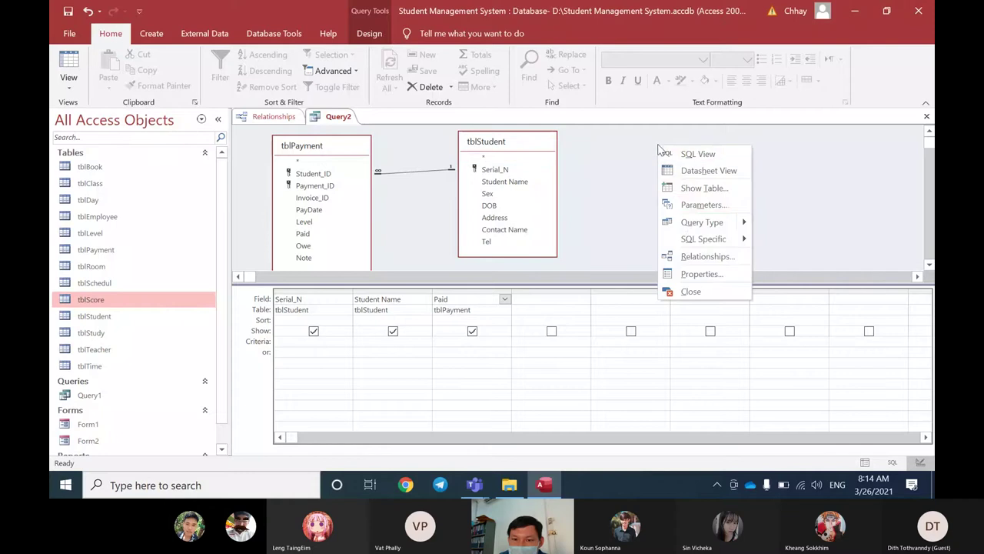
pyautogui.click(696, 188)
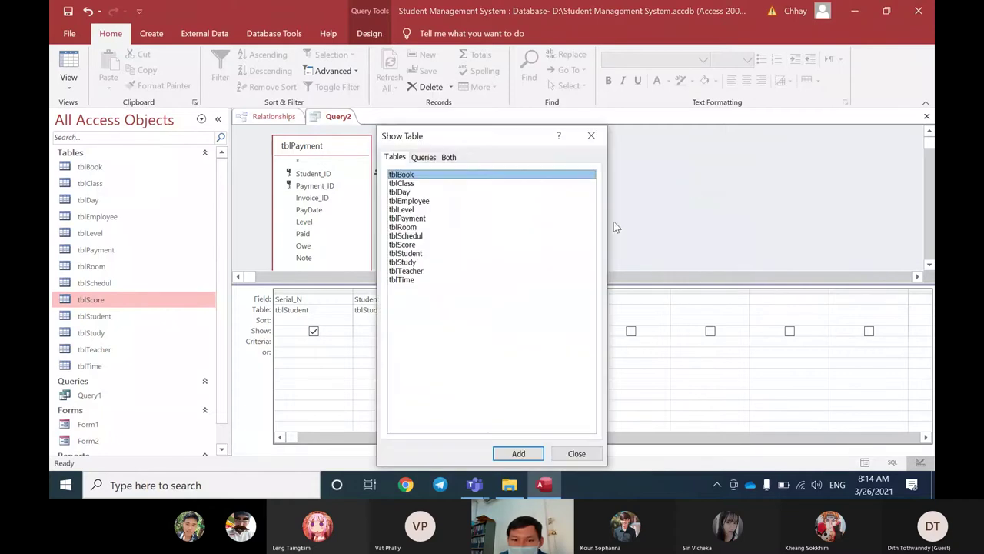
pyautogui.click(411, 263)
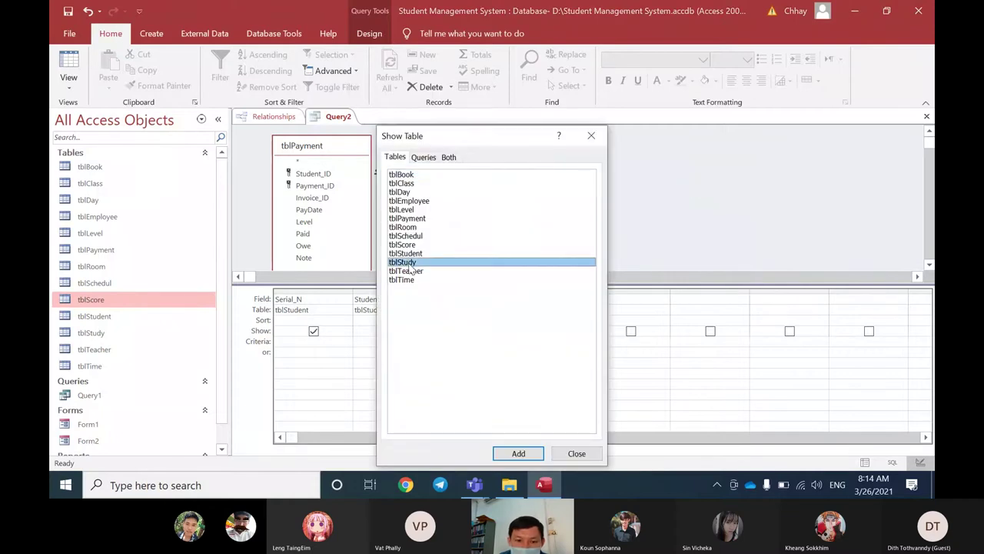
pyautogui.click(516, 454)
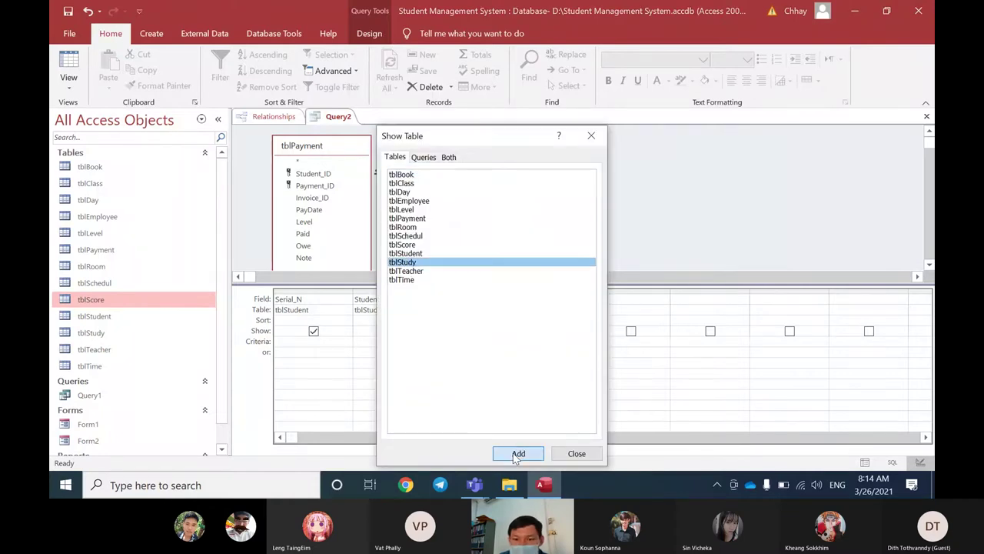
pyautogui.click(577, 453)
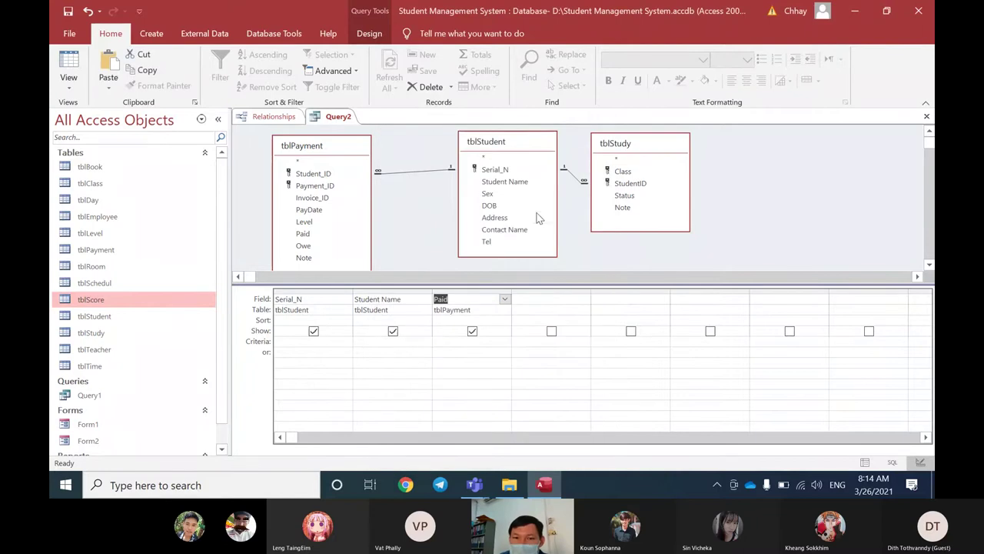
pyautogui.rightClick(346, 119)
pyautogui.click(358, 213)
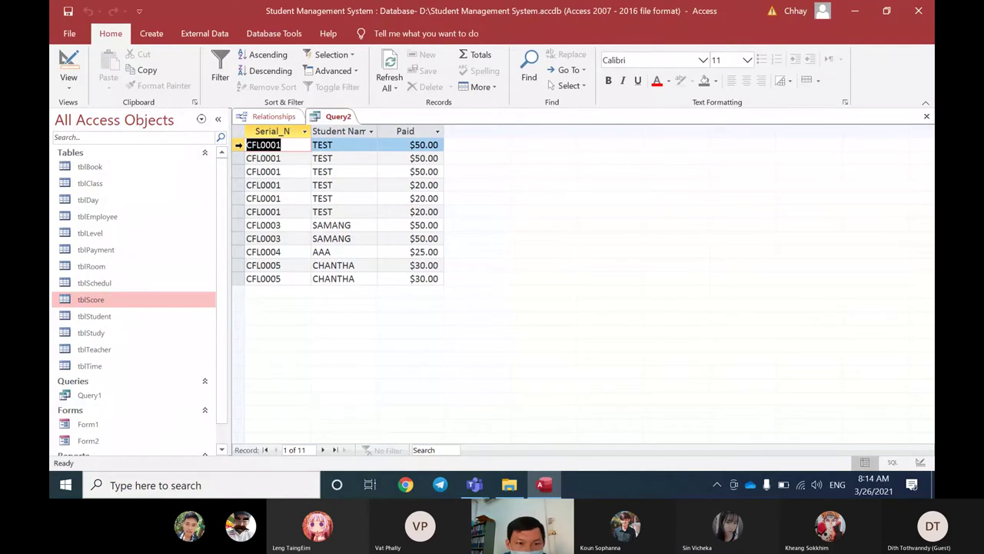
pyautogui.moveTo(240, 145); pyautogui.dragTo(238, 174)
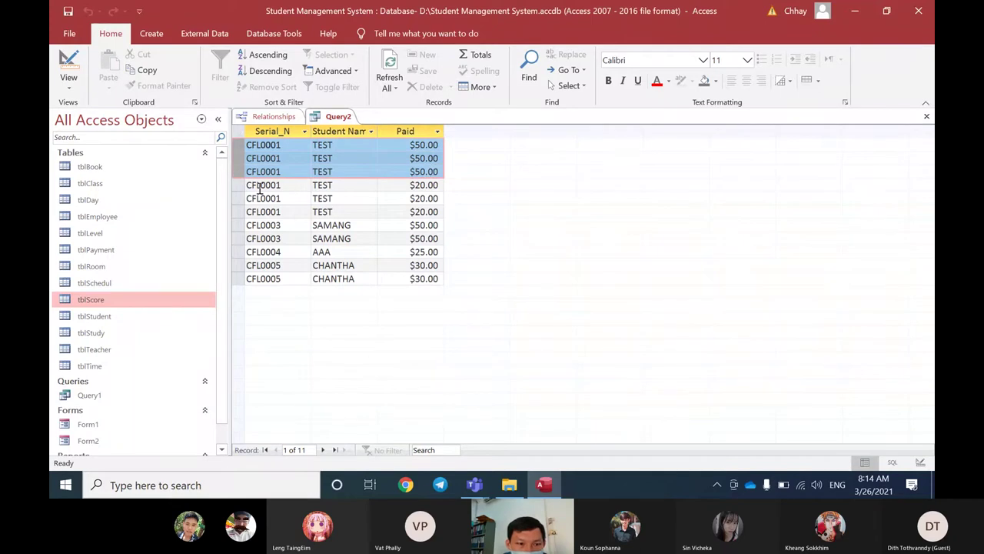
pyautogui.moveTo(236, 186); pyautogui.dragTo(236, 237)
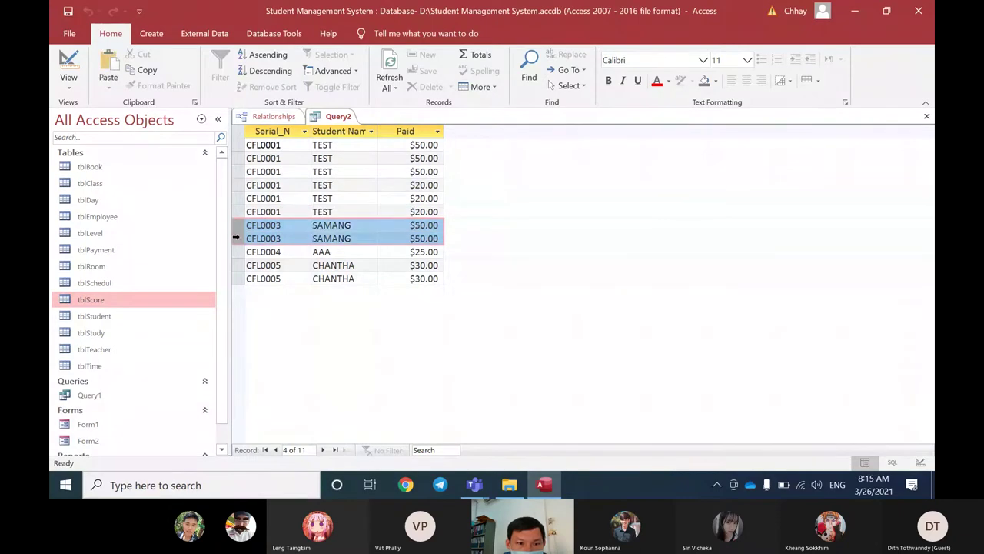
pyautogui.click(237, 251)
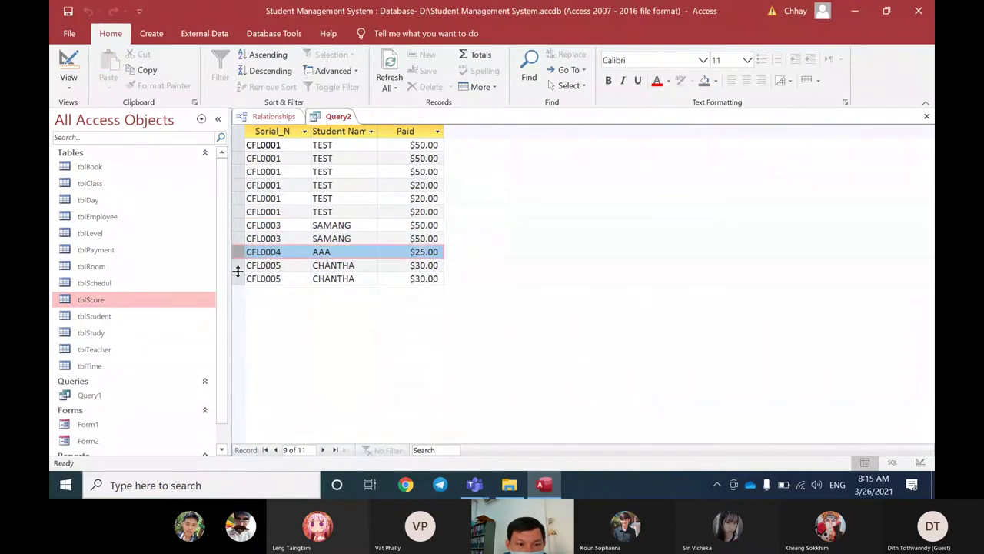
pyautogui.moveTo(238, 270); pyautogui.dragTo(238, 278)
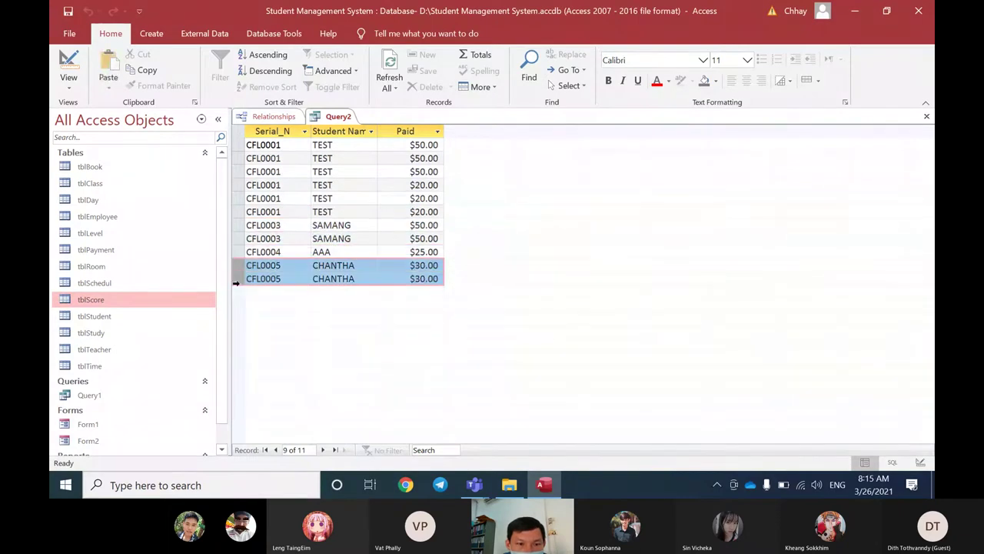
pyautogui.rightClick(335, 123)
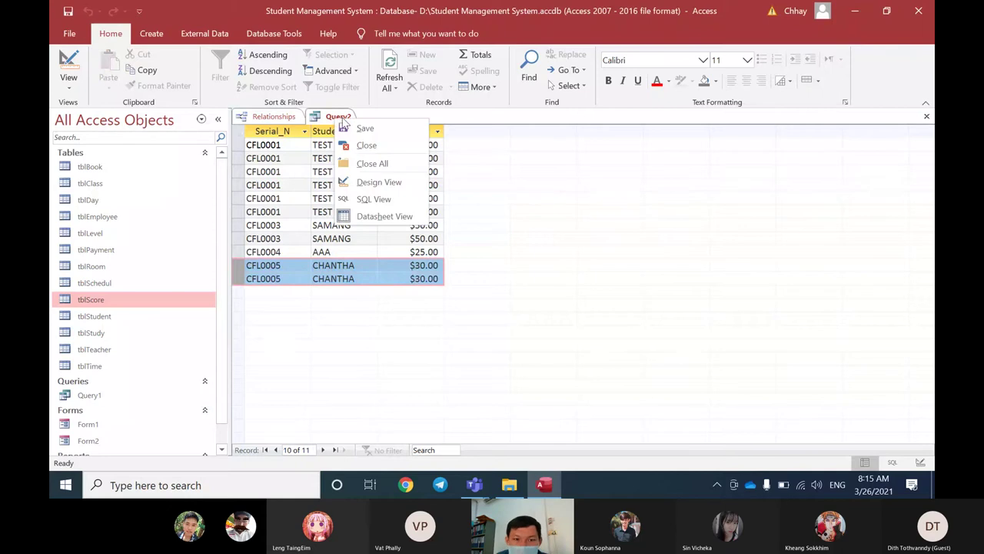
pyautogui.click(331, 117)
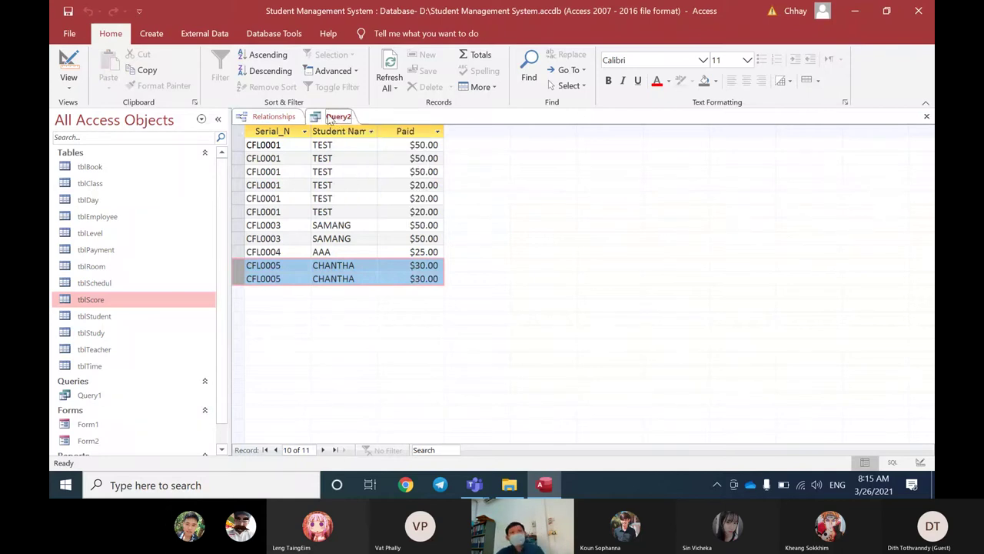
pyautogui.click(116, 322)
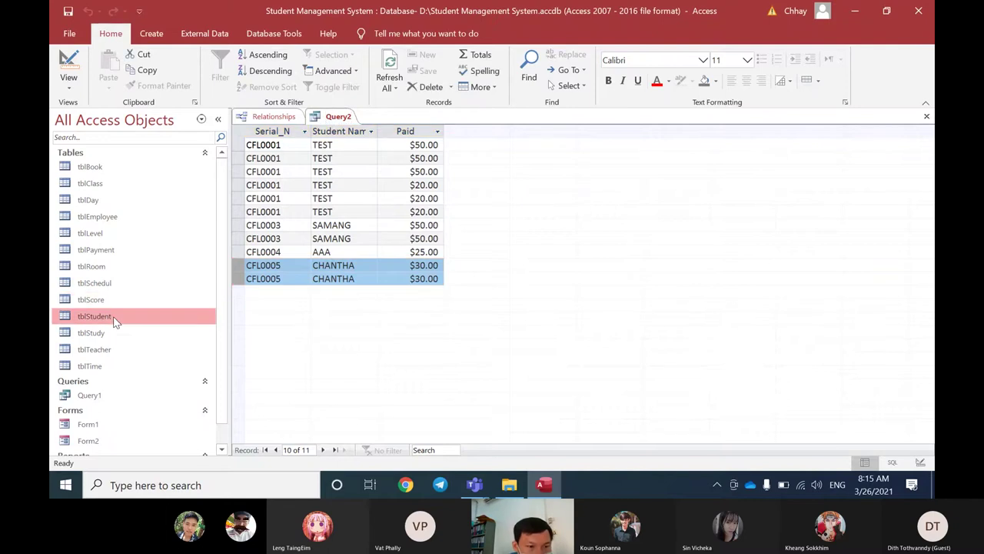
pyautogui.click(106, 338)
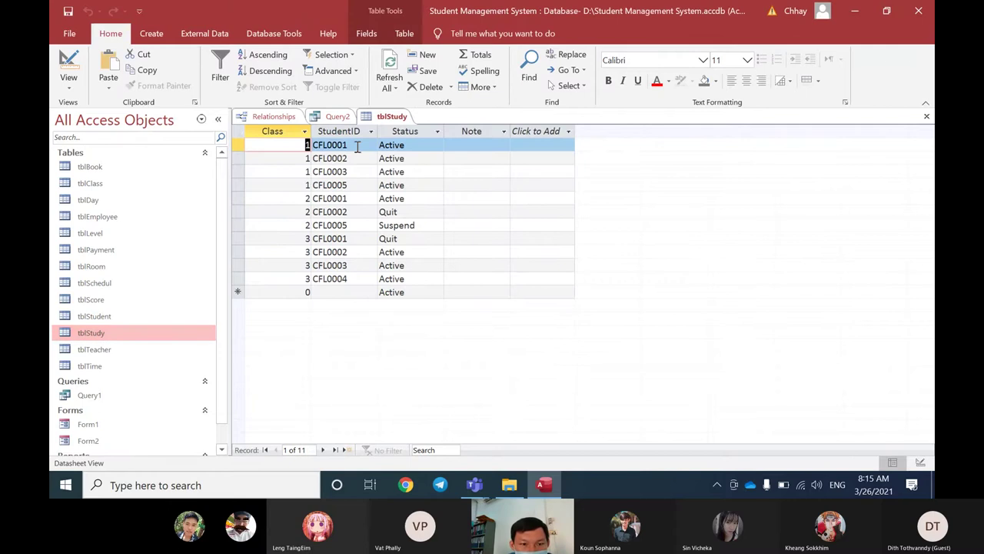
pyautogui.click(357, 146)
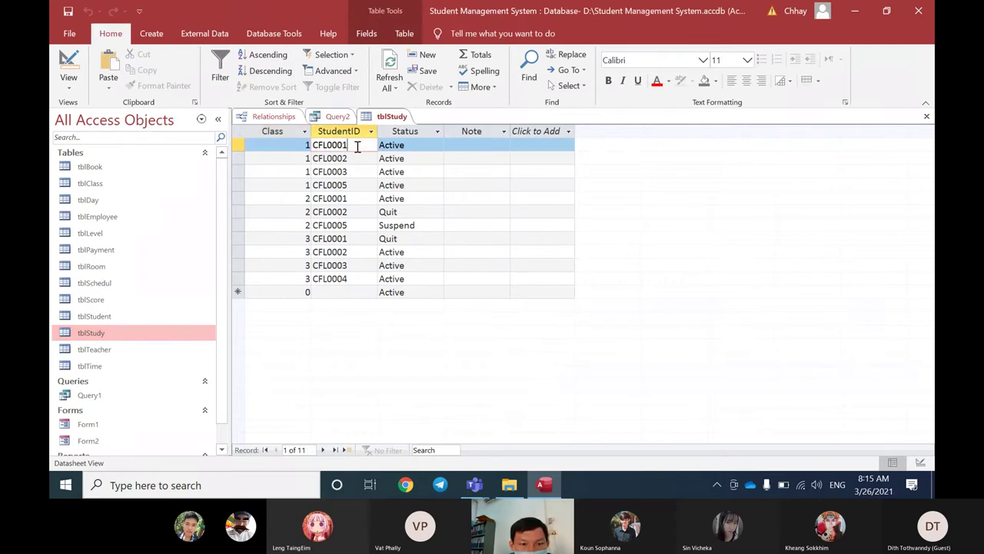
pyautogui.click(234, 145)
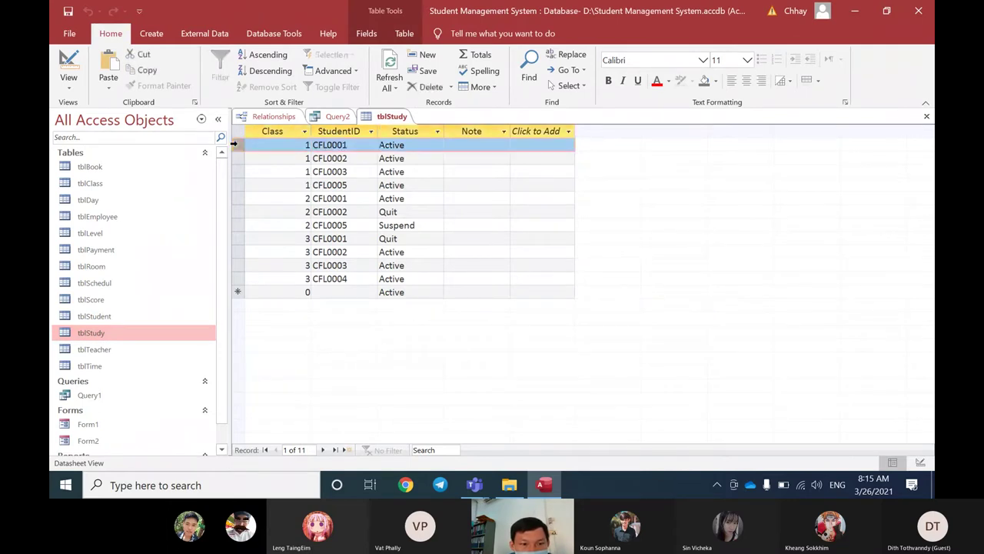
pyautogui.moveTo(303, 145); pyautogui.dragTo(343, 145)
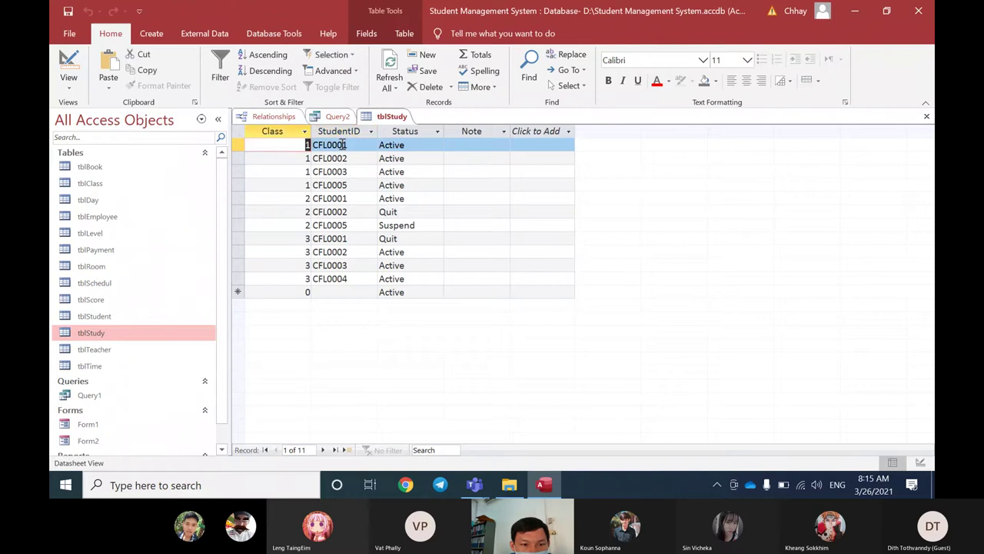
pyautogui.moveTo(350, 198); pyautogui.dragTo(309, 199)
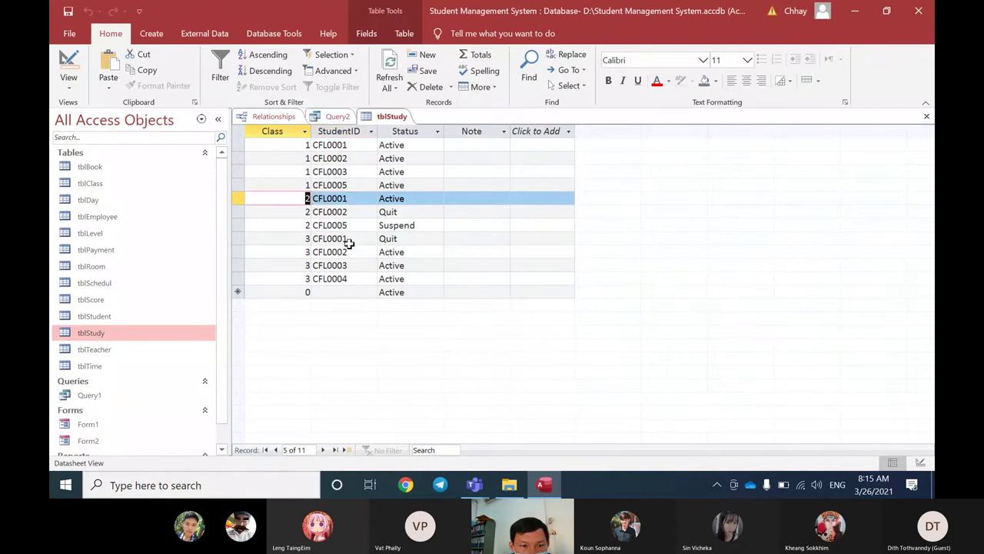
pyautogui.moveTo(349, 239); pyautogui.dragTo(326, 242)
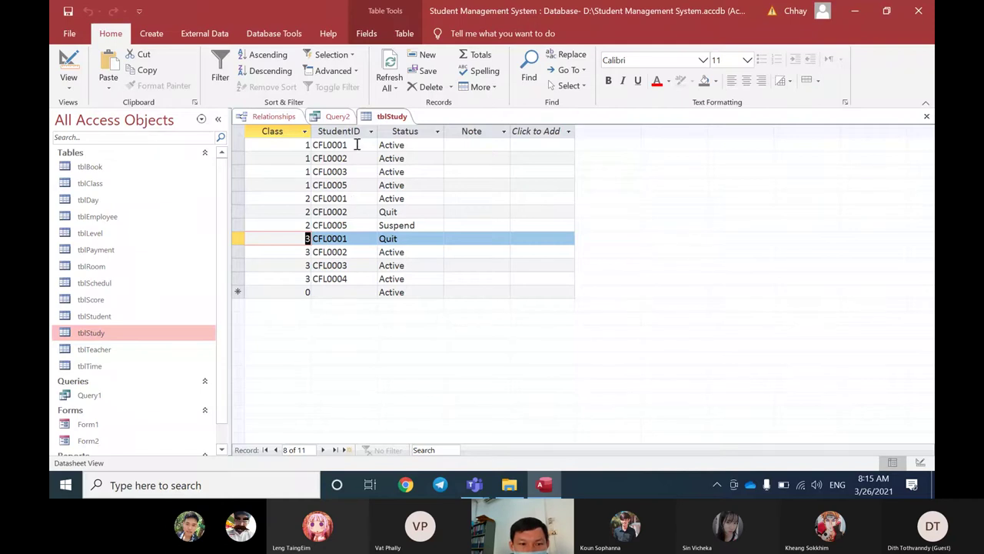
pyautogui.moveTo(355, 146); pyautogui.dragTo(301, 149)
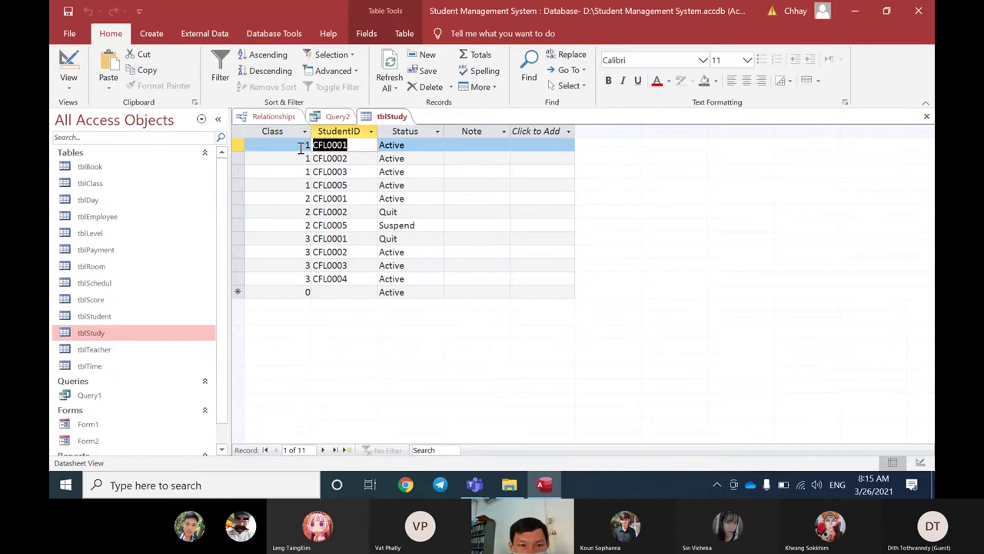
pyautogui.doubleClick(305, 146)
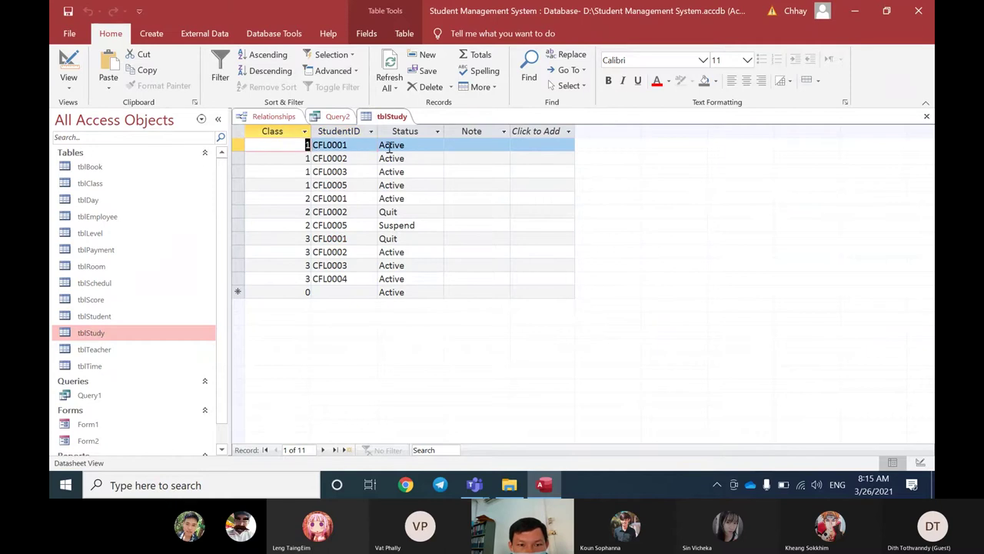
pyautogui.moveTo(413, 146); pyautogui.dragTo(378, 138)
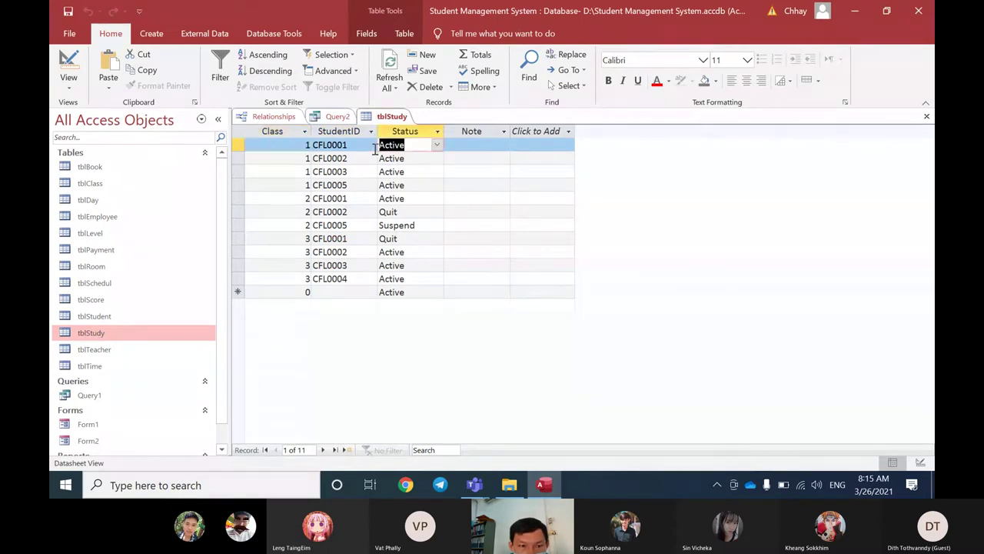
pyautogui.click(347, 199)
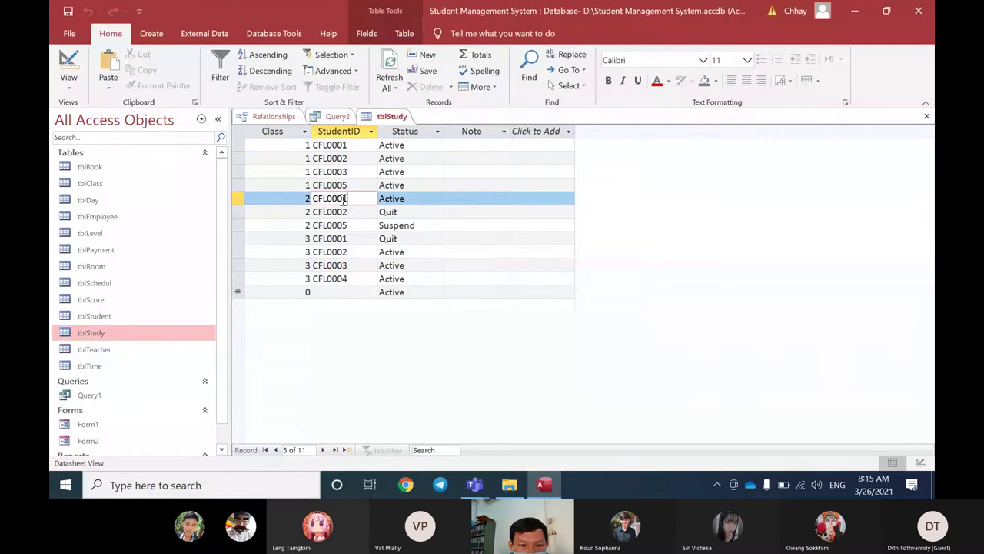
pyautogui.moveTo(306, 199); pyautogui.dragTo(380, 191)
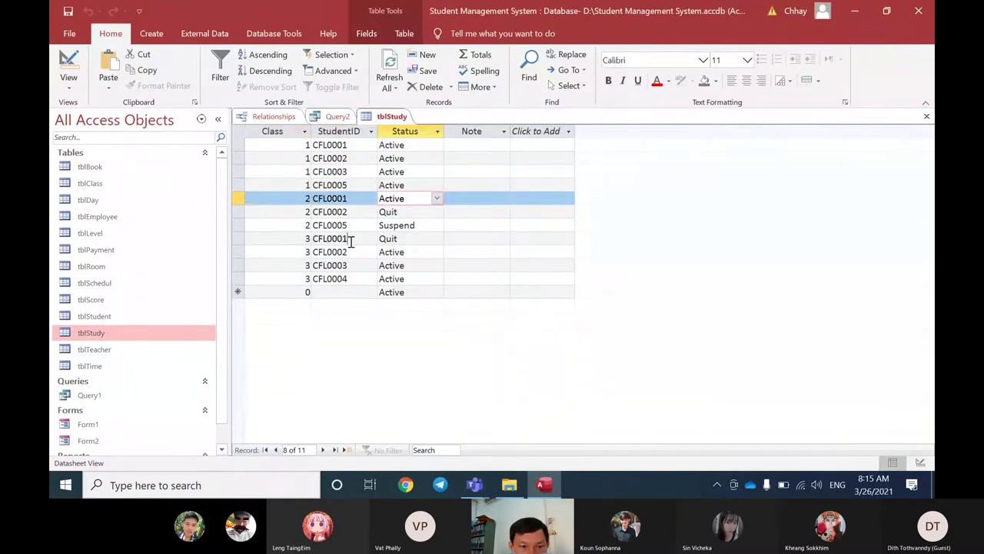
pyautogui.click(387, 240)
pyautogui.doubleClick(389, 239)
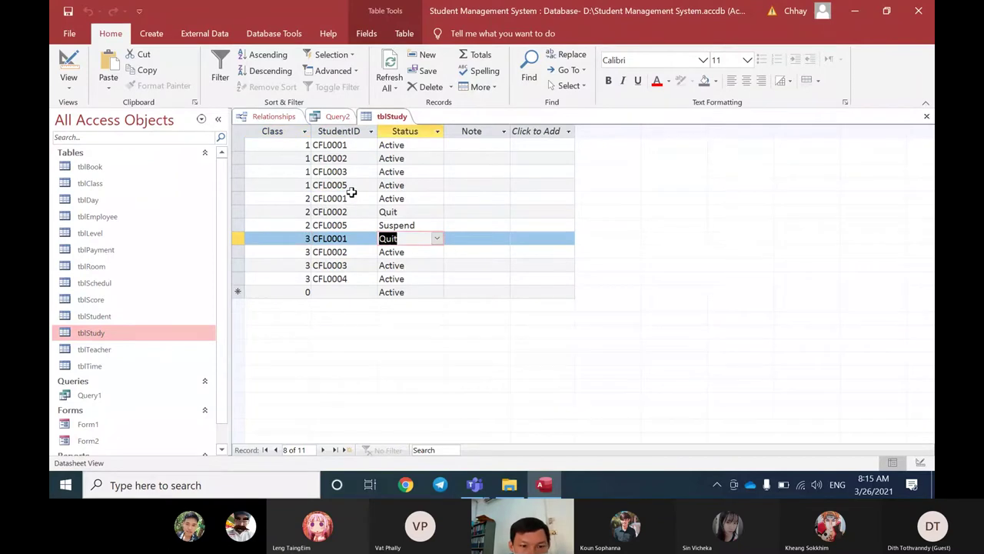
pyautogui.click(352, 196)
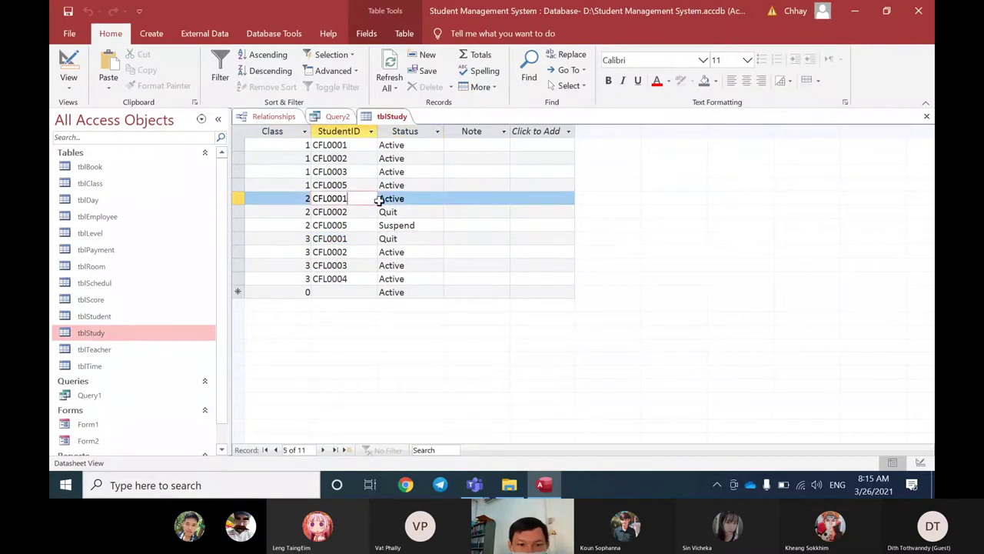
pyautogui.click(407, 145)
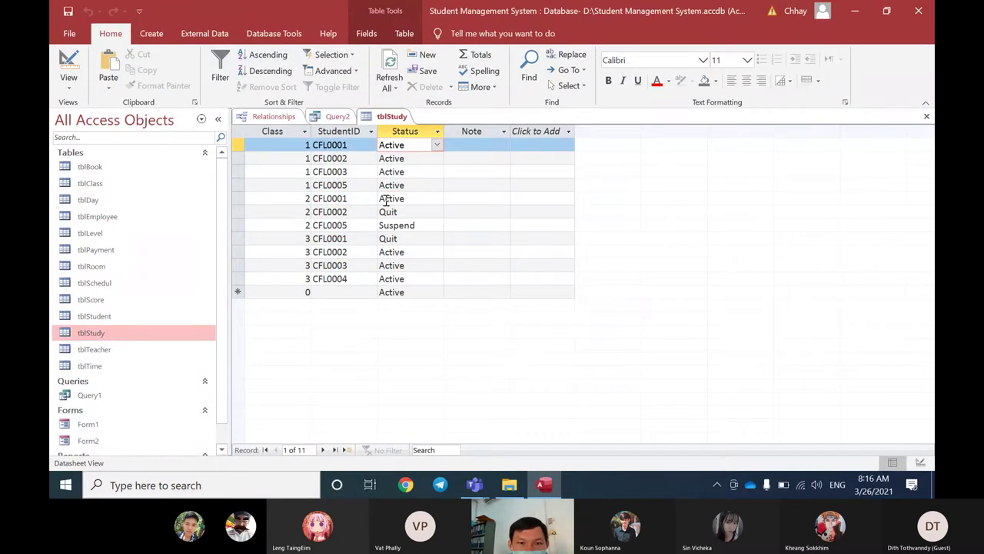
pyautogui.click(400, 198)
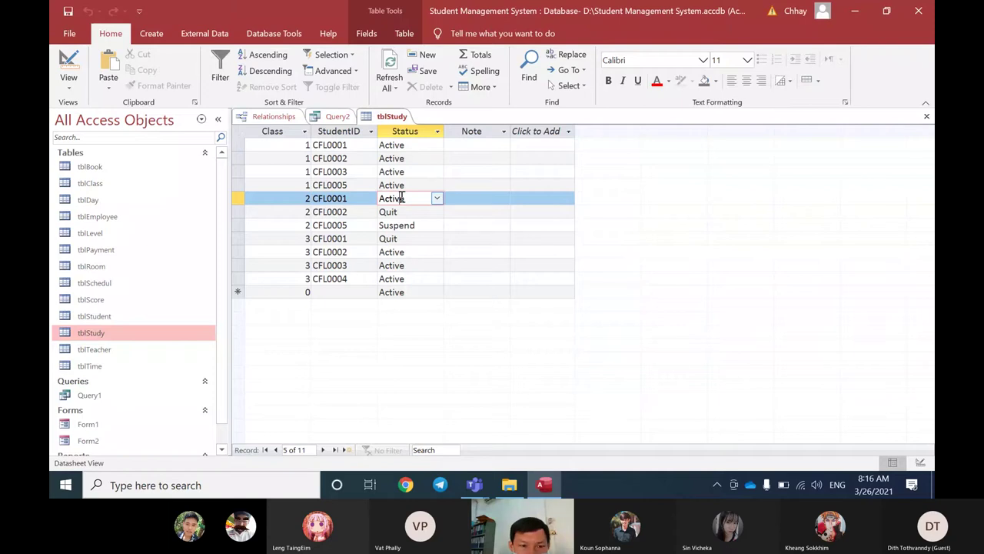
pyautogui.press('Up')
pyautogui.press('Up')
pyautogui.hotkey('shift', 'Tab')
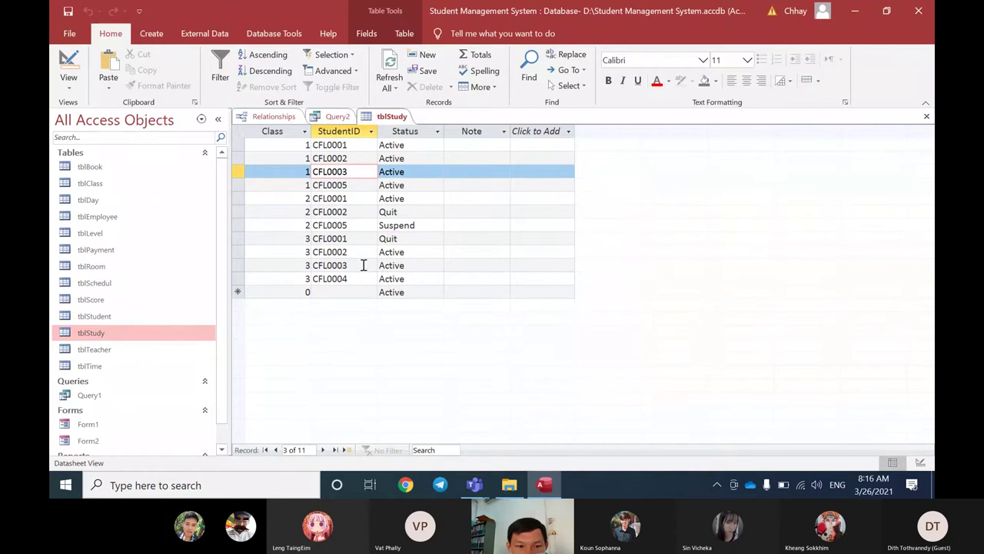
pyautogui.moveTo(406, 242); pyautogui.dragTo(373, 241)
pyautogui.click(417, 169)
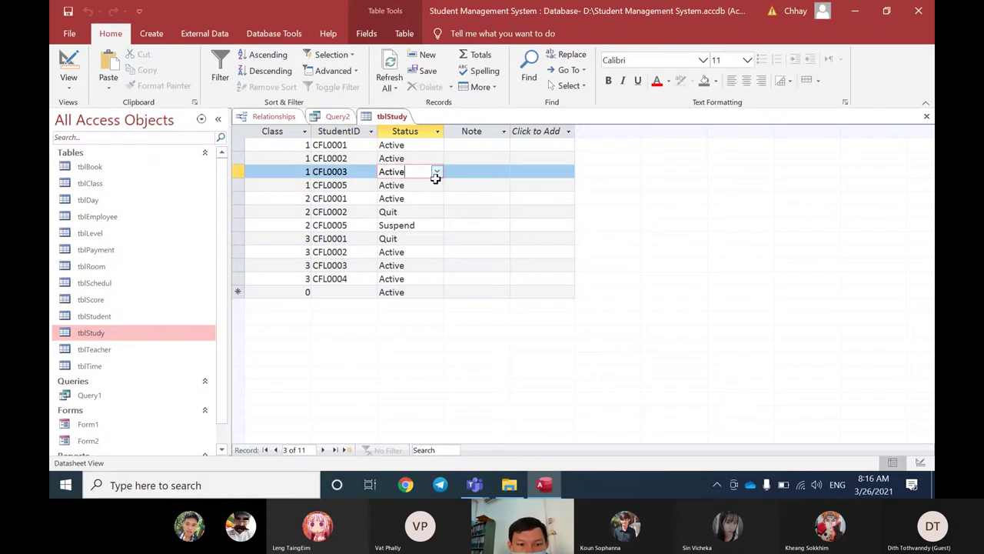
pyautogui.click(413, 199)
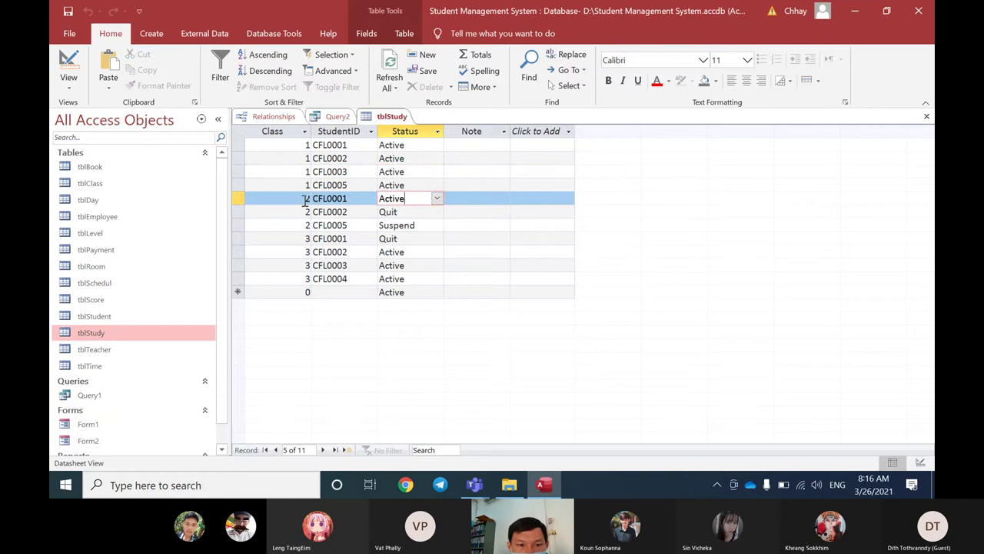
pyautogui.doubleClick(309, 199)
pyautogui.click(422, 198)
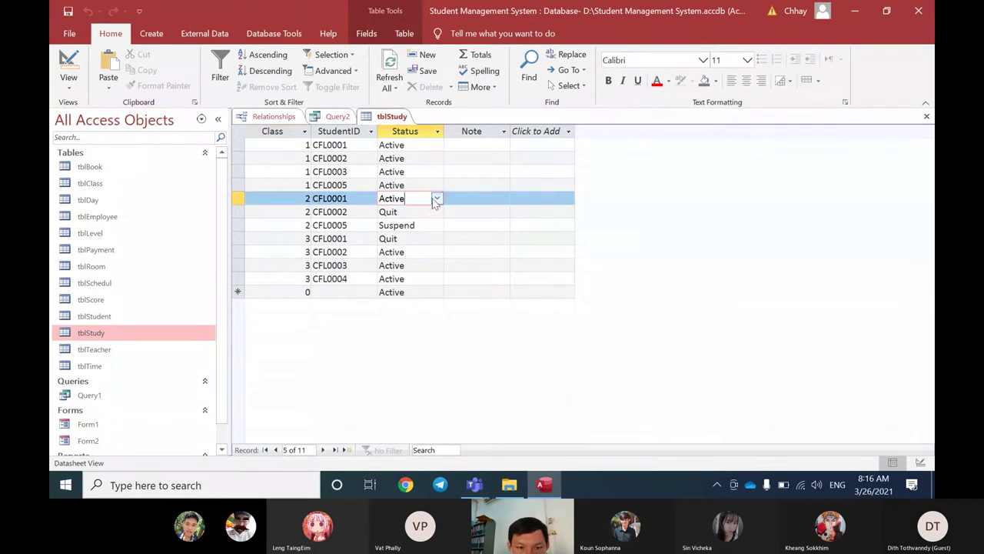
pyautogui.click(436, 199)
pyautogui.click(427, 225)
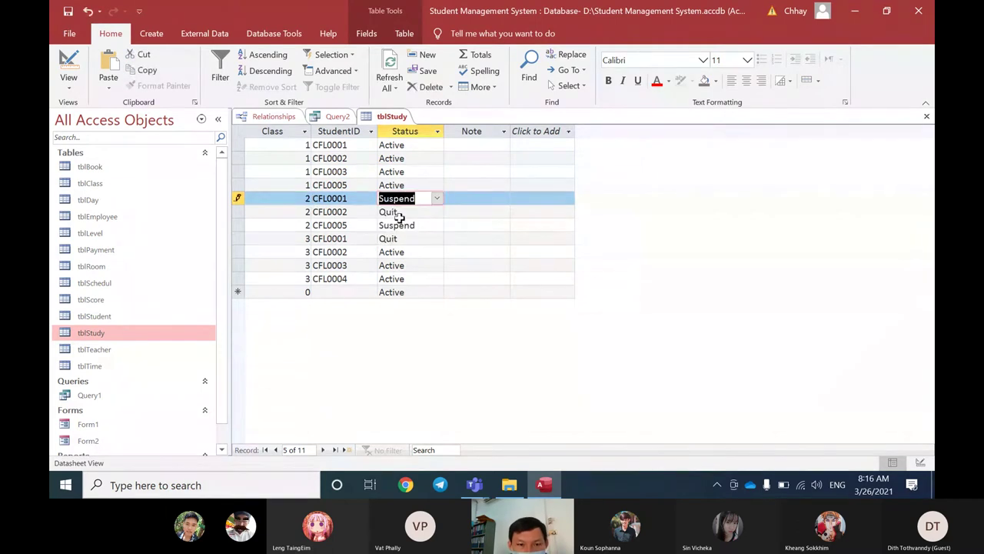
pyautogui.click(404, 239)
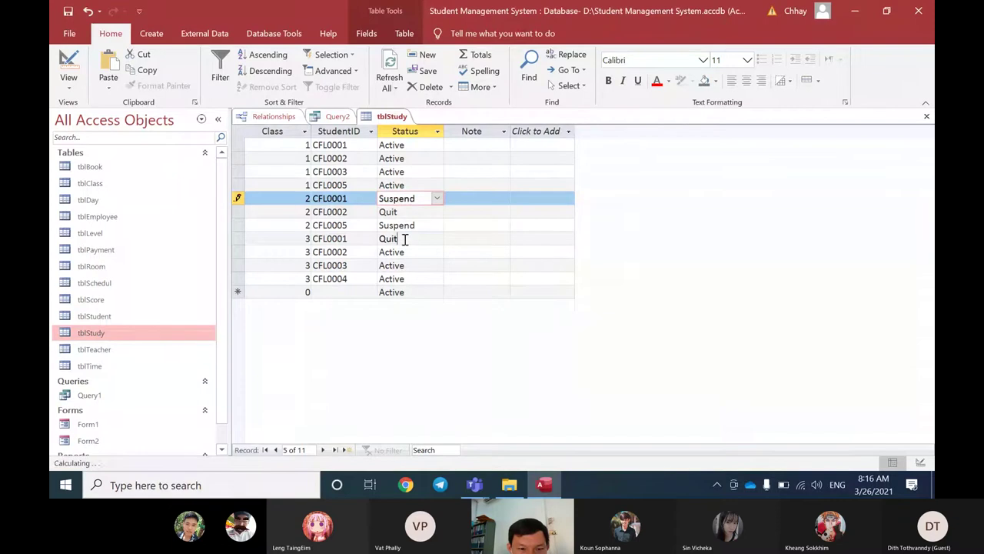
pyautogui.click(308, 238)
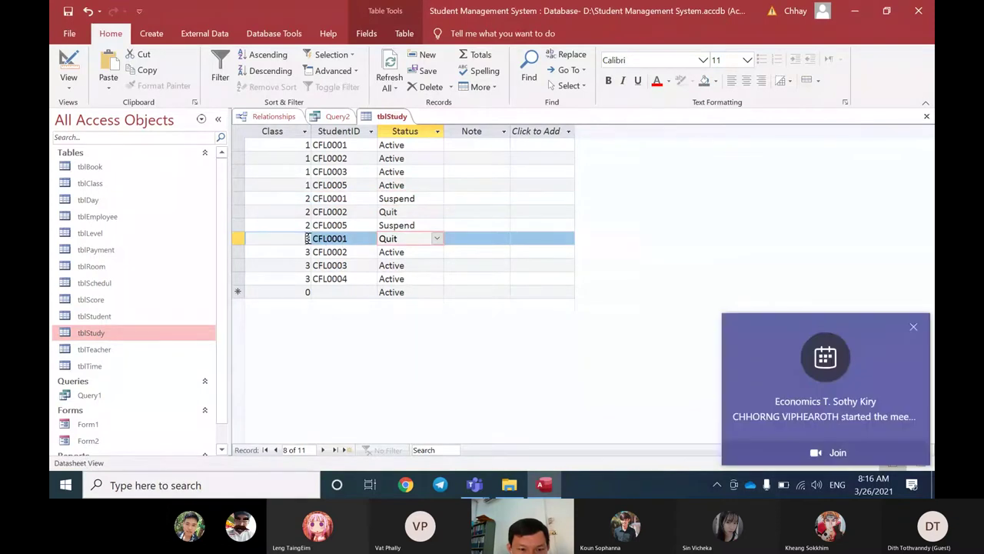
pyautogui.click(308, 238)
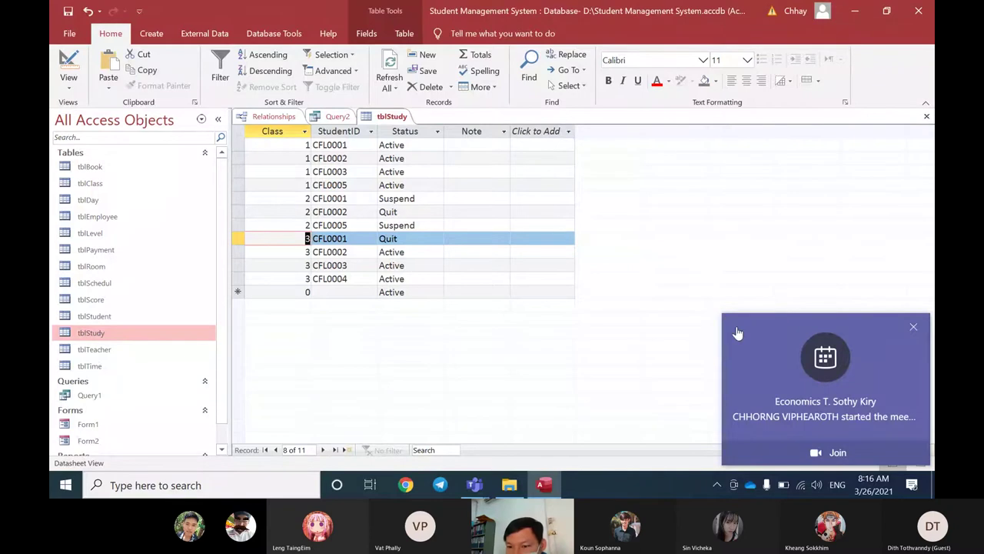
pyautogui.click(912, 327)
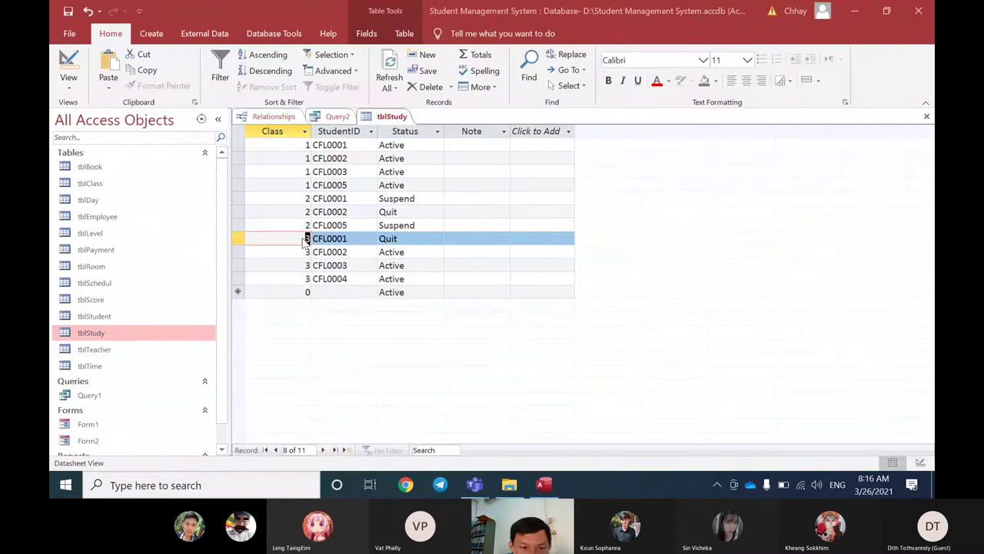
pyautogui.click(396, 242)
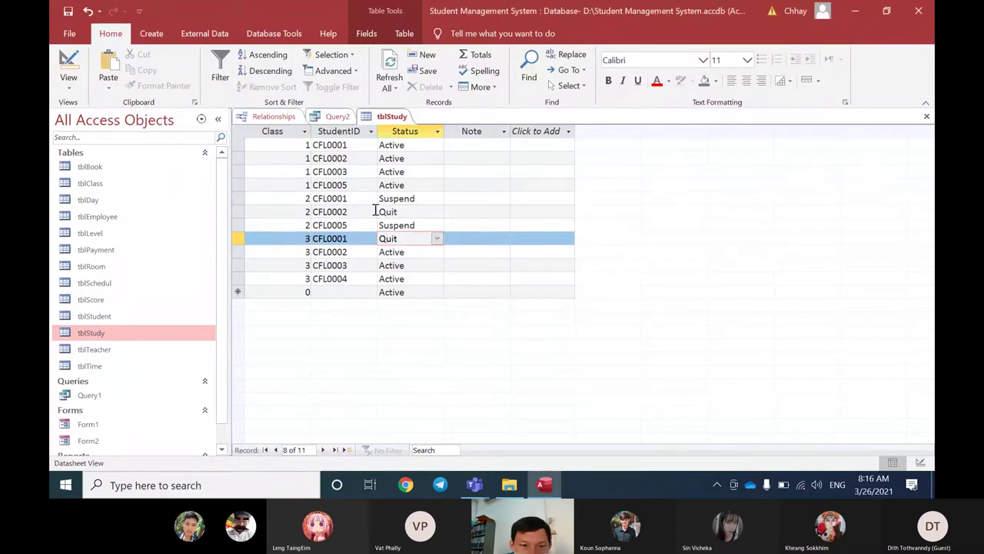
pyautogui.click(307, 199)
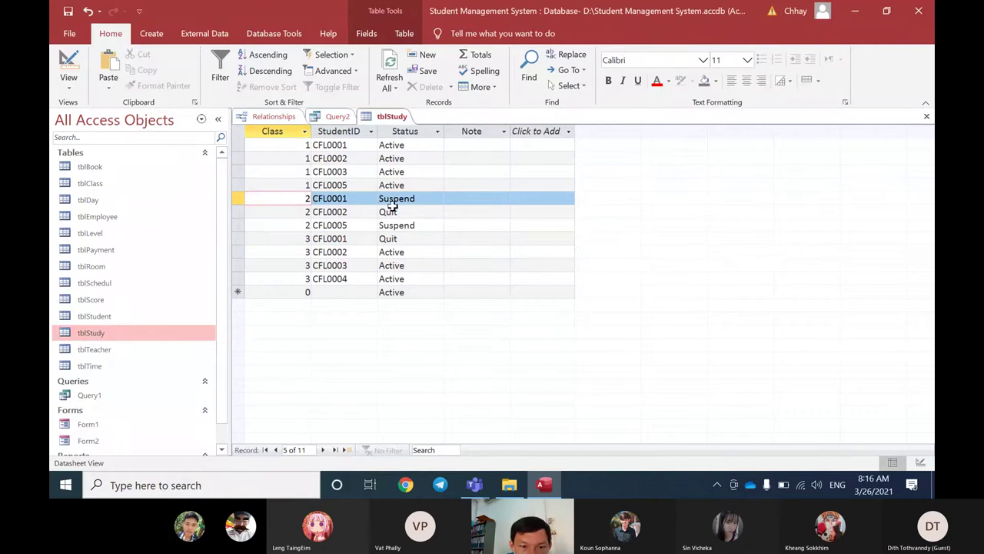
pyautogui.click(396, 201)
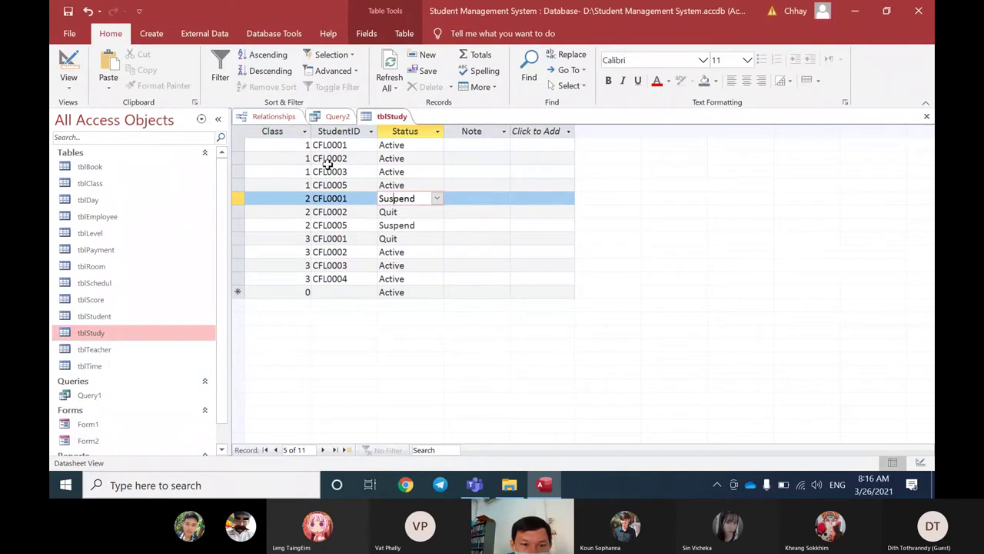
pyautogui.click(305, 147)
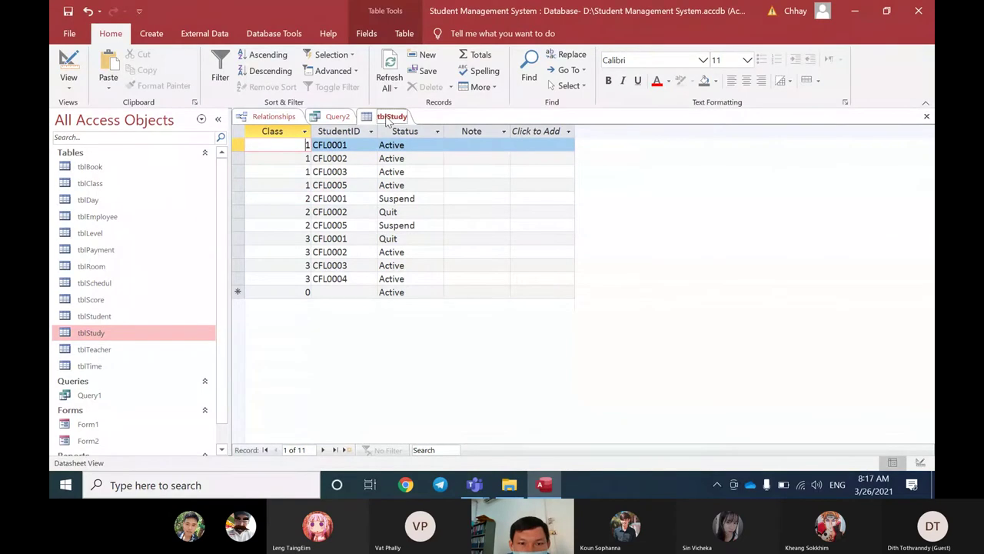
# Step: Open Query2 in Design View, declining the read-only prompt for tblStudy
pyautogui.rightClick(388, 122)
pyautogui.click(427, 180)
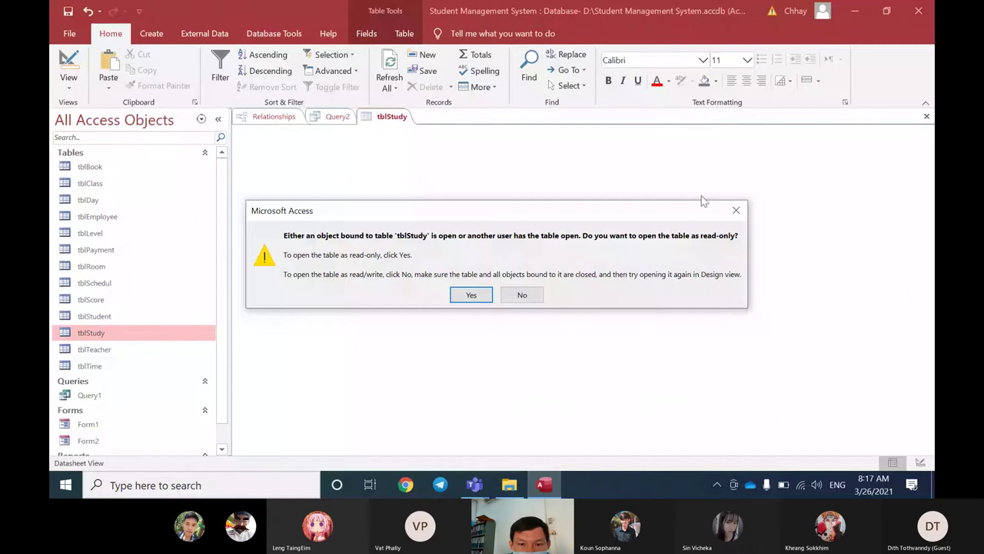
pyautogui.click(522, 294)
pyautogui.rightClick(337, 119)
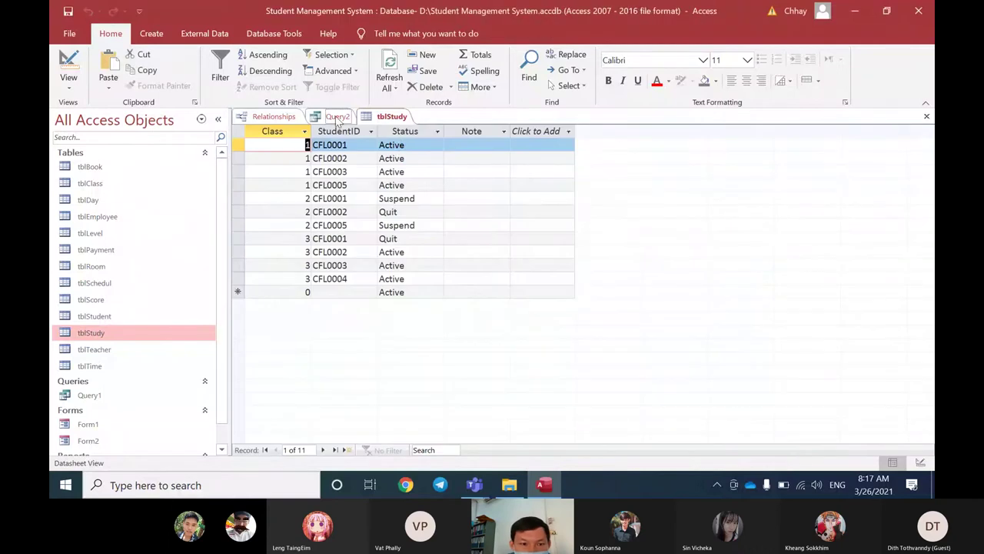
pyautogui.click(362, 180)
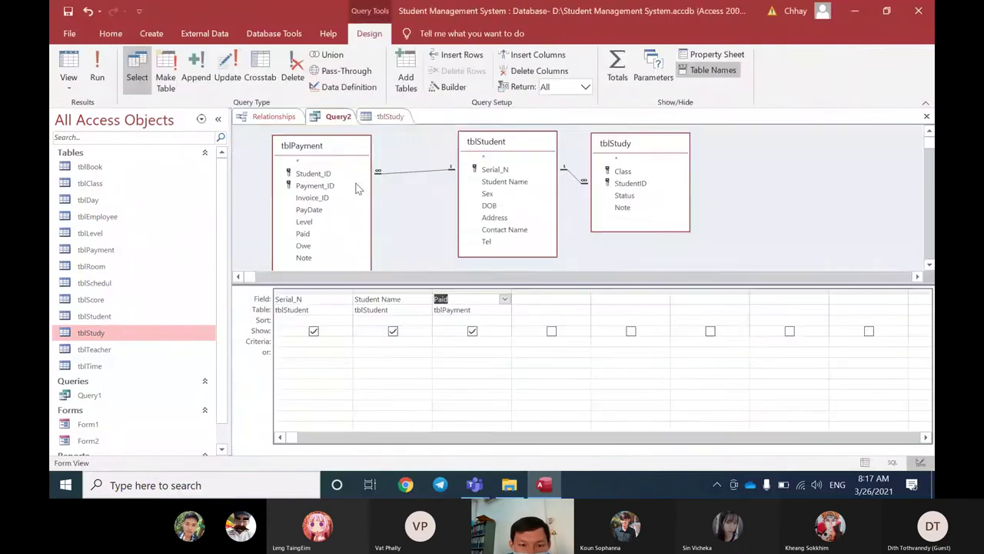
# Step: Add tblStudy's Status field to Query2 with criterion "Active" and view the six results
pyautogui.click(532, 298)
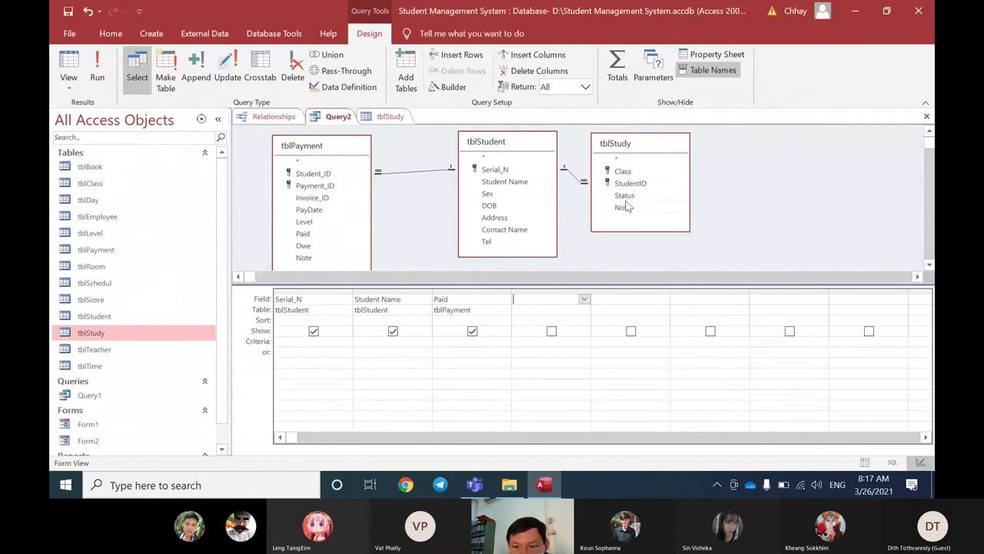
pyautogui.doubleClick(624, 195)
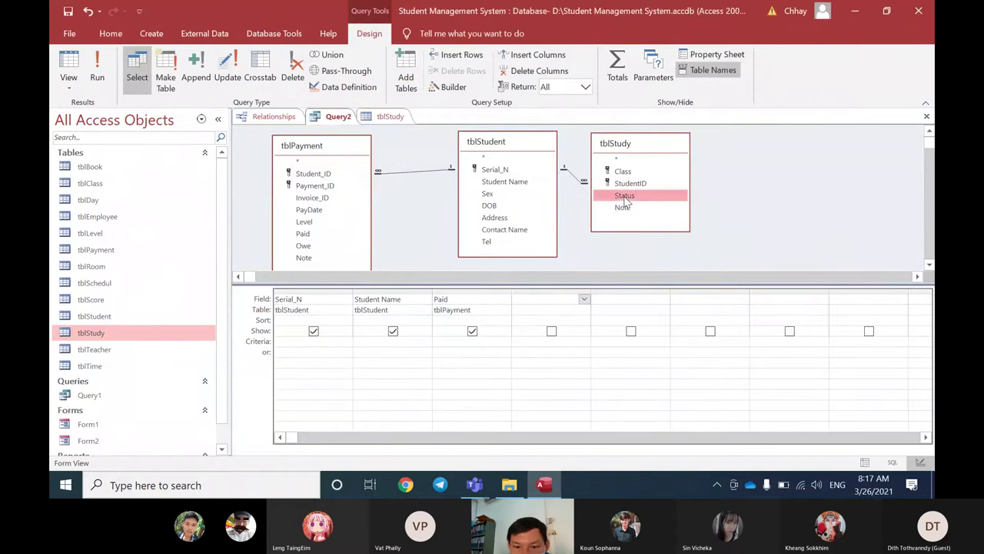
pyautogui.click(543, 344)
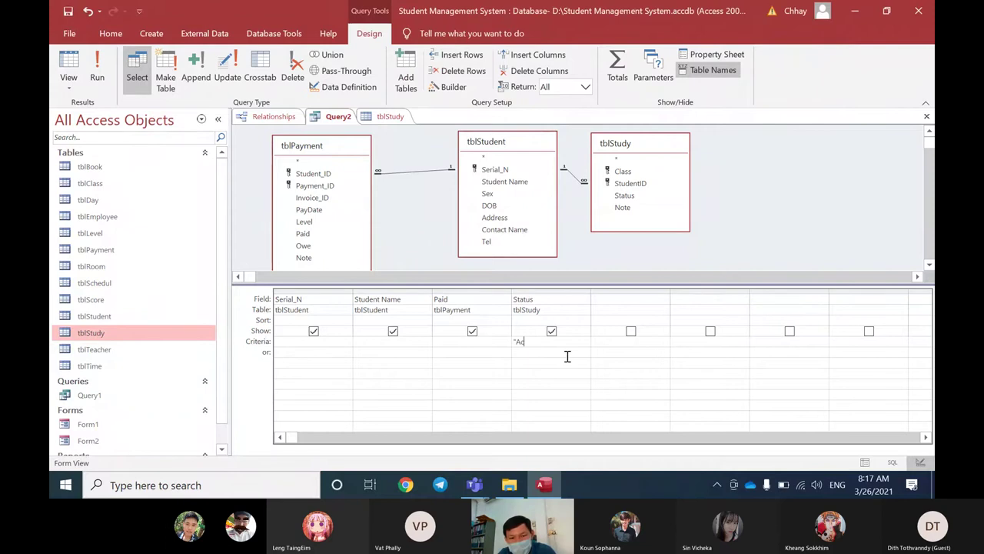
pyautogui.write('"Active')
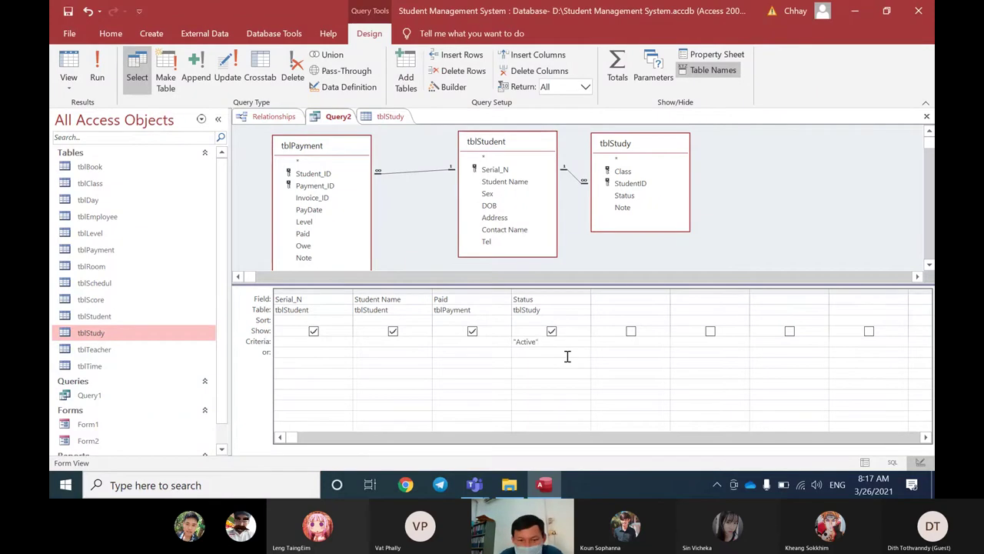
pyautogui.rightClick(336, 117)
pyautogui.click(355, 212)
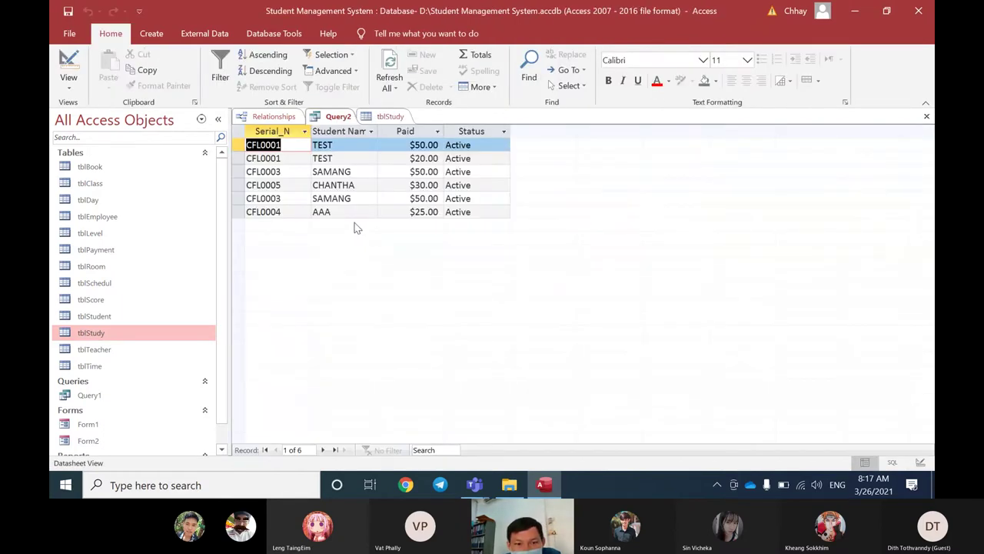
# Step: Review the Query2 result rows, checking the CFL0001 and SAMANG payments and their Paid amounts
pyautogui.click(240, 144)
pyautogui.moveTo(240, 144); pyautogui.dragTo(241, 157)
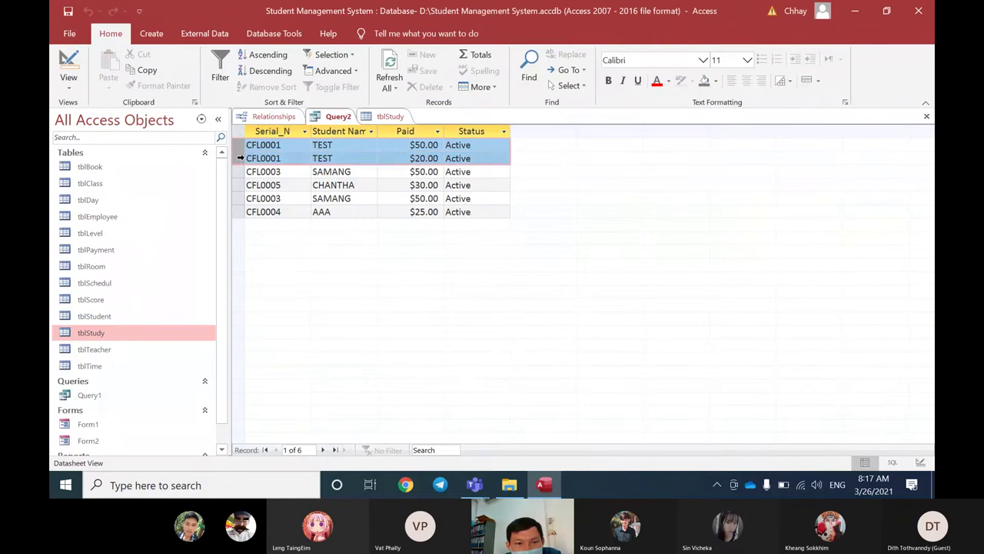
pyautogui.click(410, 159)
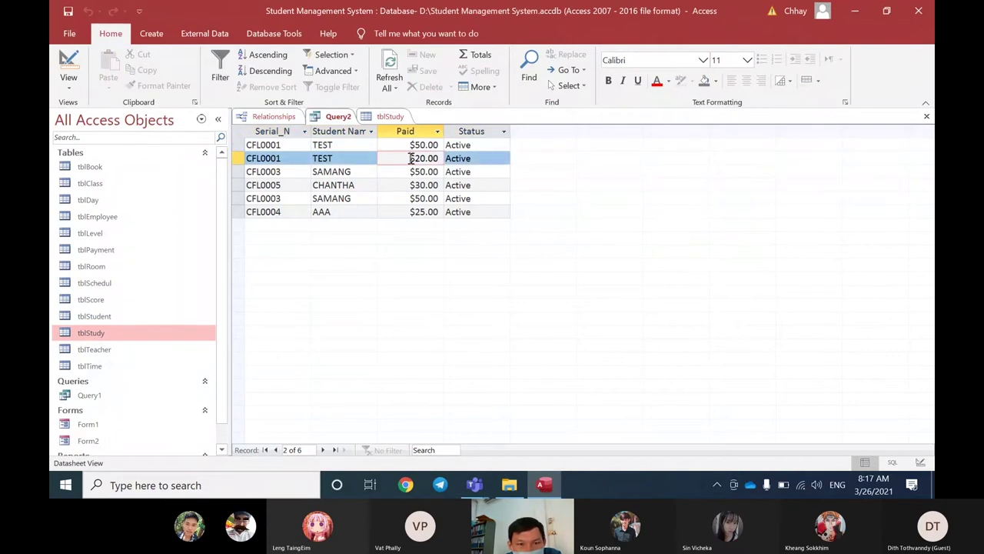
pyautogui.click(352, 174)
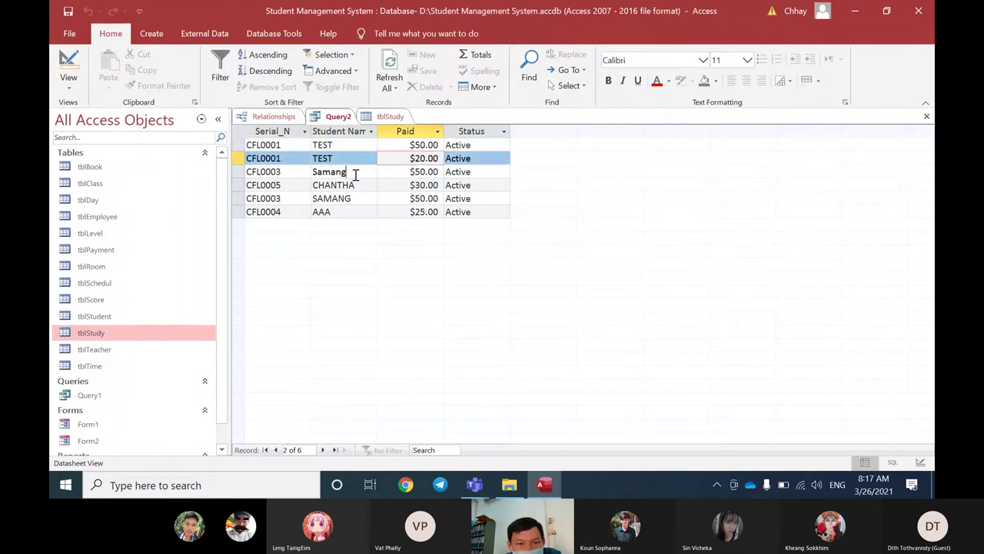
pyautogui.click(284, 197)
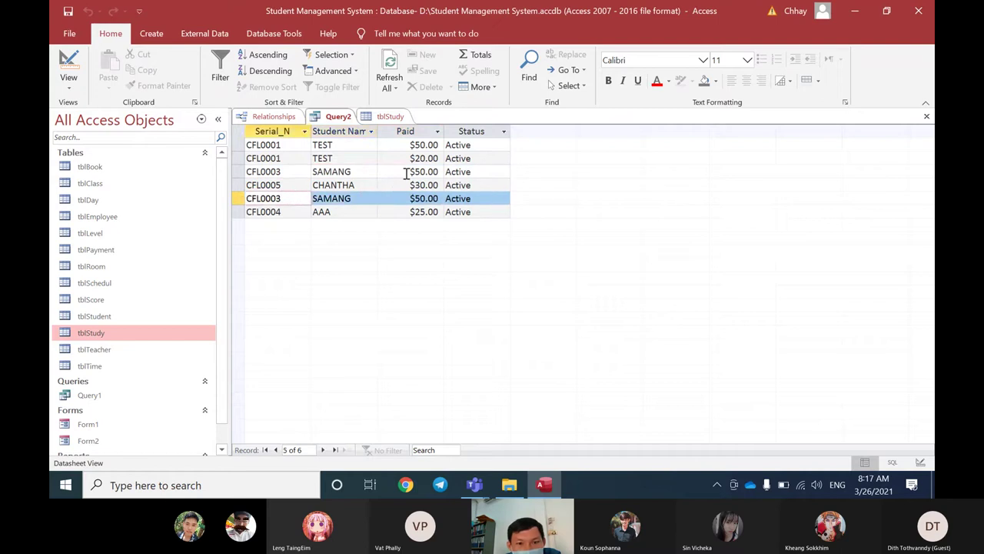
pyautogui.click(410, 199)
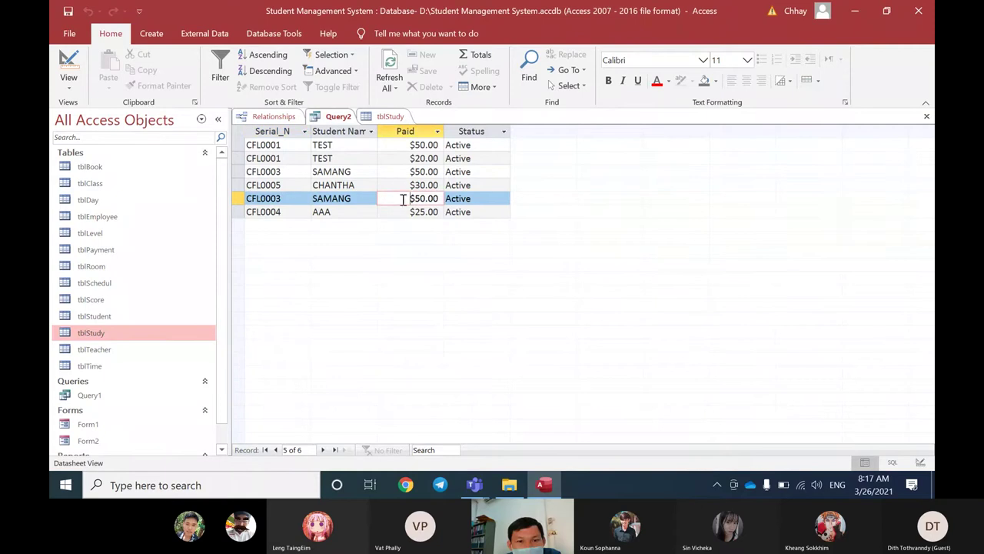
# Step: In tblStudy, change CFL0003's class 1 enrolment Status to Quit
pyautogui.click(390, 117)
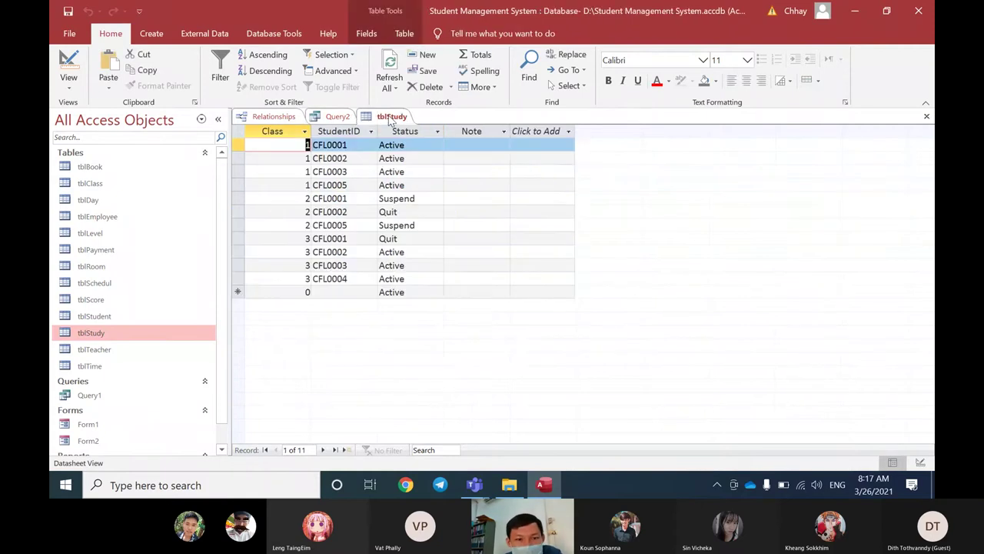
pyautogui.moveTo(350, 264); pyautogui.dragTo(312, 261)
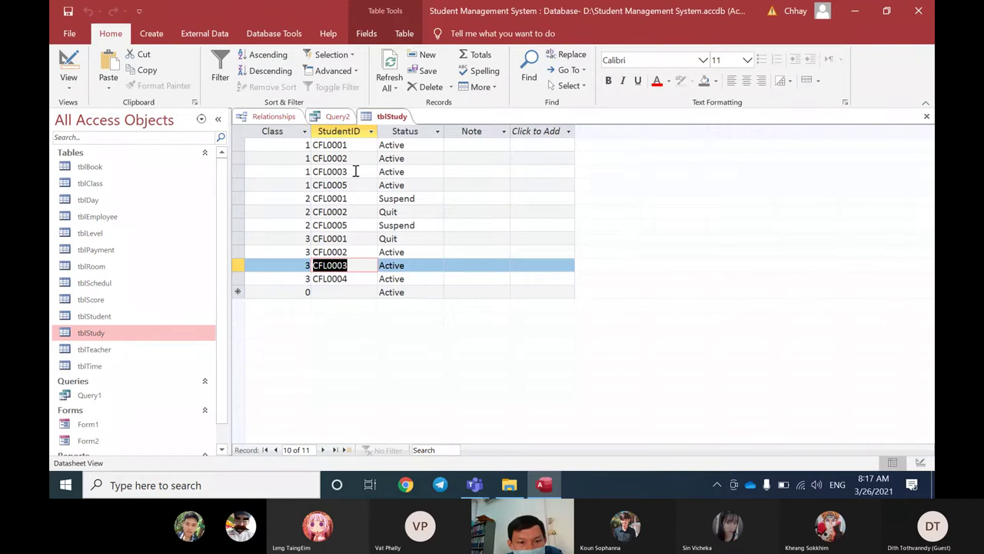
pyautogui.moveTo(349, 171); pyautogui.dragTo(312, 168)
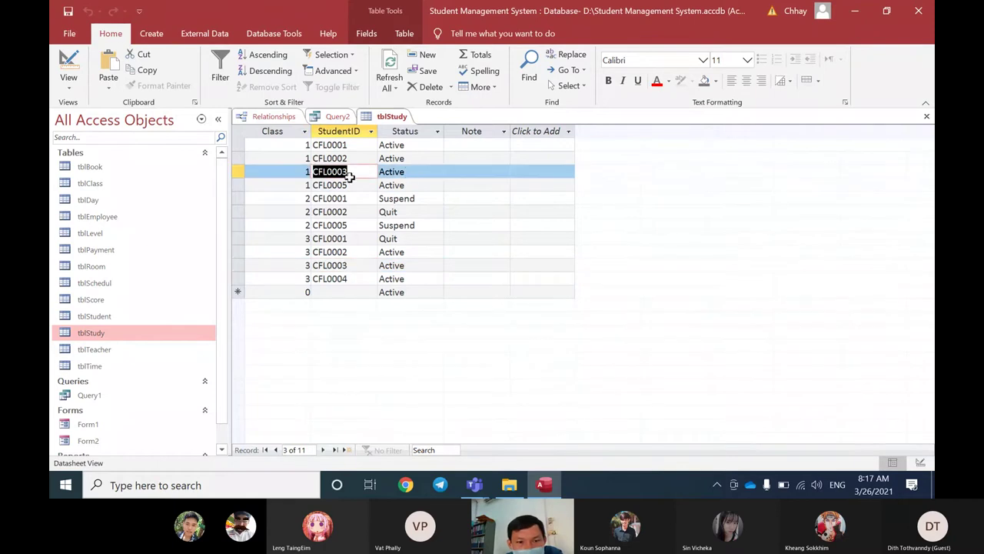
pyautogui.click(412, 170)
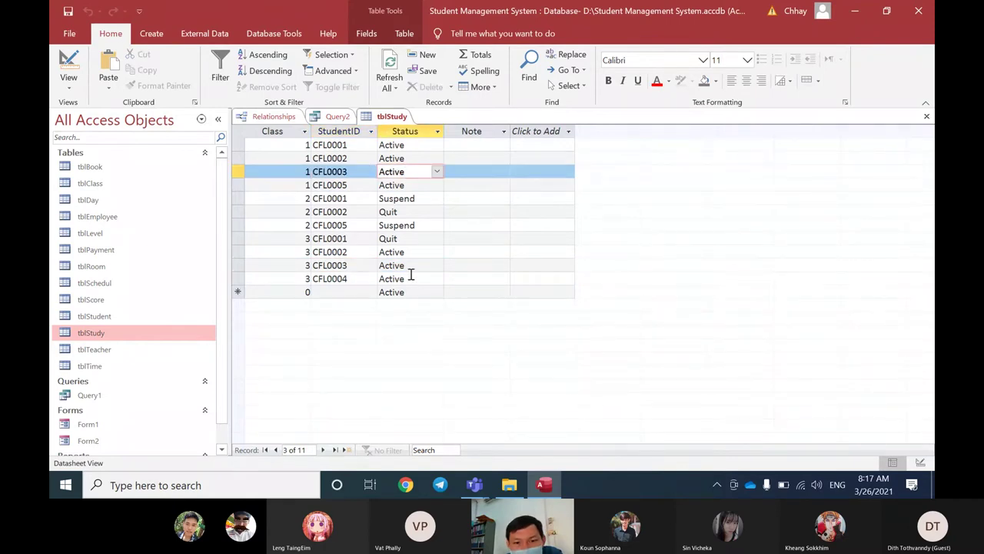
pyautogui.click(412, 266)
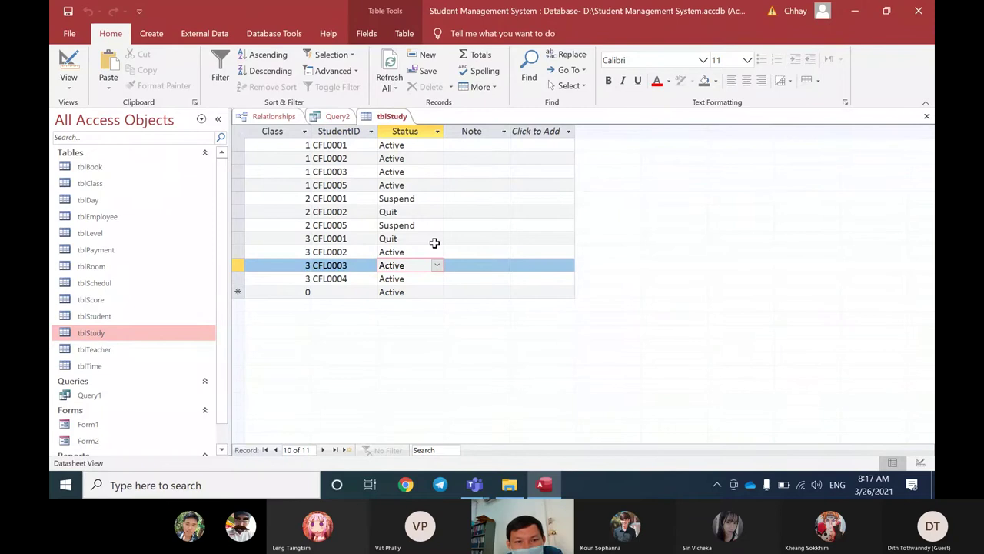
pyautogui.click(423, 171)
pyautogui.click(436, 171)
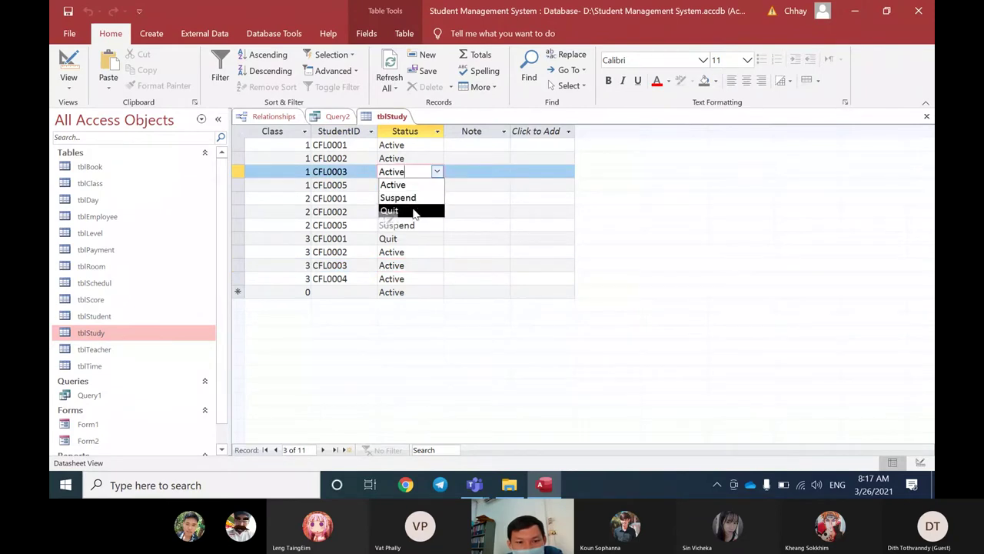
pyautogui.click(414, 211)
pyautogui.click(368, 268)
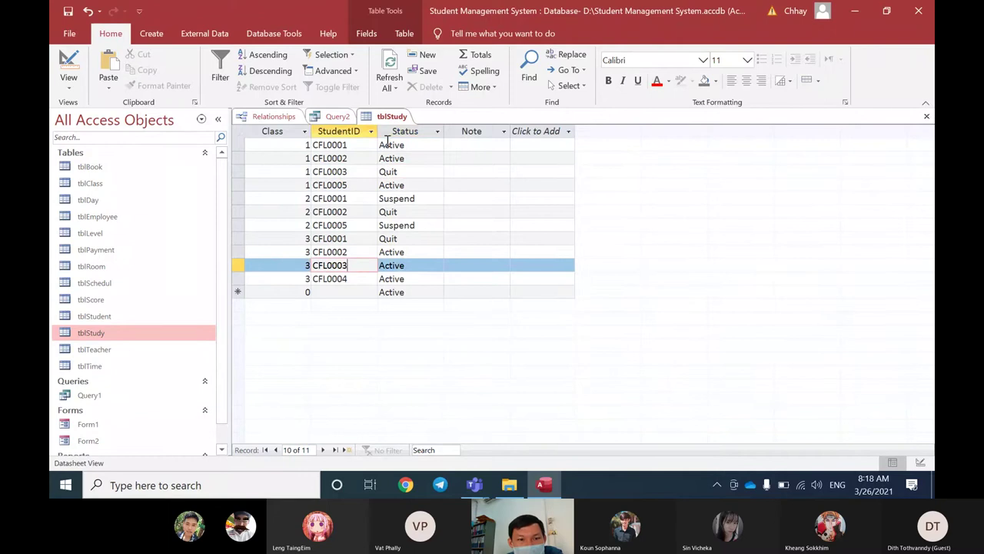
# Step: Refresh Query2 to confirm only five Active payment rows remain, then return to tblStudy
pyautogui.click(339, 117)
pyautogui.click(381, 85)
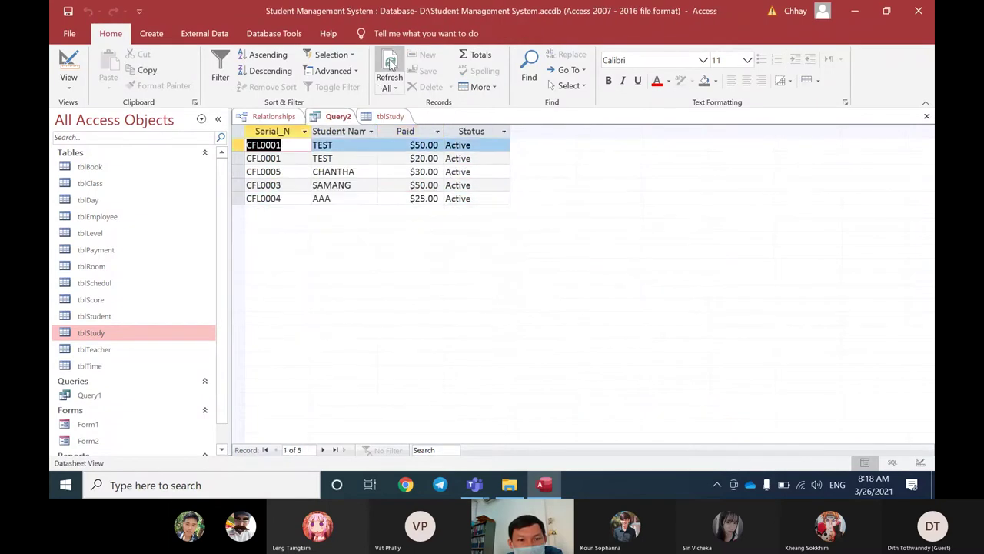
pyautogui.click(346, 172)
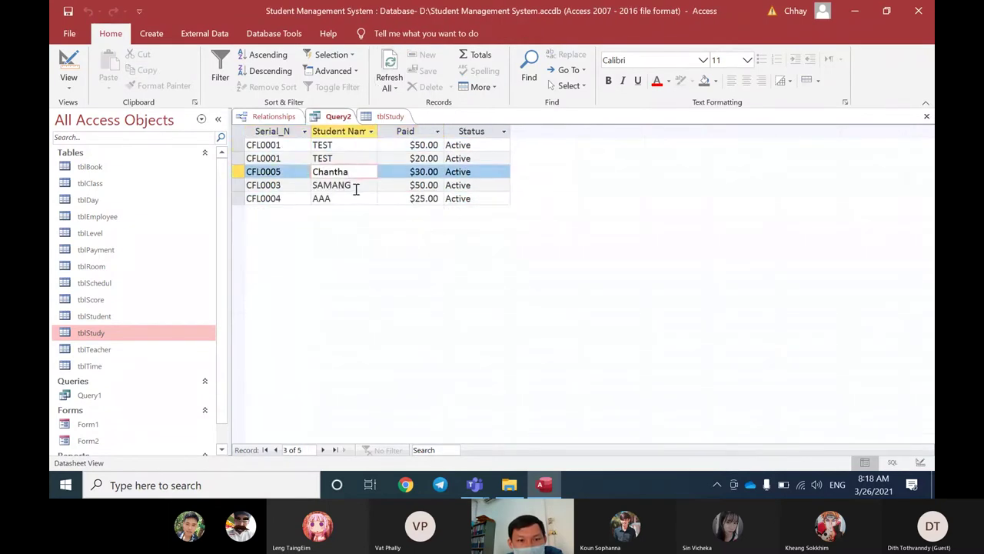
pyautogui.click(352, 187)
pyautogui.click(283, 189)
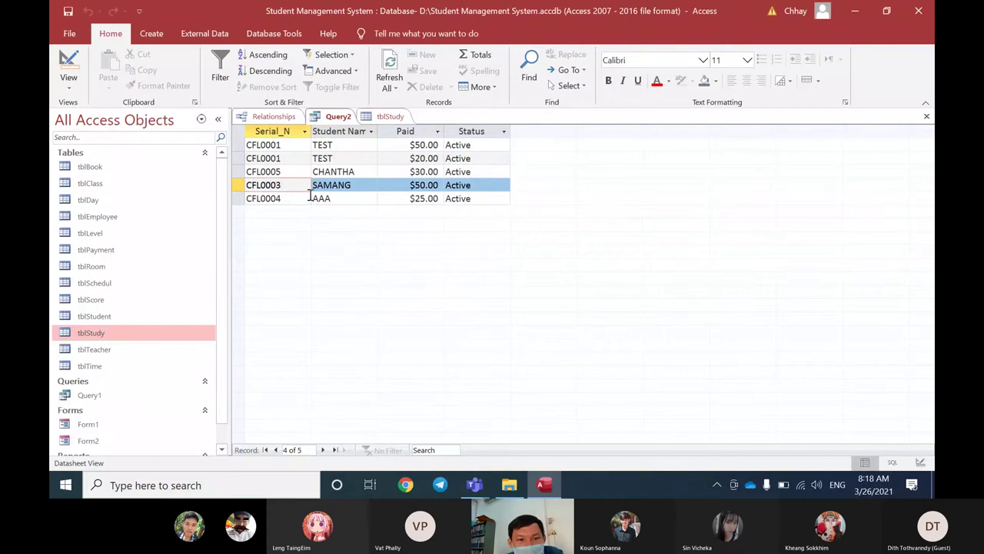
pyautogui.click(389, 116)
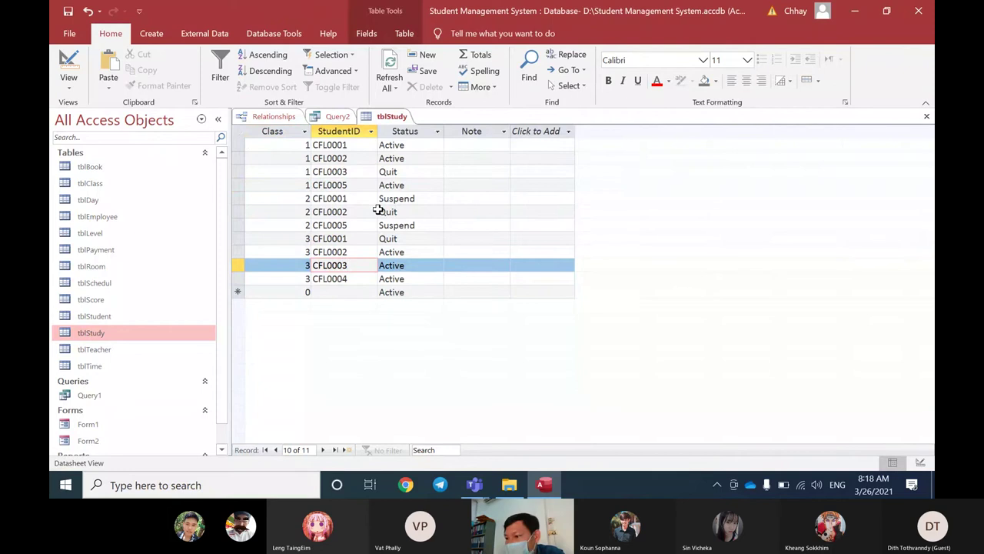
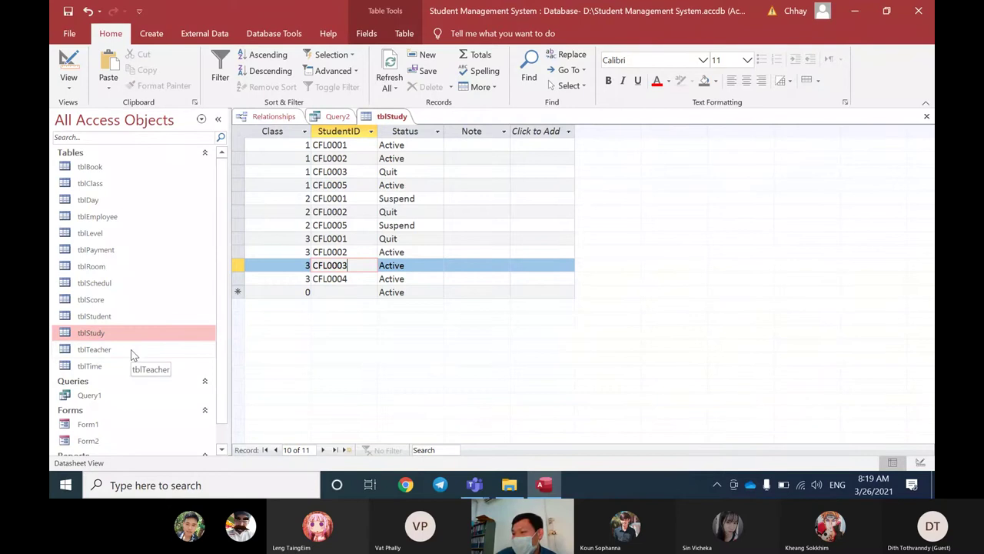
# Step: Glance at the network connections, then select the four class 1 records in tblStudy
pyautogui.click(797, 484)
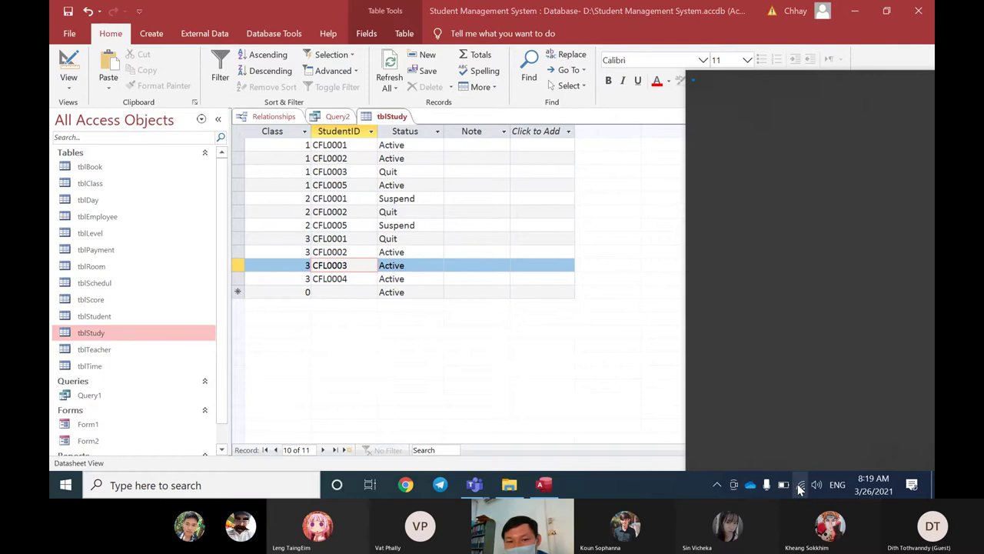
pyautogui.click(440, 349)
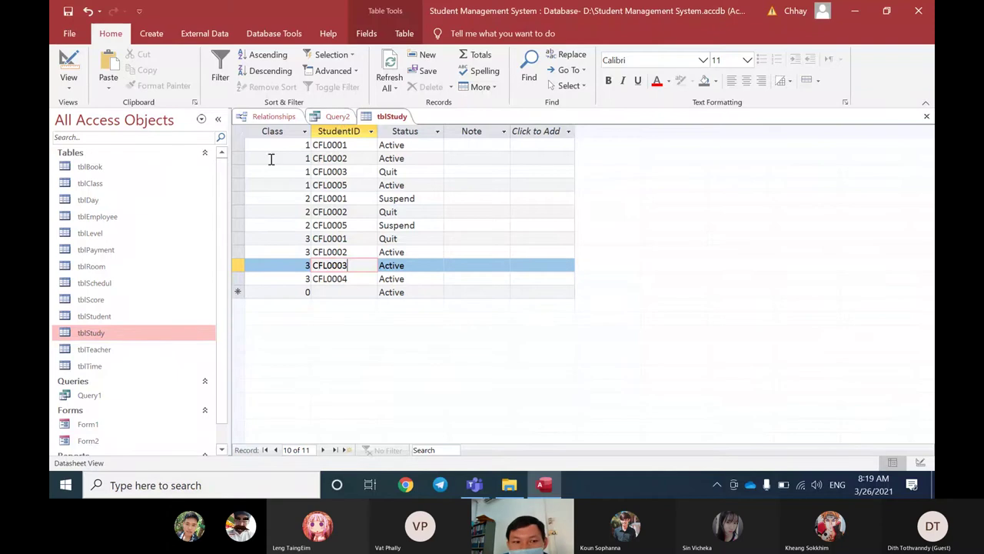
pyautogui.click(241, 149)
pyautogui.moveTo(241, 149); pyautogui.dragTo(228, 185)
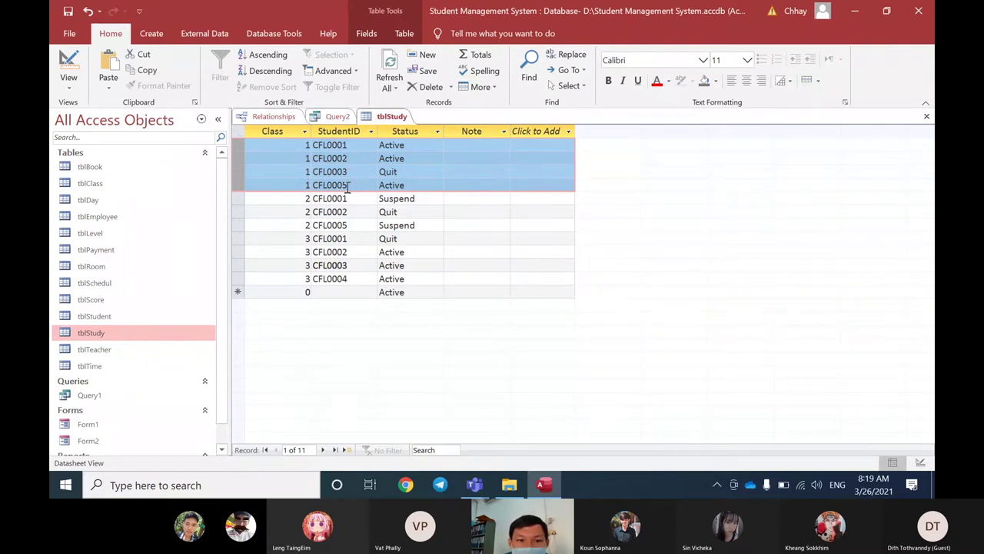
pyautogui.click(352, 173)
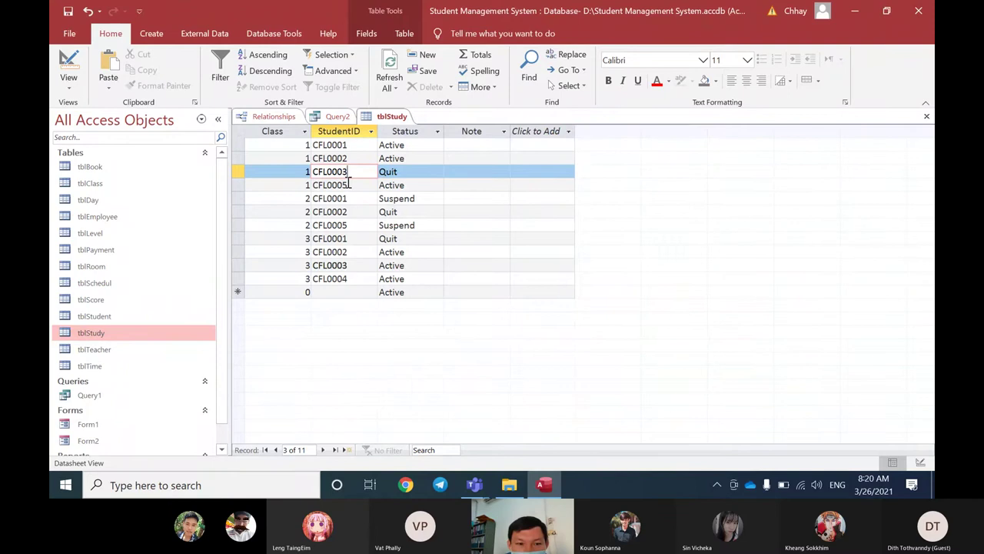
# Step: Step through tblStudy records to the sixth, Quit-status row, then show Query2's results
pyautogui.click(347, 158)
pyautogui.click(352, 145)
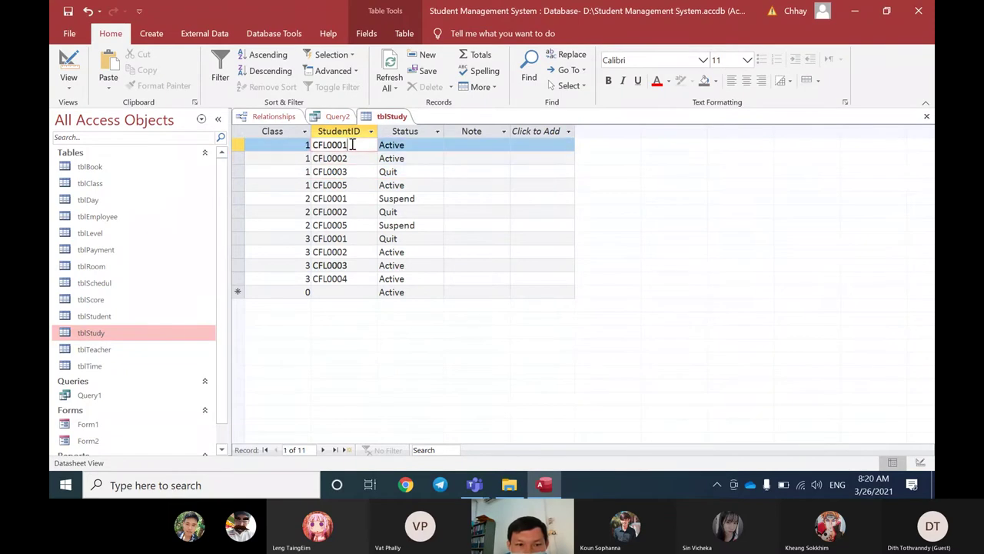
pyautogui.click(347, 172)
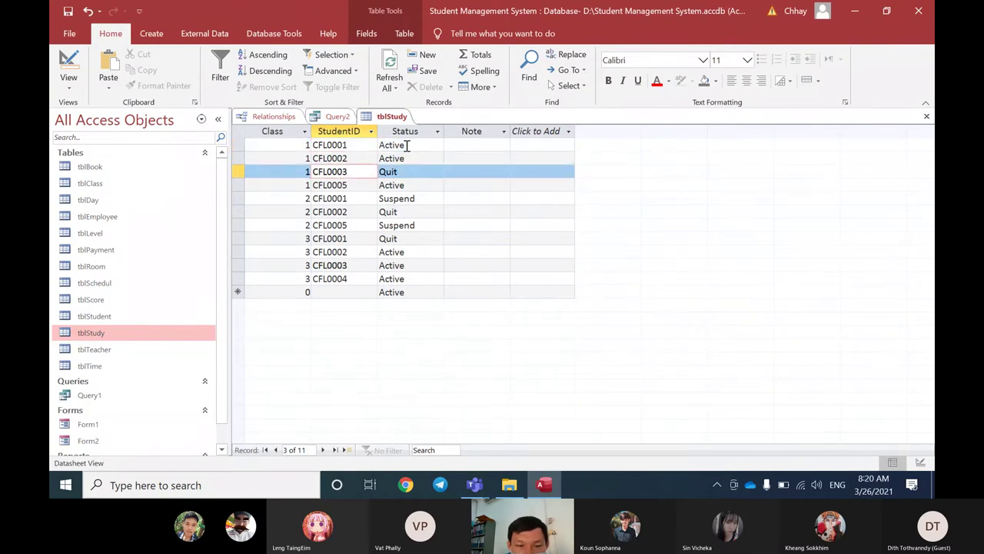
pyautogui.click(357, 212)
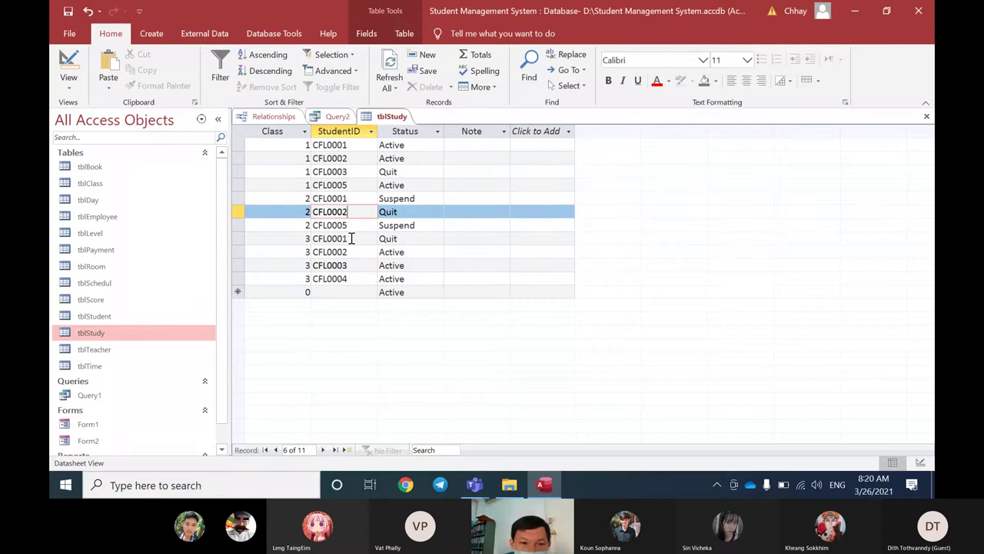
pyautogui.click(338, 116)
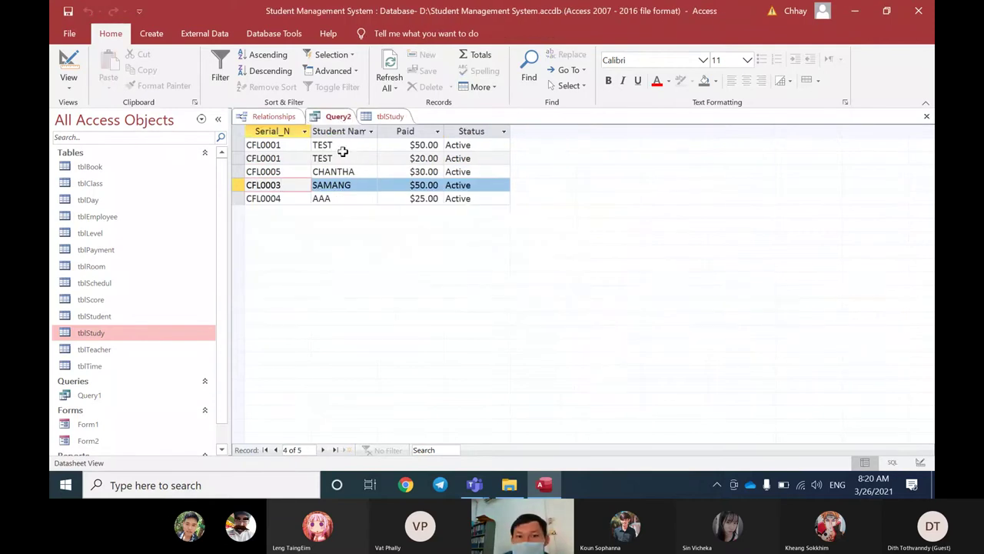
# Step: Step through the Status values of Query2's first three records
pyautogui.click(477, 145)
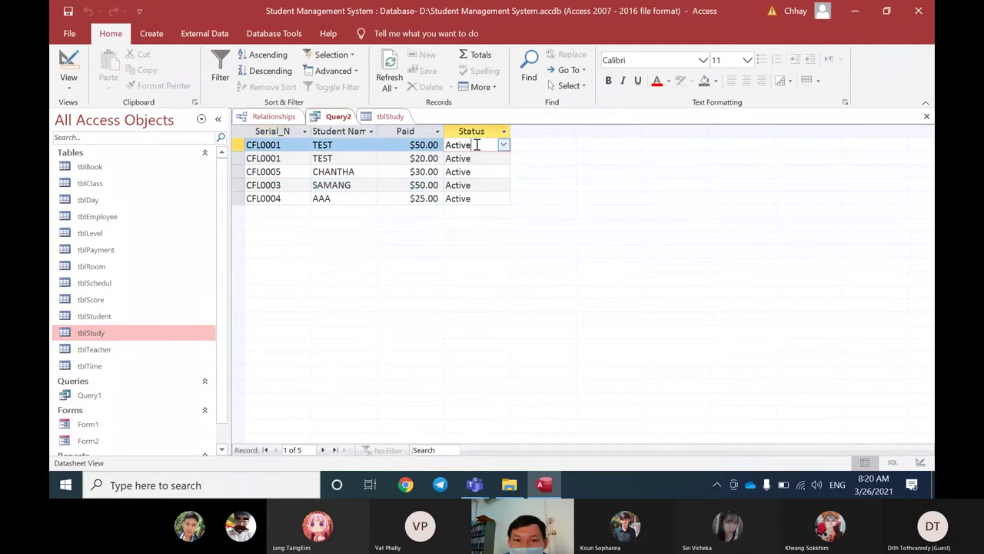
pyautogui.click(478, 159)
pyautogui.click(471, 170)
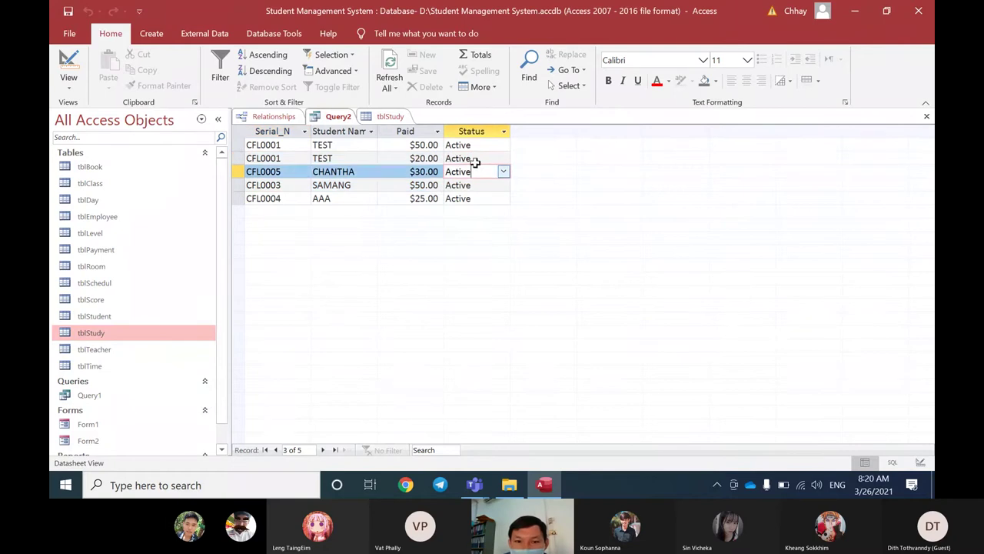
pyautogui.click(477, 160)
pyautogui.click(481, 146)
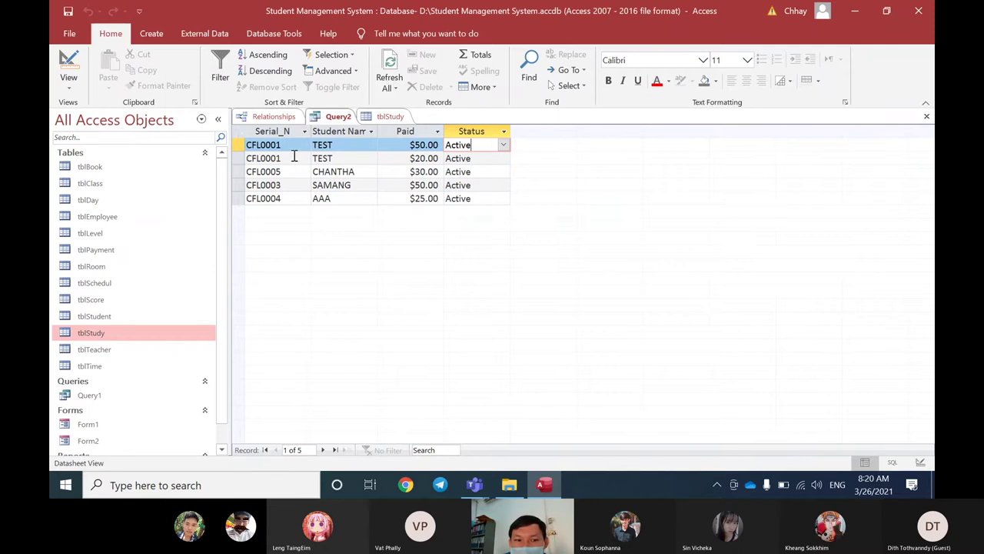
pyautogui.click(294, 157)
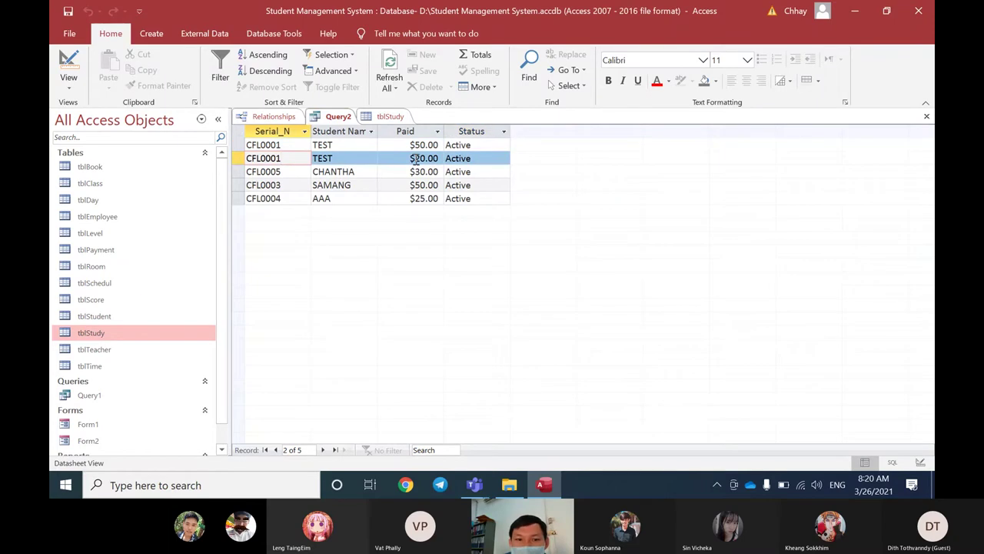
# Step: Change the first student's name to 'Test' and commit the edit
pyautogui.doubleClick(346, 146)
pyautogui.write('Test')
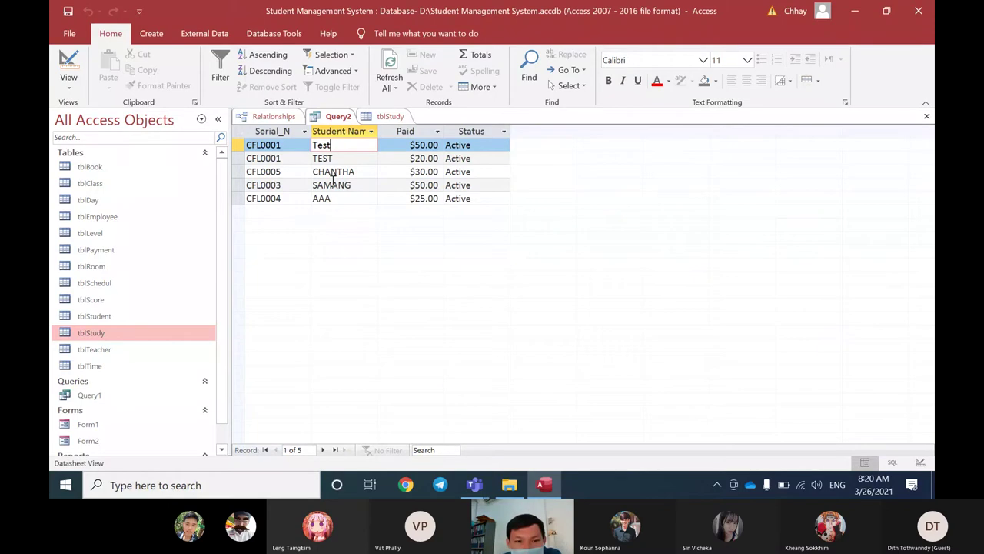
pyautogui.click(345, 157)
pyautogui.click(350, 146)
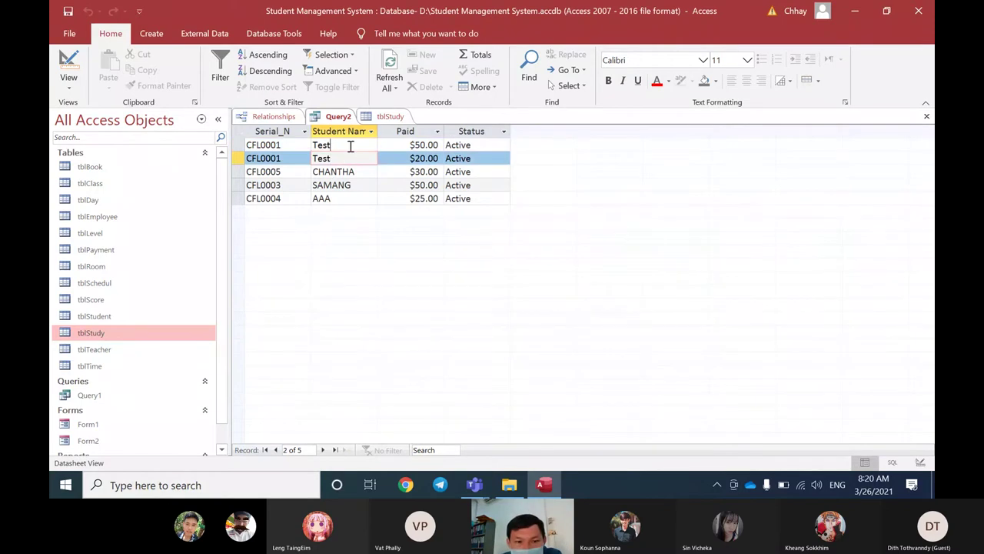
pyautogui.press('Down')
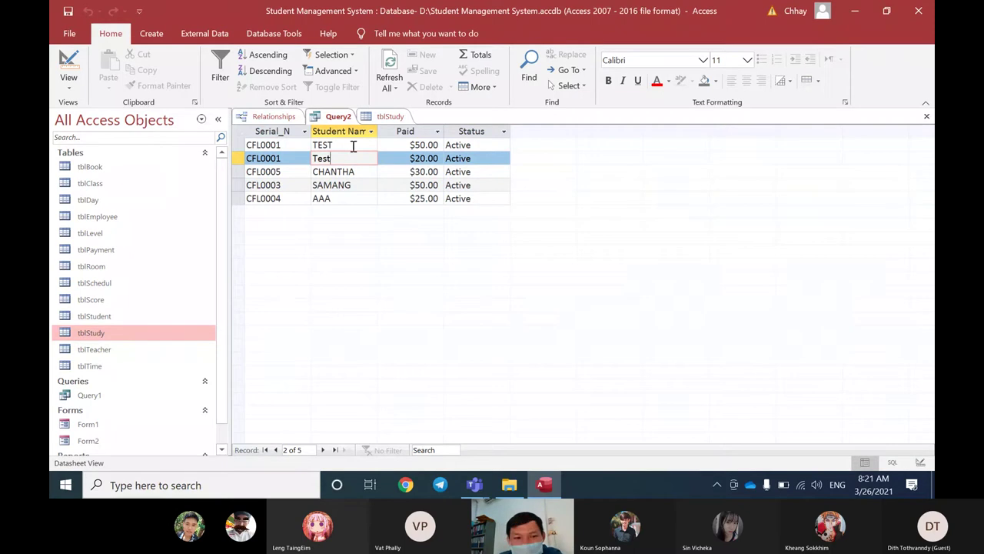
pyautogui.click(356, 171)
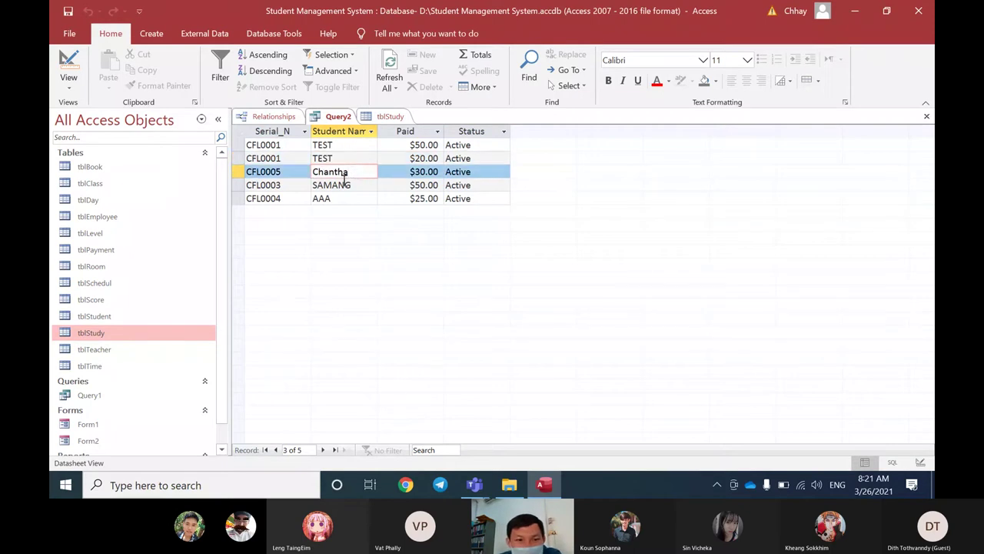
pyautogui.click(347, 160)
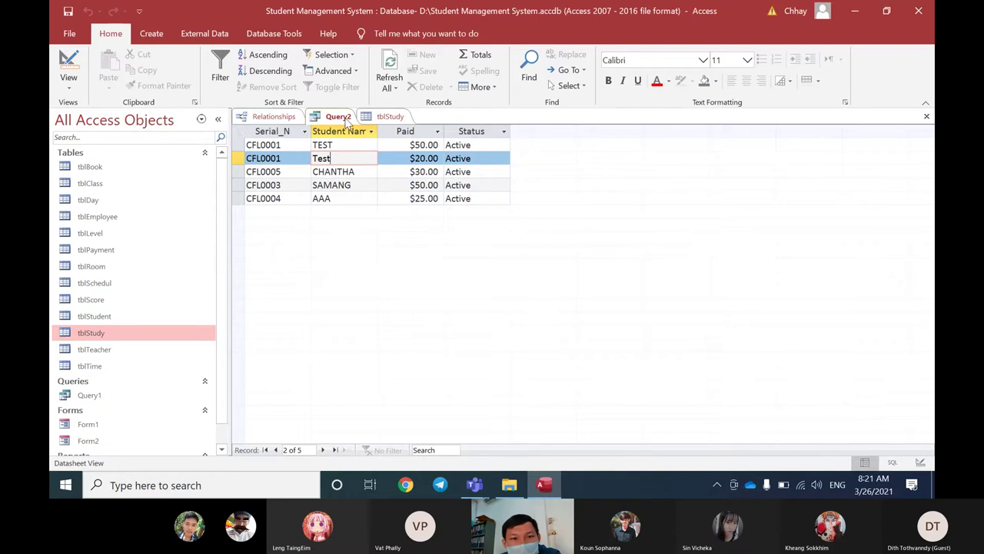
# Step: Open Query2 in Design View and shift the tblStudent and tblStudy field lists left
pyautogui.rightClick(344, 120)
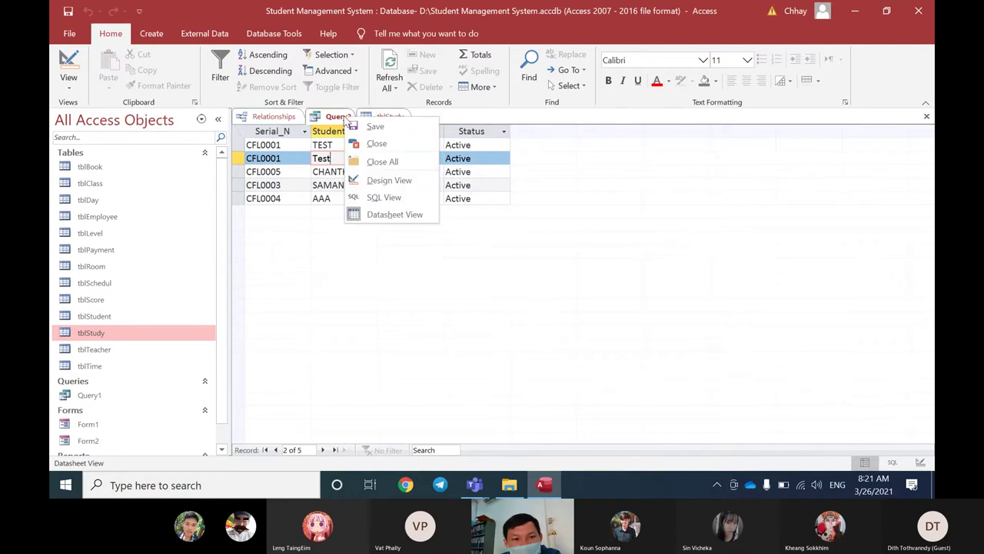
pyautogui.click(384, 180)
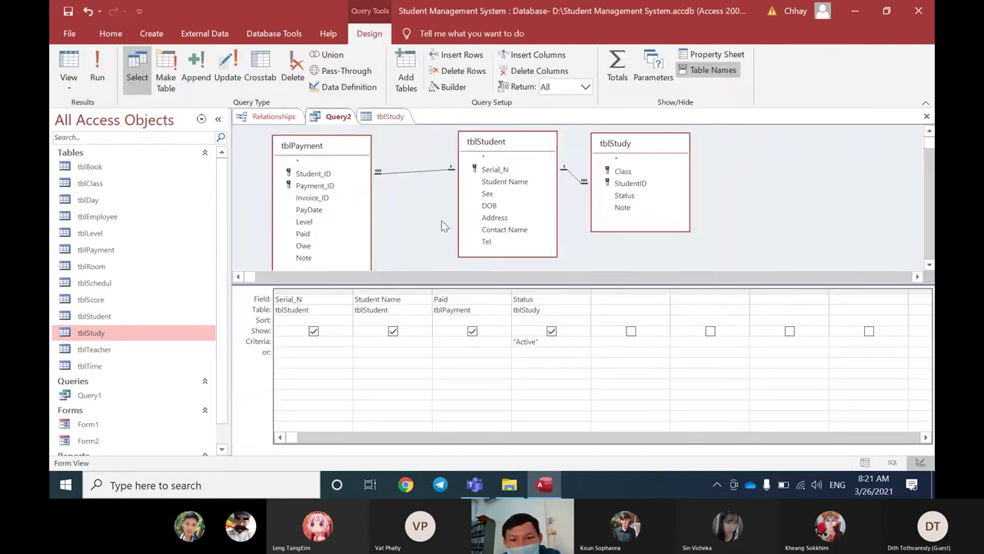
pyautogui.moveTo(486, 150); pyautogui.dragTo(455, 152)
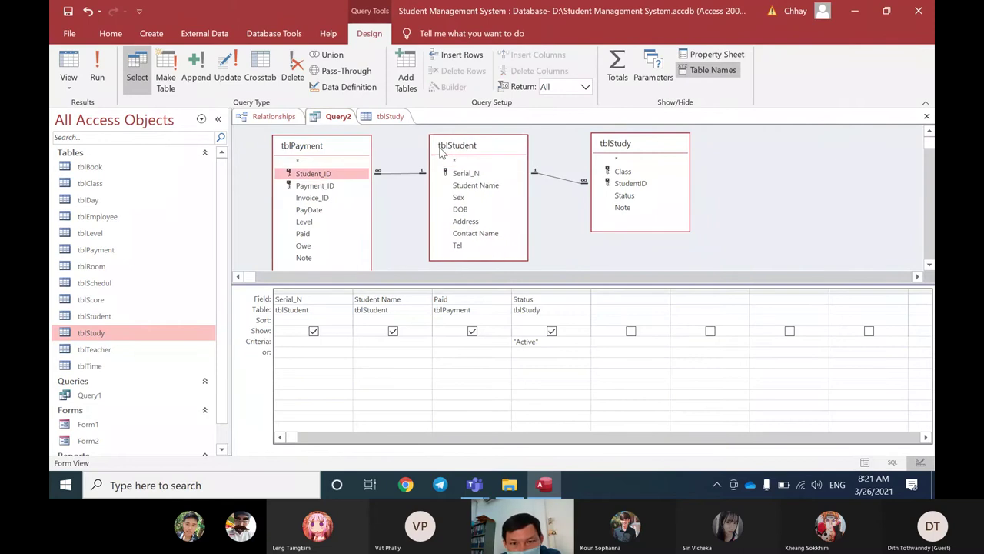
pyautogui.click(442, 149)
pyautogui.click(624, 195)
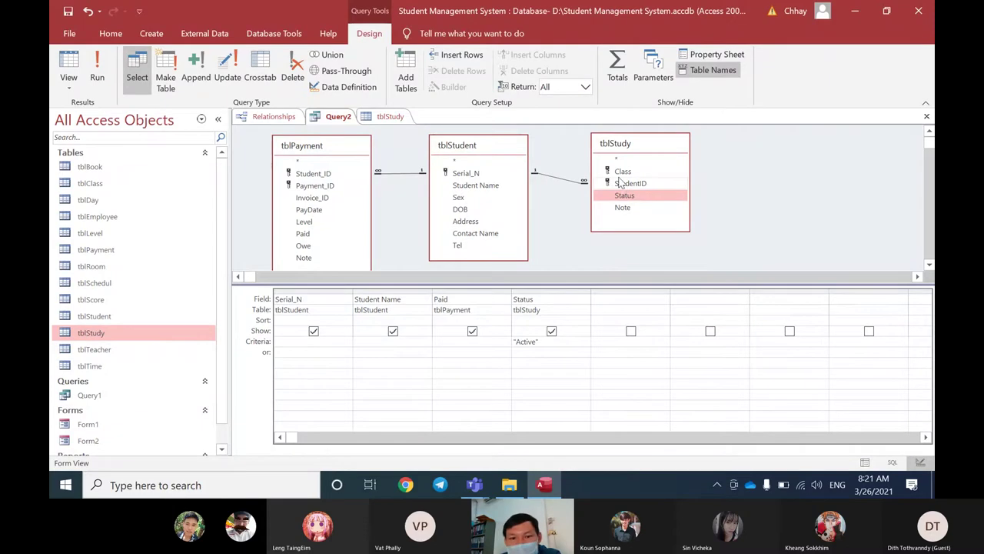
pyautogui.moveTo(618, 150); pyautogui.dragTo(607, 159)
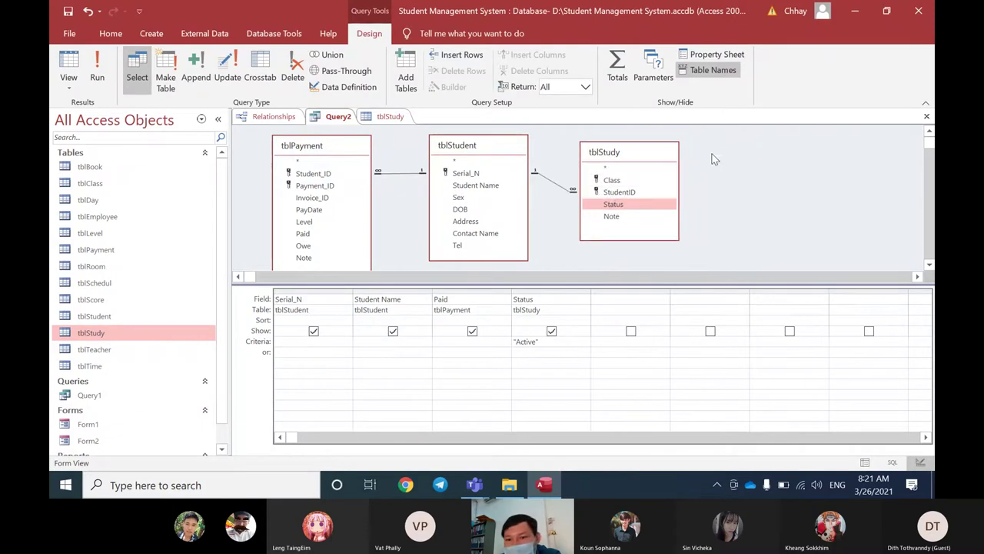
# Step: Run Query2 to view its results, then return to Design View
pyautogui.rightClick(712, 159)
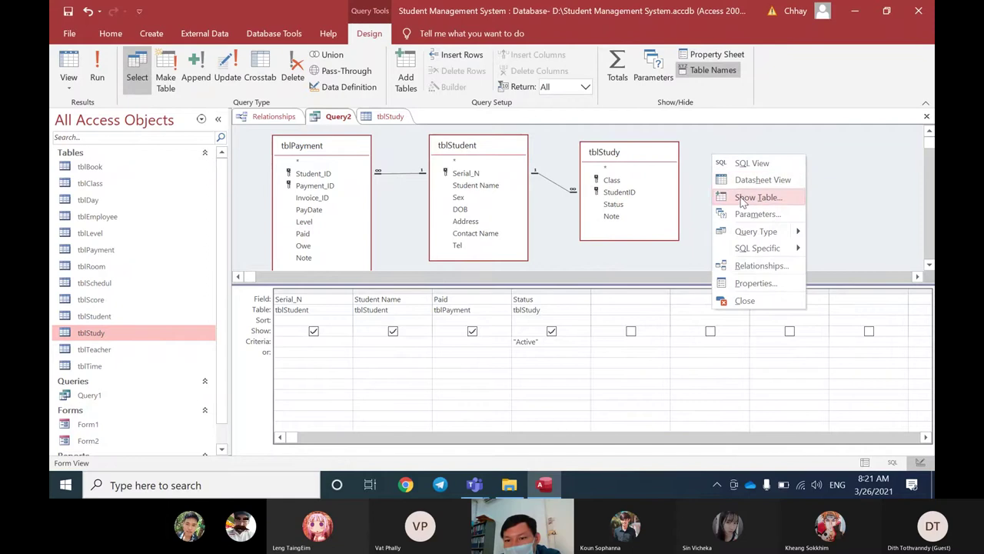
pyautogui.click(743, 180)
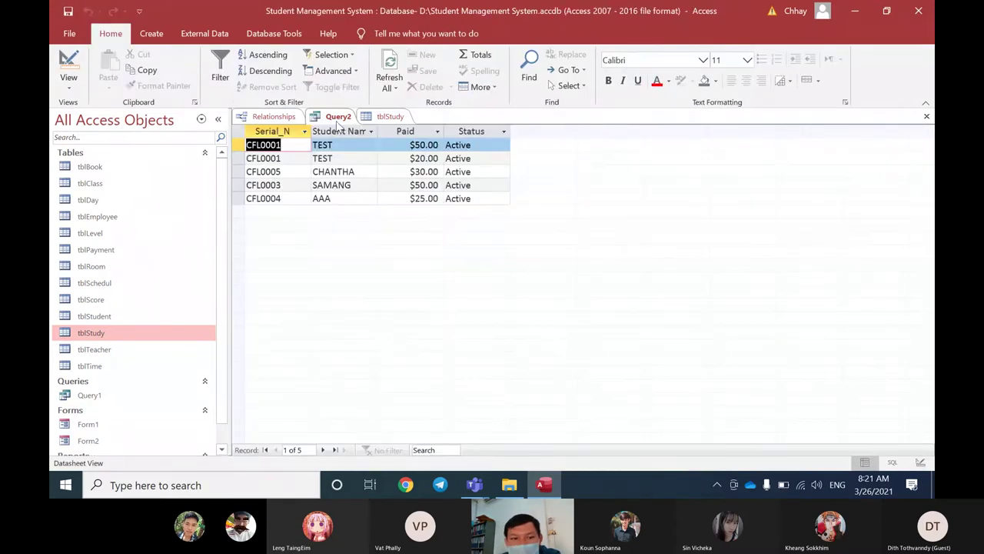
pyautogui.rightClick(338, 123)
pyautogui.click(371, 179)
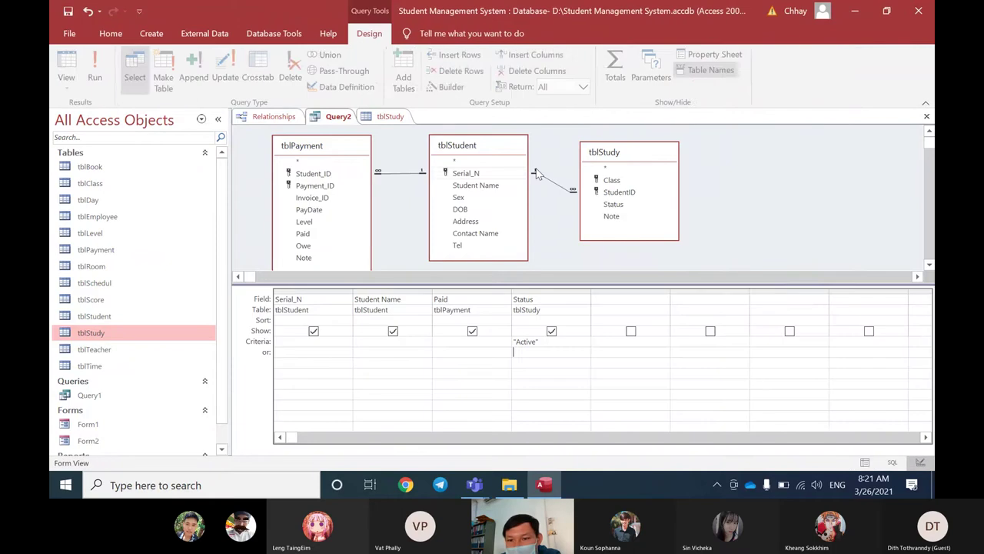
# Step: Add tblClass to Query2 and drag its Room field into the fifth grid column
pyautogui.rightClick(718, 152)
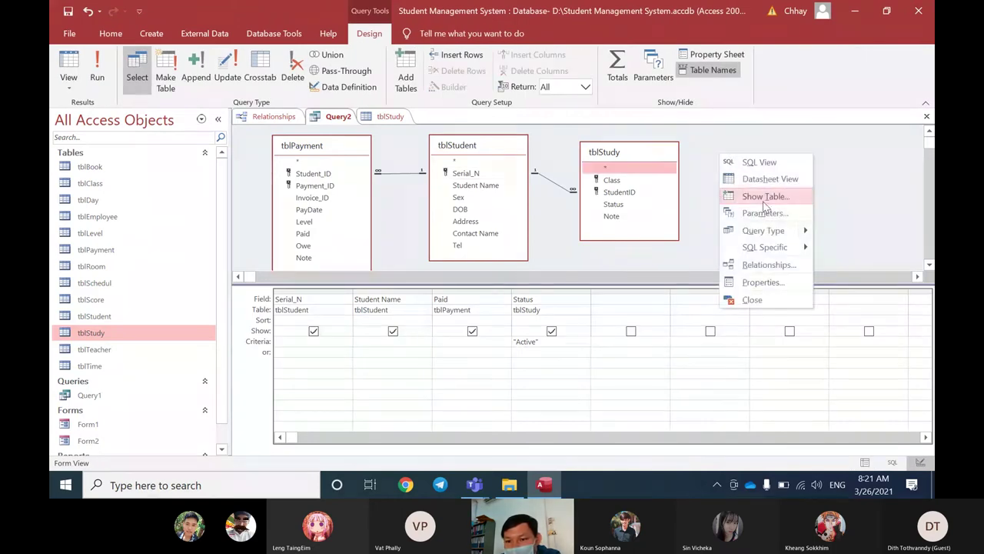
pyautogui.click(764, 200)
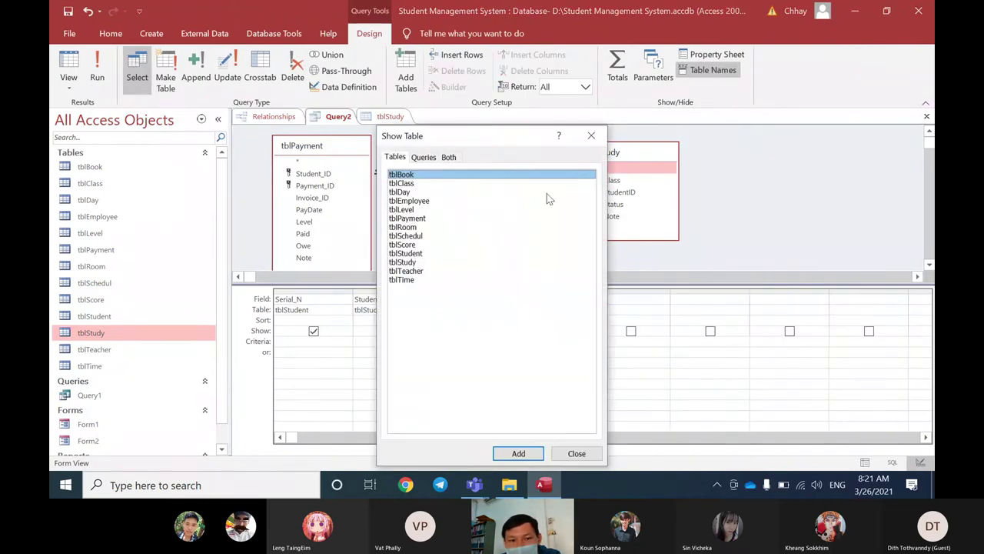
pyautogui.click(412, 186)
pyautogui.doubleClick(412, 185)
pyautogui.click(591, 135)
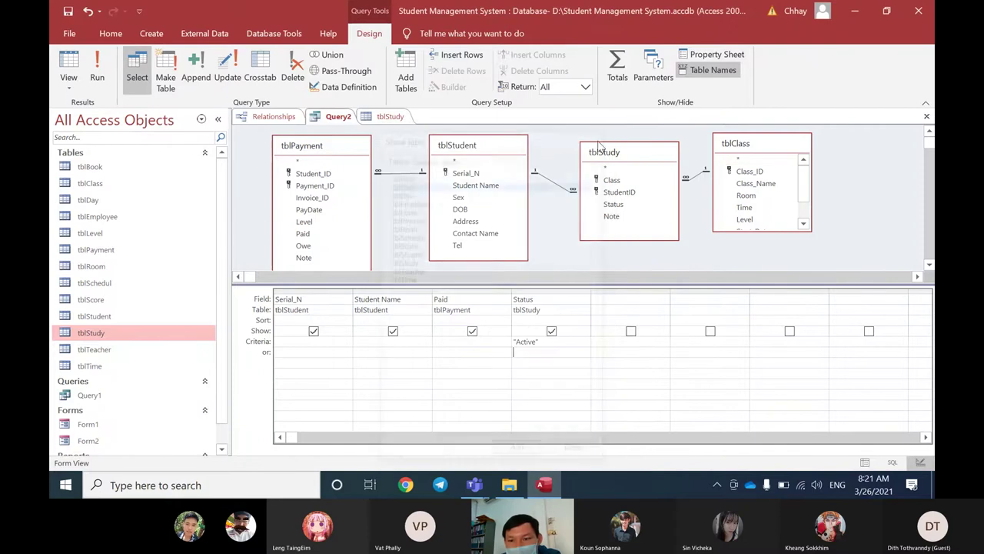
pyautogui.moveTo(757, 202); pyautogui.dragTo(632, 307)
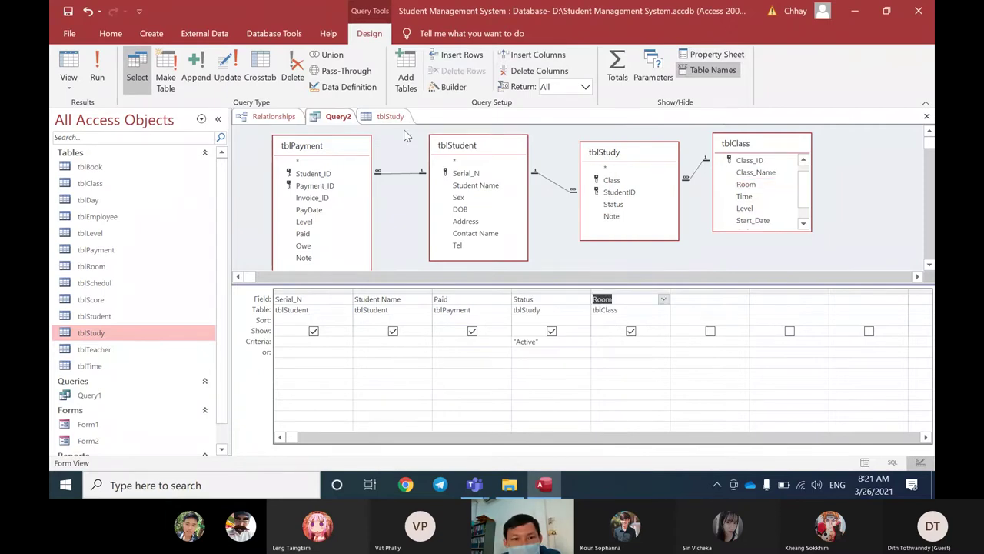
pyautogui.rightClick(360, 118)
pyautogui.click(369, 214)
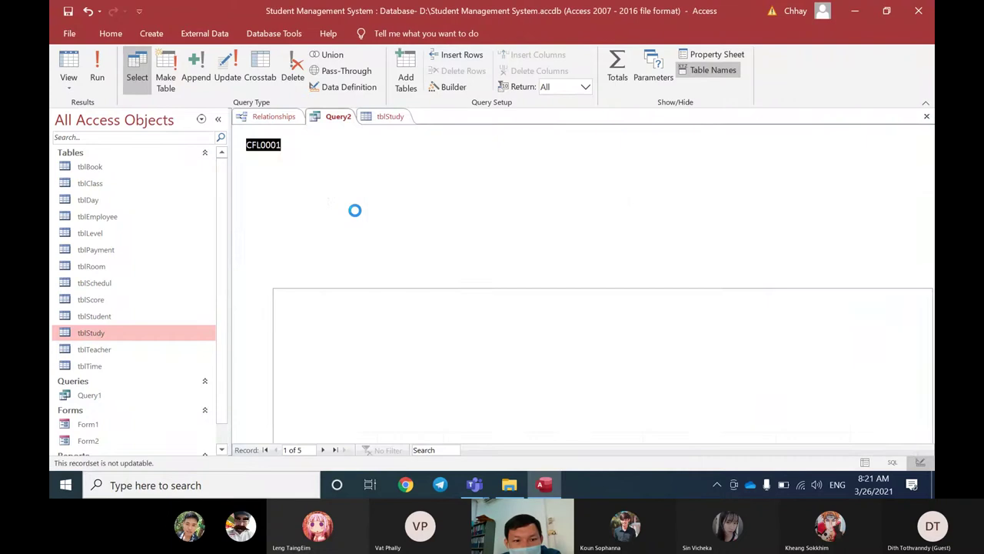
pyautogui.click(541, 145)
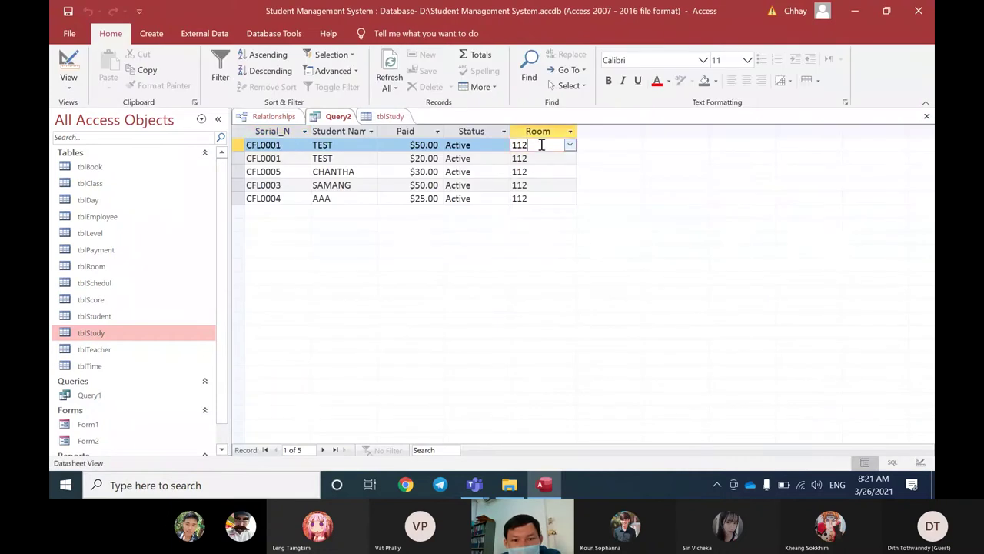
pyautogui.click(540, 158)
pyautogui.click(540, 172)
pyautogui.click(539, 185)
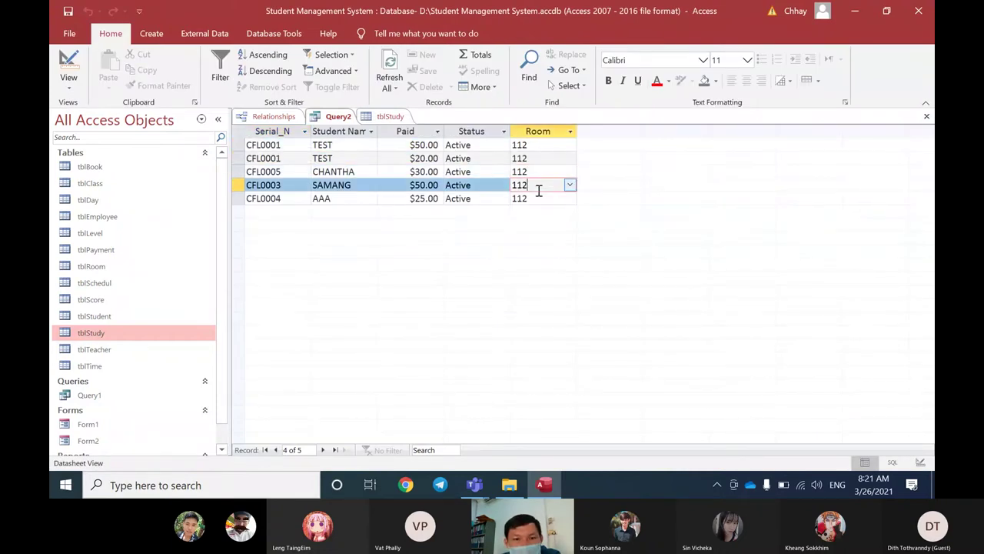
pyautogui.click(539, 198)
pyautogui.click(540, 185)
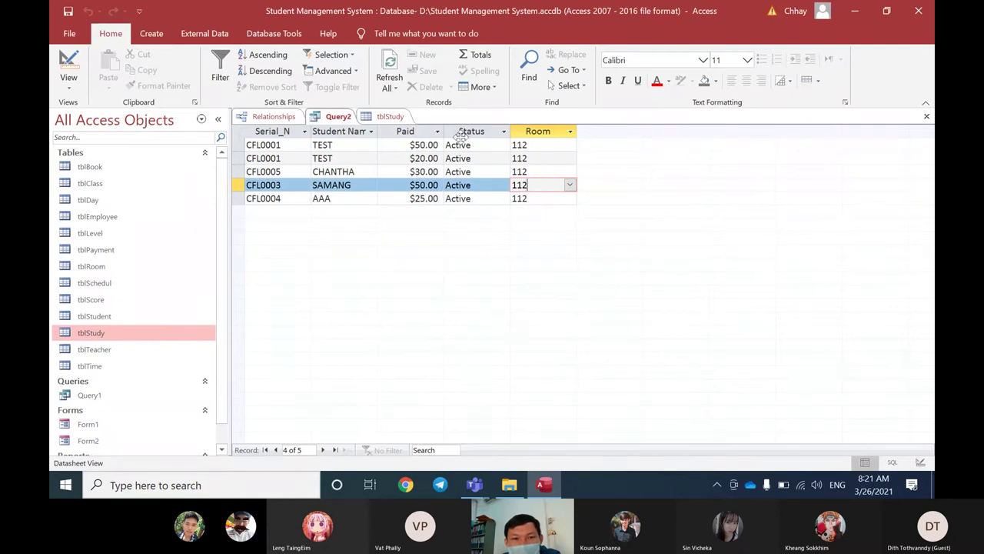
pyautogui.rightClick(336, 121)
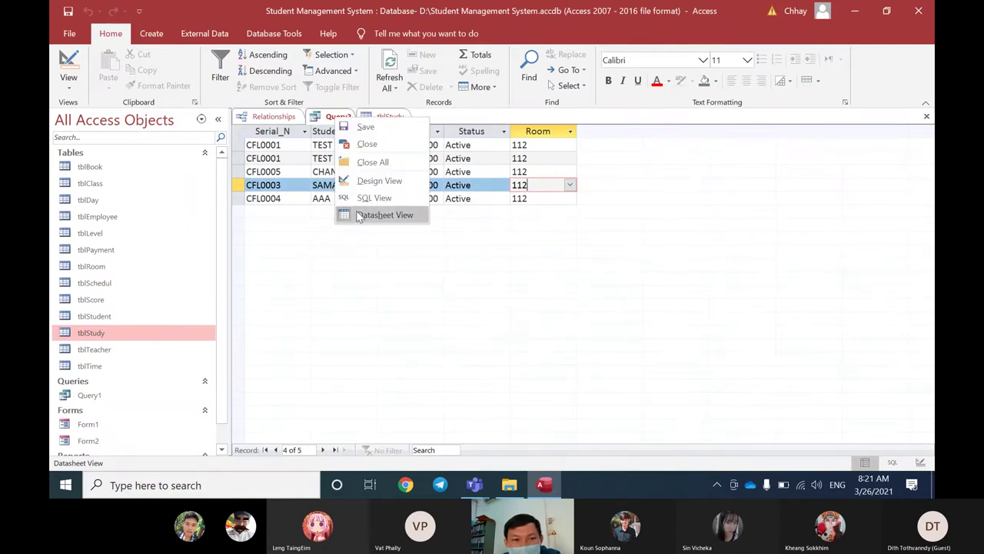
# Step: Add tblClass's Class_ID field to Query2 and rerun the query
pyautogui.click(364, 185)
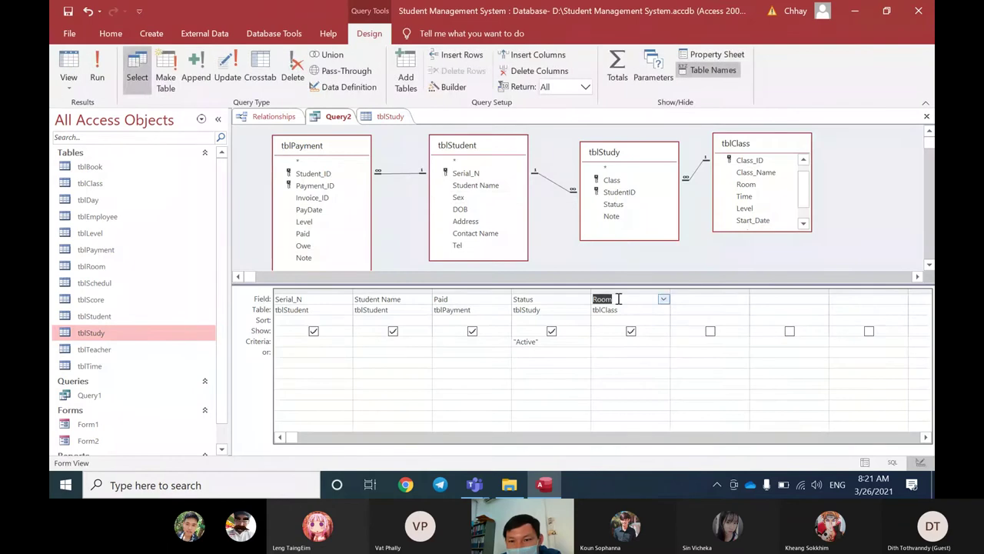
pyautogui.scroll(1, 742, 215)
pyautogui.doubleClick(749, 171)
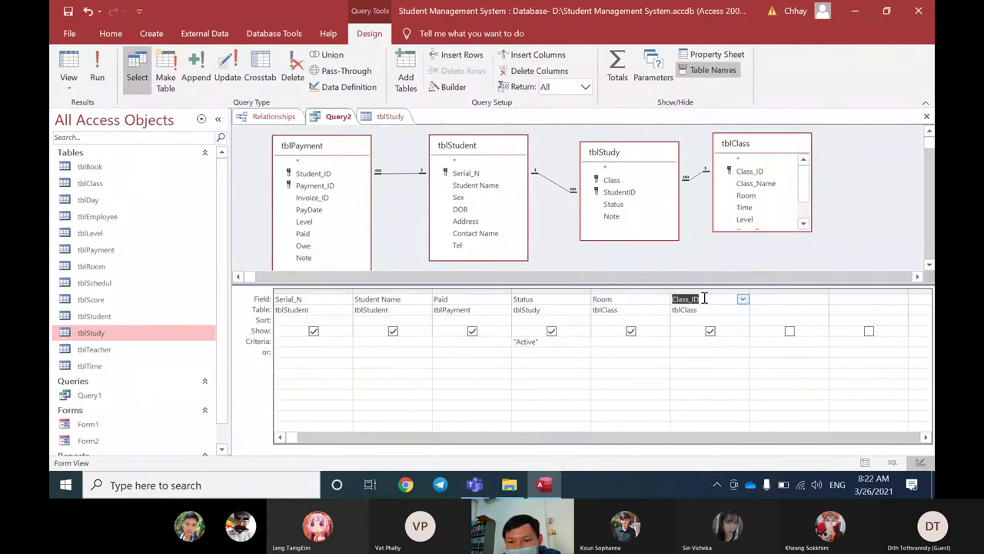
pyautogui.rightClick(339, 119)
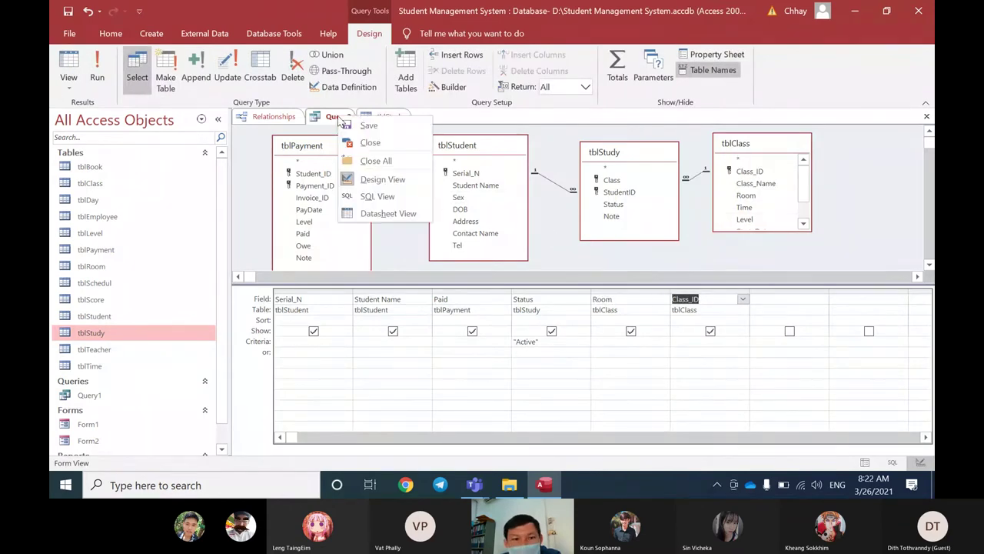
pyautogui.click(370, 214)
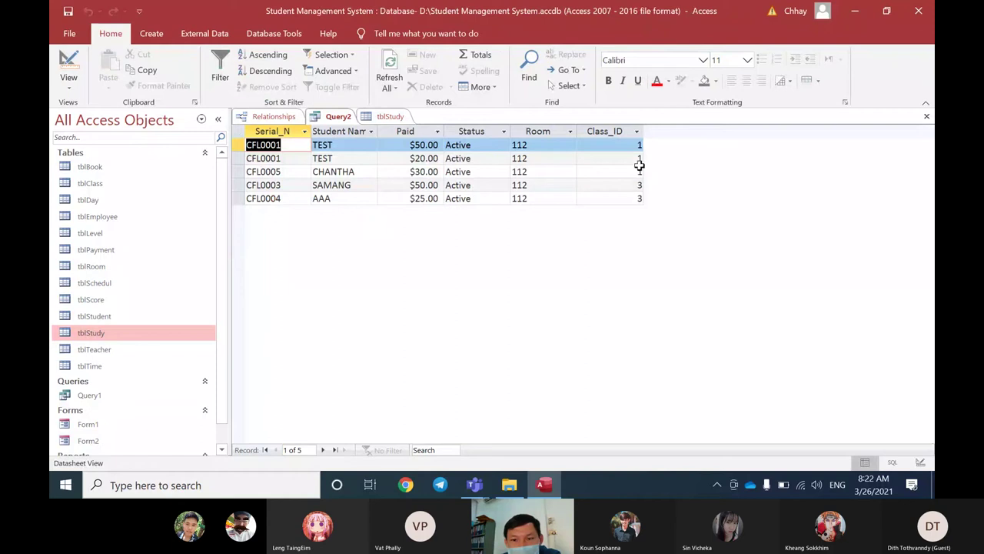
# Step: Review each record's Class_ID and Room values, ending on the last record
pyautogui.doubleClick(637, 146)
pyautogui.doubleClick(635, 159)
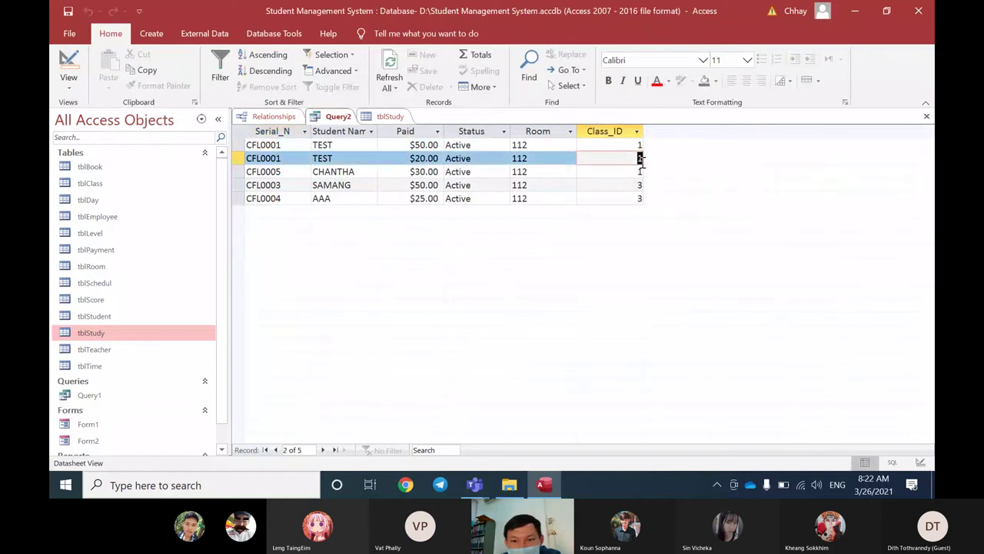
pyautogui.doubleClick(647, 174)
pyautogui.doubleClick(635, 185)
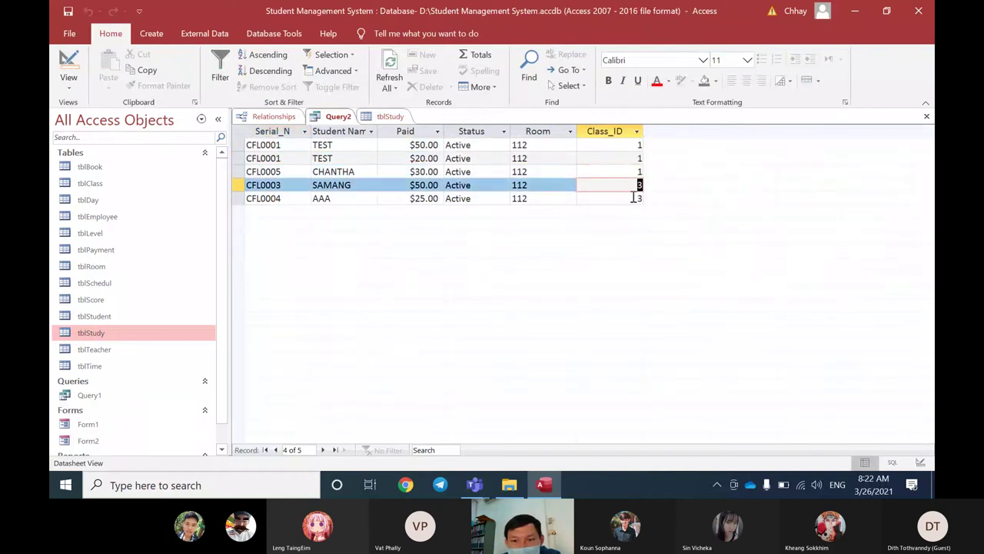
pyautogui.doubleClick(642, 199)
pyautogui.click(552, 185)
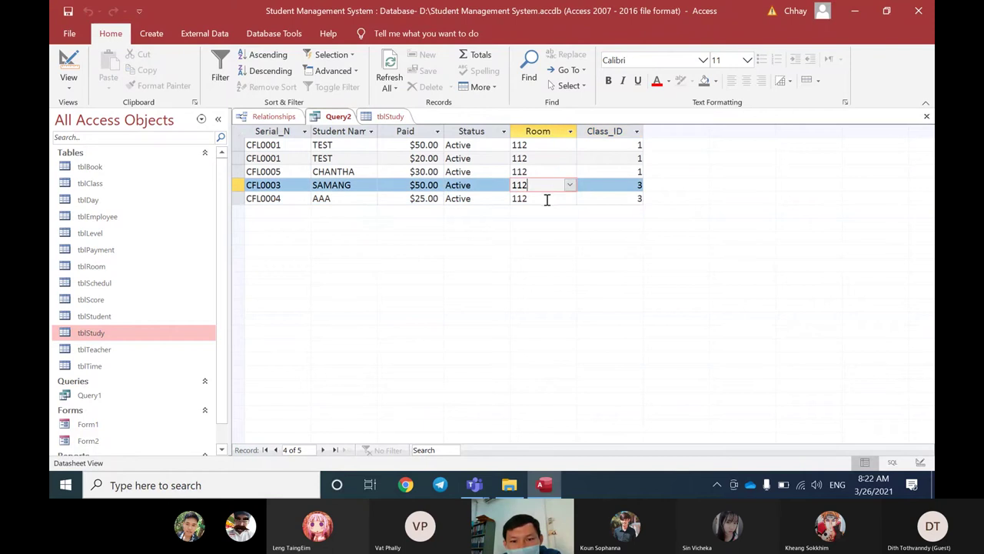
pyautogui.click(547, 198)
pyautogui.click(608, 185)
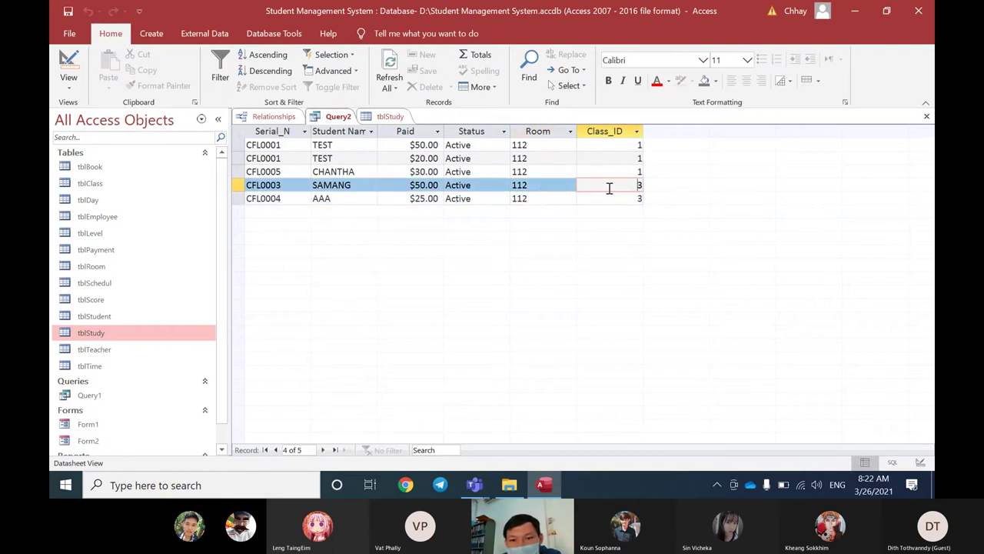
pyautogui.click(541, 187)
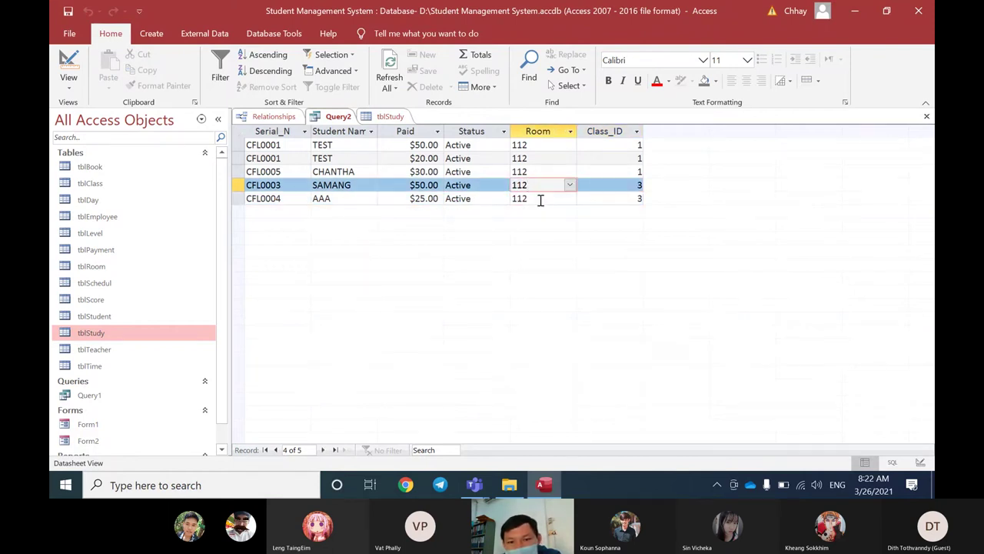
pyautogui.click(638, 189)
pyautogui.press('Down')
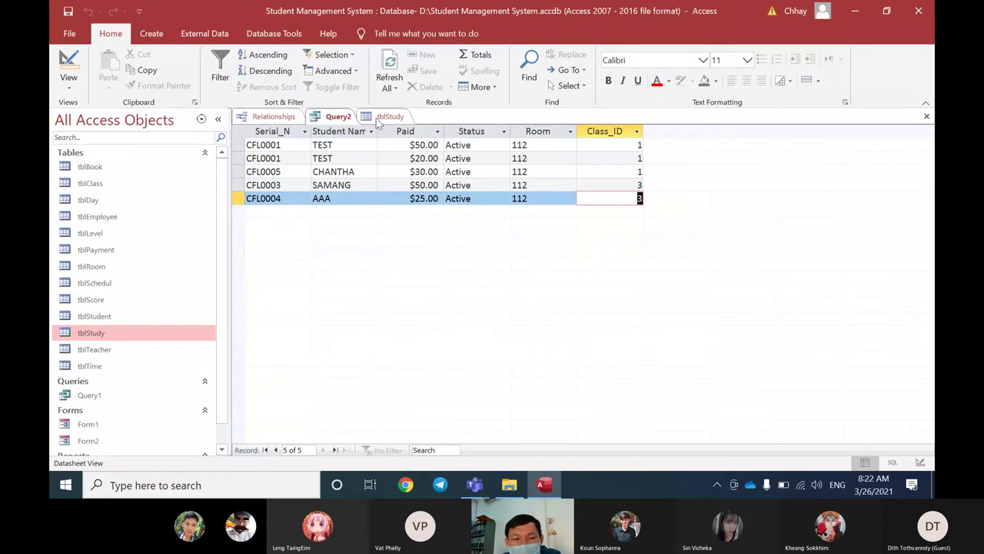
pyautogui.rightClick(331, 118)
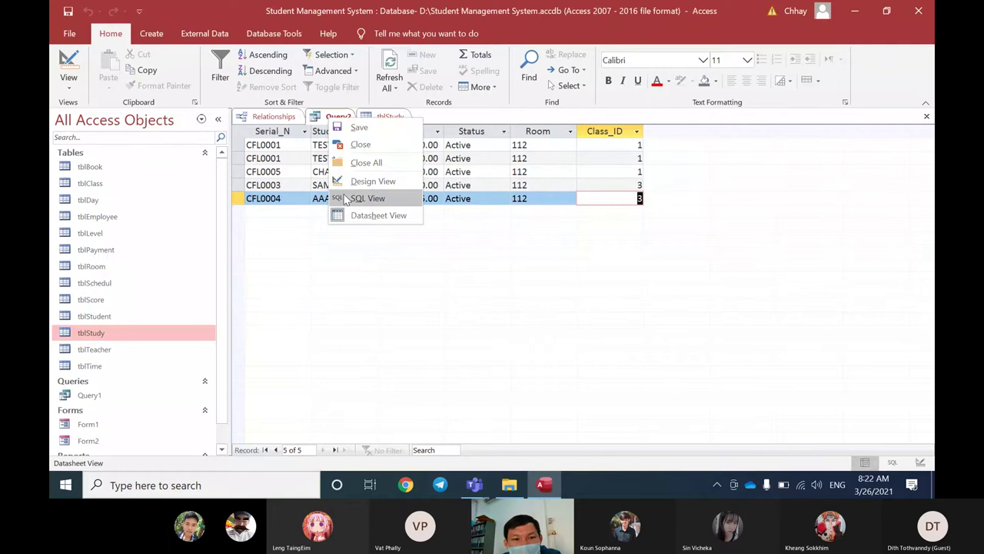
# Step: Back in Design View, remove tblStudy and shift the tblClass and tblStudent lists left
pyautogui.click(372, 181)
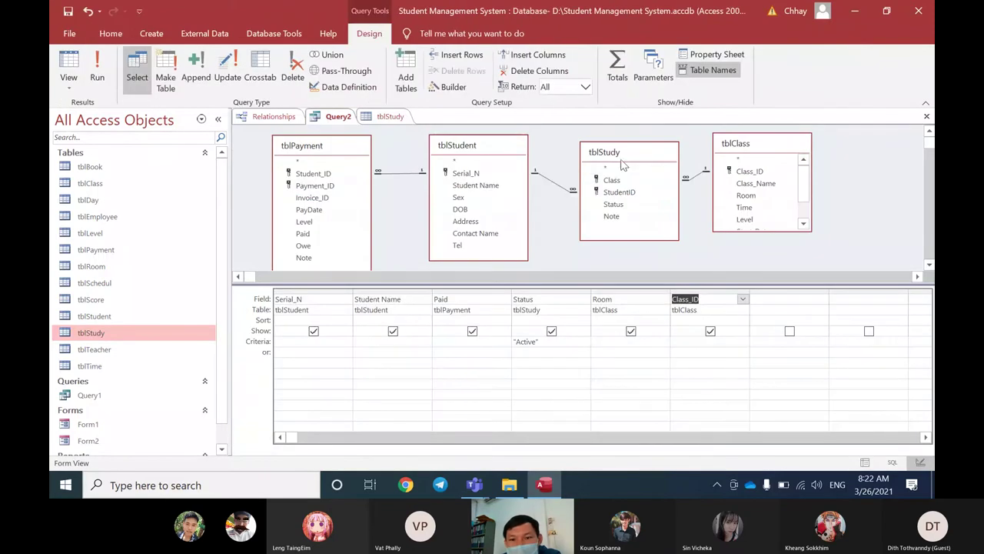
pyautogui.moveTo(624, 163); pyautogui.dragTo(617, 161)
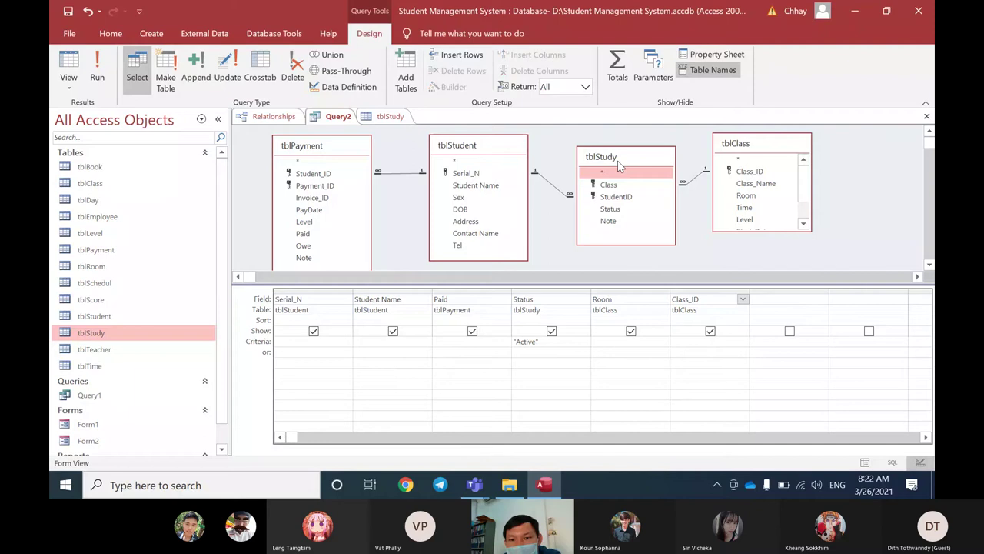
pyautogui.press('Delete')
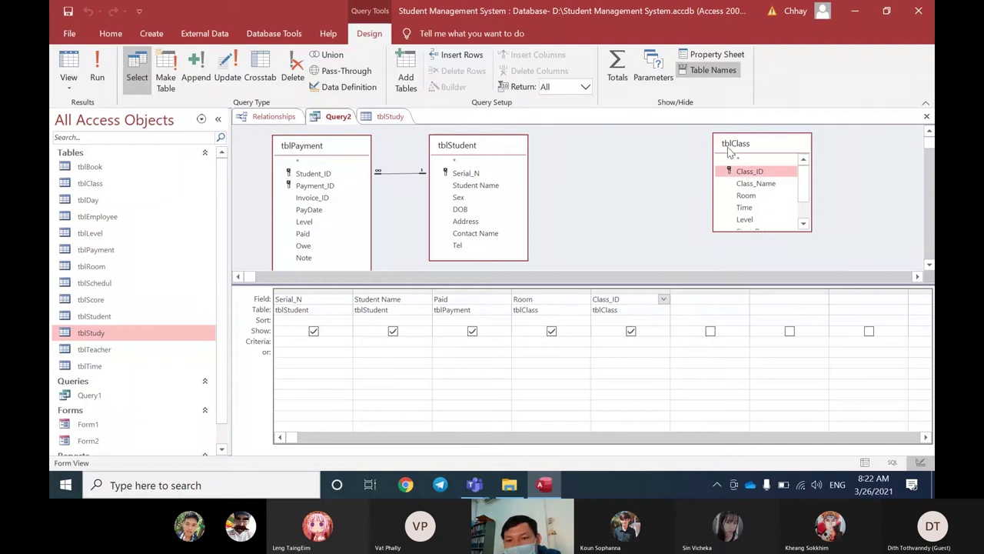
pyautogui.moveTo(730, 152); pyautogui.dragTo(698, 159)
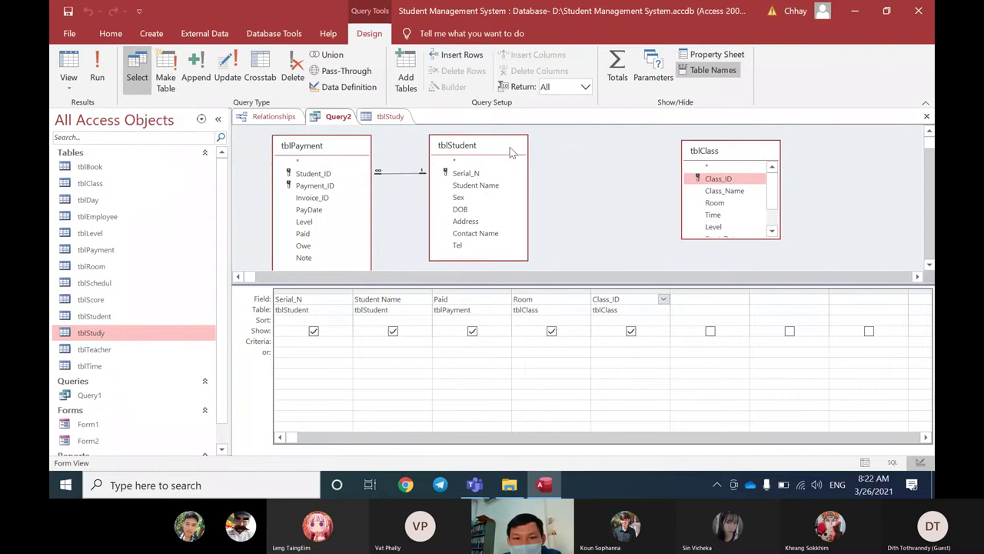
pyautogui.moveTo(511, 149); pyautogui.dragTo(496, 149)
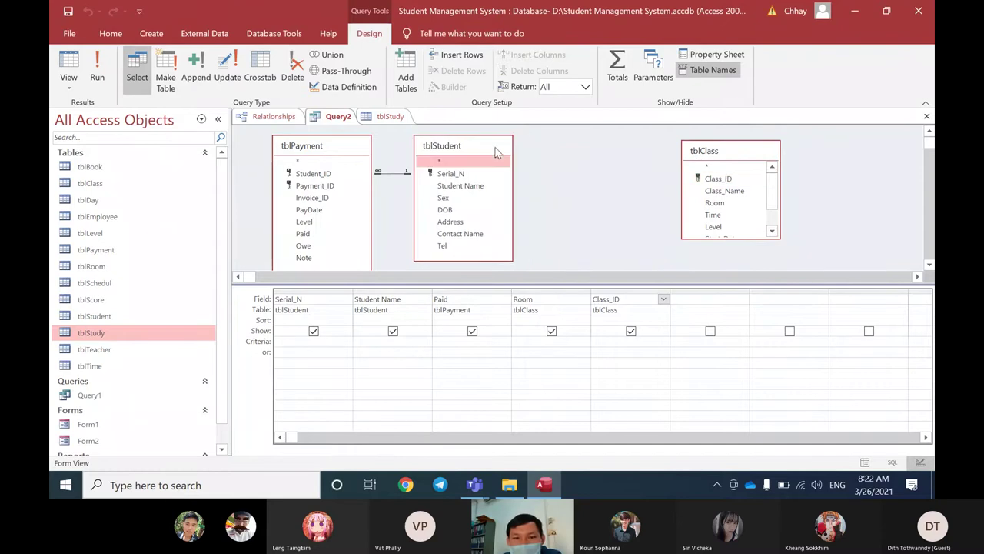
# Step: Add tblStudy back to Query2 through the Show Table dialog
pyautogui.rightClick(582, 157)
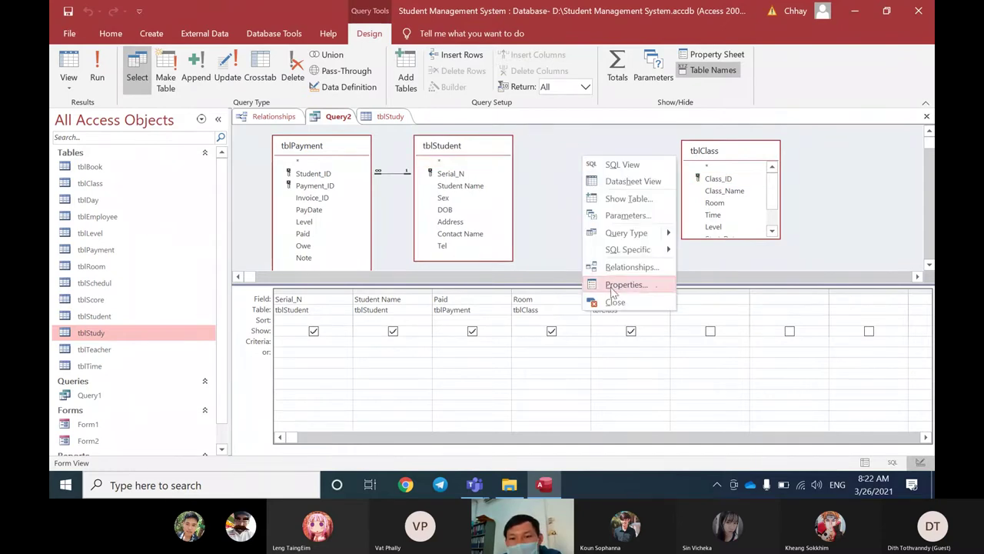
pyautogui.click(602, 198)
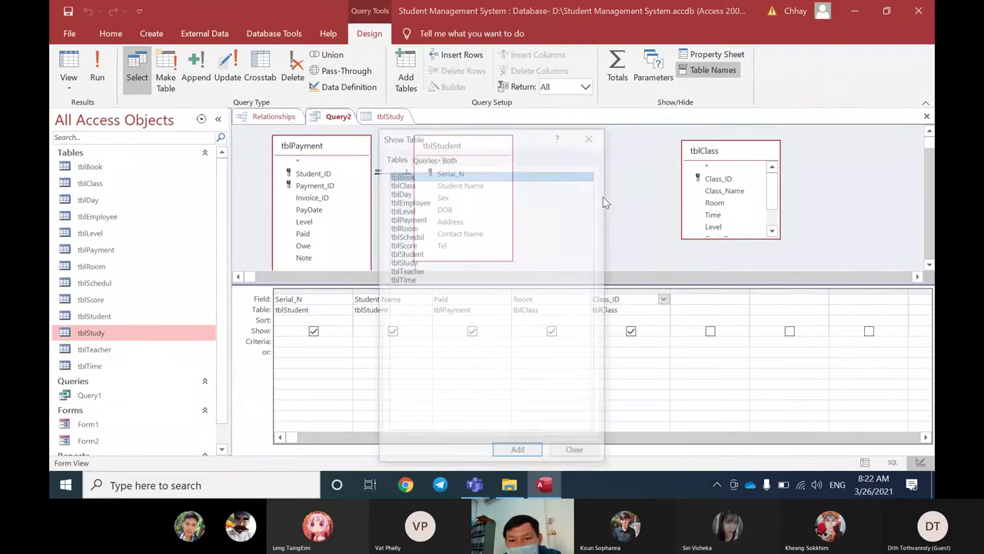
pyautogui.click(411, 247)
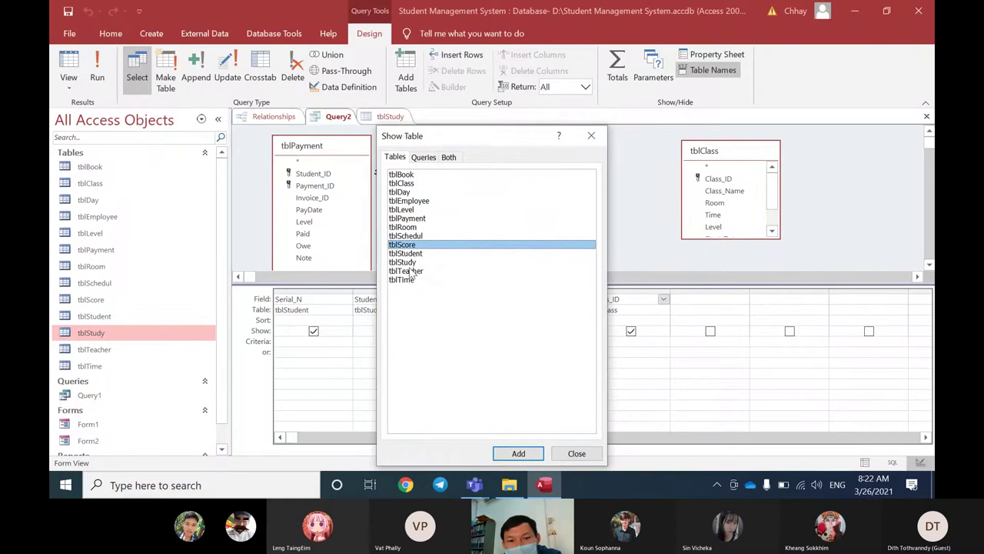
pyautogui.click(411, 263)
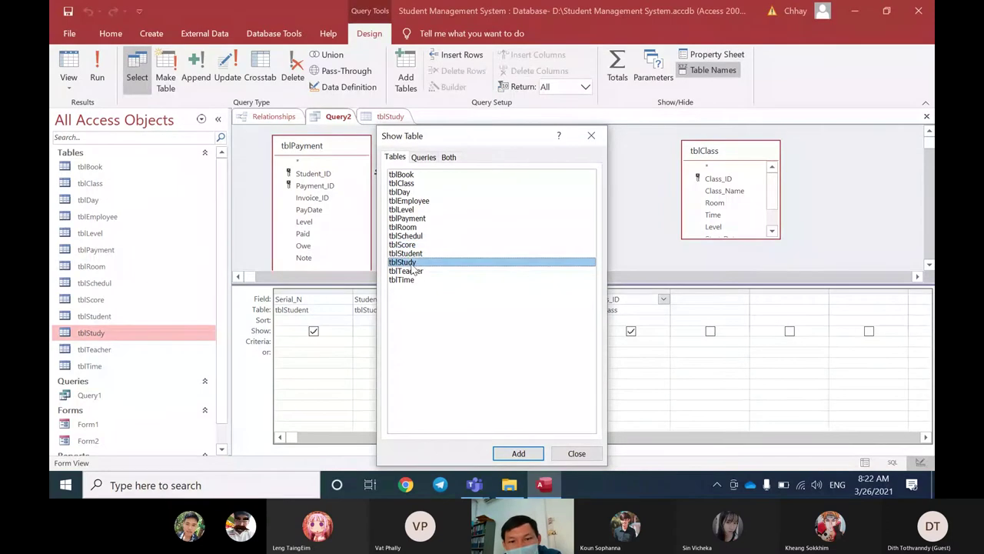
pyautogui.click(408, 247)
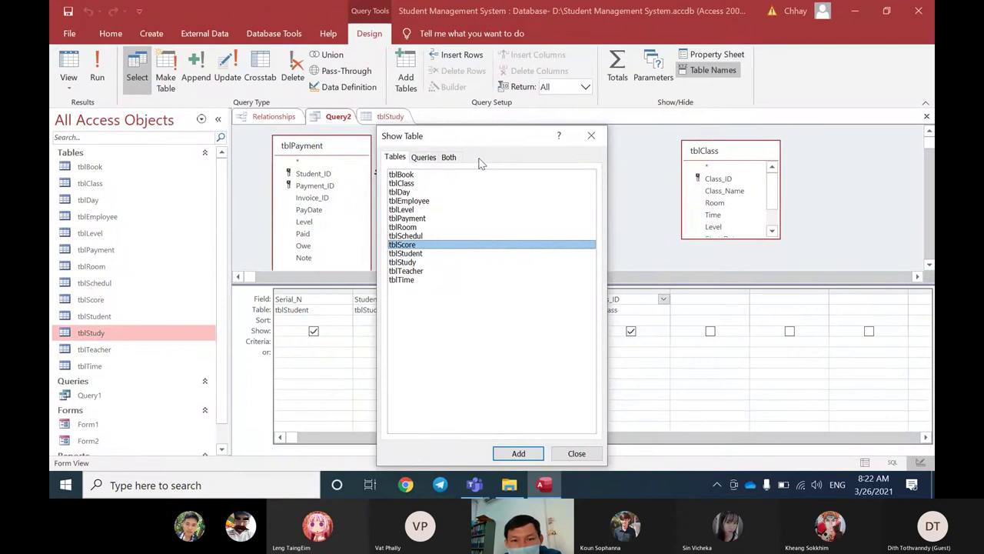
pyautogui.moveTo(485, 136); pyautogui.dragTo(517, 162)
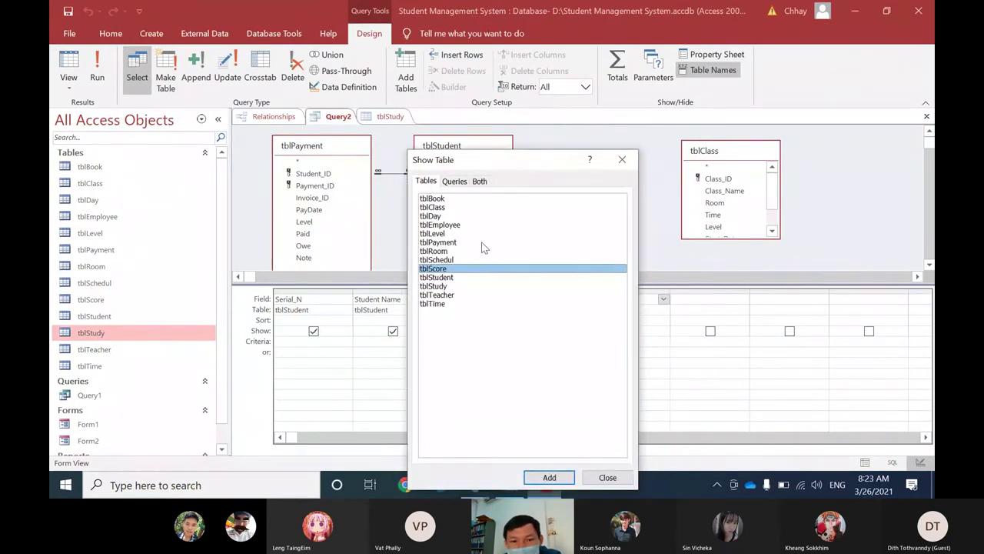
pyautogui.click(435, 286)
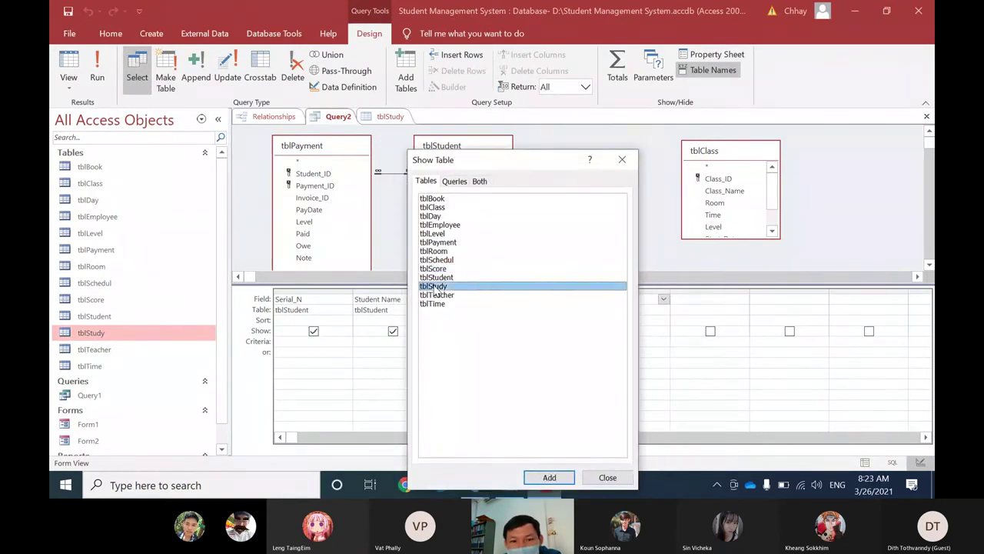
pyautogui.doubleClick(472, 287)
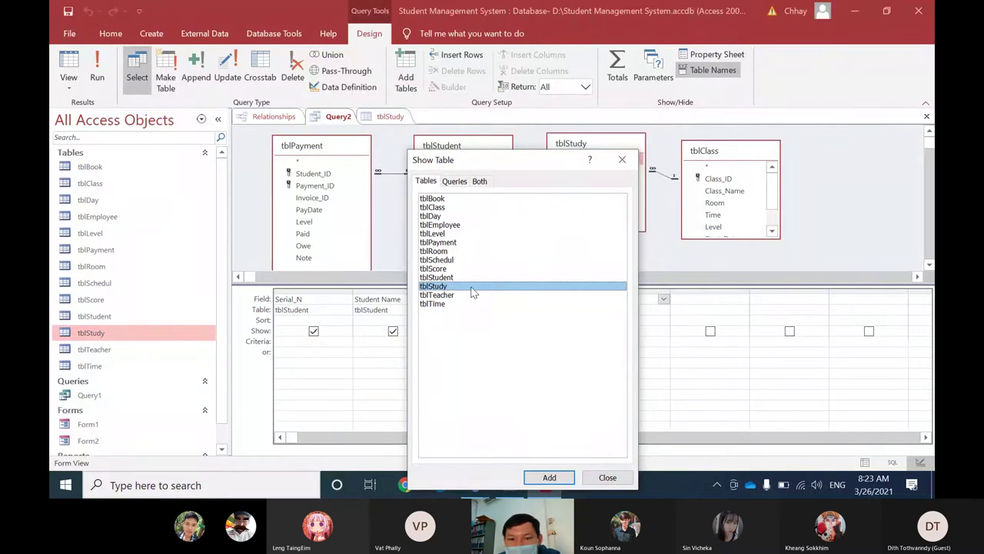
pyautogui.click(622, 159)
# Step: Position tblStudy between tblStudent and tblClass, nudging both lists right
pyautogui.moveTo(609, 150); pyautogui.dragTo(613, 157)
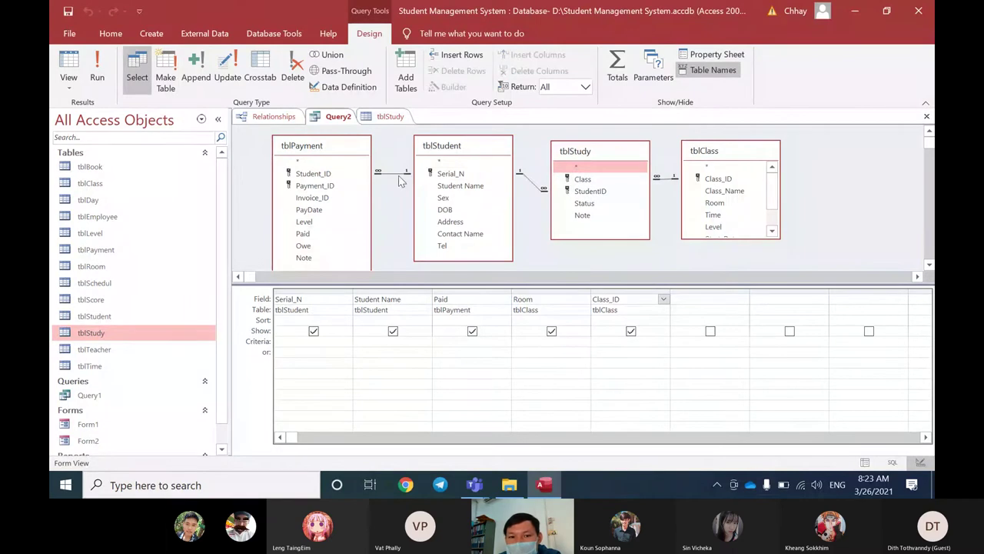
pyautogui.moveTo(714, 156); pyautogui.dragTo(725, 158)
pyautogui.moveTo(636, 157); pyautogui.dragTo(646, 161)
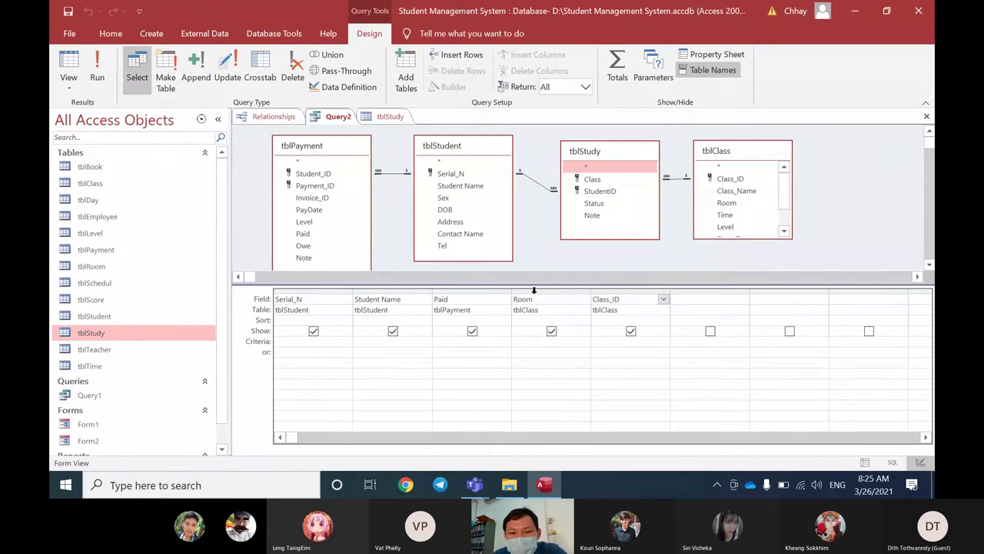
# Step: Lower the splitter to enlarge the table area and shift tblStudy and tblClass left
pyautogui.moveTo(533, 285); pyautogui.dragTo(548, 295)
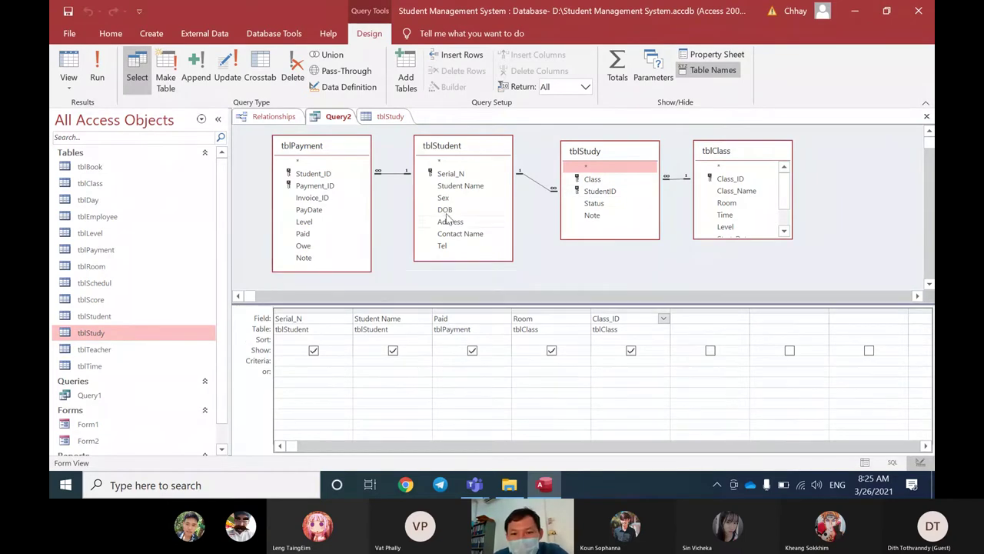
pyautogui.moveTo(610, 156); pyautogui.dragTo(602, 157)
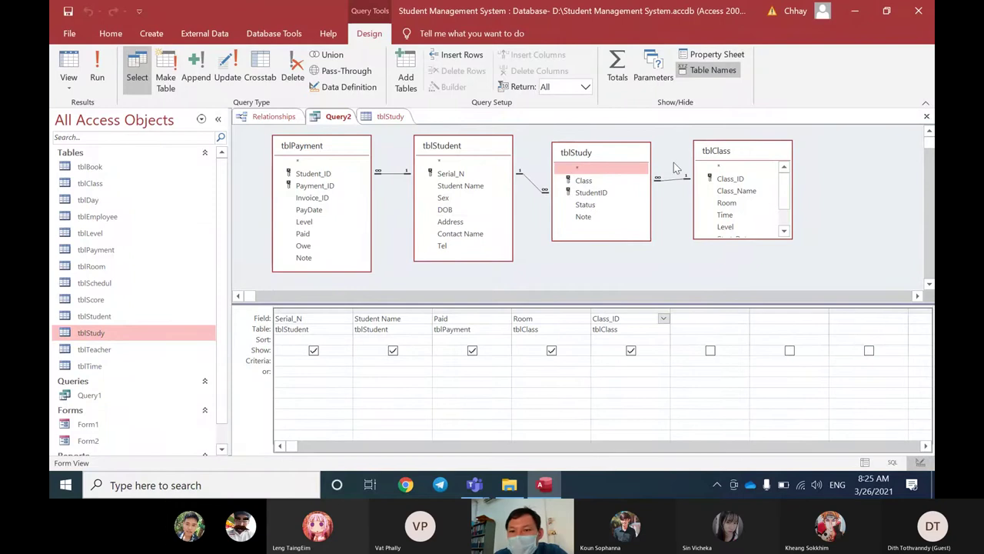
pyautogui.moveTo(731, 154); pyautogui.dragTo(719, 160)
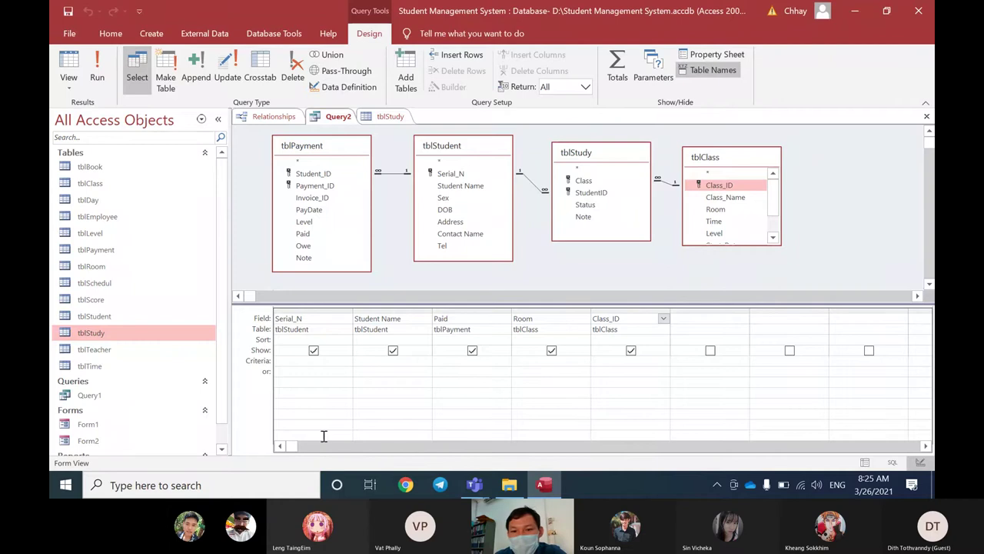
# Step: Add tblStudy's Status field to the grid with the criteria 'Active'
pyautogui.doubleClick(588, 206)
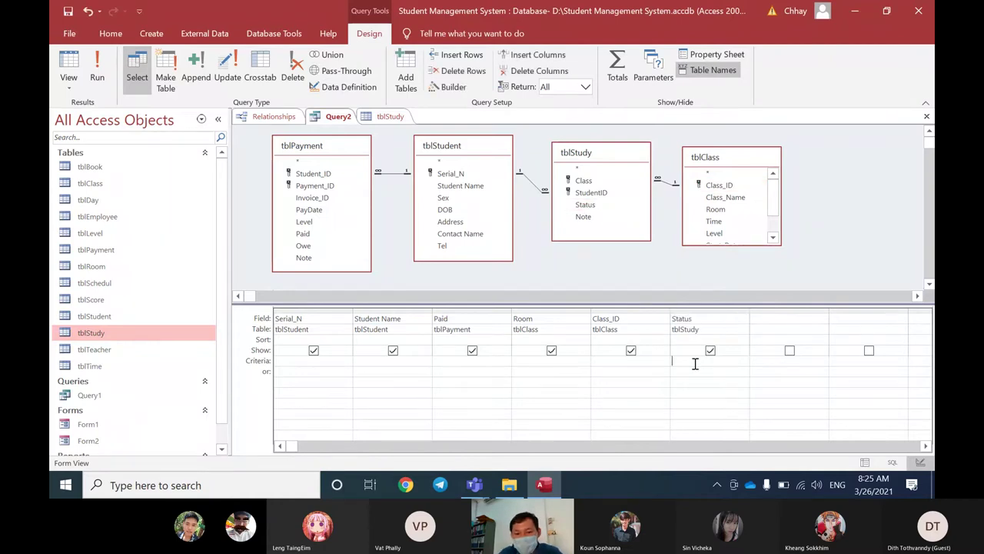
pyautogui.click(694, 363)
pyautogui.write('Active')
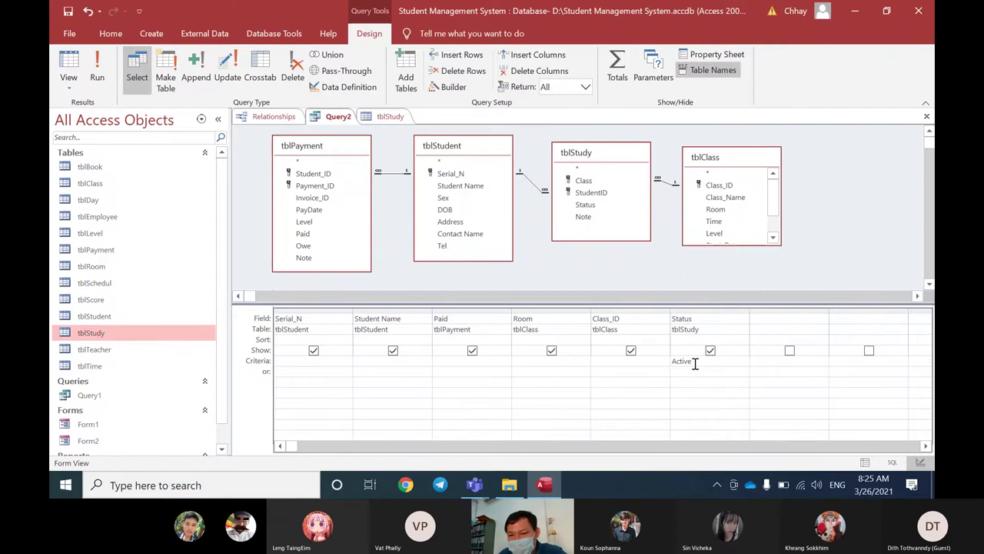
pyautogui.click(767, 376)
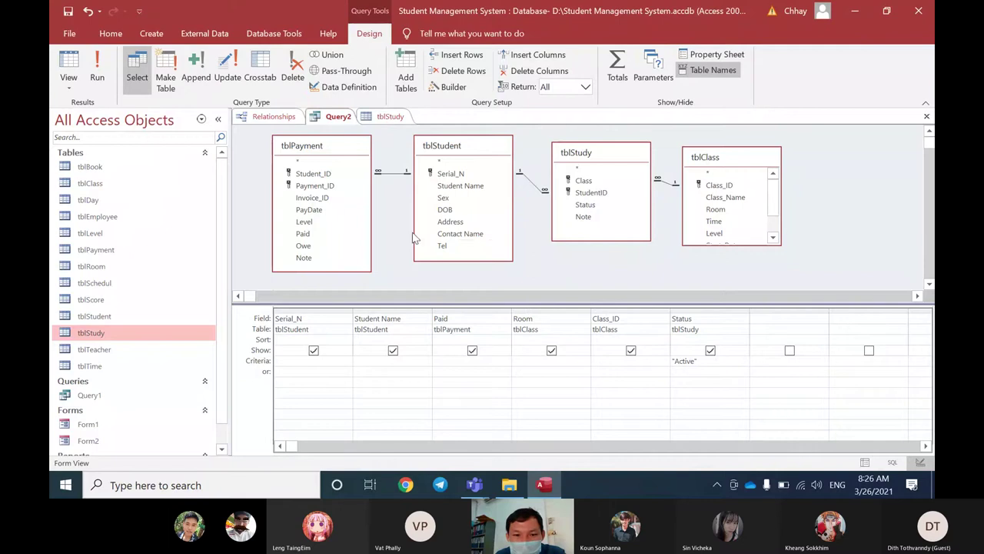
# Step: Rearrange the tblPayment, tblStudent, tblStudy and tblClass field lists in the diagram
pyautogui.moveTo(340, 147); pyautogui.dragTo(317, 140)
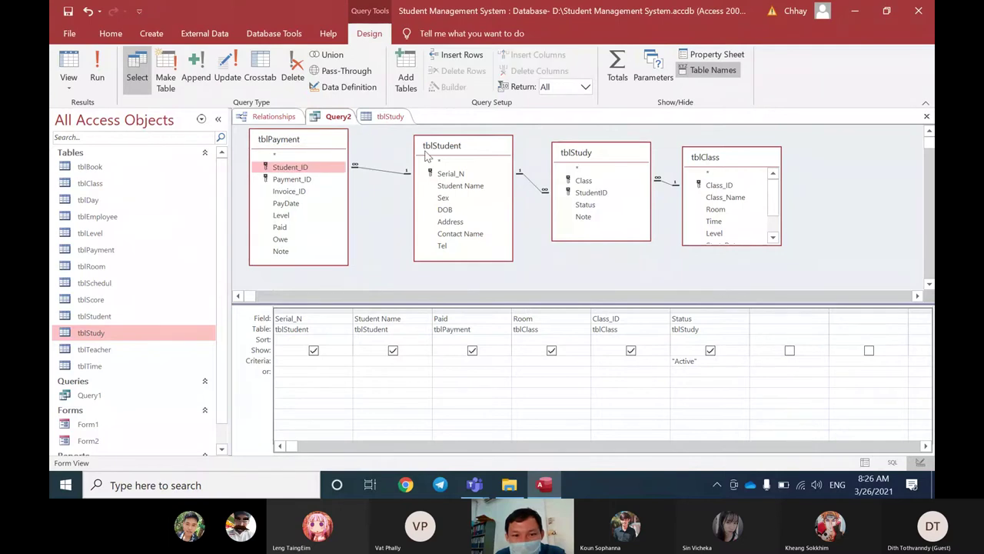
pyautogui.moveTo(427, 156); pyautogui.dragTo(410, 155)
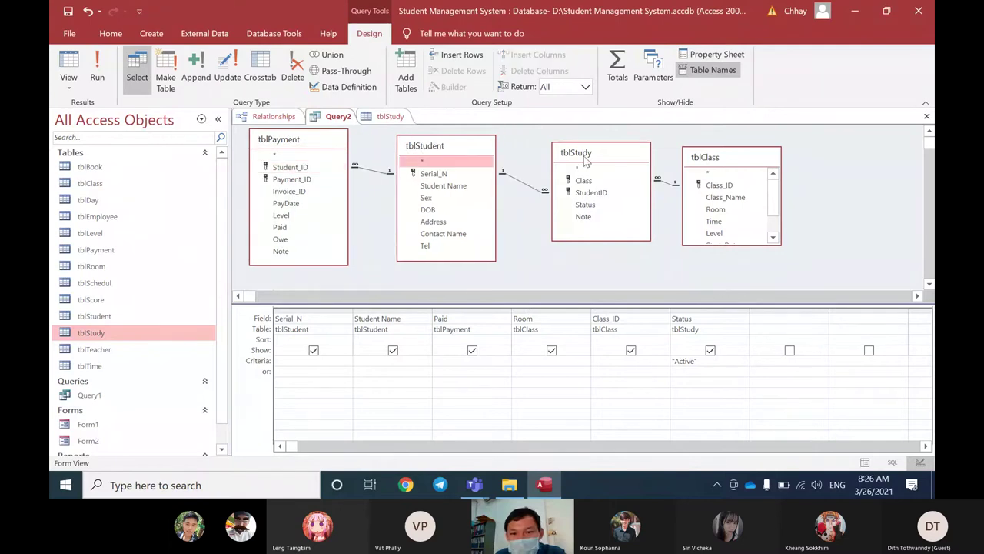
pyautogui.moveTo(582, 158); pyautogui.dragTo(574, 161)
pyautogui.moveTo(696, 161); pyautogui.dragTo(711, 162)
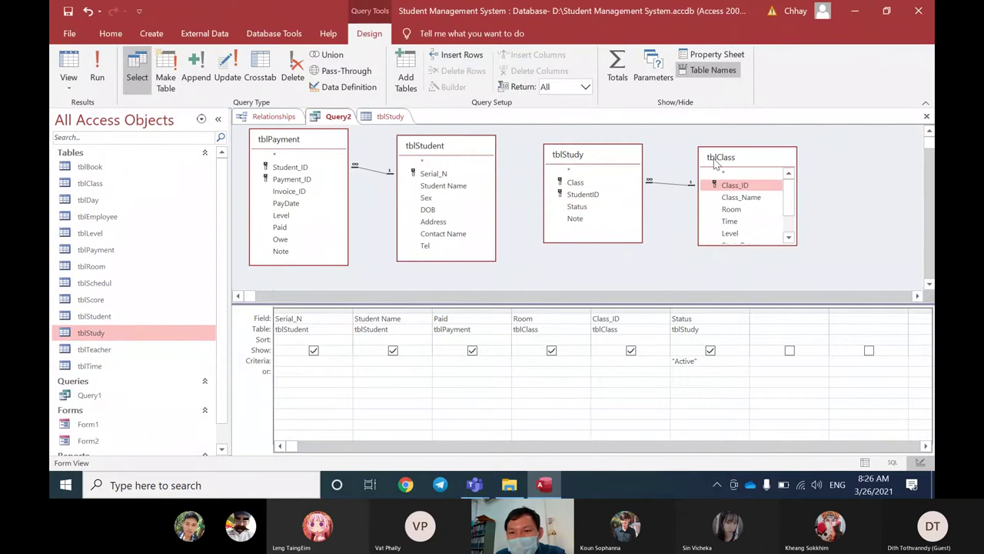
pyautogui.moveTo(631, 159); pyautogui.dragTo(639, 158)
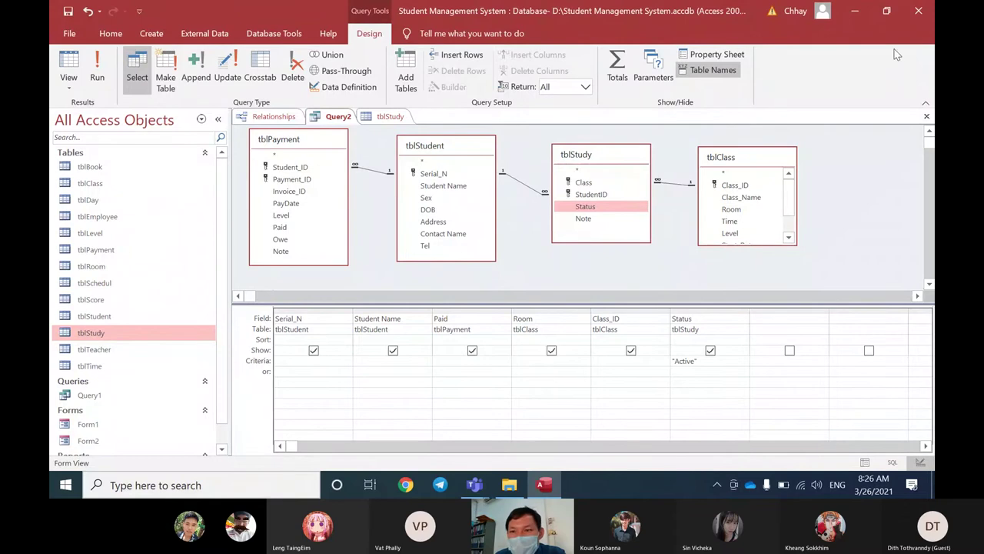
# Step: Minimize Access, close File Explorer, and launch Paint maximized from a 'pai' Start search
pyautogui.click(858, 14)
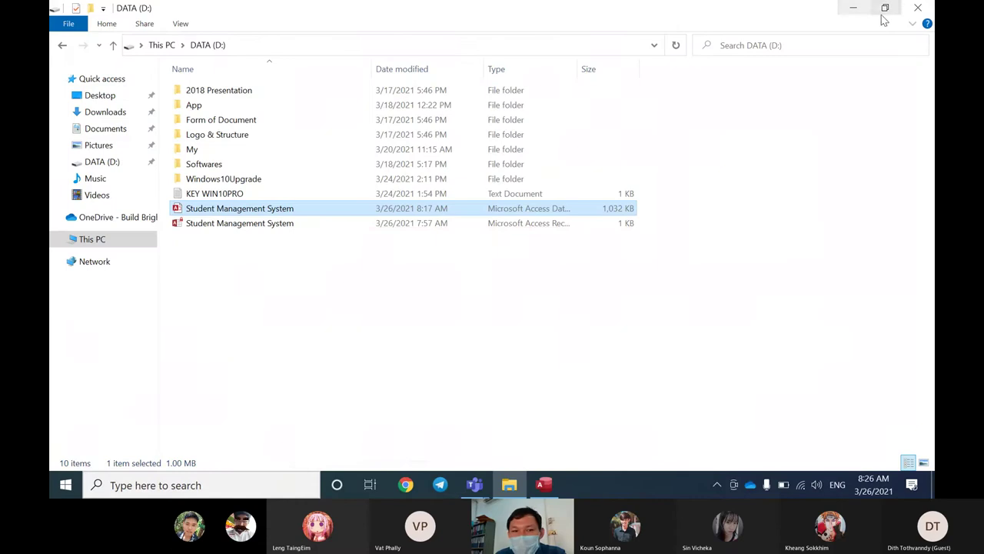
pyautogui.click(917, 8)
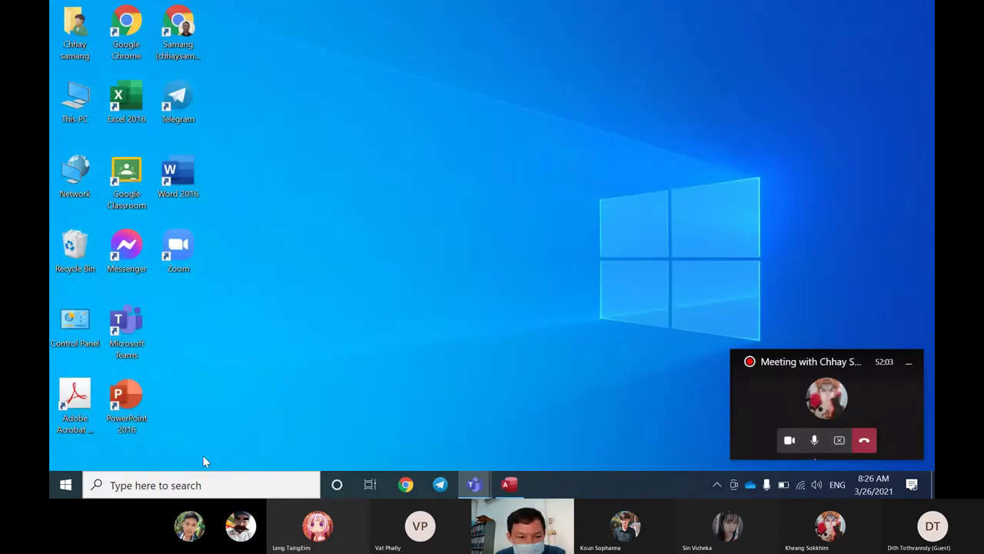
pyautogui.click(66, 486)
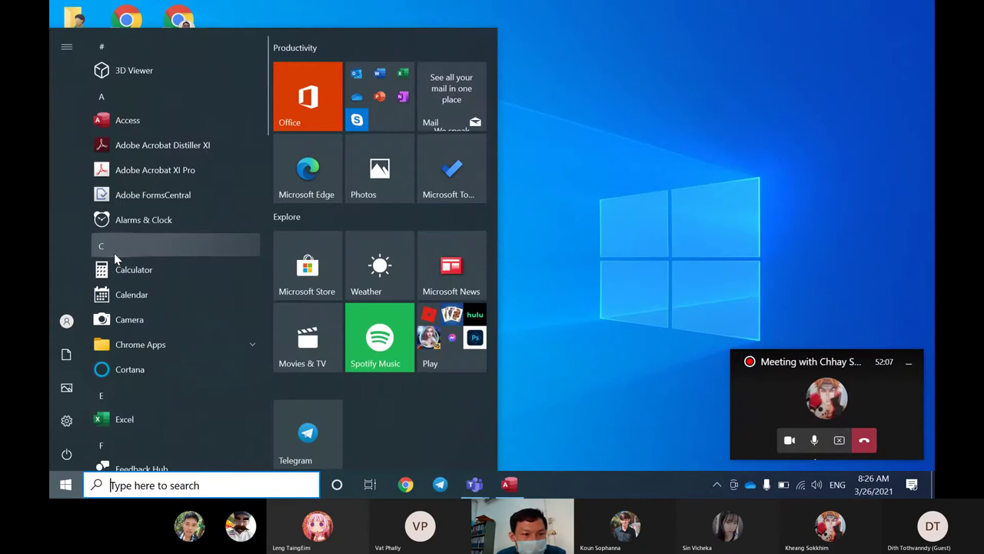
pyautogui.write('pai')
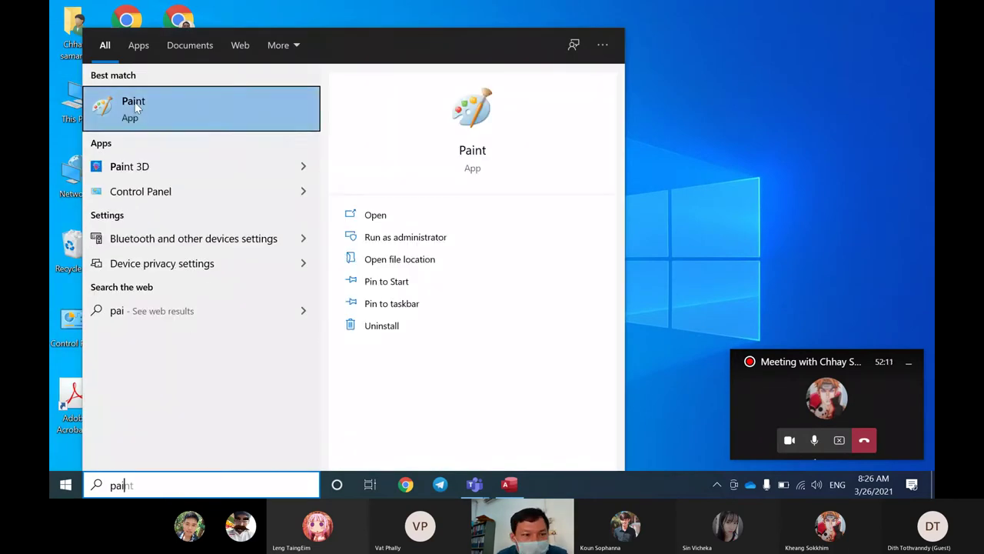
pyautogui.click(137, 108)
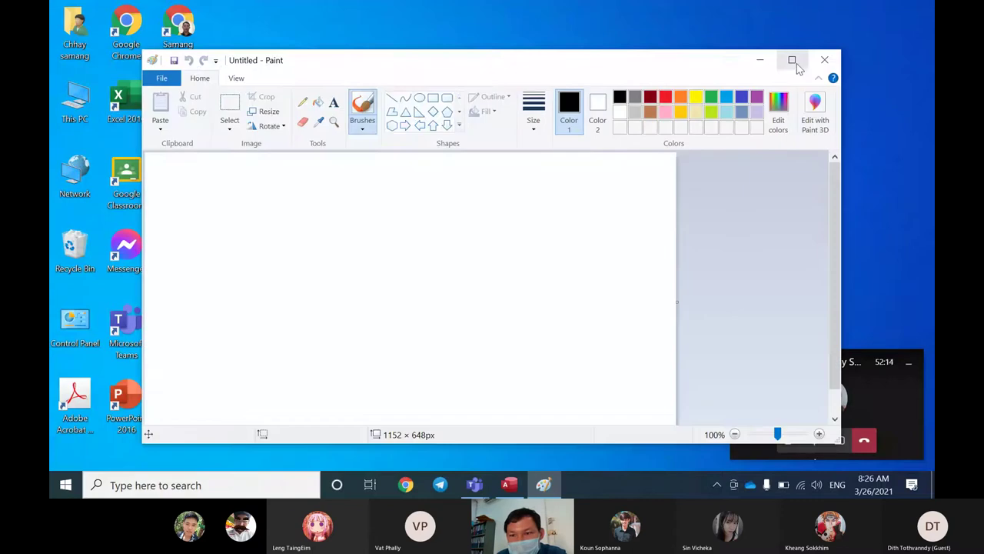
pyautogui.click(792, 60)
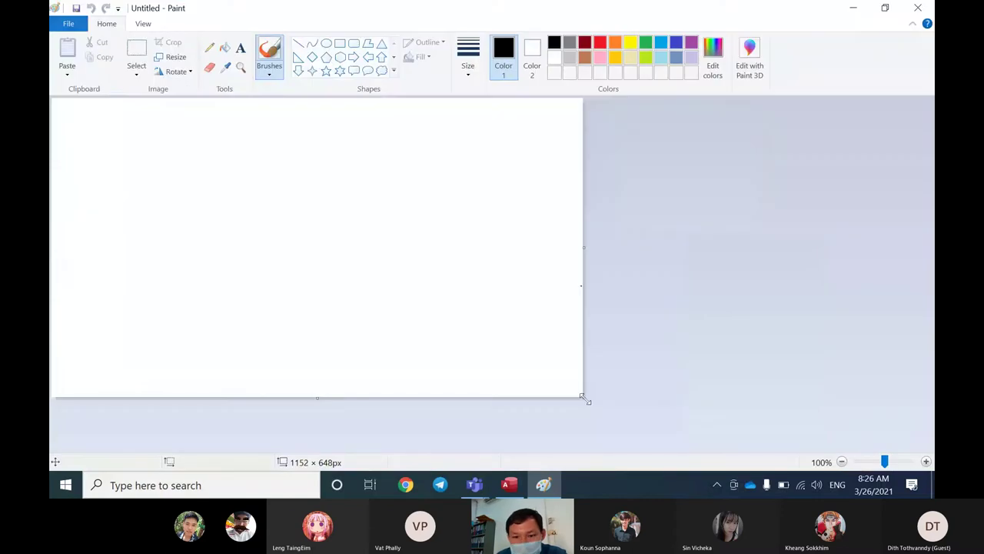
# Step: Resize the canvas to 1510 × 867px and zoom to 300%, briefly checking Access
pyautogui.moveTo(584, 398); pyautogui.dragTo(747, 497)
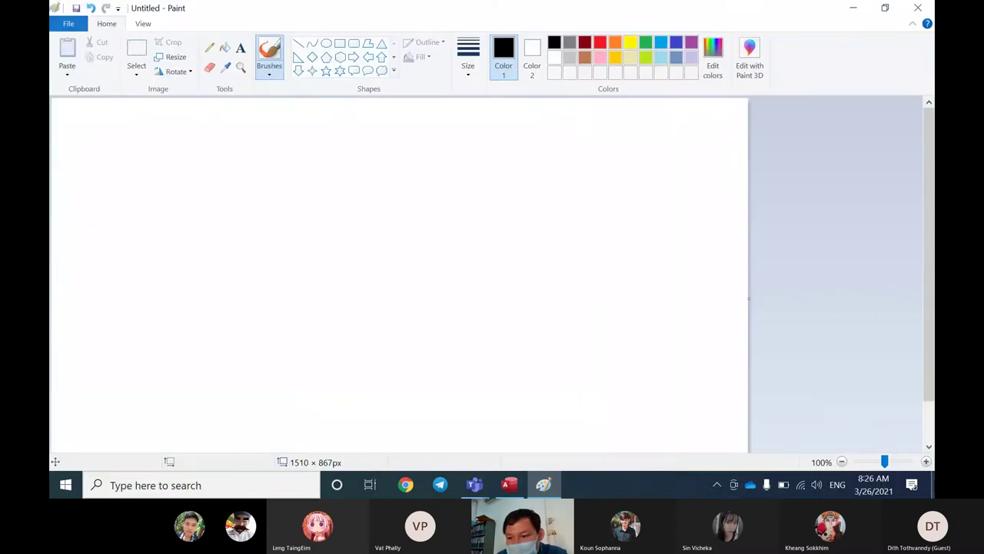
pyautogui.click(926, 462)
pyautogui.click(926, 461)
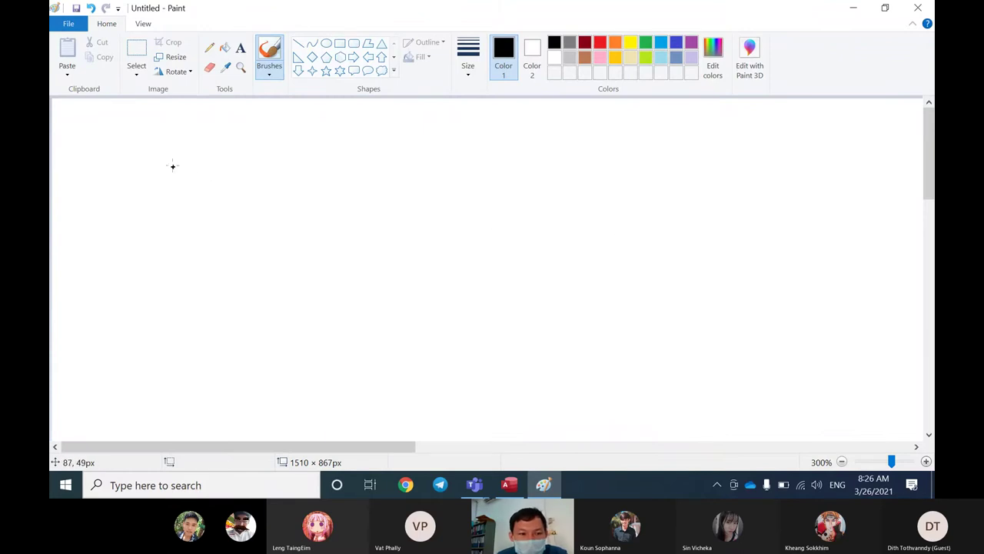
pyautogui.click(510, 485)
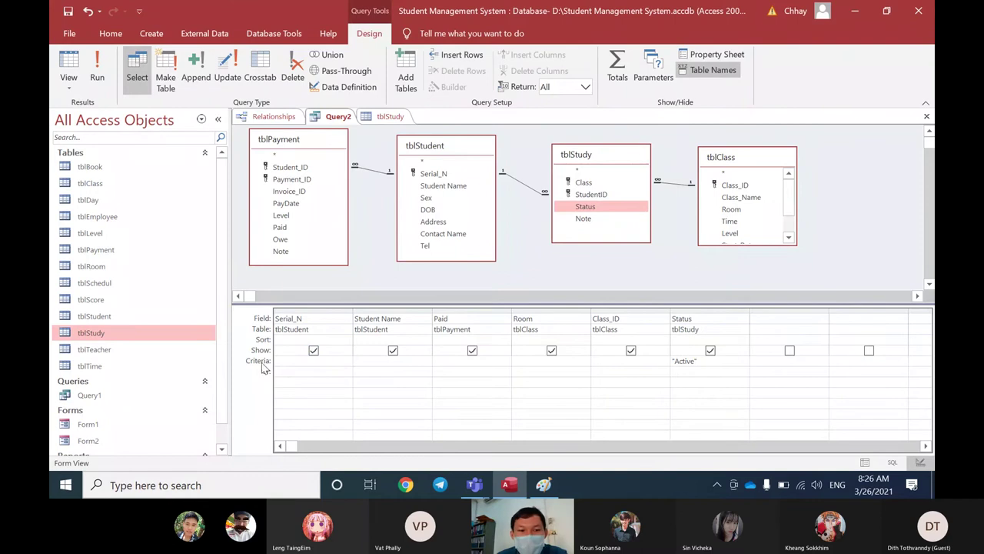
pyautogui.click(855, 12)
# Step: Handwrite the word Criteria in Paint and draw a branching brace to its right
pyautogui.moveTo(166, 182)
pyautogui.mouseDown()
pyautogui.moveTo(147, 210)
pyautogui.moveTo(167, 219)
pyautogui.moveTo(213, 193)
pyautogui.moveTo(232, 231)
pyautogui.mouseUp()
pyautogui.click(230, 197)
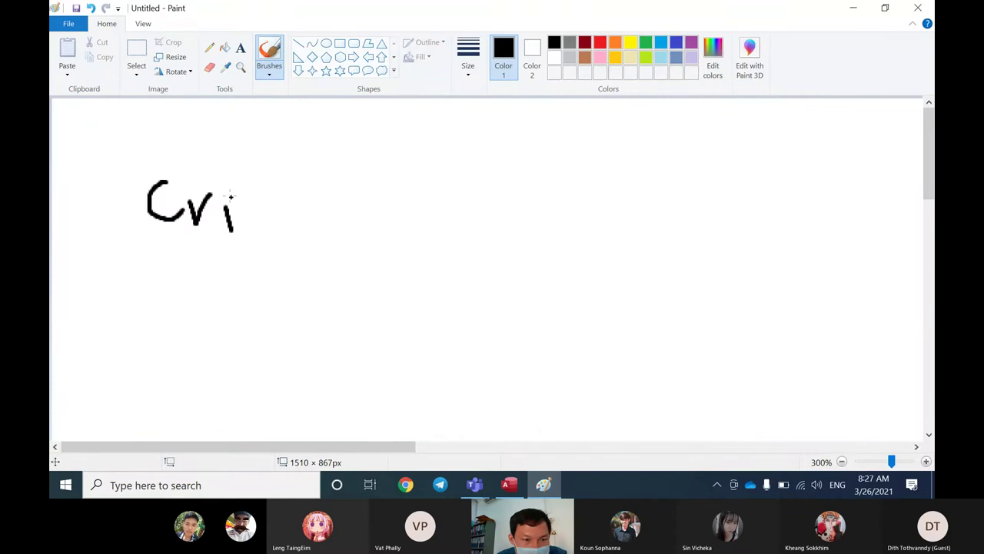
pyautogui.moveTo(253, 175); pyautogui.dragTo(259, 230)
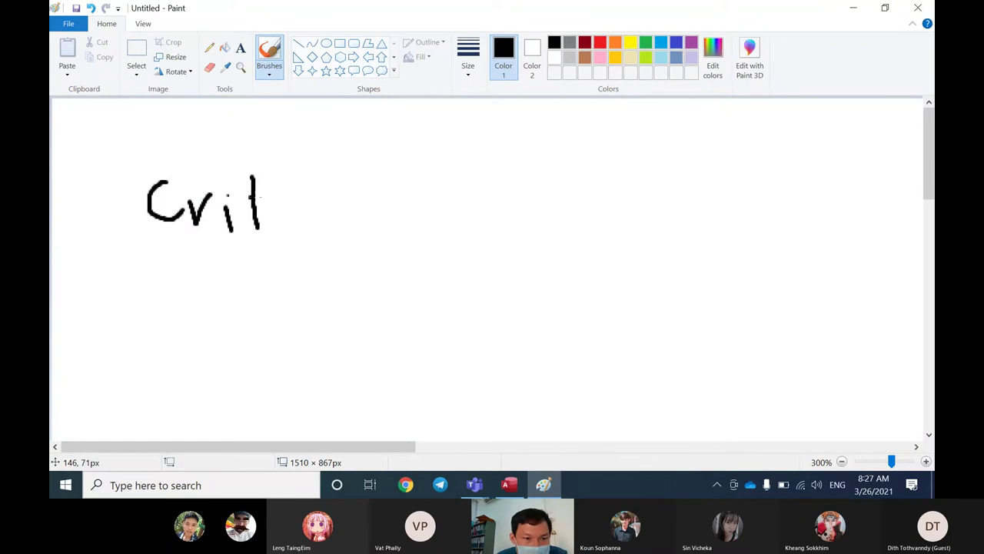
pyautogui.moveTo(248, 195); pyautogui.dragTo(265, 193)
pyautogui.moveTo(274, 213); pyautogui.dragTo(307, 235)
pyautogui.moveTo(302, 197)
pyautogui.mouseDown()
pyautogui.moveTo(331, 234)
pyautogui.moveTo(352, 206)
pyautogui.moveTo(358, 230)
pyautogui.mouseUp()
pyautogui.click(350, 188)
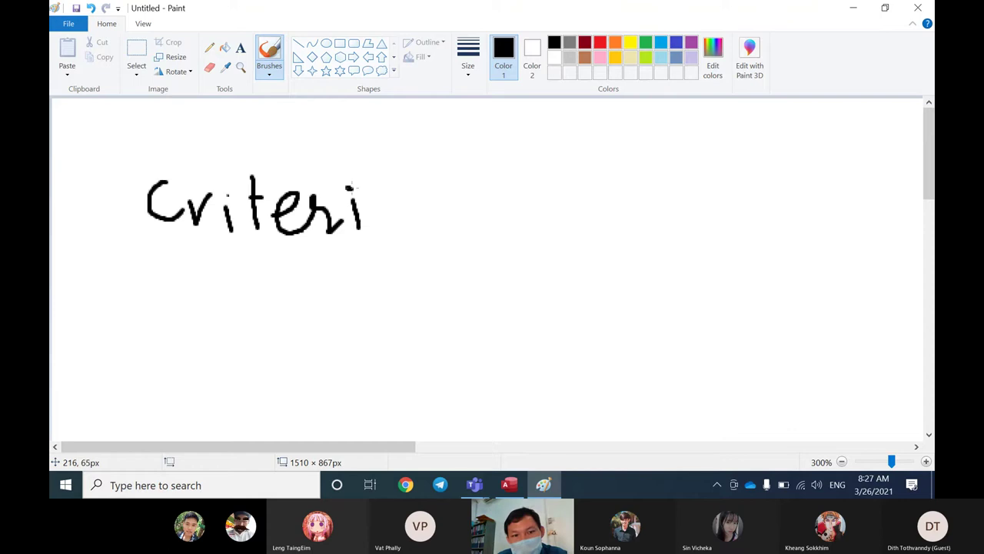
pyautogui.moveTo(393, 195); pyautogui.dragTo(417, 232)
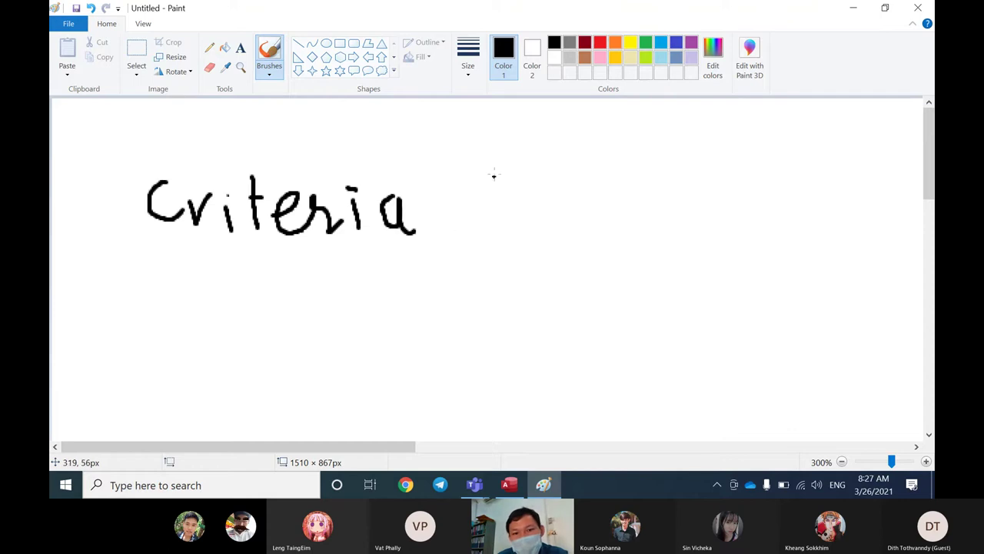
pyautogui.moveTo(492, 122)
pyautogui.mouseDown()
pyautogui.moveTo(446, 235)
pyautogui.moveTo(550, 380)
pyautogui.mouseUp()
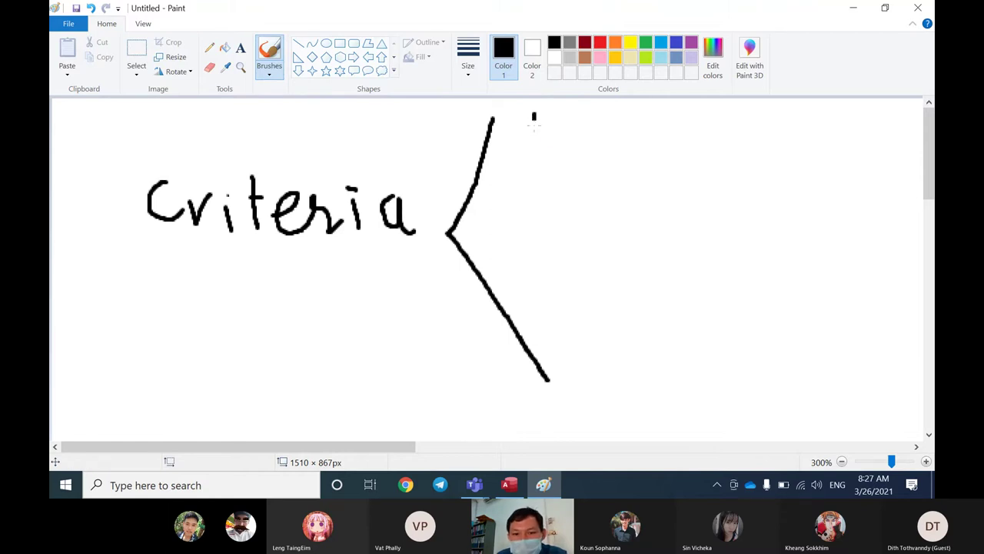
# Step: Write Fix Value beside the top branch of the brace
pyautogui.moveTo(533, 117); pyautogui.dragTo(537, 154)
pyautogui.moveTo(533, 112)
pyautogui.mouseDown()
pyautogui.moveTo(560, 112)
pyautogui.moveTo(573, 152)
pyautogui.moveTo(622, 160)
pyautogui.moveTo(594, 160)
pyautogui.mouseUp()
pyautogui.click(574, 128)
pyautogui.moveTo(667, 114)
pyautogui.mouseDown()
pyautogui.moveTo(678, 146)
pyautogui.moveTo(698, 113)
pyautogui.moveTo(721, 125)
pyautogui.moveTo(711, 146)
pyautogui.moveTo(729, 124)
pyautogui.moveTo(737, 152)
pyautogui.mouseUp()
pyautogui.moveTo(741, 104)
pyautogui.mouseDown()
pyautogui.moveTo(747, 152)
pyautogui.moveTo(817, 130)
pyautogui.moveTo(800, 138)
pyautogui.moveTo(824, 143)
pyautogui.mouseUp()
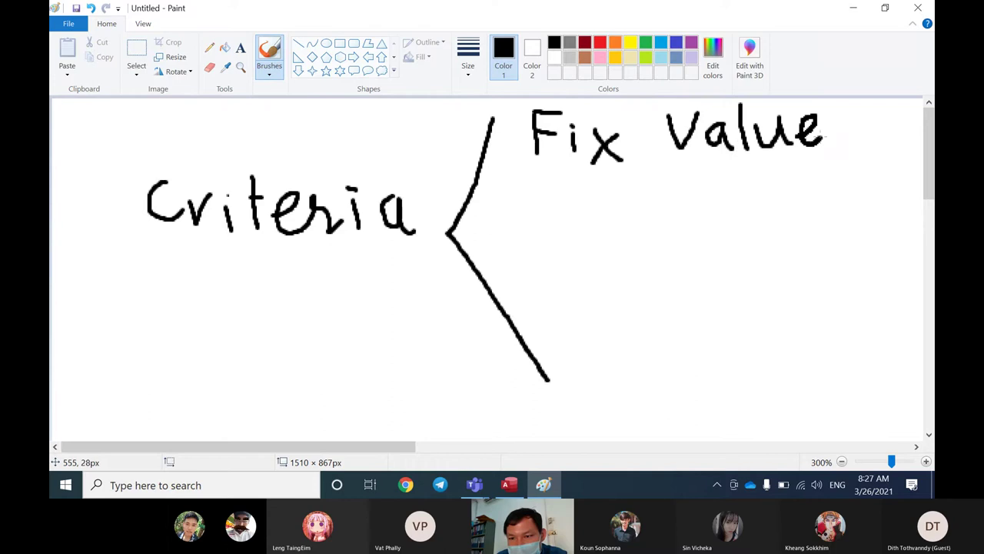
pyautogui.moveTo(395, 446); pyautogui.dragTo(539, 433)
# Step: Add ("Active" after Fix Value, then return to the Access database
pyautogui.moveTo(516, 104)
pyautogui.mouseDown()
pyautogui.moveTo(512, 167)
pyautogui.moveTo(525, 173)
pyautogui.mouseUp()
pyautogui.moveTo(545, 115)
pyautogui.mouseDown()
pyautogui.moveTo(545, 128)
pyautogui.moveTo(588, 142)
pyautogui.moveTo(597, 164)
pyautogui.moveTo(588, 148)
pyautogui.moveTo(628, 159)
pyautogui.mouseUp()
pyautogui.moveTo(640, 120)
pyautogui.mouseDown()
pyautogui.moveTo(645, 159)
pyautogui.moveTo(656, 134)
pyautogui.moveTo(665, 157)
pyautogui.moveTo(689, 126)
pyautogui.moveTo(717, 129)
pyautogui.moveTo(696, 150)
pyautogui.moveTo(716, 153)
pyautogui.mouseUp()
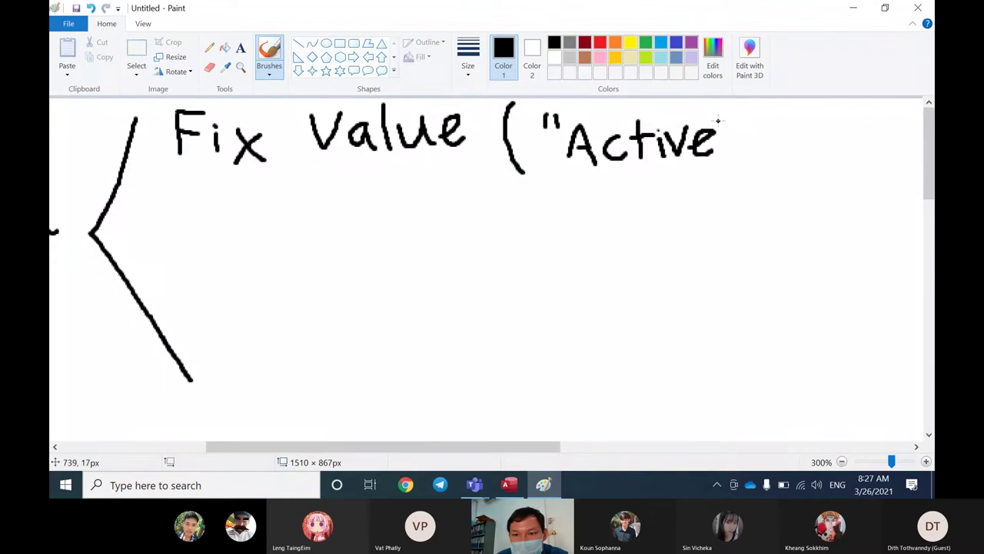
pyautogui.moveTo(723, 115); pyautogui.dragTo(731, 136)
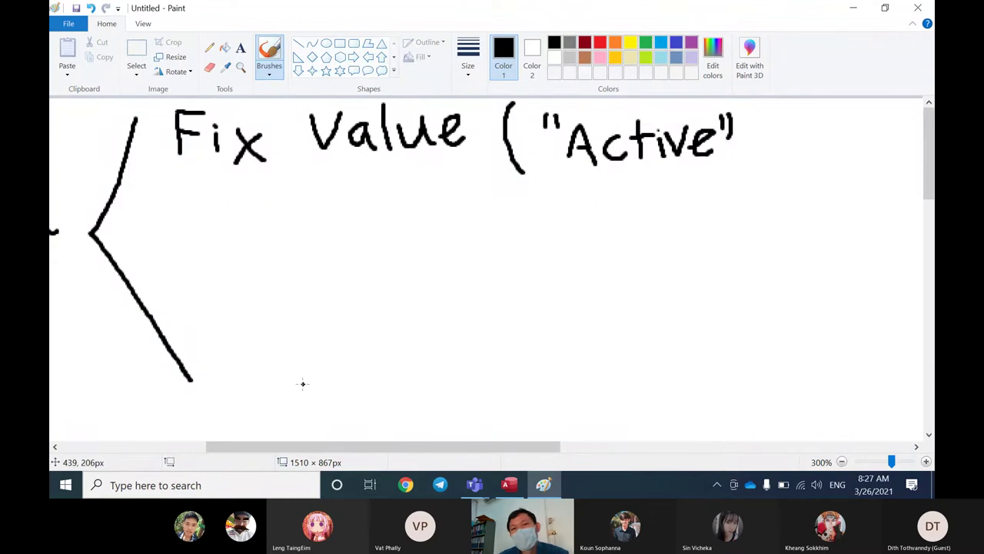
pyautogui.click(512, 487)
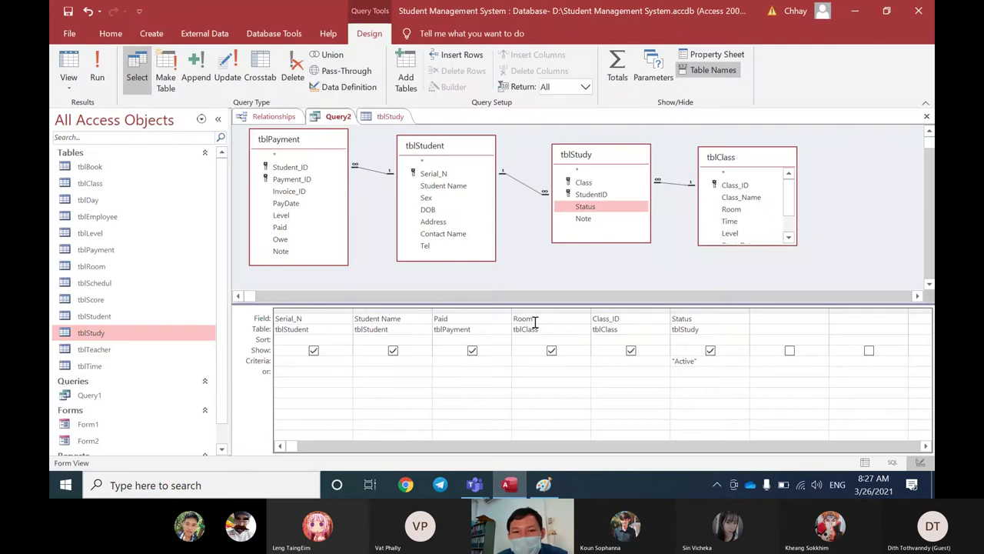
# Step: Close Query2's design and save it as Query2
pyautogui.click(926, 116)
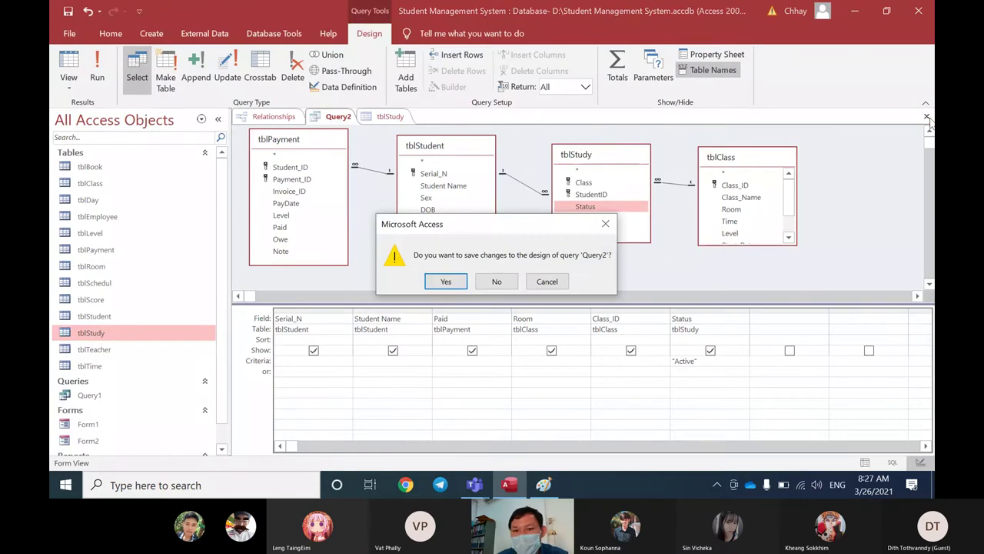
pyautogui.click(446, 282)
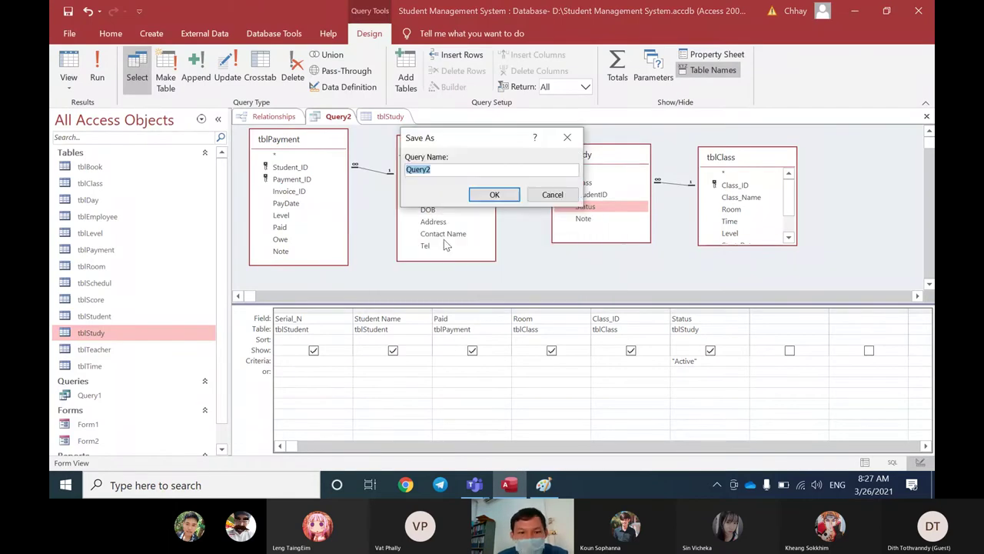
pyautogui.click(495, 195)
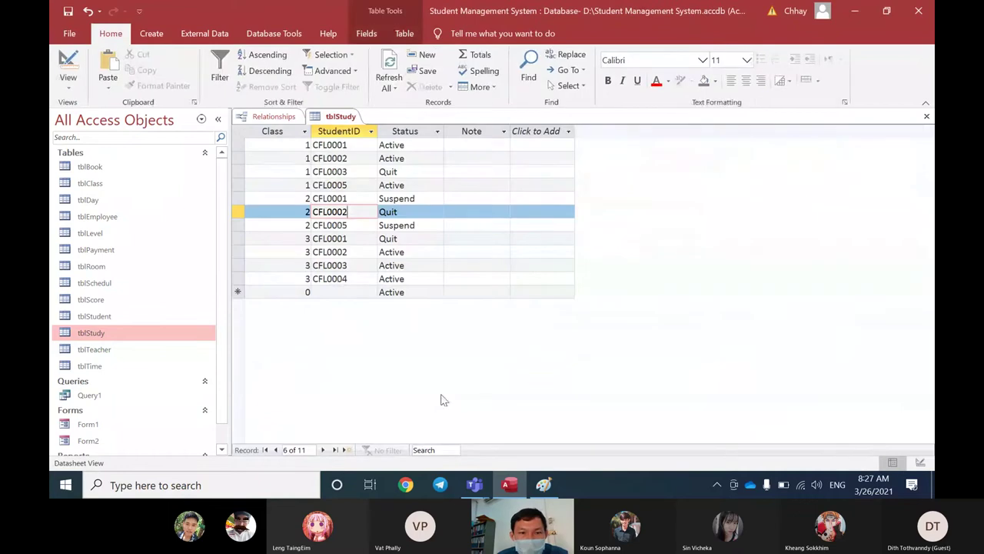
# Step: Close the tblStudy table and the Relationships window, saving the layout
pyautogui.click(927, 116)
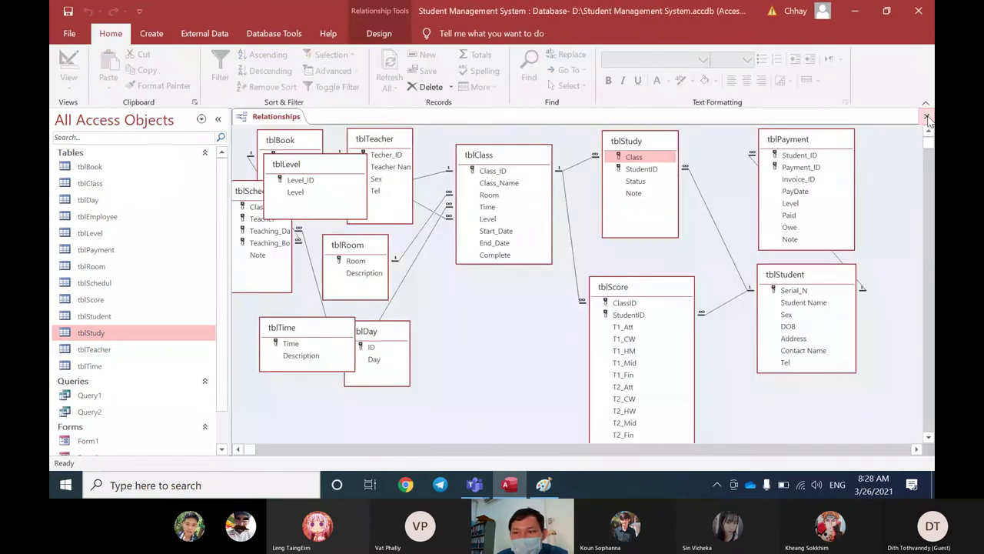
pyautogui.click(926, 116)
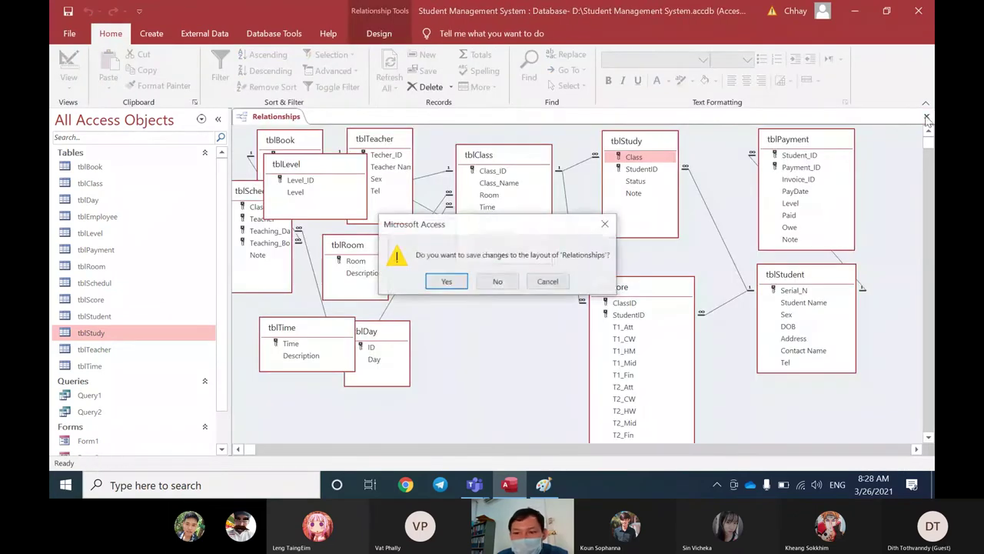
pyautogui.click(446, 282)
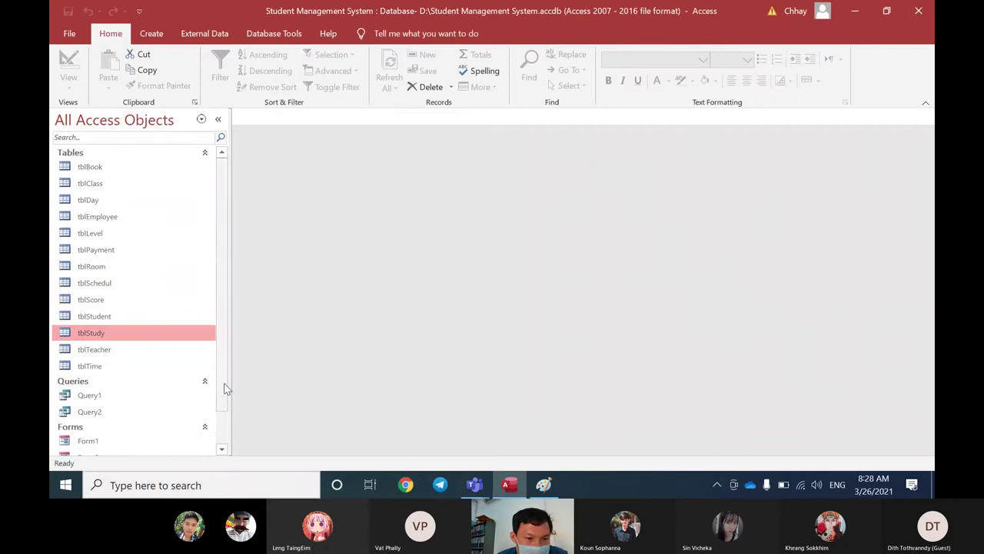
pyautogui.scroll(-2, 222, 388)
# Step: Open Query2's results and check that all five records show Status Active
pyautogui.click(153, 376)
pyautogui.doubleClick(153, 377)
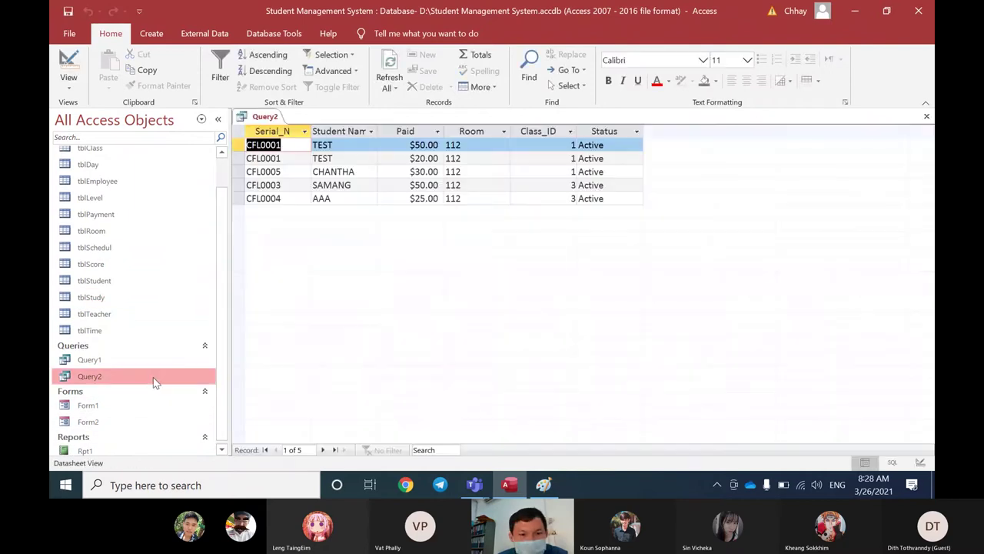
pyautogui.click(611, 149)
pyautogui.click(615, 159)
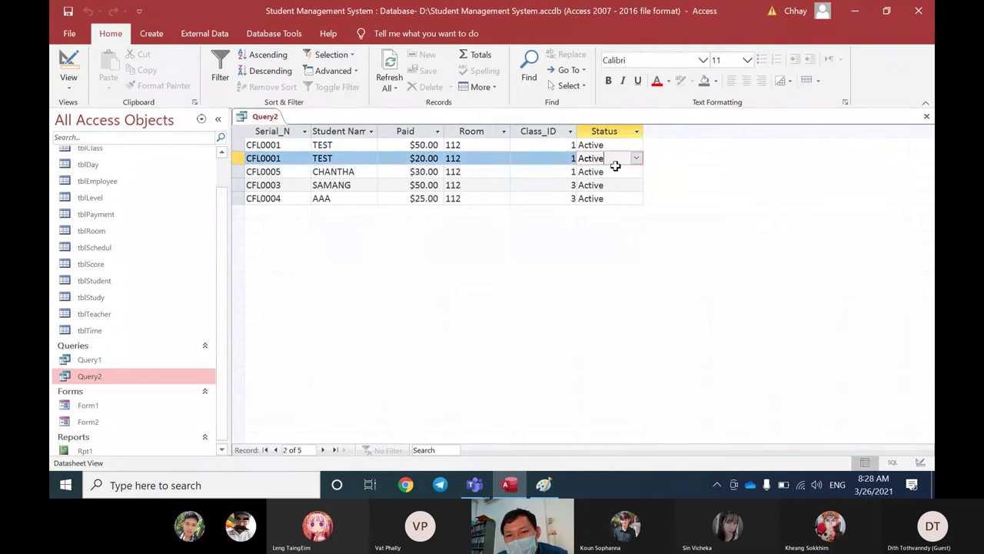
pyautogui.click(613, 172)
pyautogui.click(611, 186)
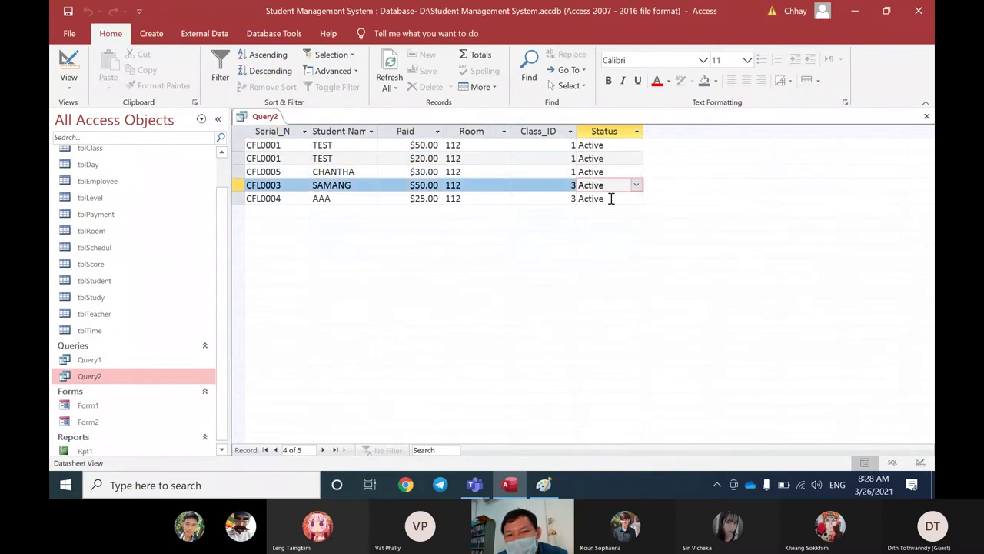
pyautogui.click(611, 199)
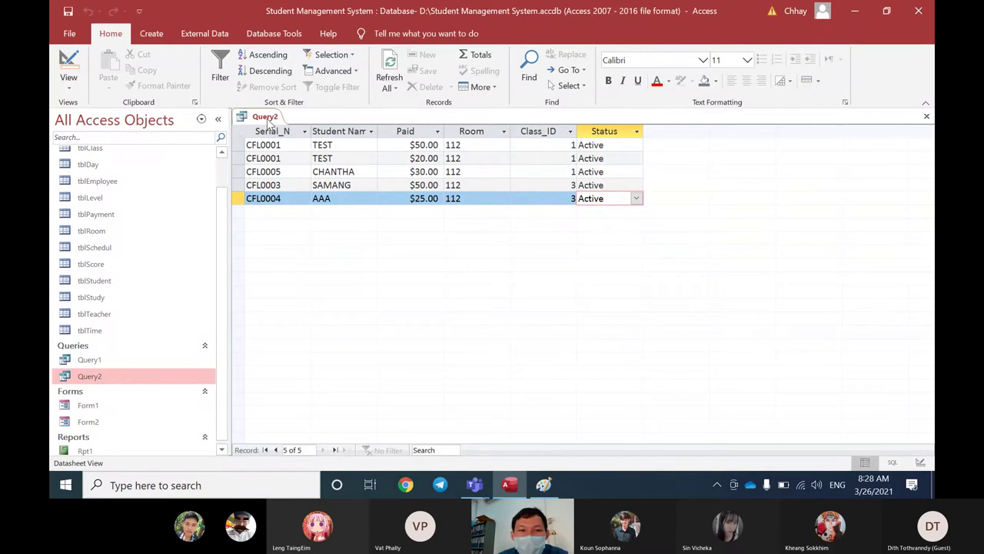
# Step: View Query2 in Design View, reopen its datasheet, and return to the Paint note
pyautogui.rightClick(268, 122)
pyautogui.click(283, 179)
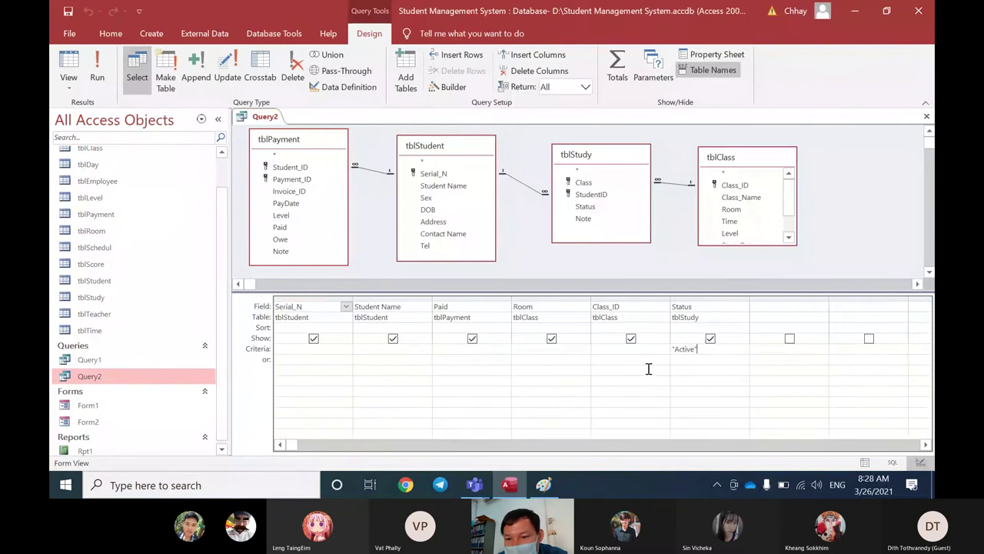
pyautogui.click(648, 369)
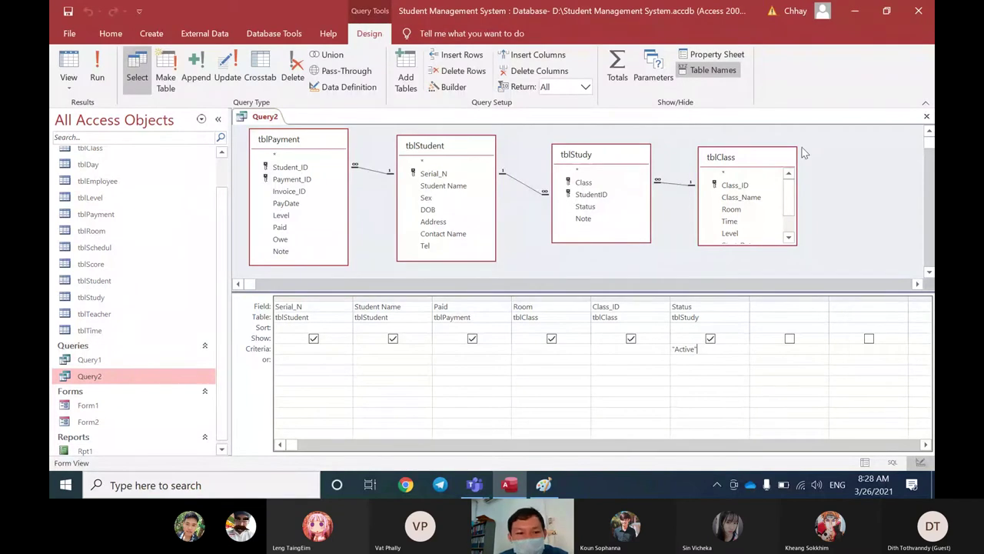
pyautogui.hotkey('ctrl', 'w')
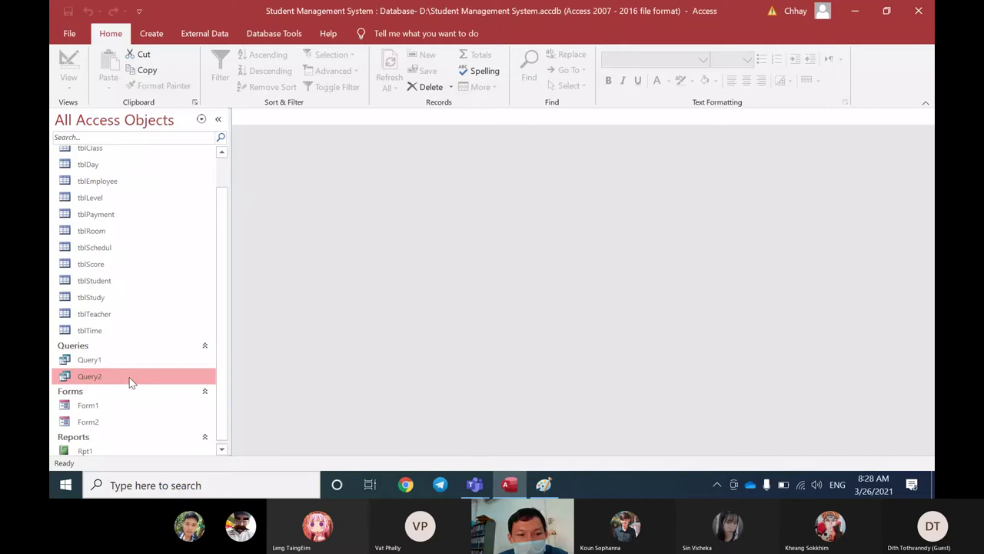
pyautogui.doubleClick(131, 382)
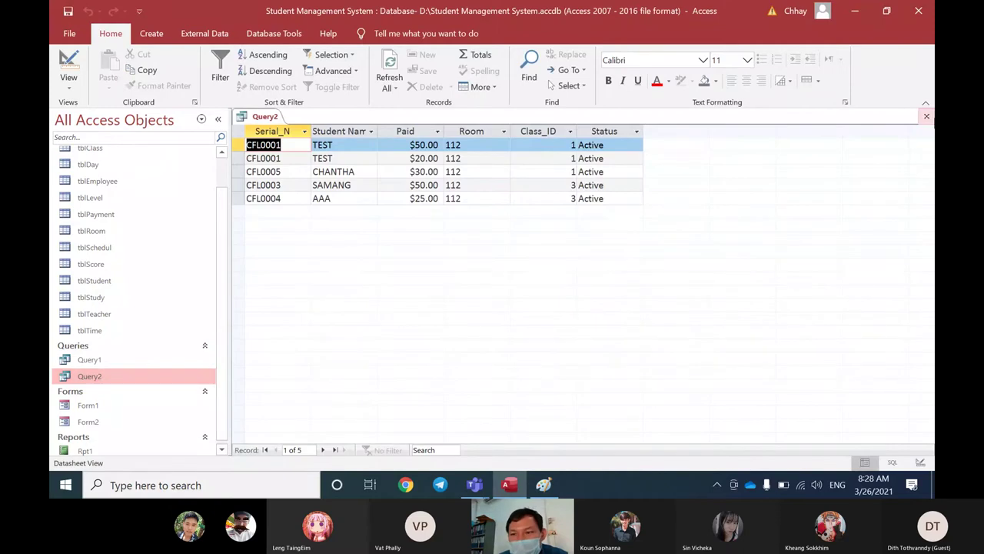
pyautogui.click(927, 116)
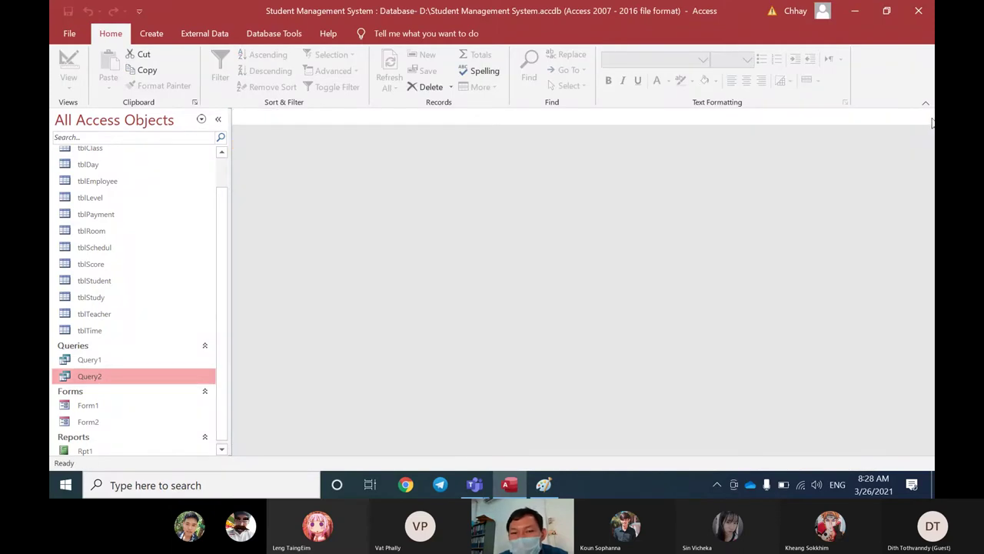
pyautogui.doubleClick(151, 376)
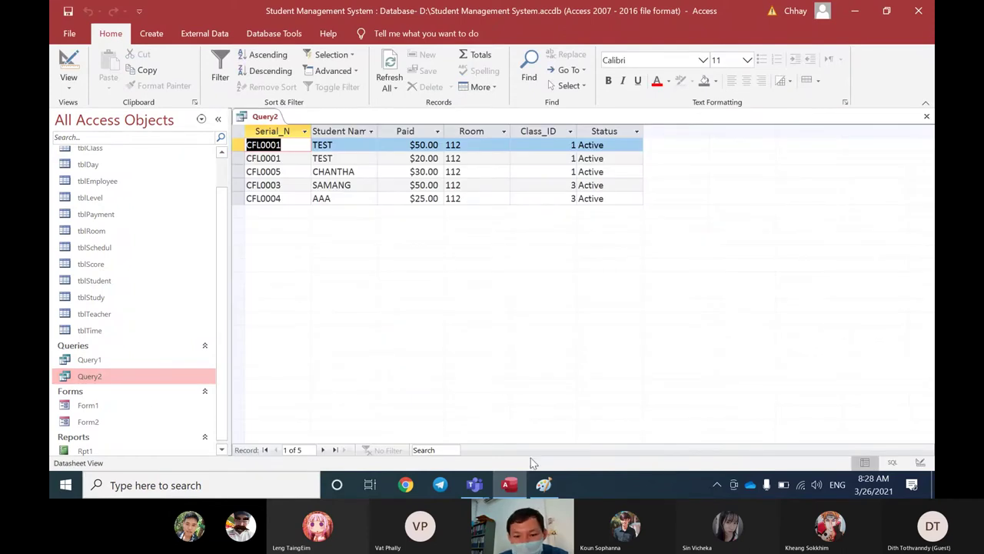
pyautogui.click(543, 484)
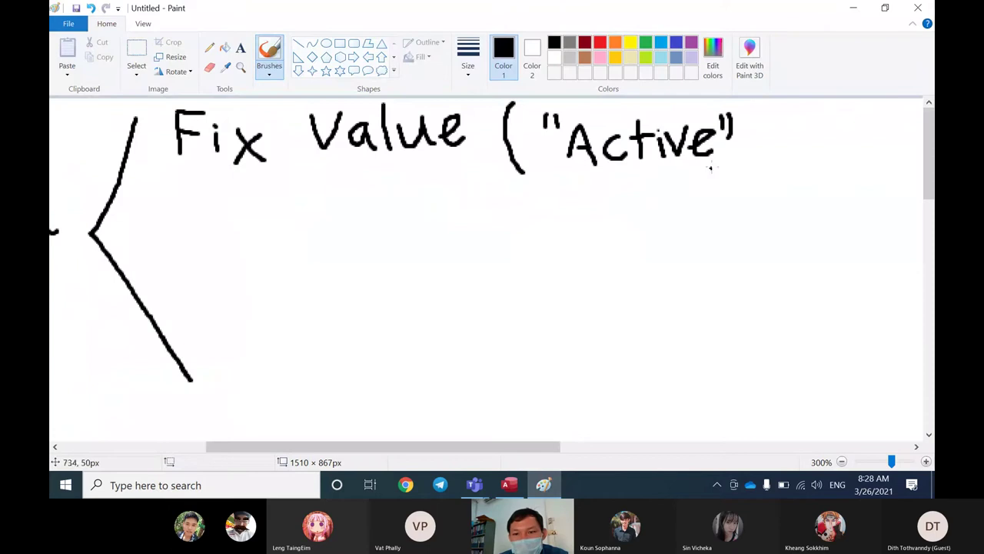
# Step: Extend the handwritten criteria after "Active" with the examples =10 and <0
pyautogui.moveTo(755, 152); pyautogui.dragTo(743, 186)
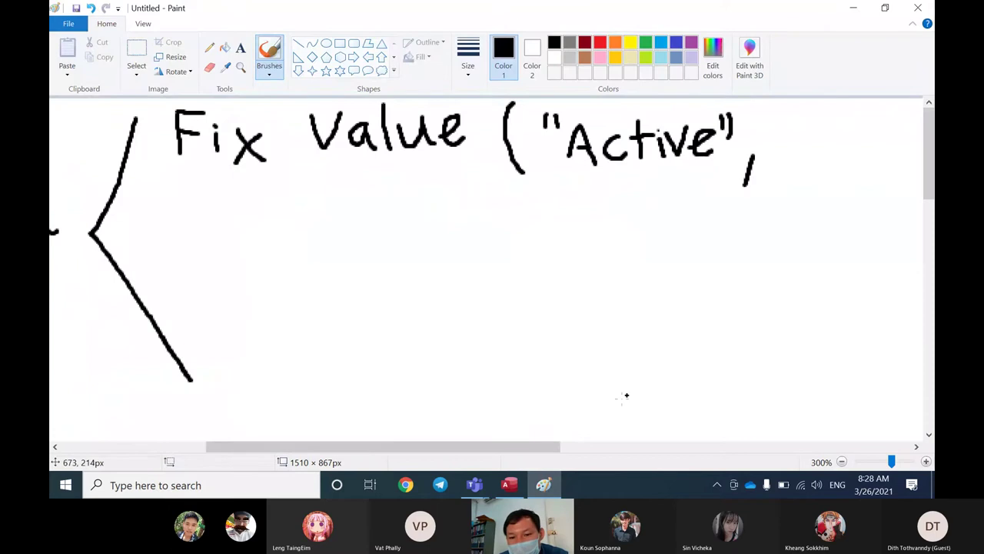
pyautogui.moveTo(547, 448); pyautogui.dragTo(607, 455)
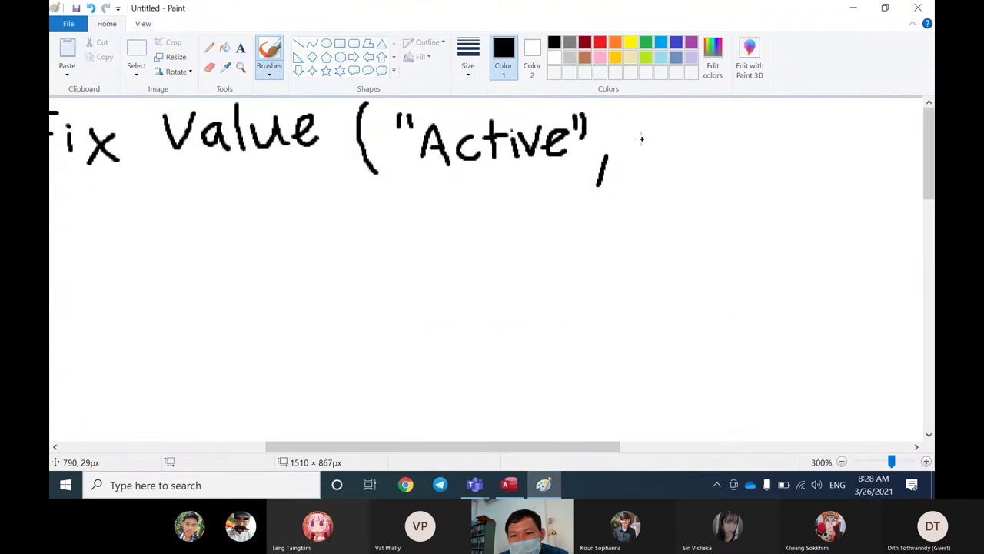
pyautogui.moveTo(641, 140)
pyautogui.mouseDown()
pyautogui.moveTo(663, 139)
pyautogui.moveTo(662, 128)
pyautogui.moveTo(675, 151)
pyautogui.mouseUp()
pyautogui.moveTo(692, 117)
pyautogui.mouseDown()
pyautogui.moveTo(686, 127)
pyautogui.moveTo(713, 131)
pyautogui.moveTo(695, 112)
pyautogui.moveTo(699, 125)
pyautogui.mouseUp()
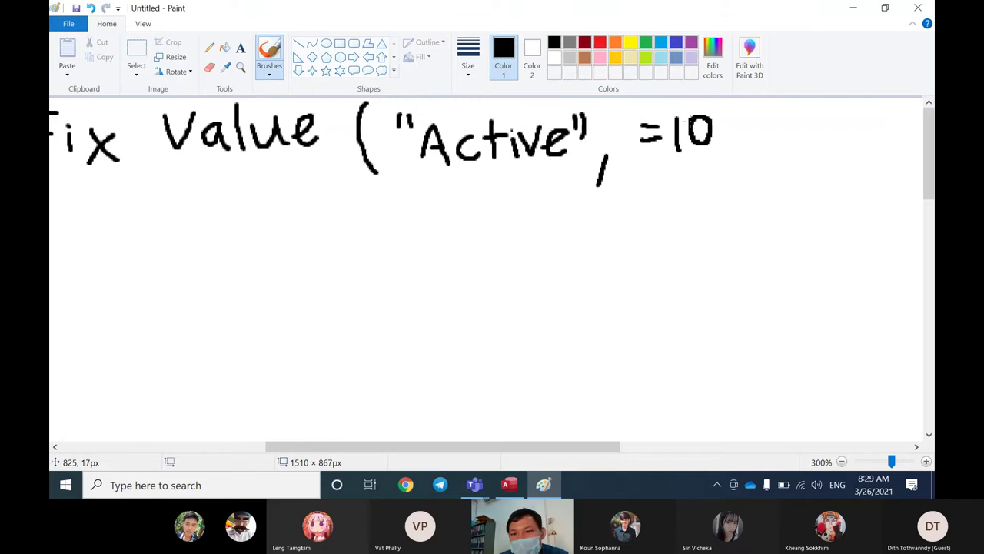
pyautogui.moveTo(735, 154); pyautogui.dragTo(730, 188)
pyautogui.moveTo(766, 109)
pyautogui.mouseDown()
pyautogui.moveTo(755, 141)
pyautogui.moveTo(769, 152)
pyautogui.moveTo(795, 123)
pyautogui.mouseUp()
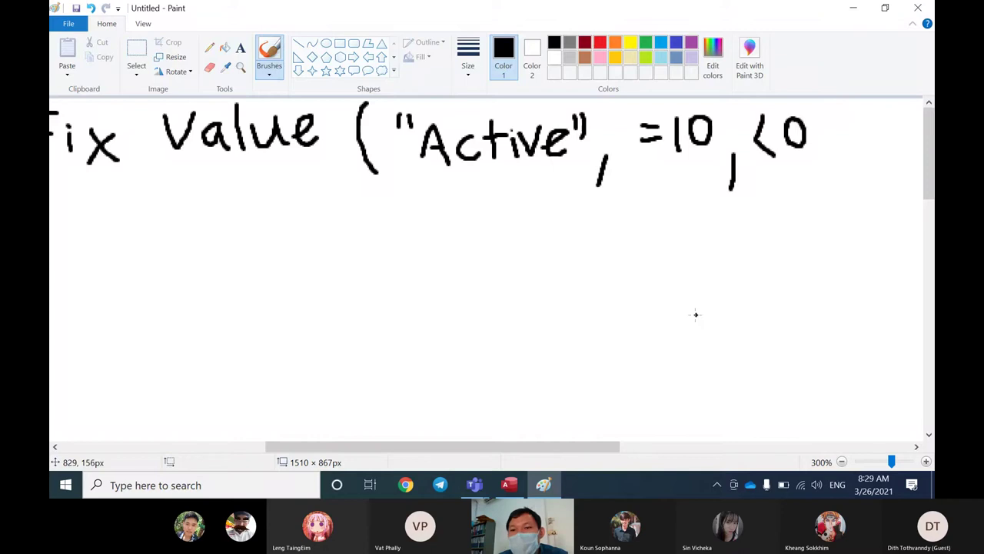
pyautogui.moveTo(603, 451); pyautogui.dragTo(749, 433)
pyautogui.moveTo(508, 171); pyautogui.dragTo(499, 198)
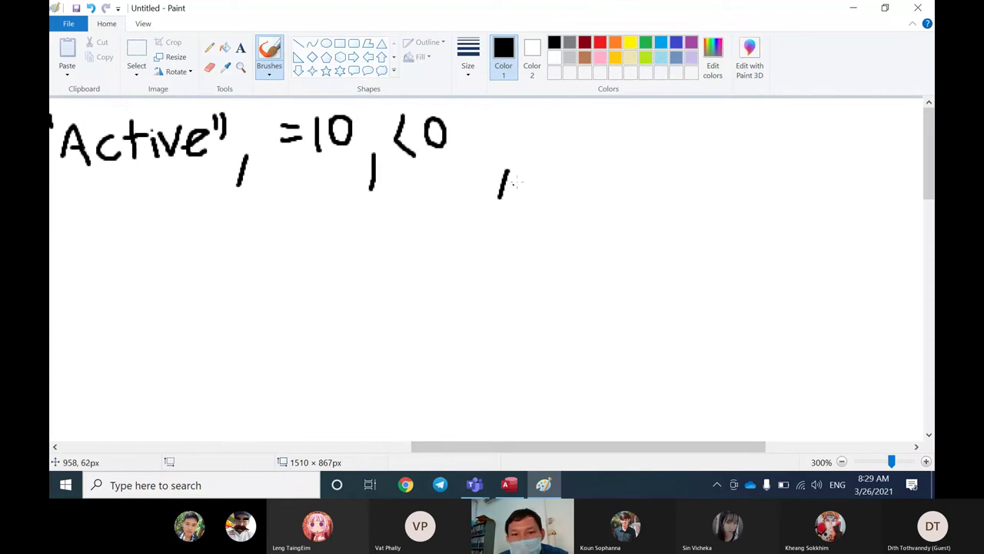
# Step: Handwrite the example Between 1 and 100 in the note
pyautogui.moveTo(530, 135)
pyautogui.mouseDown()
pyautogui.moveTo(529, 157)
pyautogui.moveTo(549, 124)
pyautogui.moveTo(534, 156)
pyautogui.moveTo(577, 140)
pyautogui.moveTo(563, 142)
pyautogui.moveTo(584, 151)
pyautogui.moveTo(594, 131)
pyautogui.moveTo(594, 154)
pyautogui.moveTo(605, 134)
pyautogui.moveTo(646, 132)
pyautogui.moveTo(669, 141)
pyautogui.moveTo(656, 153)
pyautogui.moveTo(692, 138)
pyautogui.moveTo(694, 154)
pyautogui.moveTo(736, 158)
pyautogui.mouseUp()
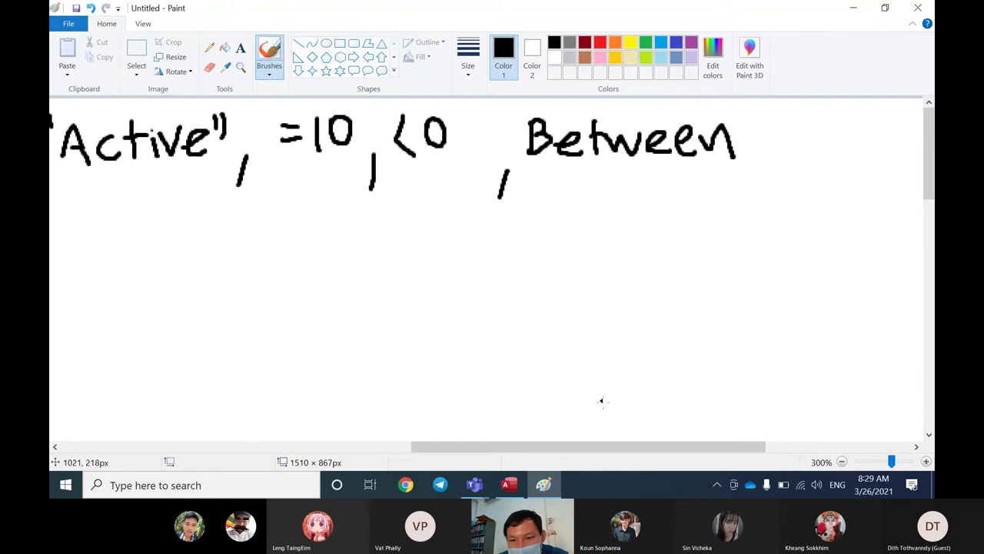
pyautogui.moveTo(624, 446); pyautogui.dragTo(685, 446)
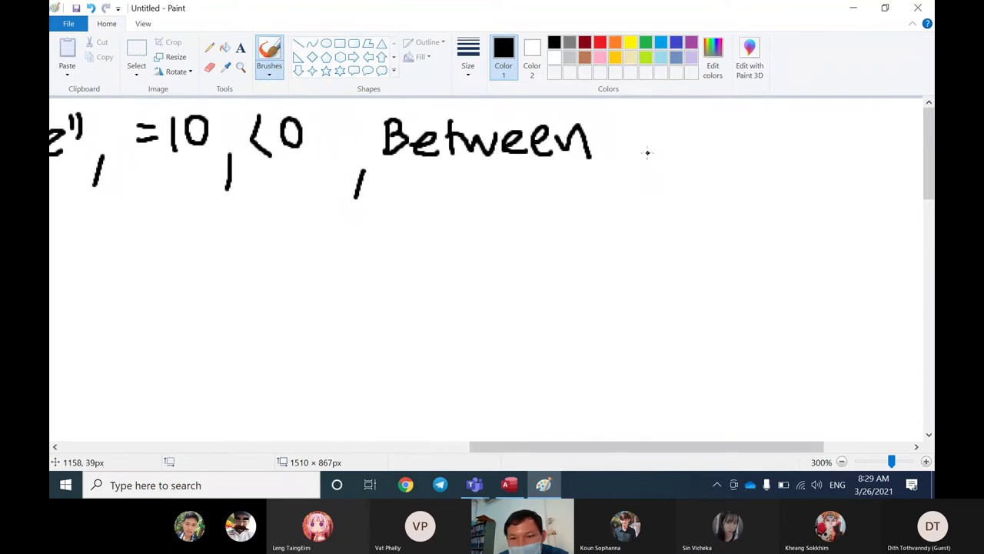
pyautogui.moveTo(650, 154)
pyautogui.mouseDown()
pyautogui.moveTo(651, 123)
pyautogui.moveTo(653, 154)
pyautogui.moveTo(664, 157)
pyautogui.mouseUp()
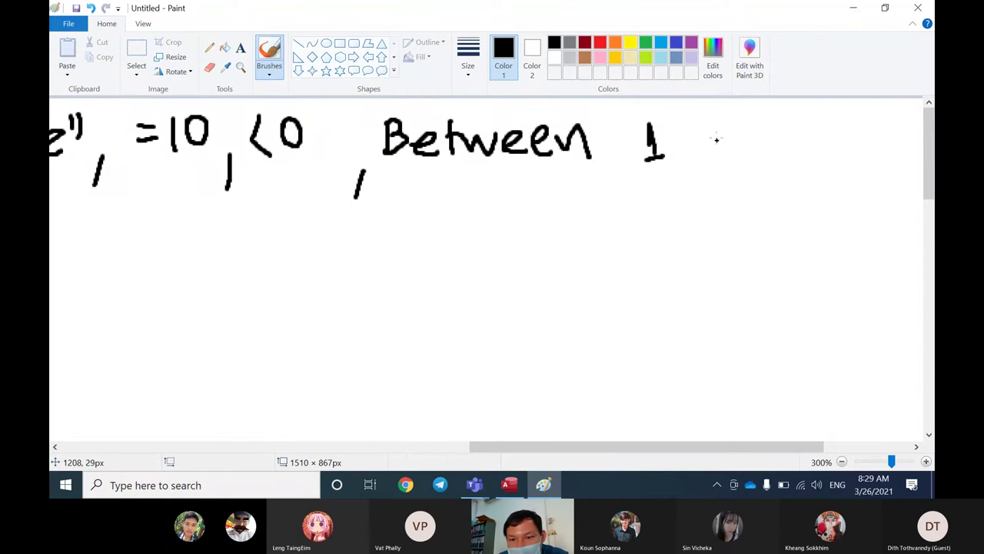
pyautogui.moveTo(717, 139)
pyautogui.mouseDown()
pyautogui.moveTo(711, 150)
pyautogui.moveTo(724, 156)
pyautogui.moveTo(730, 139)
pyautogui.moveTo(760, 160)
pyautogui.mouseUp()
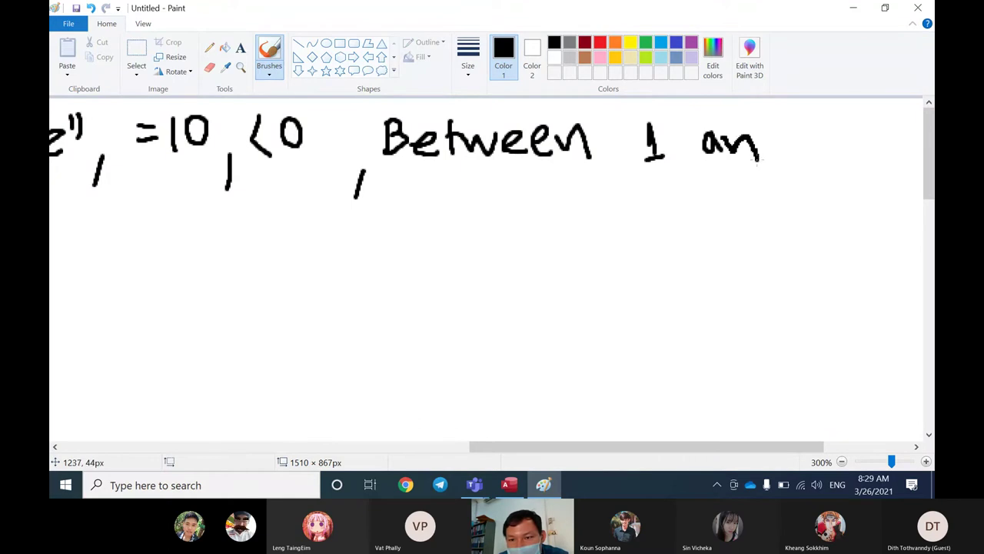
pyautogui.moveTo(781, 120)
pyautogui.mouseDown()
pyautogui.moveTo(769, 151)
pyautogui.moveTo(847, 144)
pyautogui.moveTo(834, 128)
pyautogui.moveTo(861, 153)
pyautogui.moveTo(869, 129)
pyautogui.mouseUp()
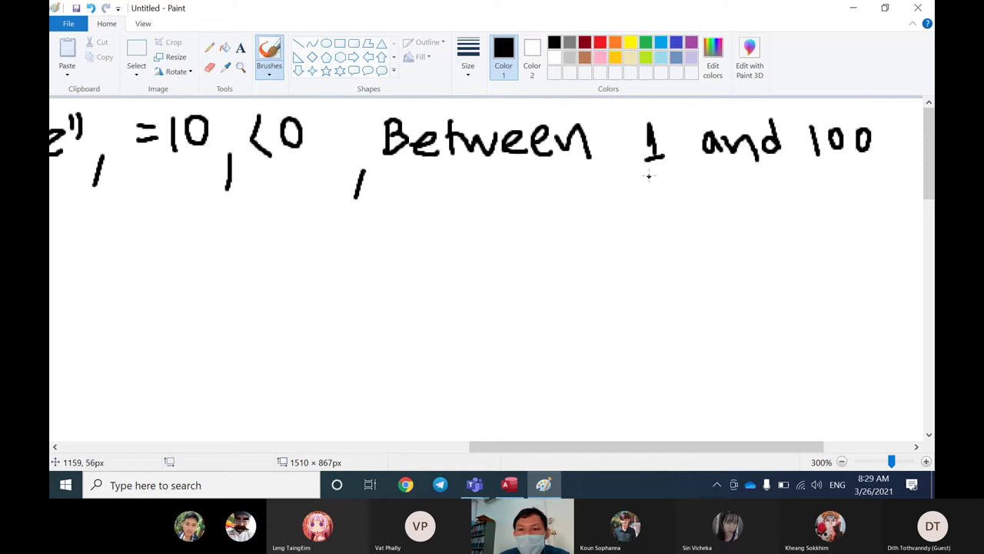
pyautogui.moveTo(649, 177)
pyautogui.mouseDown()
pyautogui.moveTo(674, 178)
pyautogui.moveTo(675, 189)
pyautogui.mouseUp()
pyautogui.moveTo(822, 169)
pyautogui.mouseDown()
pyautogui.moveTo(858, 175)
pyautogui.moveTo(871, 192)
pyautogui.mouseUp()
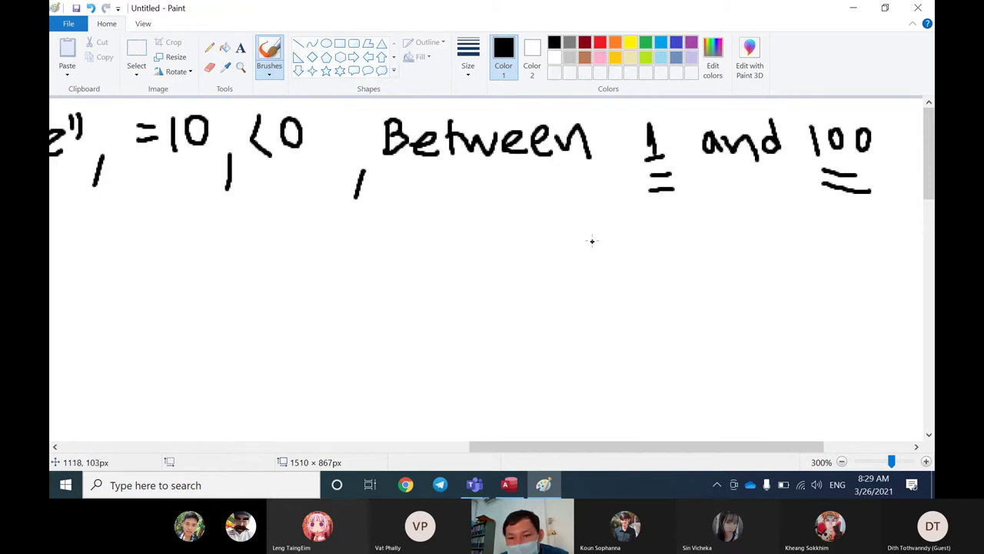
# Step: Start a date example below the note with a # sign and a 1
pyautogui.moveTo(567, 245)
pyautogui.mouseDown()
pyautogui.moveTo(596, 241)
pyautogui.moveTo(598, 229)
pyautogui.moveTo(568, 271)
pyautogui.mouseUp()
pyautogui.moveTo(584, 220); pyautogui.dragTo(562, 266)
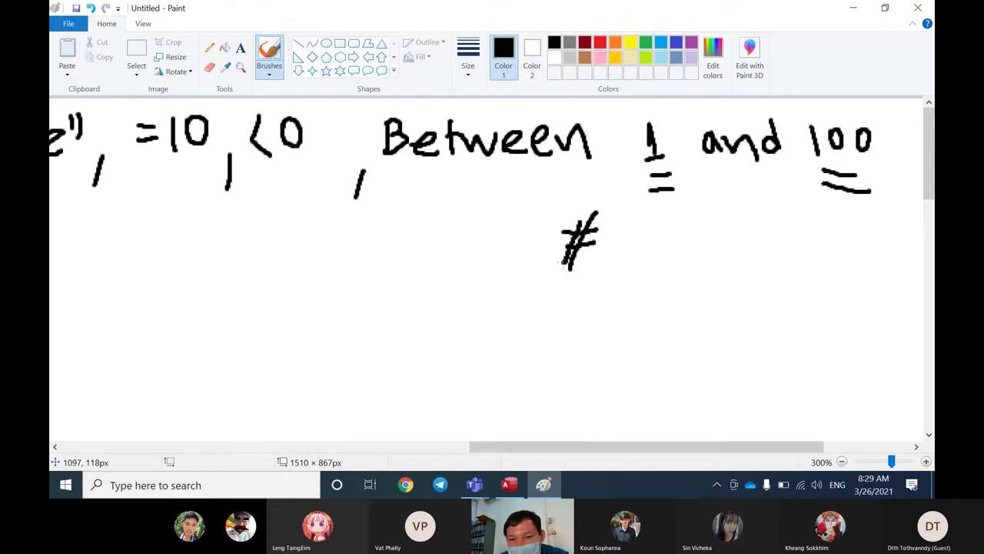
pyautogui.moveTo(623, 223)
pyautogui.mouseDown()
pyautogui.moveTo(624, 249)
pyautogui.moveTo(669, 239)
pyautogui.moveTo(666, 255)
pyautogui.moveTo(714, 245)
pyautogui.moveTo(752, 259)
pyautogui.moveTo(793, 234)
pyautogui.moveTo(778, 262)
pyautogui.mouseUp()
# Step: Complete the first handwritten date as #1-3-21#
pyautogui.click(699, 244)
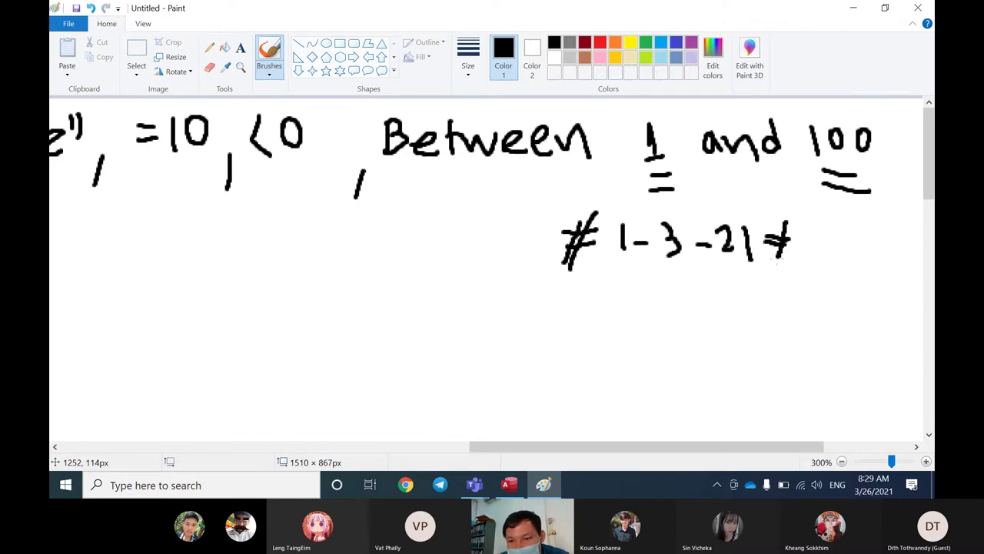
pyautogui.moveTo(780, 222); pyautogui.dragTo(770, 265)
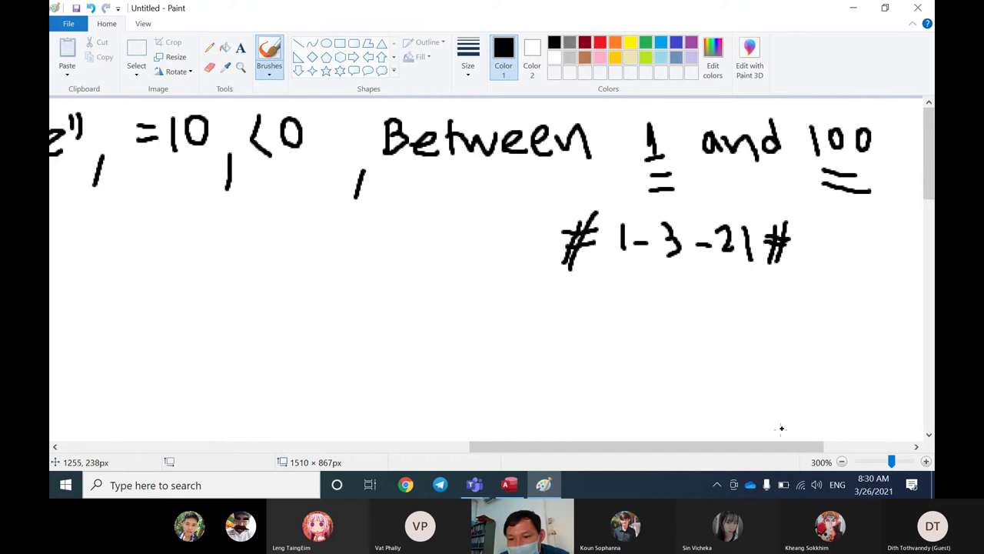
pyautogui.moveTo(781, 446); pyautogui.dragTo(821, 446)
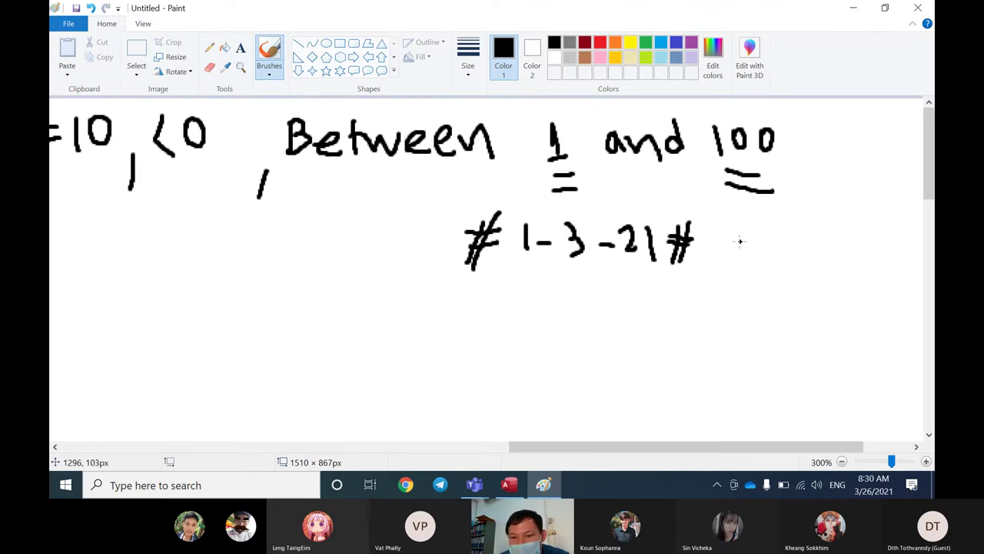
# Step: Draw an arrow from "and" and write the second date #31-3-21# beside it
pyautogui.moveTo(648, 162)
pyautogui.mouseDown()
pyautogui.moveTo(713, 234)
pyautogui.moveTo(757, 248)
pyautogui.moveTo(762, 240)
pyautogui.moveTo(754, 237)
pyautogui.moveTo(744, 267)
pyautogui.mouseUp()
pyautogui.moveTo(748, 225); pyautogui.dragTo(738, 265)
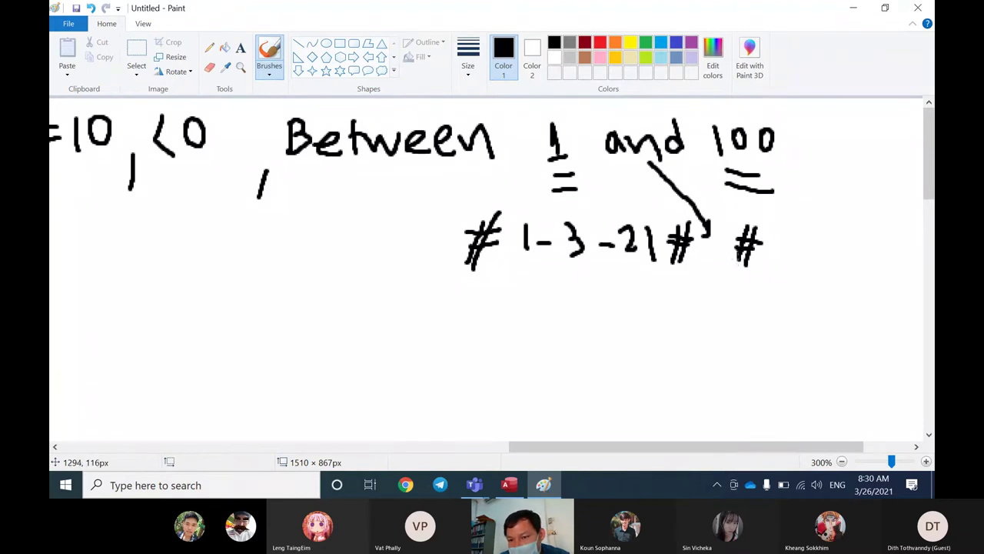
pyautogui.moveTo(773, 228); pyautogui.dragTo(769, 263)
pyautogui.moveTo(803, 227)
pyautogui.mouseDown()
pyautogui.moveTo(807, 255)
pyautogui.moveTo(823, 245)
pyautogui.mouseUp()
pyautogui.moveTo(827, 223)
pyautogui.mouseDown()
pyautogui.moveTo(841, 244)
pyautogui.moveTo(832, 260)
pyautogui.mouseUp()
pyautogui.moveTo(852, 245)
pyautogui.mouseDown()
pyautogui.moveTo(880, 232)
pyautogui.moveTo(871, 247)
pyautogui.moveTo(898, 251)
pyautogui.mouseUp()
pyautogui.moveTo(836, 446); pyautogui.dragTo(873, 452)
pyautogui.moveTo(830, 249)
pyautogui.mouseDown()
pyautogui.moveTo(849, 248)
pyautogui.moveTo(856, 235)
pyautogui.mouseUp()
pyautogui.moveTo(853, 221)
pyautogui.mouseDown()
pyautogui.moveTo(836, 276)
pyautogui.moveTo(830, 269)
pyautogui.mouseUp()
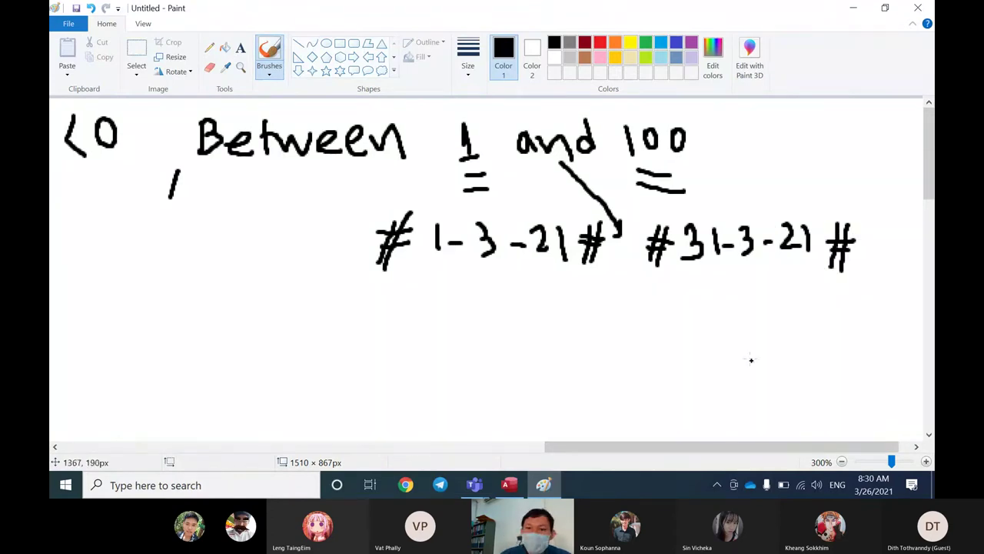
pyautogui.moveTo(650, 451); pyautogui.dragTo(285, 465)
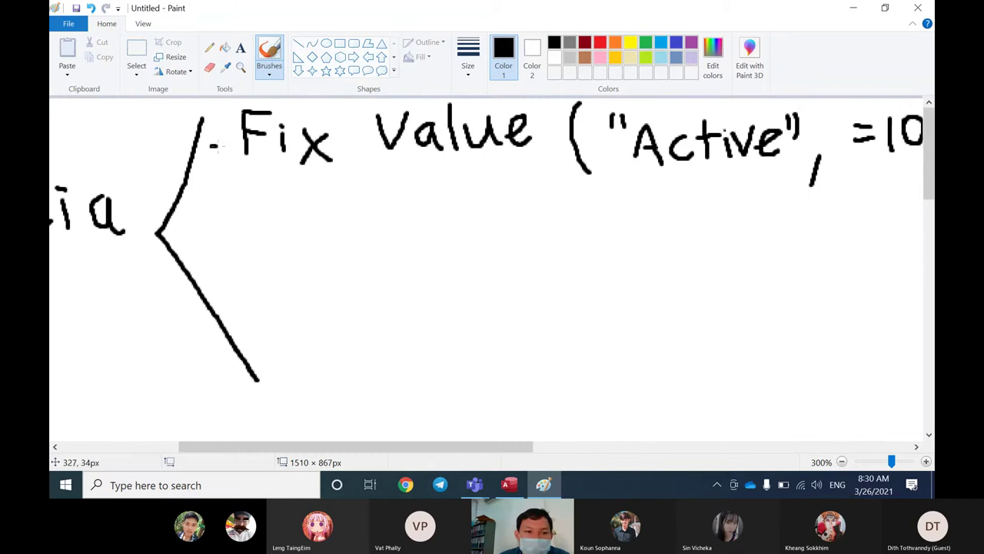
# Step: Draw arrows from the bracket to Fix Value and a second branch reading Paramet
pyautogui.moveTo(211, 145)
pyautogui.mouseDown()
pyautogui.moveTo(225, 143)
pyautogui.moveTo(223, 156)
pyautogui.mouseUp()
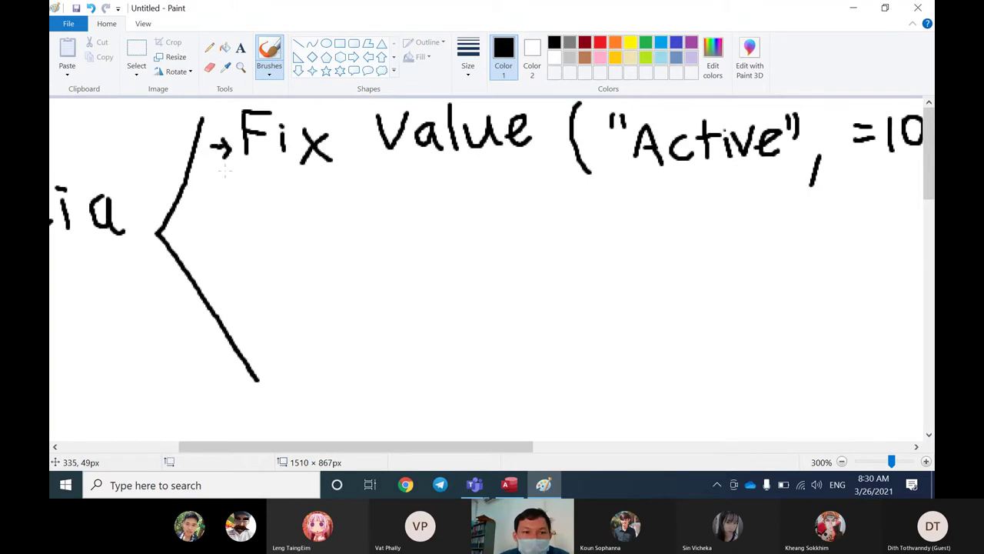
pyautogui.moveTo(207, 232)
pyautogui.mouseDown()
pyautogui.moveTo(230, 227)
pyautogui.moveTo(223, 241)
pyautogui.mouseUp()
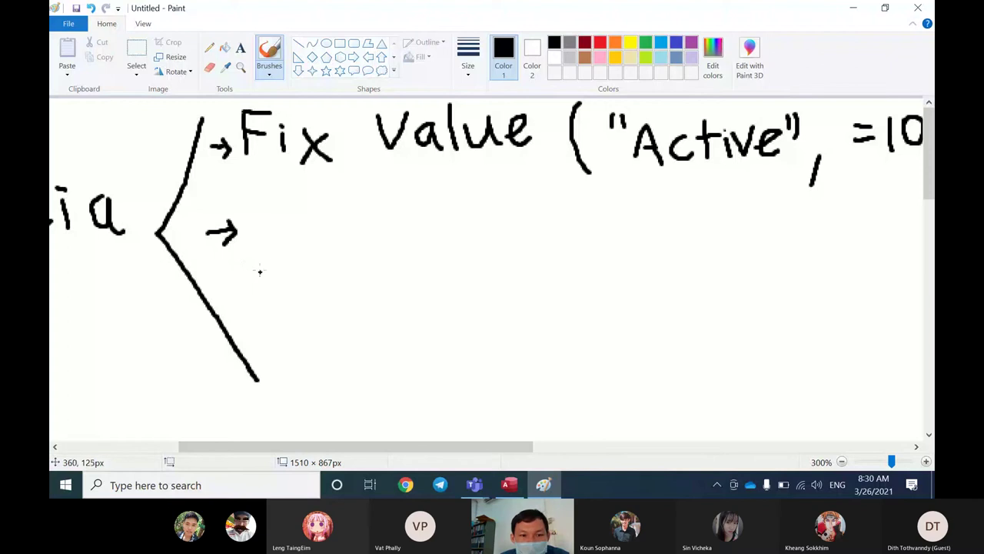
pyautogui.moveTo(273, 219); pyautogui.dragTo(266, 260)
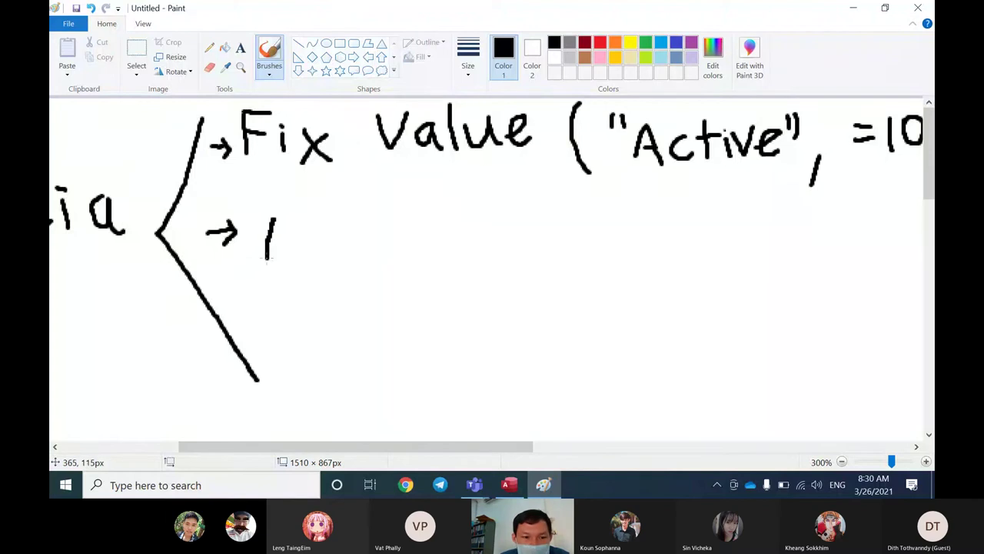
pyautogui.moveTo(272, 219)
pyautogui.mouseDown()
pyautogui.moveTo(292, 229)
pyautogui.moveTo(266, 240)
pyautogui.moveTo(313, 242)
pyautogui.moveTo(344, 266)
pyautogui.moveTo(359, 235)
pyautogui.mouseUp()
pyautogui.moveTo(379, 239)
pyautogui.mouseDown()
pyautogui.moveTo(373, 241)
pyautogui.moveTo(399, 267)
pyautogui.moveTo(423, 266)
pyautogui.moveTo(436, 240)
pyautogui.mouseUp()
pyautogui.moveTo(440, 243)
pyautogui.mouseDown()
pyautogui.moveTo(459, 266)
pyautogui.moveTo(480, 243)
pyautogui.moveTo(483, 266)
pyautogui.mouseUp()
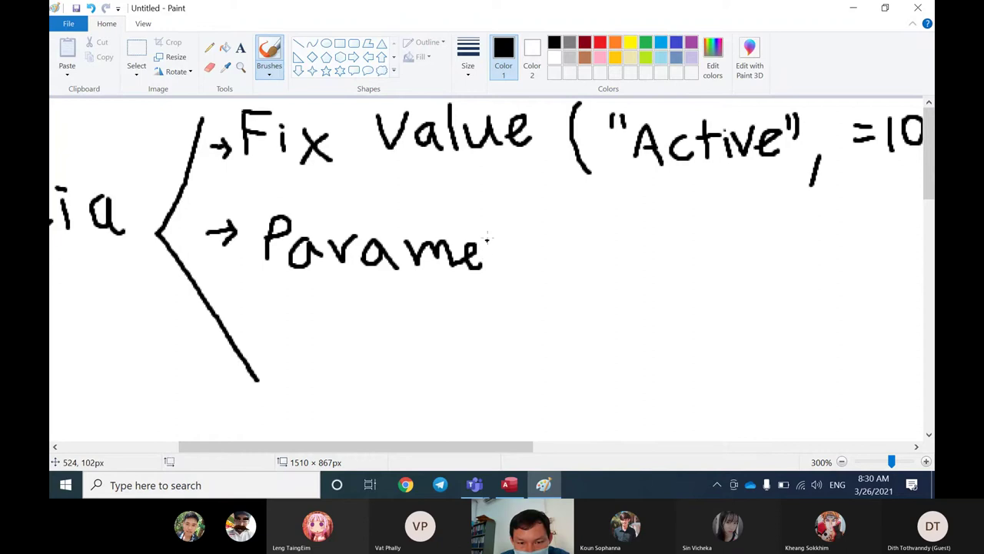
pyautogui.moveTo(497, 214)
pyautogui.mouseDown()
pyautogui.moveTo(499, 266)
pyautogui.moveTo(519, 234)
pyautogui.mouseUp()
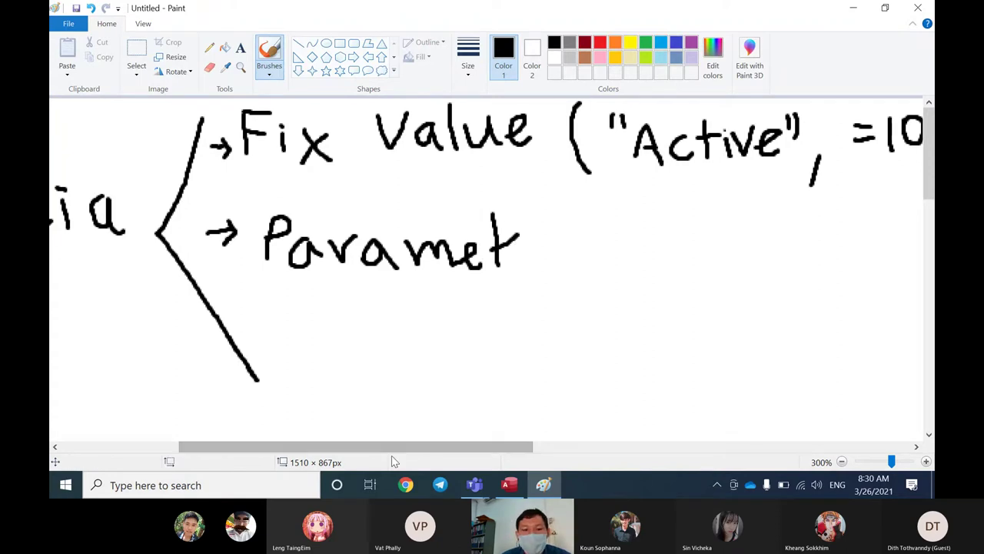
pyautogui.moveTo(392, 447); pyautogui.dragTo(373, 448)
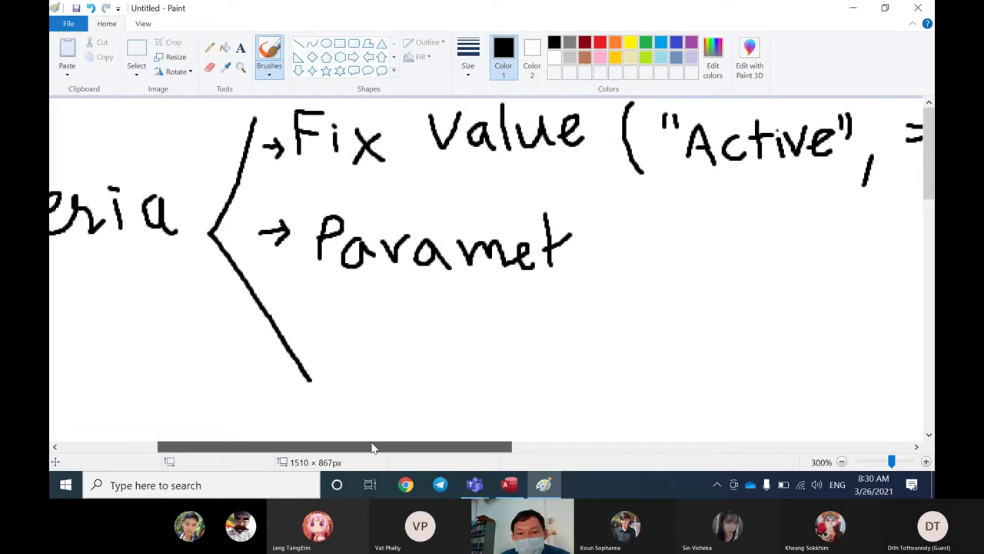
# Step: Write ( after Paramet, followed by square brackets enclosing the word Stat
pyautogui.moveTo(372, 448); pyautogui.dragTo(484, 450)
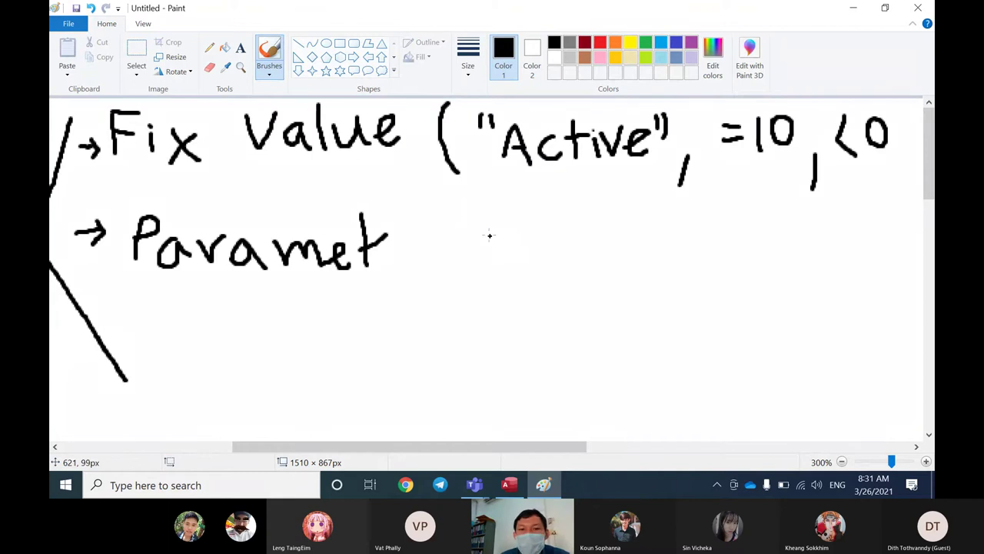
pyautogui.moveTo(463, 205); pyautogui.dragTo(444, 298)
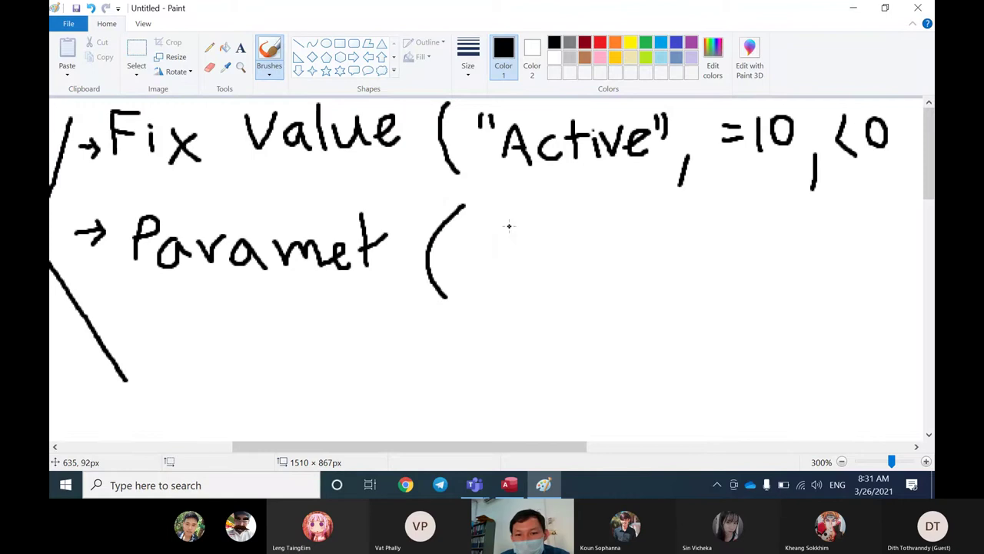
pyautogui.moveTo(508, 225)
pyautogui.mouseDown()
pyautogui.moveTo(509, 281)
pyautogui.moveTo(529, 286)
pyautogui.mouseUp()
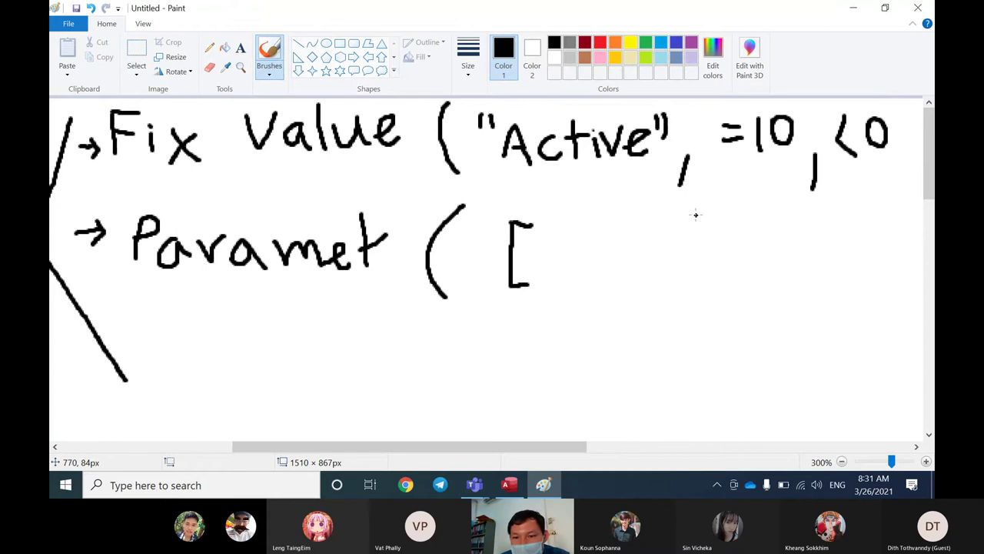
pyautogui.moveTo(729, 214)
pyautogui.mouseDown()
pyautogui.moveTo(752, 223)
pyautogui.moveTo(757, 268)
pyautogui.moveTo(737, 271)
pyautogui.mouseUp()
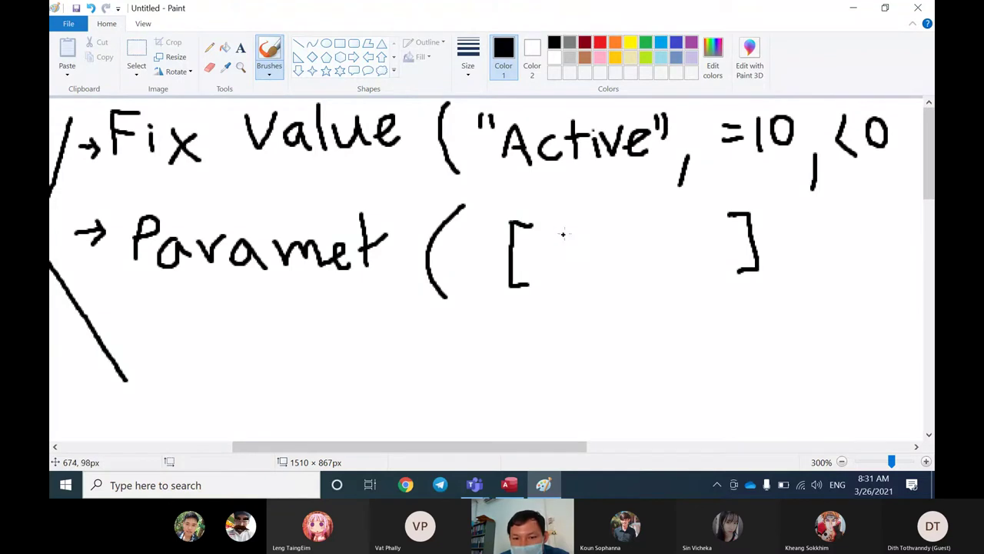
pyautogui.moveTo(574, 232)
pyautogui.mouseDown()
pyautogui.moveTo(558, 235)
pyautogui.moveTo(583, 257)
pyautogui.moveTo(558, 261)
pyautogui.mouseUp()
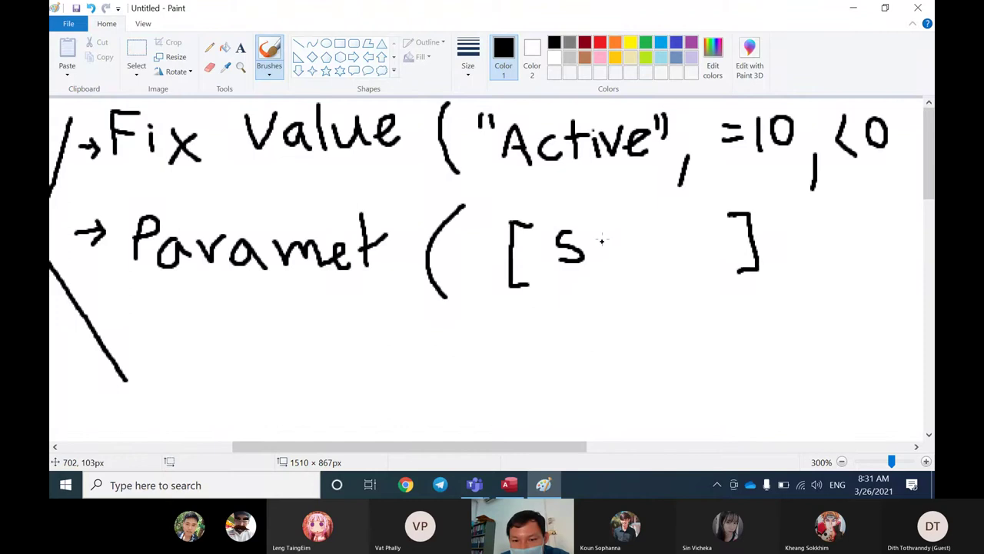
pyautogui.moveTo(597, 221)
pyautogui.mouseDown()
pyautogui.moveTo(621, 239)
pyautogui.moveTo(613, 265)
pyautogui.moveTo(642, 246)
pyautogui.moveTo(642, 266)
pyautogui.moveTo(665, 236)
pyautogui.mouseUp()
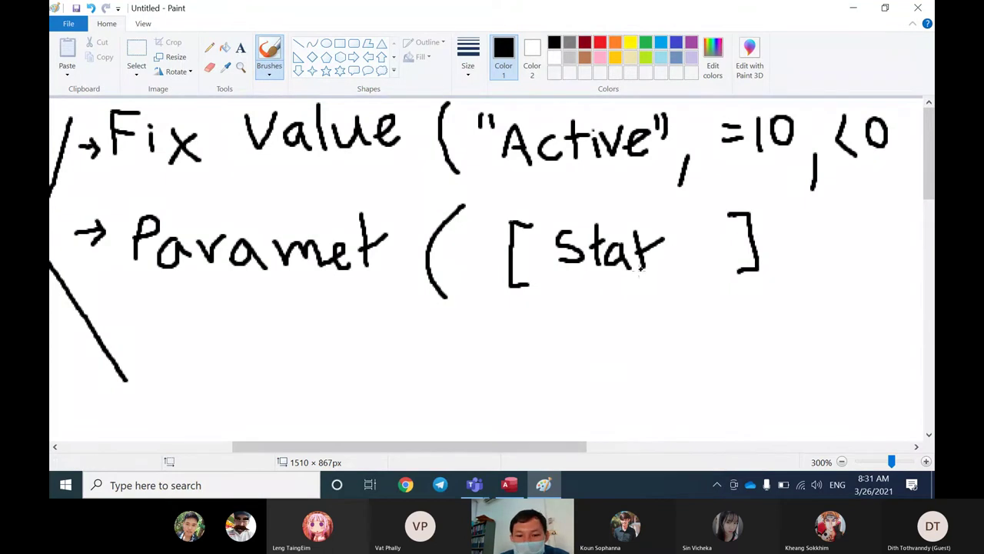
# Step: Back in Access, select the Status, Class_ID and Room columns, then open Query2 in Design View
pyautogui.click(507, 484)
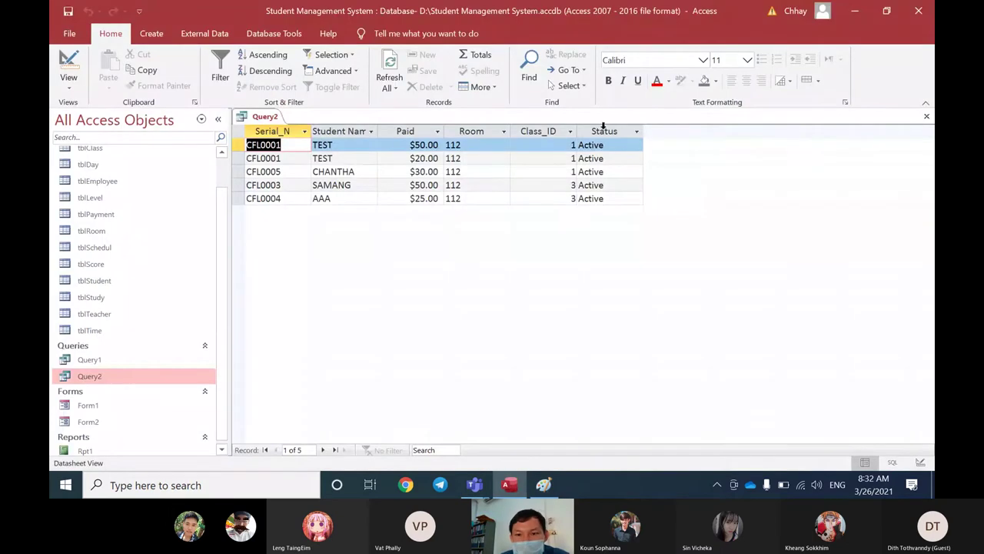
pyautogui.click(608, 127)
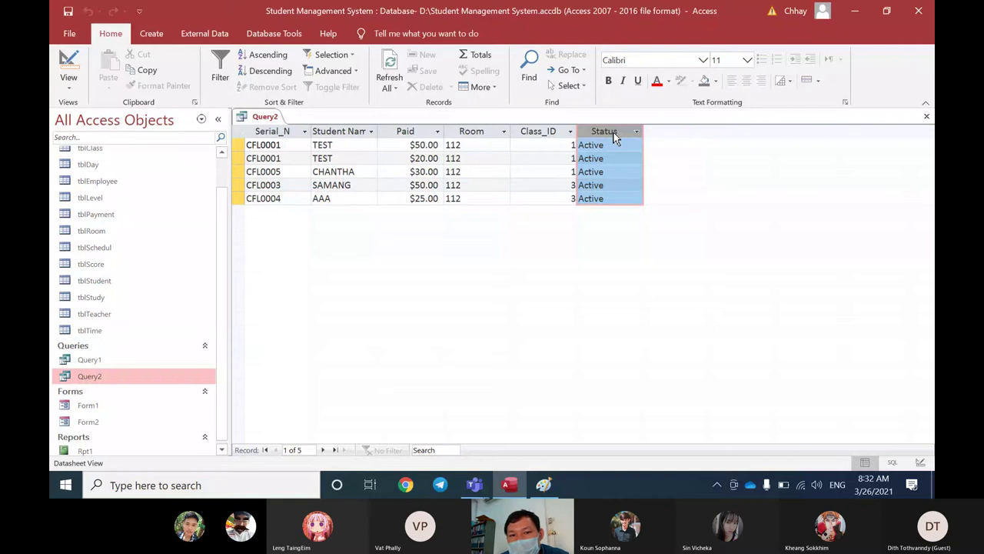
pyautogui.click(544, 128)
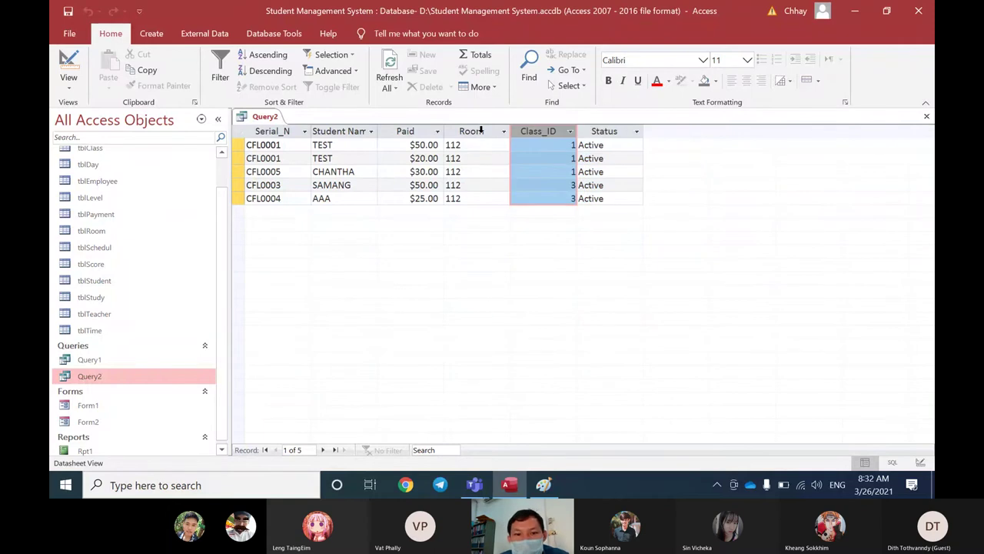
pyautogui.click(481, 130)
pyautogui.rightClick(273, 117)
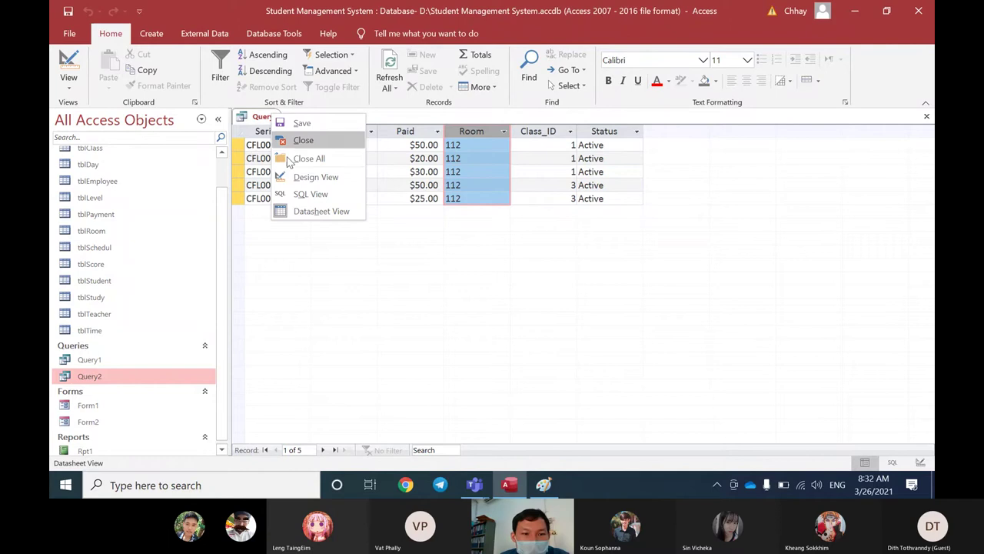
pyautogui.click(284, 177)
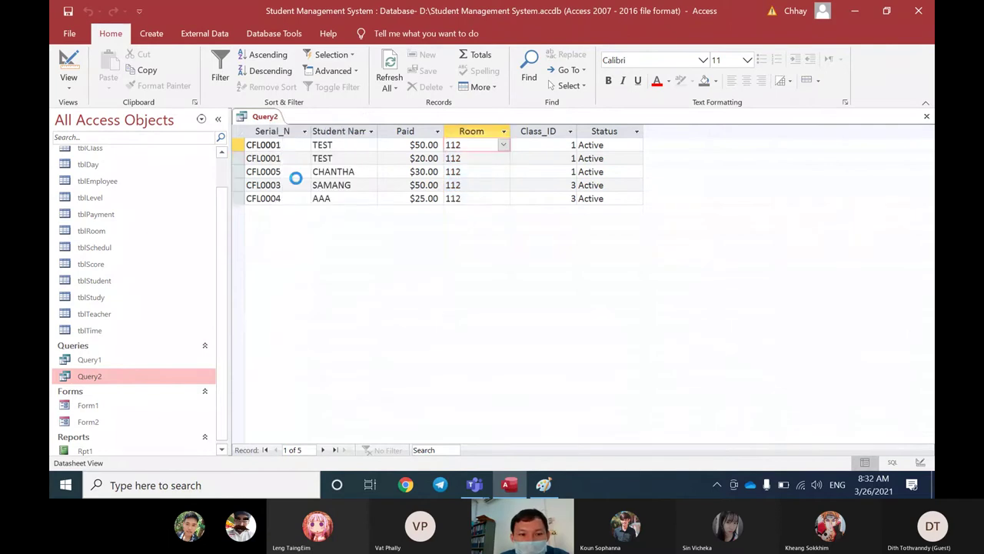
pyautogui.click(287, 192)
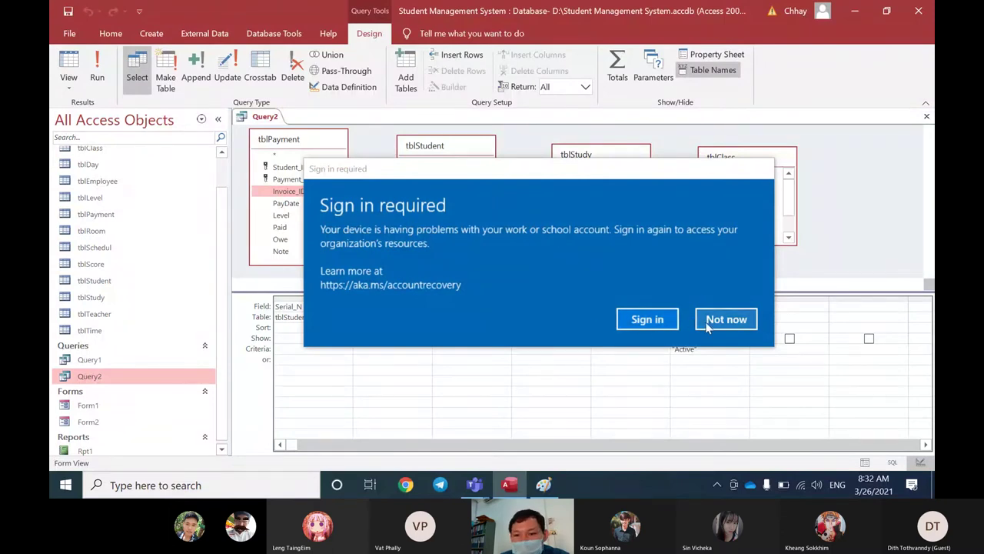
# Step: Sign back in to the work account with its password and dismiss the confirmation
pyautogui.click(650, 321)
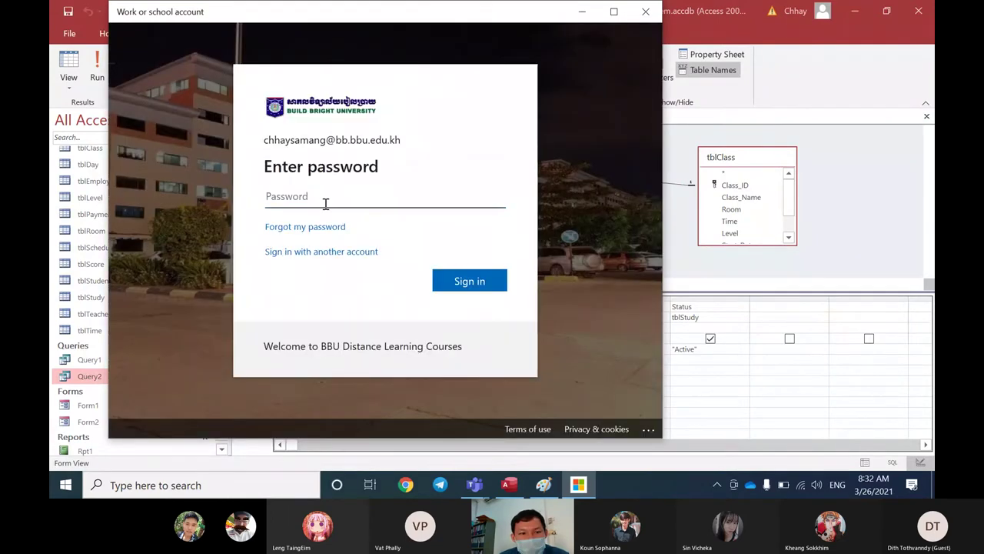
pyautogui.write('•••')
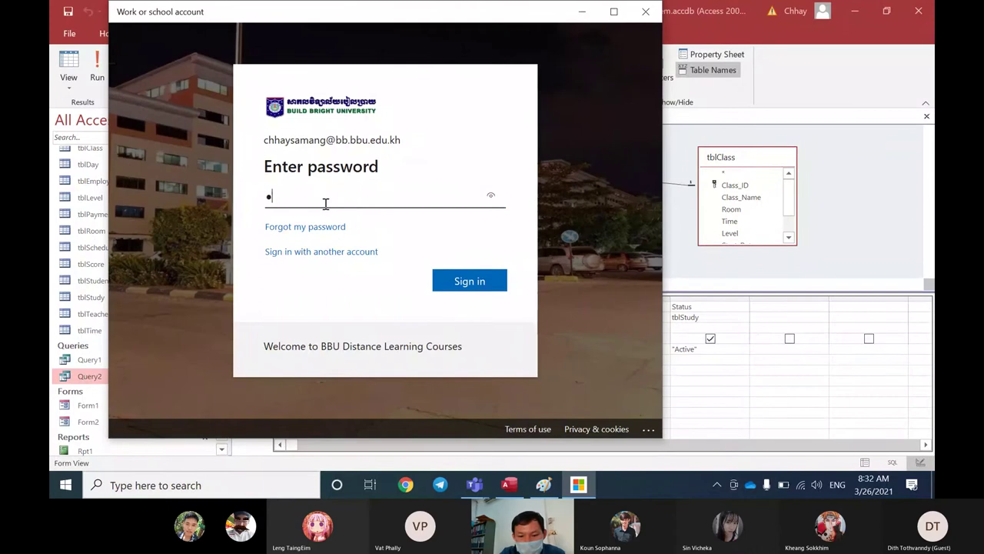
pyautogui.write('••')
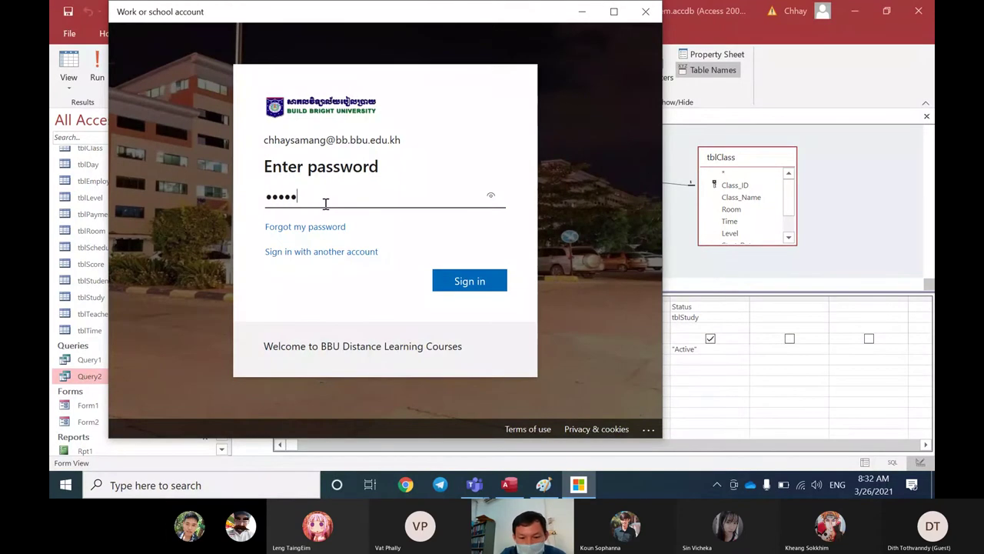
pyautogui.write('•••')
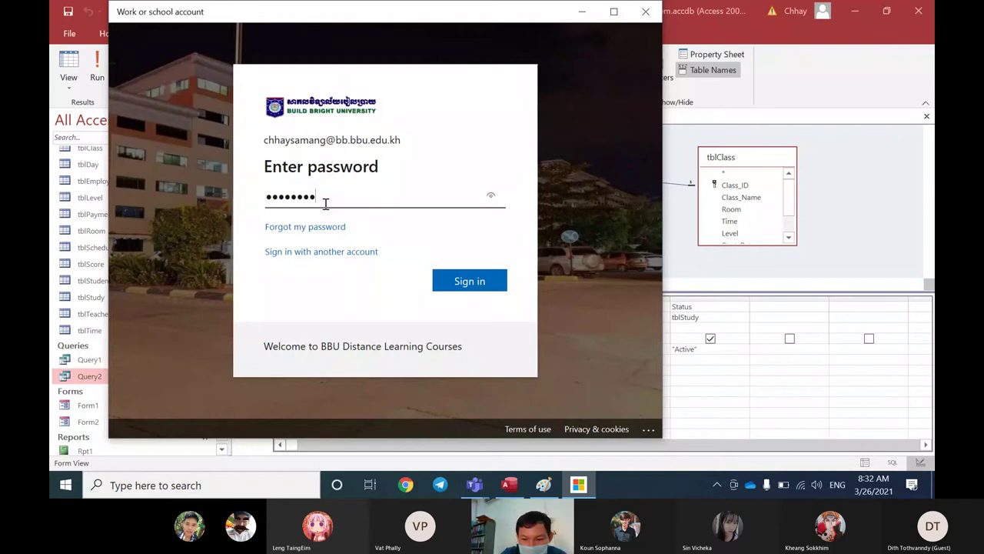
pyautogui.write('•')
pyautogui.press('Return')
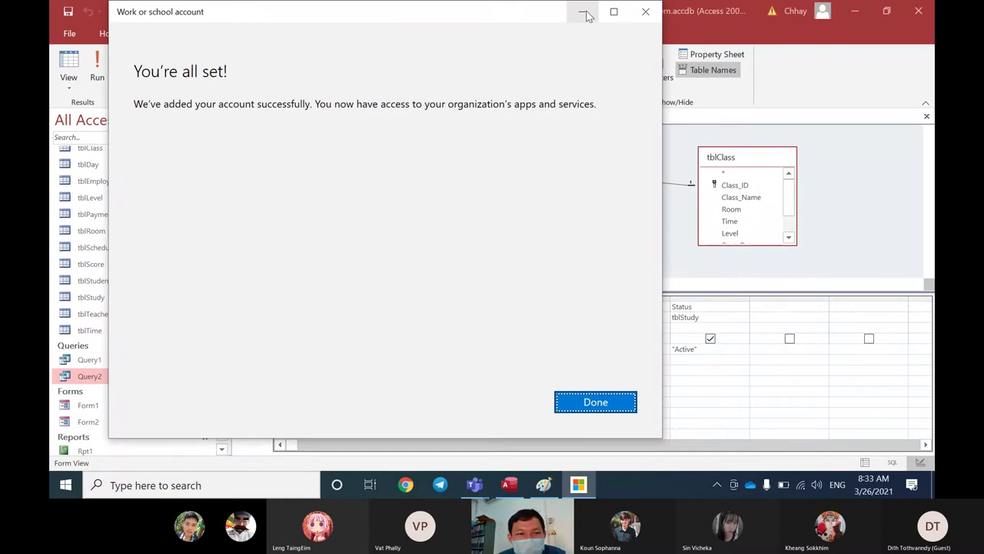
pyautogui.click(592, 412)
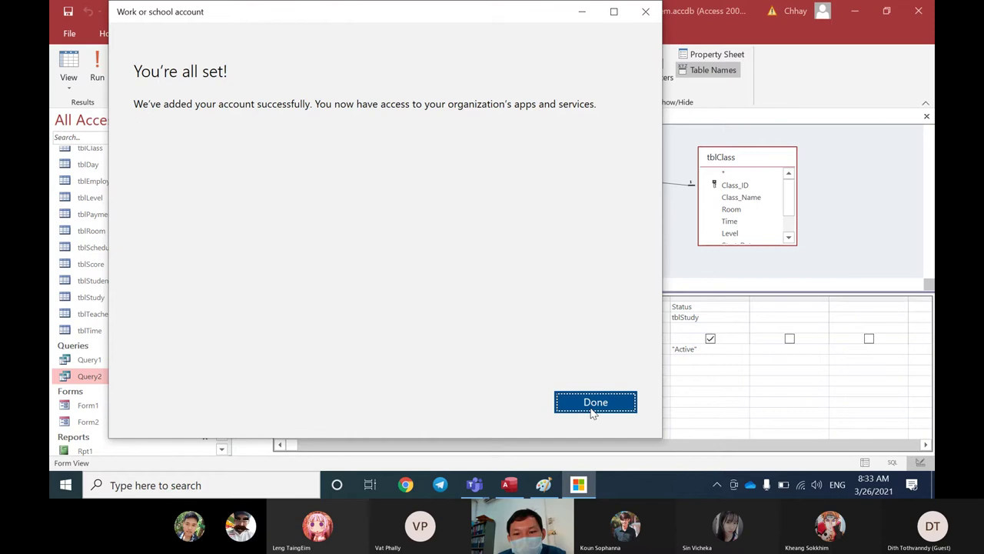
pyautogui.click(592, 411)
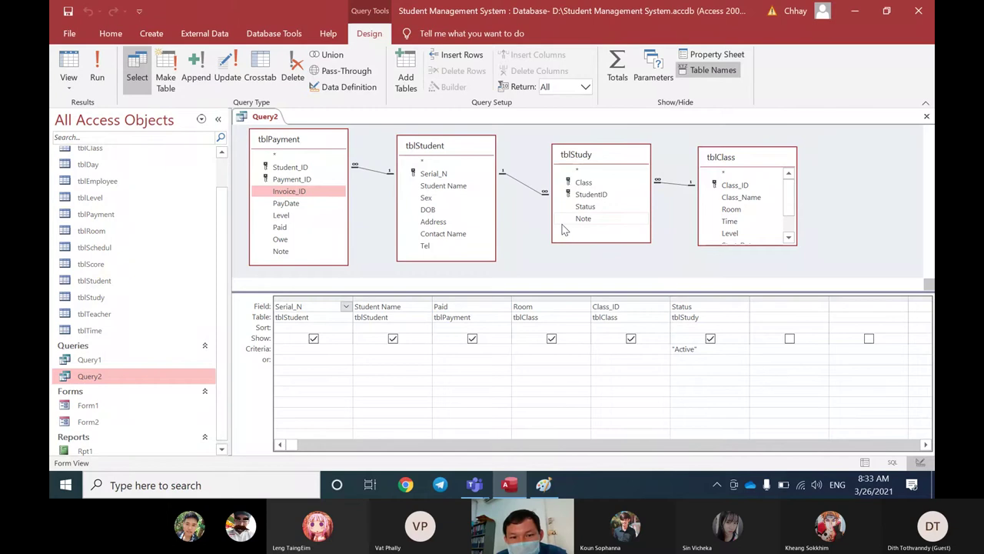
# Step: Step through the tblStudent fields from Serial_N, then bring the Paint notes forward
pyautogui.click(433, 173)
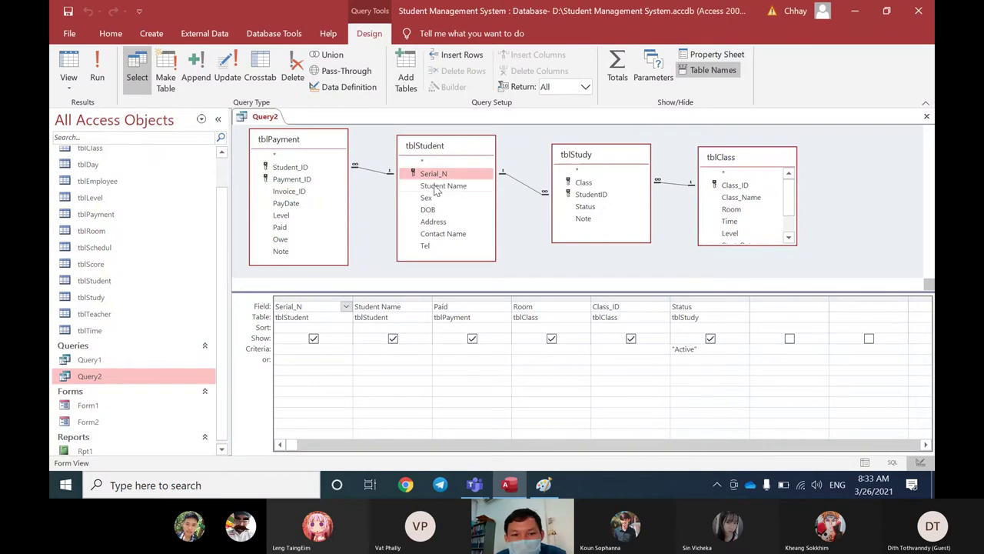
pyautogui.press('Down')
pyautogui.press('Down')
pyautogui.press('Down')
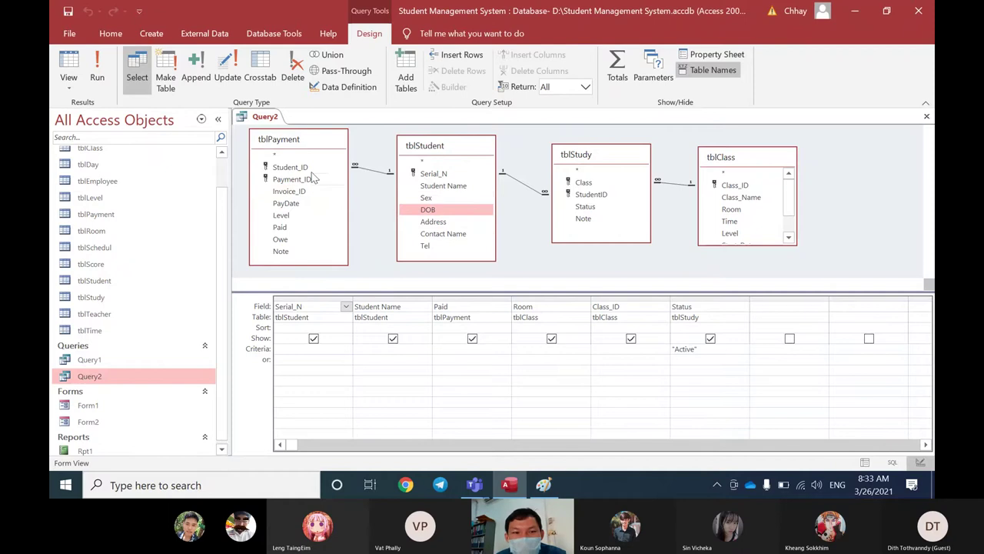
pyautogui.click(544, 484)
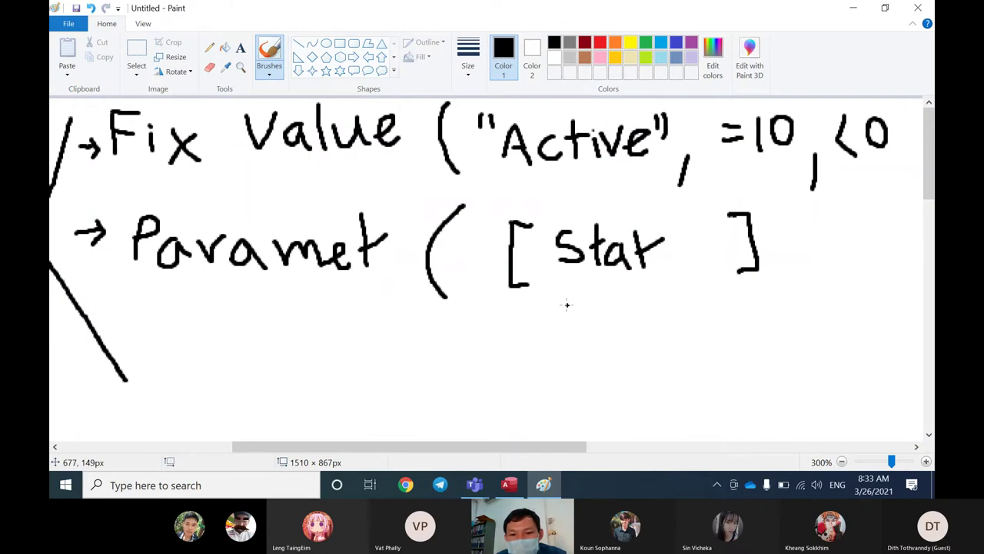
# Step: Handwrite the bracketed [Study Status] under the [Stat] note in Paint, then return to Access
pyautogui.moveTo(560, 300)
pyautogui.mouseDown()
pyautogui.moveTo(558, 327)
pyautogui.moveTo(546, 332)
pyautogui.moveTo(599, 311)
pyautogui.moveTo(602, 340)
pyautogui.mouseUp()
pyautogui.moveTo(622, 303); pyautogui.dragTo(628, 332)
pyautogui.moveTo(631, 314)
pyautogui.mouseDown()
pyautogui.moveTo(650, 315)
pyautogui.moveTo(660, 357)
pyautogui.mouseUp()
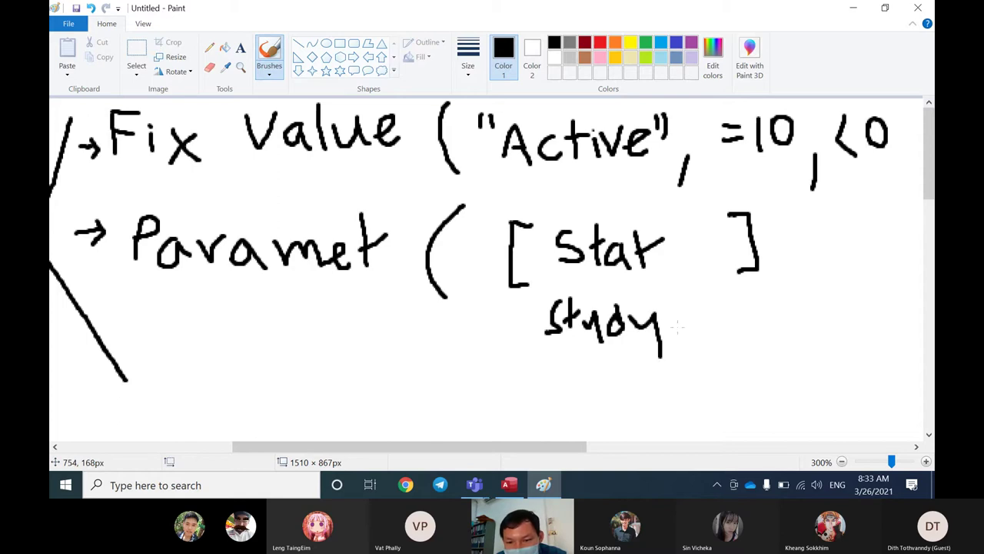
pyautogui.moveTo(706, 289)
pyautogui.mouseDown()
pyautogui.moveTo(693, 325)
pyautogui.moveTo(729, 309)
pyautogui.moveTo(727, 324)
pyautogui.mouseUp()
pyautogui.moveTo(716, 308)
pyautogui.mouseDown()
pyautogui.moveTo(754, 306)
pyautogui.moveTo(761, 326)
pyautogui.mouseUp()
pyautogui.moveTo(765, 288)
pyautogui.mouseDown()
pyautogui.moveTo(766, 326)
pyautogui.moveTo(785, 303)
pyautogui.moveTo(798, 328)
pyautogui.mouseUp()
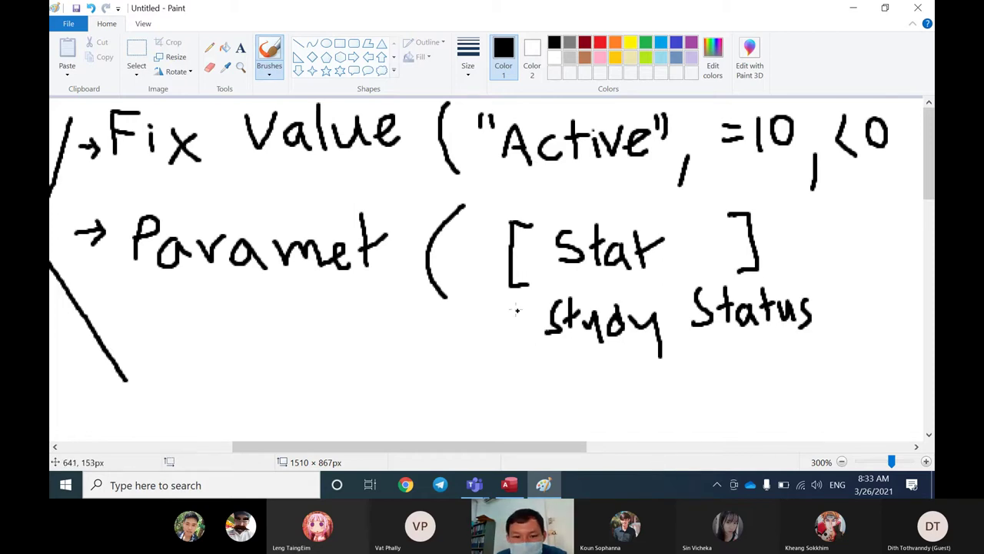
pyautogui.moveTo(527, 290); pyautogui.dragTo(521, 361)
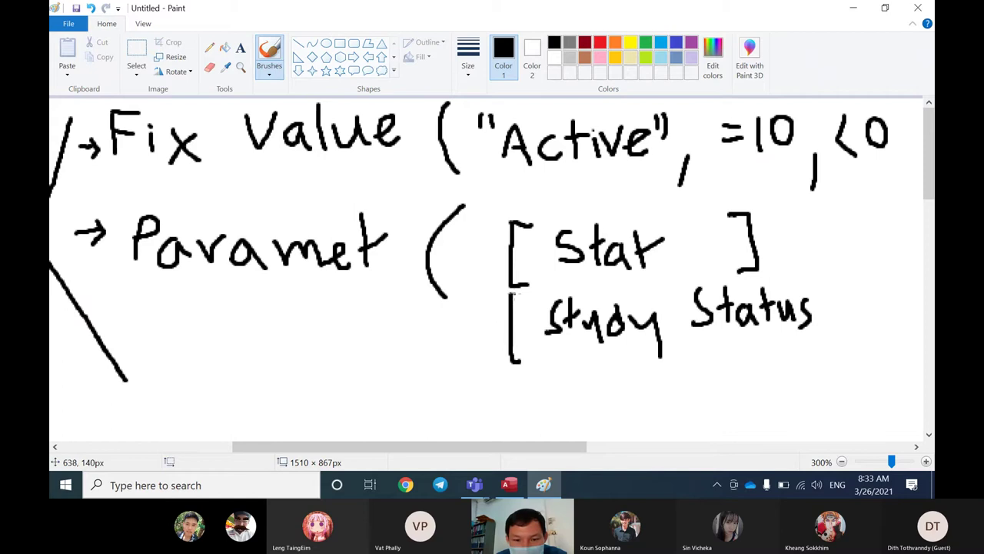
pyautogui.moveTo(810, 282)
pyautogui.mouseDown()
pyautogui.moveTo(836, 283)
pyautogui.moveTo(839, 352)
pyautogui.moveTo(820, 358)
pyautogui.mouseUp()
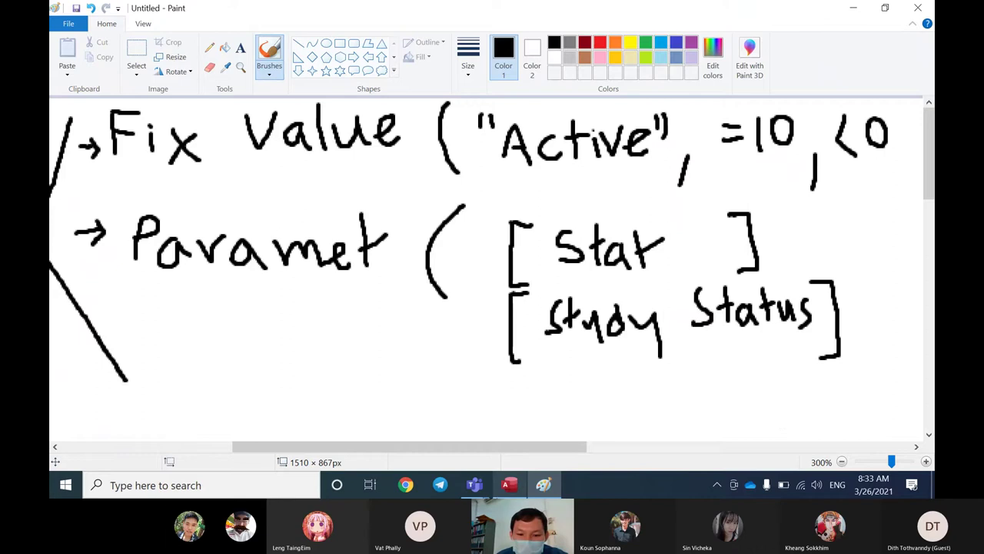
pyautogui.click(504, 490)
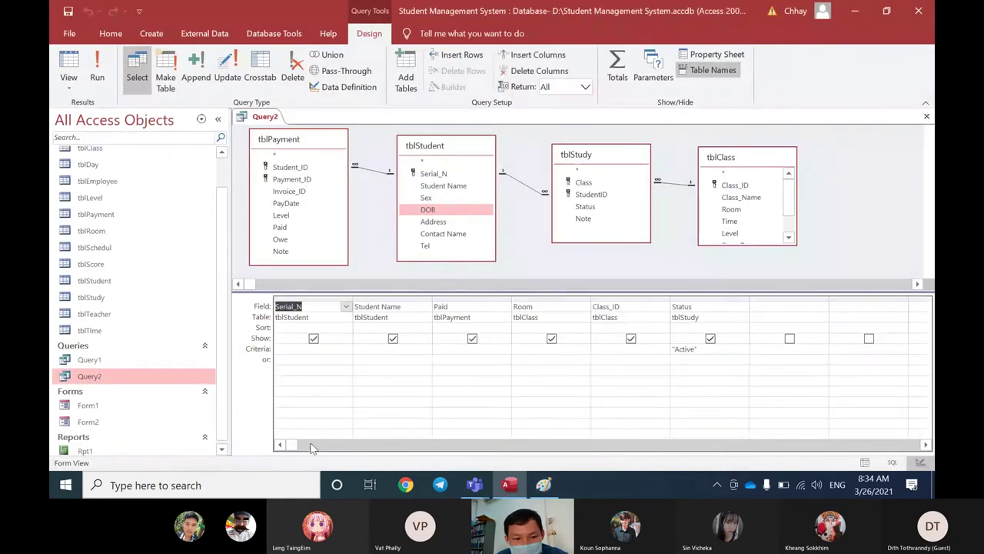
# Step: Delete the Status criterion "Active" and type the [Study Status] parameter in its place
pyautogui.click(708, 346)
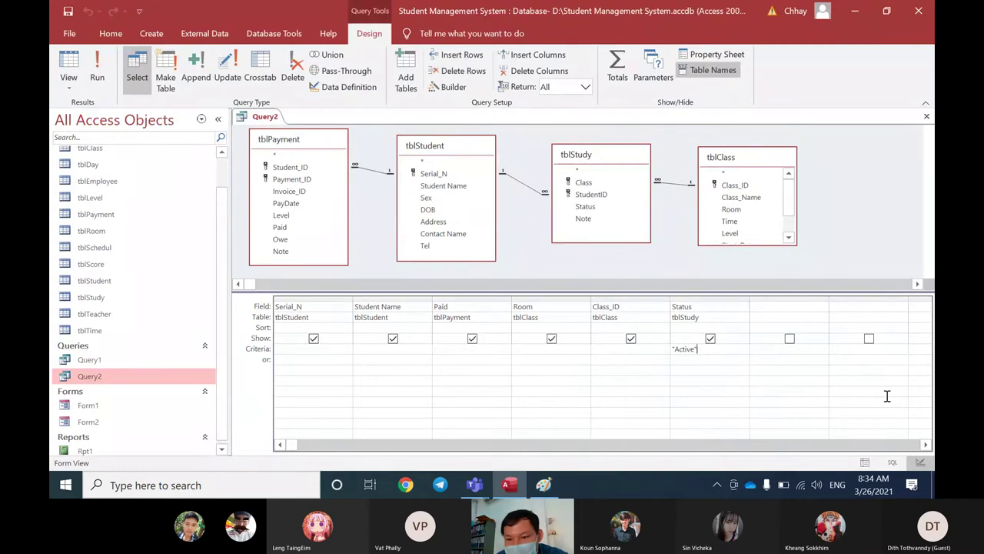
pyautogui.doubleClick(700, 350)
pyautogui.press('BackSpace')
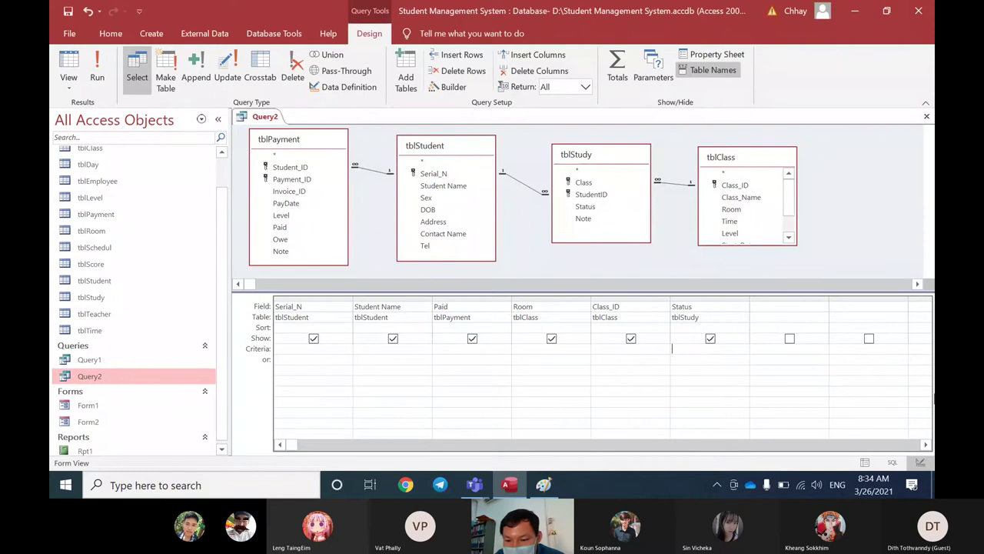
pyautogui.write('I')
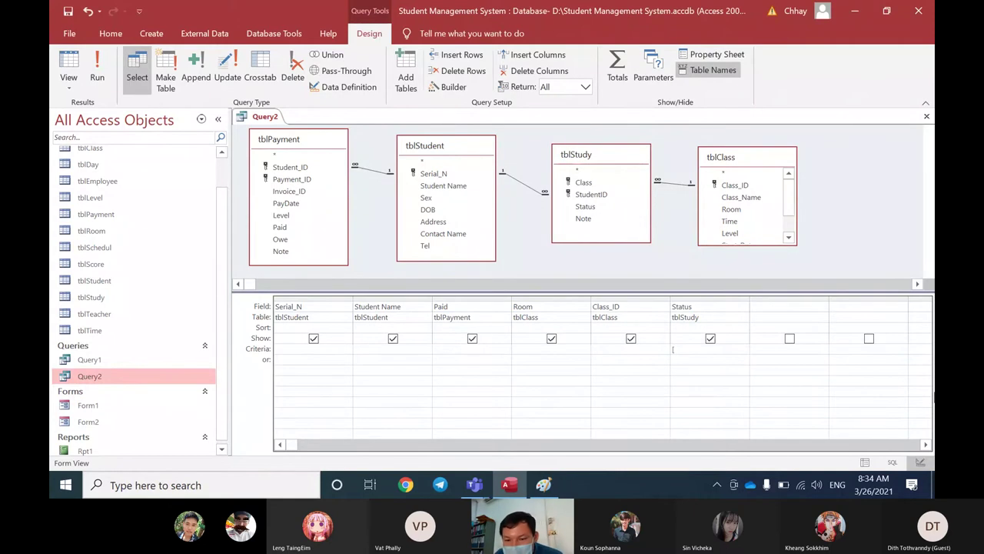
pyautogui.write('Study')
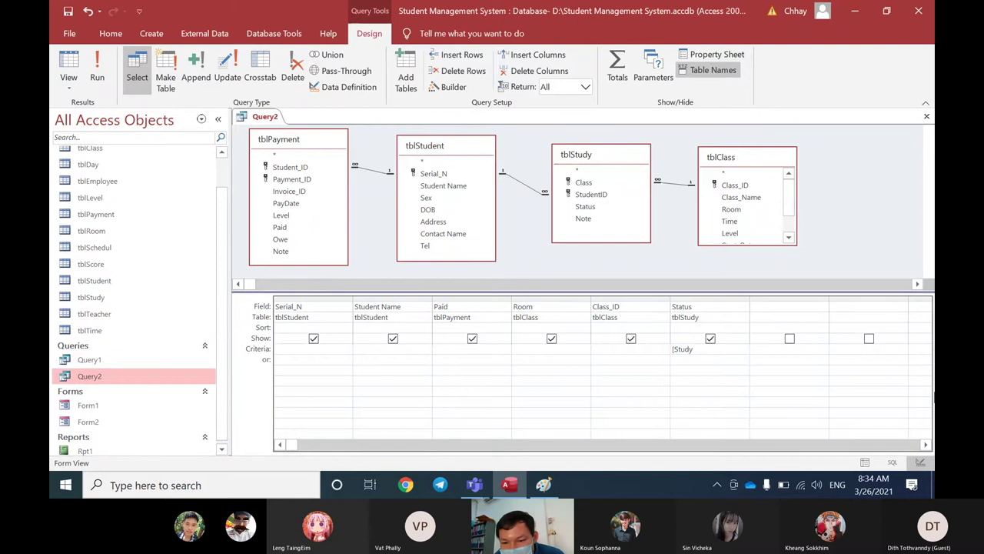
pyautogui.write(' Statu')
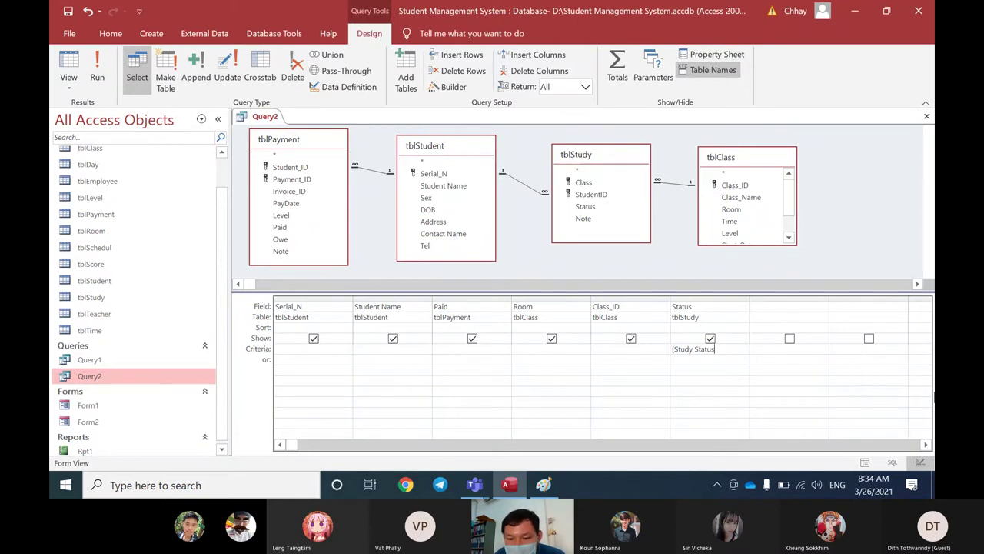
pyautogui.write('s]')
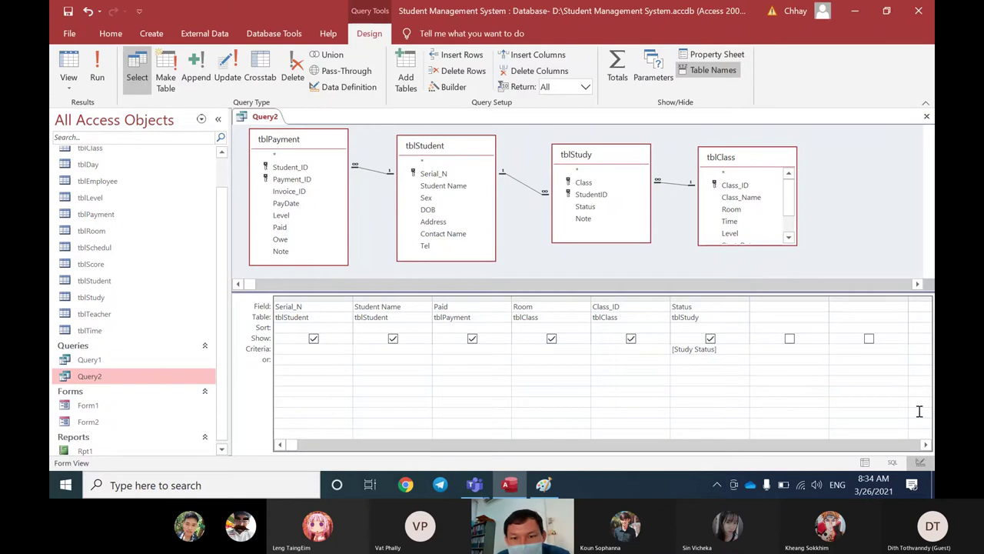
# Step: Run Query2 in Datasheet View, entering Quit at the Study Status prompt
pyautogui.rightClick(257, 122)
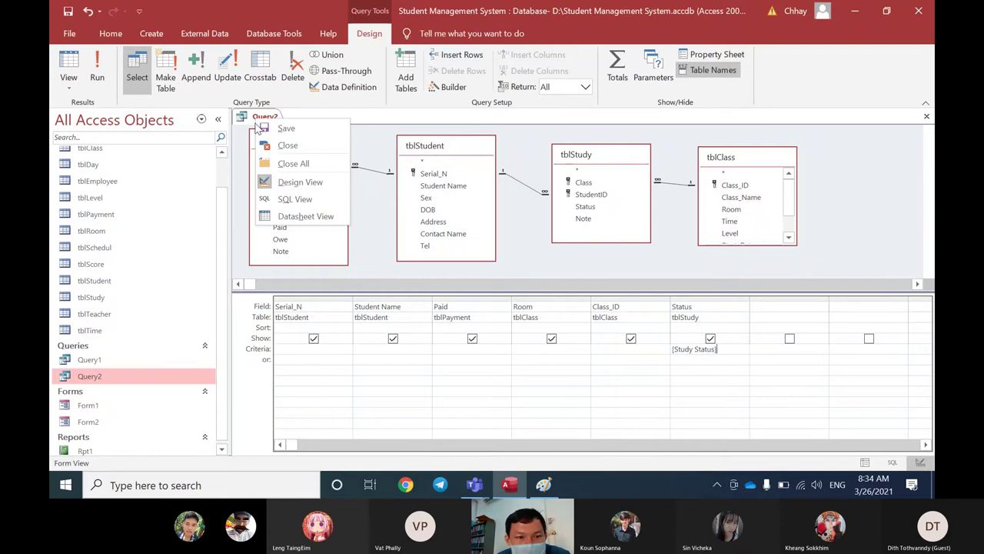
pyautogui.click(290, 217)
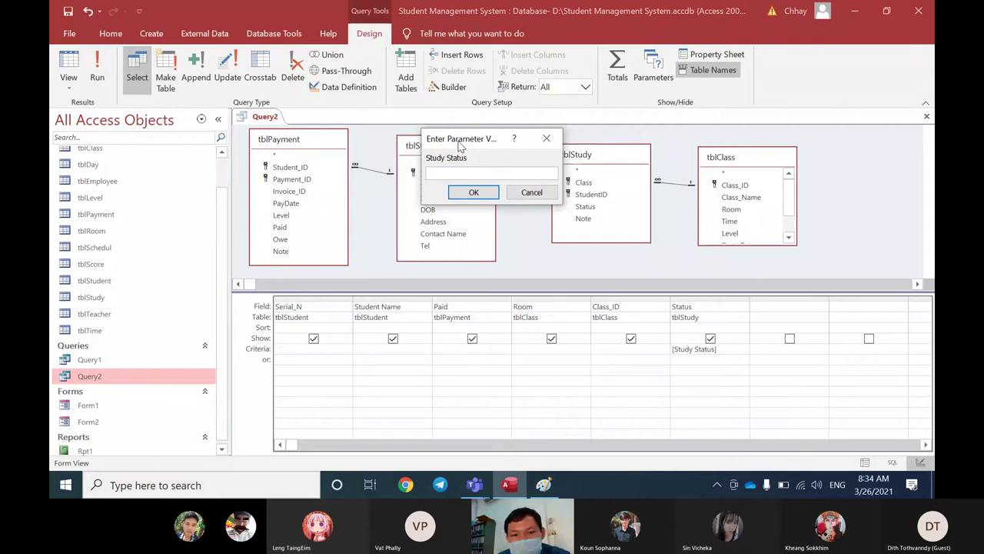
pyautogui.moveTo(458, 148); pyautogui.dragTo(444, 169)
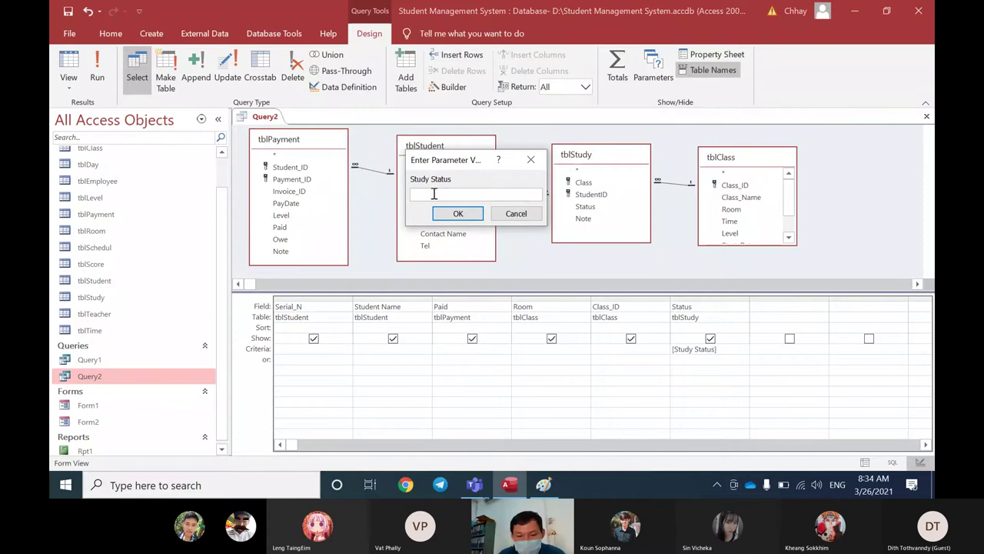
pyautogui.write('Quit')
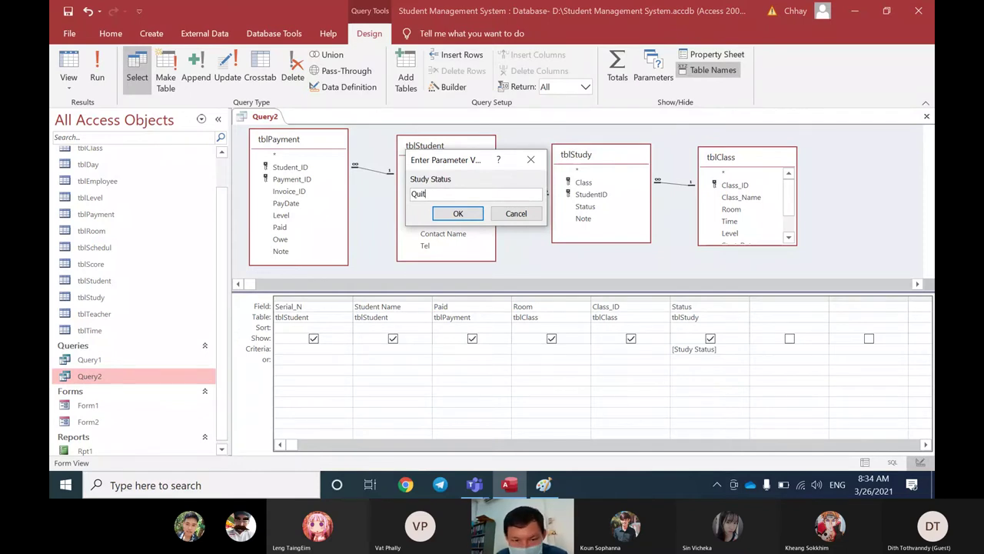
pyautogui.click(457, 214)
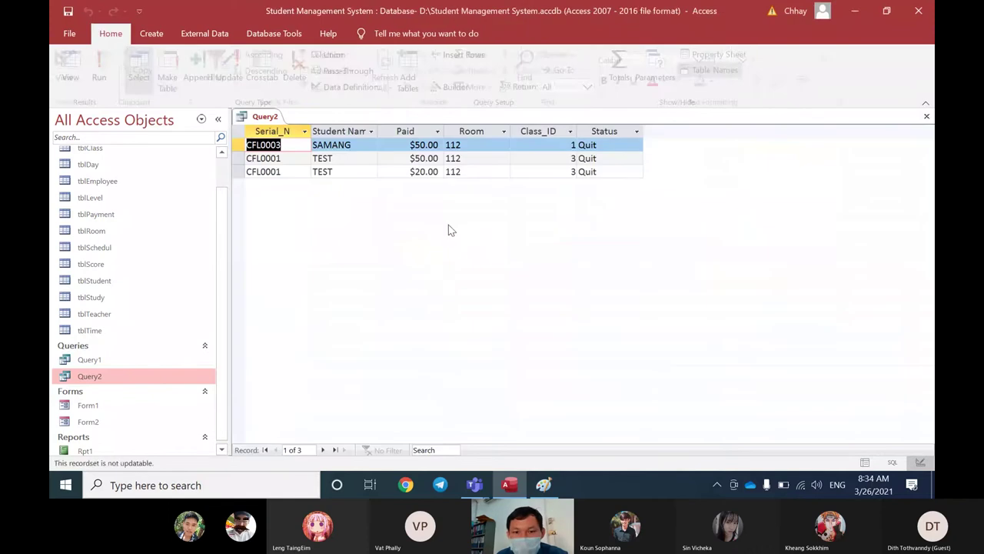
# Step: Rerun Query2 with Active entered as the Study Status value
pyautogui.rightClick(276, 121)
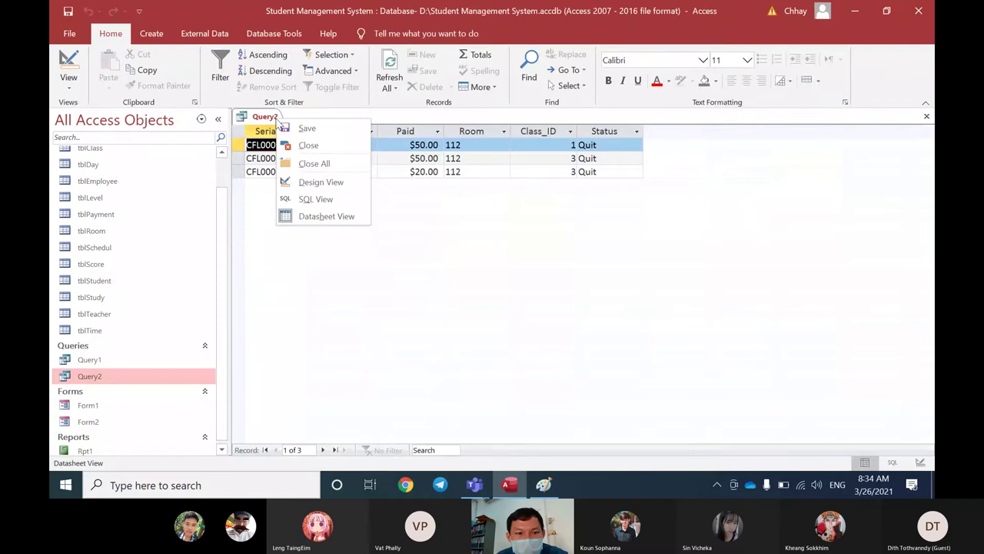
pyautogui.click(311, 182)
pyautogui.rightClick(263, 116)
pyautogui.click(313, 211)
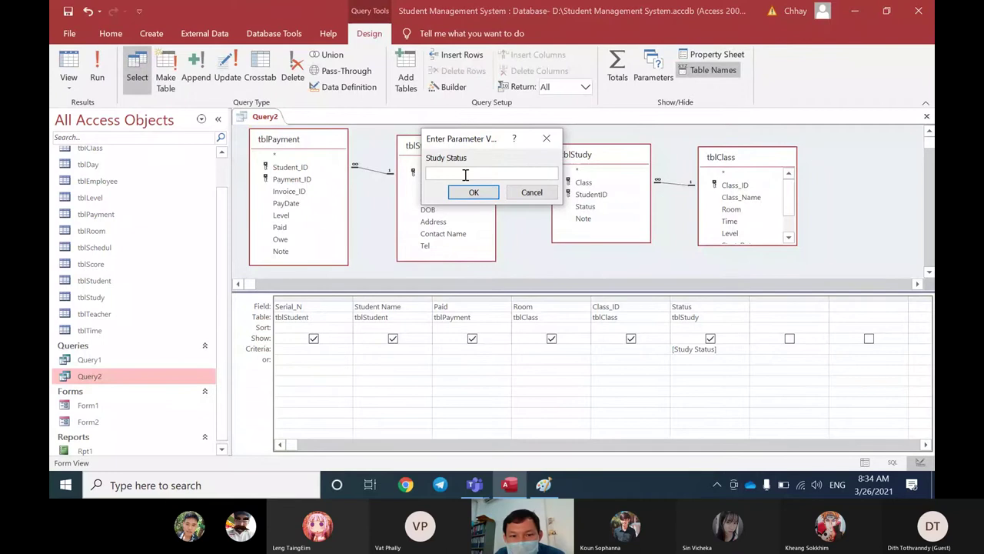
pyautogui.write('Ac')
pyautogui.press('BackSpace')
pyautogui.press('BackSpace')
pyautogui.press('BackSpace')
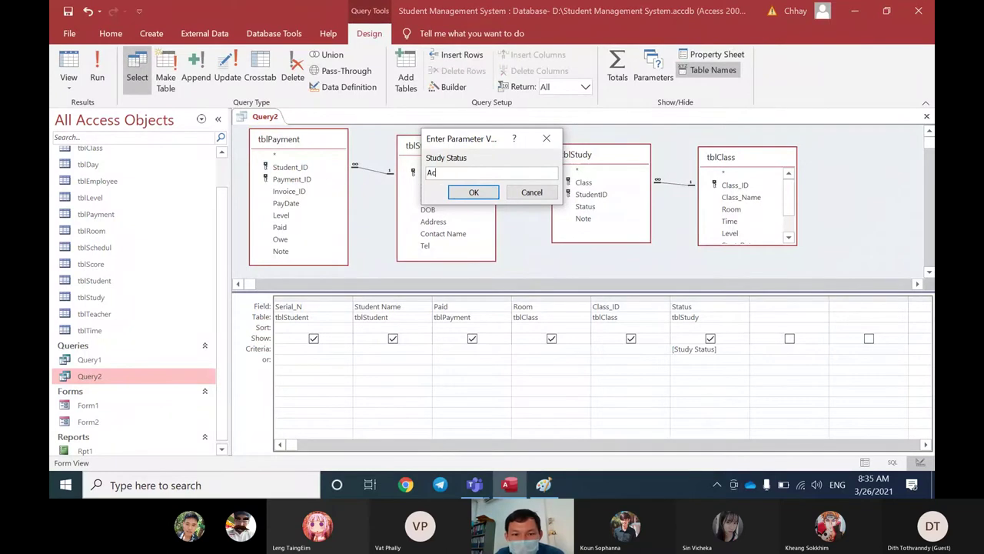
pyautogui.write('ti')
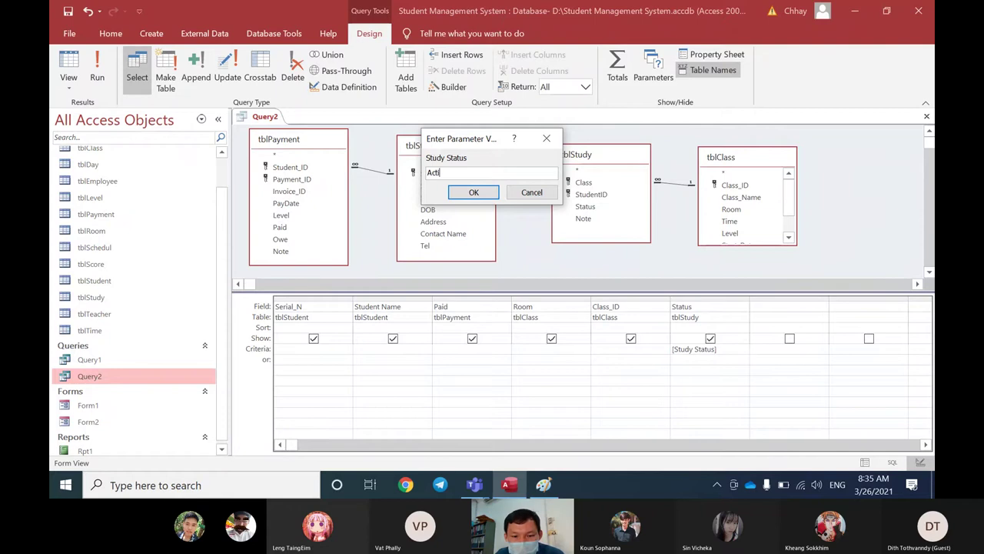
pyautogui.write('ve')
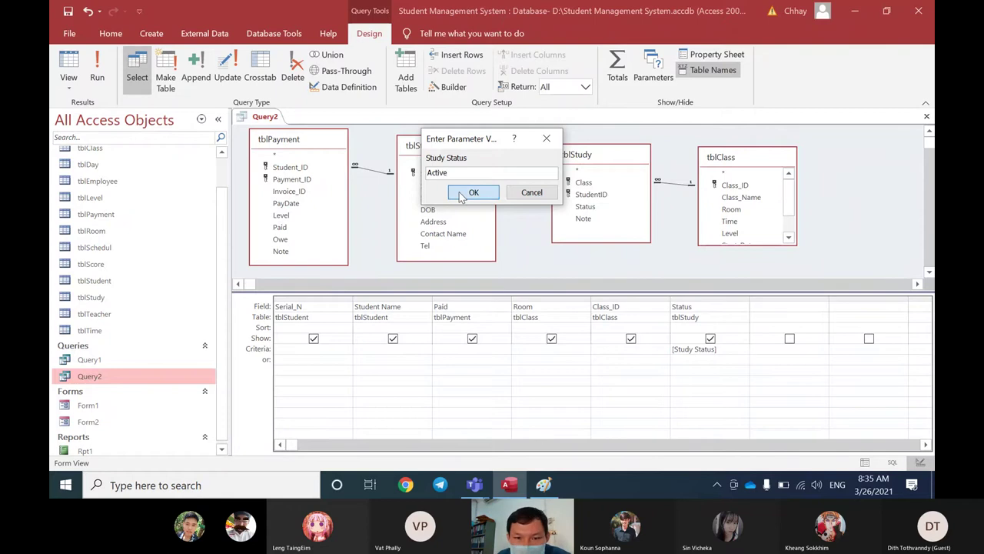
pyautogui.click(458, 192)
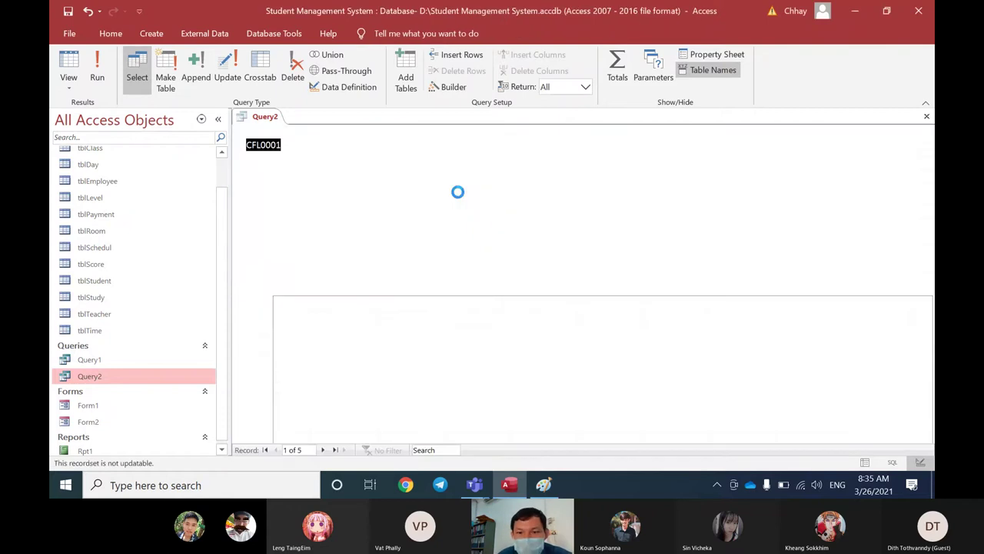
# Step: Back in design view, enlarge the tblClass field list so End_Date shows, then go to Paint
pyautogui.rightClick(277, 117)
pyautogui.click(320, 179)
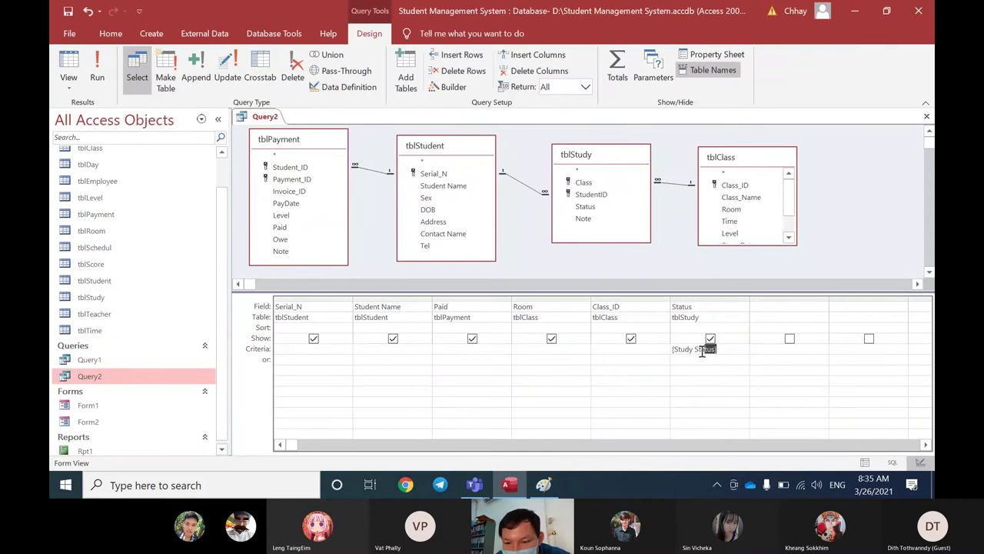
pyautogui.click(671, 350)
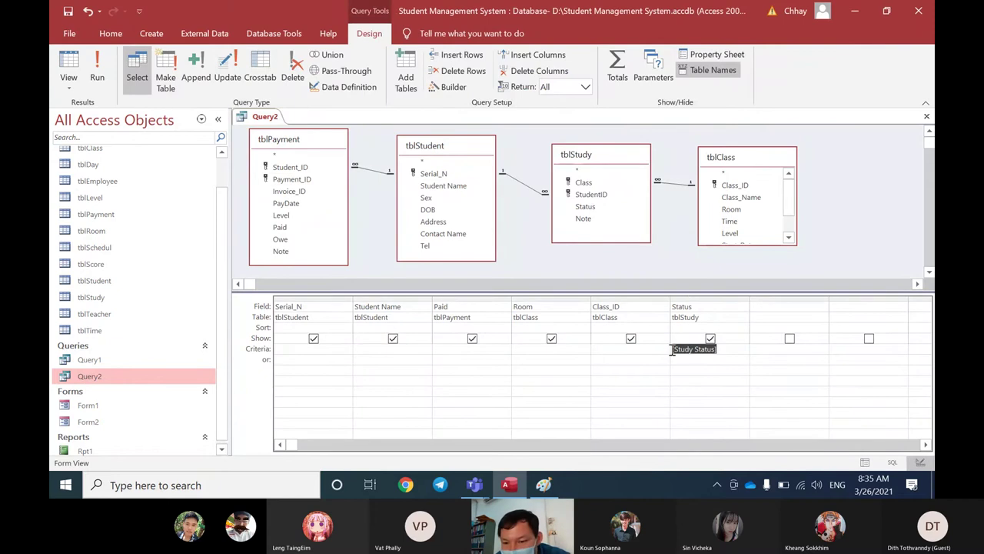
pyautogui.click(759, 243)
pyautogui.moveTo(760, 244); pyautogui.dragTo(759, 263)
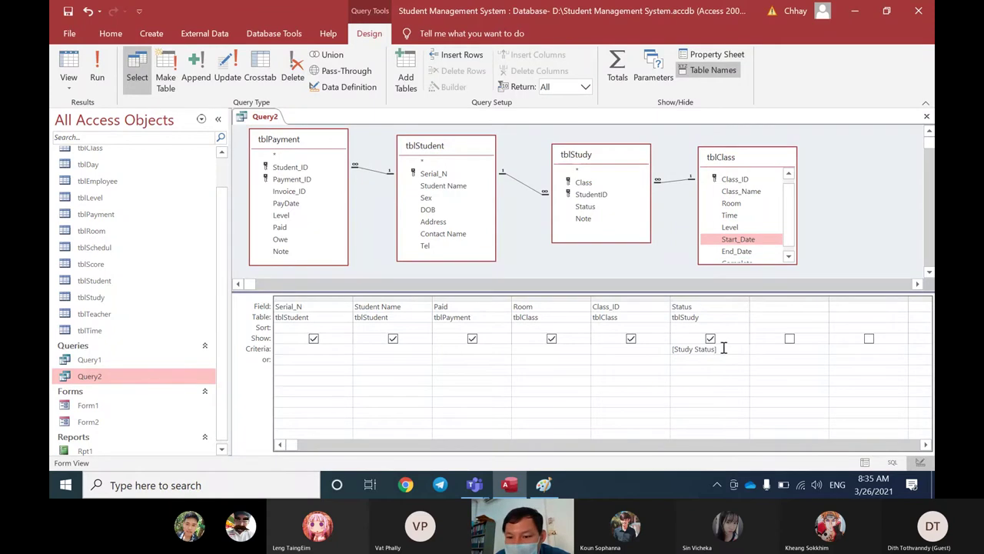
pyautogui.click(669, 351)
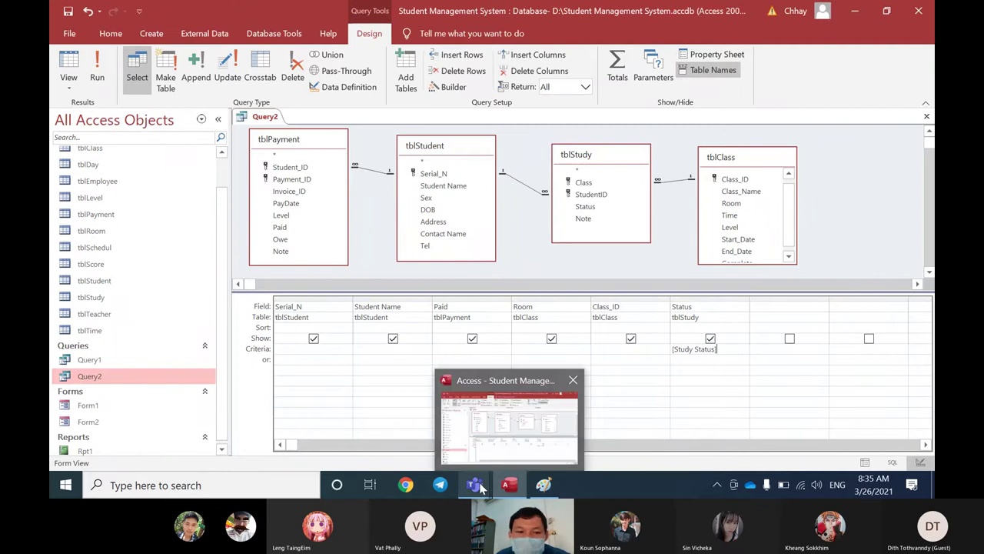
pyautogui.moveTo(474, 484)
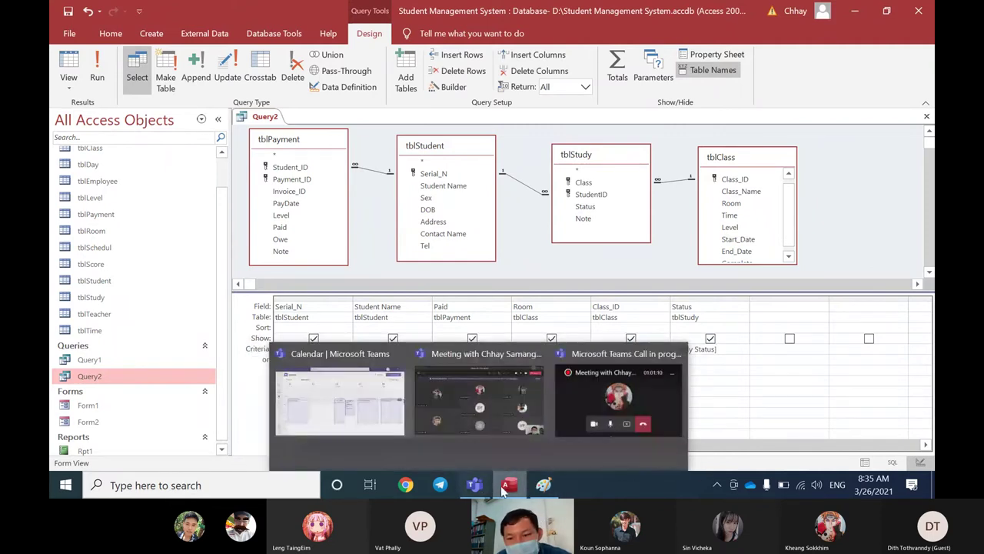
pyautogui.click(544, 485)
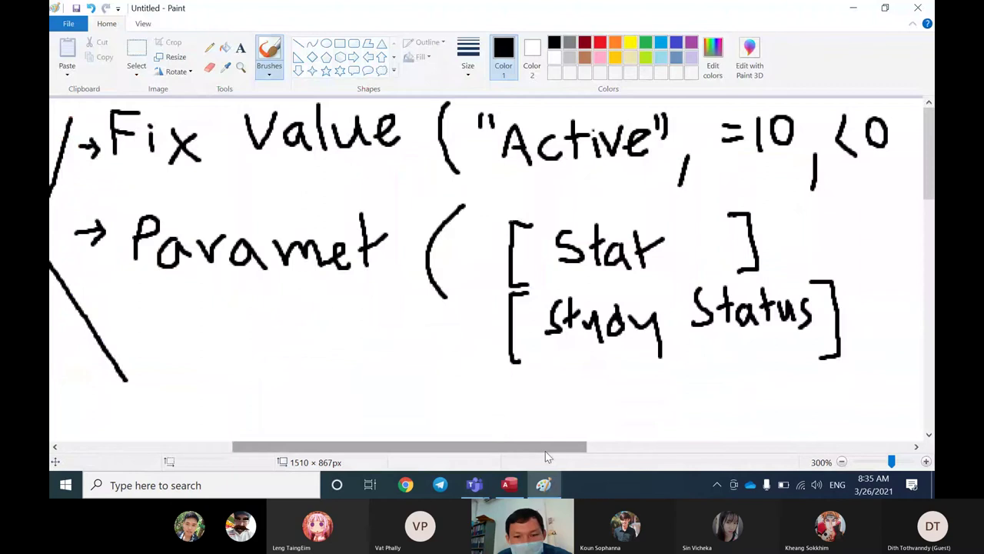
# Step: Draw a third branch line and handwrite the word "Link" beside it
pyautogui.moveTo(545, 451); pyautogui.dragTo(480, 453)
pyautogui.scroll(-2, 560, 420)
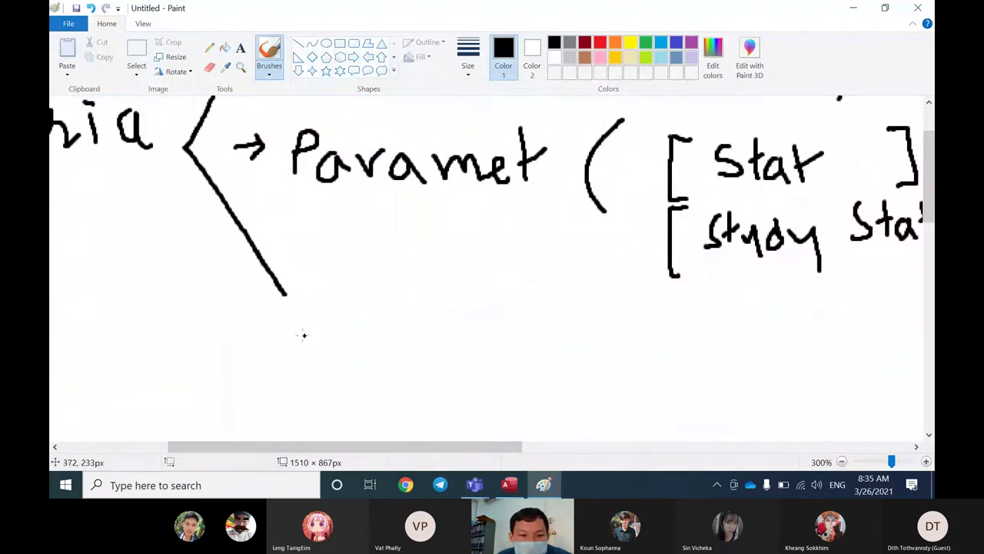
pyautogui.moveTo(284, 294)
pyautogui.mouseDown()
pyautogui.moveTo(304, 354)
pyautogui.moveTo(346, 366)
pyautogui.moveTo(374, 353)
pyautogui.moveTo(378, 371)
pyautogui.mouseUp()
pyautogui.click(341, 344)
pyautogui.moveTo(391, 331); pyautogui.dragTo(394, 371)
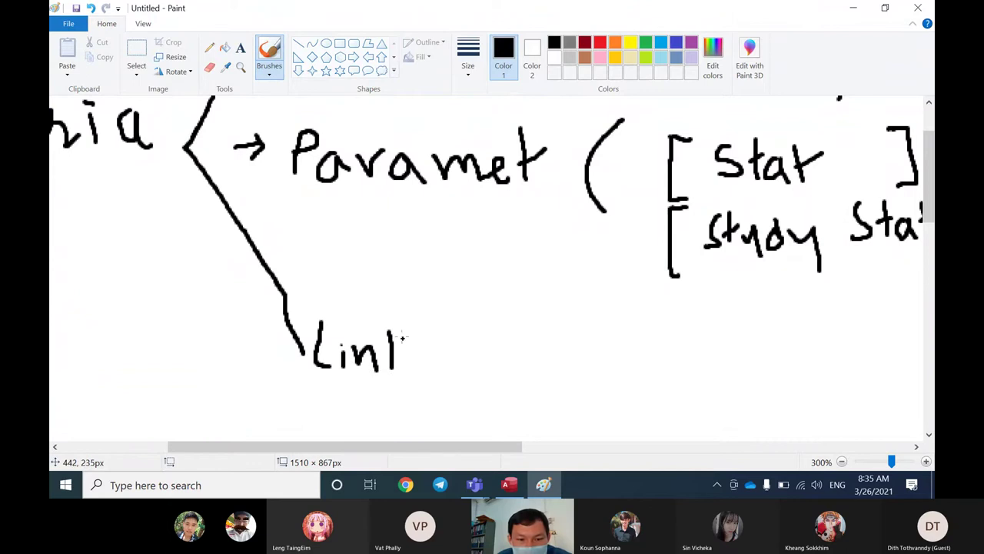
pyautogui.moveTo(408, 335)
pyautogui.mouseDown()
pyautogui.moveTo(396, 352)
pyautogui.moveTo(415, 369)
pyautogui.mouseUp()
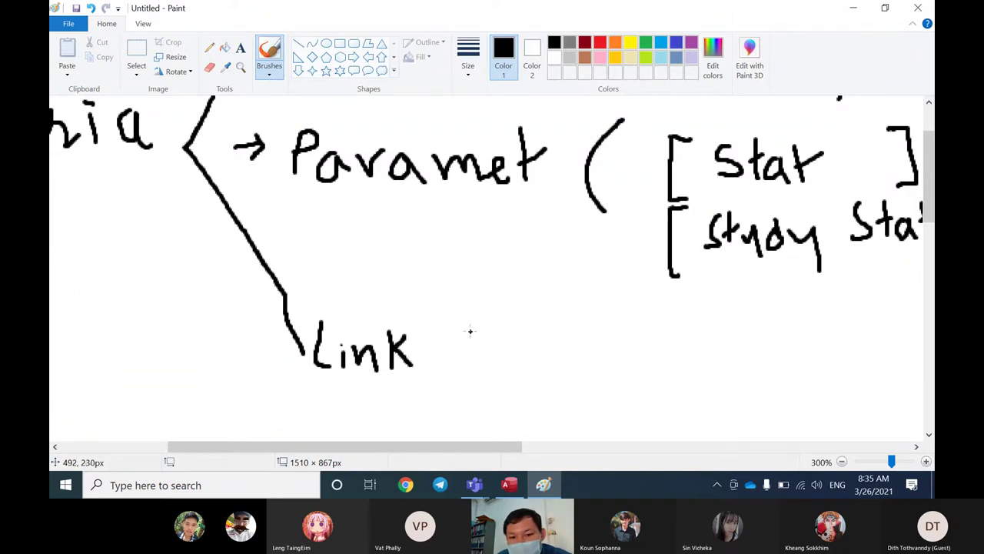
# Step: Handwrite "to Form" after "Link" to complete the branch note
pyautogui.moveTo(471, 332)
pyautogui.mouseDown()
pyautogui.moveTo(468, 365)
pyautogui.moveTo(477, 346)
pyautogui.moveTo(483, 359)
pyautogui.moveTo(497, 341)
pyautogui.mouseUp()
pyautogui.moveTo(558, 336); pyautogui.dragTo(554, 365)
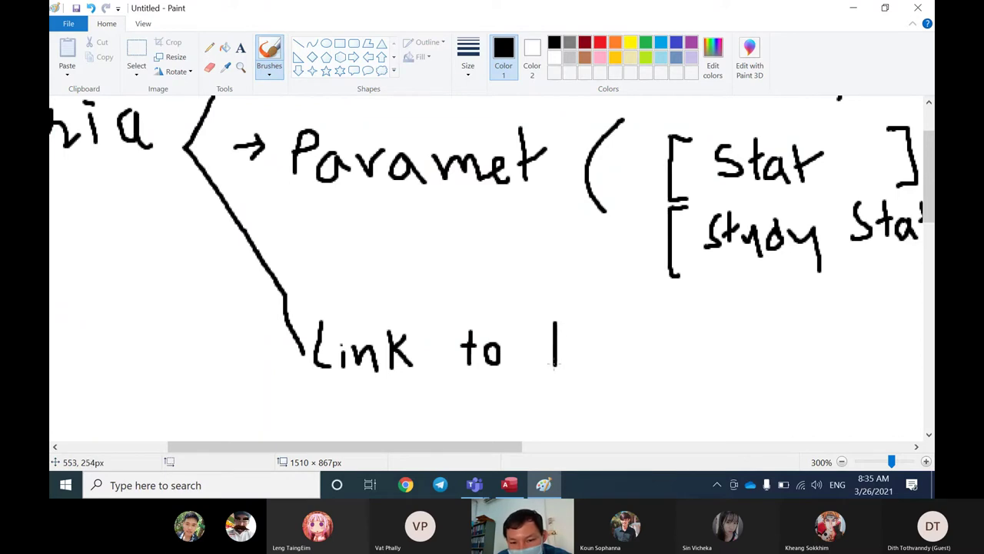
pyautogui.moveTo(555, 324); pyautogui.dragTo(575, 324)
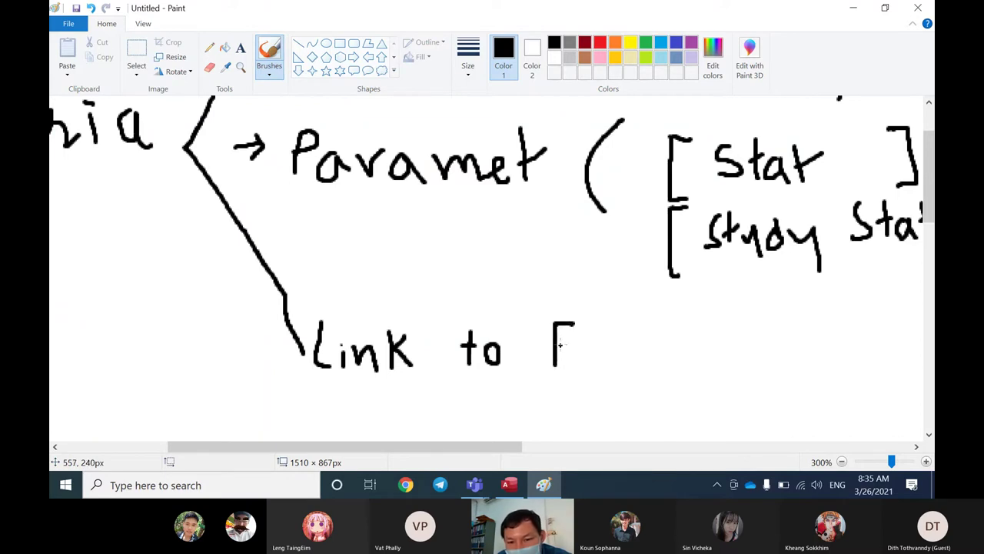
pyautogui.moveTo(555, 344); pyautogui.dragTo(572, 344)
pyautogui.moveTo(588, 344); pyautogui.dragTo(602, 361)
pyautogui.moveTo(603, 348)
pyautogui.mouseDown()
pyautogui.moveTo(616, 339)
pyautogui.moveTo(653, 361)
pyautogui.mouseUp()
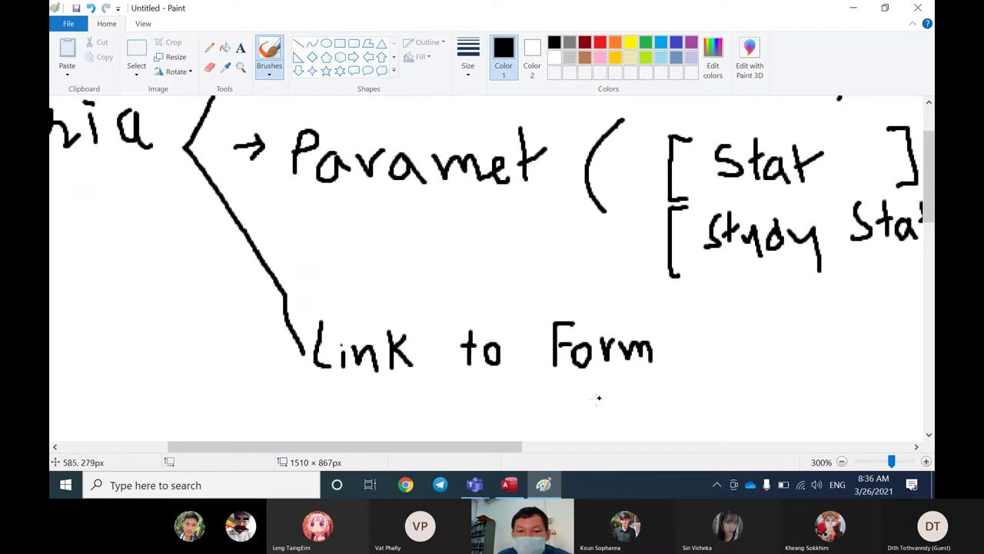
# Step: Underline "to Form" and return to the Access query design
pyautogui.moveTo(480, 449)
pyautogui.mouseDown()
pyautogui.moveTo(516, 450)
pyautogui.moveTo(491, 449)
pyautogui.mouseUp()
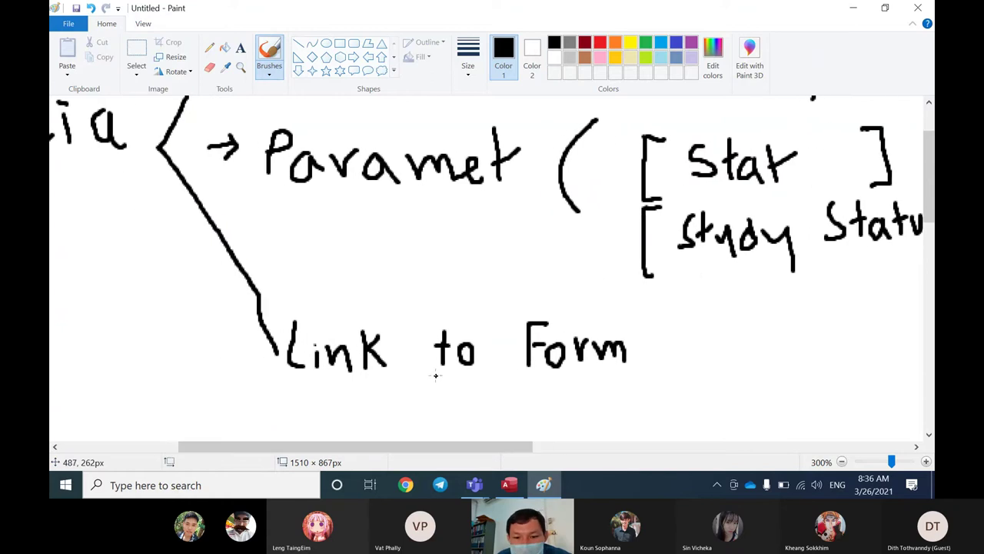
pyautogui.moveTo(430, 375); pyautogui.dragTo(651, 371)
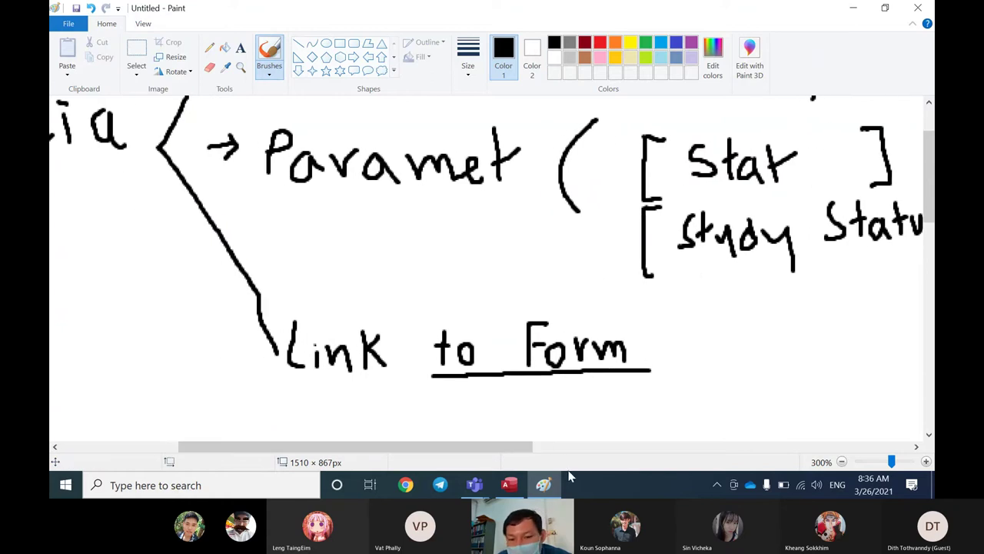
pyautogui.moveTo(516, 454); pyautogui.dragTo(548, 455)
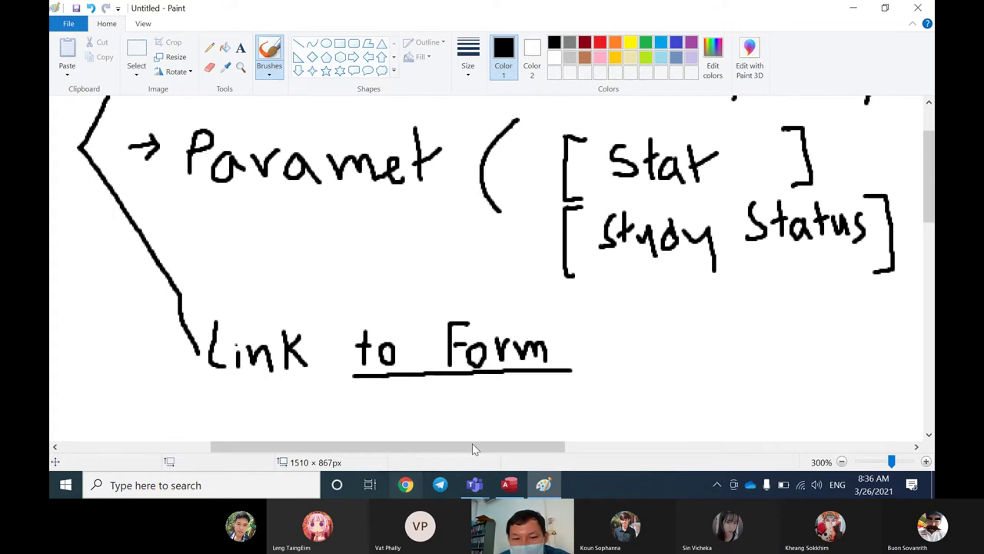
pyautogui.click(509, 485)
pyautogui.moveTo(474, 485)
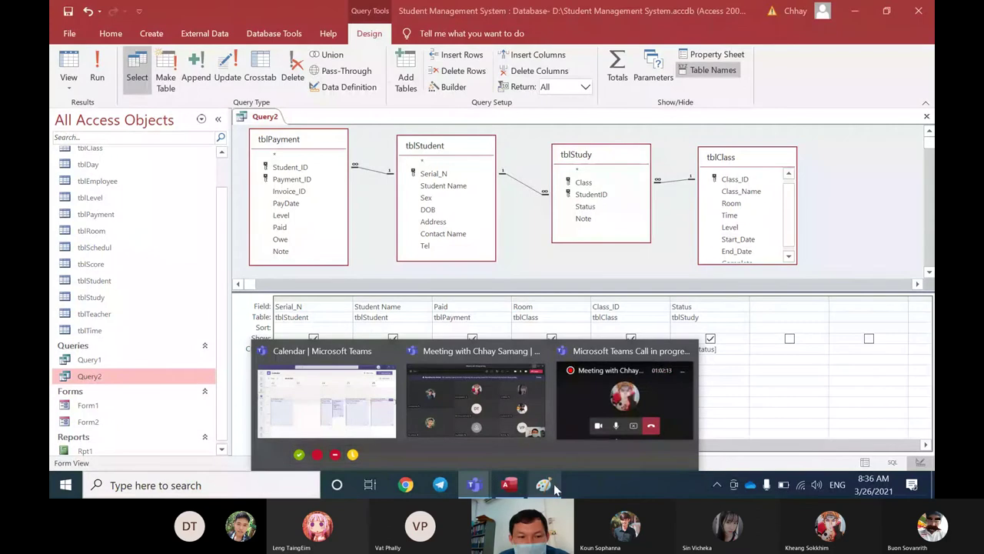
pyautogui.click(543, 486)
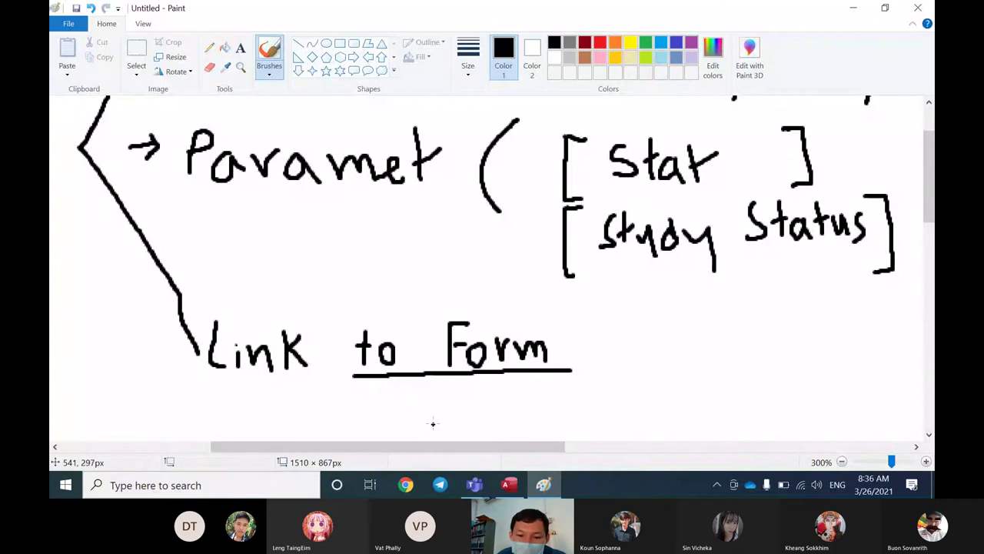
pyautogui.moveTo(507, 486)
pyautogui.moveTo(477, 487)
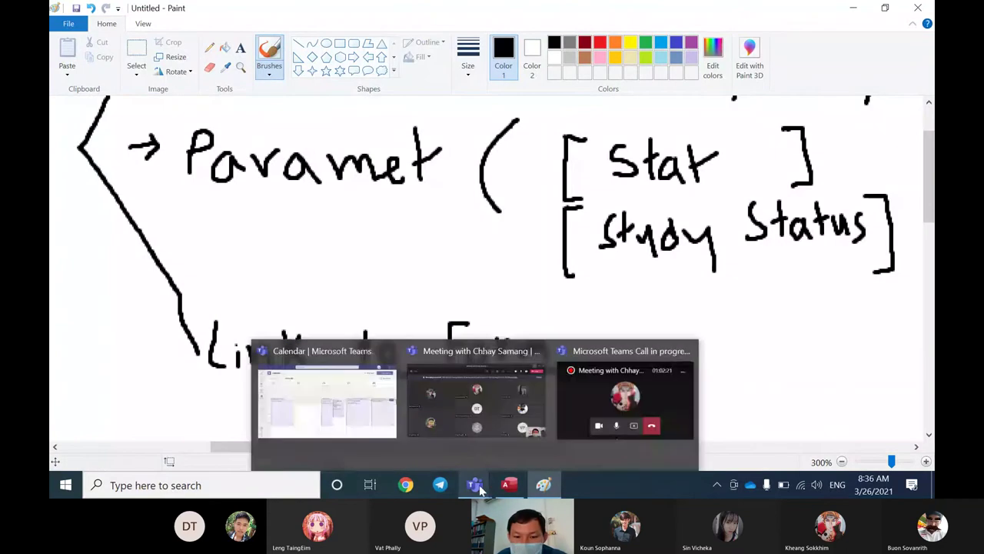
pyautogui.click(508, 485)
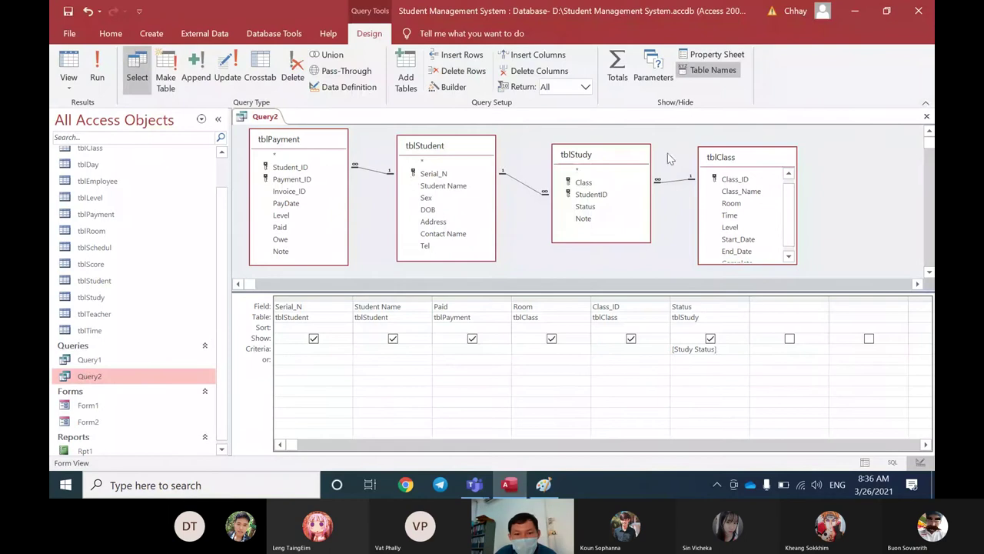
# Step: Save and close Query2, then open a blank Form3 in Form Design view
pyautogui.click(926, 116)
pyautogui.click(454, 280)
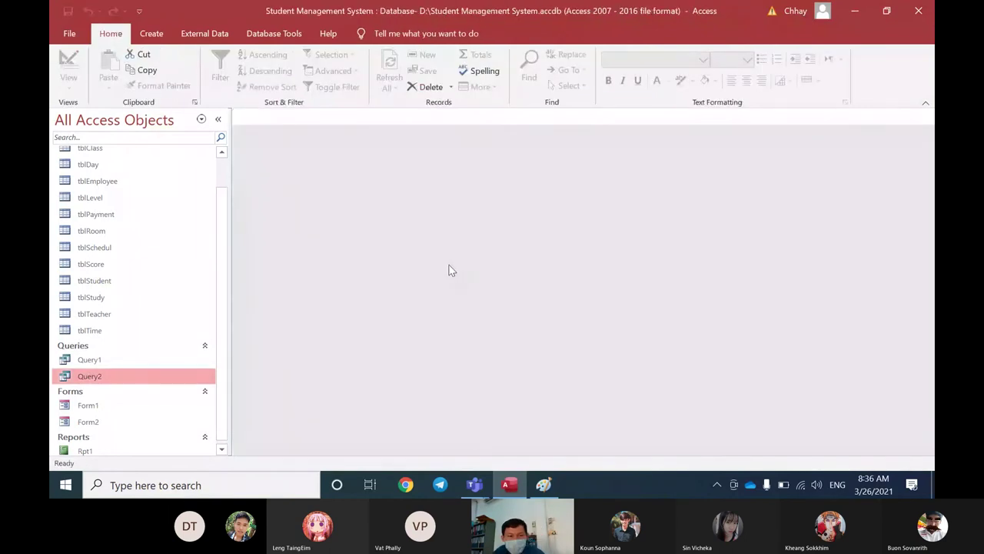
pyautogui.click(164, 36)
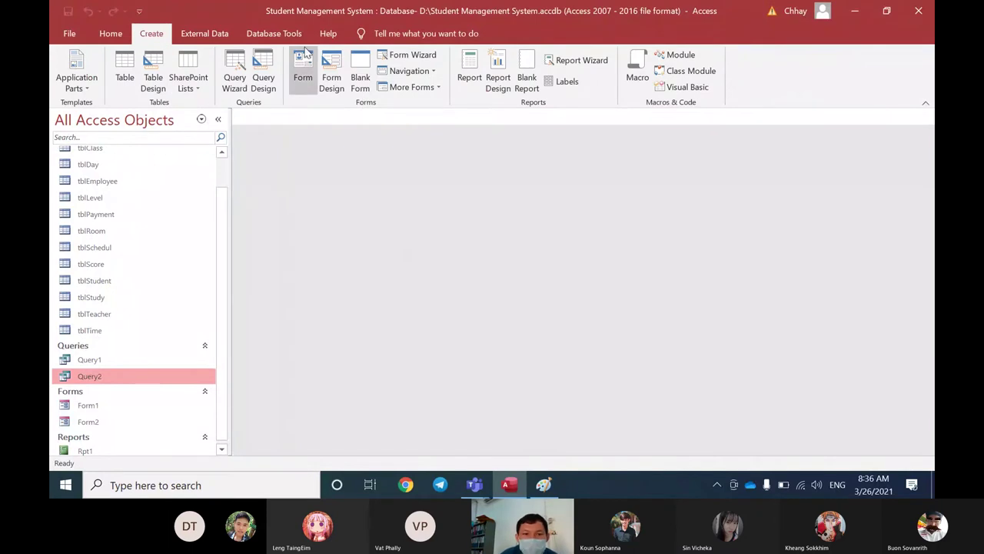
pyautogui.click(332, 79)
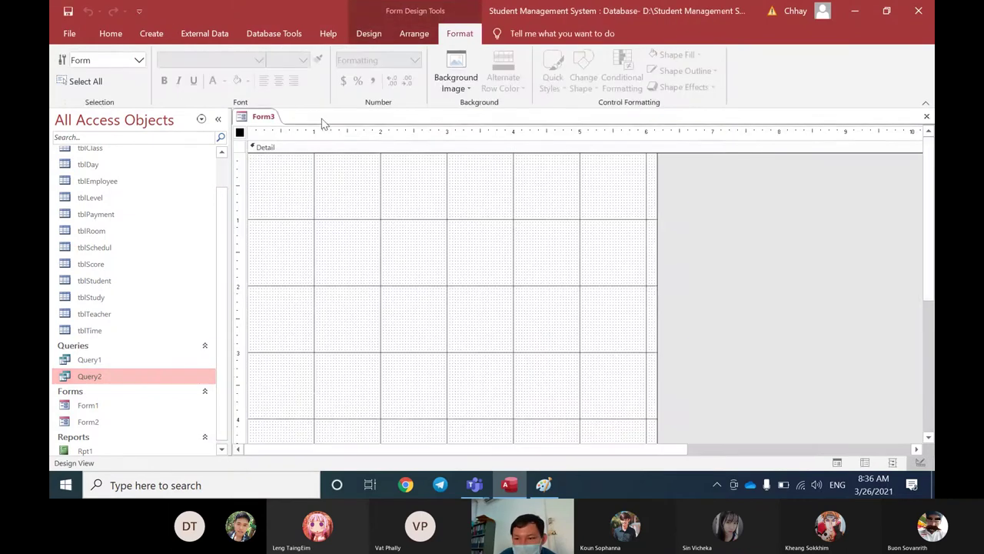
pyautogui.click(362, 204)
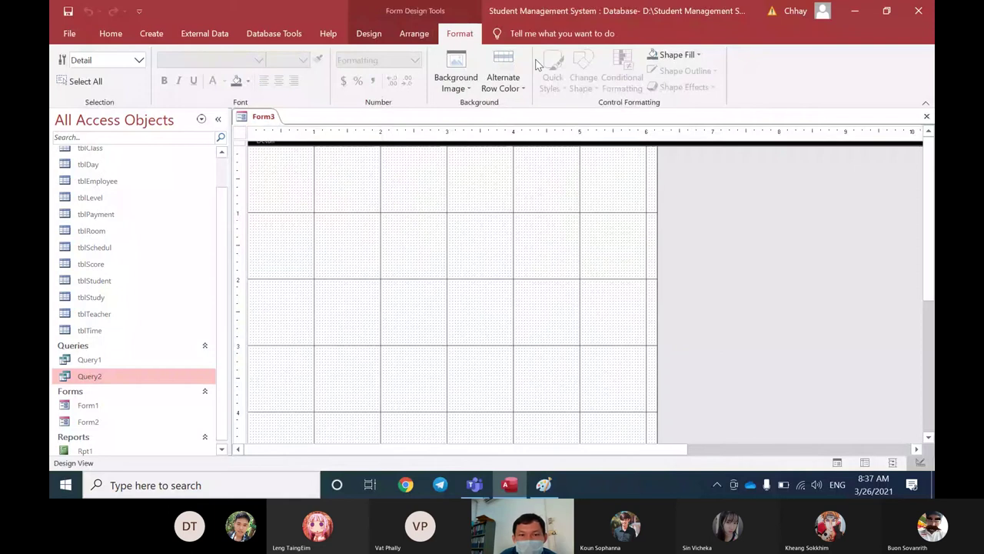
pyautogui.click(369, 33)
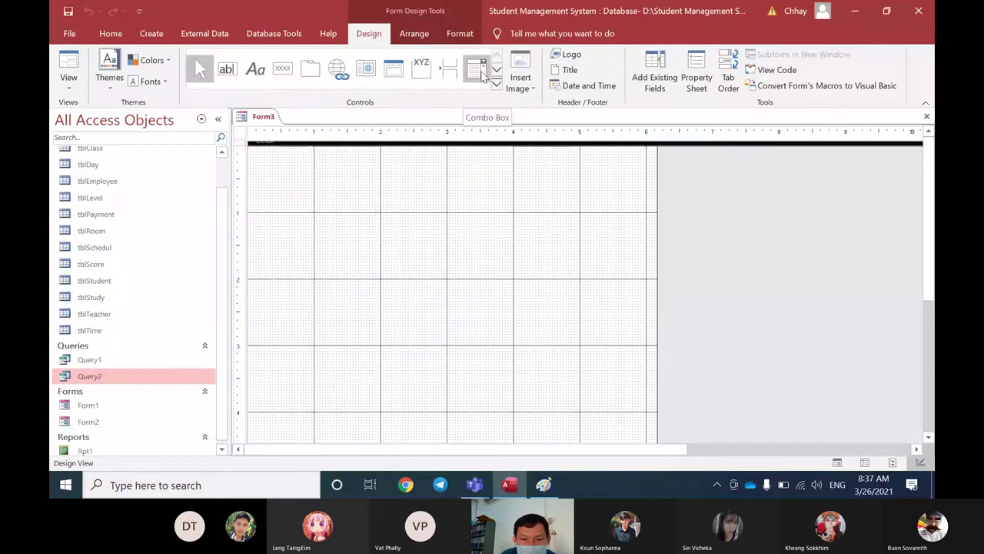
# Step: Draw a combo box, cancel and delete it, then redraw one to launch the Combo Box Wizard
pyautogui.click(483, 73)
pyautogui.moveTo(380, 204); pyautogui.dragTo(530, 231)
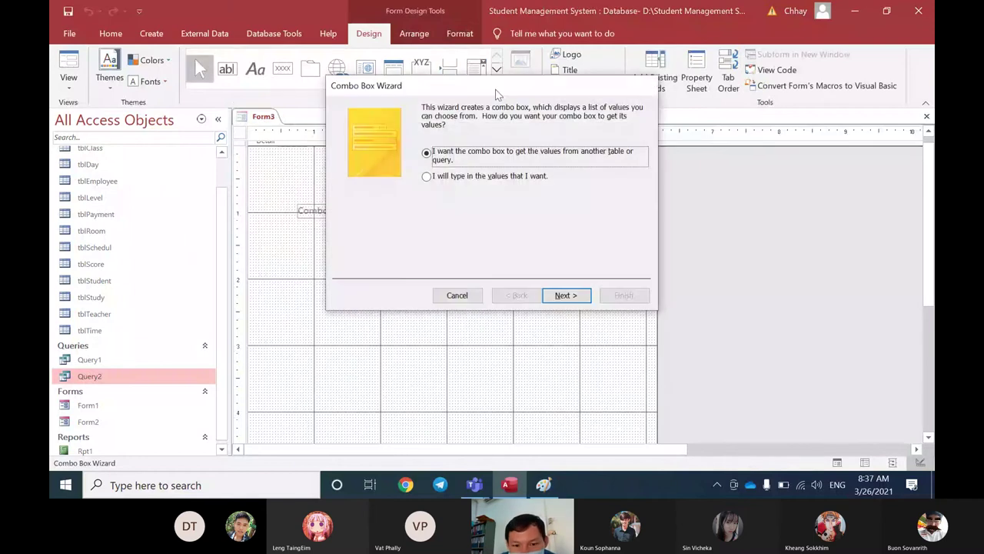
pyautogui.moveTo(496, 93); pyautogui.dragTo(500, 131)
pyautogui.click(462, 334)
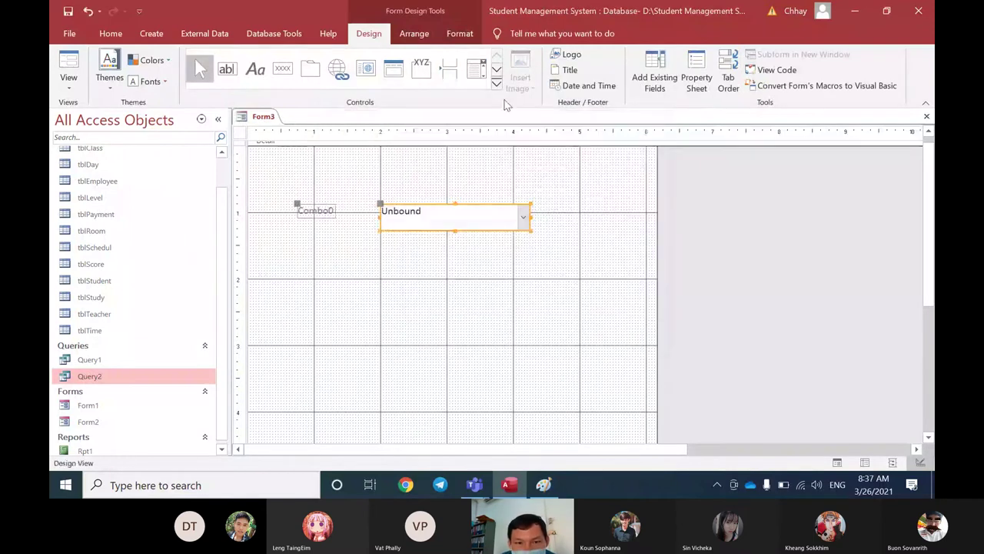
pyautogui.click(497, 83)
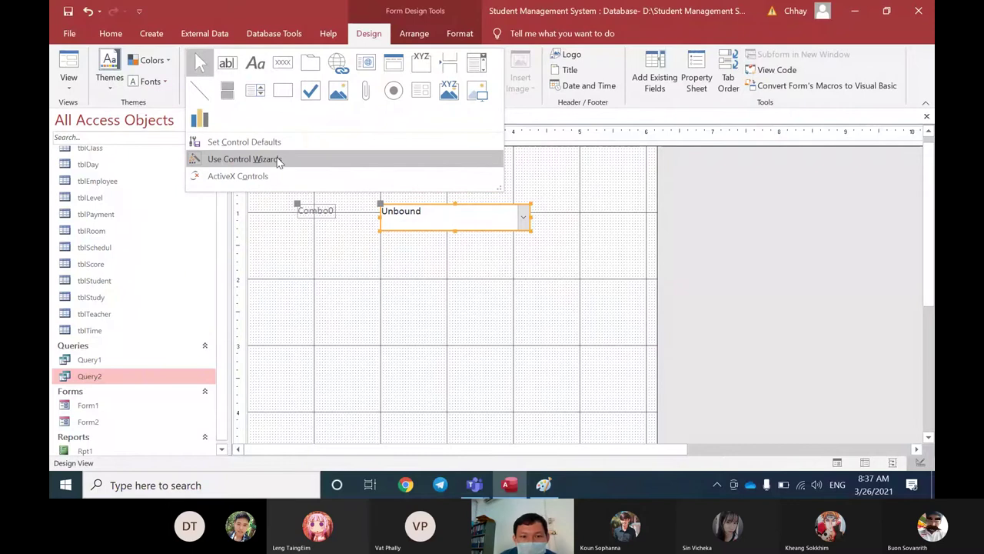
pyautogui.click(279, 160)
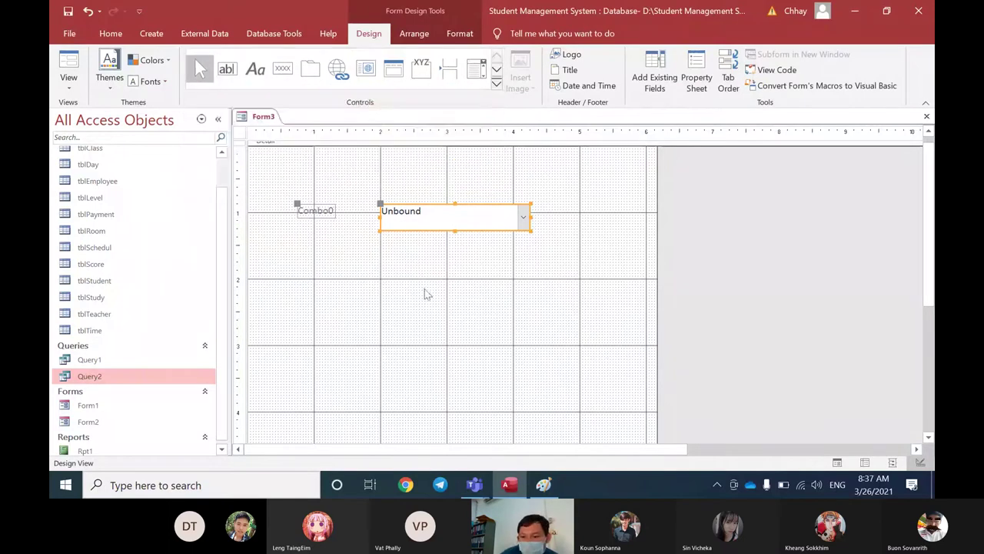
pyautogui.keyDown('shift'); pyautogui.click(315, 211); pyautogui.keyUp('shift')
pyautogui.press('Delete')
pyautogui.click(477, 69)
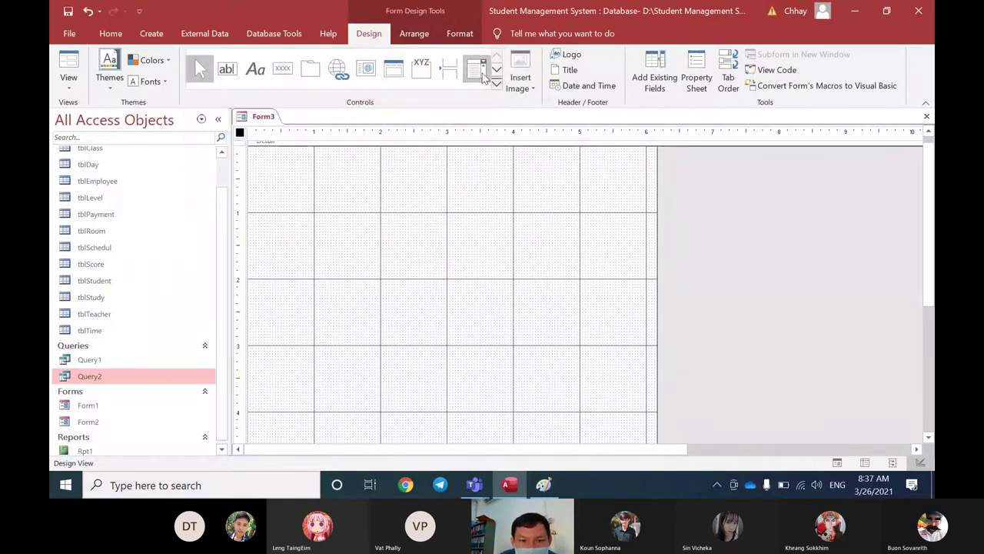
pyautogui.moveTo(391, 212); pyautogui.dragTo(515, 239)
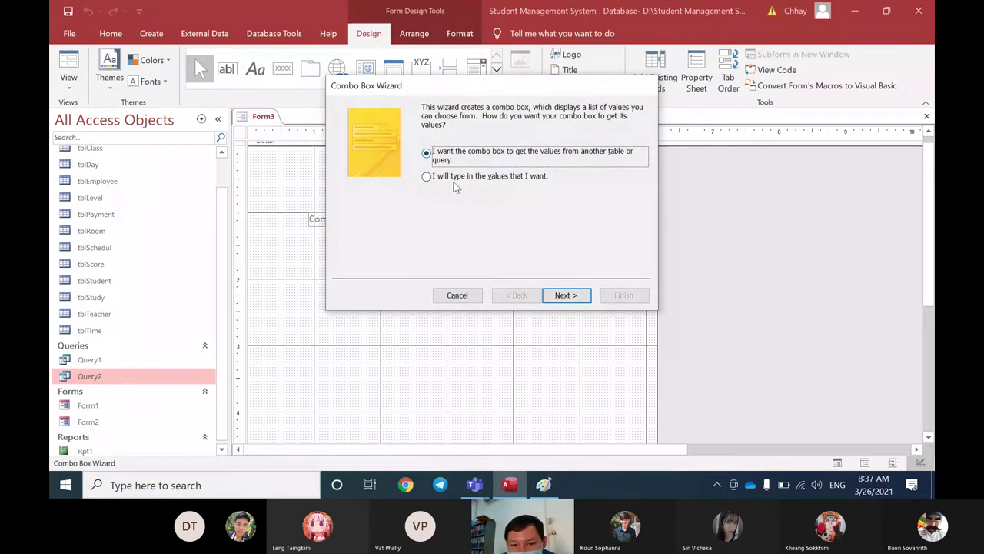
# Step: In the wizard, take values from table tblStudy and add its Status field
pyautogui.click(565, 295)
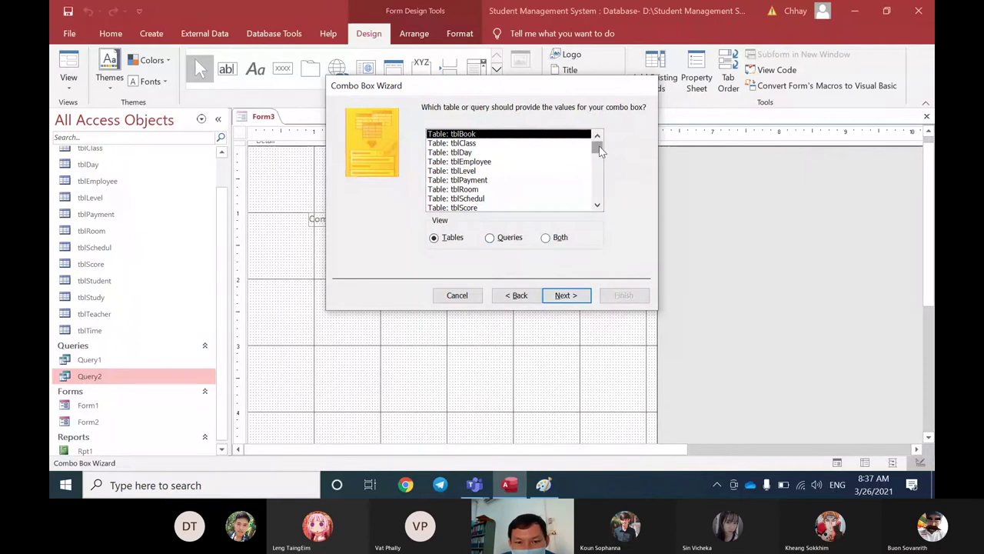
pyautogui.moveTo(600, 152); pyautogui.dragTo(600, 157)
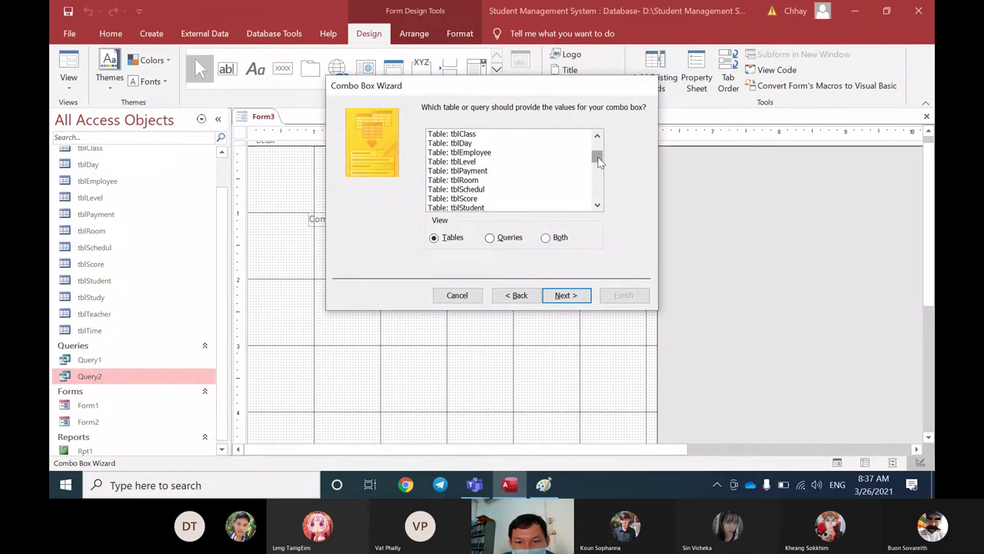
pyautogui.moveTo(599, 160); pyautogui.dragTo(598, 176)
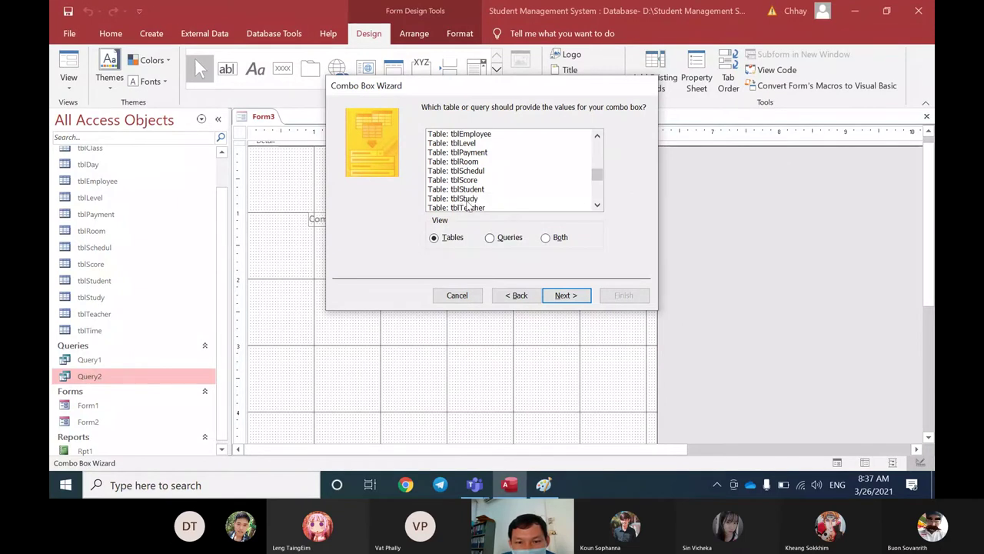
pyautogui.click(465, 199)
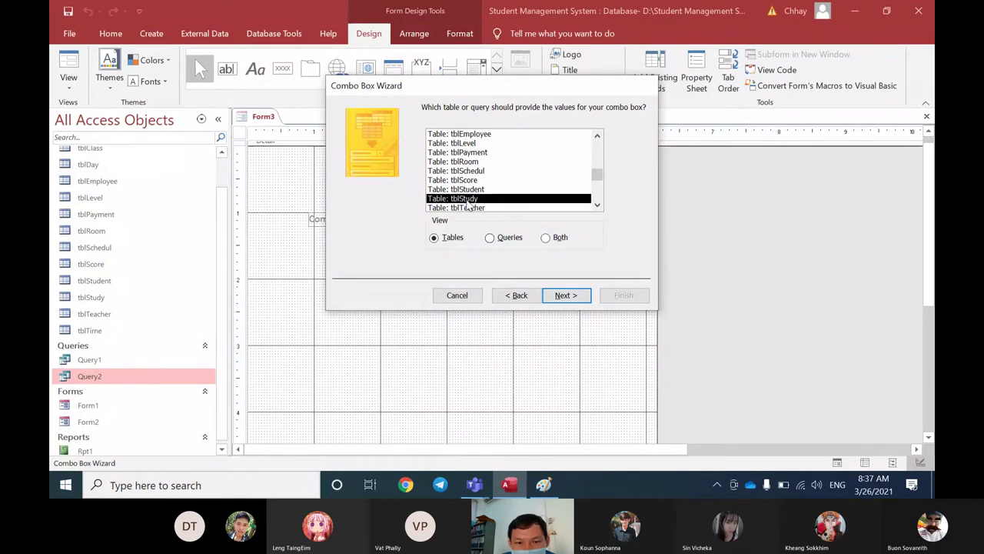
pyautogui.doubleClick(465, 199)
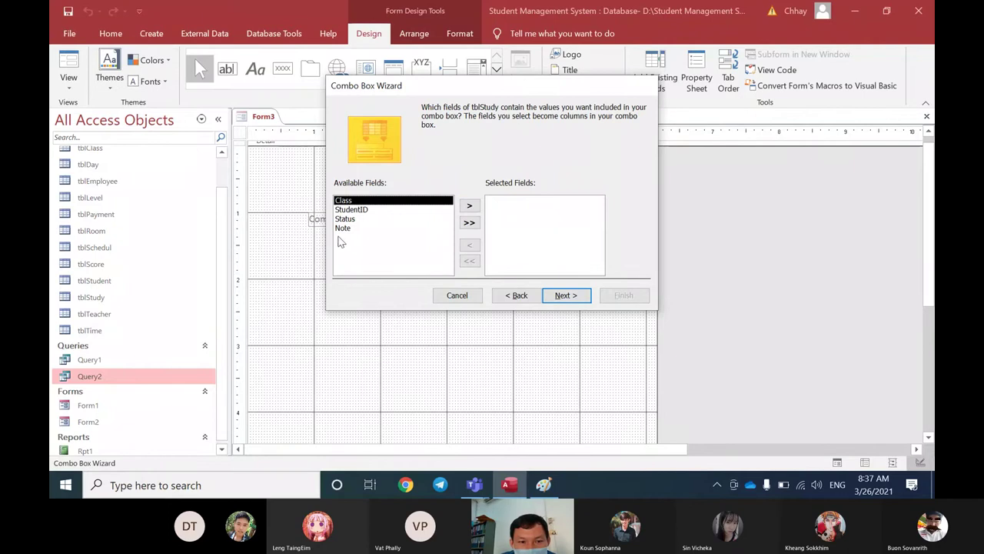
pyautogui.click(351, 220)
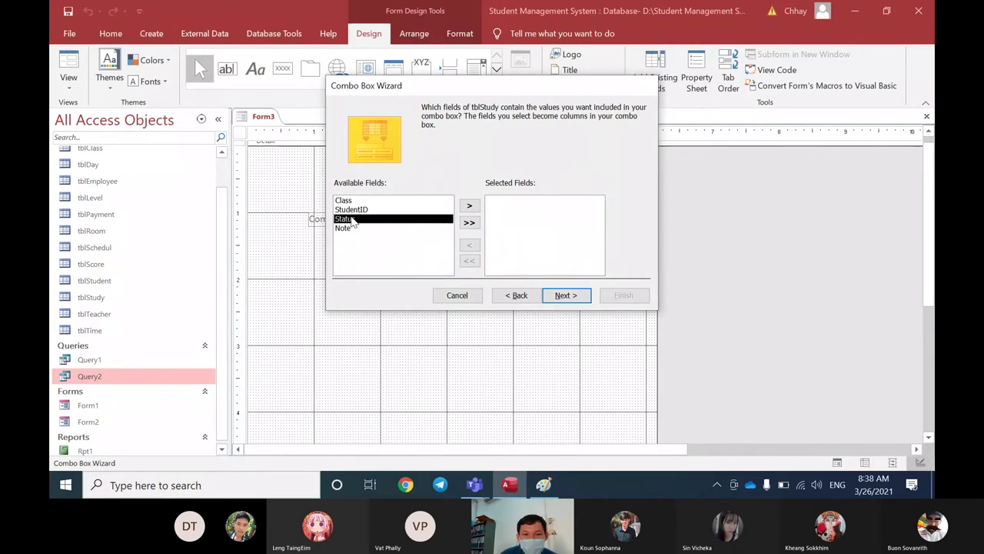
pyautogui.click(469, 206)
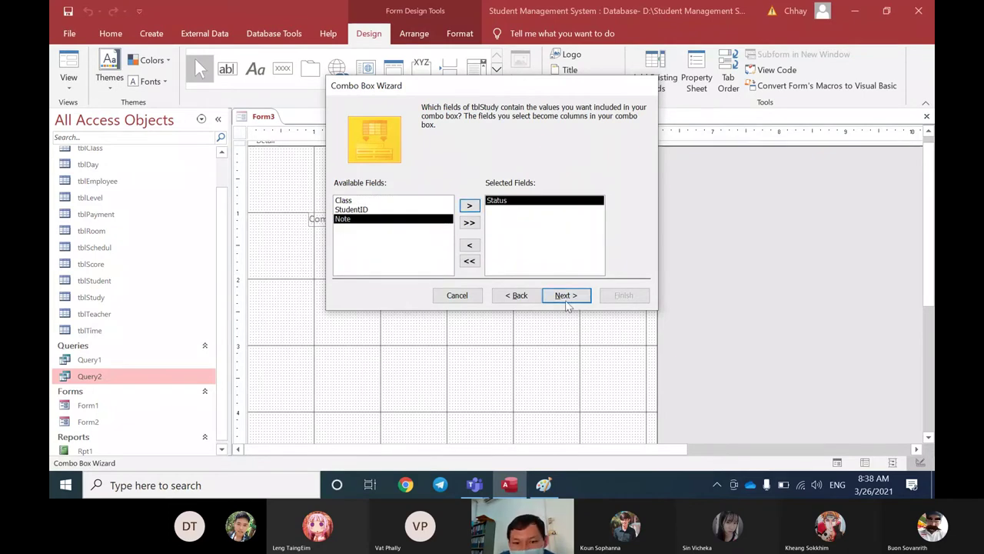
# Step: Accept the default sort and column width, then finish the combo box wizard
pyautogui.click(565, 295)
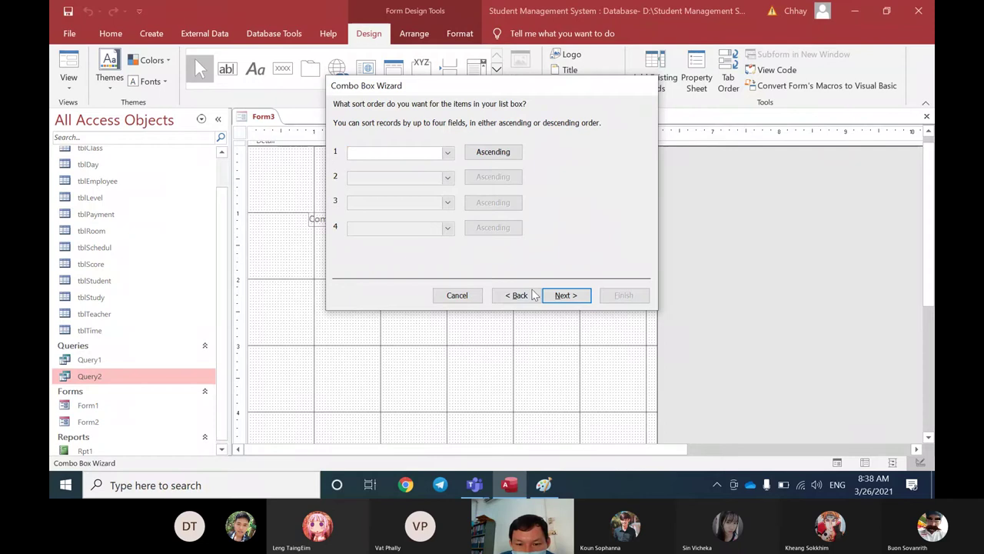
pyautogui.click(565, 295)
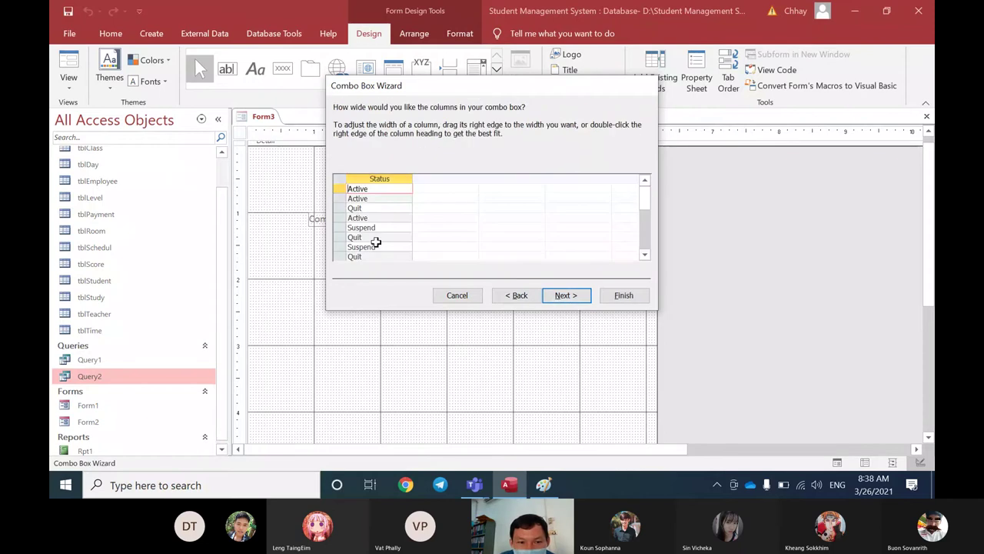
pyautogui.scroll(-3, 384, 221)
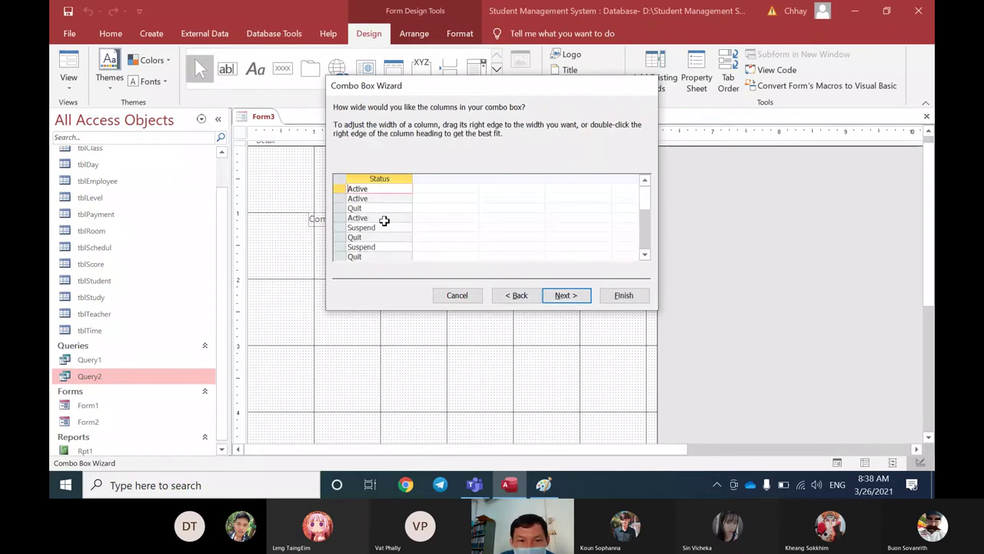
pyautogui.scroll(3, 383, 221)
pyautogui.scroll(-3, 386, 223)
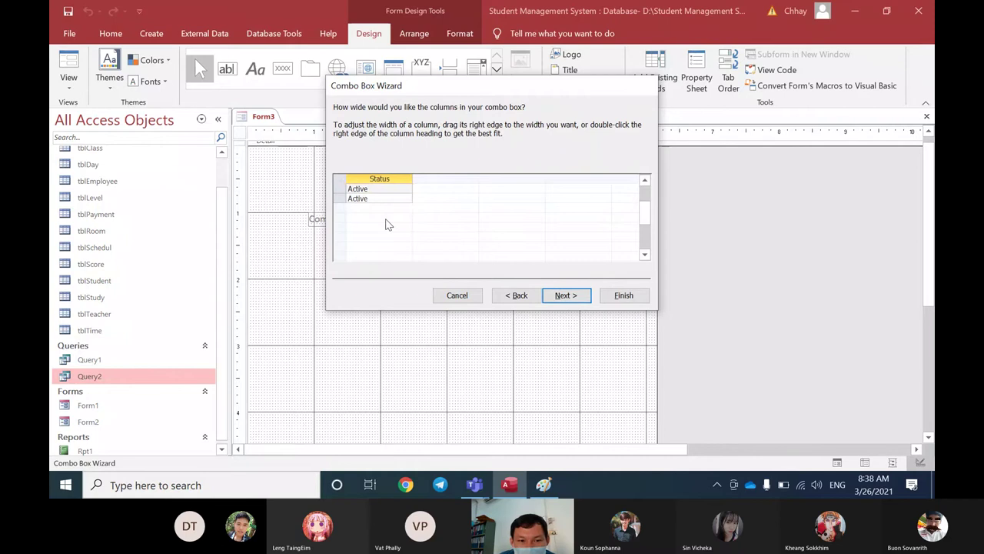
pyautogui.scroll(3, 386, 223)
pyautogui.scroll(-1, 386, 221)
pyautogui.scroll(1, 386, 220)
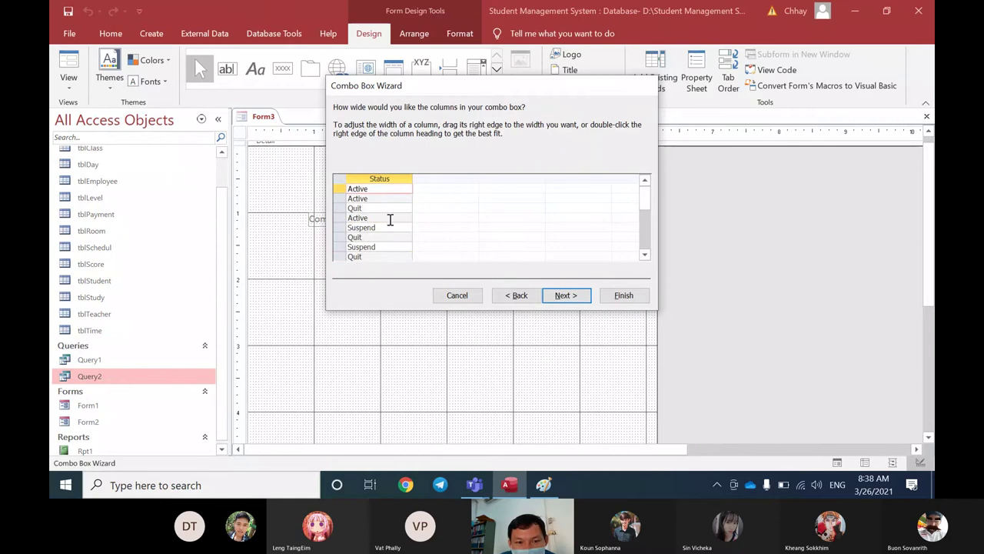
pyautogui.click(567, 295)
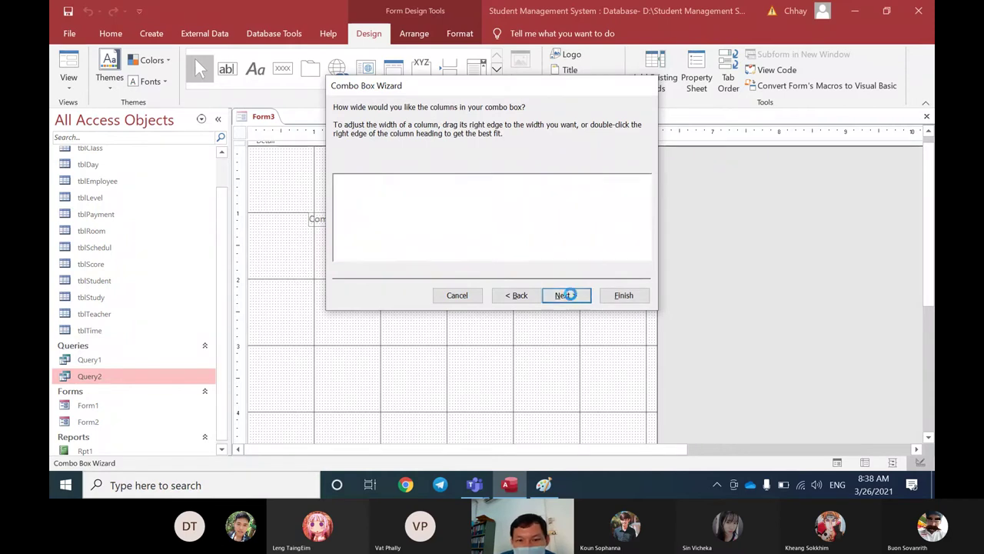
pyautogui.click(623, 295)
pyautogui.rightClick(261, 116)
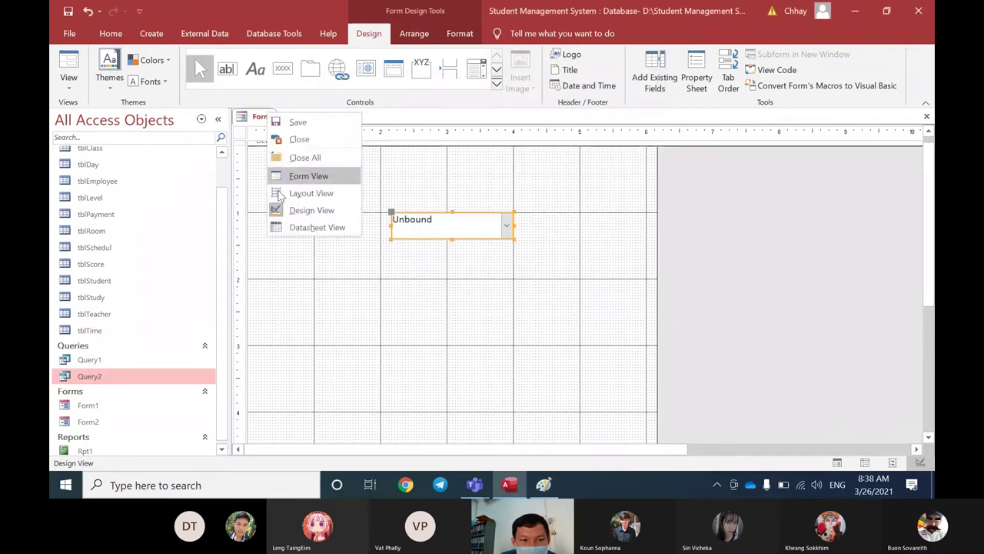
pyautogui.click(292, 231)
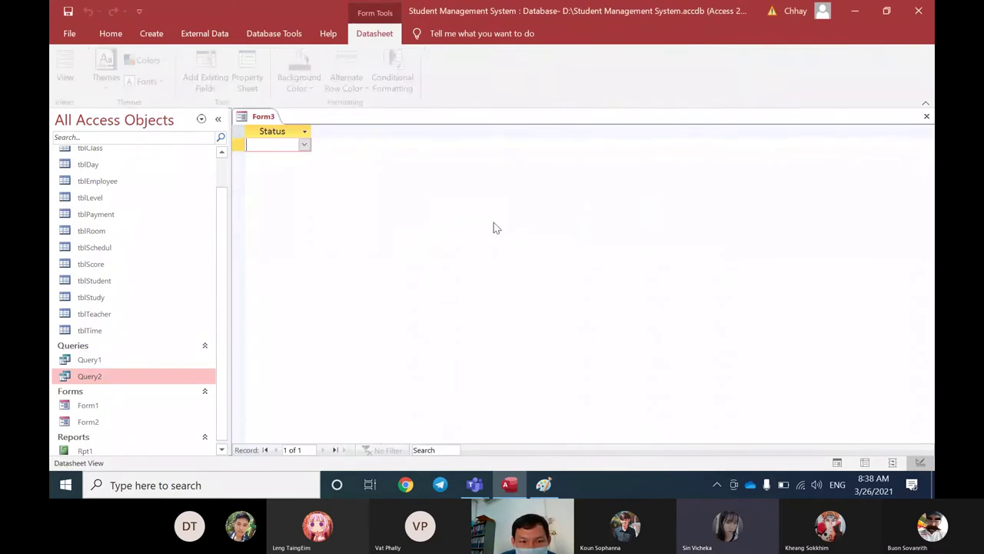
pyautogui.rightClick(268, 116)
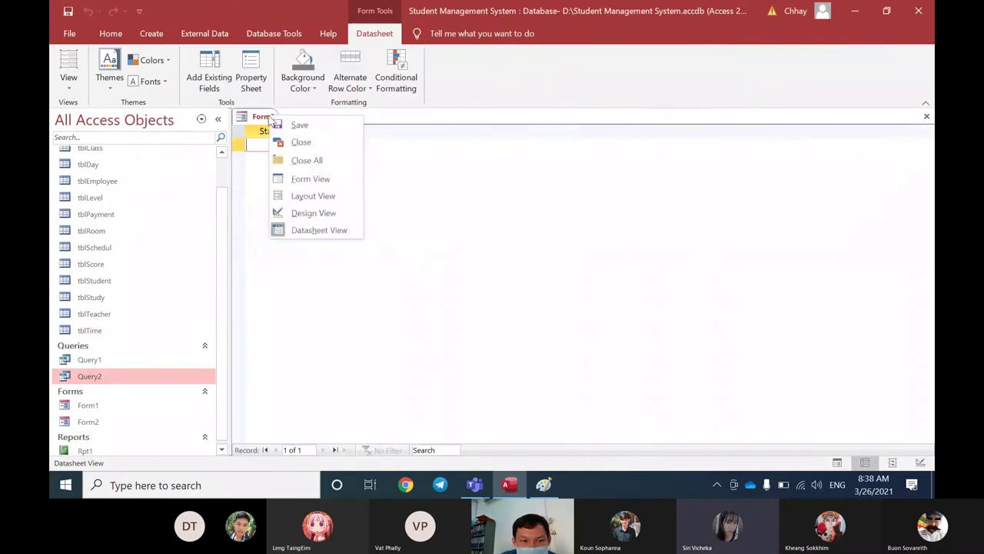
pyautogui.click(298, 182)
pyautogui.click(504, 203)
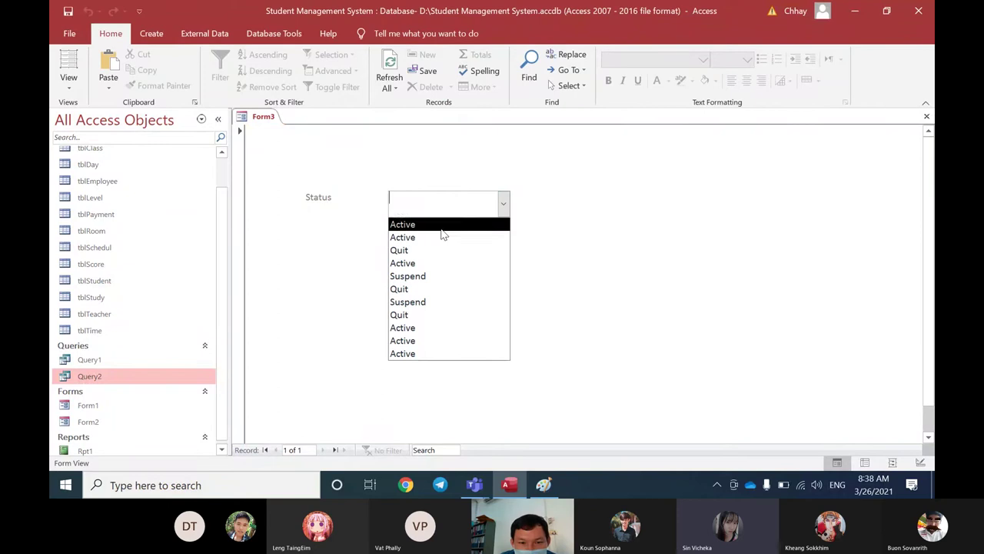
pyautogui.rightClick(264, 116)
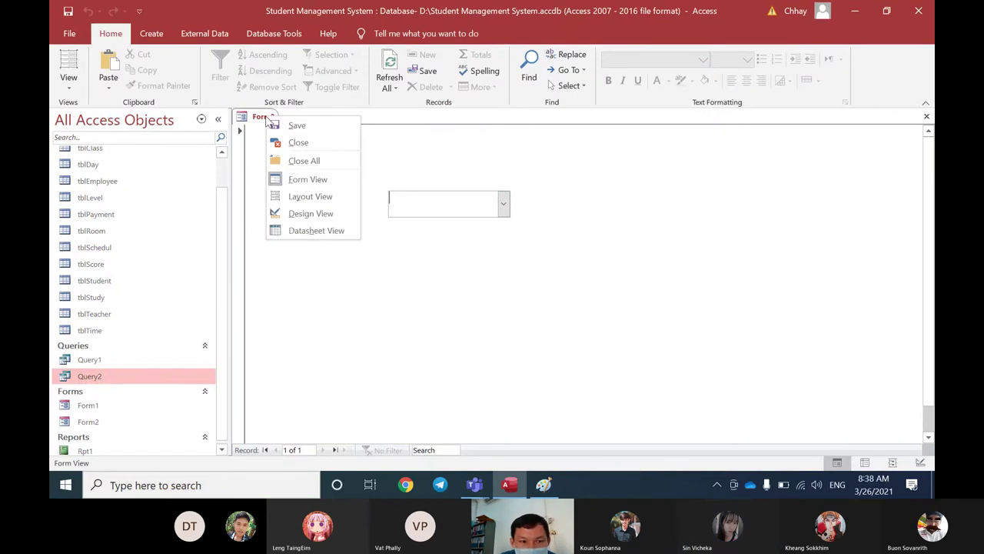
pyautogui.click(286, 213)
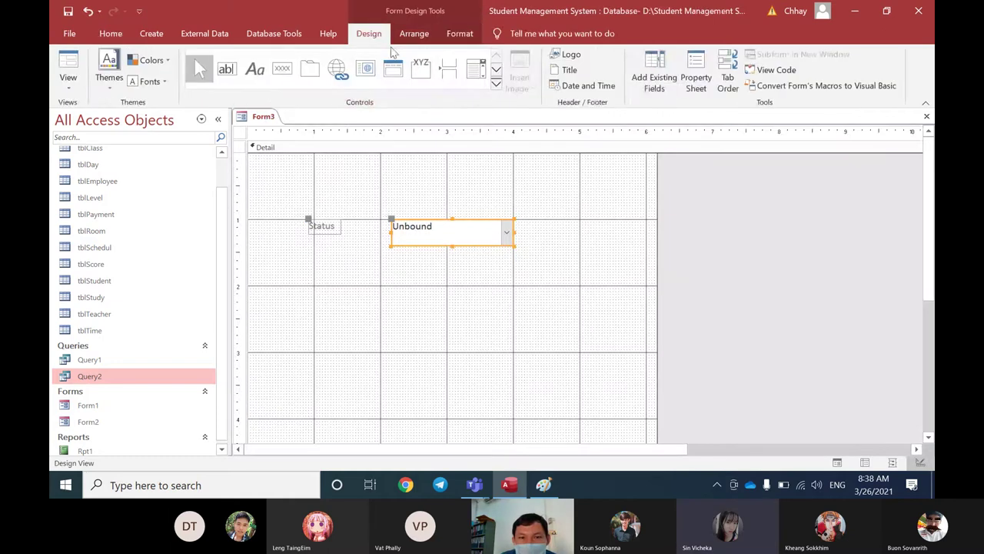
# Step: Insert 'distict' after SELECT in the combo box's Row Source on the Data tab
pyautogui.click(697, 76)
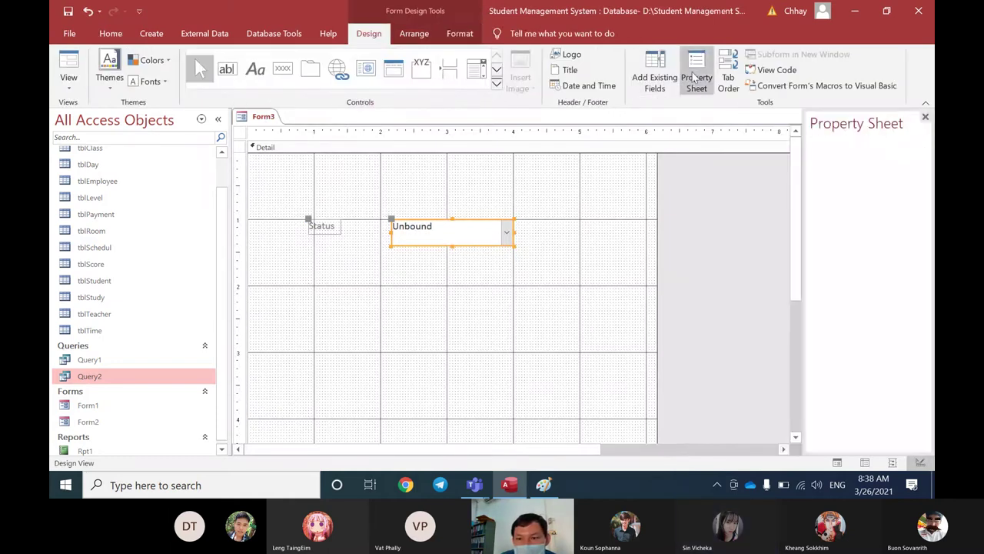
pyautogui.moveTo(802, 186); pyautogui.dragTo(580, 182)
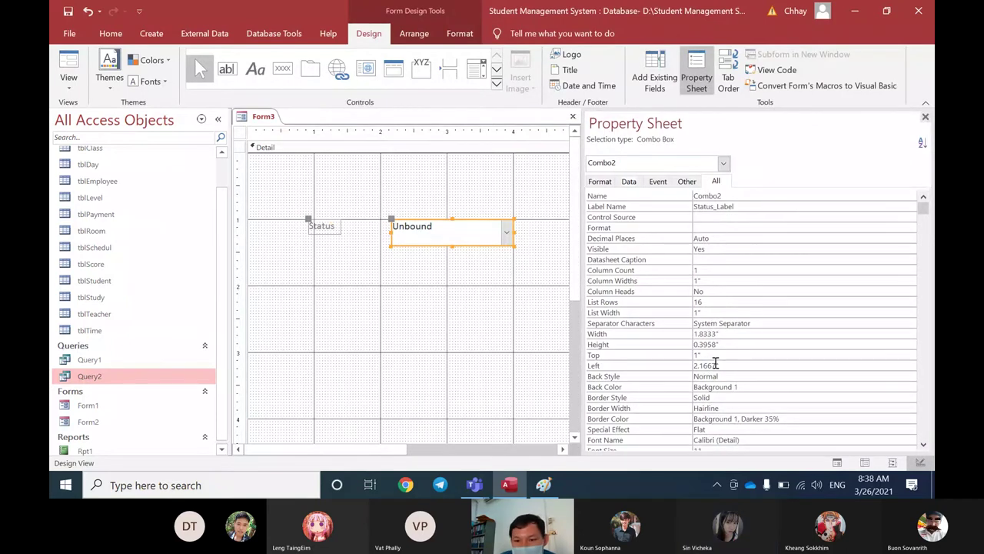
pyautogui.click(630, 182)
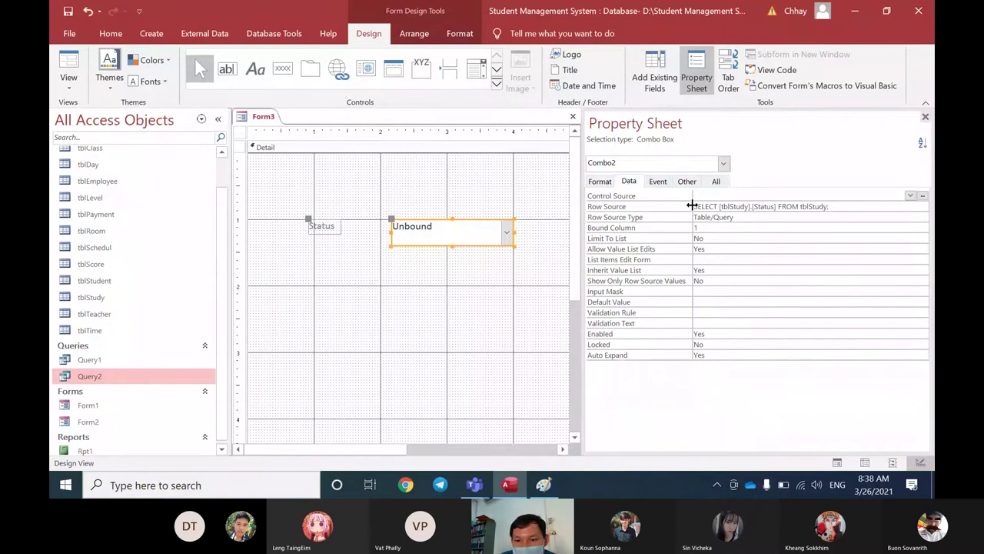
pyautogui.click(718, 206)
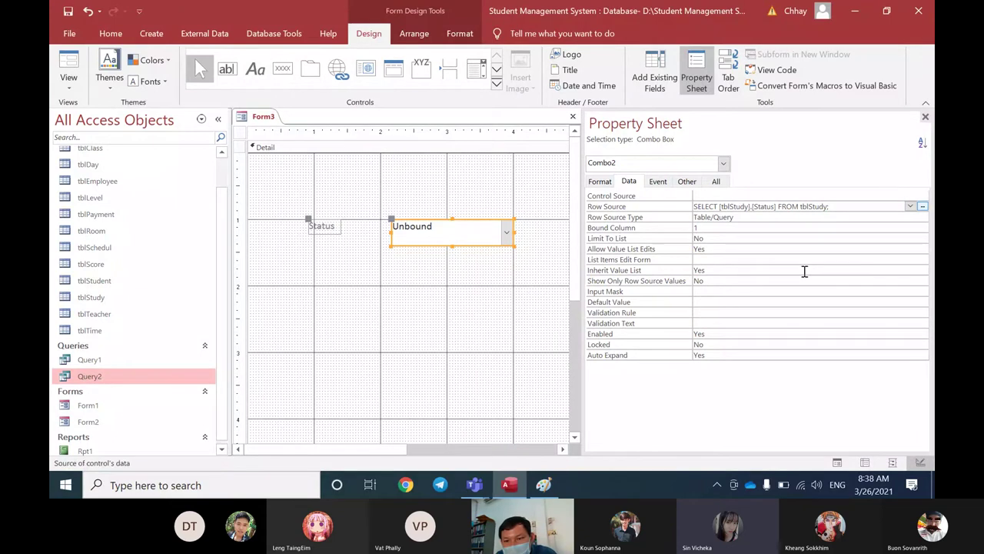
pyautogui.write('distict')
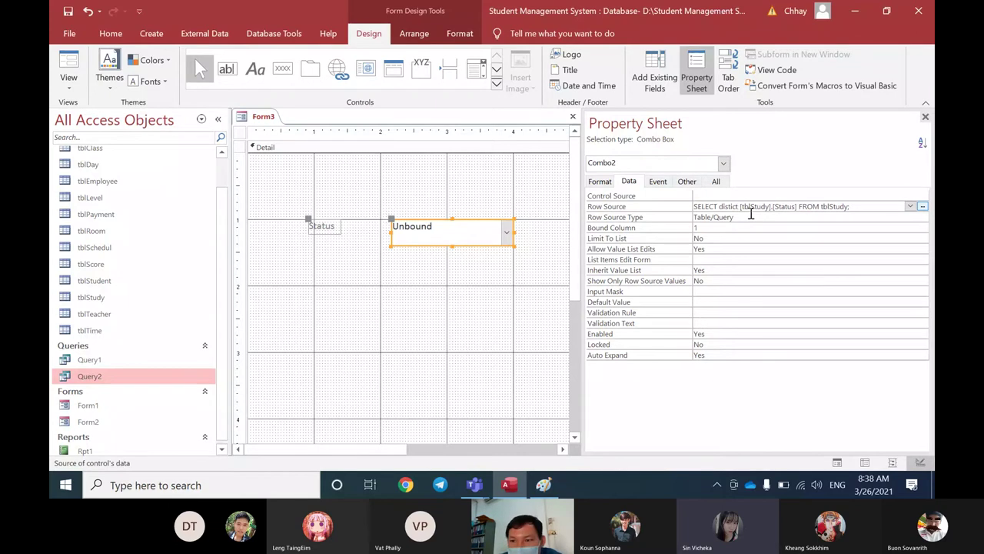
pyautogui.press('F4')
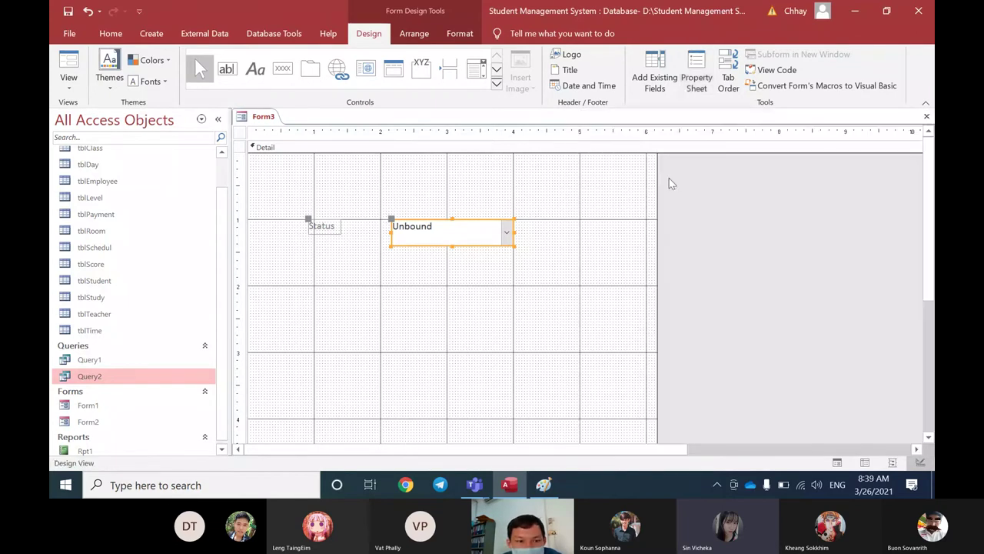
# Step: Test the Status combo box in Form View and dismiss the syntax error
pyautogui.press('F5')
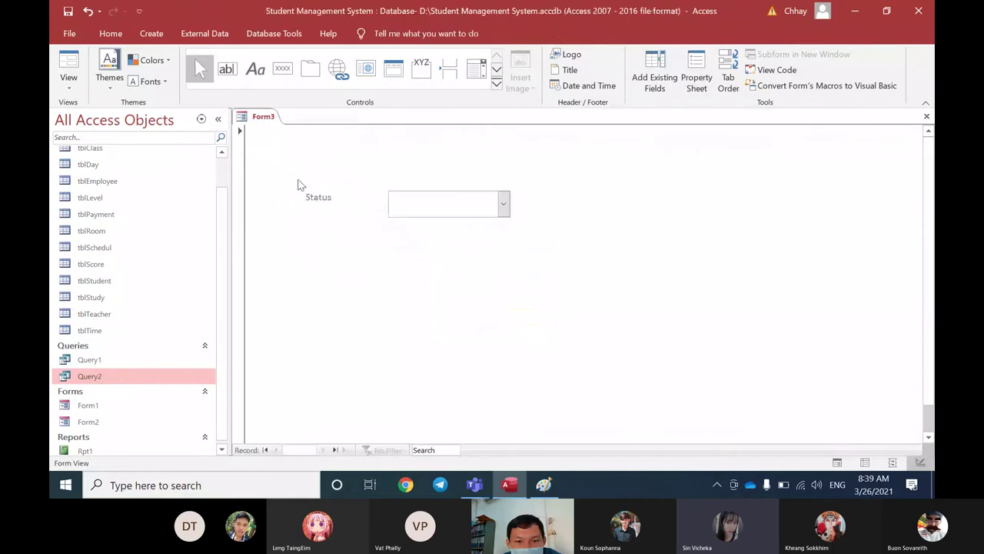
pyautogui.click(505, 204)
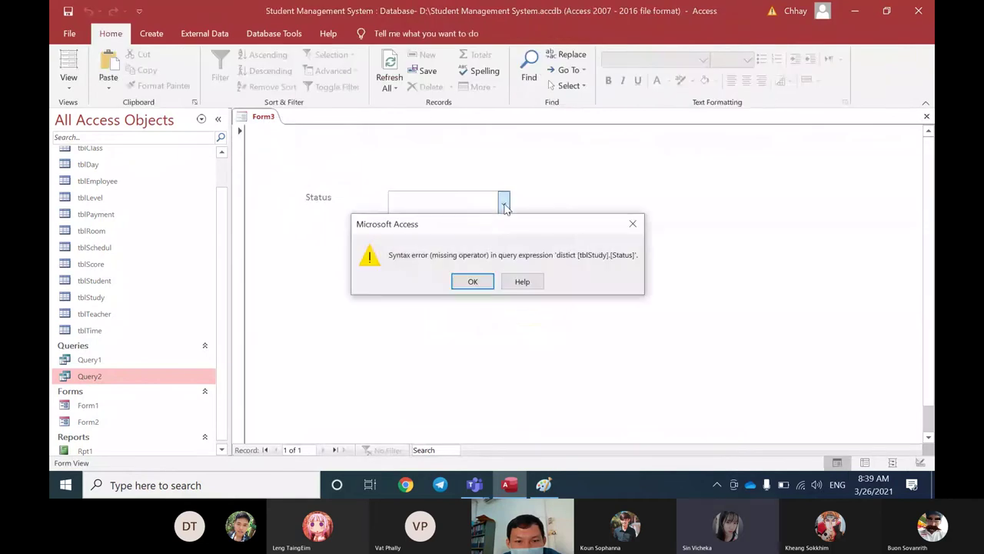
pyautogui.press('Return')
pyautogui.click(504, 203)
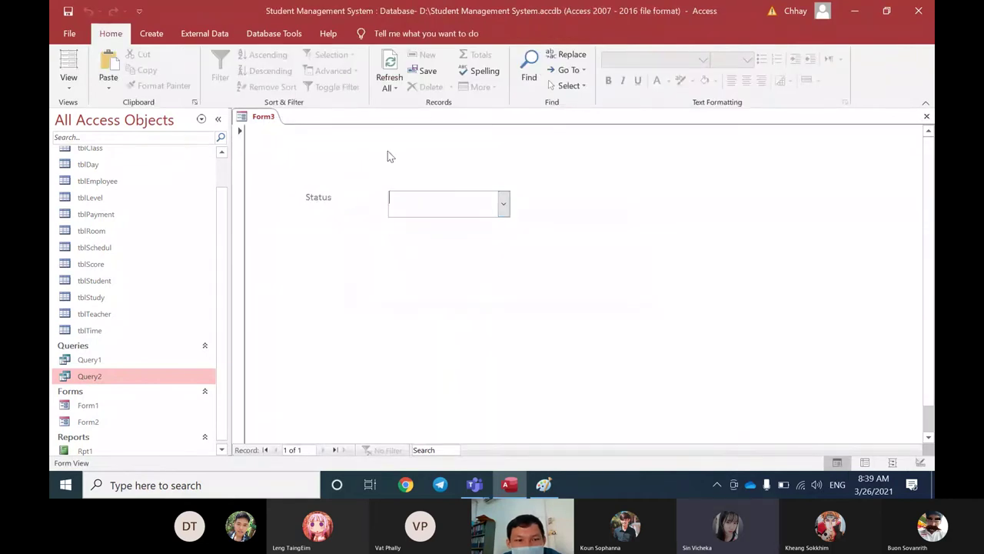
# Step: In Design View, correct 'distict' to 'distinct' in the combo box's Row Source
pyautogui.rightClick(255, 117)
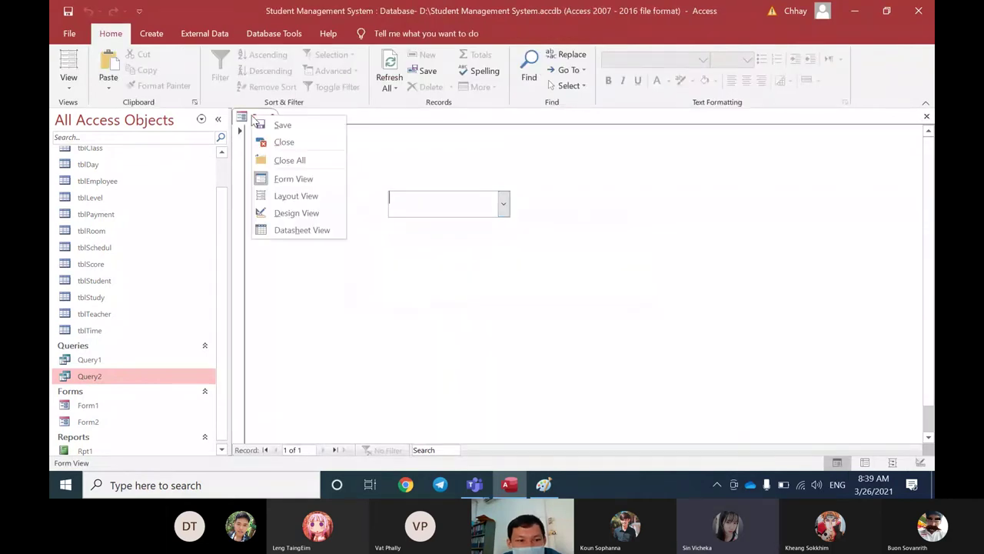
pyautogui.click(296, 213)
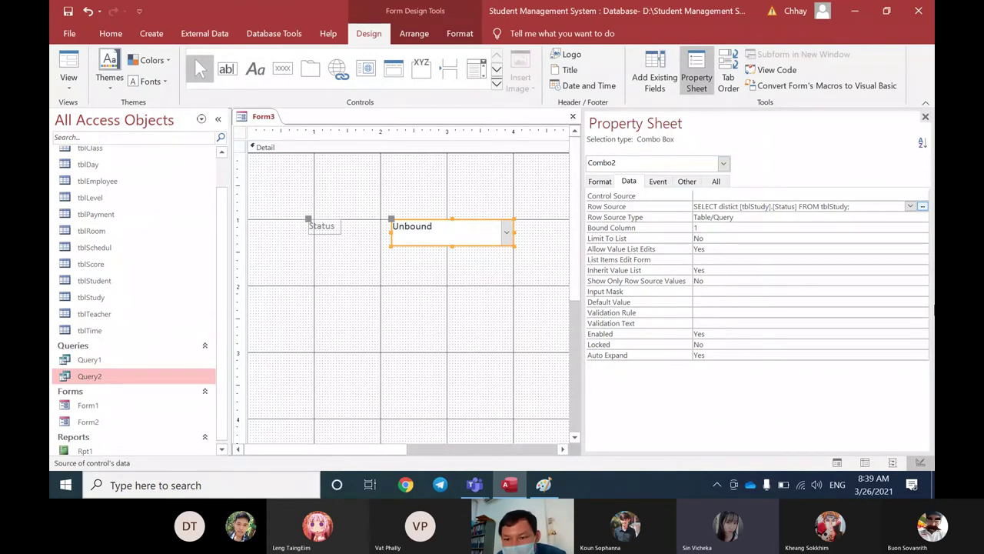
pyautogui.write('n')
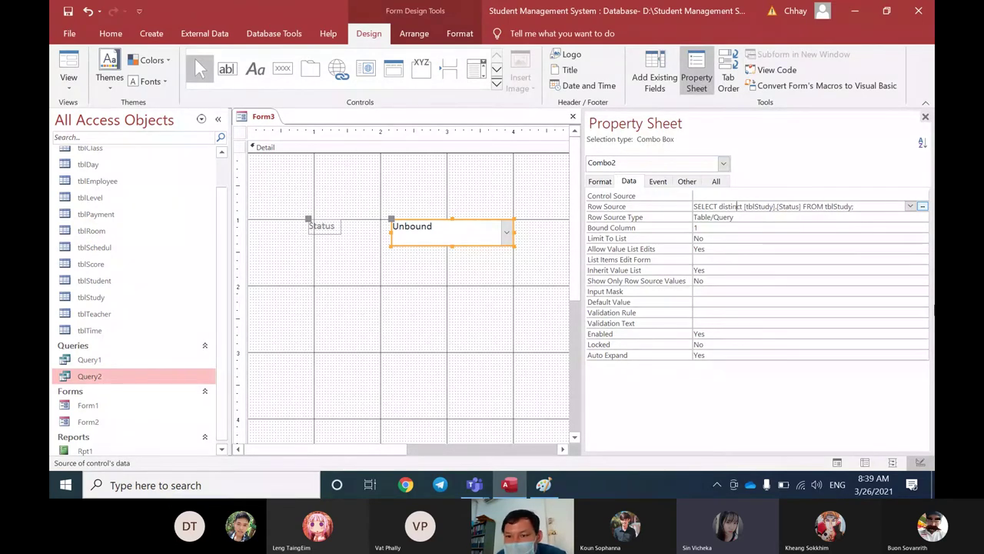
pyautogui.click(807, 216)
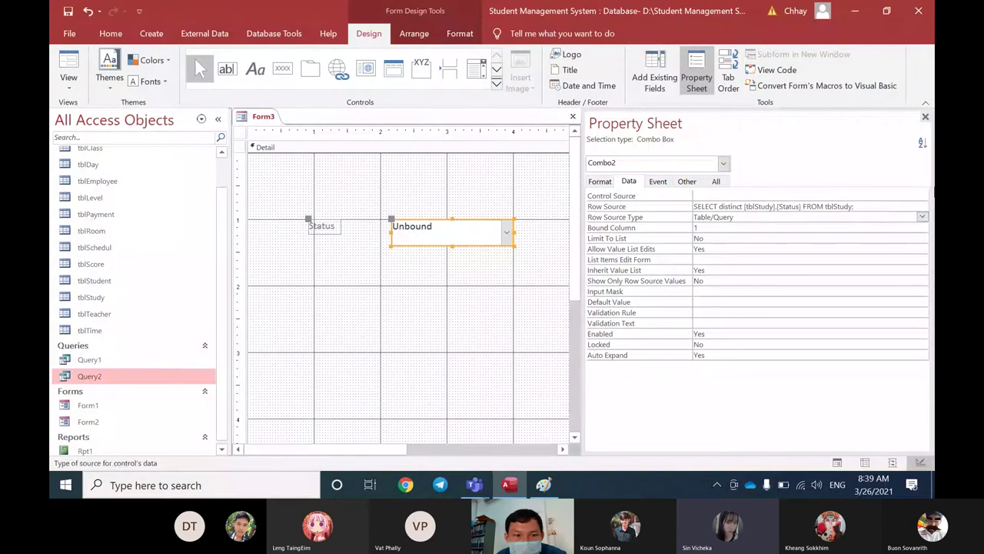
pyautogui.press('F4')
# Step: Switch Form3 to Datasheet View, then to Form View
pyautogui.rightClick(263, 117)
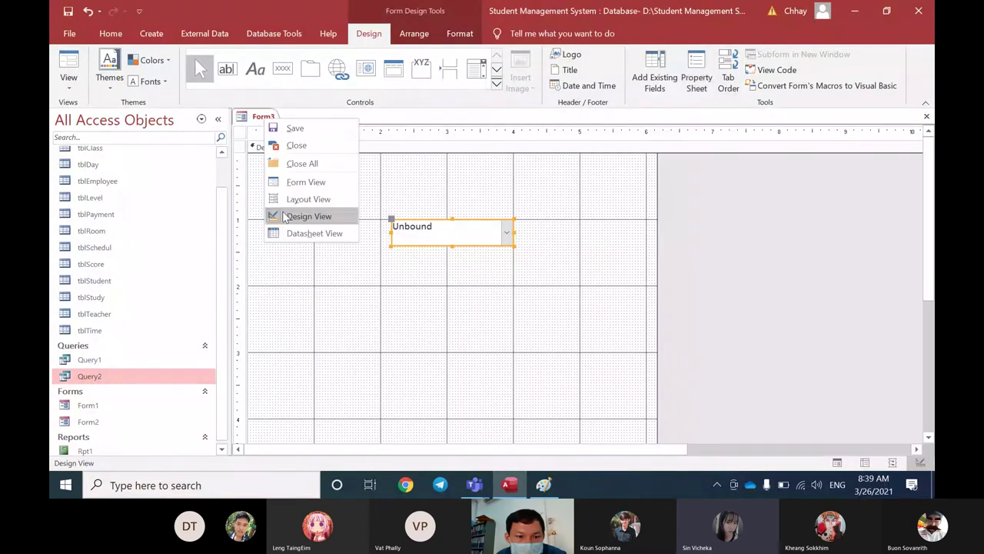
pyautogui.click(311, 233)
pyautogui.rightClick(269, 116)
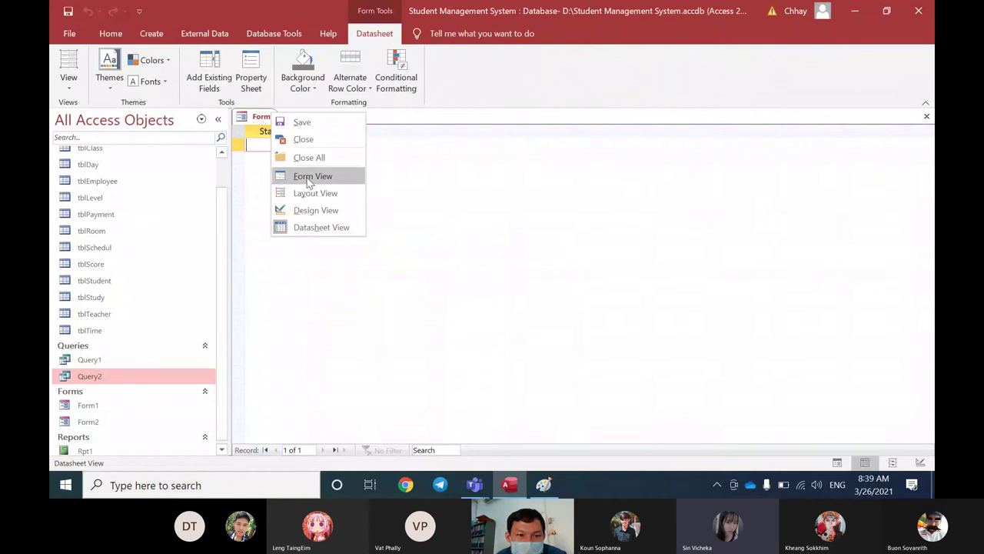
pyautogui.click(312, 176)
# Step: Pick Active in the Status combo box, then run Query2 and cancel its Study Status prompt
pyautogui.click(503, 203)
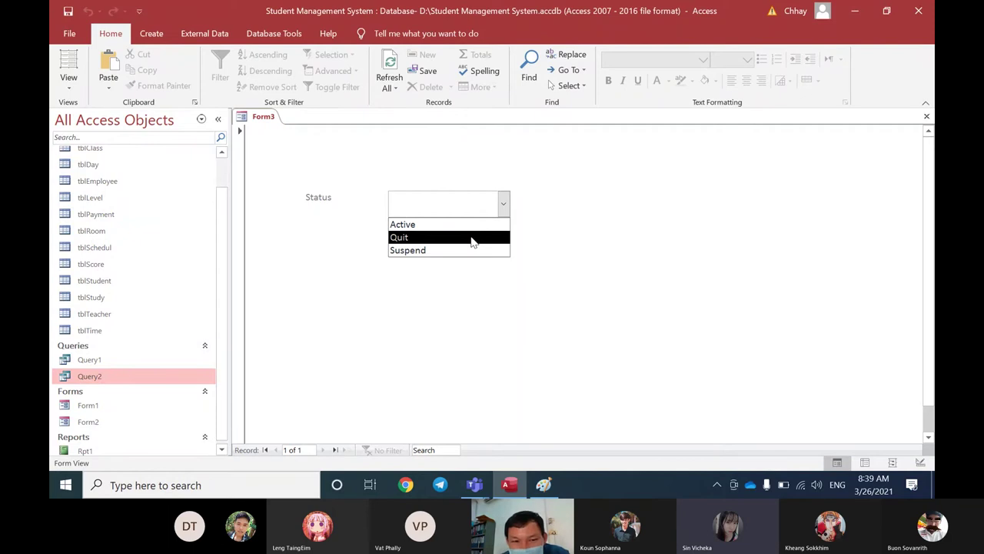
pyautogui.click(503, 204)
pyautogui.click(503, 206)
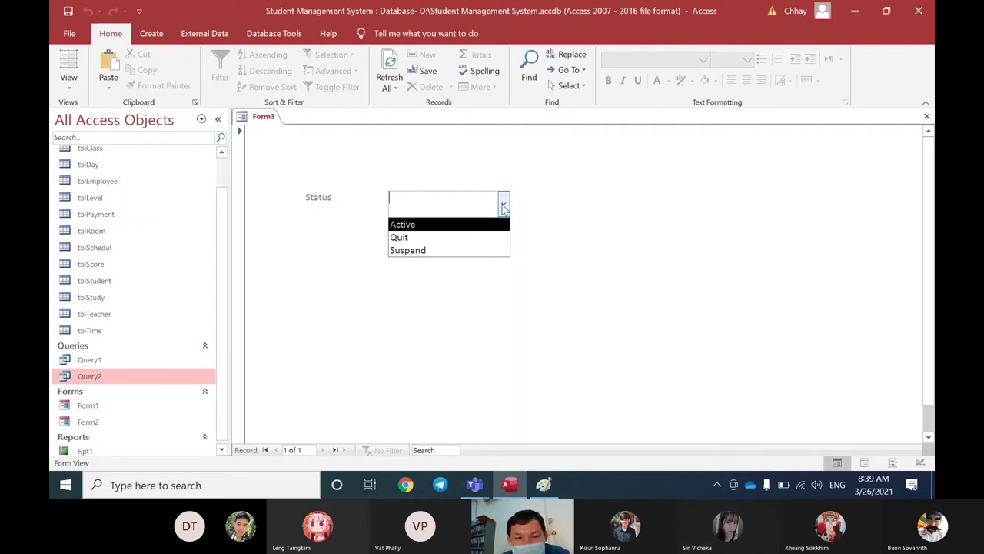
pyautogui.click(431, 227)
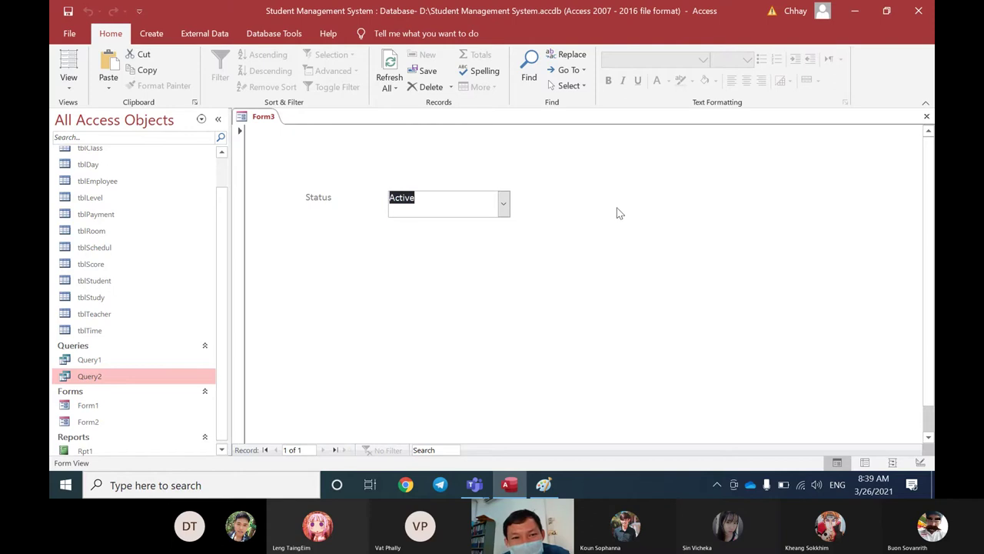
pyautogui.doubleClick(107, 376)
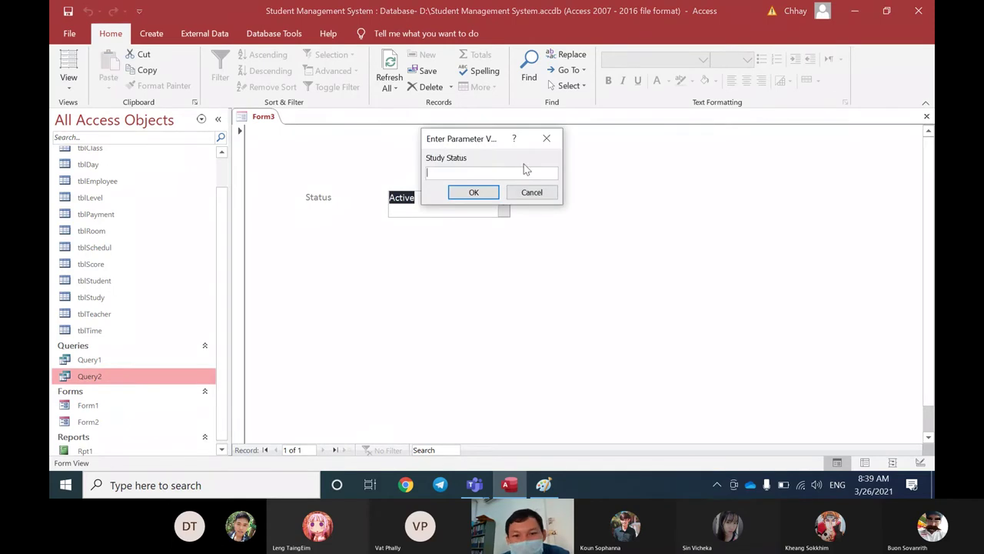
pyautogui.click(547, 140)
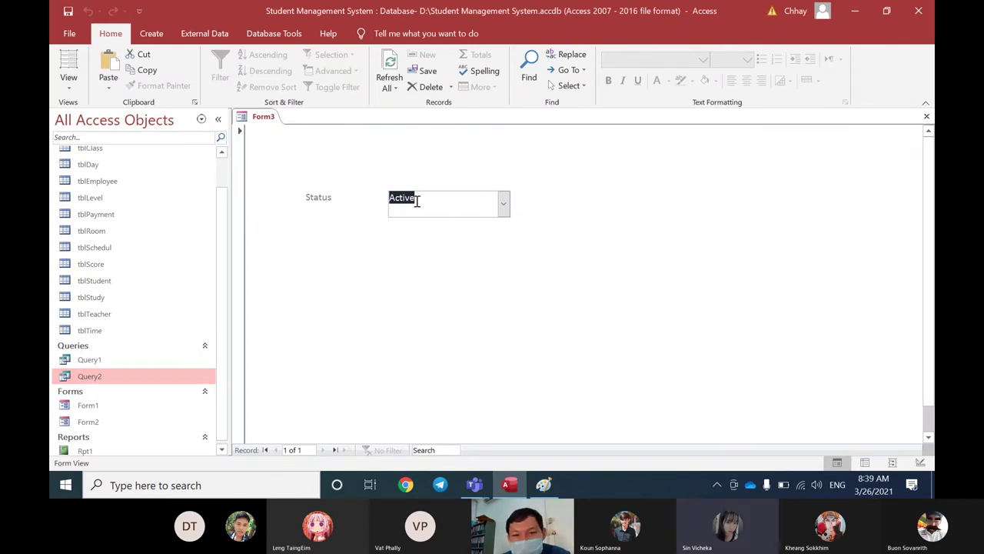
# Step: Choose Quit, then Suspend, in the Status combo box, leaving Suspend selected
pyautogui.click(502, 203)
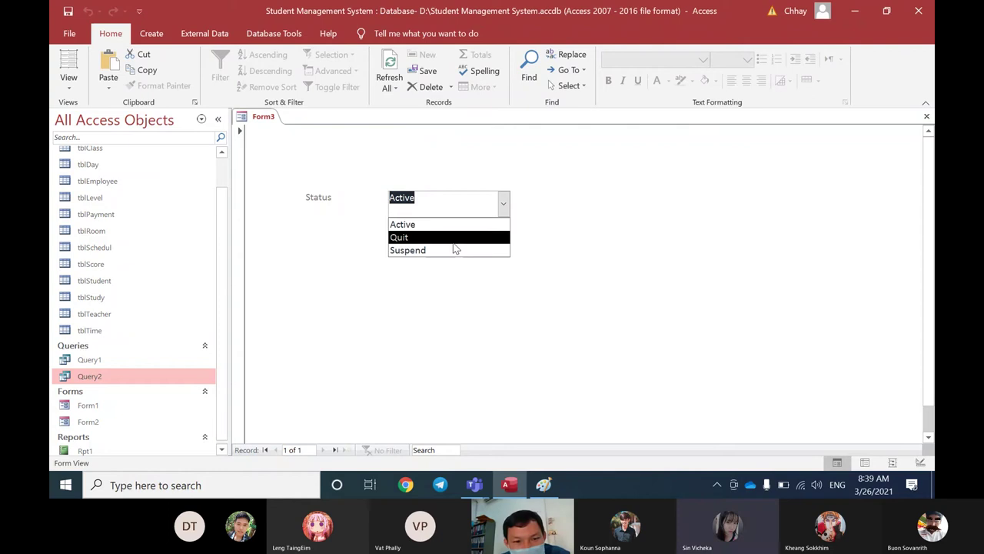
pyautogui.click(450, 240)
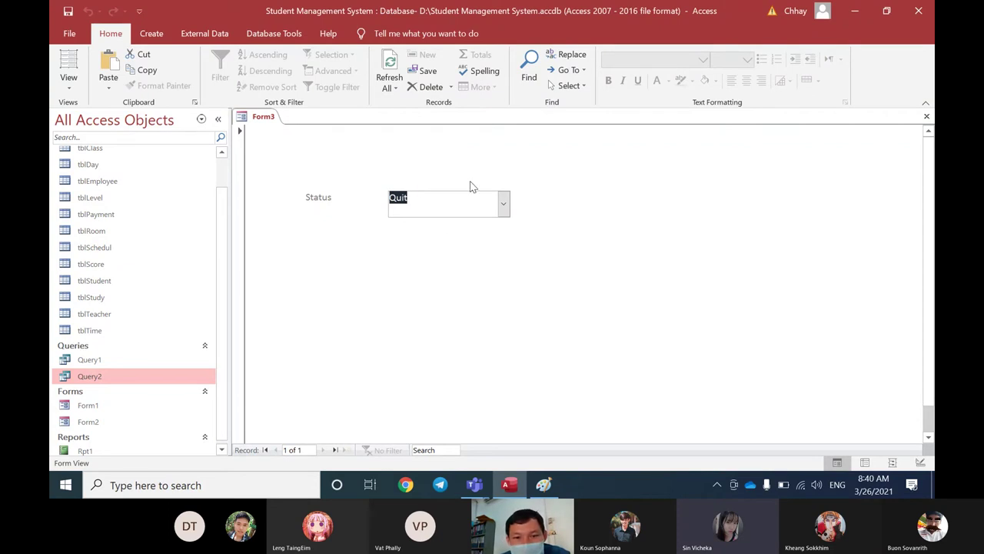
pyautogui.click(502, 203)
pyautogui.click(446, 251)
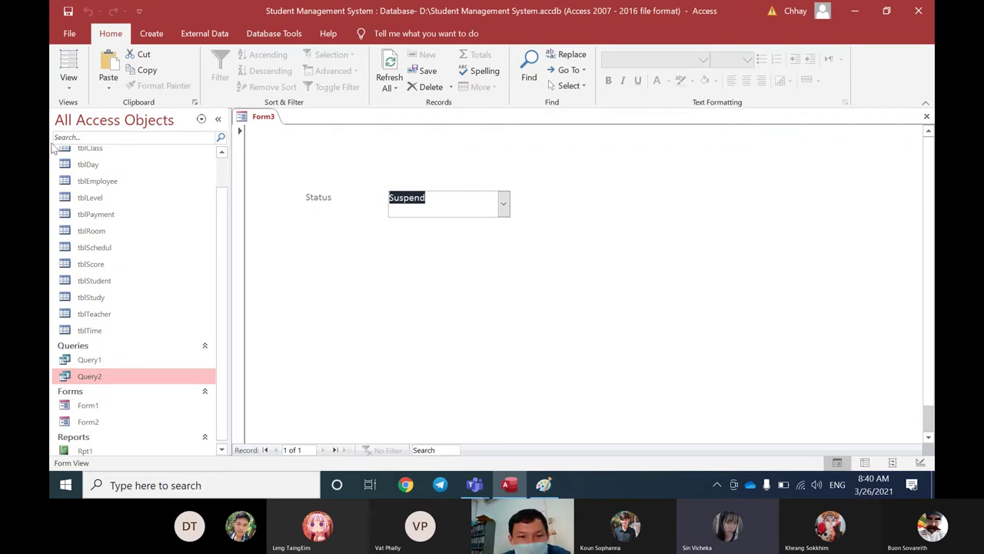
pyautogui.click(426, 201)
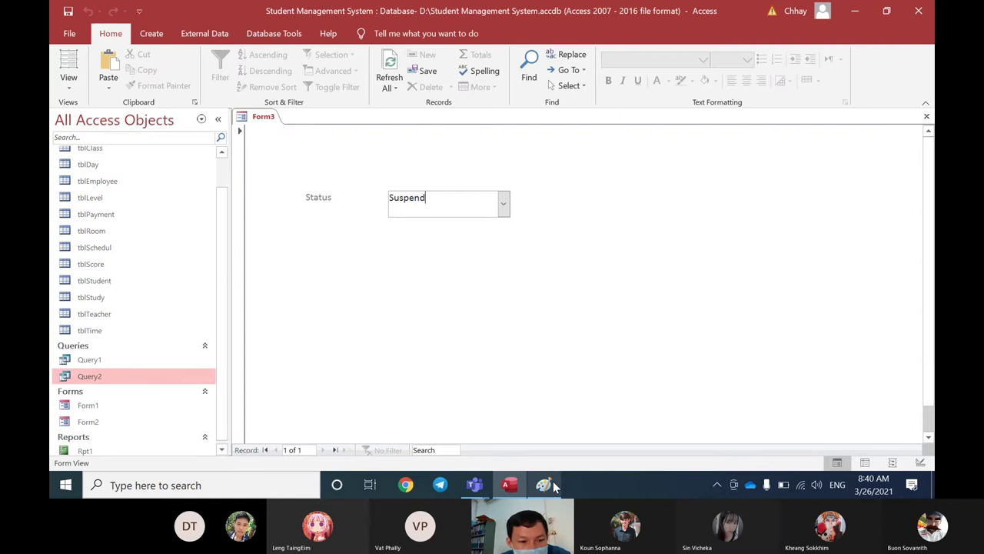
# Step: Draw an ellipse around "Link to Form" on the Paint sketch, then go back to Access
pyautogui.click(543, 485)
pyautogui.moveTo(190, 378)
pyautogui.mouseDown()
pyautogui.moveTo(622, 375)
pyautogui.moveTo(589, 314)
pyautogui.moveTo(459, 303)
pyautogui.moveTo(206, 312)
pyautogui.moveTo(181, 342)
pyautogui.moveTo(188, 389)
pyautogui.mouseUp()
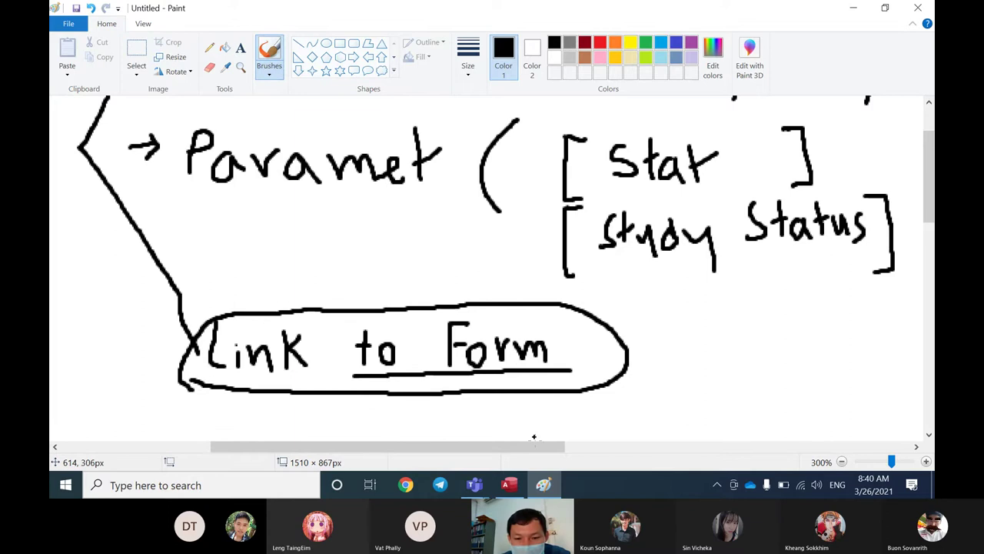
pyautogui.click(502, 489)
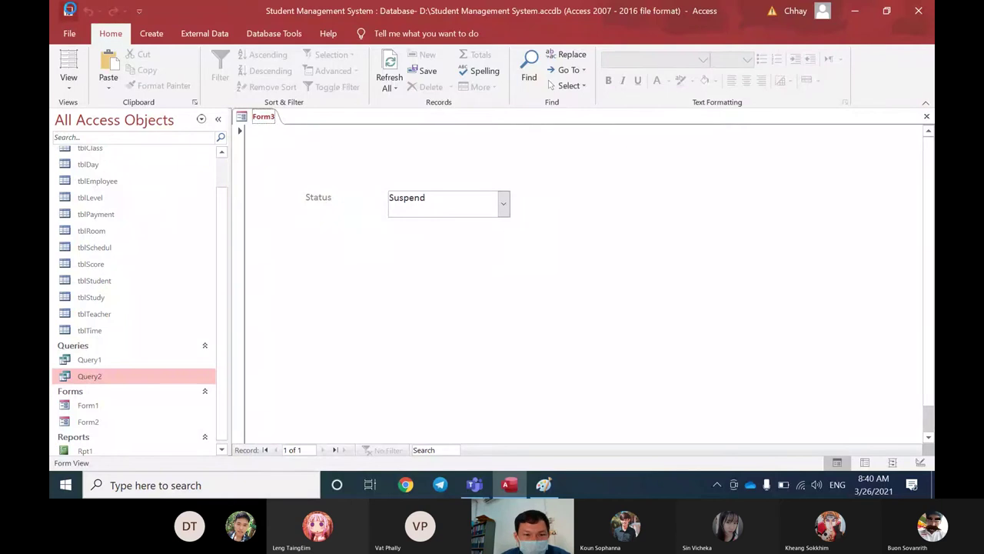
# Step: Save Form3 under the name frmPrintRpt
pyautogui.click(69, 11)
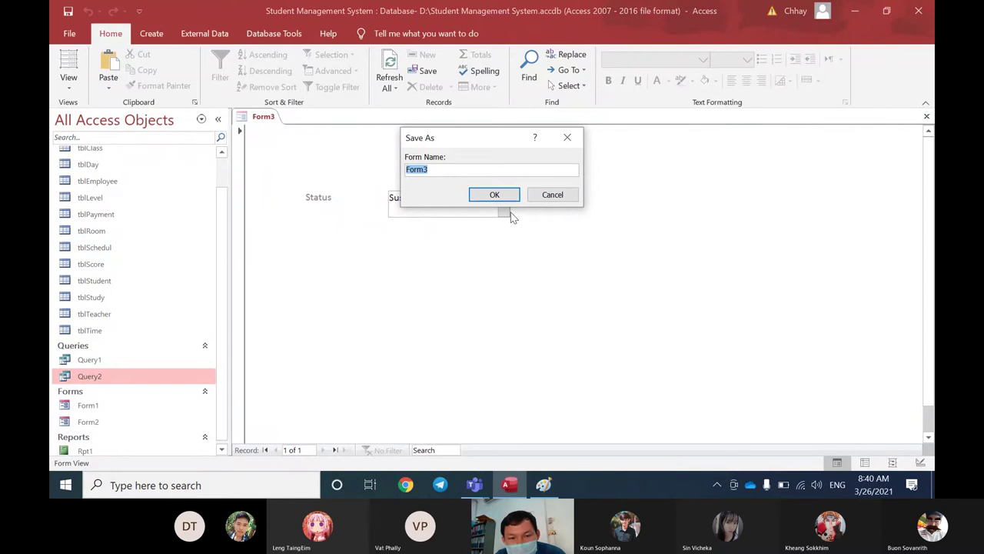
pyautogui.write('frm')
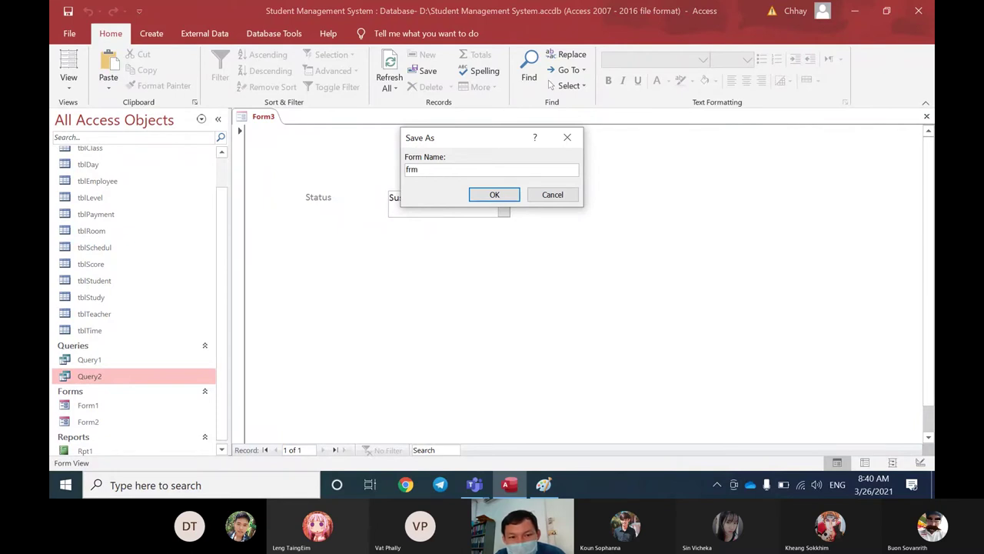
pyautogui.write('Prin')
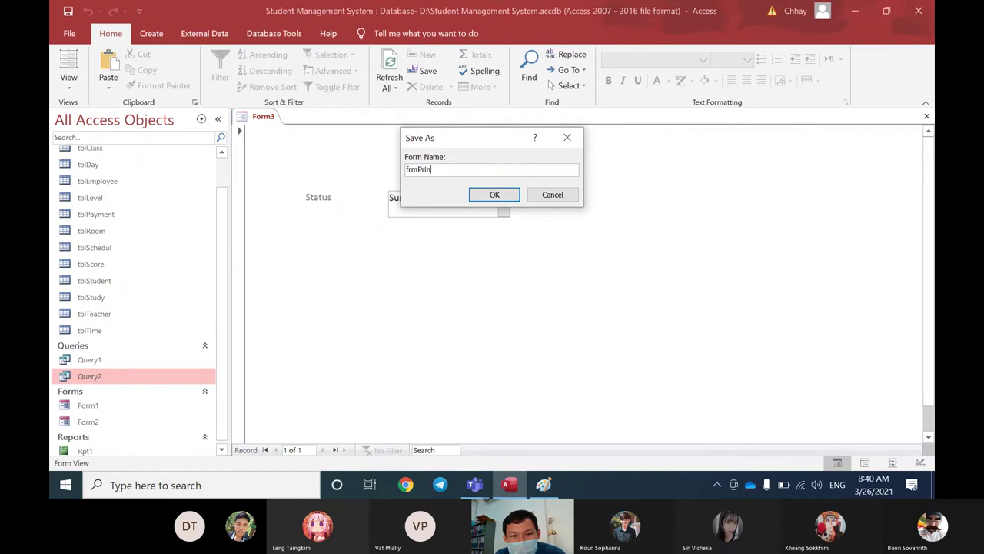
pyautogui.write('tRpt')
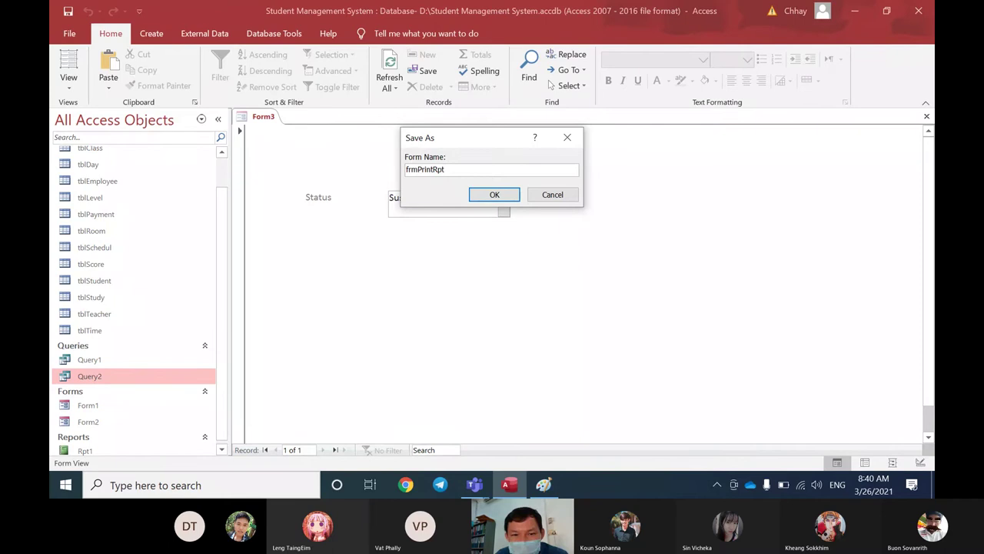
pyautogui.press('Return')
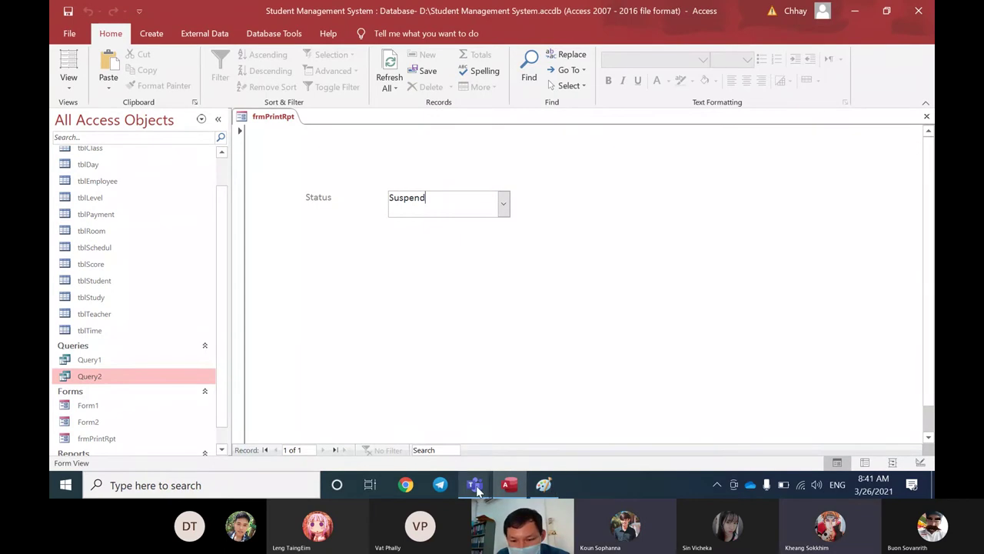
# Step: Bring the Teams meeting window forward from the taskbar and open its Reactions menu
pyautogui.moveTo(476, 491)
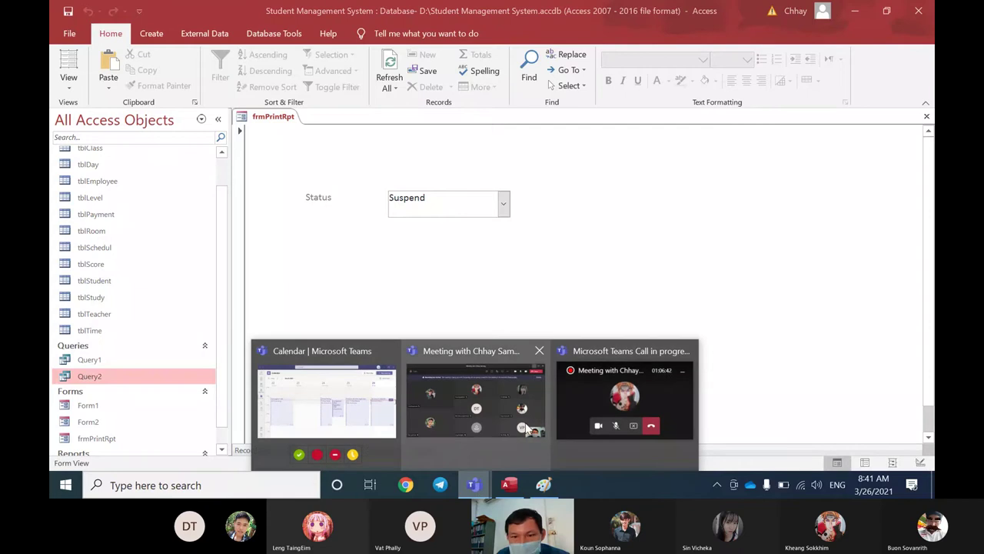
pyautogui.click(487, 389)
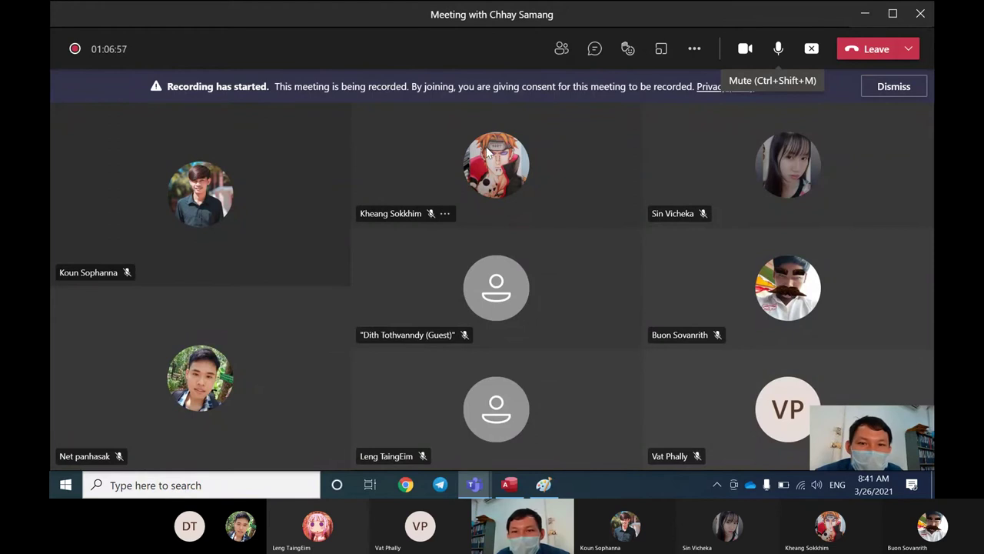
pyautogui.click(622, 54)
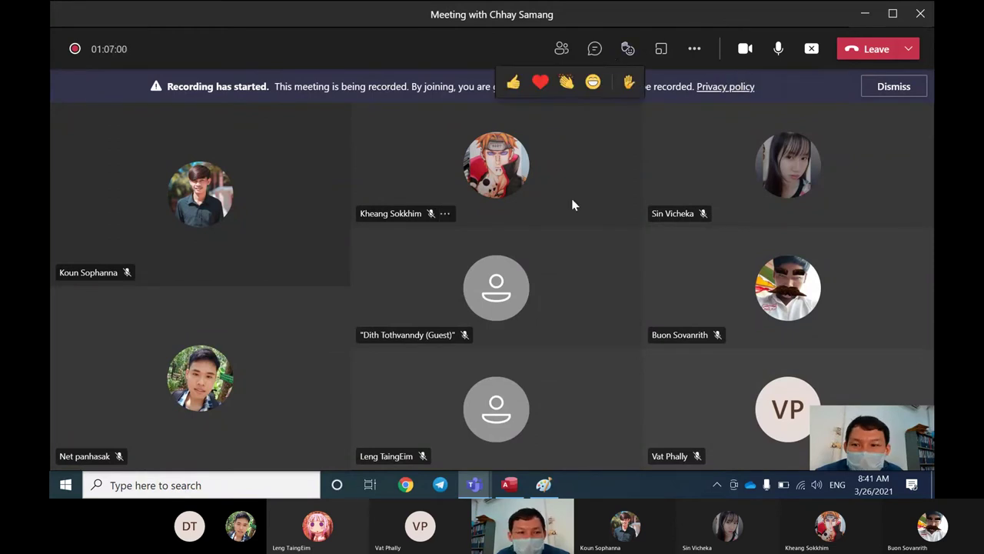
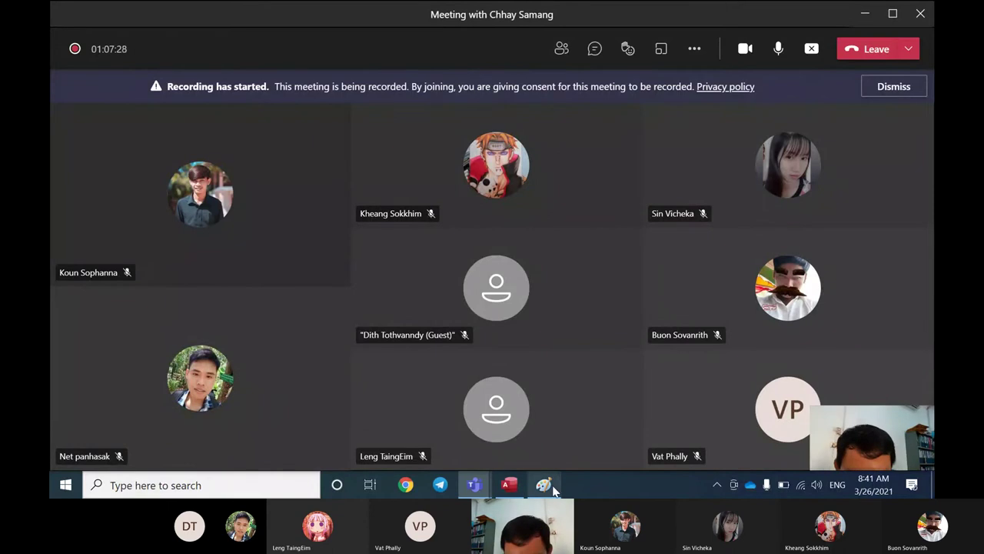
# Step: Change frmPrintRpt's Status combo from Suspend to Active, then bring up the Paint sketch
pyautogui.click(509, 485)
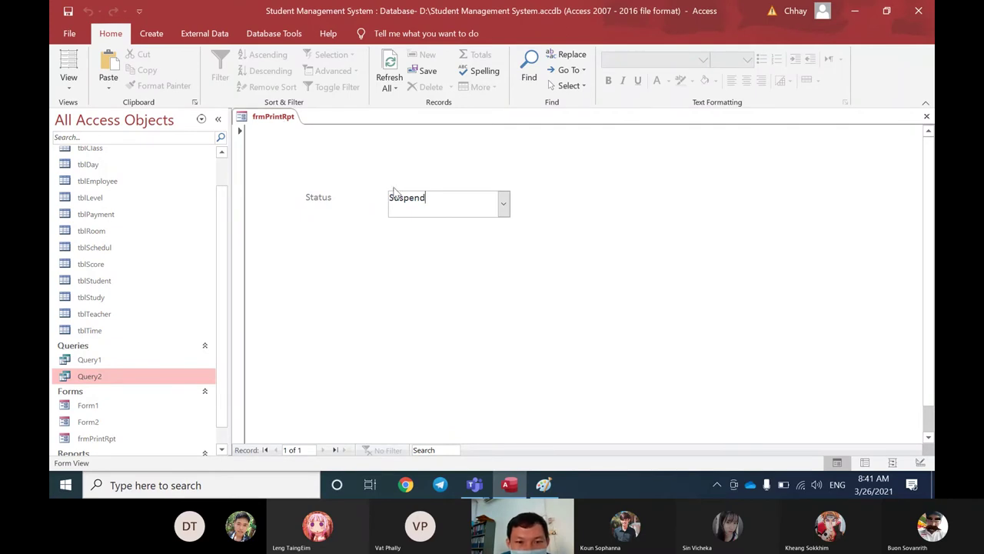
pyautogui.click(504, 203)
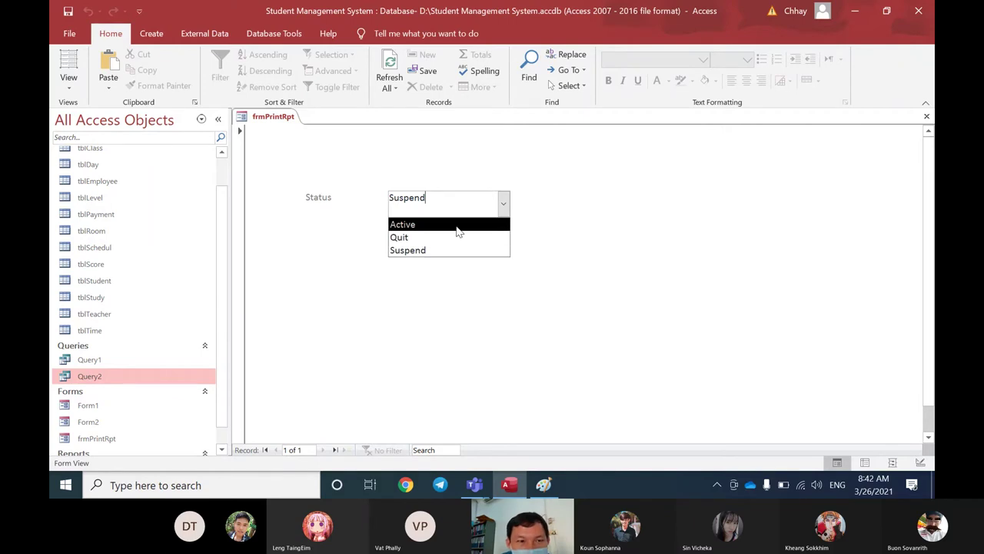
pyautogui.click(369, 189)
pyautogui.click(504, 203)
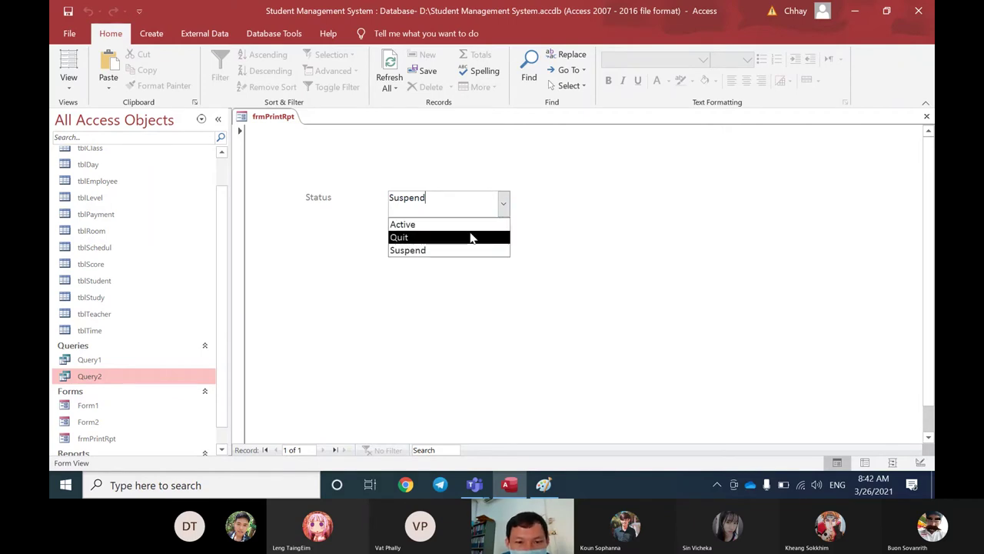
pyautogui.click(470, 225)
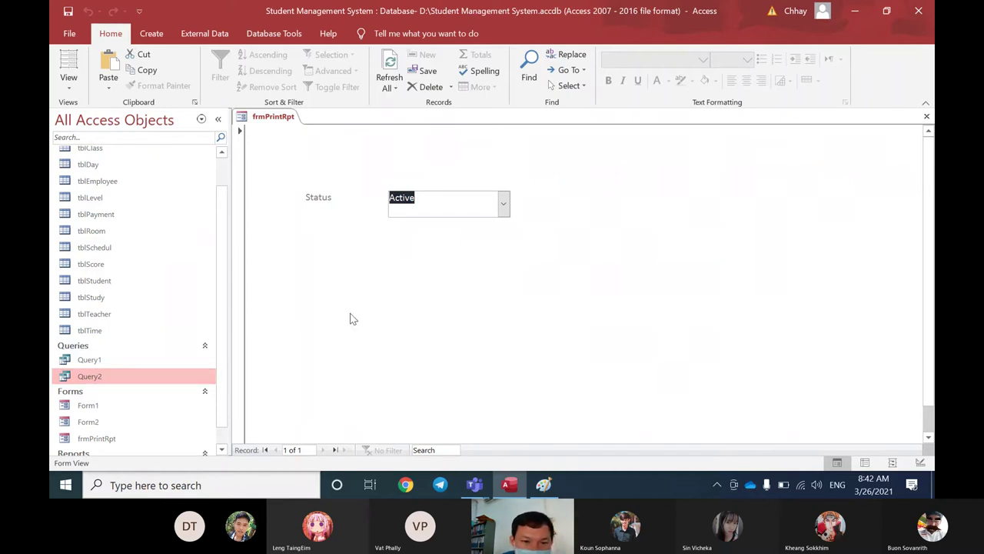
pyautogui.click(503, 202)
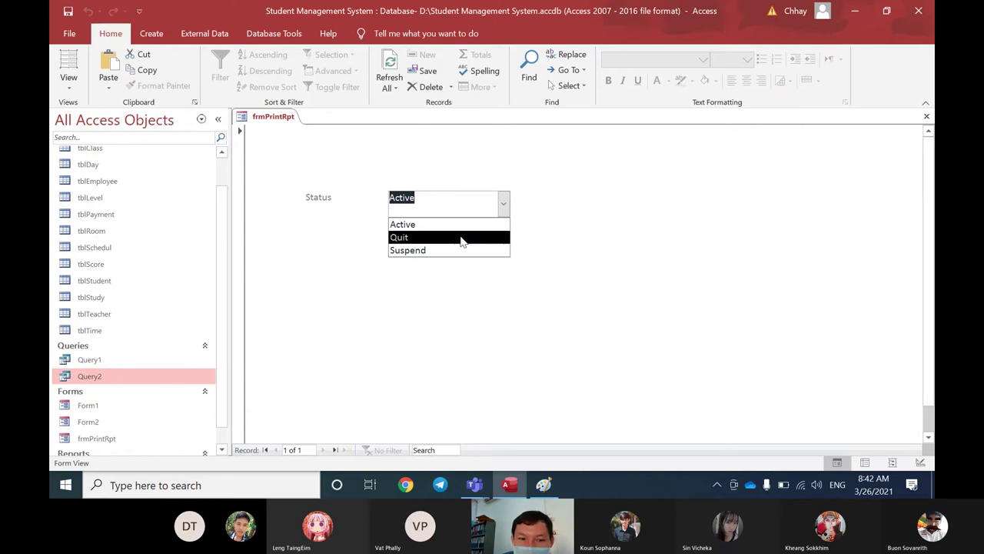
pyautogui.click(543, 484)
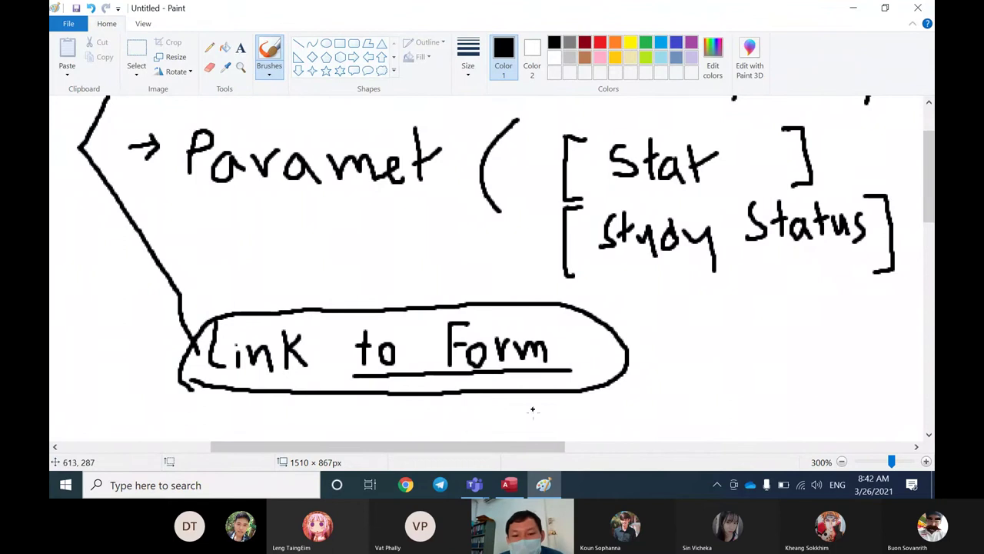
# Step: Go from the 'Link to Form' Paint sketch back to the frmPrintRpt form in Access
pyautogui.click(512, 486)
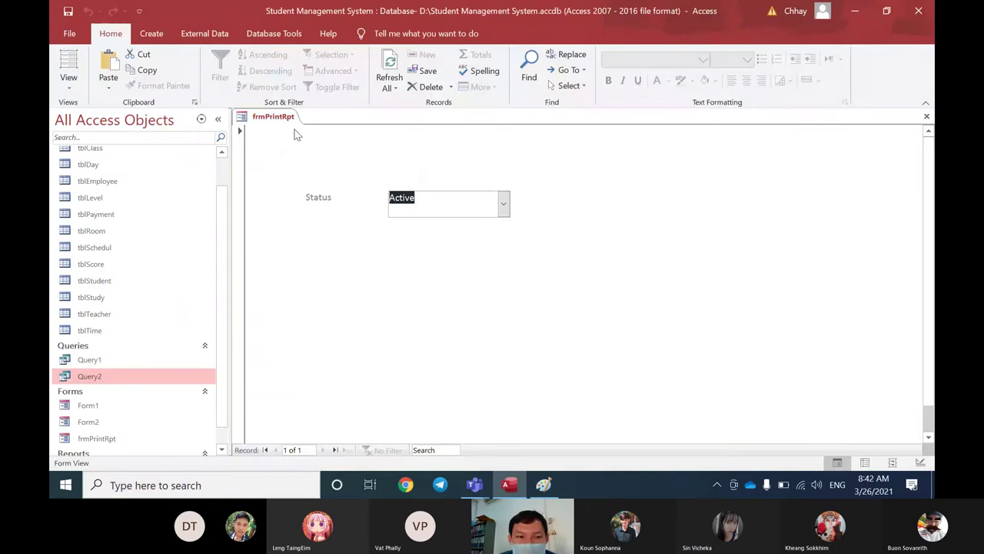
# Step: Put frmPrintRpt in Design View and show the Property Sheet for the Status combo Combo2
pyautogui.click(503, 203)
pyautogui.click(505, 204)
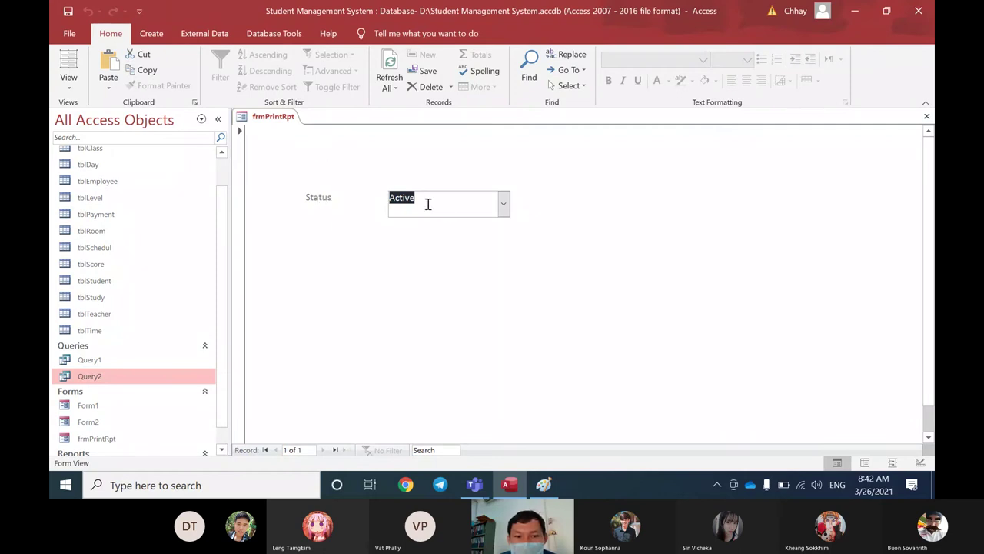
pyautogui.click(504, 203)
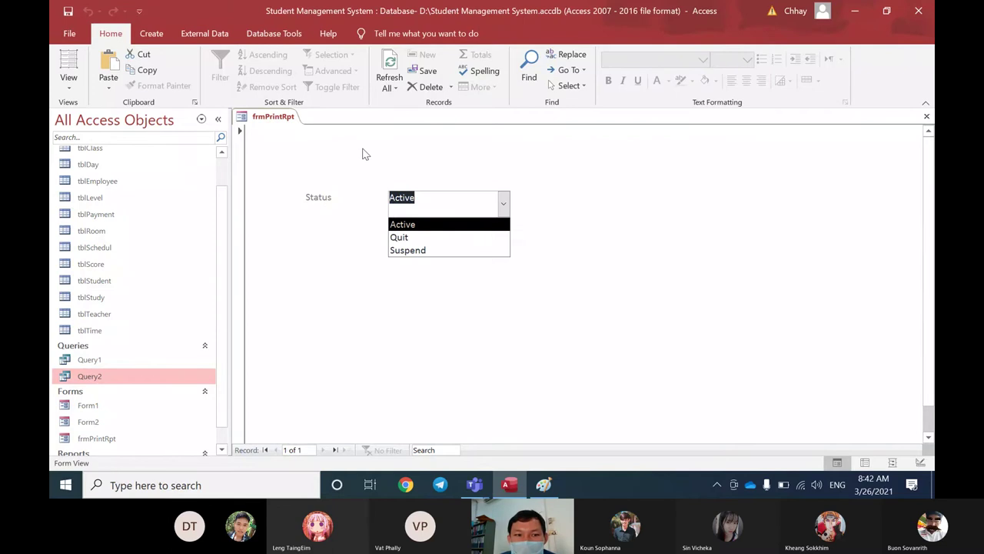
pyautogui.rightClick(282, 123)
pyautogui.rightClick(282, 121)
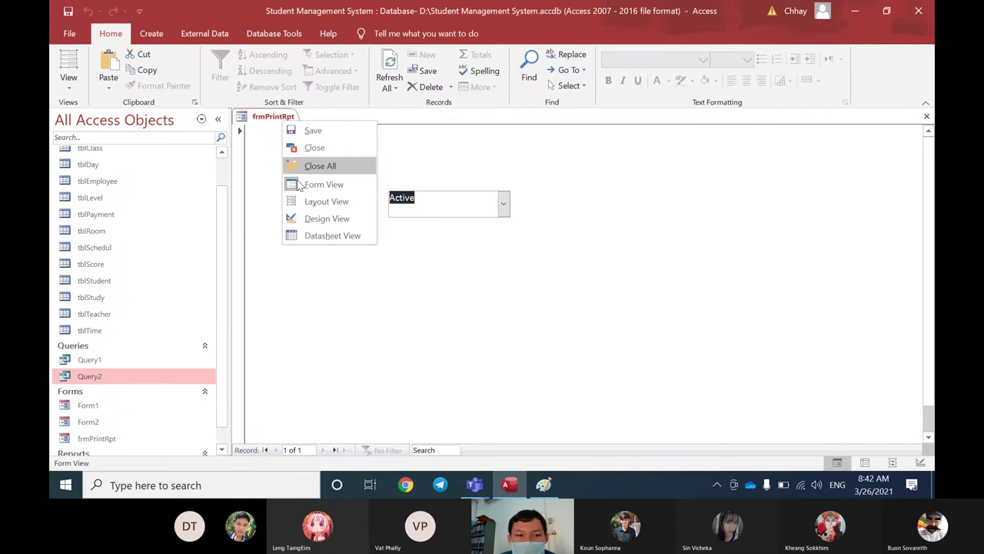
pyautogui.click(327, 219)
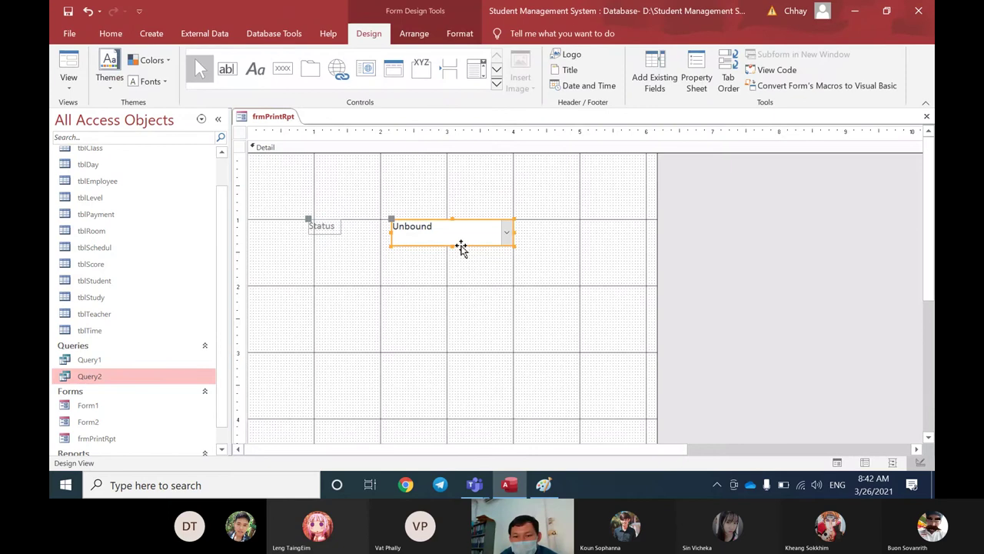
pyautogui.click(697, 86)
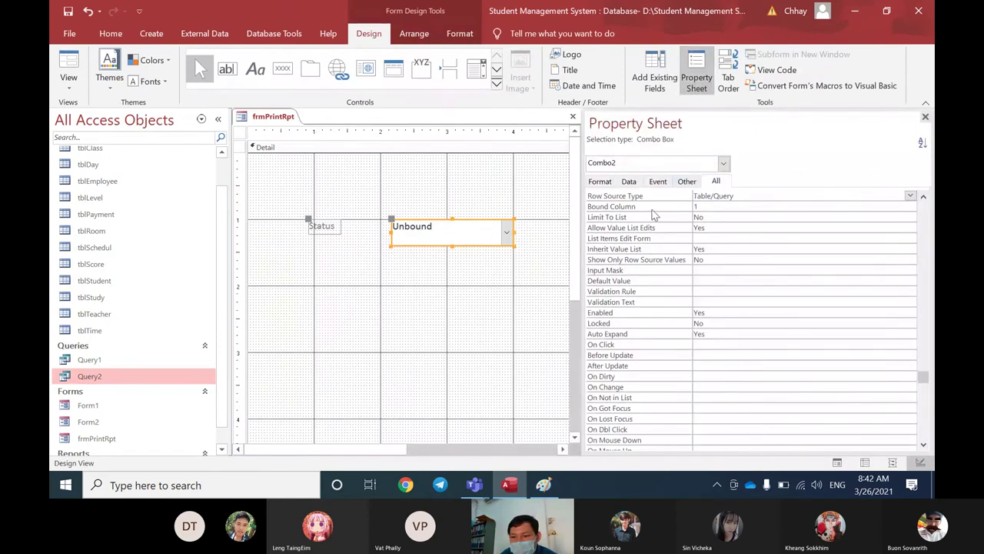
# Step: Change the Status combo's Name from Combo2 to cboStatus and close the Property Sheet
pyautogui.scroll(15, 653, 214)
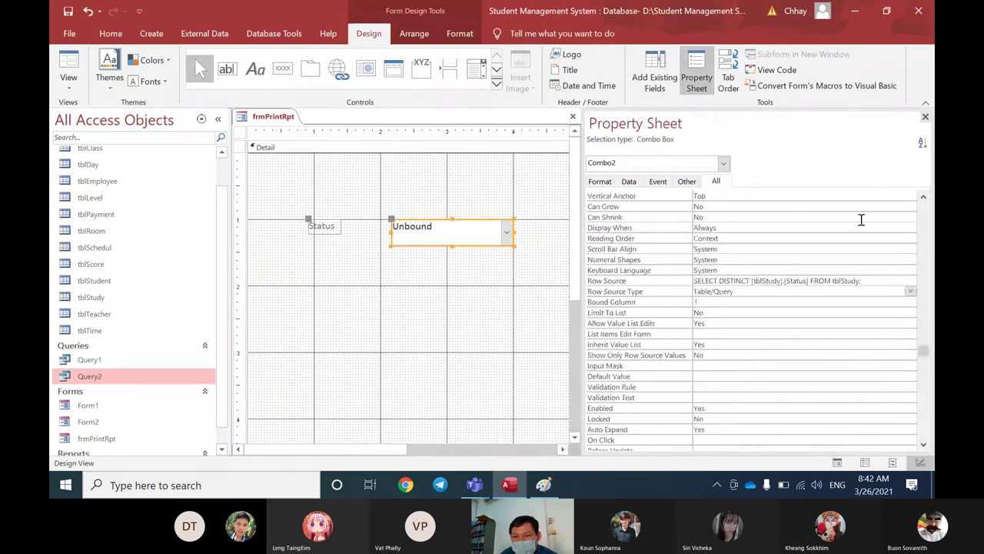
pyautogui.doubleClick(724, 195)
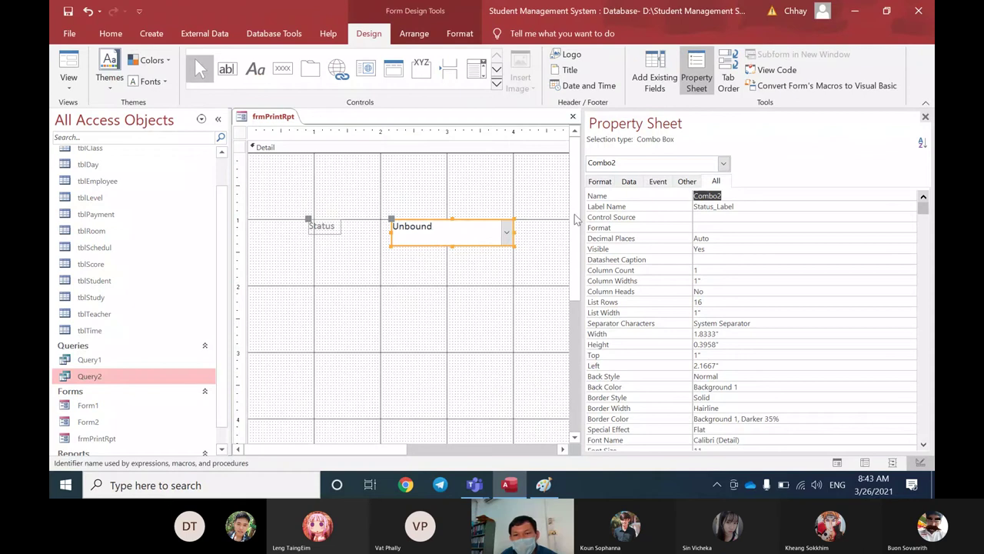
pyautogui.doubleClick(733, 197)
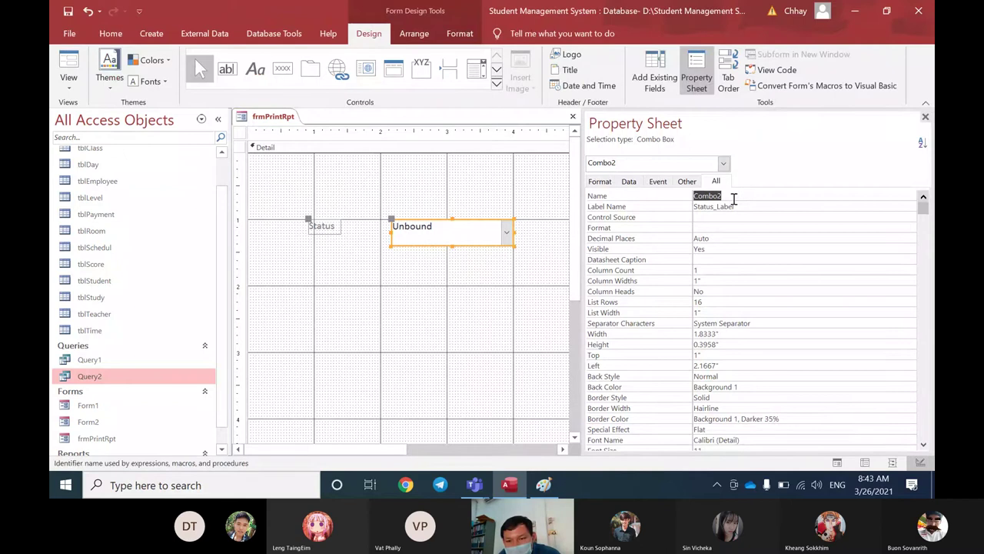
pyautogui.write('cbo')
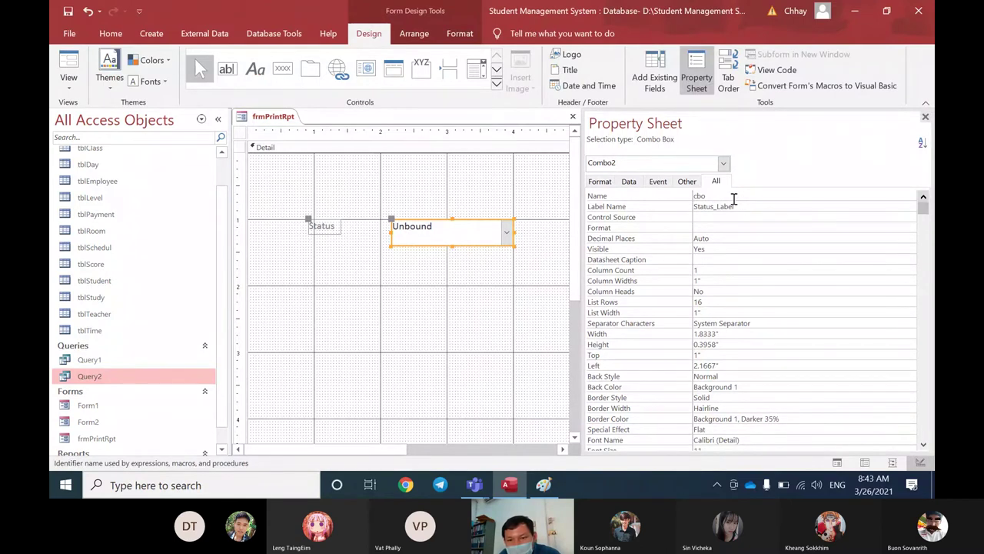
pyautogui.write('Status')
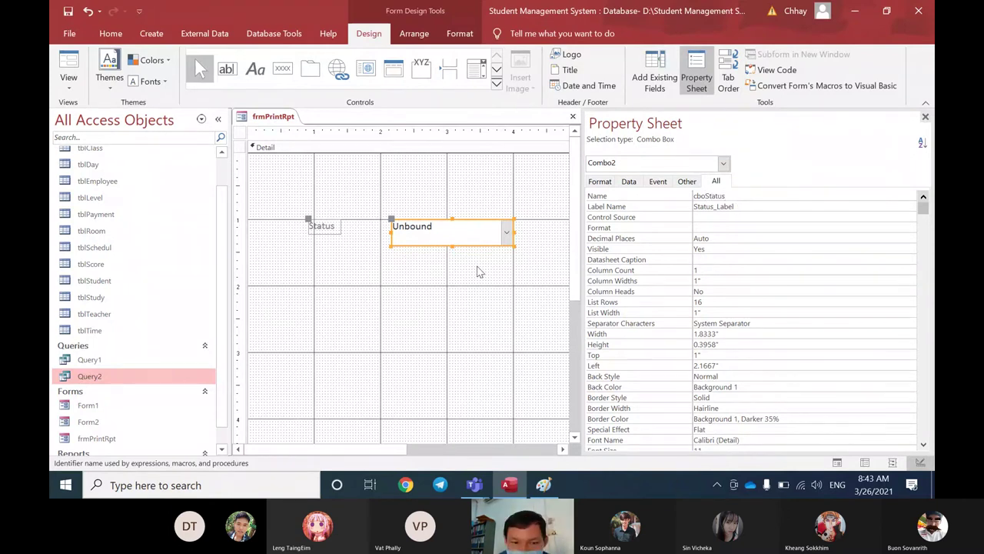
pyautogui.press('Return')
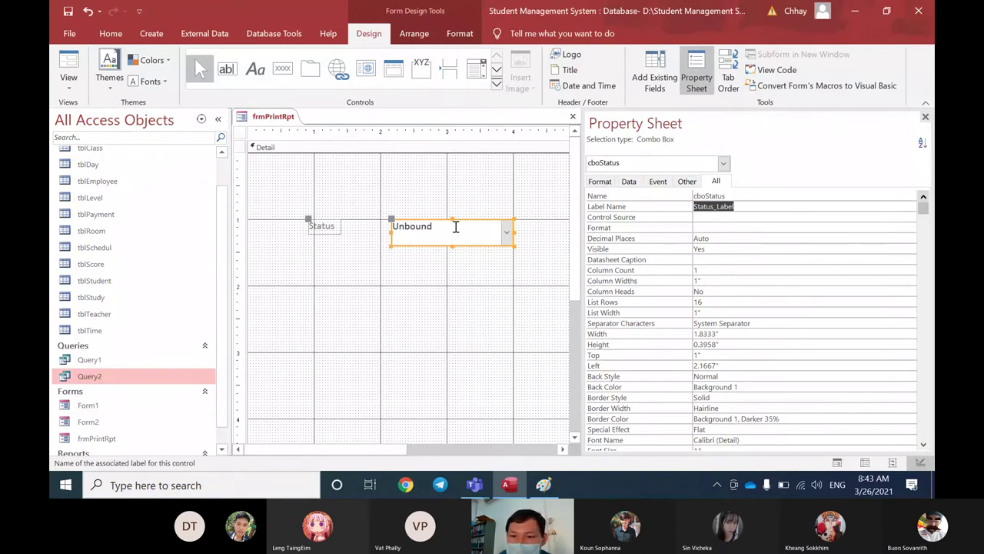
pyautogui.click(925, 116)
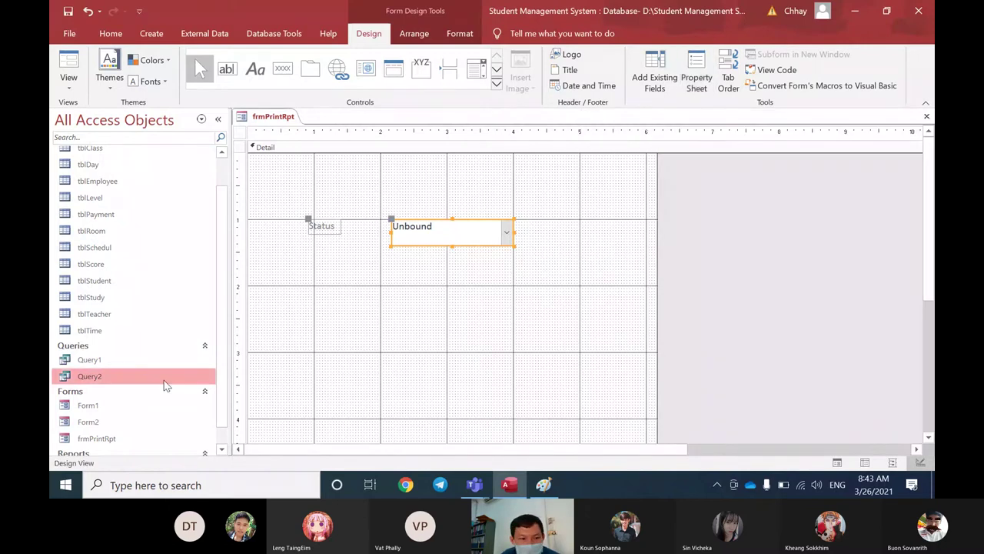
# Step: Open Query2 in Design View and delete the Status column's [Study Status] criterion
pyautogui.rightClick(134, 384)
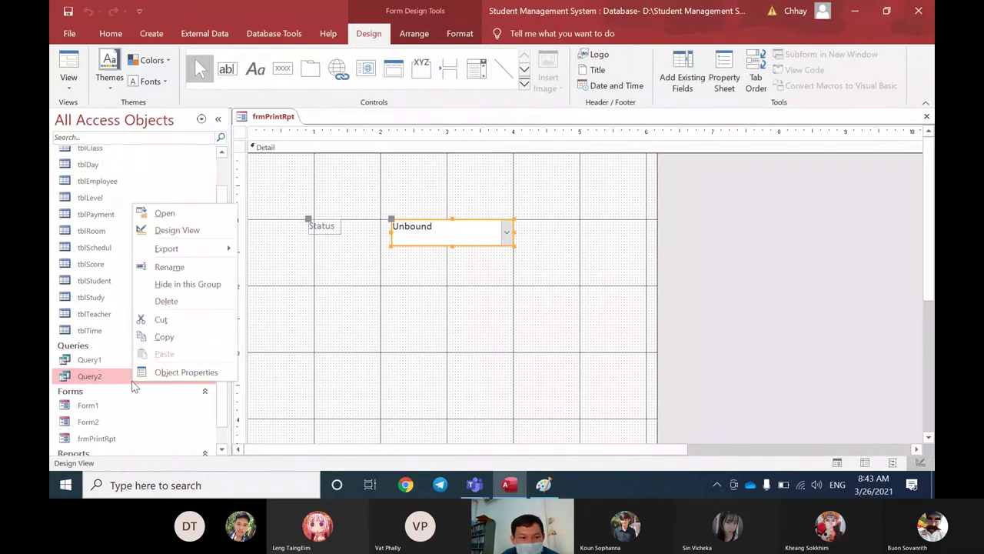
pyautogui.click(173, 230)
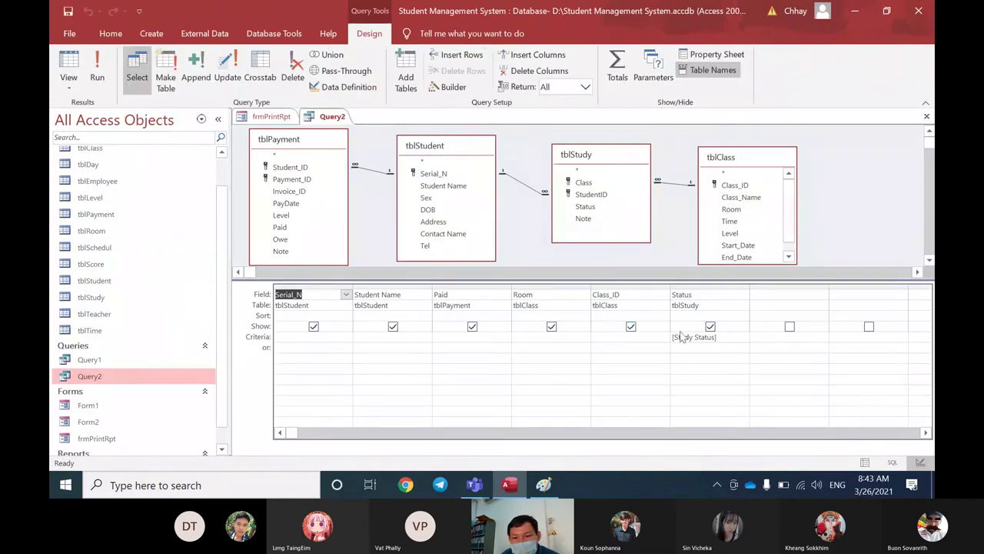
pyautogui.click(684, 339)
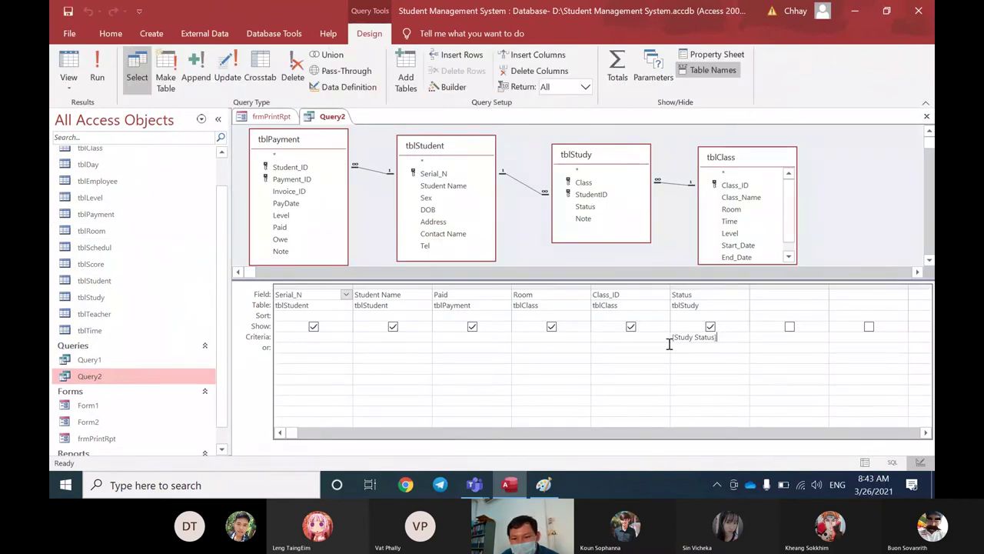
pyautogui.doubleClick(679, 344)
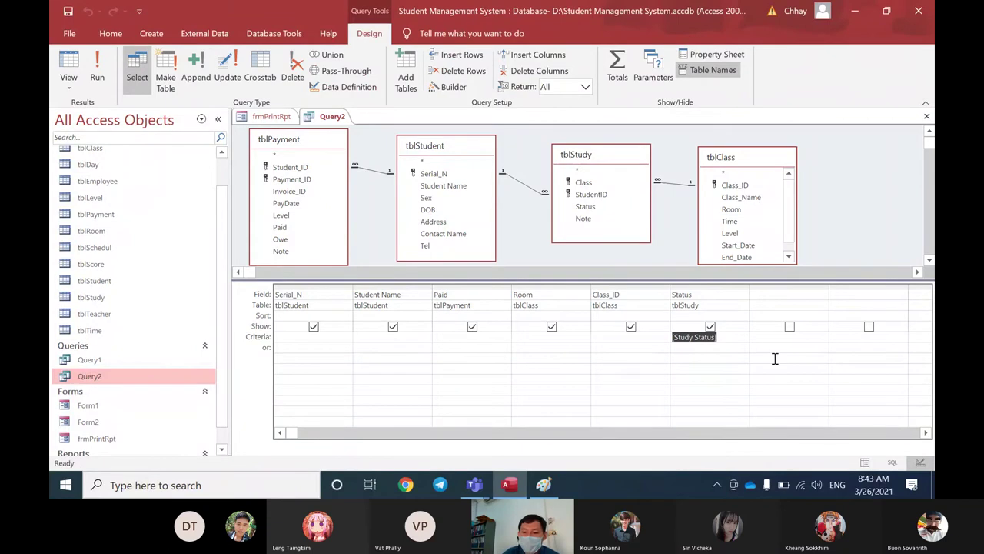
pyautogui.press('Delete')
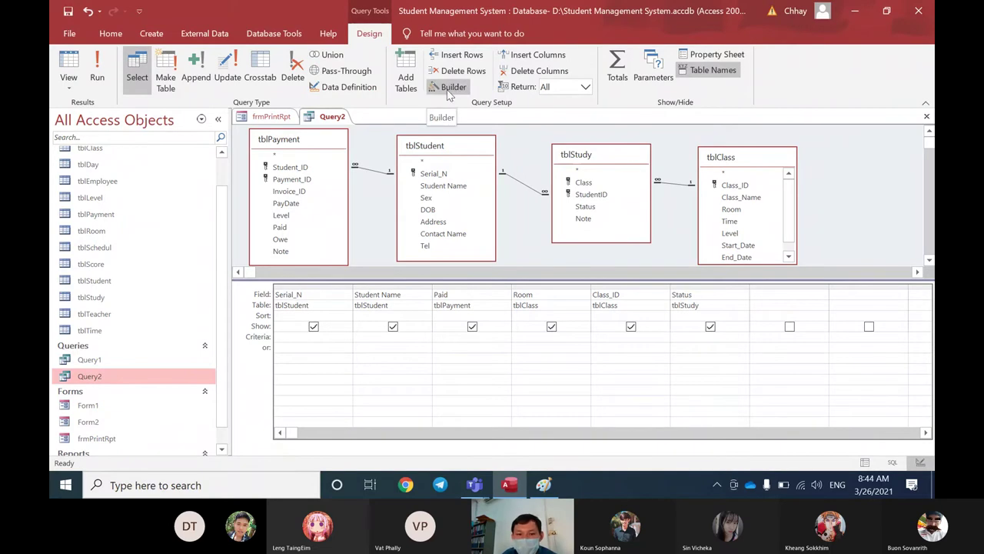
# Step: Use Expression Builder to set the Status criterion to Forms![frmPrintRpt]![cboStatus]
pyautogui.click(449, 88)
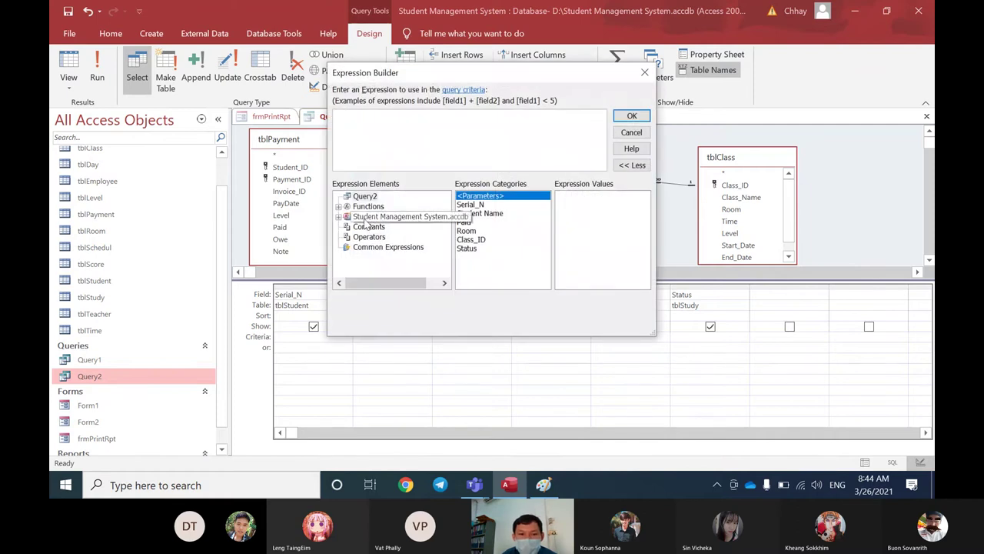
pyautogui.click(339, 217)
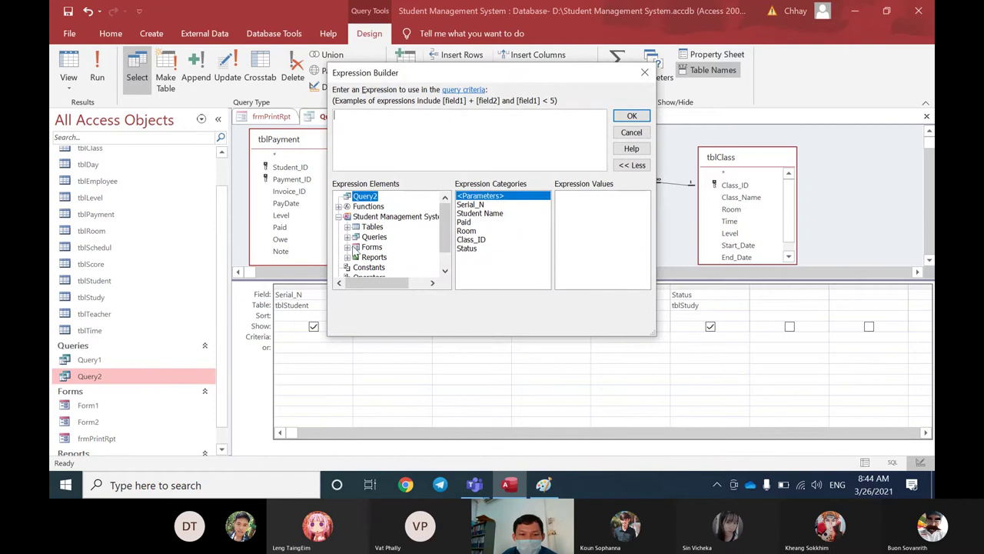
pyautogui.click(356, 247)
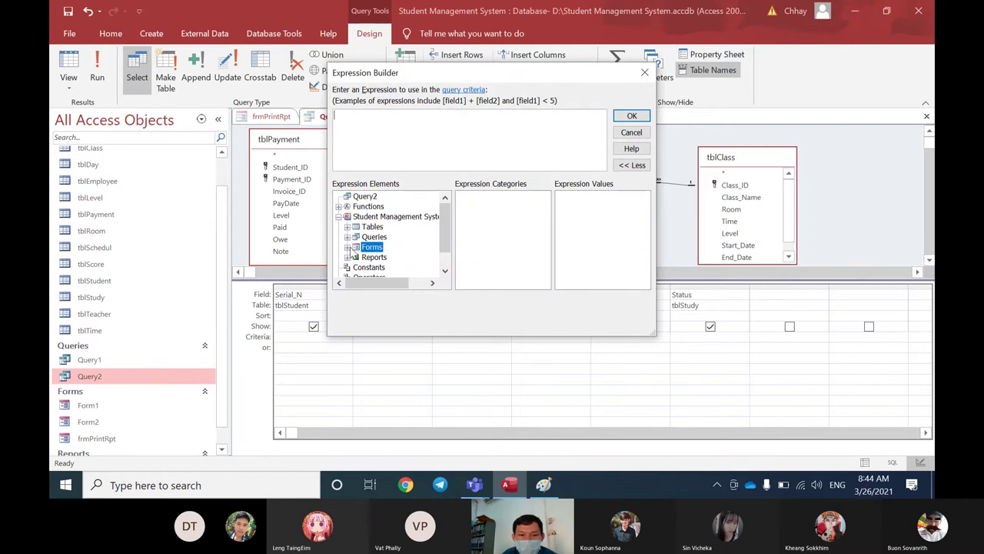
pyautogui.click(348, 247)
pyautogui.scroll(-2, 423, 254)
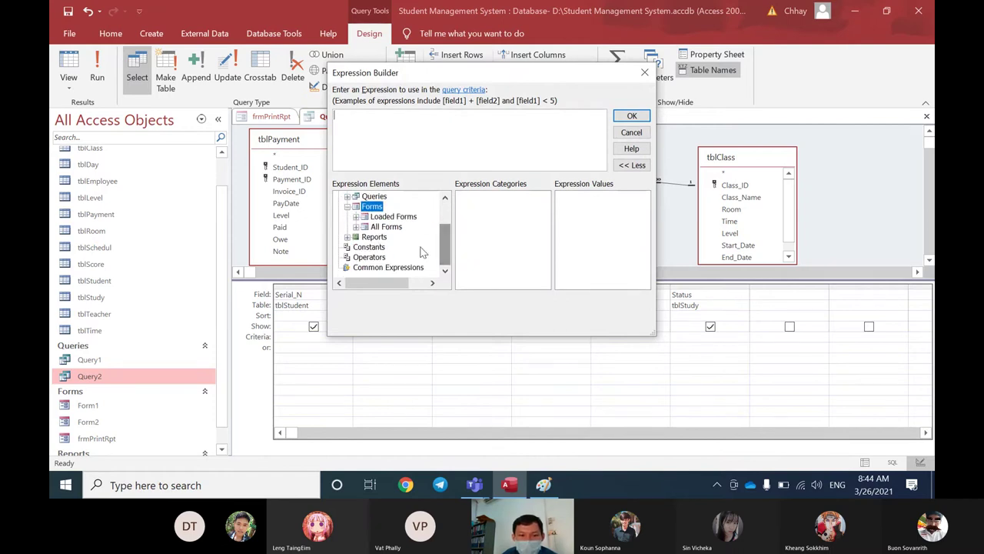
pyautogui.click(379, 217)
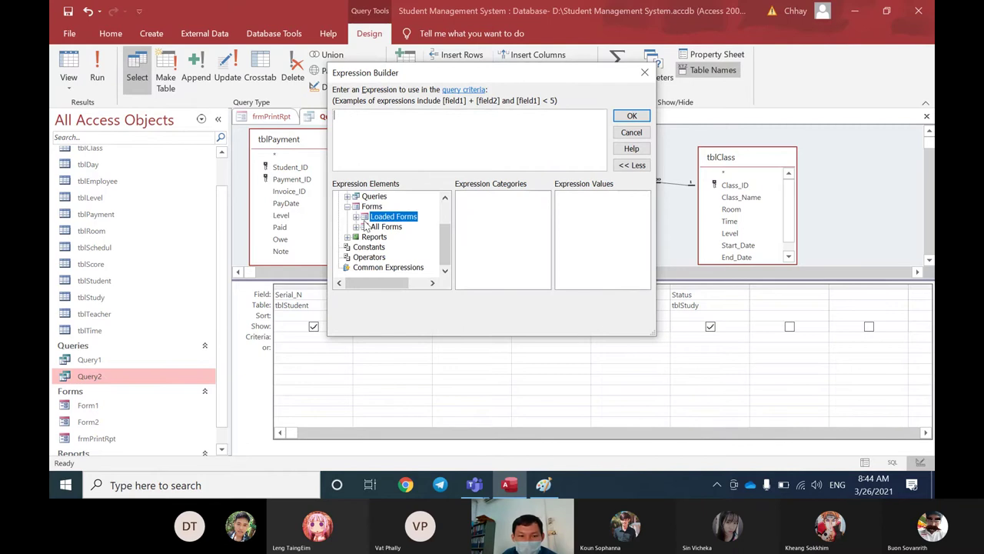
pyautogui.click(356, 227)
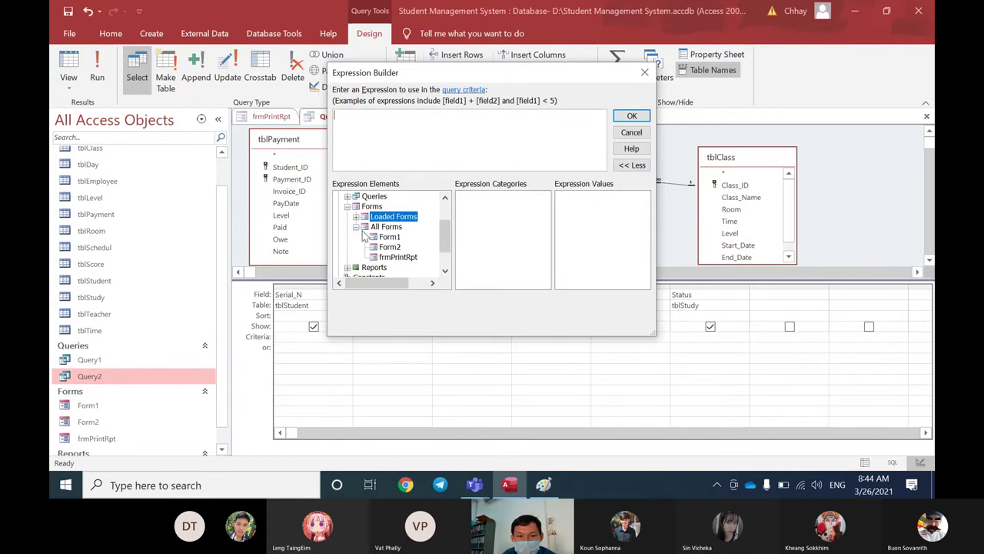
pyautogui.click(388, 257)
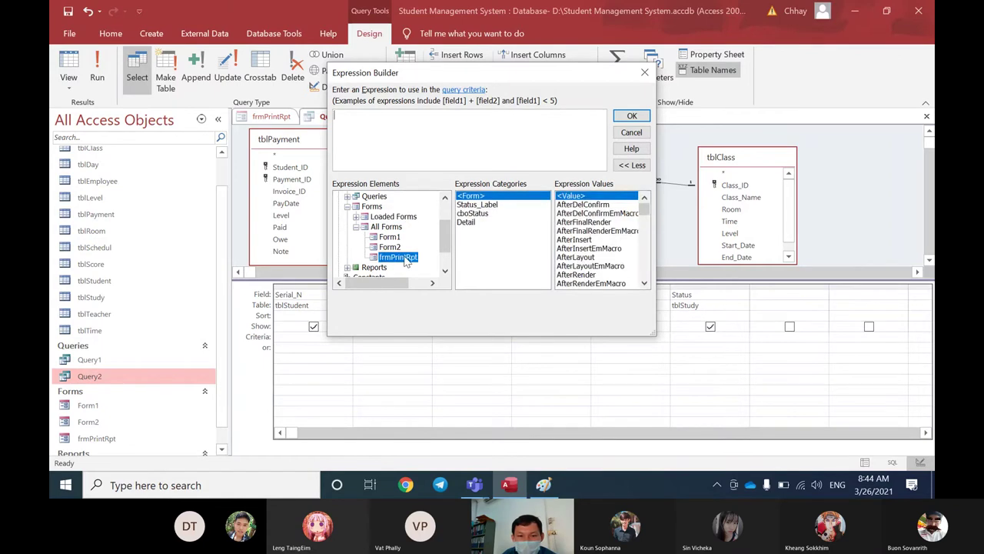
pyautogui.click(482, 215)
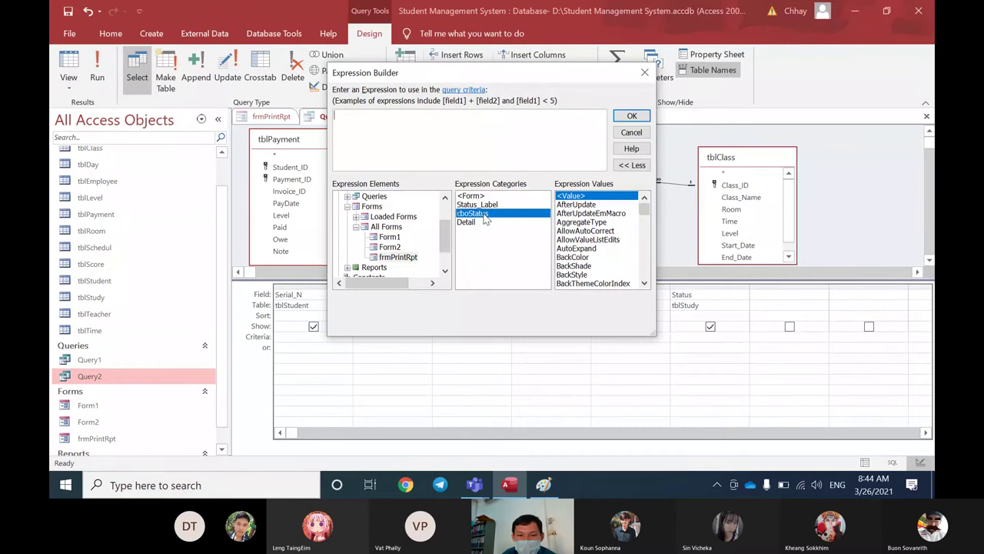
pyautogui.doubleClick(482, 215)
pyautogui.moveTo(440, 116); pyautogui.dragTo(333, 116)
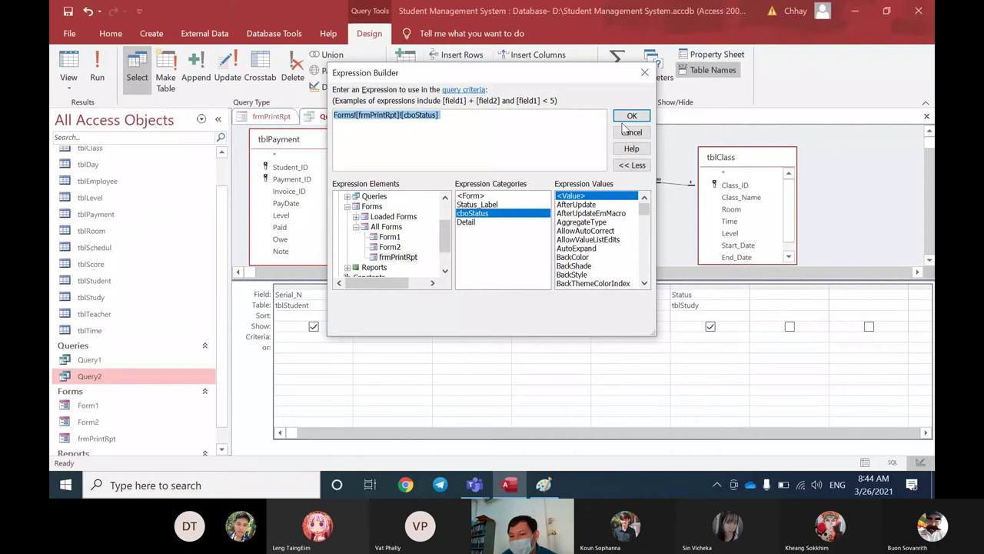
pyautogui.click(627, 117)
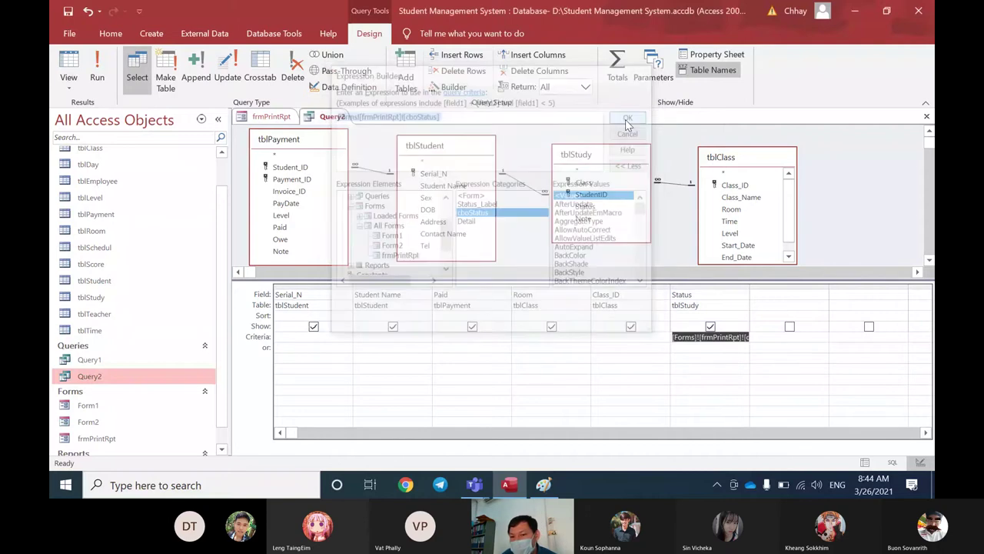
# Step: Run frmPrintRpt in Form View with Status Quit and view Query2's matching datasheet
pyautogui.click(740, 347)
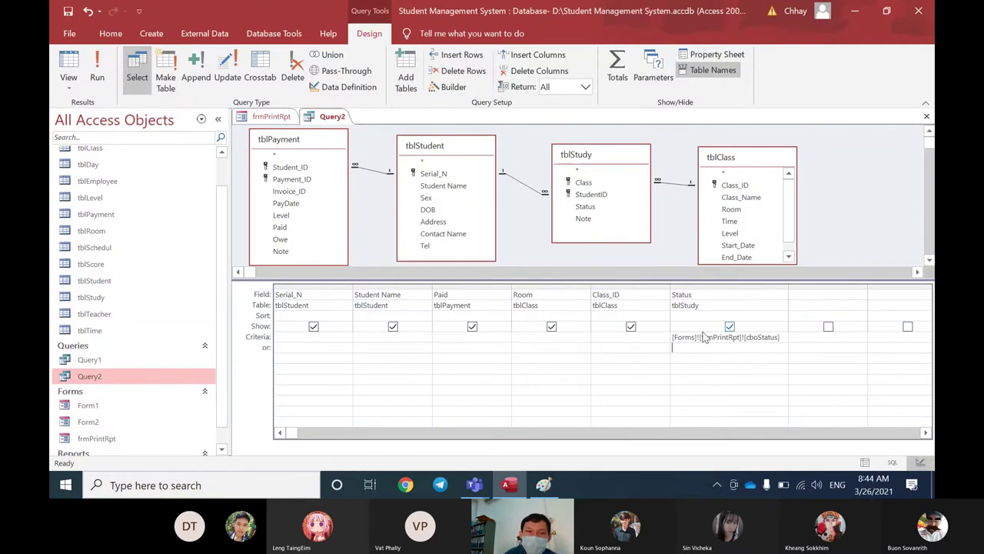
pyautogui.click(281, 116)
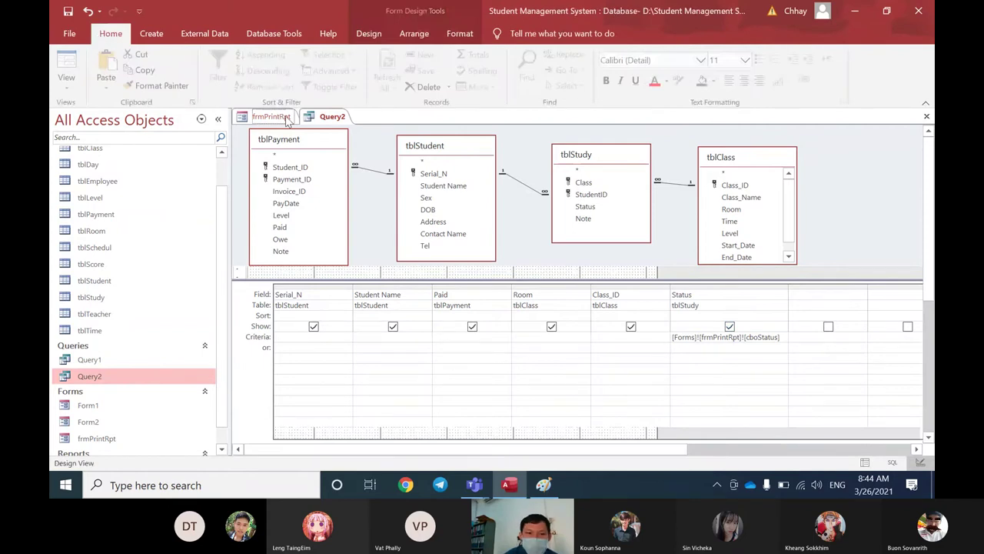
pyautogui.click(284, 117)
pyautogui.rightClick(273, 119)
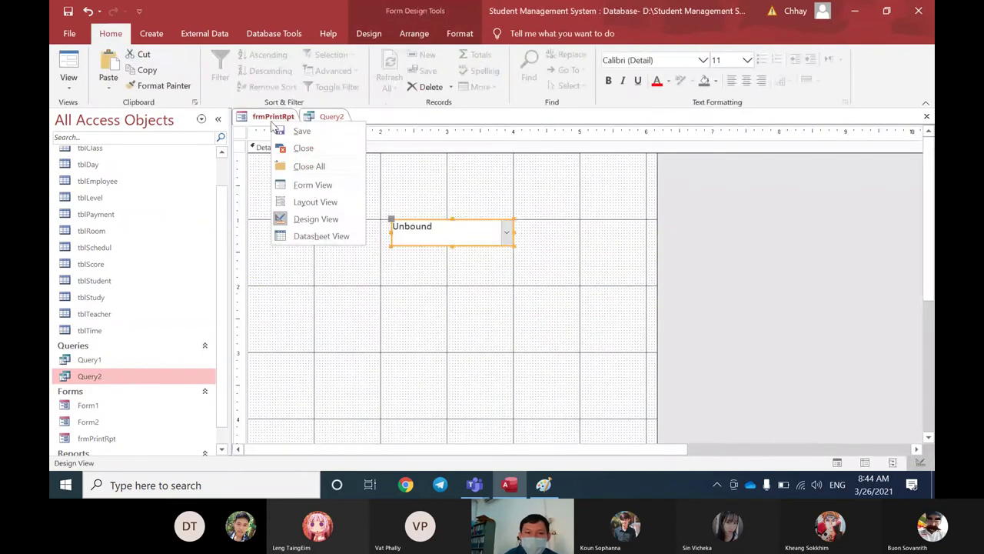
pyautogui.click(302, 184)
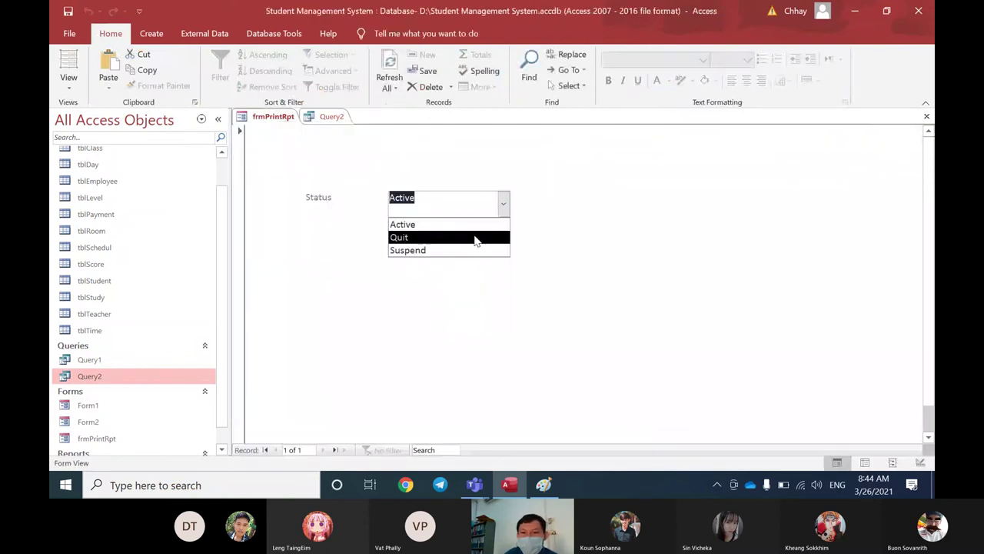
pyautogui.click(475, 237)
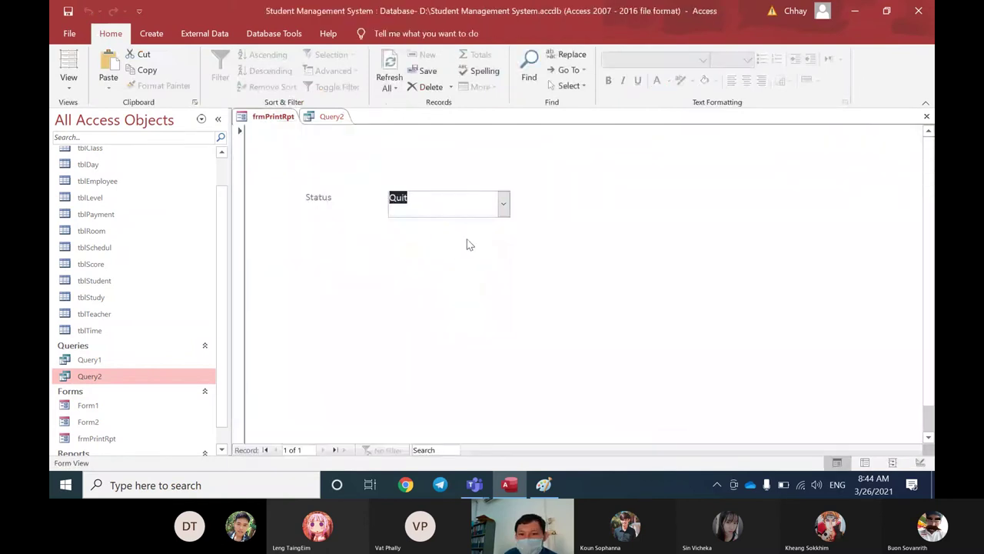
pyautogui.click(331, 120)
pyautogui.rightClick(331, 123)
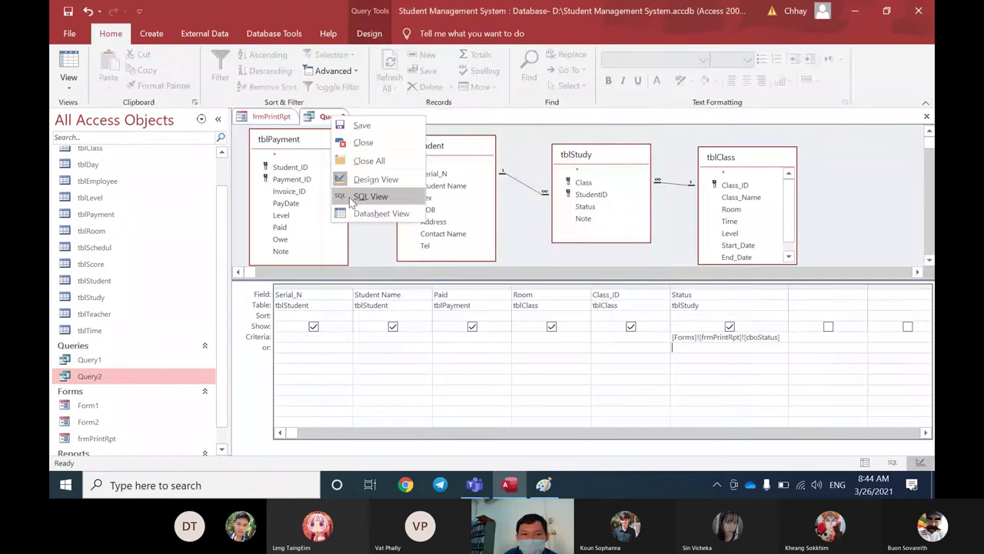
pyautogui.click(361, 213)
pyautogui.click(607, 172)
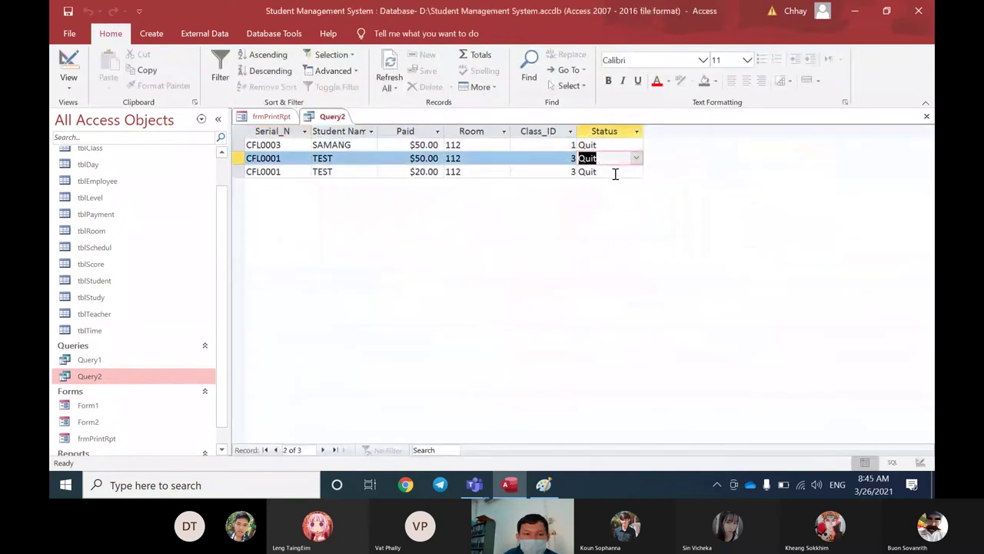
# Step: Switch the form's Status to Suspend and refresh Query2's results
pyautogui.rightClick(331, 119)
pyautogui.click(269, 118)
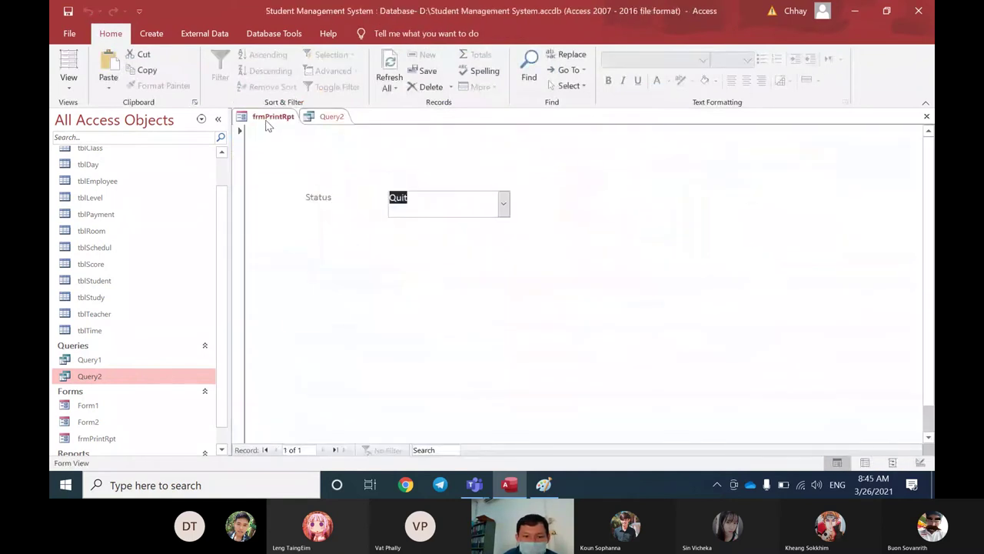
pyautogui.click(504, 203)
pyautogui.click(442, 247)
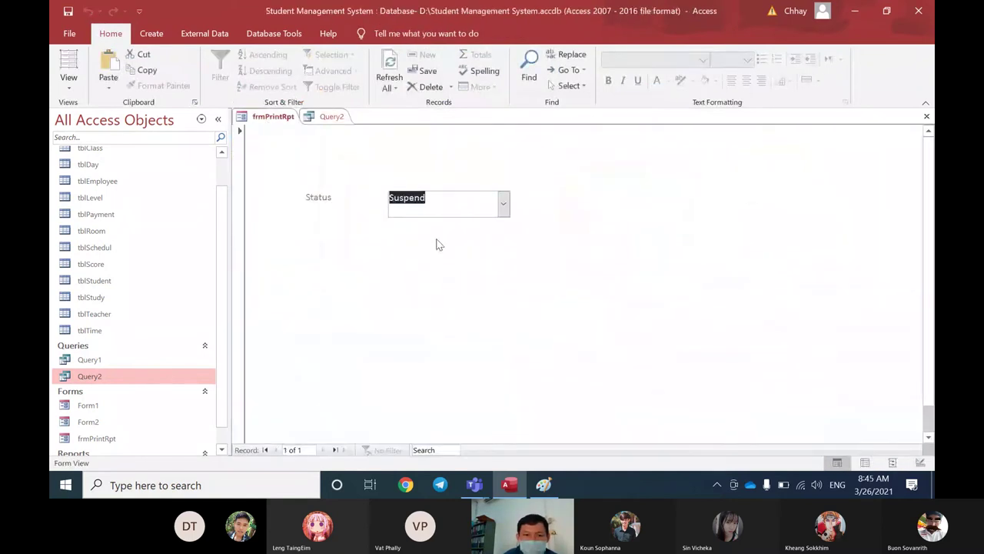
pyautogui.click(332, 117)
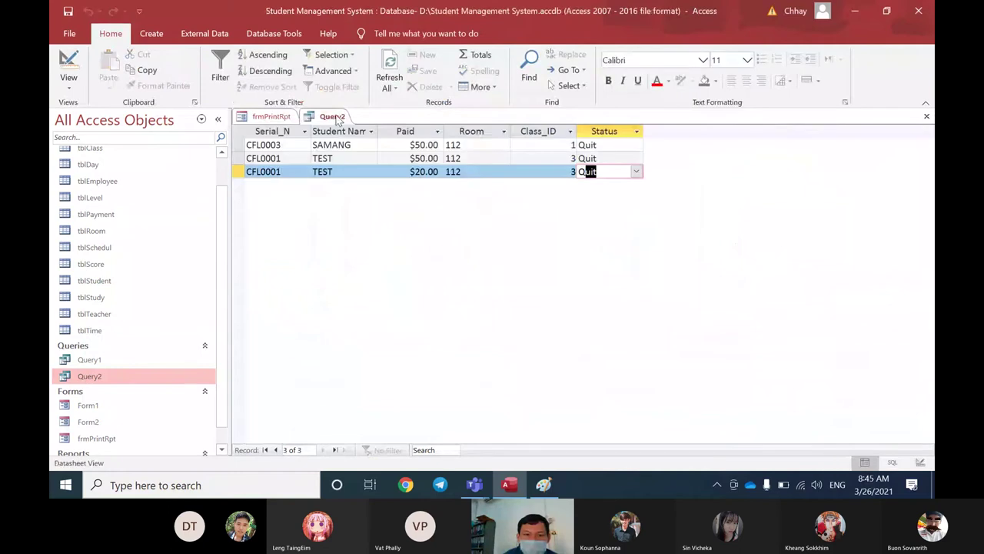
pyautogui.click(390, 64)
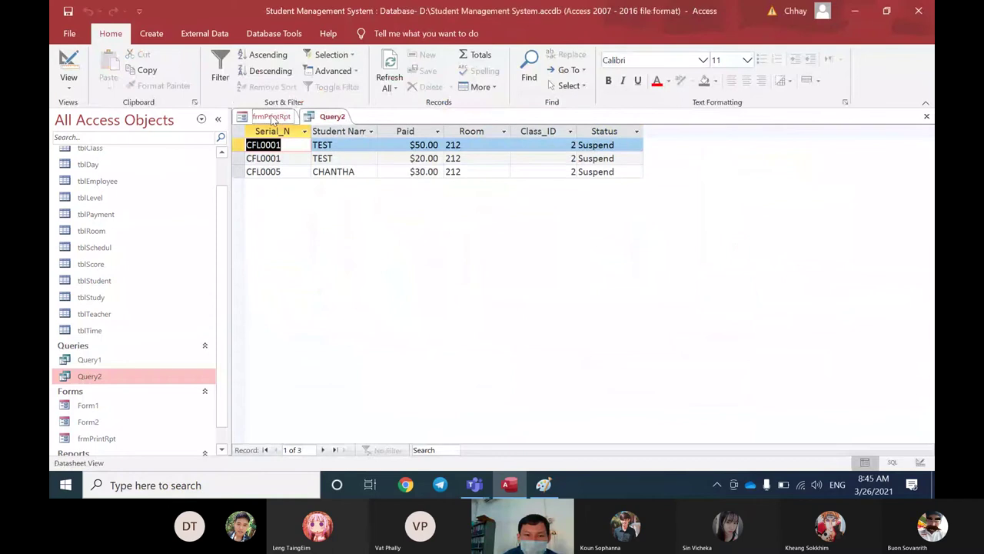
# Step: Switch the form's Status to Active and refresh Query2 to list five Active students
pyautogui.click(271, 116)
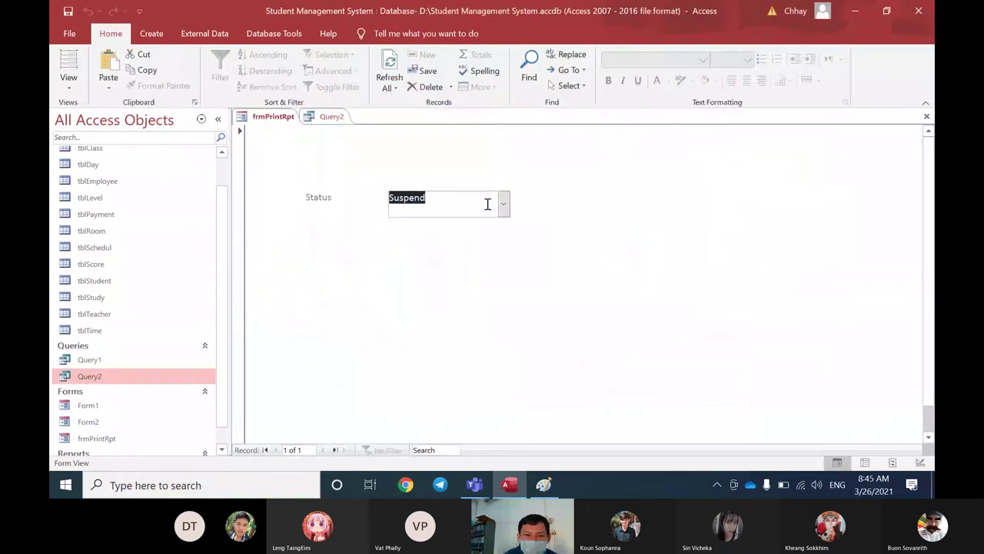
pyautogui.click(337, 117)
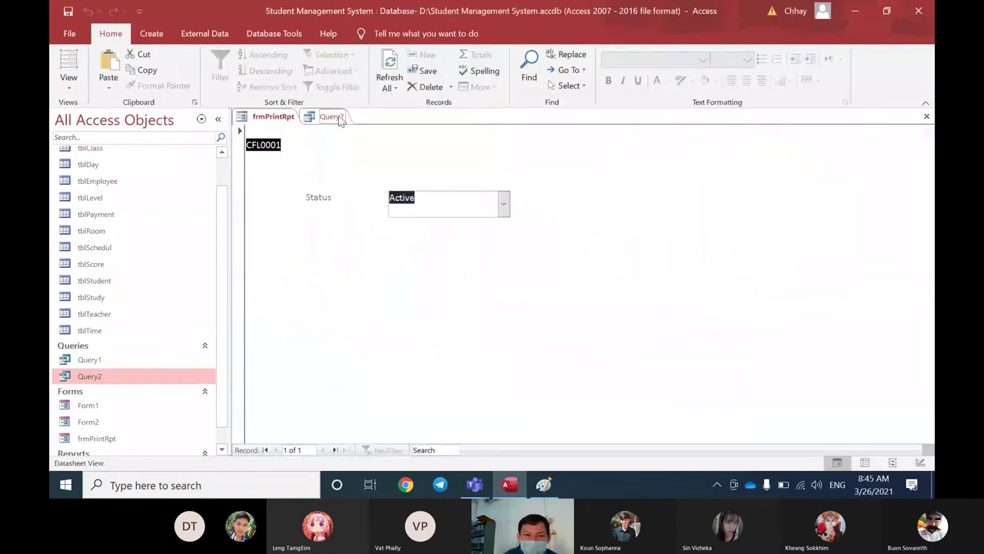
pyautogui.click(390, 64)
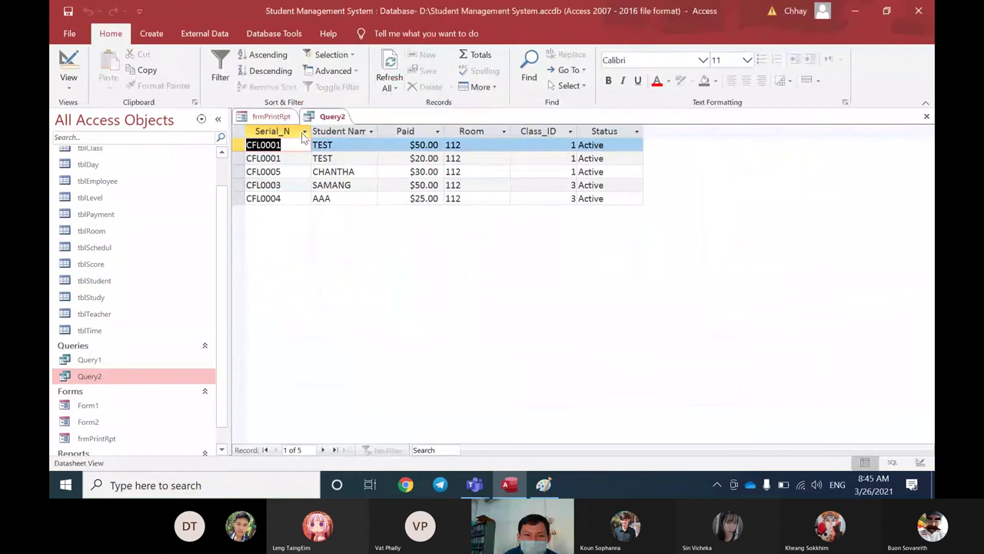
pyautogui.click(279, 119)
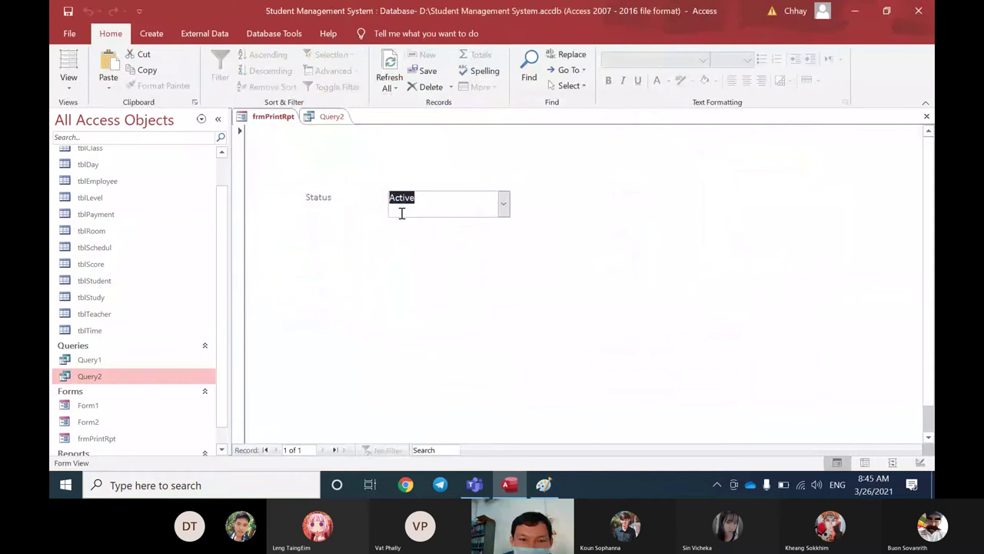
pyautogui.click(338, 121)
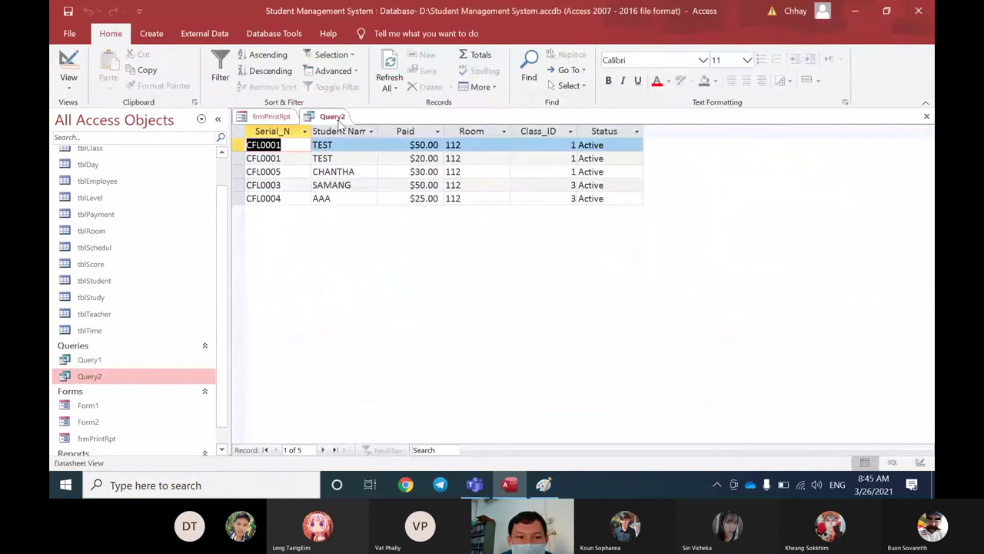
pyautogui.rightClick(338, 121)
# Step: Retype Query2's Status criterion as [forms]![frmPrintRpt]![cboStatus] and close the query design
pyautogui.click(367, 184)
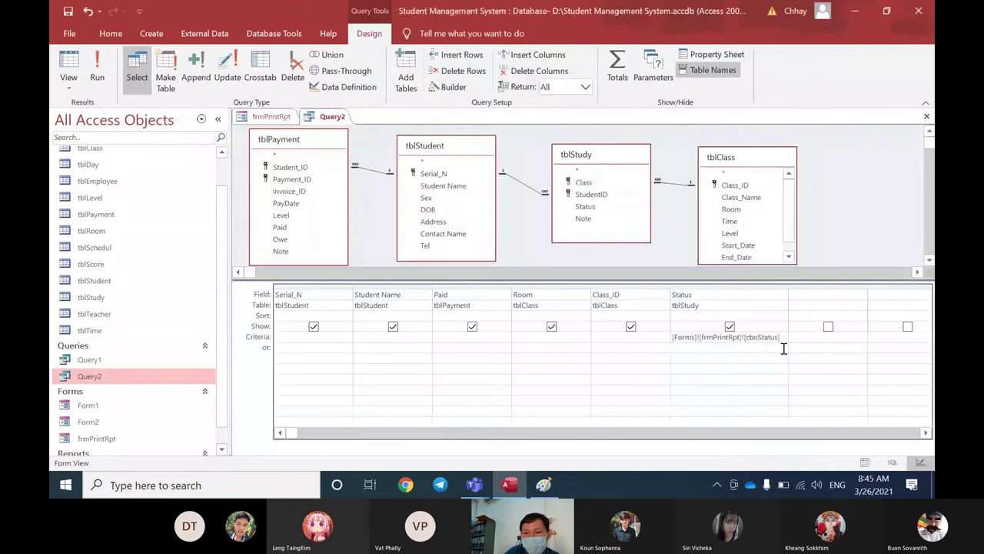
pyautogui.press('Delete')
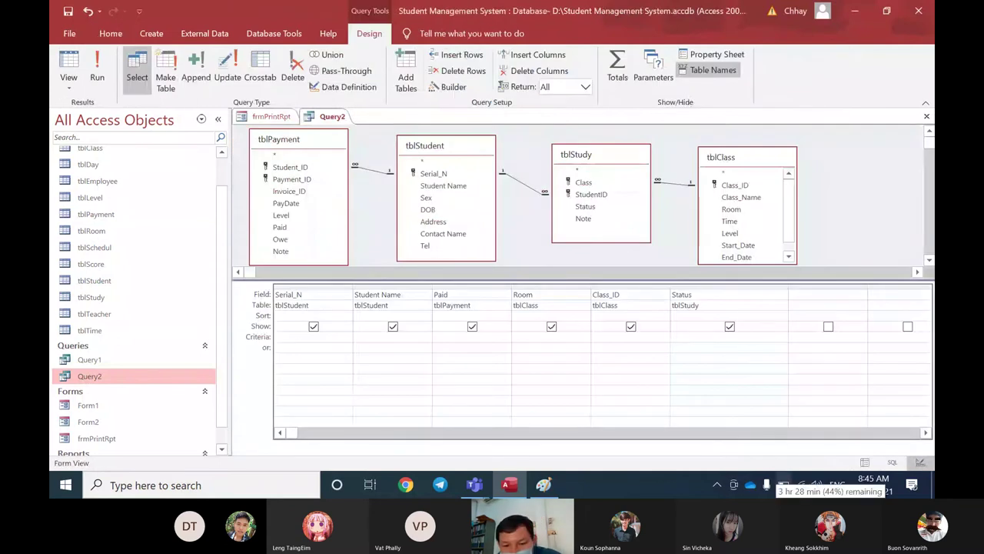
pyautogui.write('form')
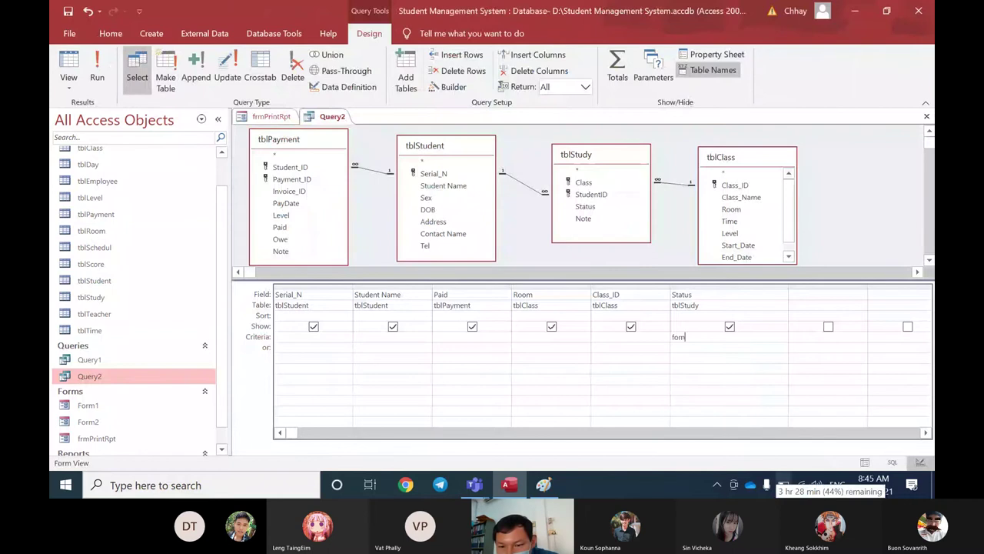
pyautogui.write('s')
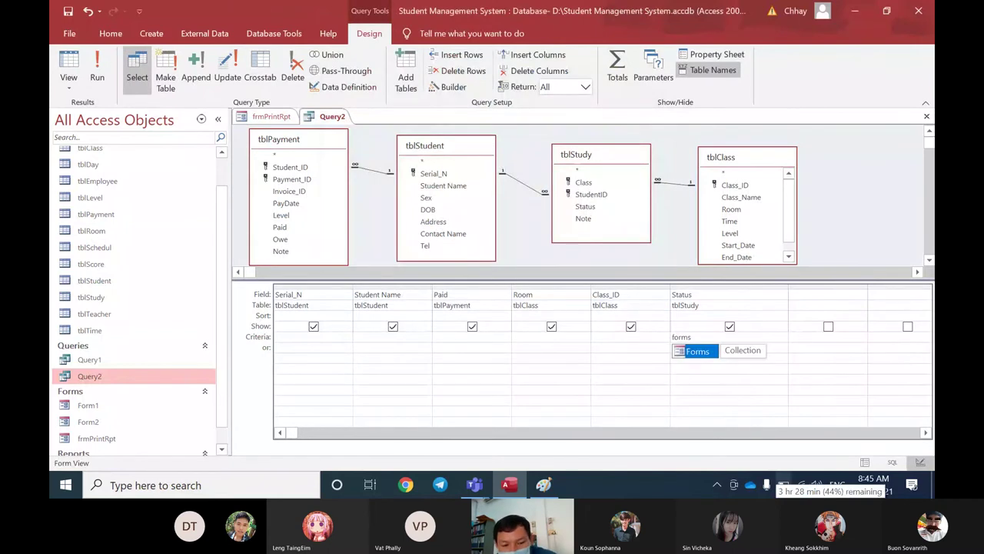
pyautogui.write('!')
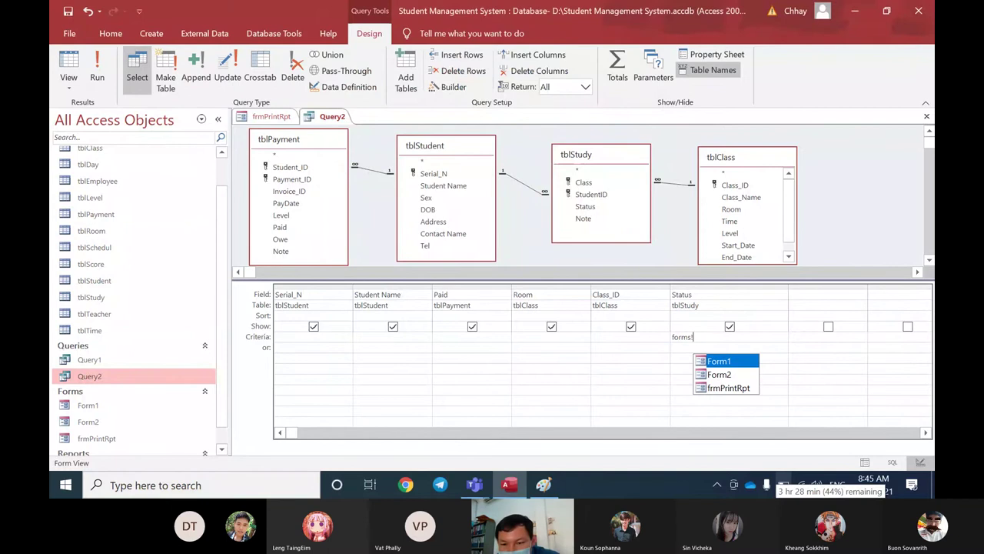
pyautogui.write('fr')
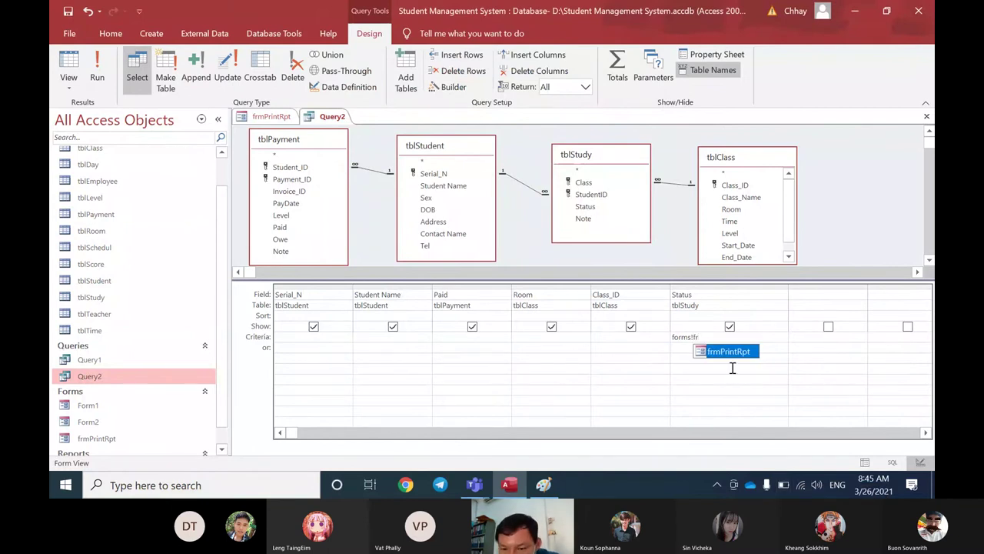
pyautogui.doubleClick(730, 352)
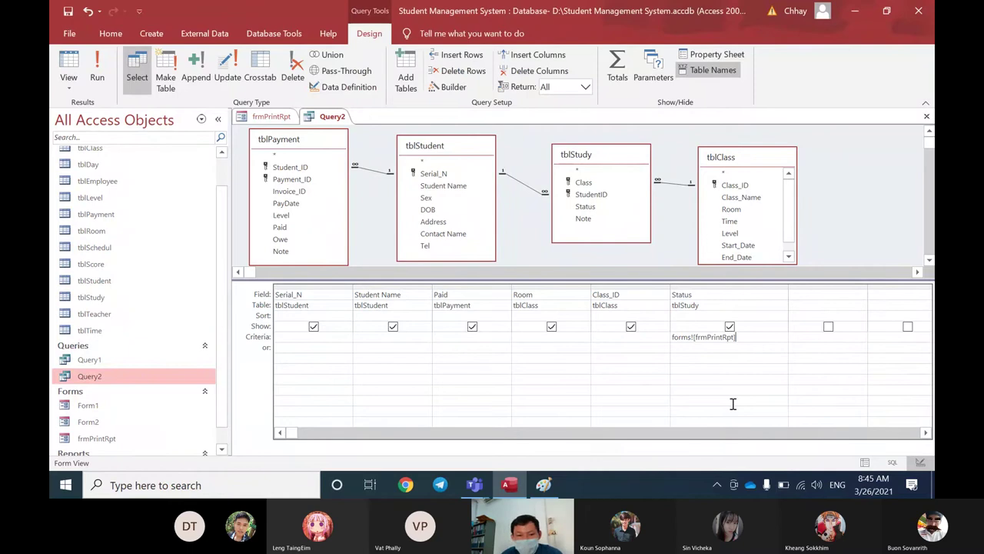
pyautogui.write('!')
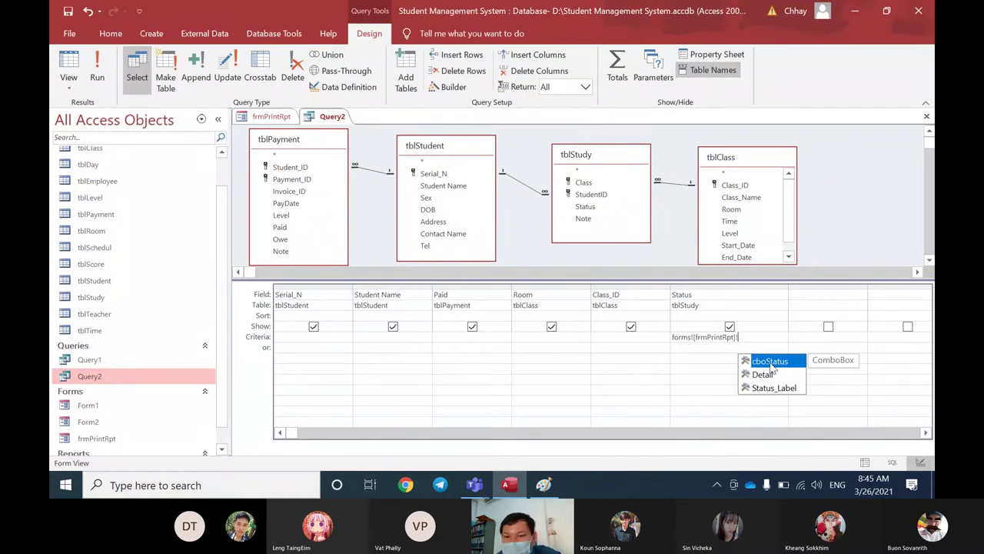
pyautogui.doubleClick(772, 365)
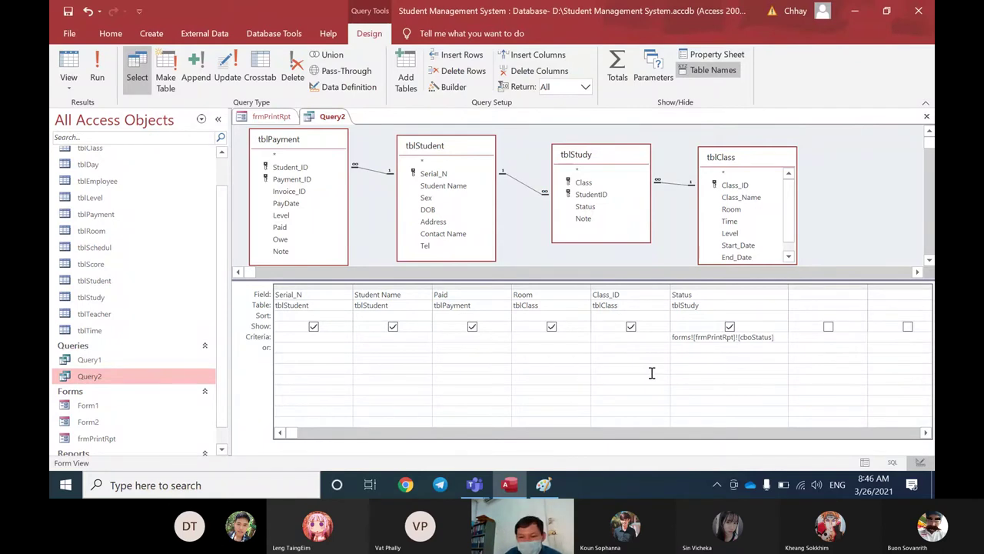
pyautogui.click(675, 342)
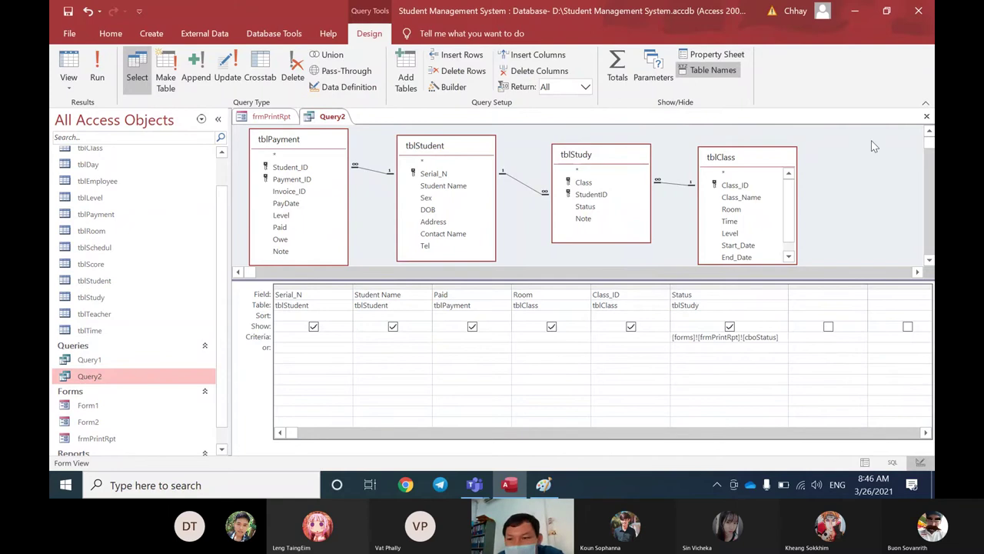
pyautogui.click(927, 116)
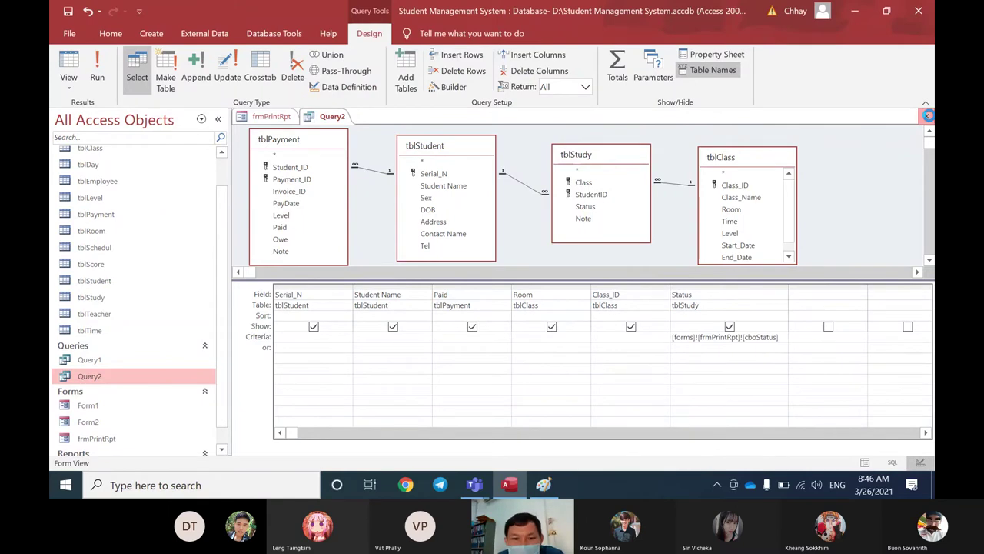
# Step: Save Query2, then set Status to Quit and run Query2 to see only Quit records
pyautogui.click(444, 281)
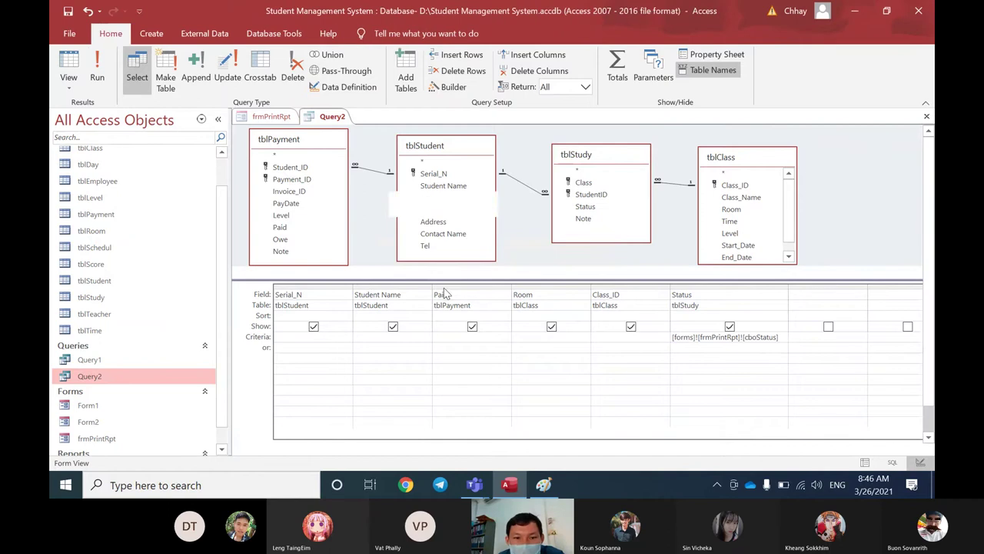
pyautogui.click(504, 204)
pyautogui.click(399, 237)
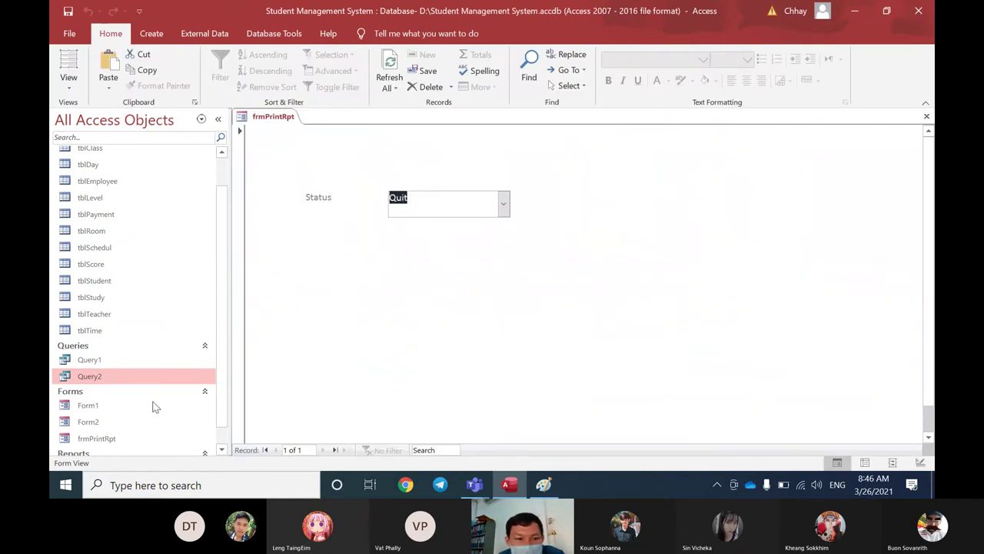
pyautogui.doubleClick(120, 375)
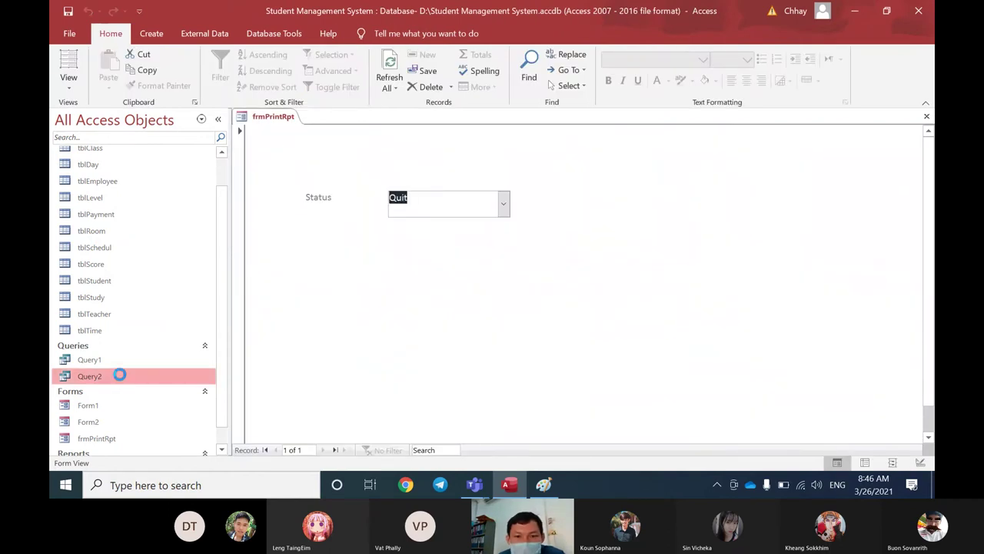
pyautogui.click(926, 116)
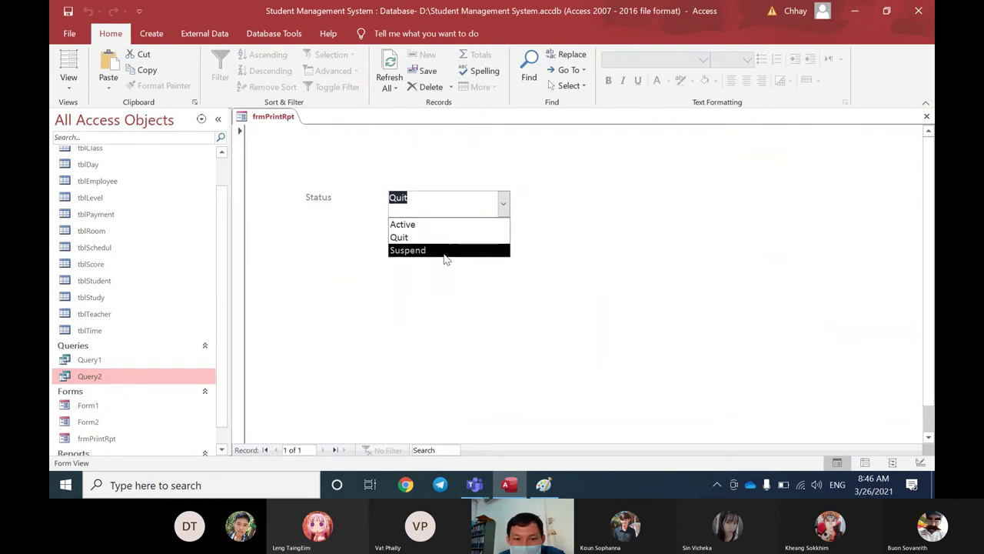
# Step: Set Status to Active and rerun Query2 to confirm only Active records appear
pyautogui.click(441, 227)
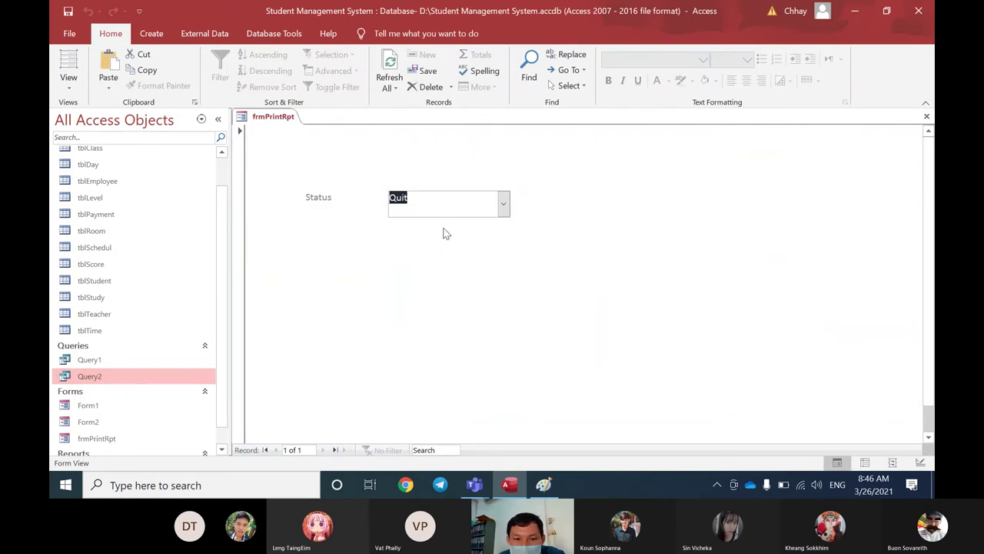
pyautogui.doubleClick(89, 375)
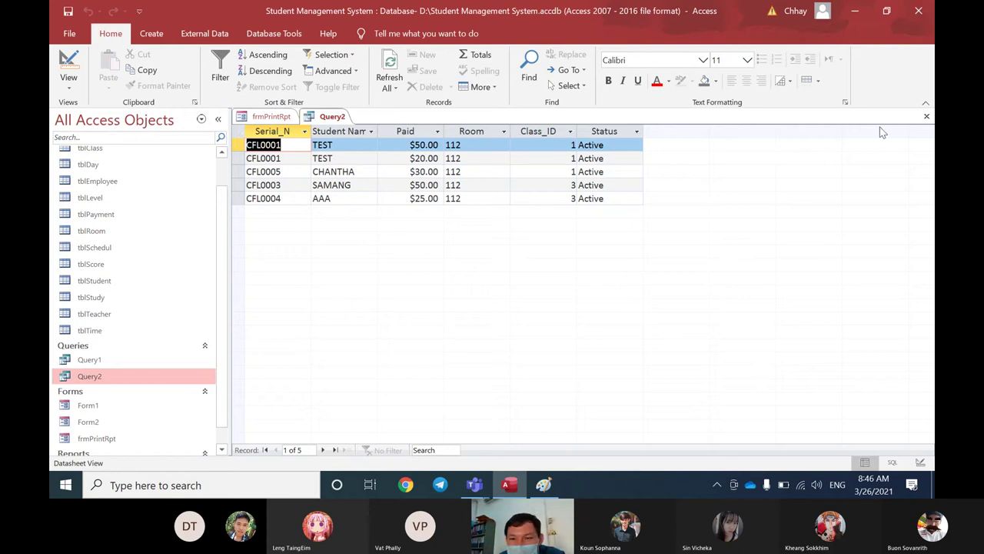
pyautogui.click(926, 116)
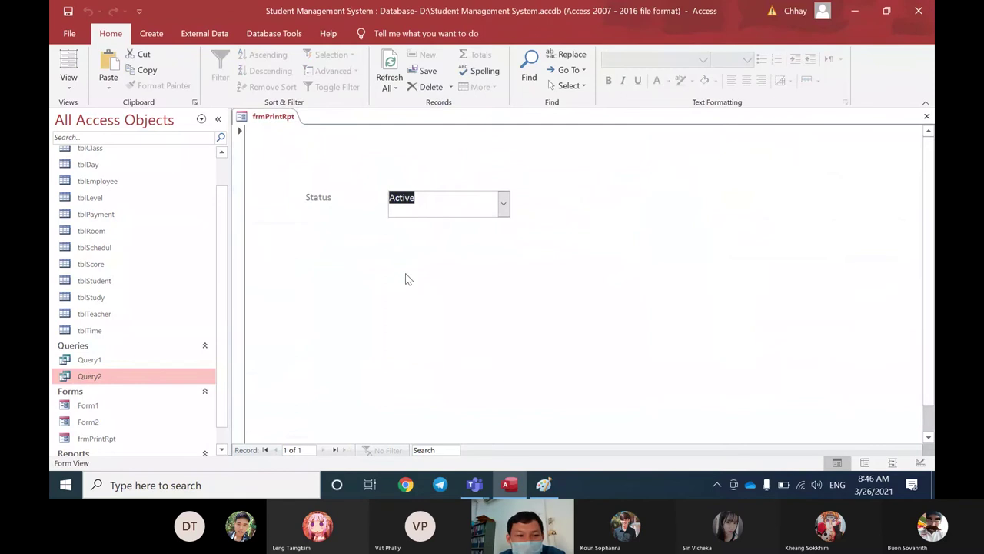
pyautogui.click(96, 379)
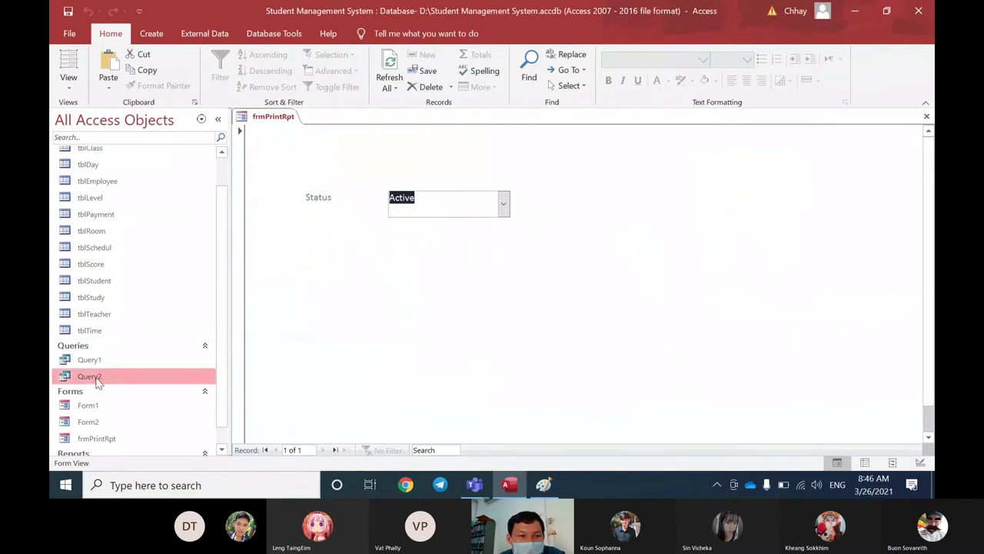
# Step: Build a Create > Report from Query2, close it and save it as RptStudentPayment
pyautogui.click(160, 29)
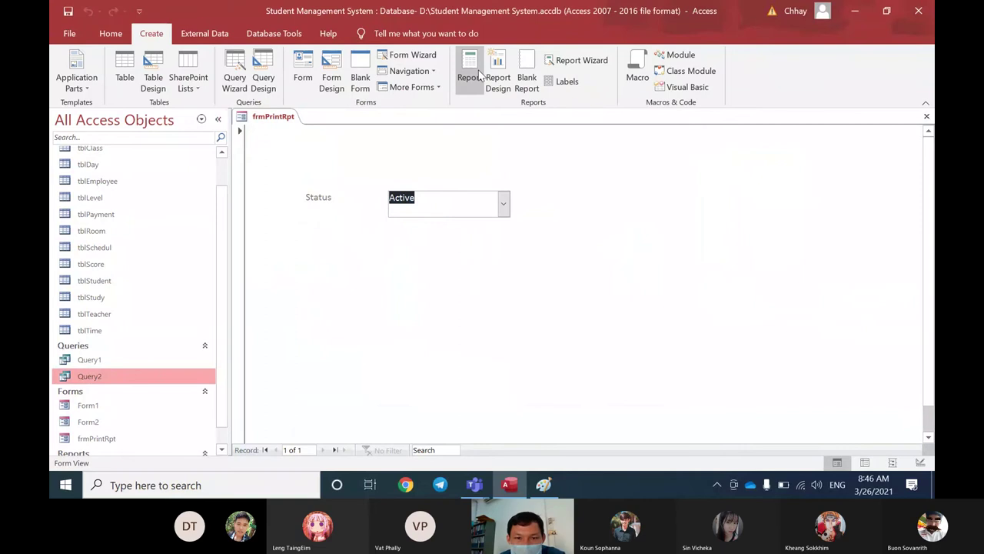
pyautogui.click(496, 81)
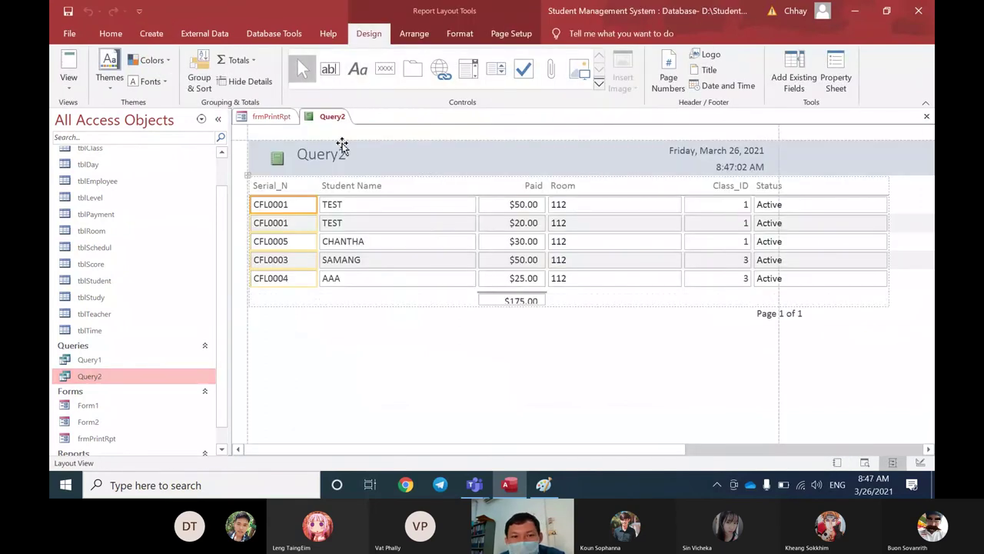
pyautogui.click(926, 117)
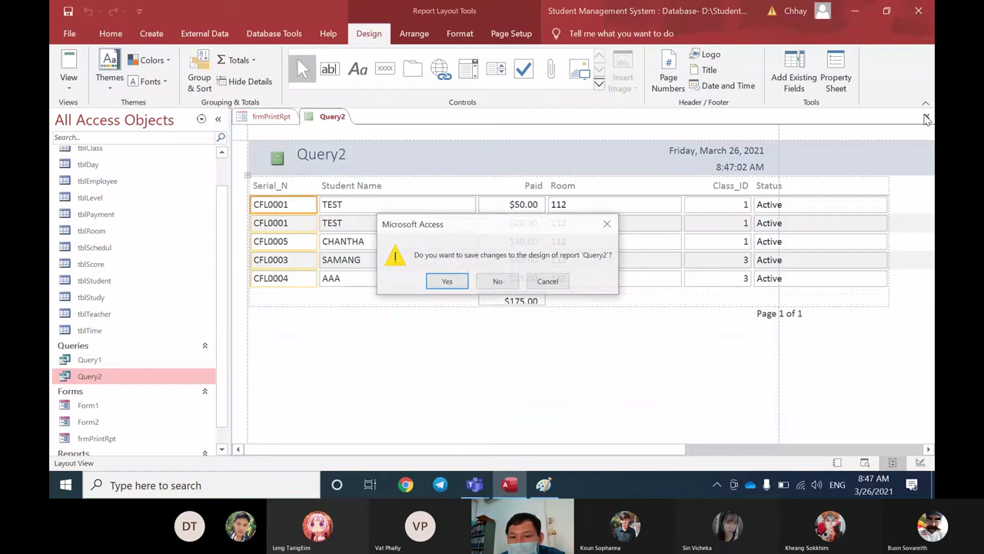
pyautogui.click(449, 282)
pyautogui.write('Rpt')
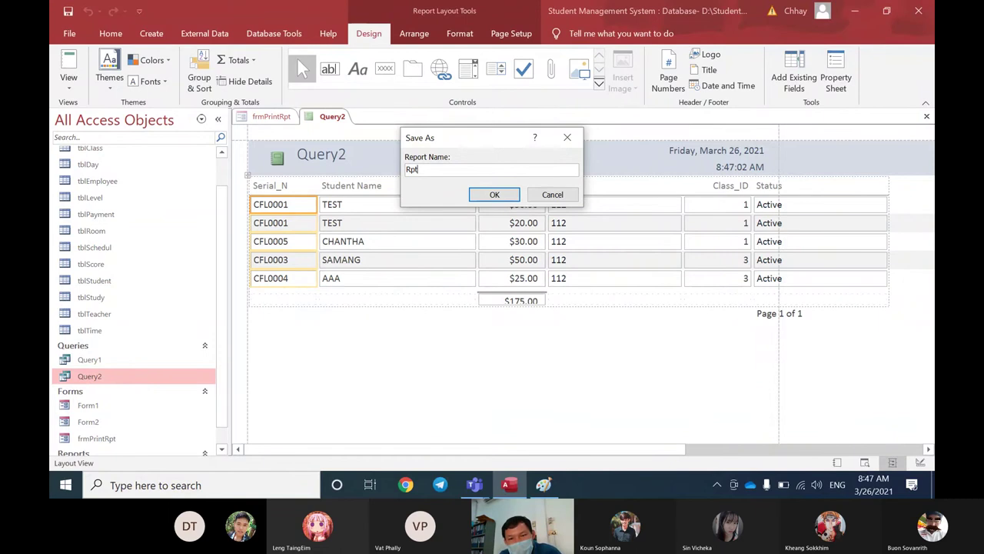
pyautogui.write('StudentPay')
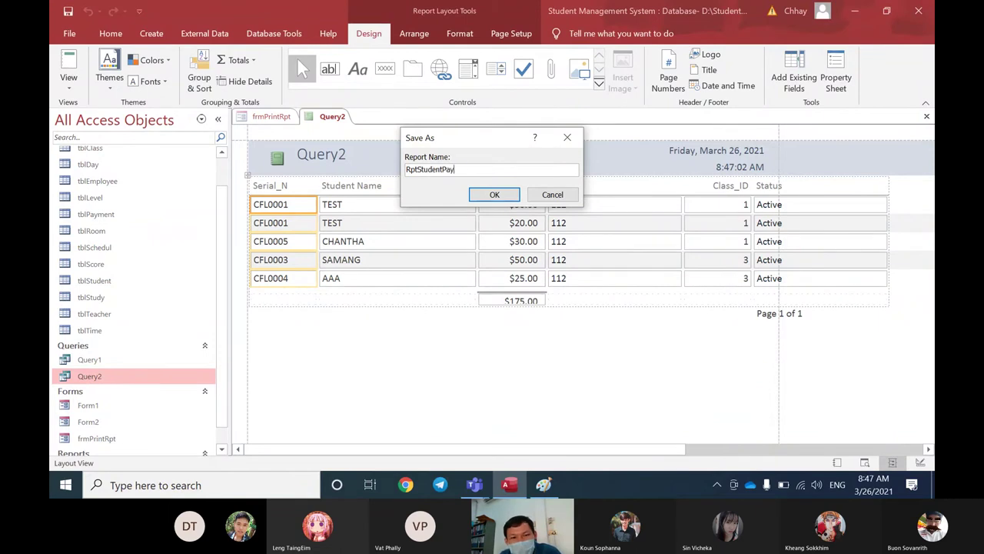
pyautogui.write('ment')
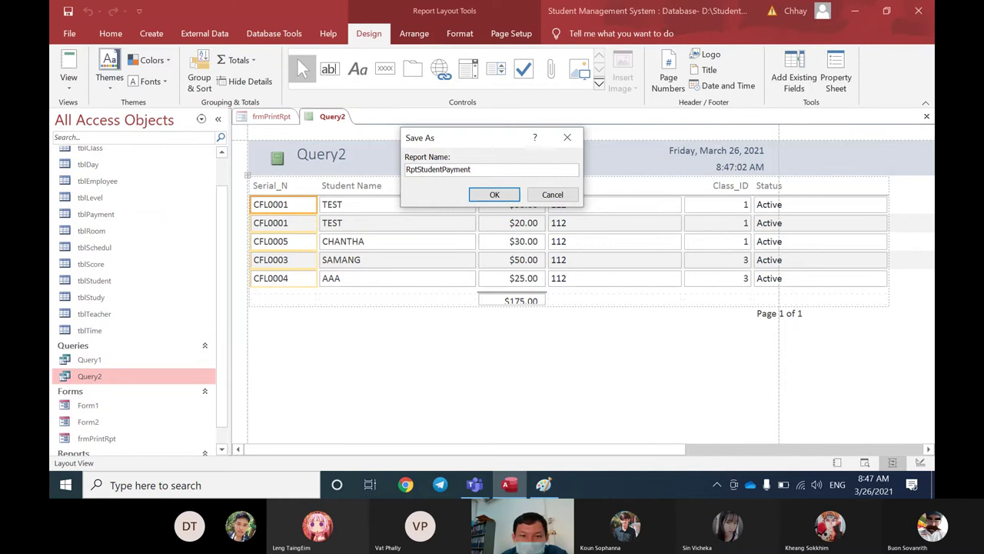
pyautogui.click(494, 195)
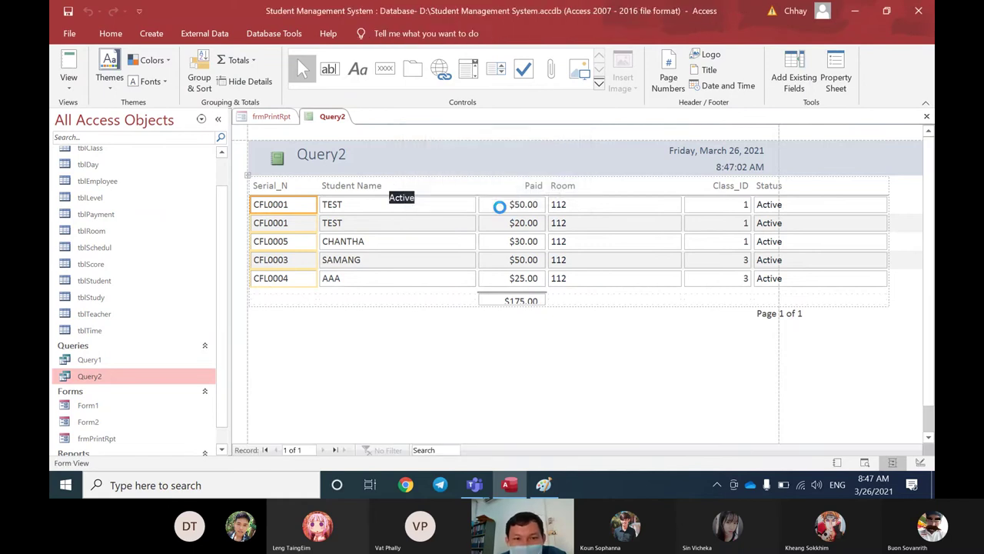
# Step: Switch frmPrintRpt to Design View and draw a command button right of the Status combo
pyautogui.rightClick(264, 116)
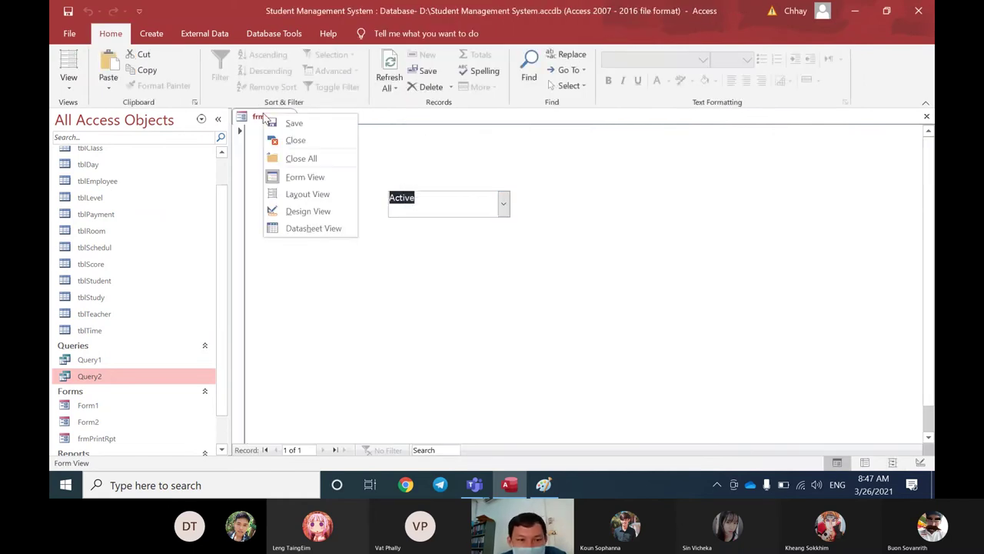
pyautogui.click(302, 215)
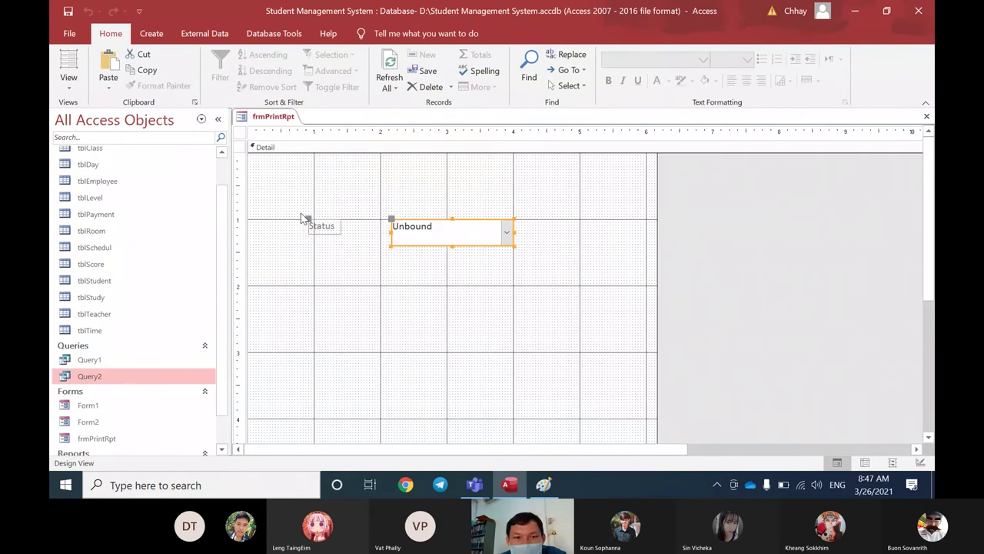
pyautogui.click(369, 34)
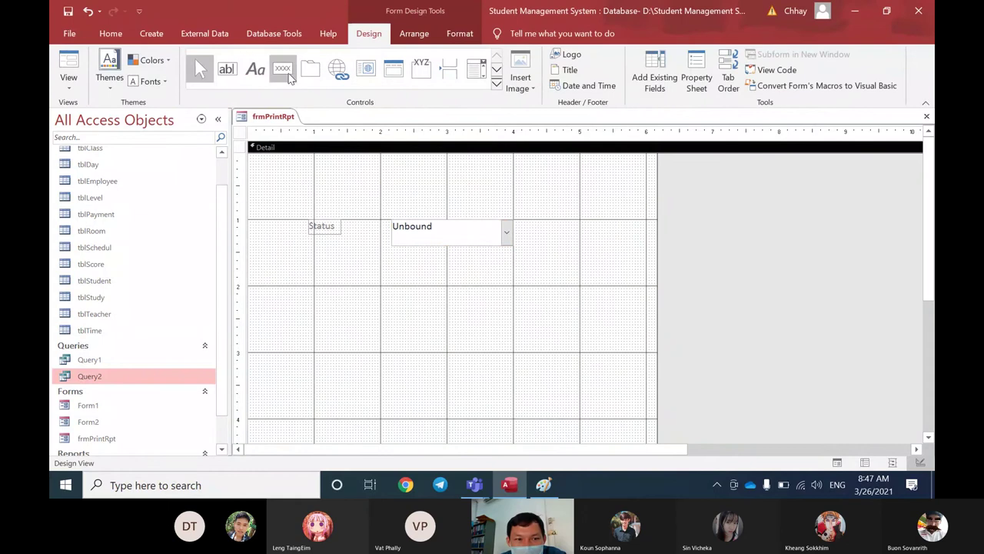
pyautogui.click(288, 74)
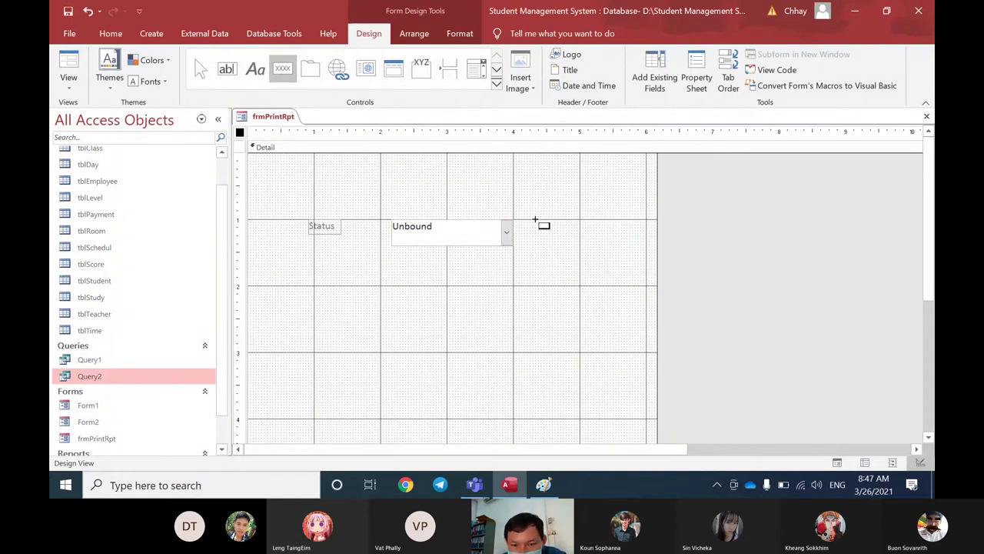
pyautogui.moveTo(533, 220); pyautogui.dragTo(566, 245)
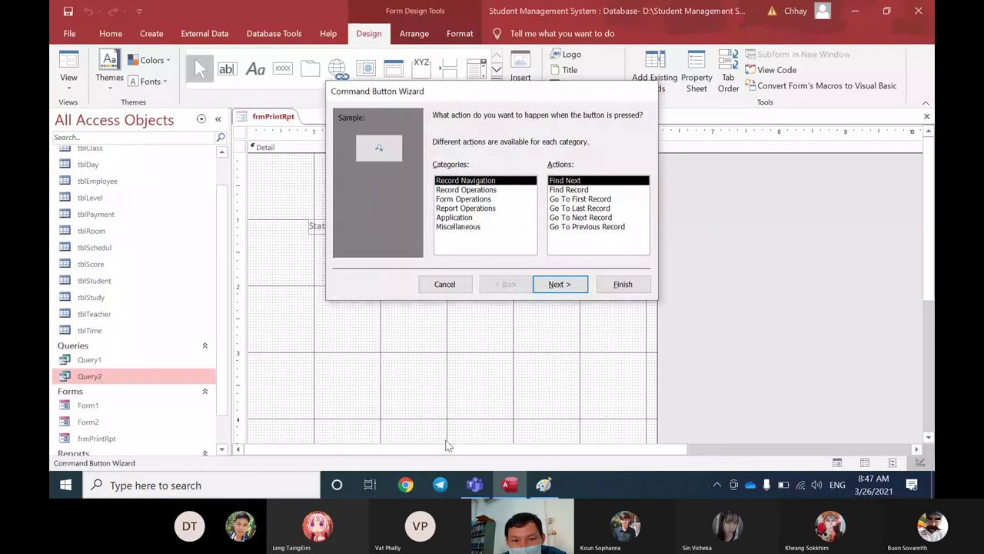
# Step: Set the button to Report Operations > Preview Report for RptStudentPayment, using the Preview picture
pyautogui.click(466, 208)
pyautogui.click(569, 199)
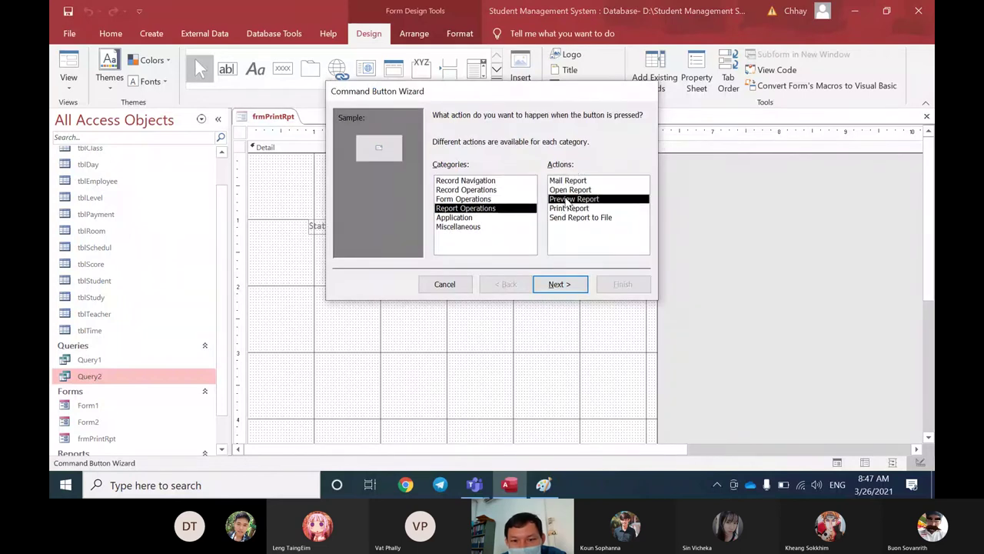
pyautogui.click(555, 286)
pyautogui.click(460, 153)
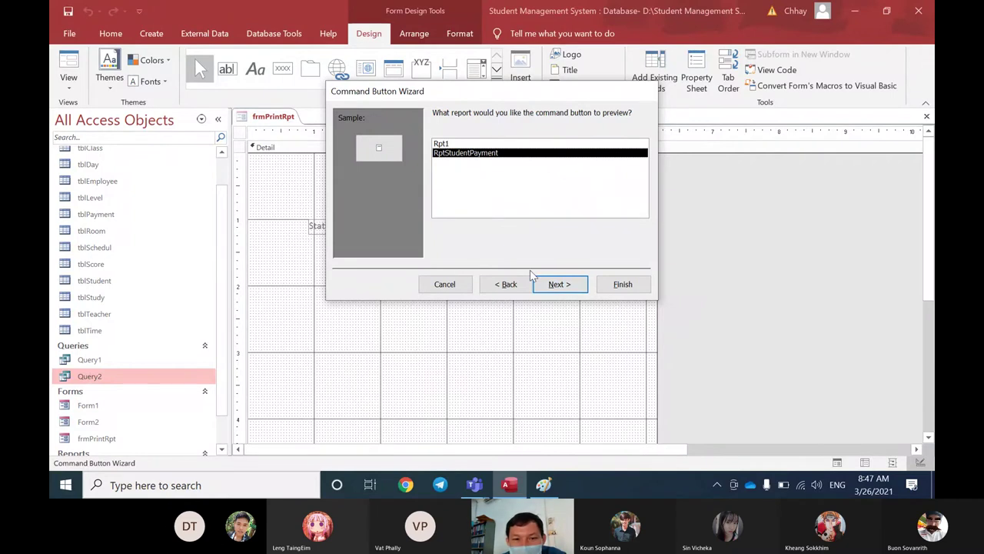
pyautogui.click(560, 284)
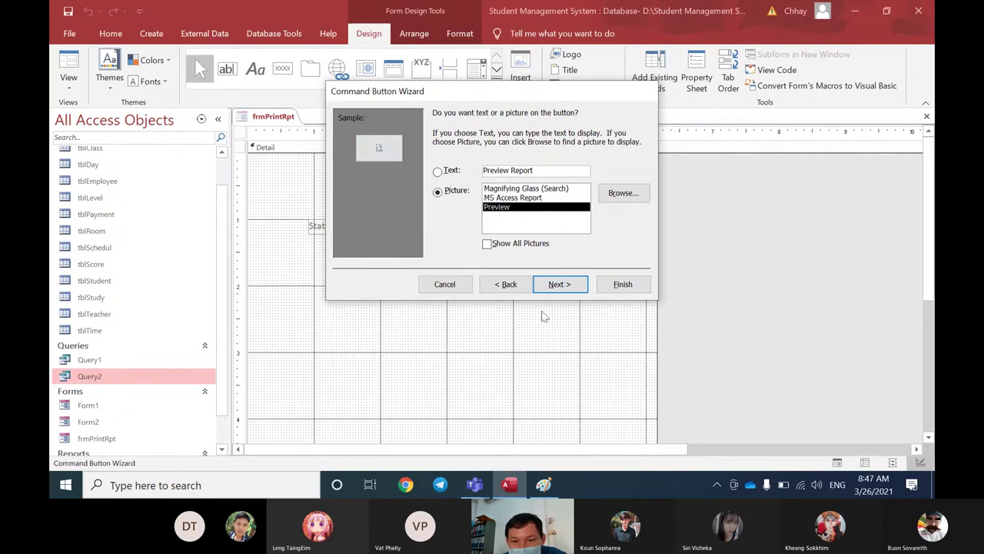
pyautogui.click(560, 284)
pyautogui.click(620, 284)
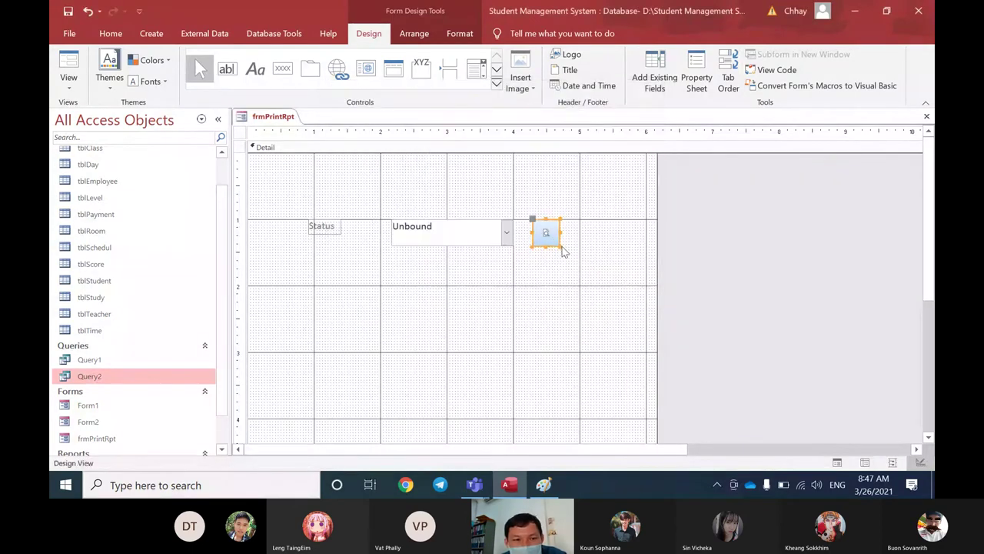
# Step: Open frmPrintRpt in Form View and preview the payment report filtered to Quit
pyautogui.rightClick(282, 118)
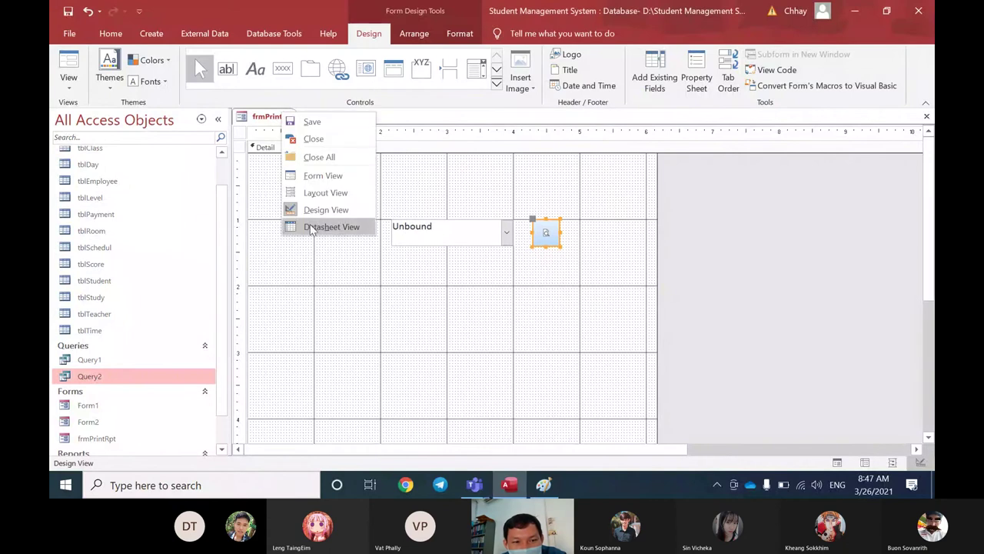
pyautogui.click(316, 178)
pyautogui.click(503, 203)
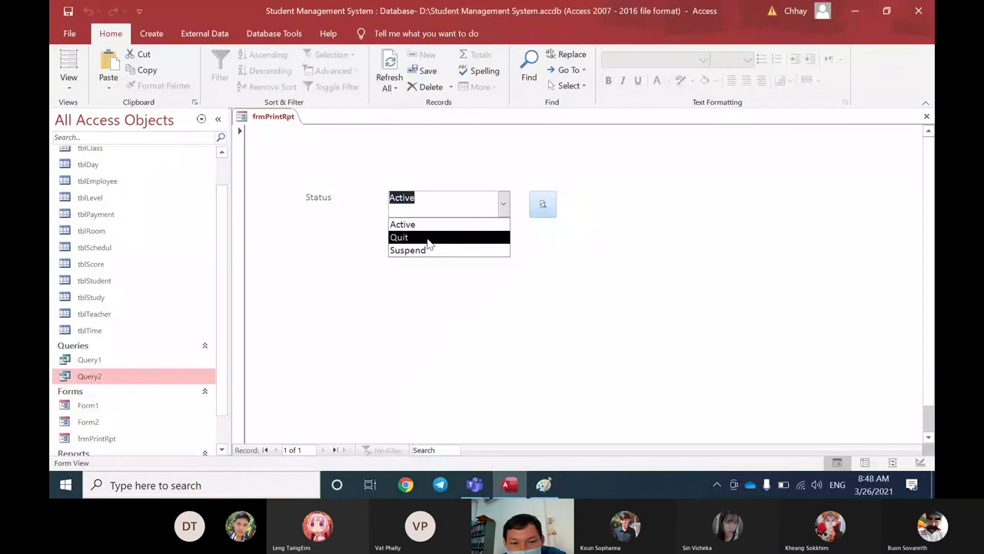
pyautogui.click(429, 239)
pyautogui.click(542, 203)
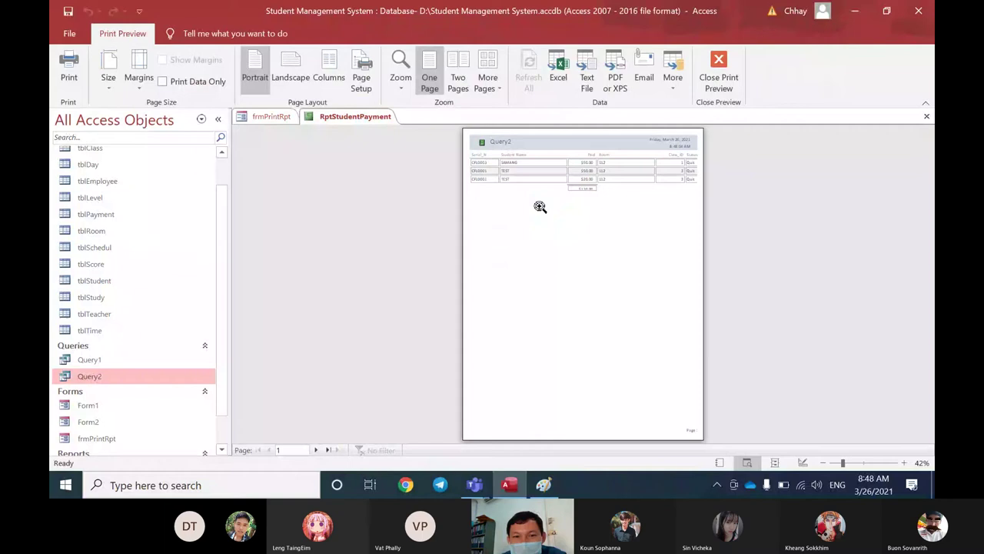
pyautogui.click(539, 206)
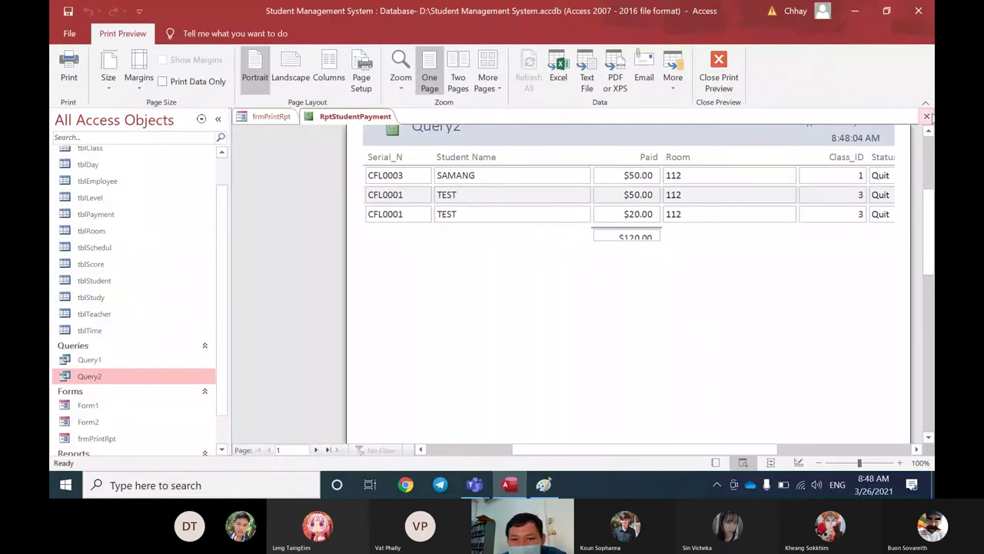
pyautogui.click(926, 116)
# Step: Preview the payment report for Active status, then close the preview
pyautogui.click(503, 204)
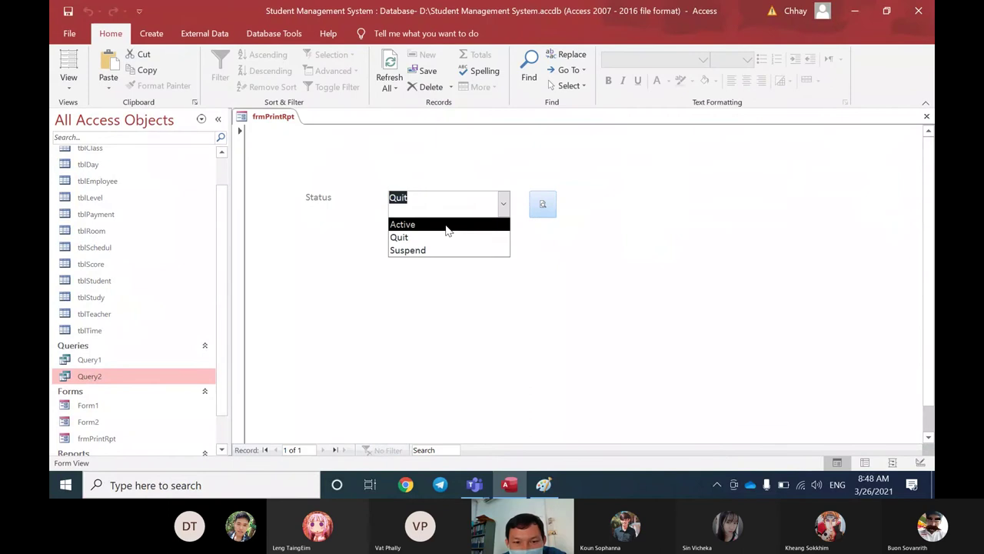
pyautogui.click(446, 224)
pyautogui.click(542, 204)
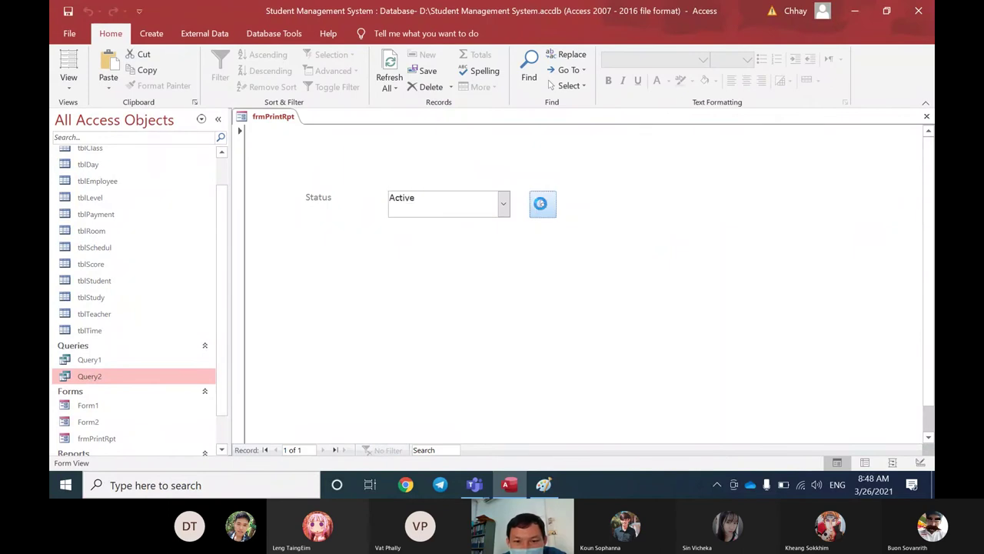
pyautogui.scroll(2, 546, 233)
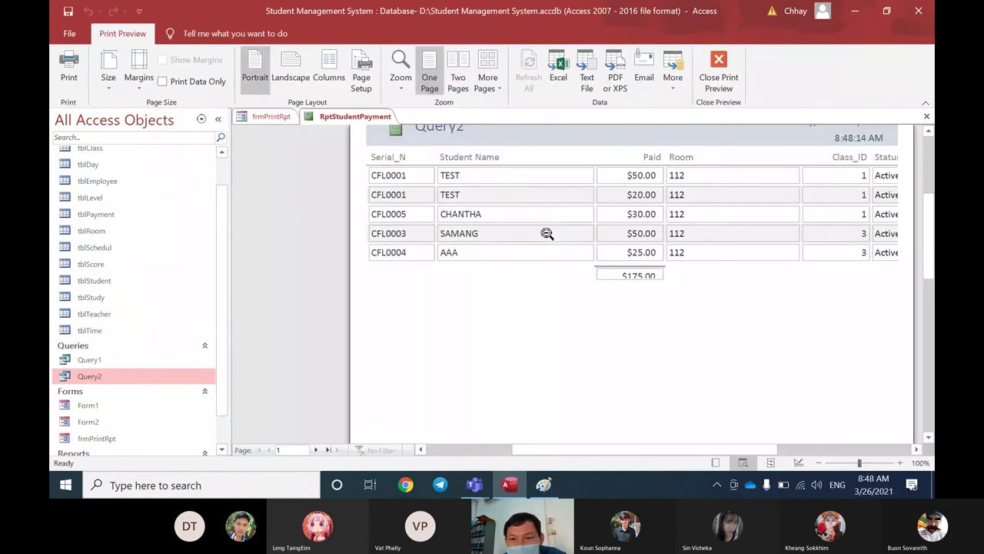
pyautogui.click(541, 171)
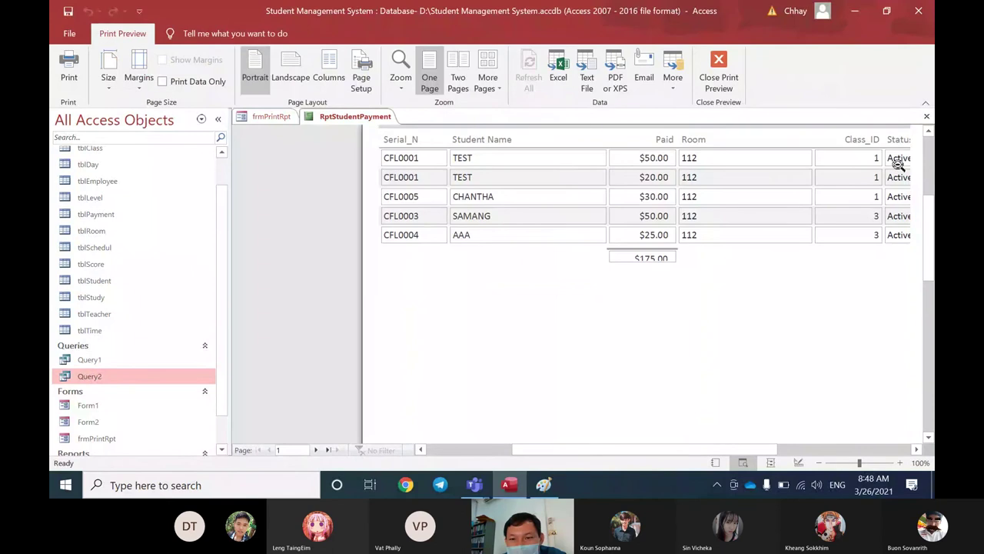
pyautogui.click(926, 116)
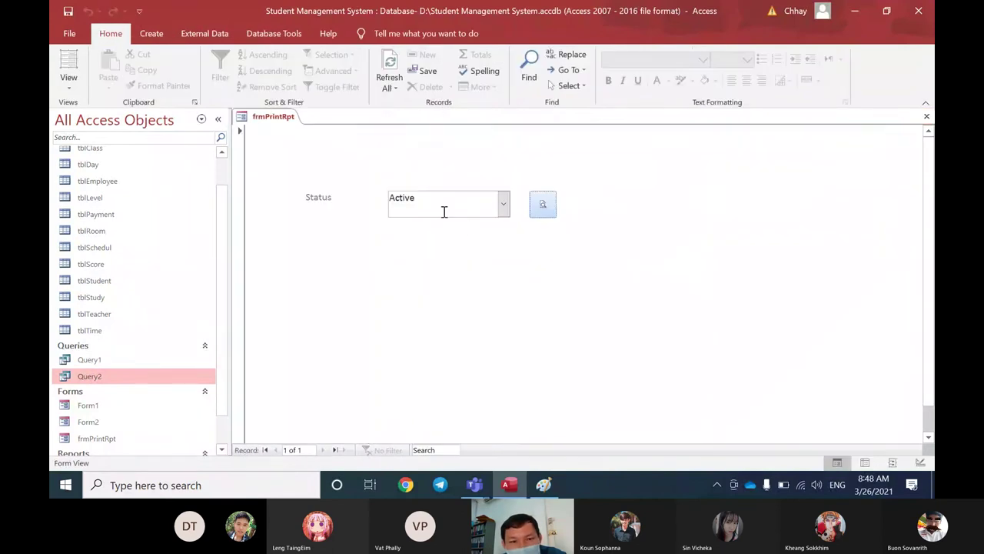
# Step: Preview the payment report for Suspend status, showing three payments totalling $100.00
pyautogui.click(505, 204)
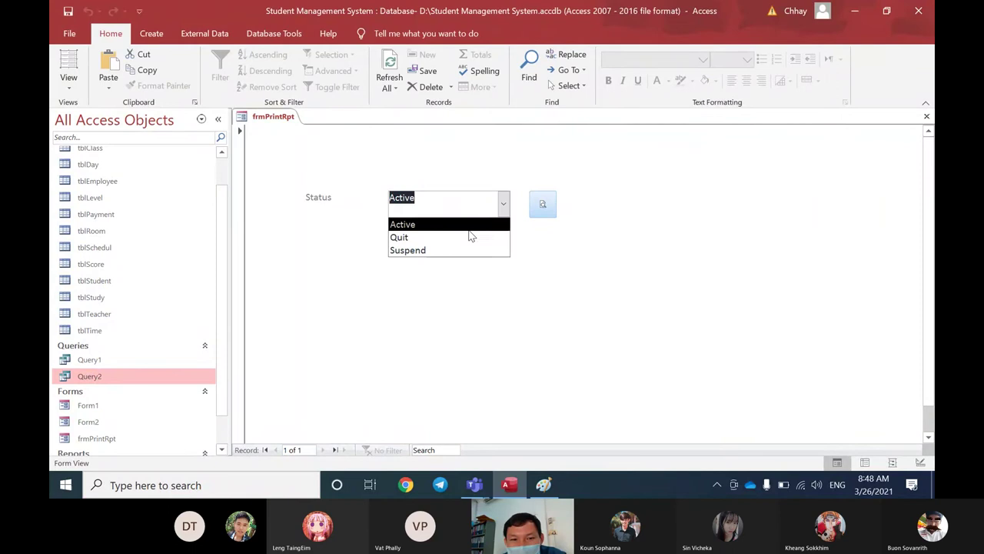
pyautogui.click(425, 252)
pyautogui.click(541, 204)
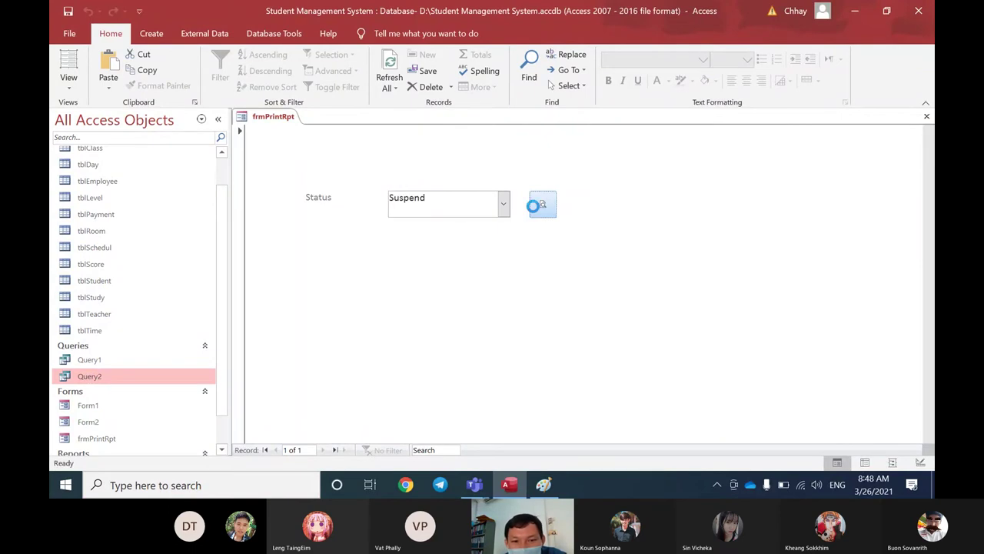
pyautogui.click(533, 217)
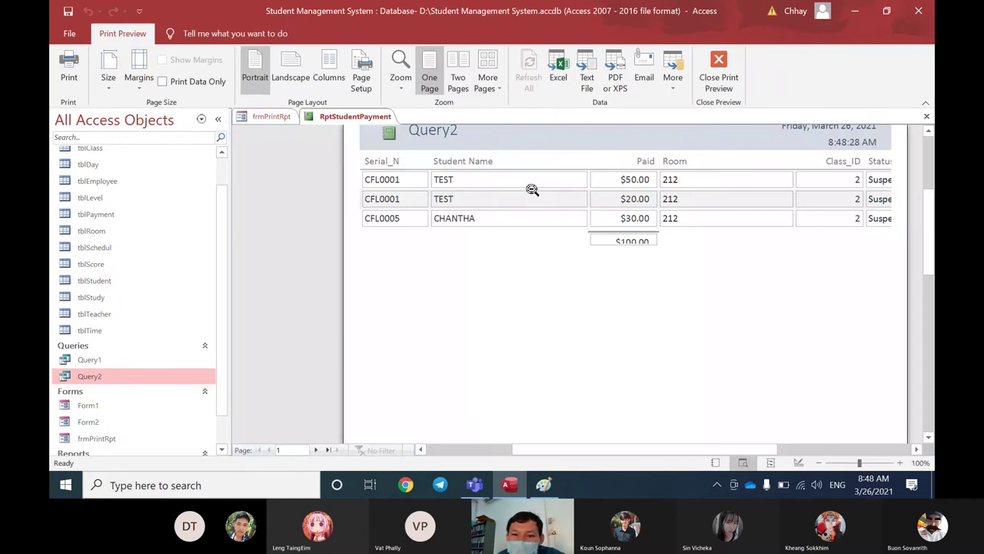
pyautogui.click(531, 189)
pyautogui.click(541, 169)
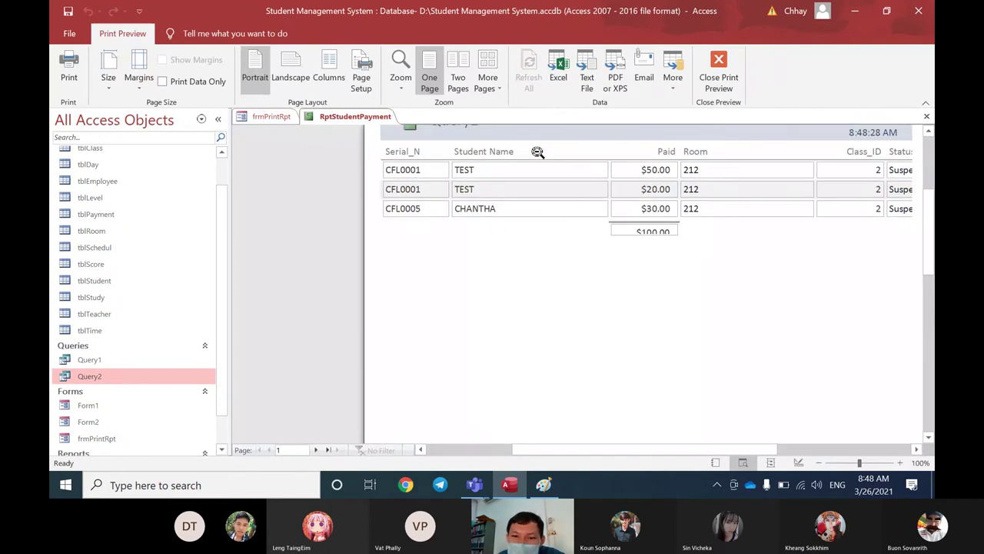
pyautogui.click(474, 452)
pyautogui.moveTo(527, 451); pyautogui.dragTo(615, 444)
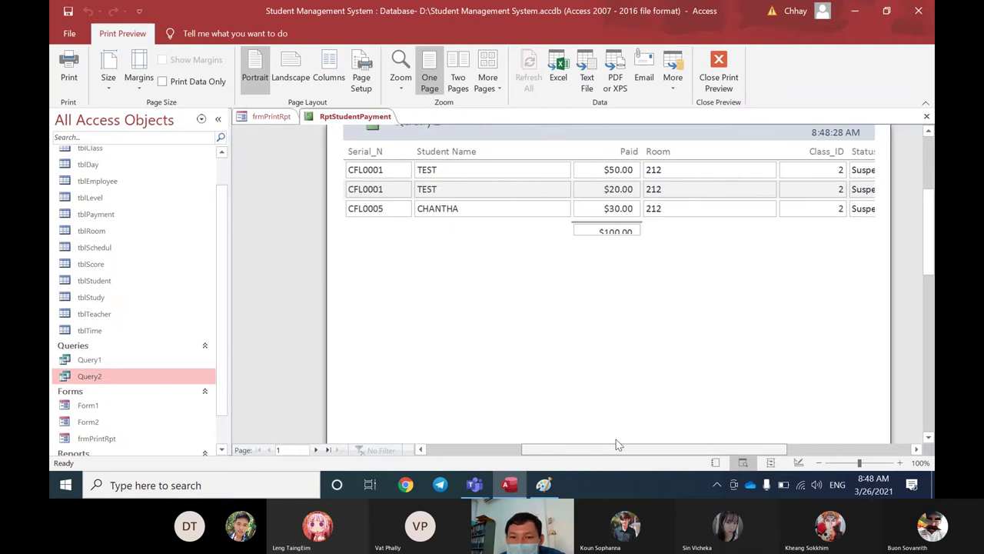
pyautogui.click(926, 116)
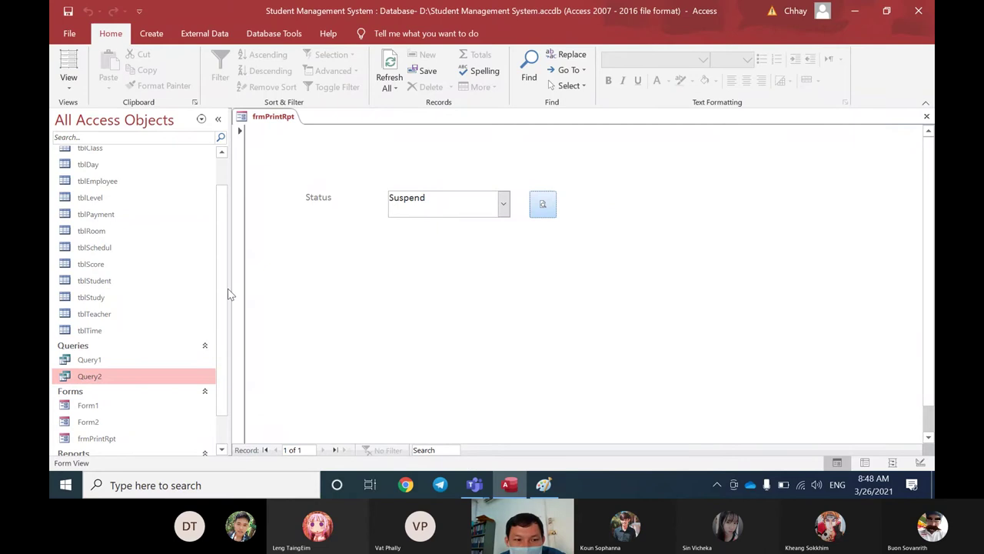
# Step: Switch frmPrintRpt from Form View into Design View
pyautogui.scroll(1, 228, 281)
pyautogui.moveTo(226, 277); pyautogui.dragTo(224, 238)
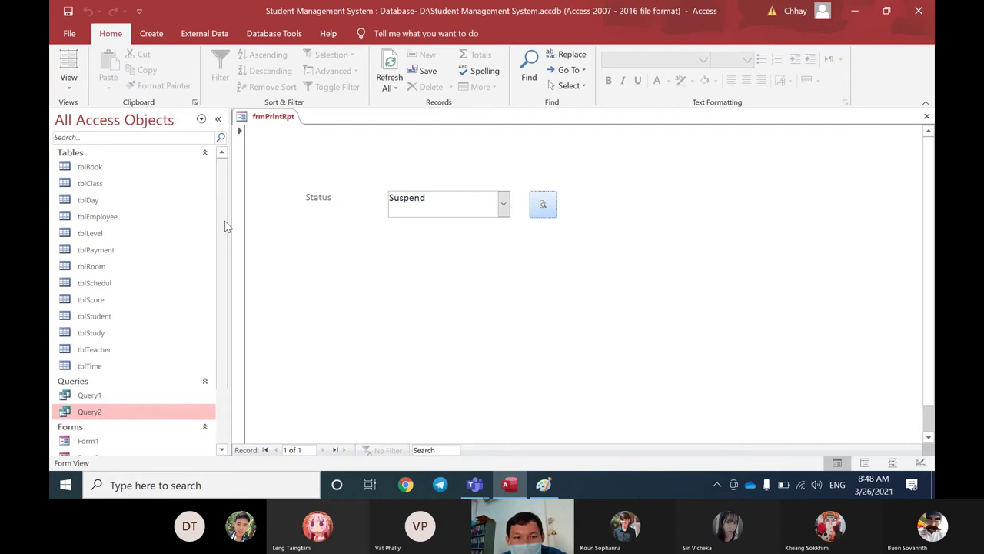
pyautogui.rightClick(288, 119)
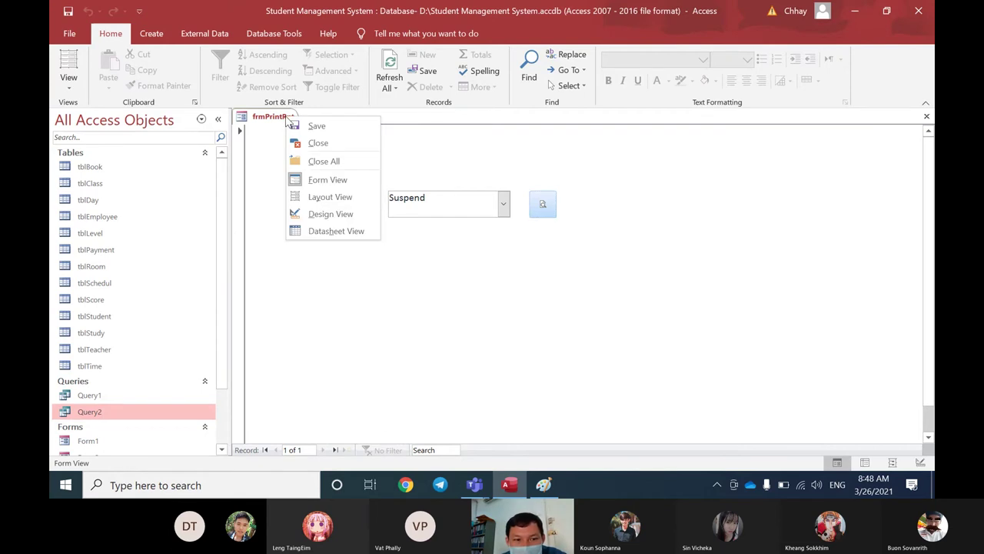
pyautogui.click(317, 213)
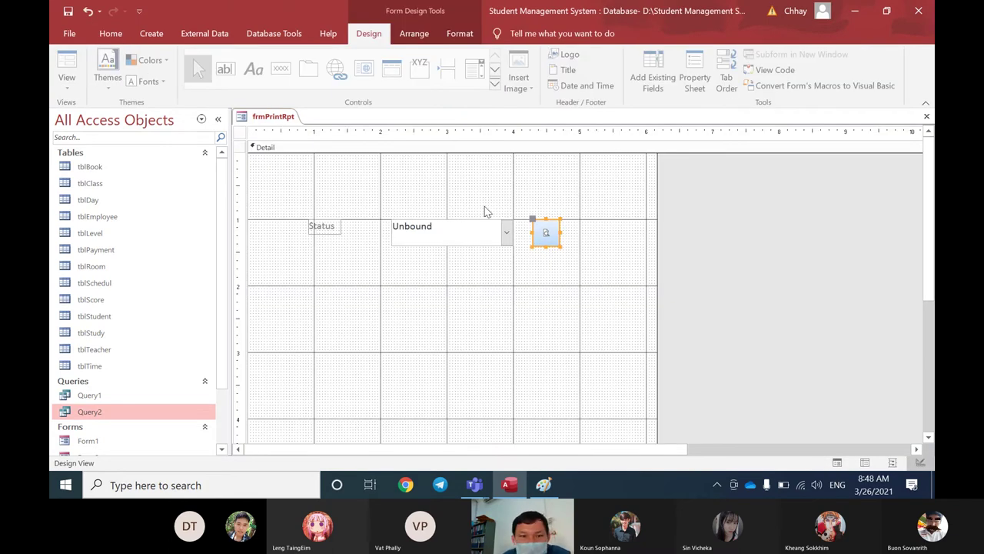
# Step: Delete the old unbound Status combo box and draw a new combo box in its place
pyautogui.click(428, 229)
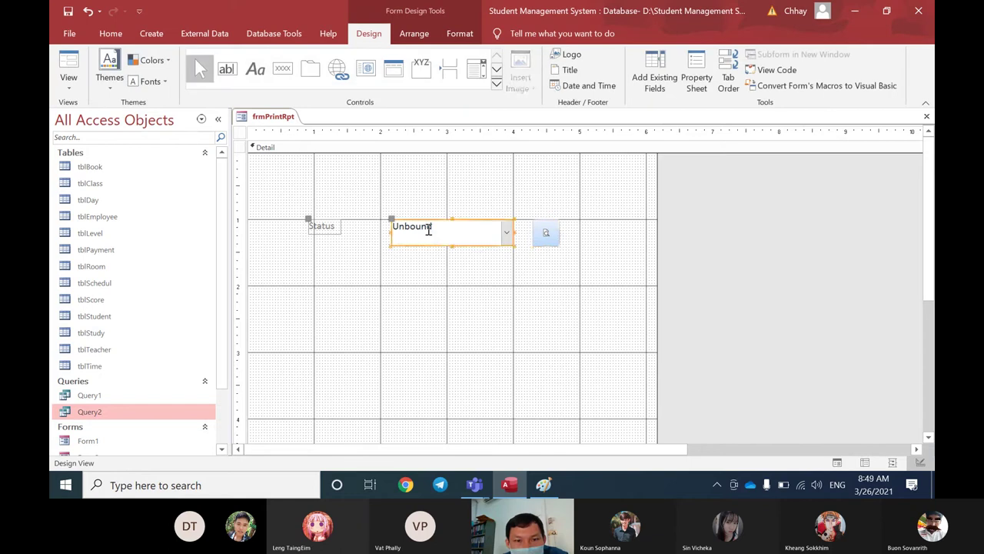
pyautogui.press('Delete')
pyautogui.click(497, 83)
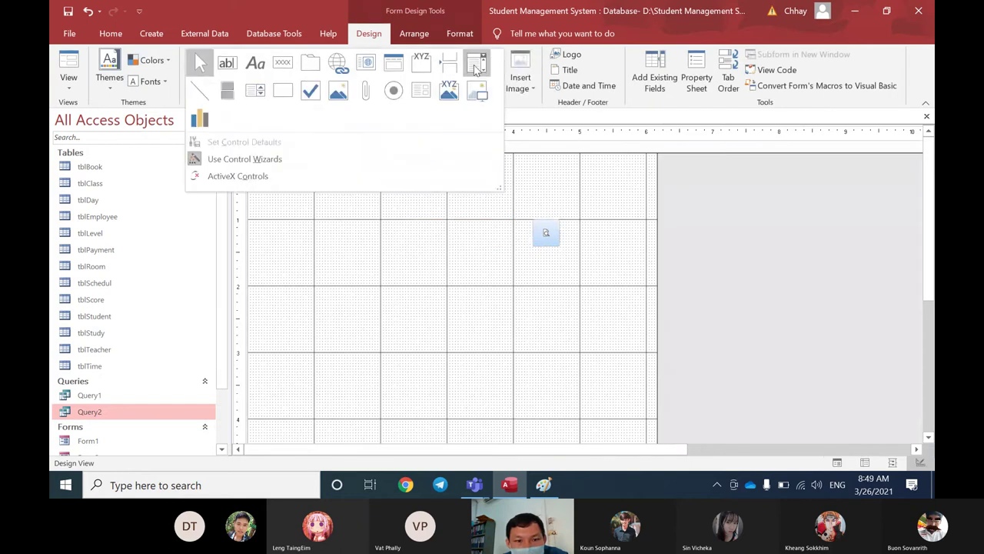
pyautogui.click(477, 65)
pyautogui.moveTo(319, 214); pyautogui.dragTo(470, 240)
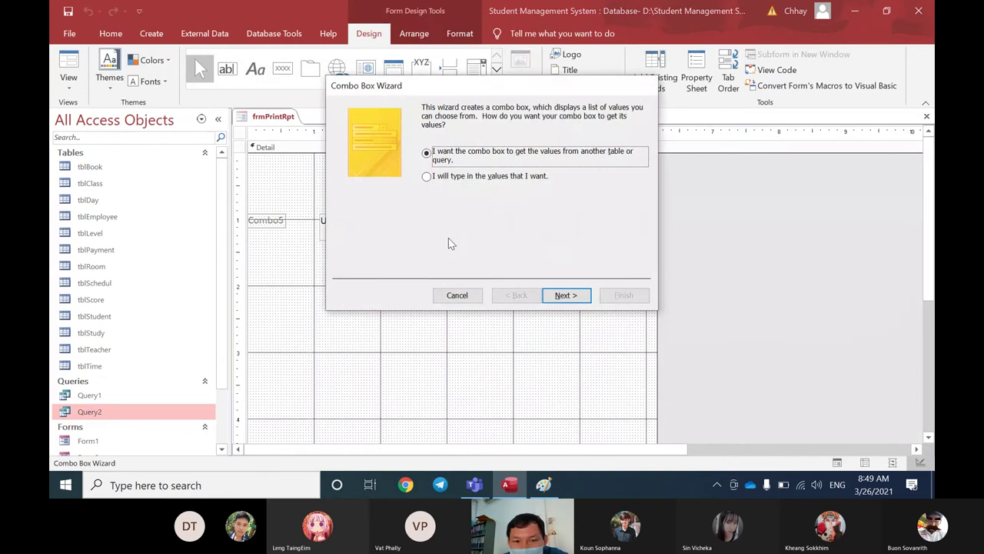
pyautogui.moveTo(477, 87)
pyautogui.mouseDown()
pyautogui.moveTo(516, 105)
pyautogui.moveTo(496, 85)
pyautogui.mouseUp()
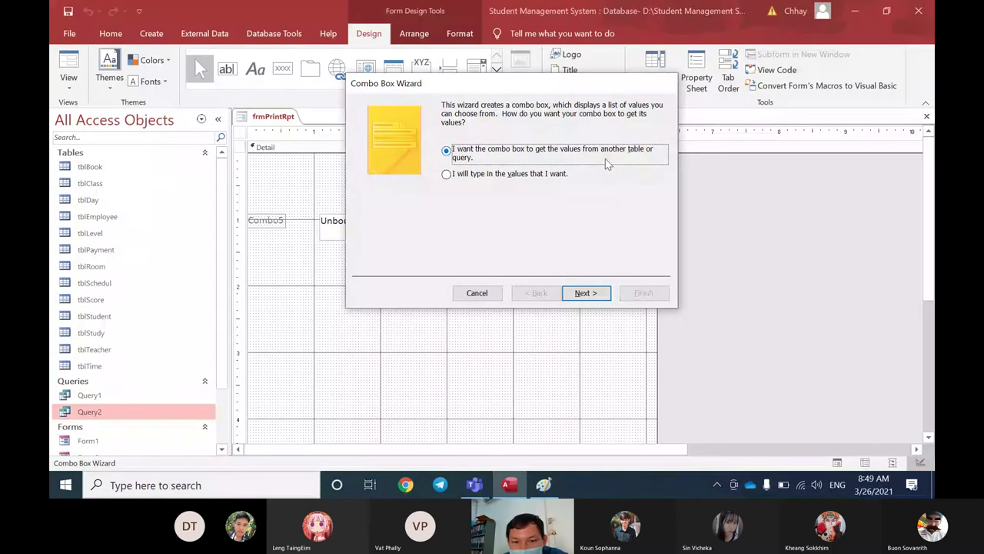
# Step: Build the combo from tblStudy's Status field, keeping the default sort and column width
pyautogui.press('Return')
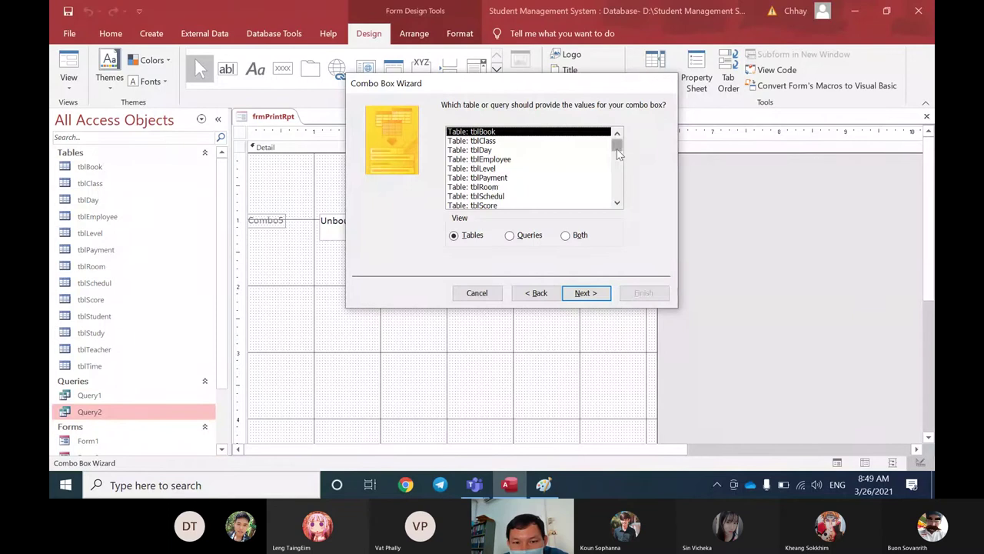
pyautogui.click(485, 141)
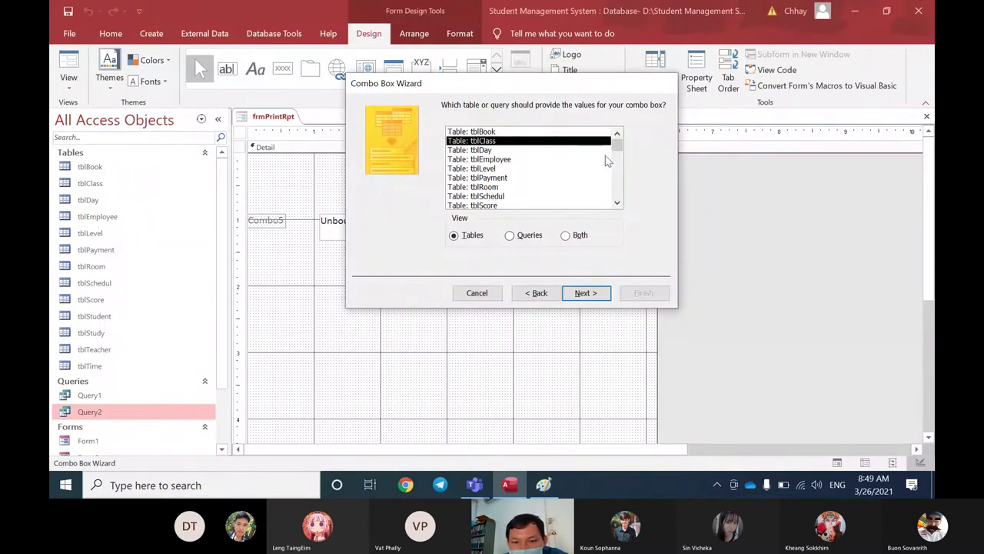
pyautogui.moveTo(616, 146); pyautogui.dragTo(616, 179)
pyautogui.click(498, 188)
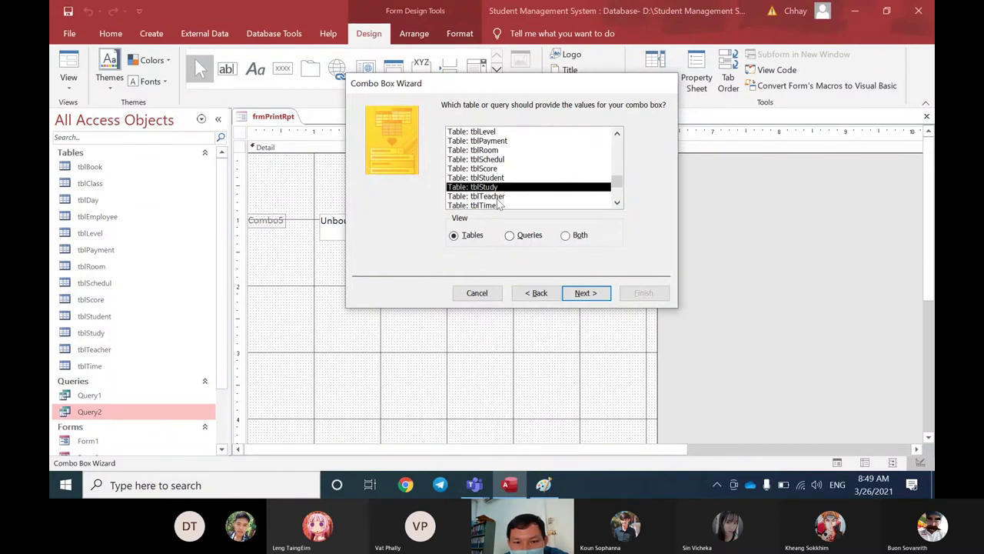
pyautogui.click(586, 293)
pyautogui.click(369, 217)
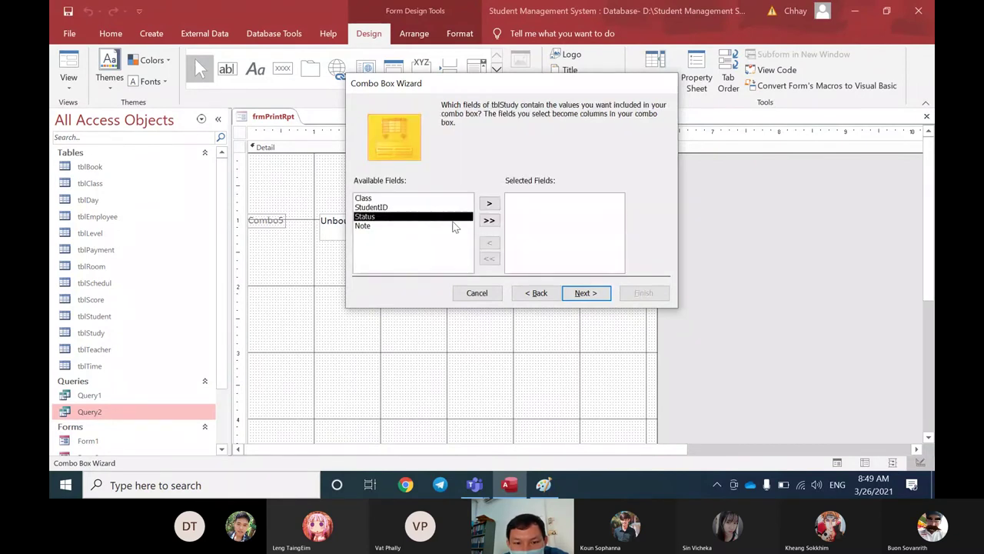
pyautogui.click(489, 202)
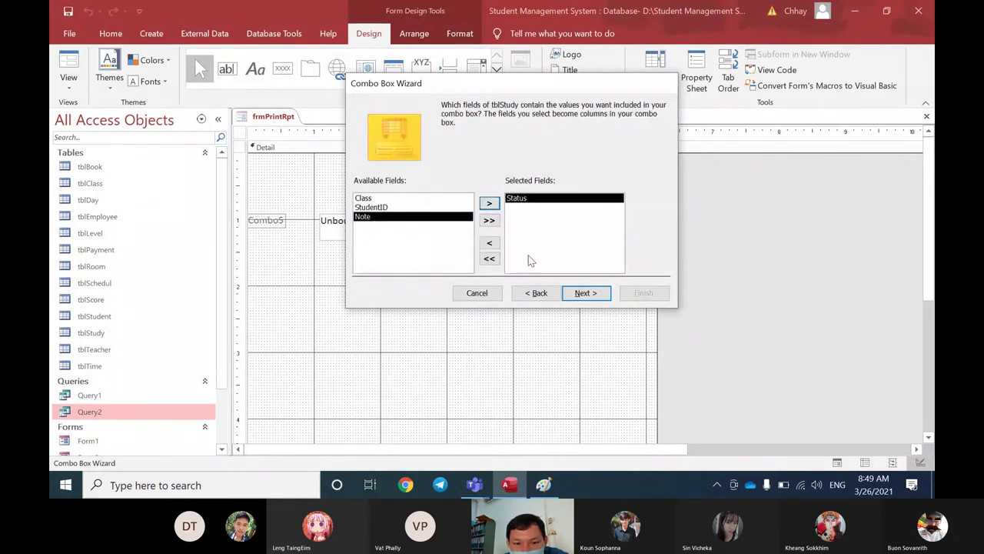
pyautogui.click(586, 293)
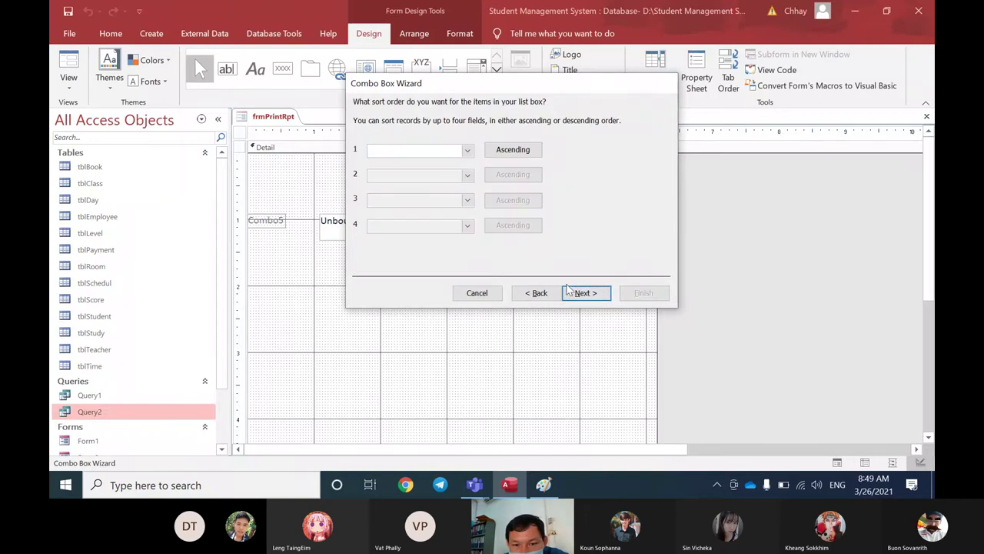
pyautogui.click(586, 293)
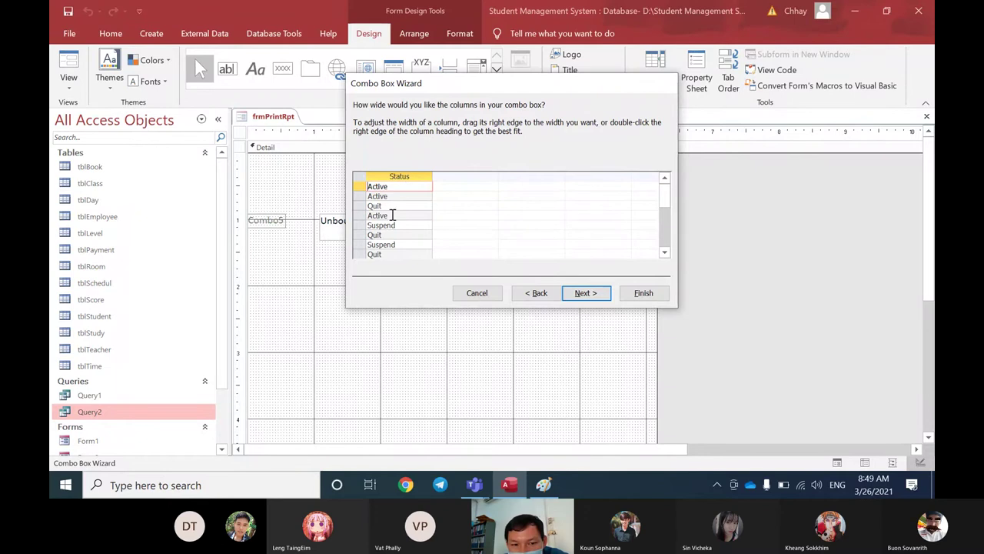
pyautogui.click(583, 293)
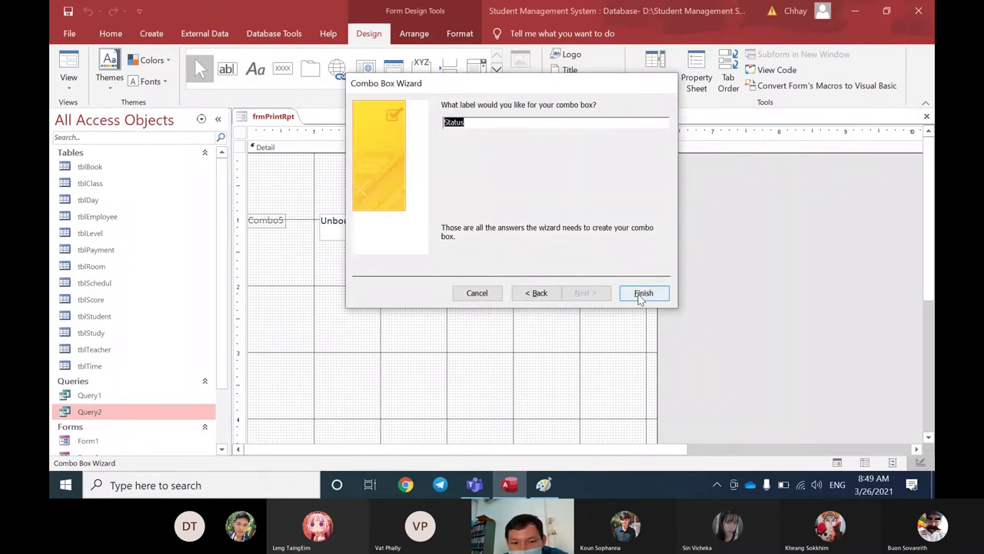
pyautogui.click(641, 293)
pyautogui.rightClick(274, 123)
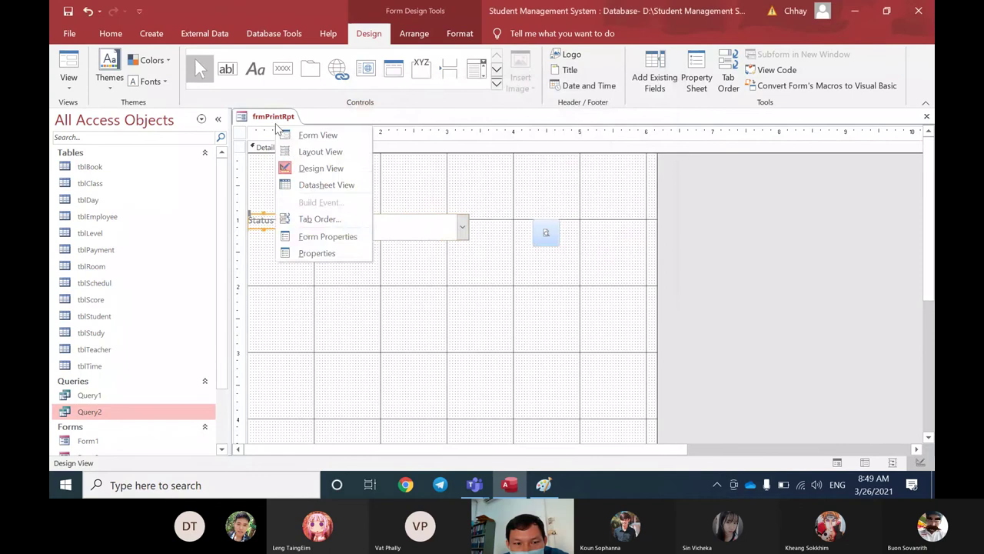
# Step: Check the new Status list's values in Form View, then return frmPrintRpt to Design View
pyautogui.rightClick(277, 118)
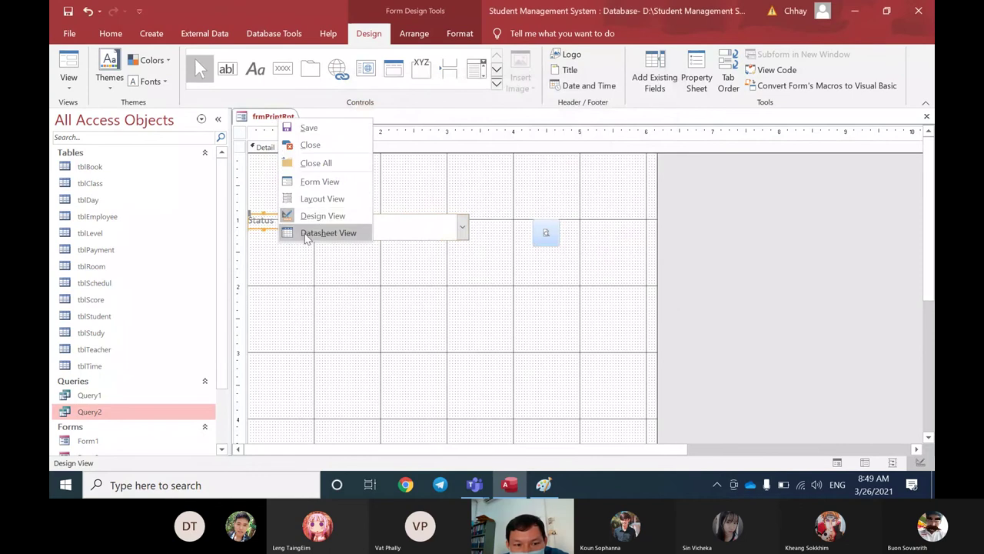
pyautogui.click(306, 233)
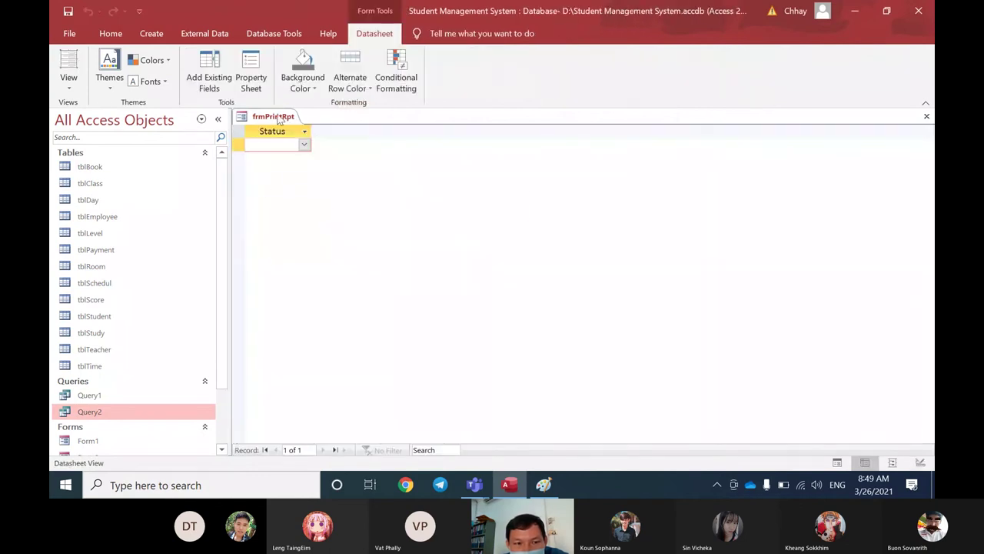
pyautogui.rightClick(279, 119)
pyautogui.click(295, 171)
pyautogui.click(458, 198)
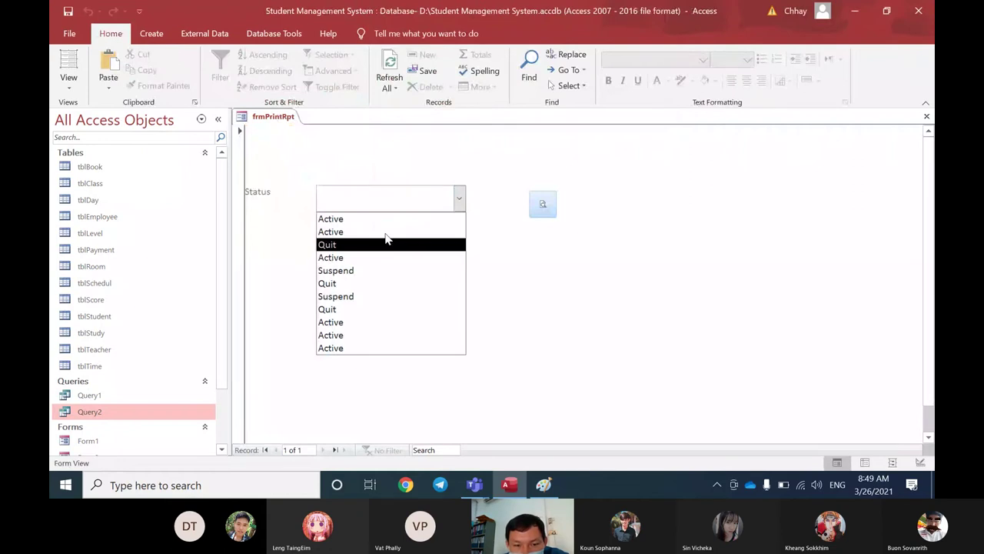
pyautogui.rightClick(286, 125)
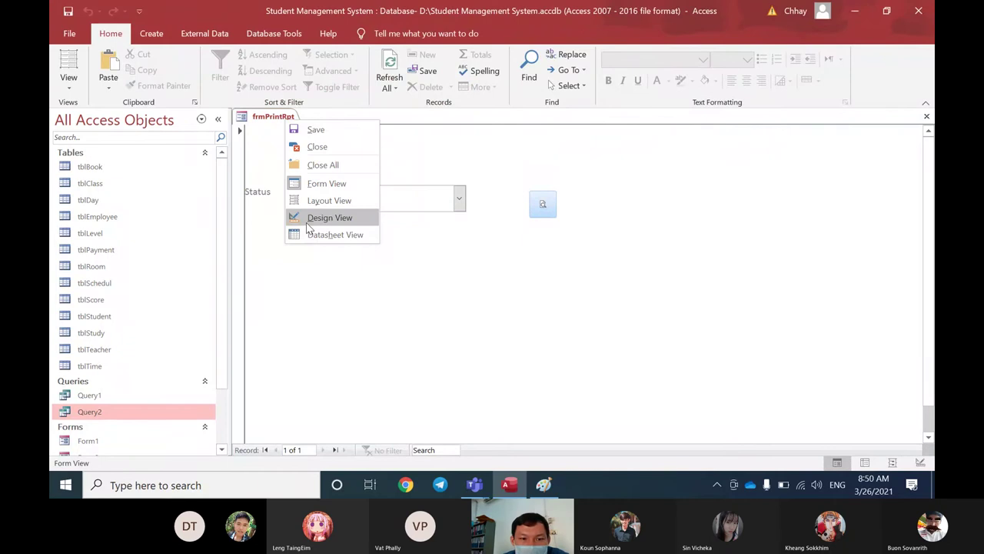
pyautogui.click(308, 216)
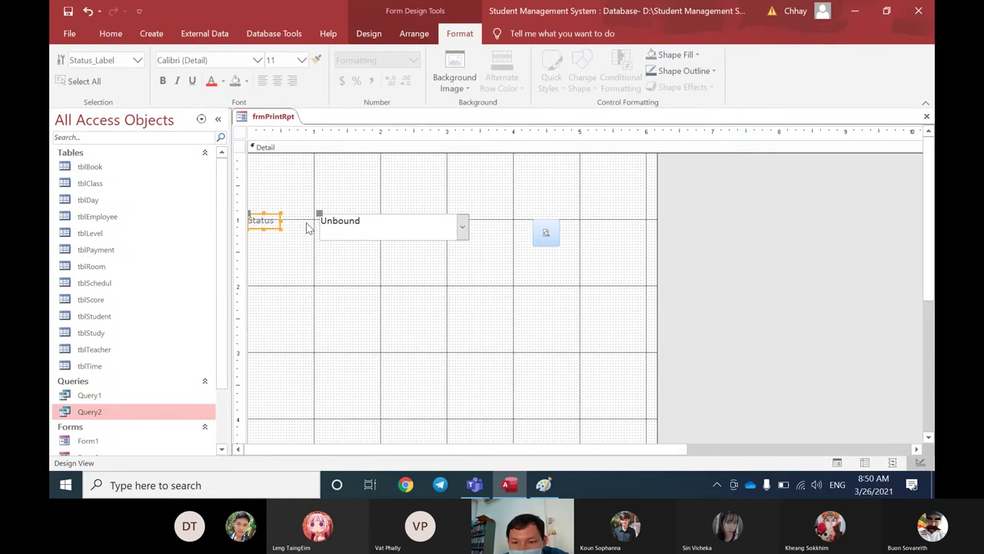
# Step: Change the Status combo's Row Source to SELECT distinct [tblStudy].[Status] FROM tblStudy
pyautogui.click(323, 227)
pyautogui.click(368, 33)
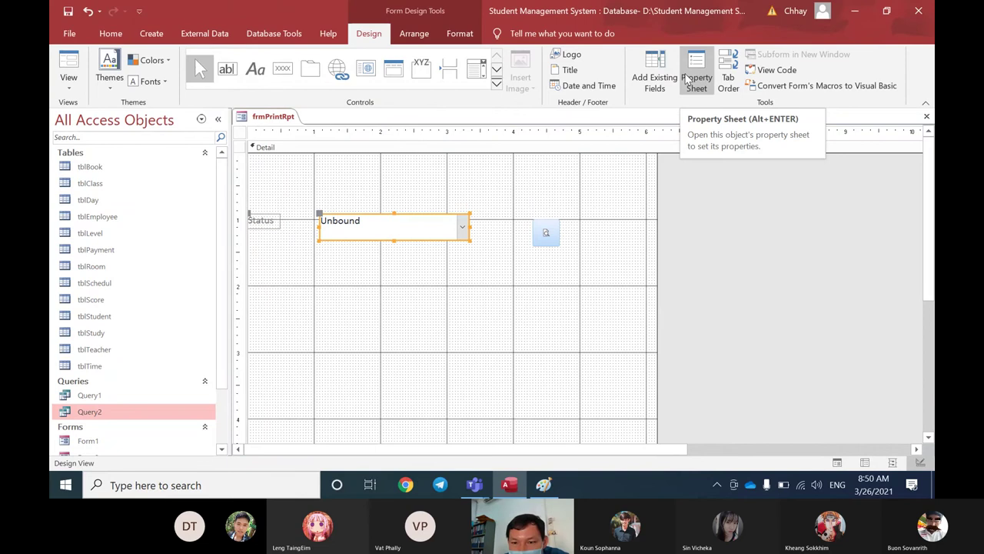
pyautogui.click(687, 80)
pyautogui.click(629, 180)
pyautogui.click(710, 205)
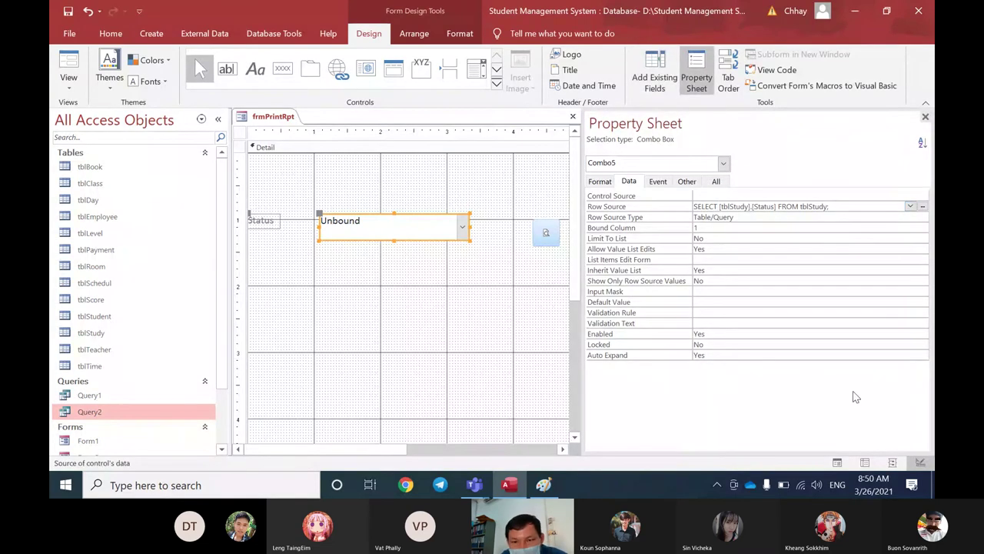
pyautogui.write('dis')
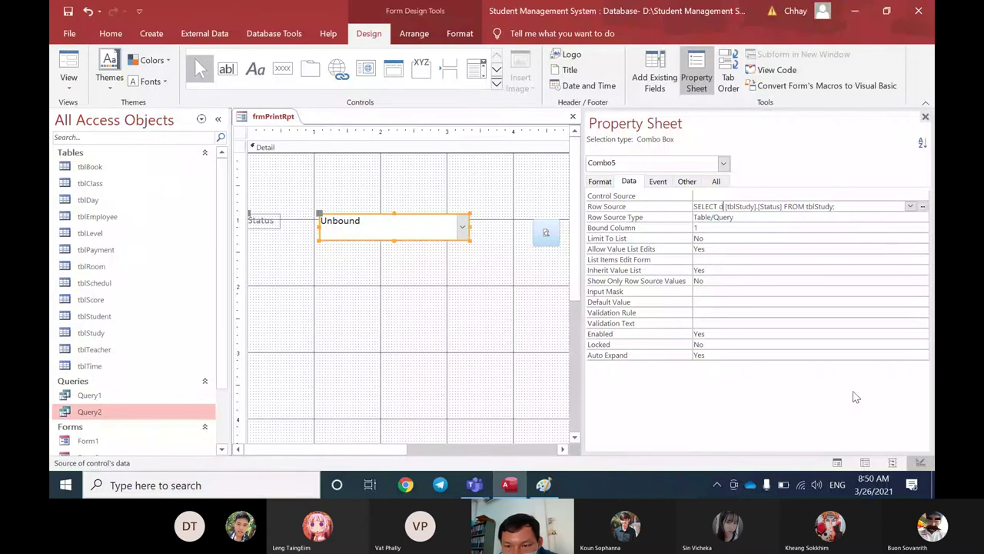
pyautogui.write('tin')
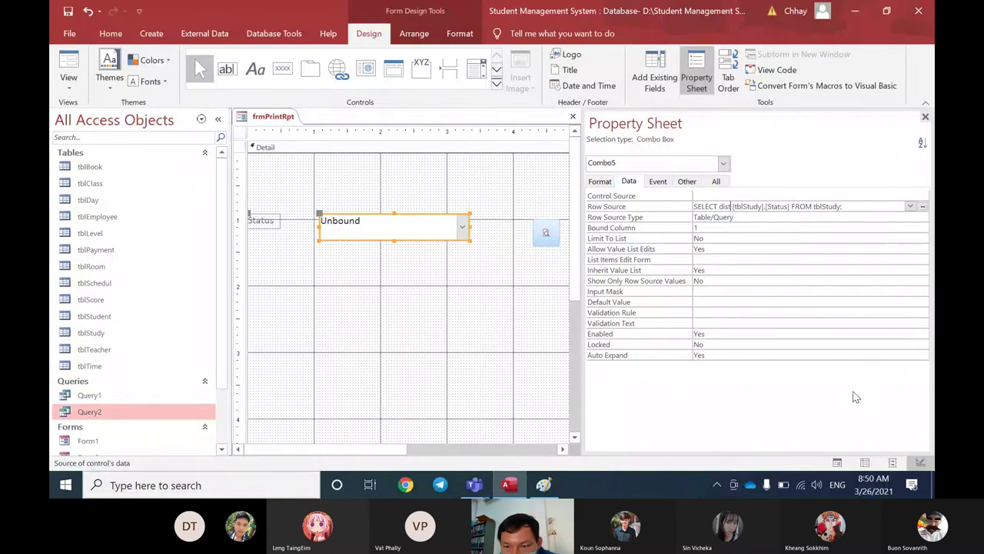
pyautogui.write('ct')
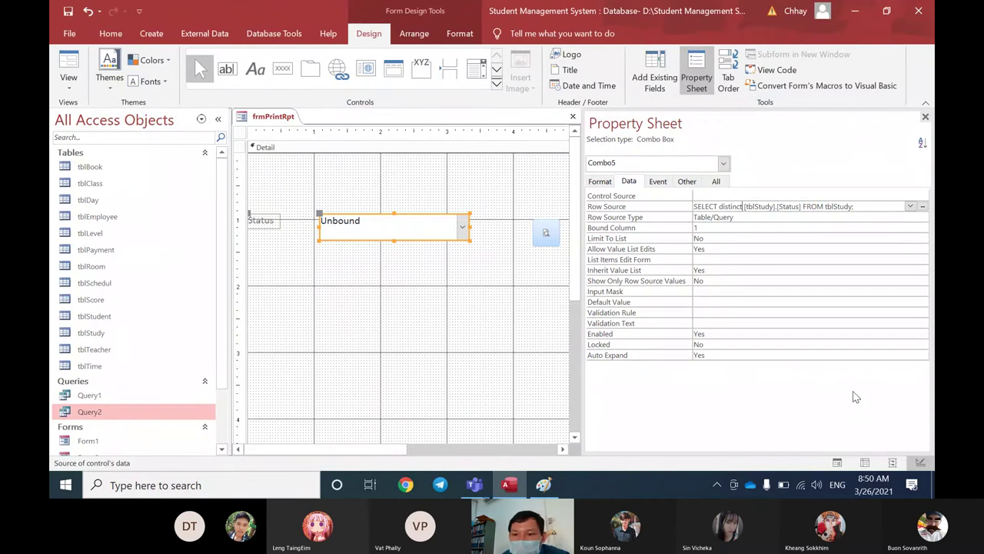
pyautogui.press('Tab')
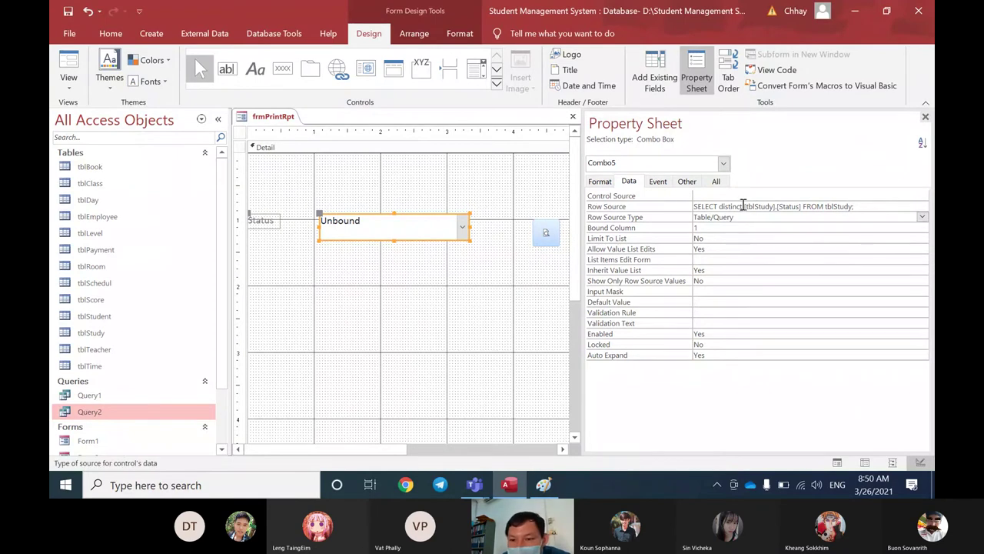
pyautogui.doubleClick(742, 206)
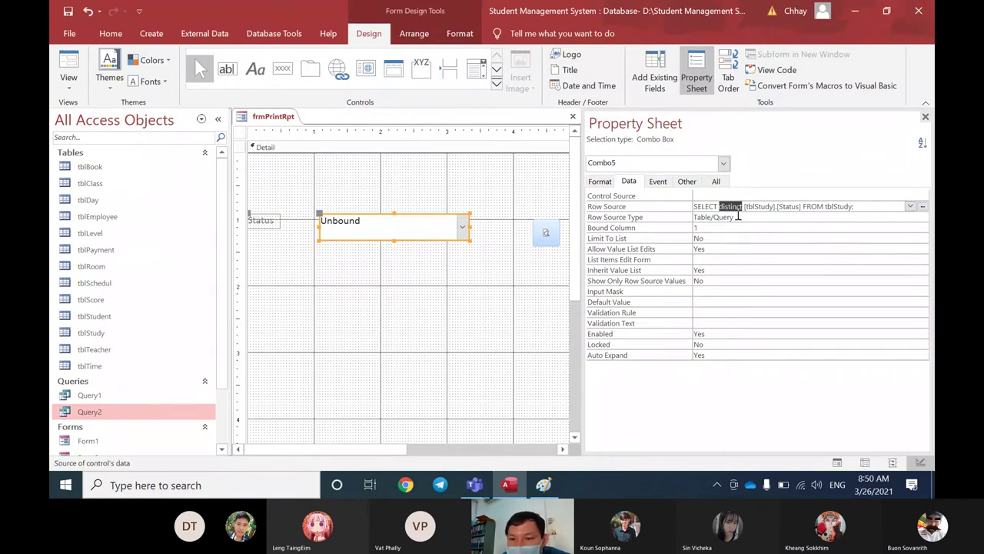
pyautogui.click(740, 217)
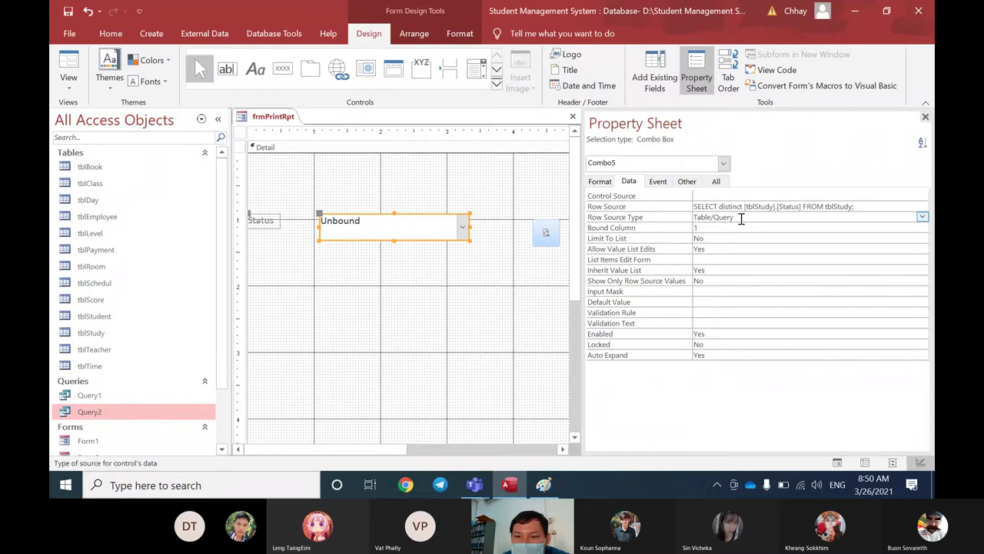
pyautogui.click(925, 116)
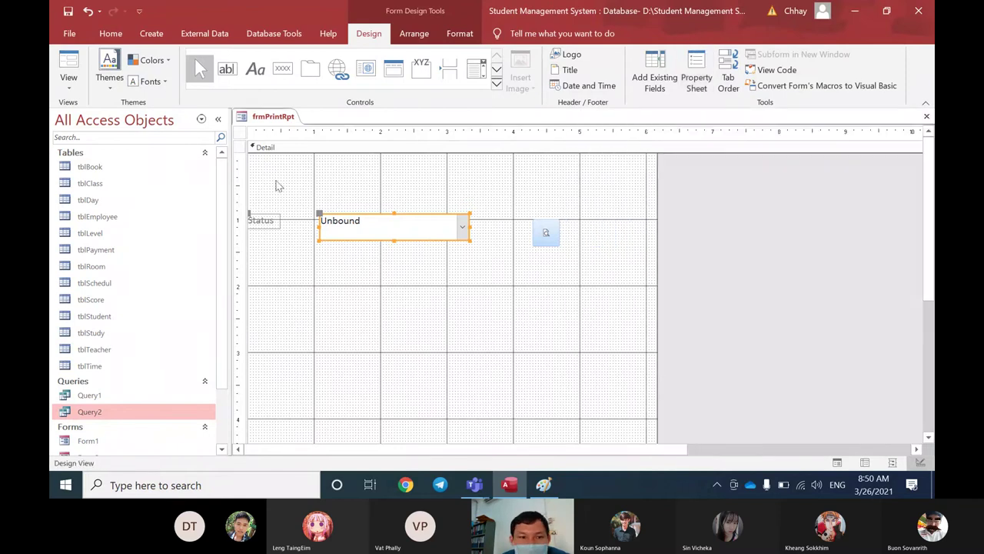
pyautogui.rightClick(276, 122)
# Step: Switch frmPrintRpt to Form View and choose Active from the Status list (Active, Quit, Suspend)
pyautogui.click(308, 178)
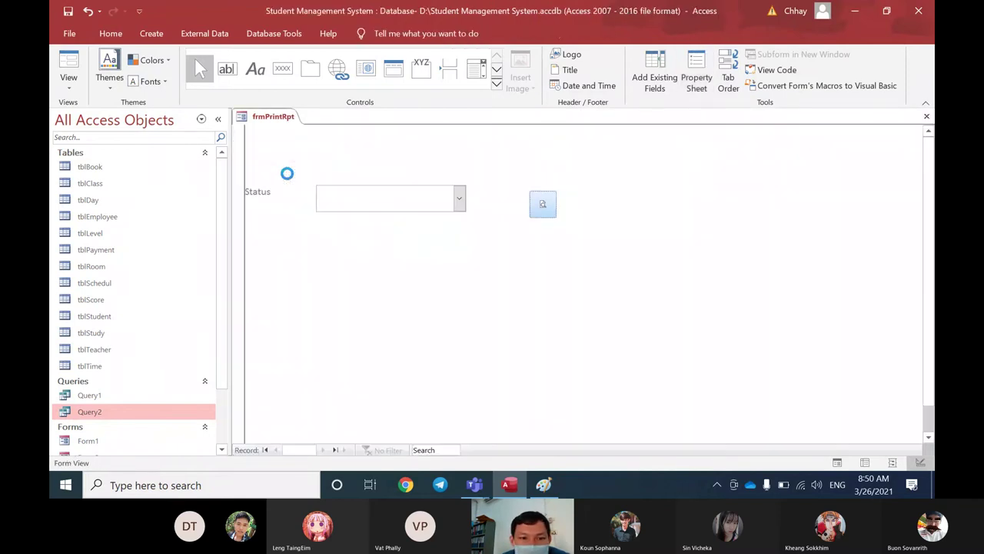
pyautogui.click(449, 196)
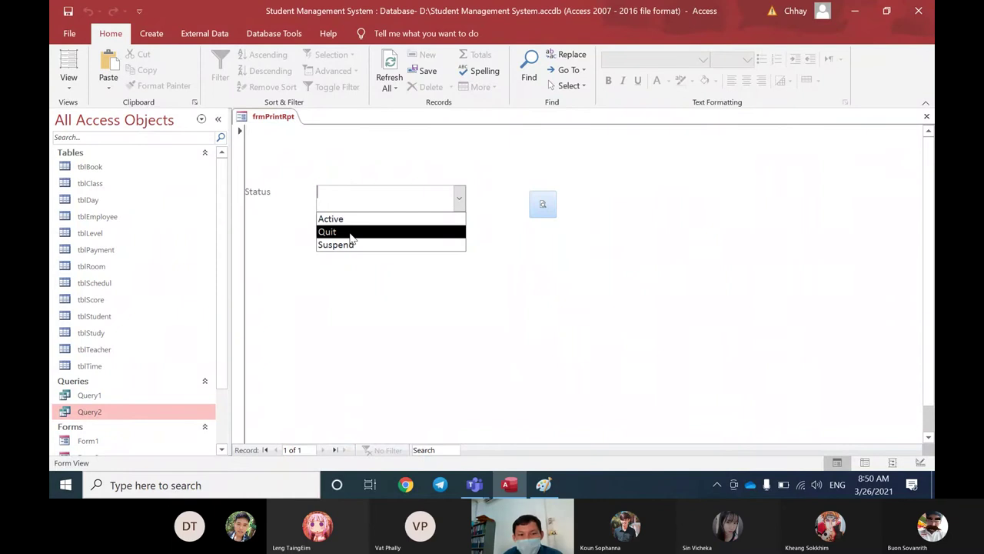
pyautogui.click(360, 220)
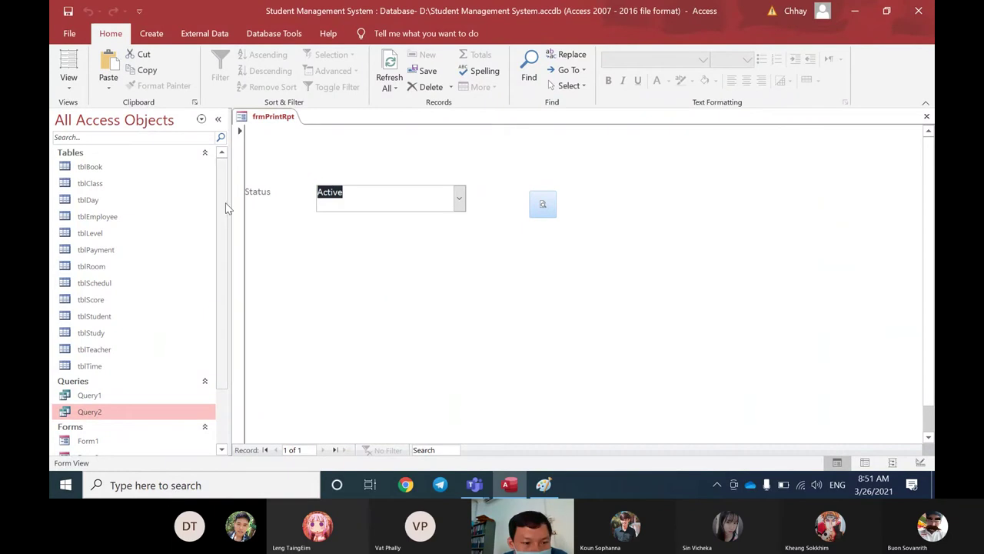
pyautogui.scroll(-1, 192, 361)
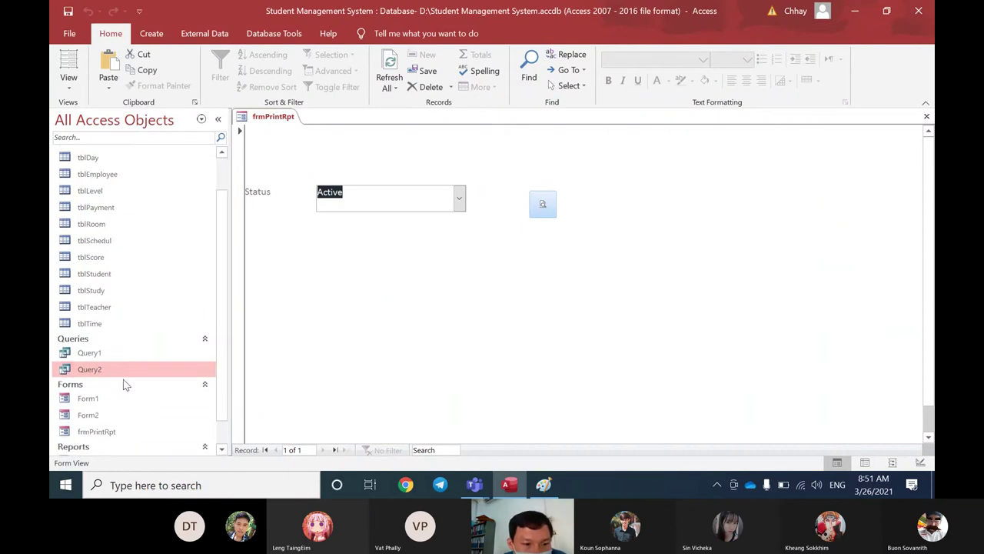
# Step: Open Query2 in Design View and save the frmPrintRpt form
pyautogui.rightClick(121, 369)
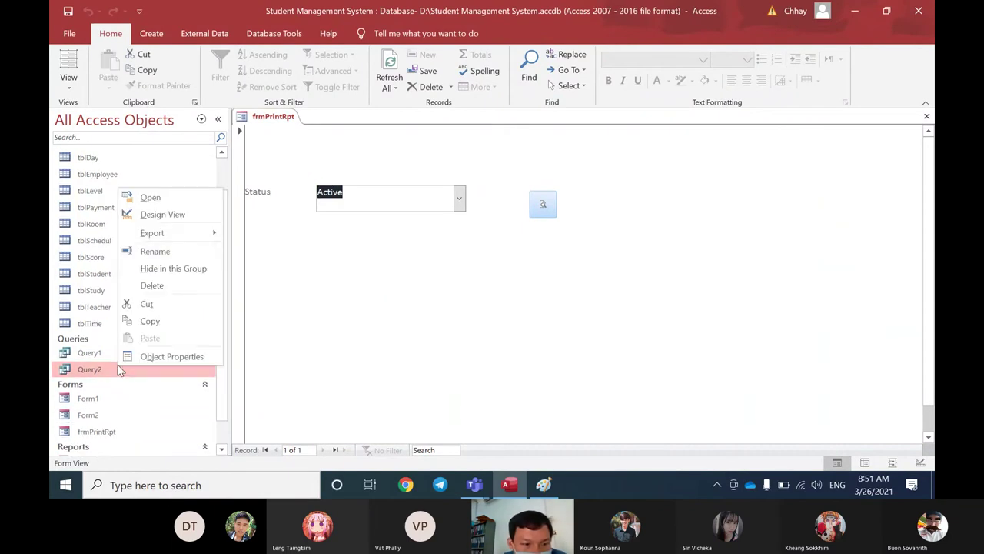
pyautogui.click(149, 214)
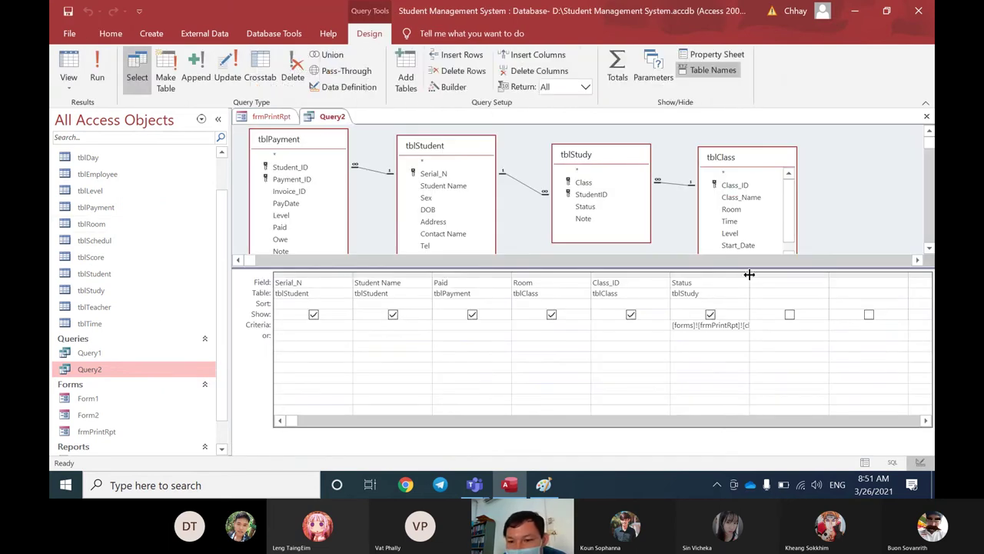
pyautogui.doubleClick(753, 273)
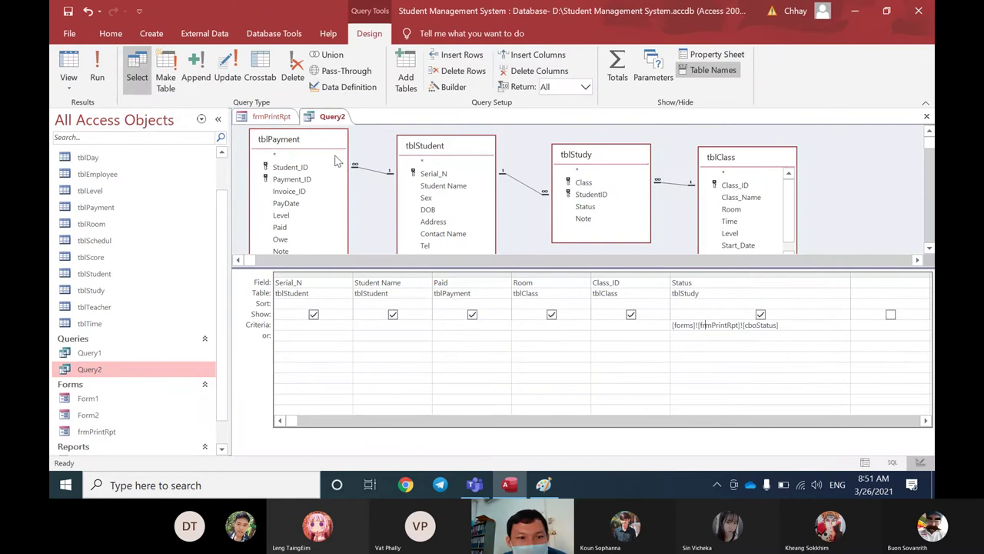
pyautogui.click(272, 116)
pyautogui.rightClick(276, 116)
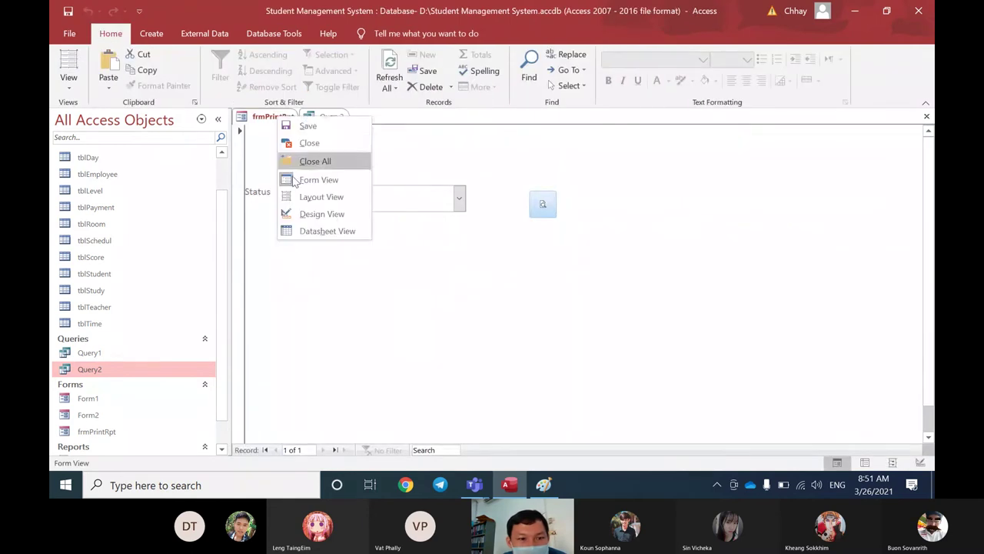
pyautogui.click(298, 128)
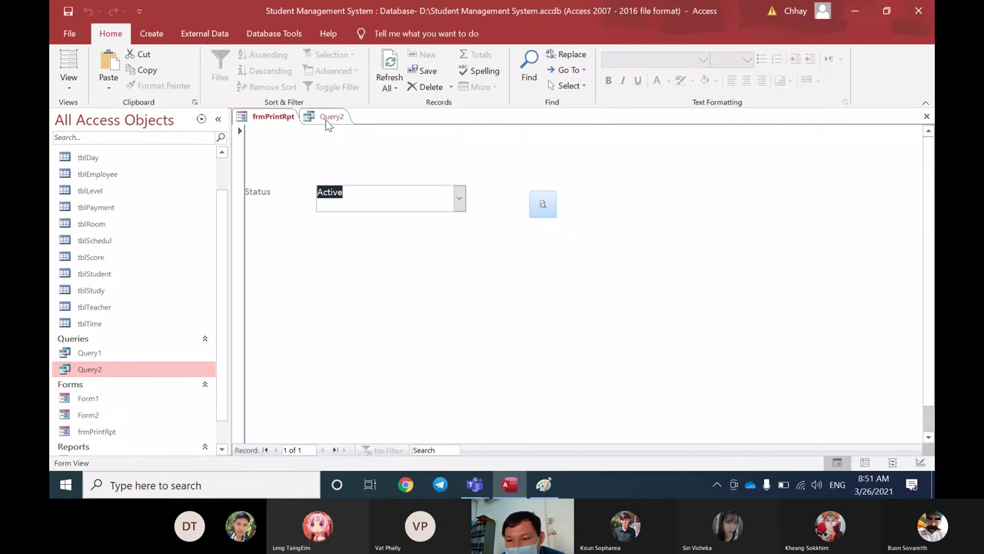
pyautogui.click(331, 117)
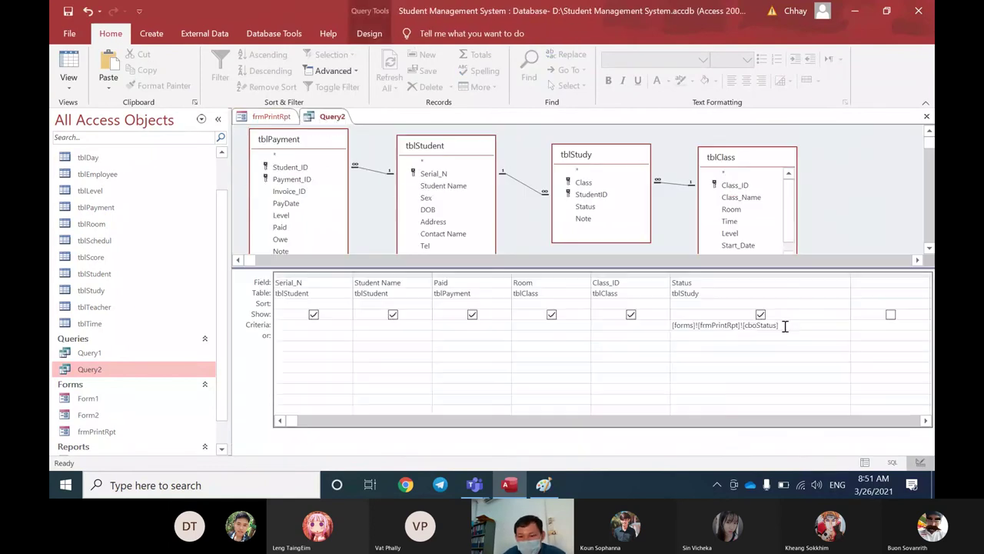
# Step: Replace Query2's Status criterion with [forms]![frmPrintRpt]![Combo5]
pyautogui.moveTo(784, 325); pyautogui.dragTo(672, 326)
pyautogui.press('Delete')
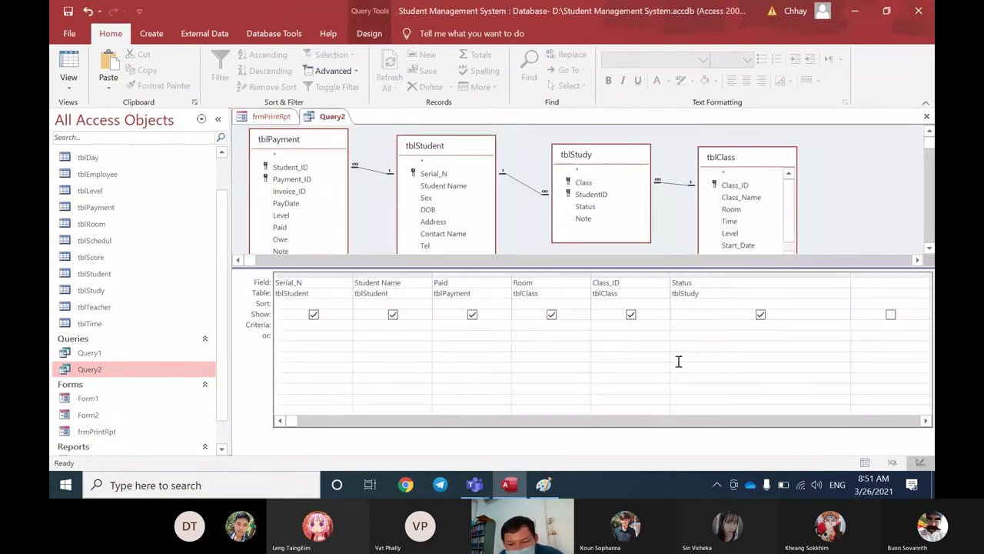
pyautogui.write('forms')
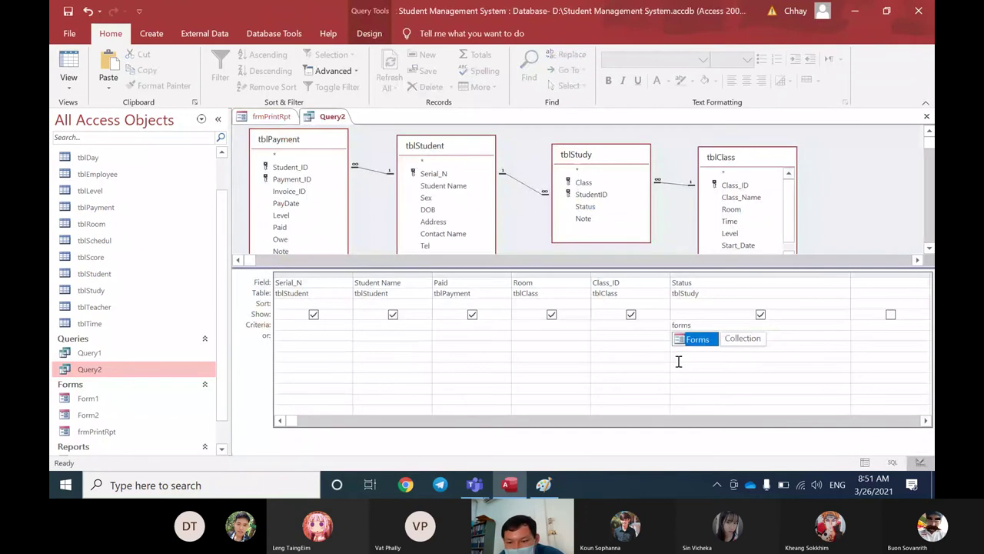
pyautogui.write('!')
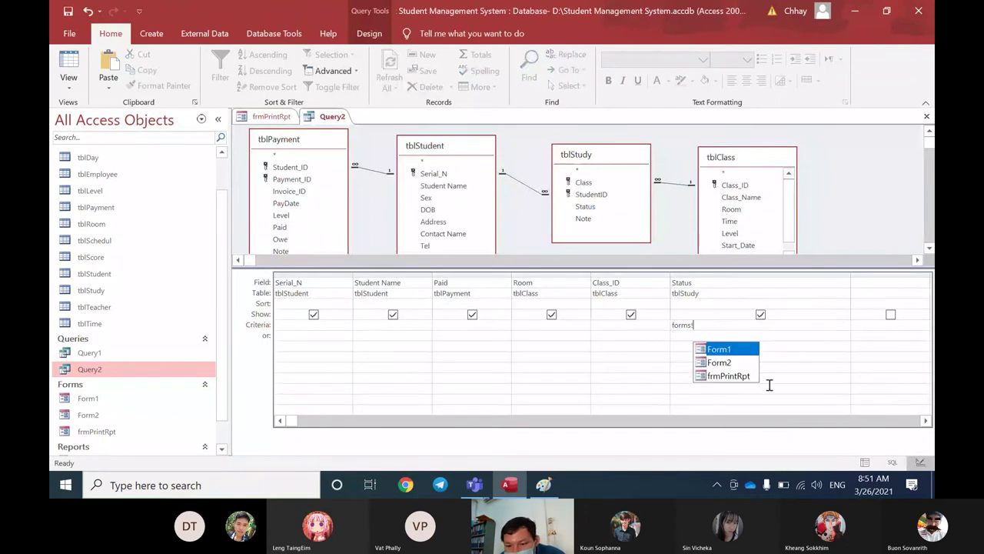
pyautogui.doubleClick(738, 376)
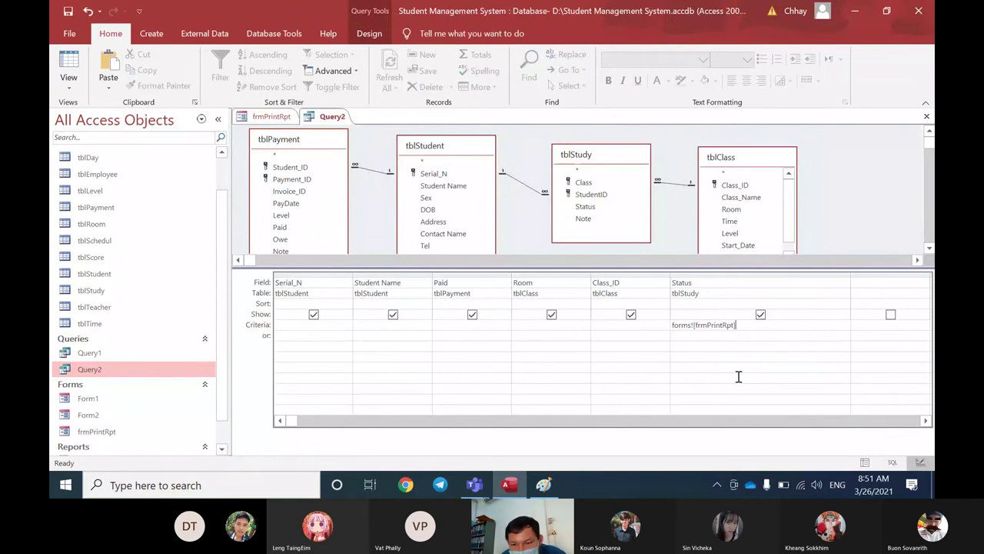
pyautogui.write('!')
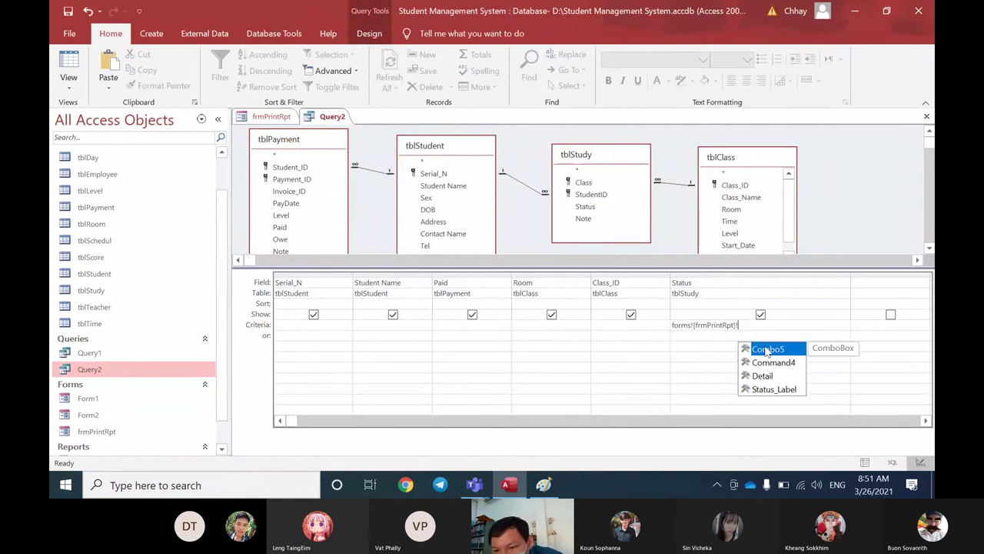
pyautogui.doubleClick(766, 351)
pyautogui.click(757, 332)
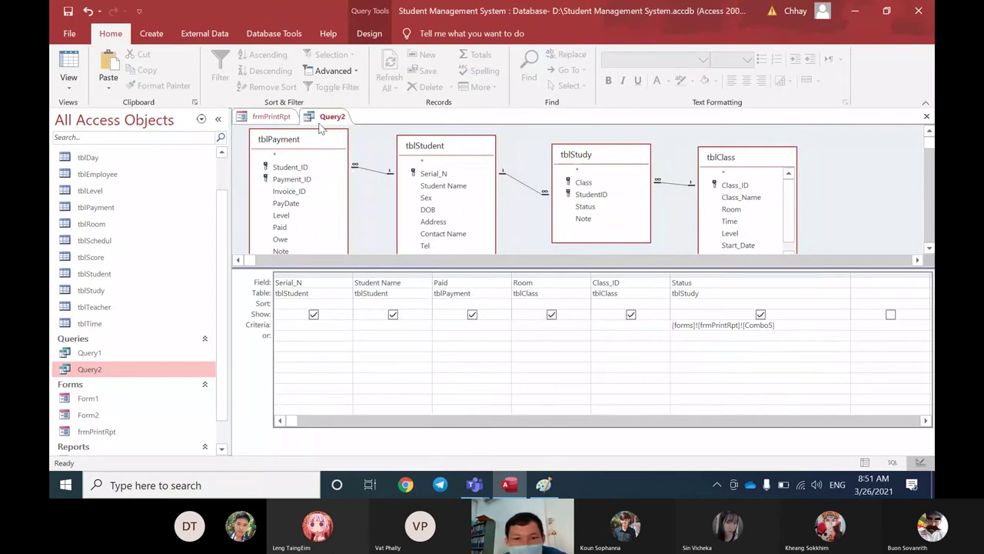
# Step: Close Query2 without saving and preview the payment report for Active students
pyautogui.click(925, 117)
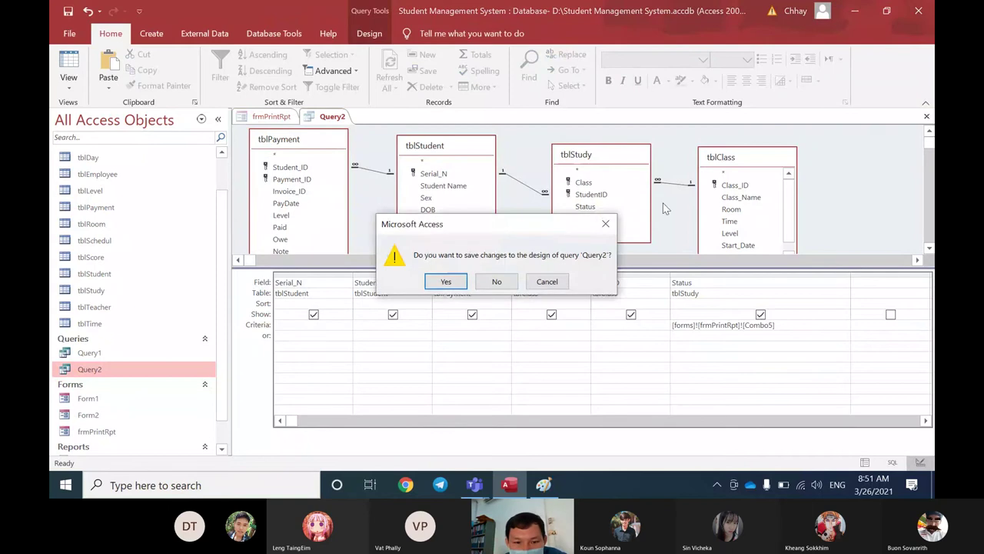
pyautogui.click(499, 282)
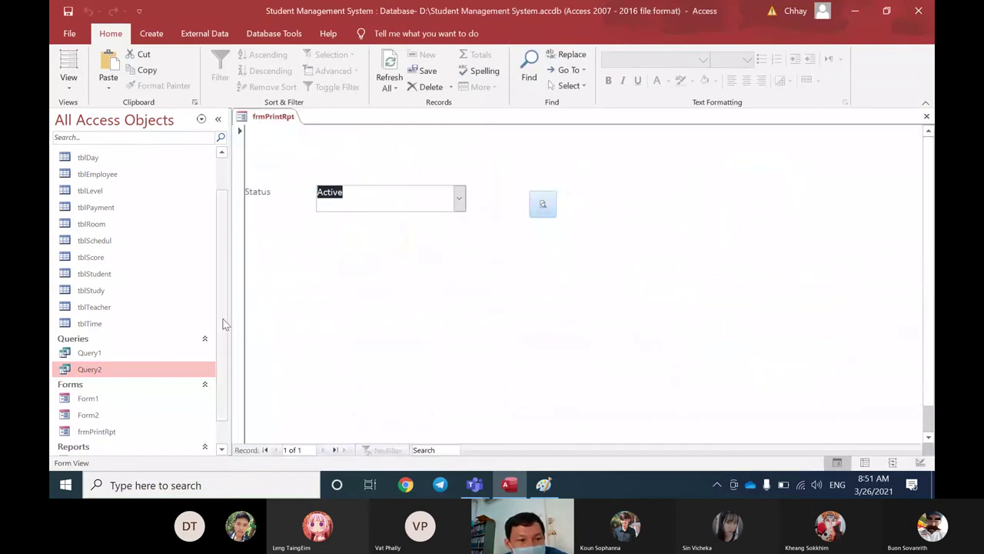
pyautogui.scroll(-1, 223, 323)
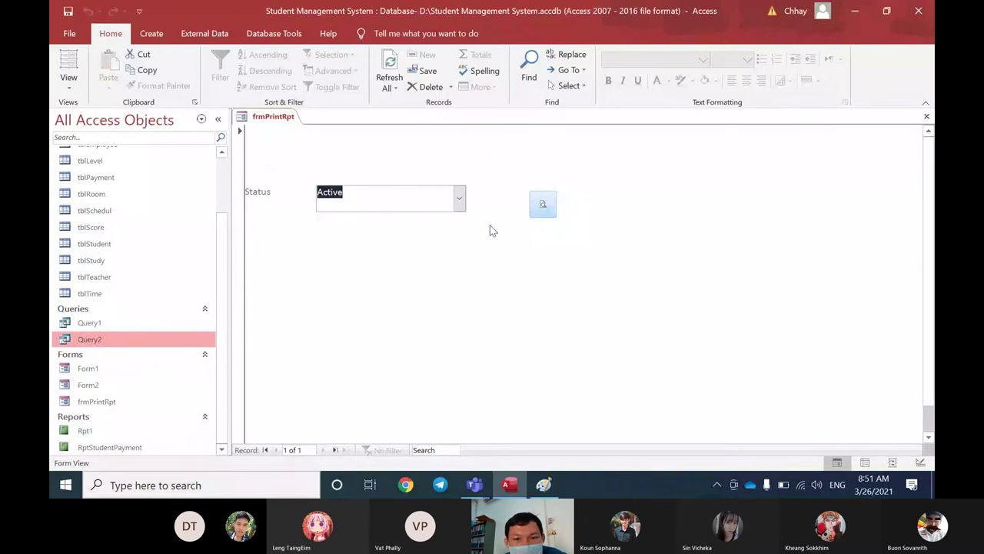
pyautogui.click(542, 205)
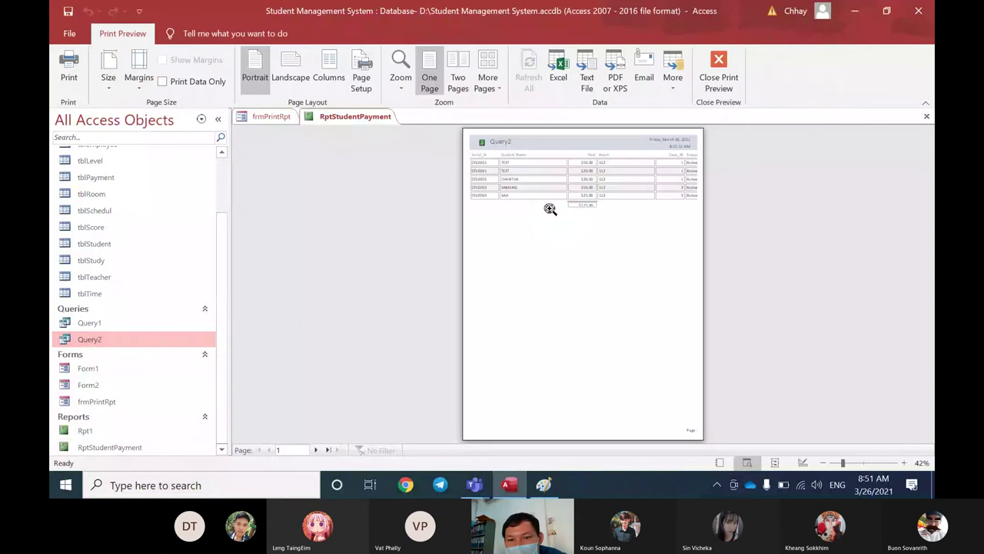
pyautogui.click(551, 209)
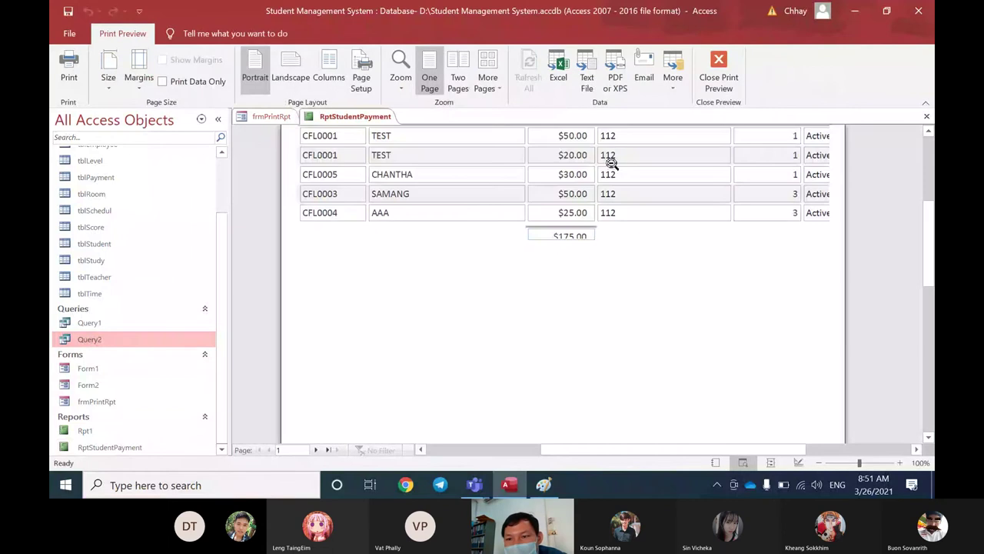
pyautogui.click(611, 163)
pyautogui.click(725, 154)
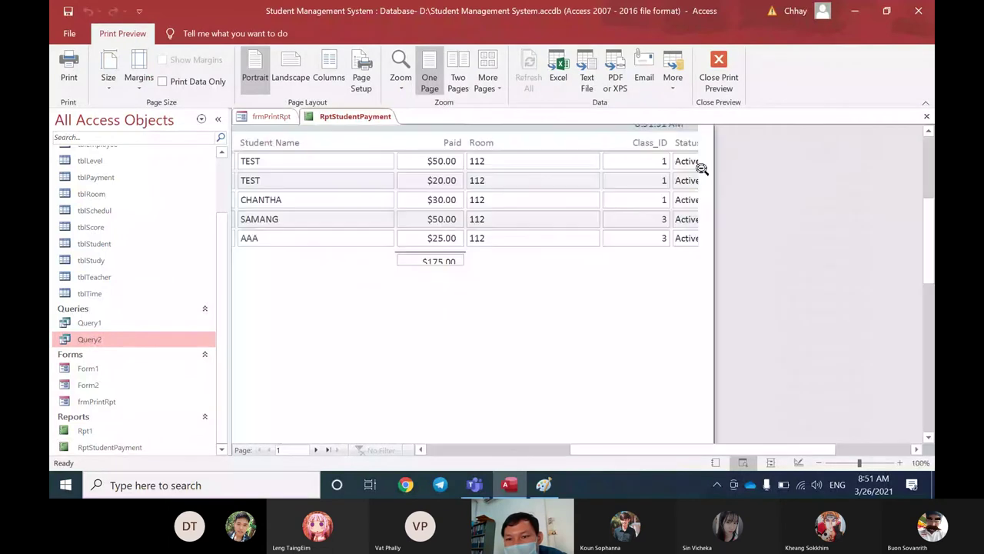
pyautogui.click(927, 116)
# Step: Preview the payment report for Quit status, showing three students totalling $120.00
pyautogui.click(459, 199)
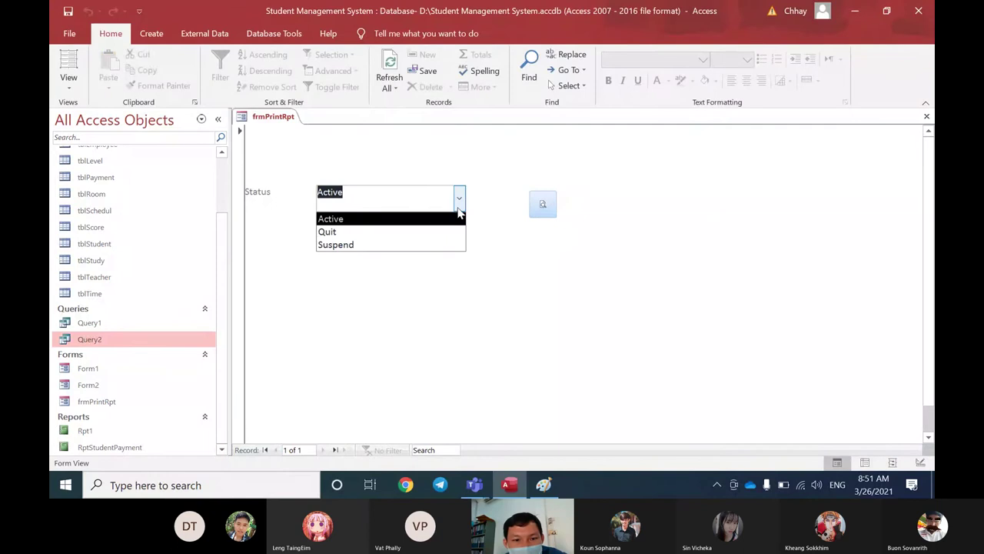
pyautogui.click(346, 231)
pyautogui.click(538, 208)
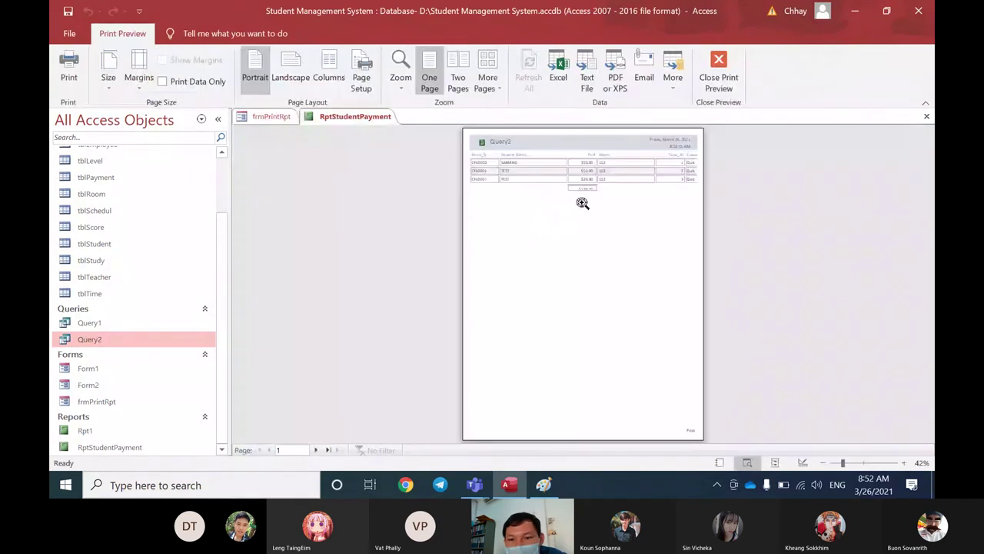
pyautogui.click(690, 164)
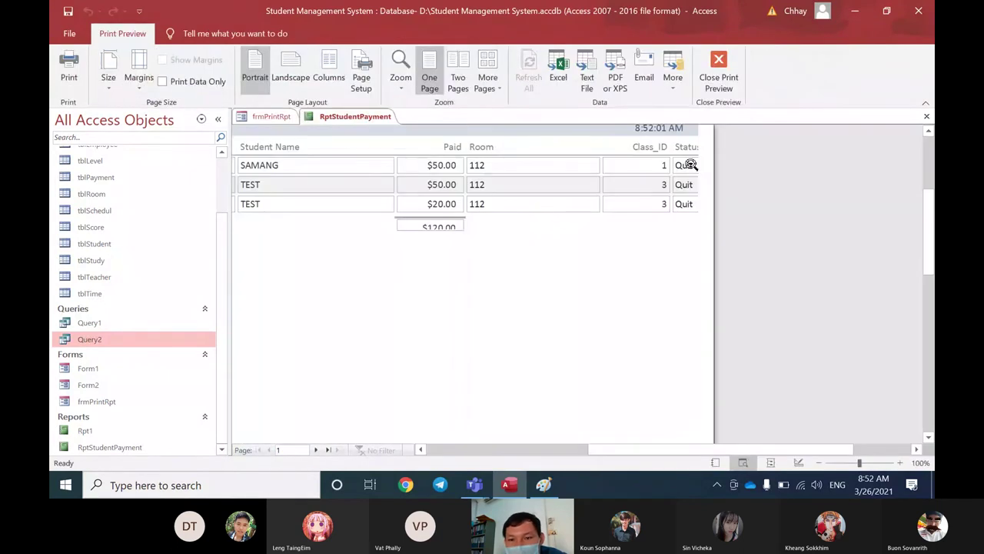
pyautogui.scroll(1, 509, 253)
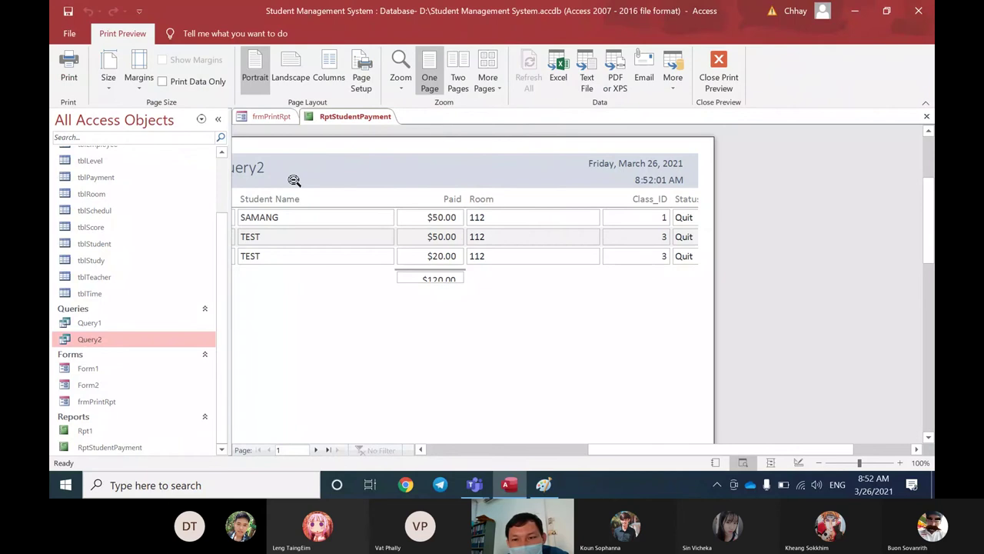
# Step: Close the report preview and frmPrintRpt's design, then reopen Query2 in Design View
pyautogui.click(926, 116)
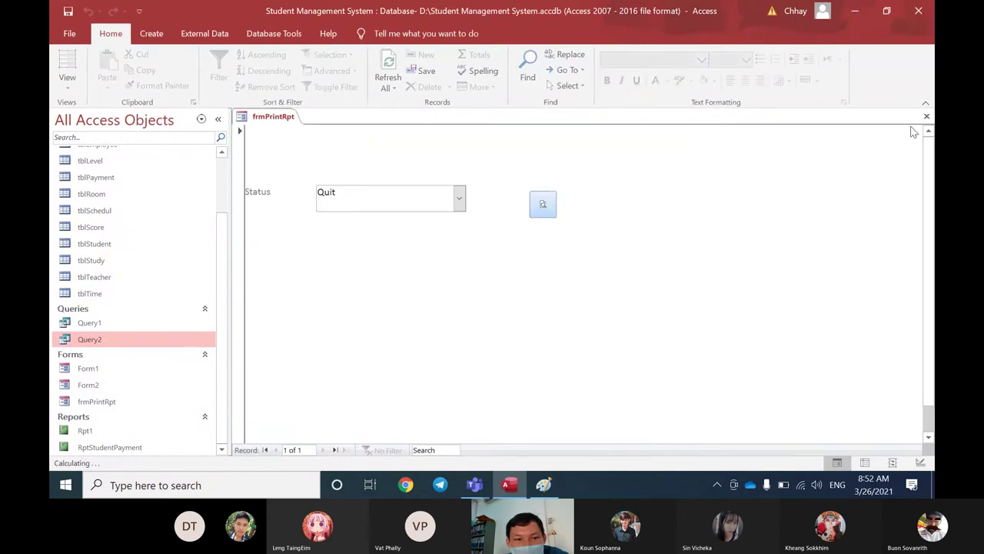
pyautogui.rightClick(286, 117)
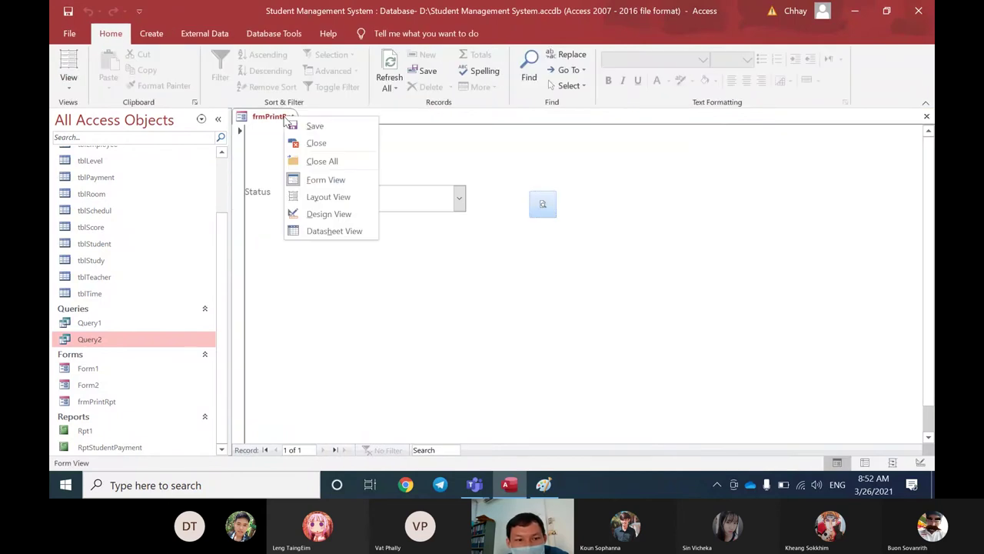
pyautogui.click(328, 214)
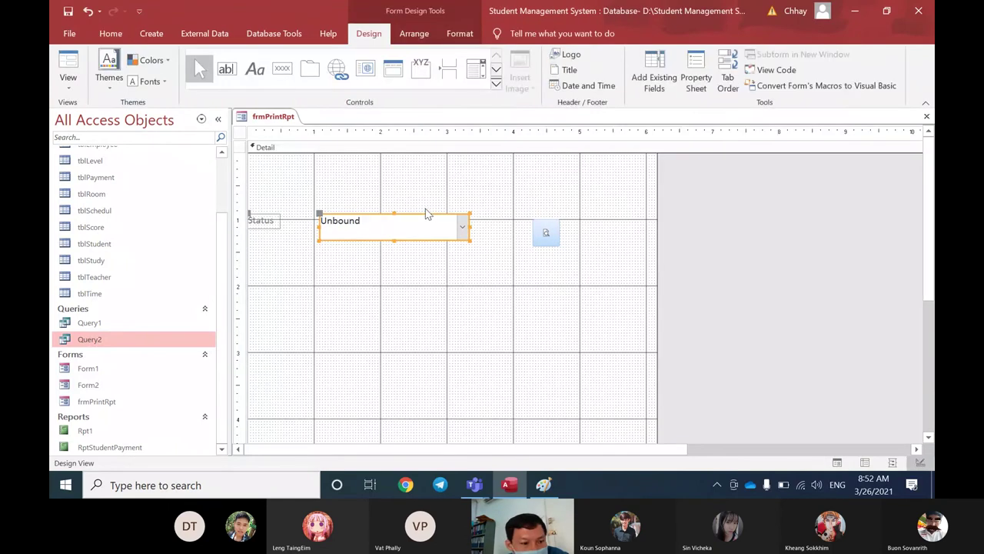
pyautogui.click(926, 116)
pyautogui.rightClick(163, 338)
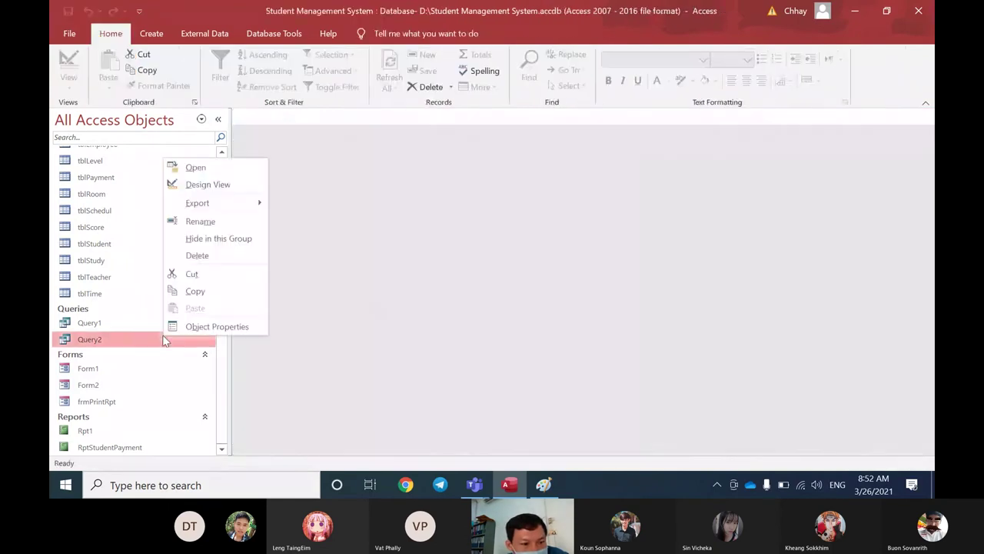
pyautogui.click(208, 185)
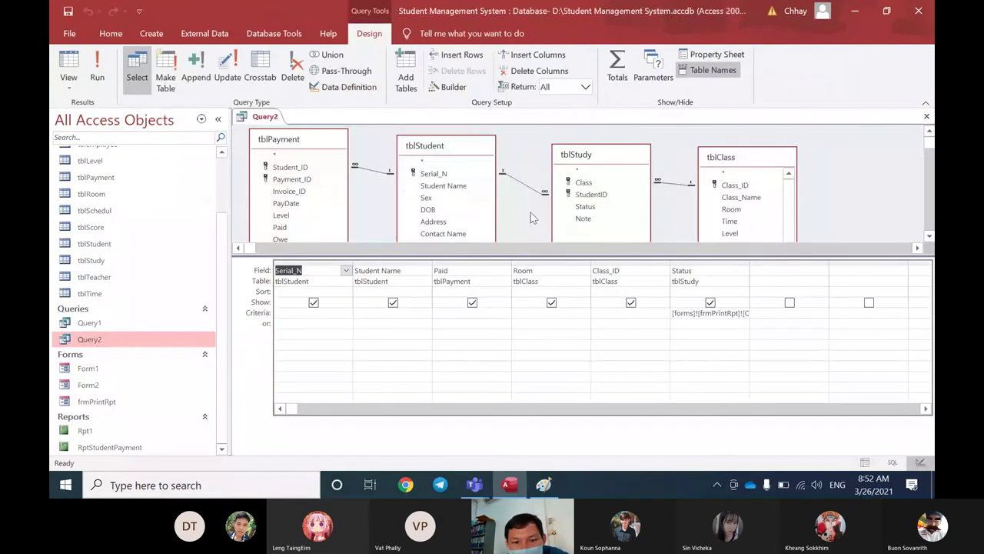
# Step: Enlarge the table pane and rearrange the tblClass, tblStudy and tblStudent field lists
pyautogui.moveTo(514, 255); pyautogui.dragTo(514, 304)
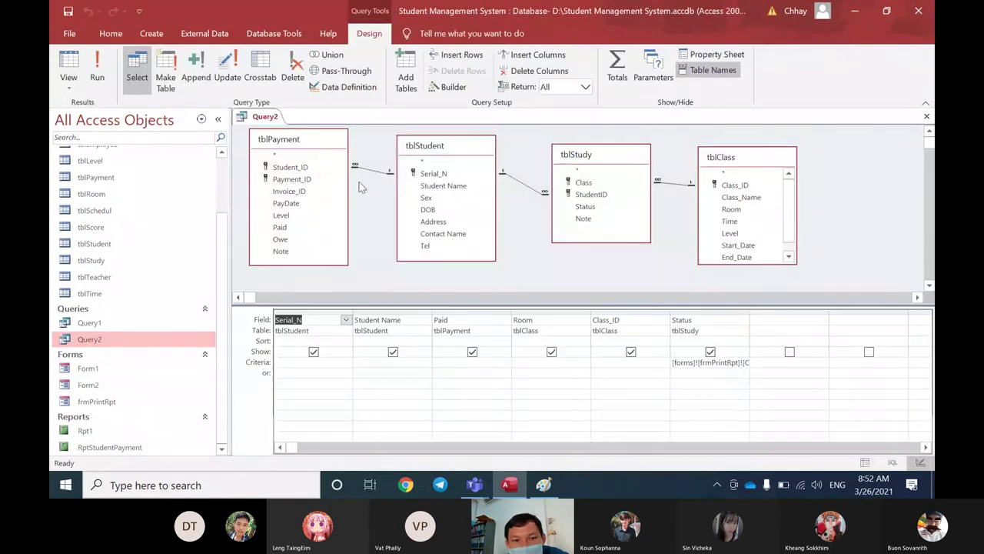
pyautogui.moveTo(564, 163); pyautogui.dragTo(543, 177)
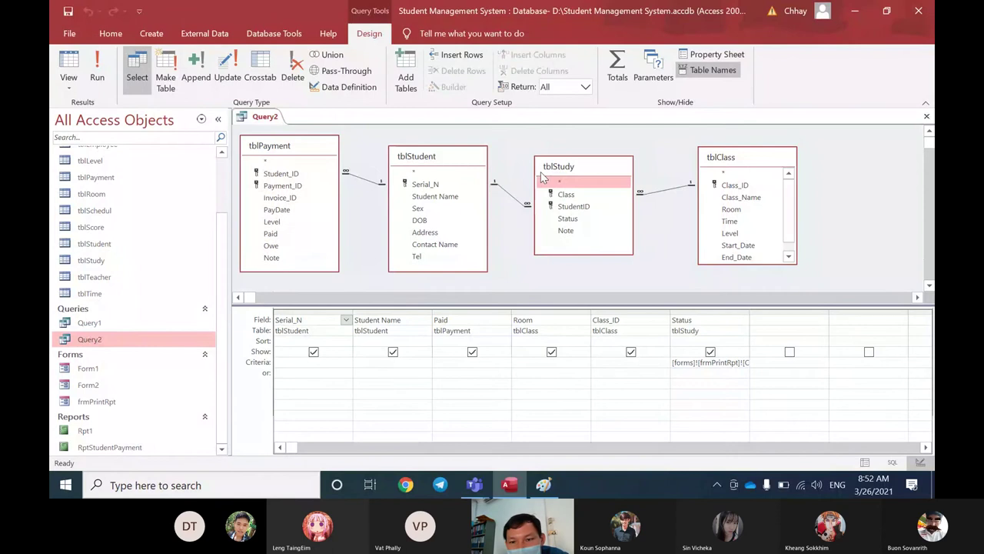
pyautogui.moveTo(721, 157)
pyautogui.mouseDown()
pyautogui.moveTo(684, 173)
pyautogui.moveTo(722, 159)
pyautogui.mouseUp()
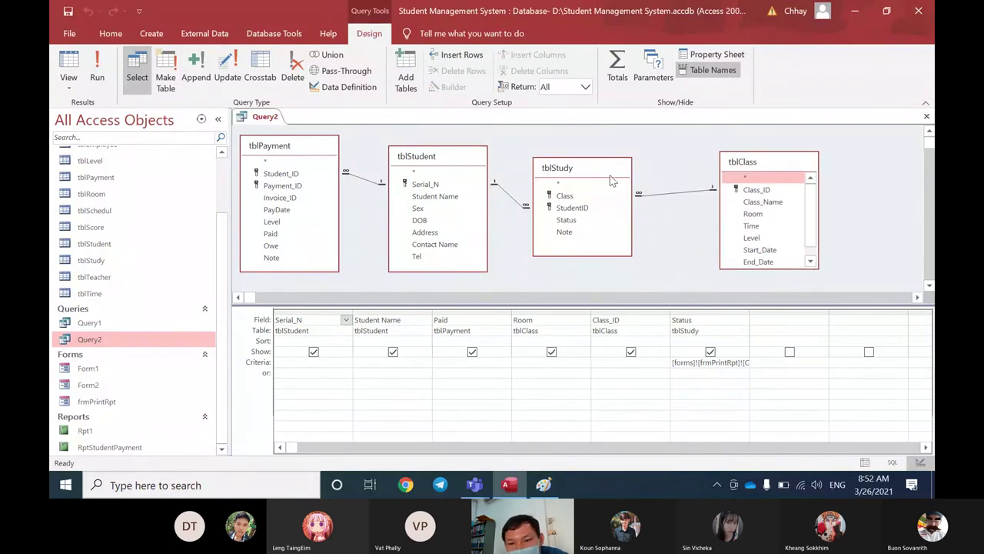
pyautogui.moveTo(611, 179)
pyautogui.mouseDown()
pyautogui.moveTo(656, 171)
pyautogui.moveTo(625, 167)
pyautogui.mouseUp()
pyautogui.click(448, 168)
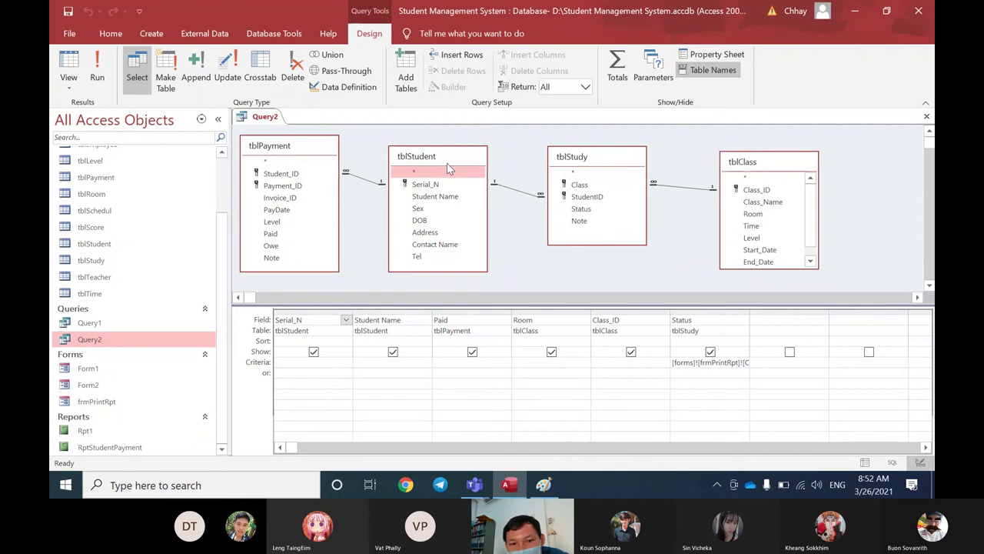
pyautogui.moveTo(448, 164); pyautogui.dragTo(461, 164)
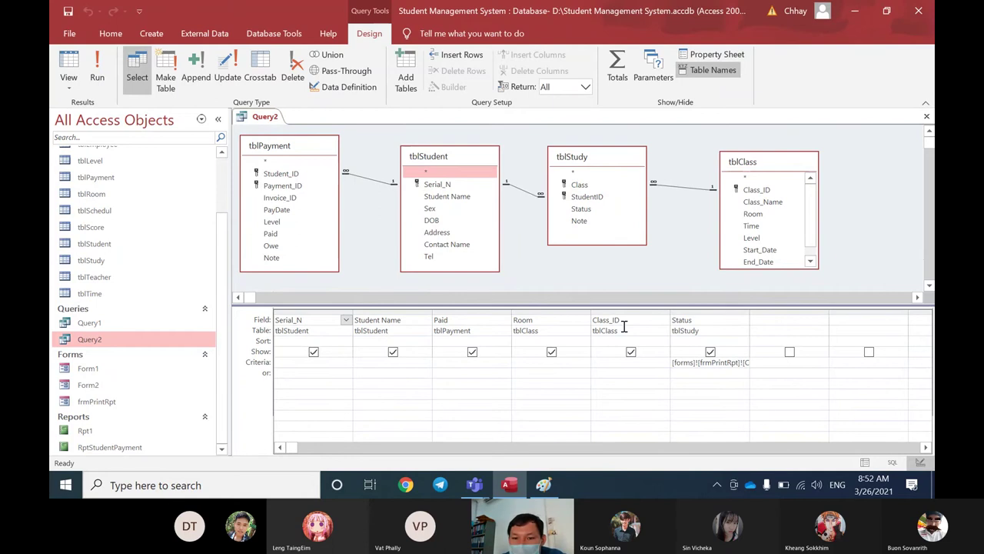
pyautogui.click(277, 366)
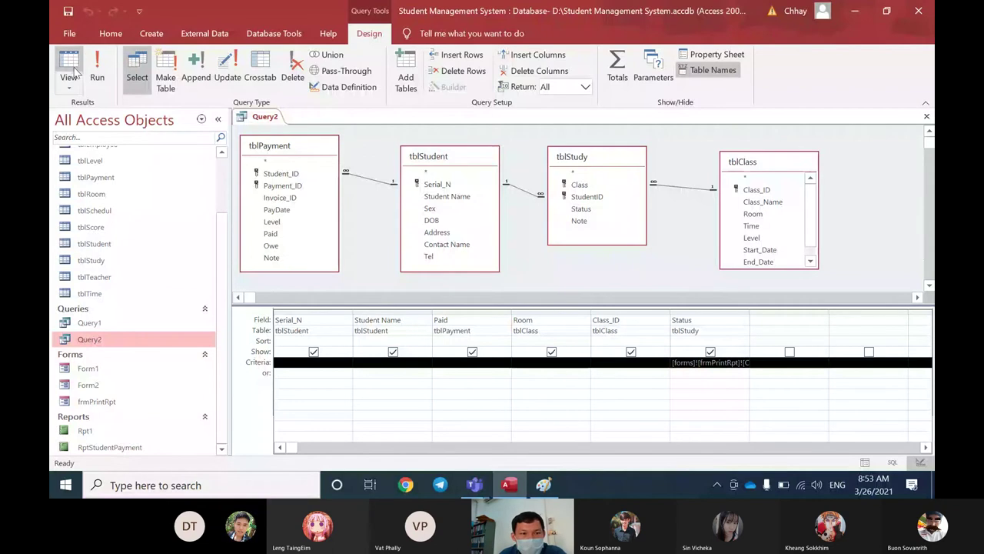
pyautogui.click(270, 33)
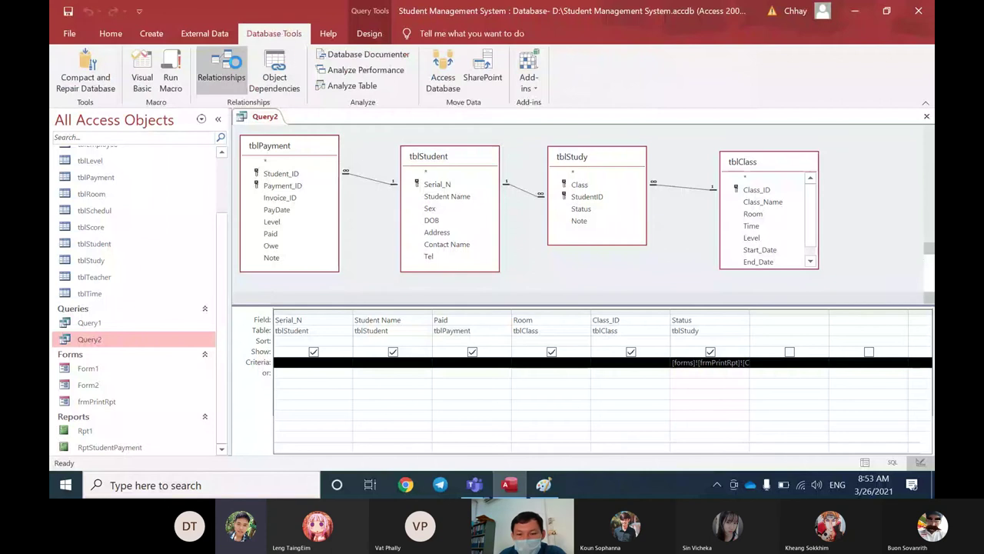
# Step: Open the Relationships diagram, nudge tblStudent up-left, and bring up the Run box
pyautogui.click(221, 68)
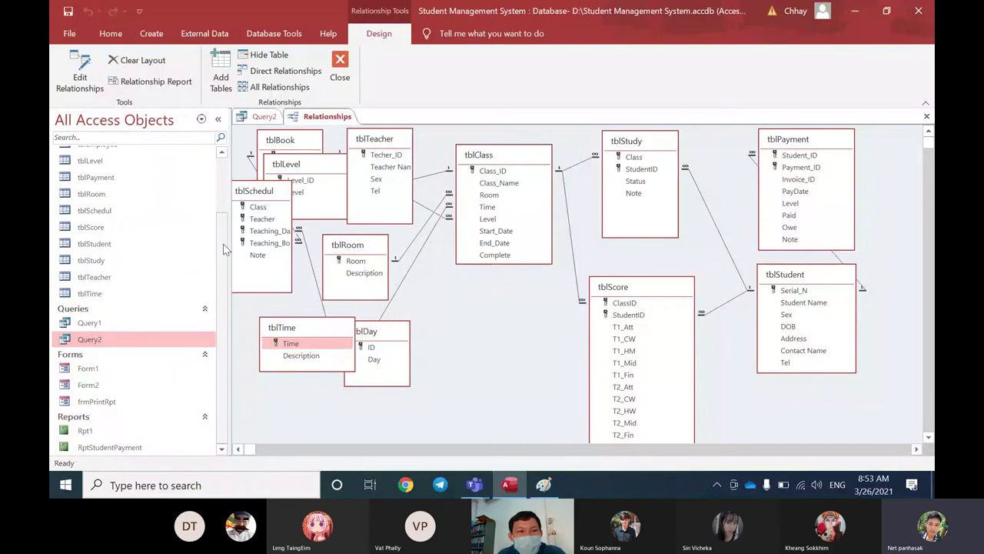
pyautogui.scroll(3, 223, 250)
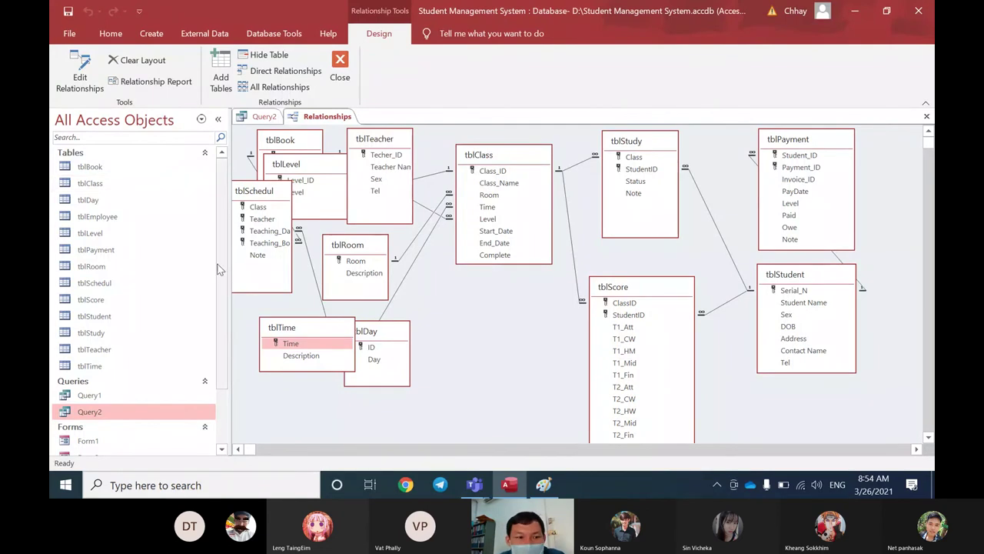
pyautogui.scroll(-1, 220, 269)
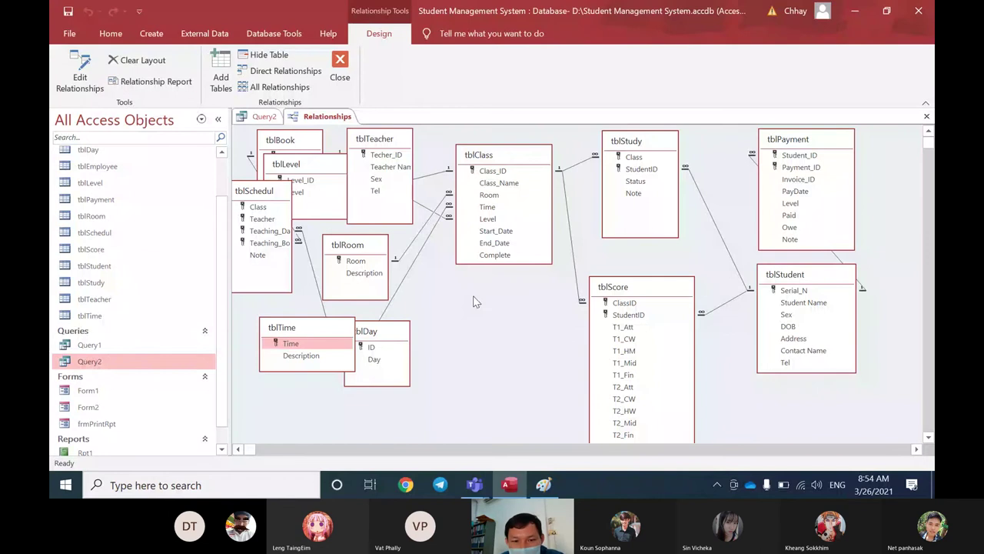
pyautogui.click(507, 449)
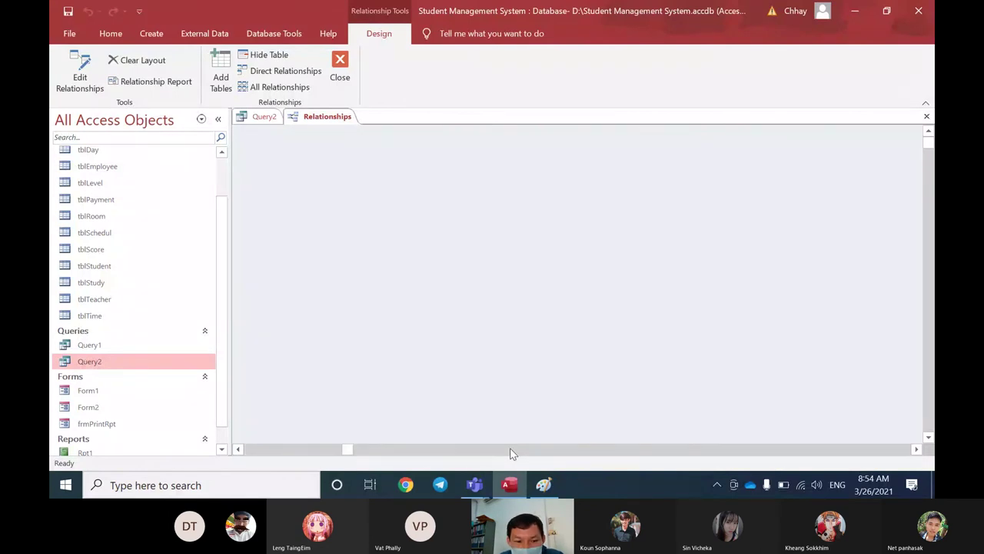
pyautogui.click(254, 449)
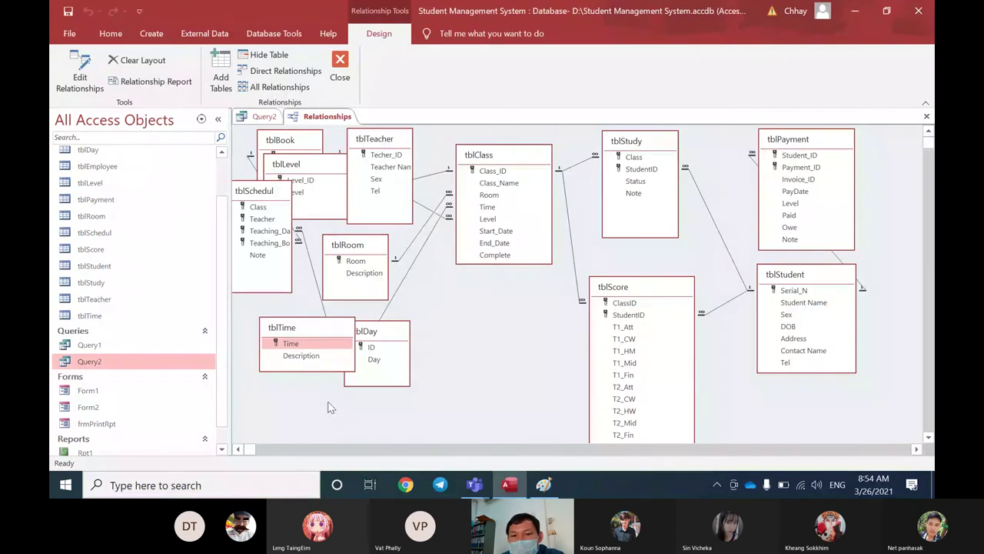
pyautogui.moveTo(811, 277); pyautogui.dragTo(794, 269)
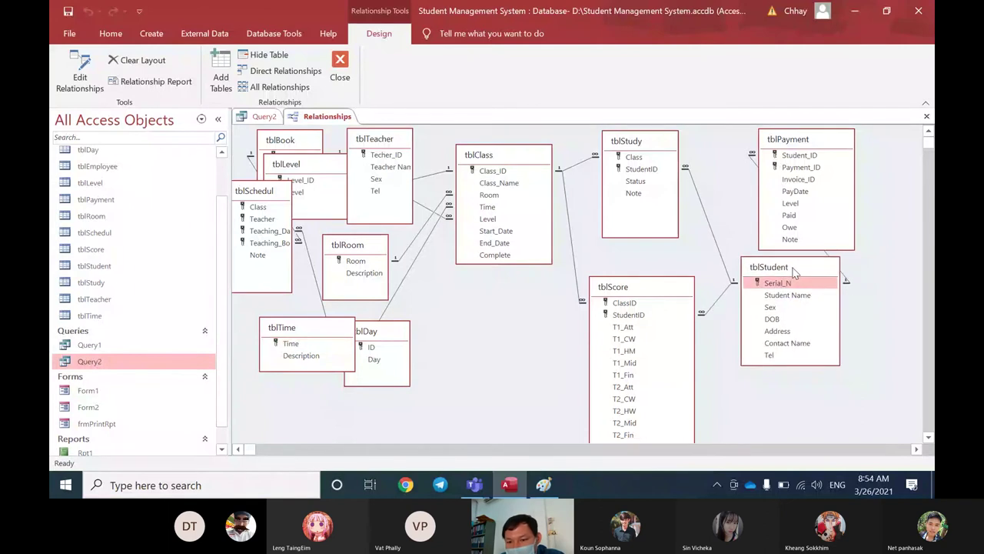
pyautogui.click(786, 286)
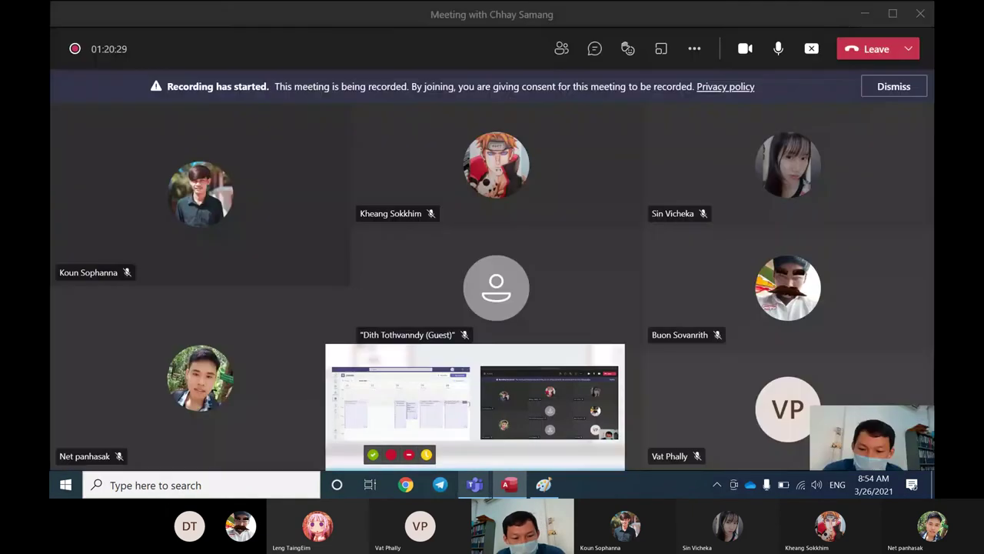
pyautogui.press('super+r')
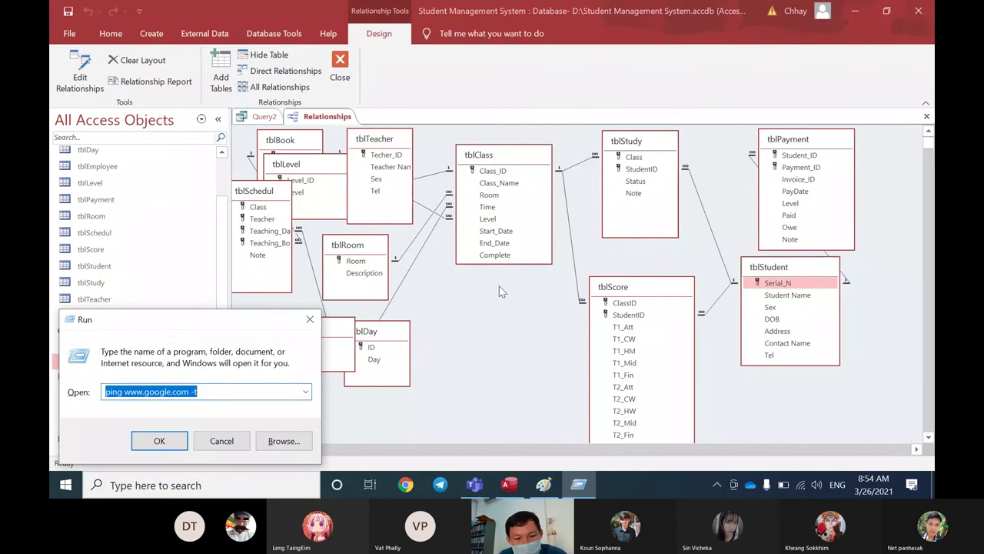
# Step: Launch Notepad and type StudentID as the first field name
pyautogui.write('notepad')
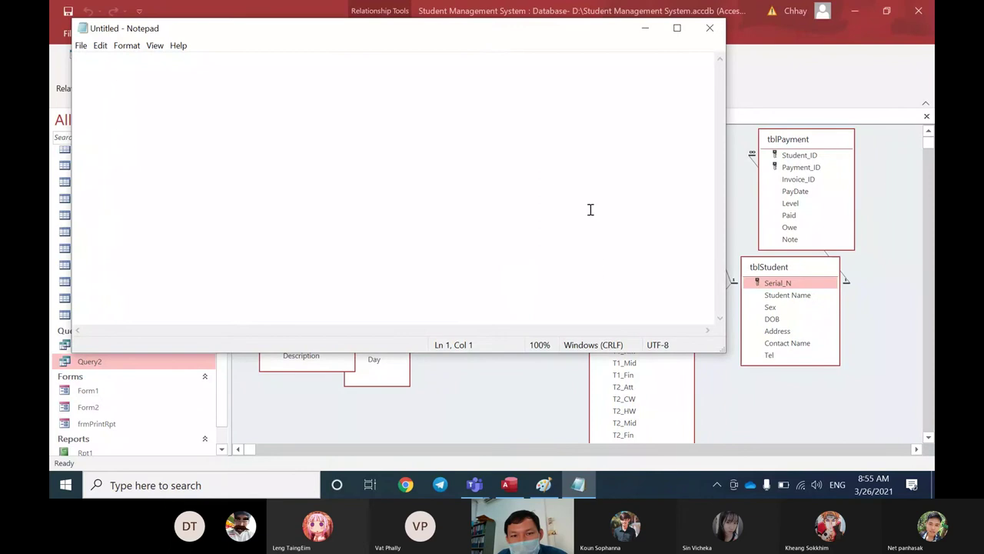
pyautogui.moveTo(530, 33); pyautogui.dragTo(801, 378)
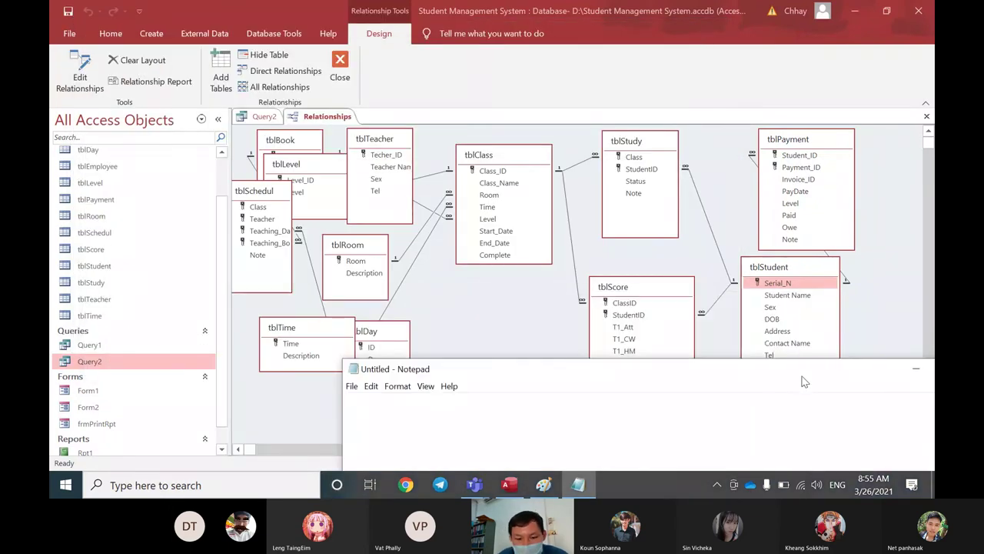
pyautogui.write('S')
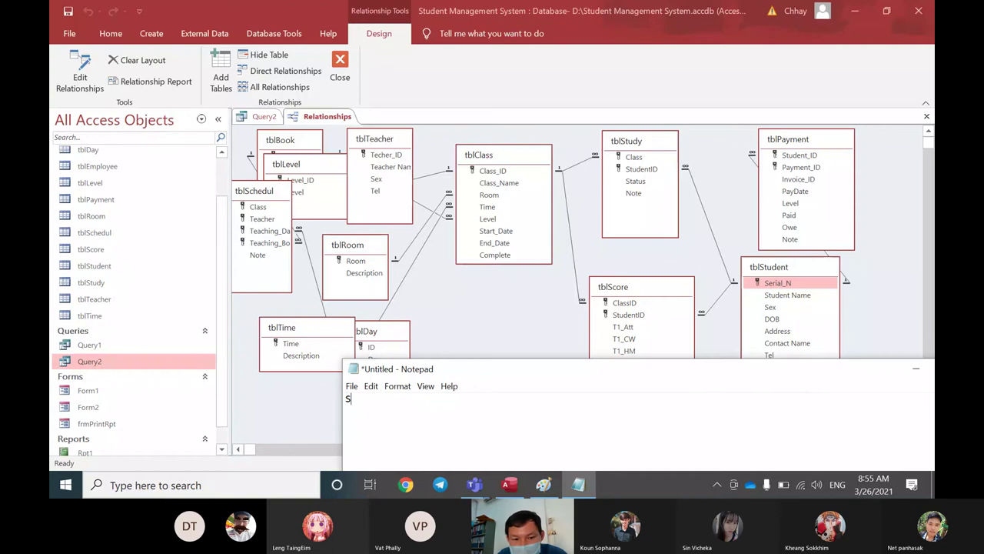
pyautogui.write('tudent')
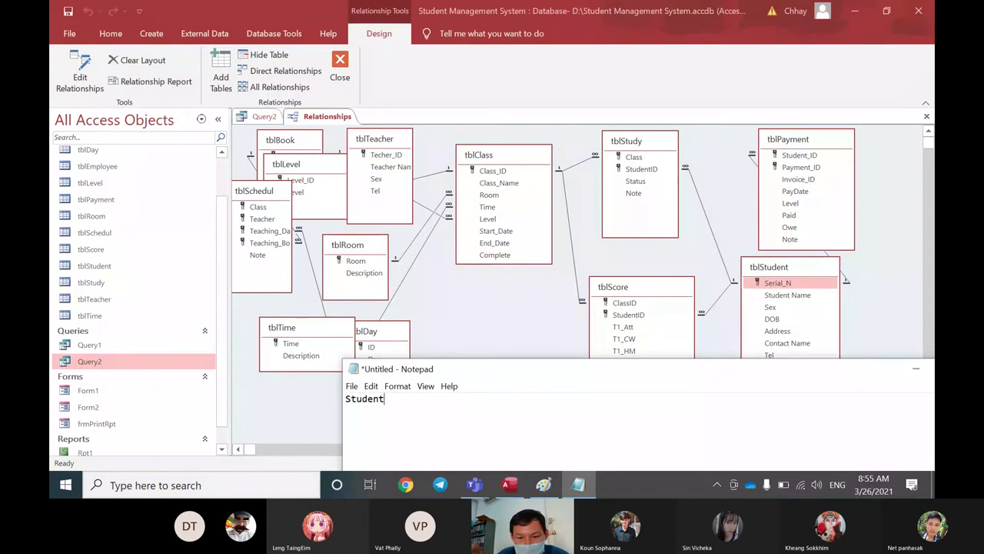
pyautogui.write('ID')
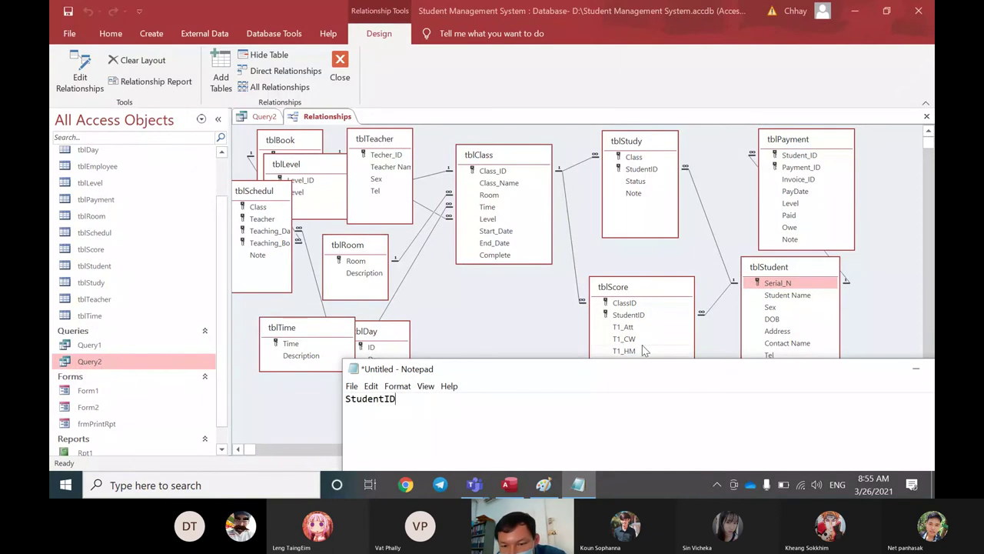
# Step: Compare tblScore's StudentID with tblStudent's Serial_N key in the diagram, then return to Notepad
pyautogui.click(634, 316)
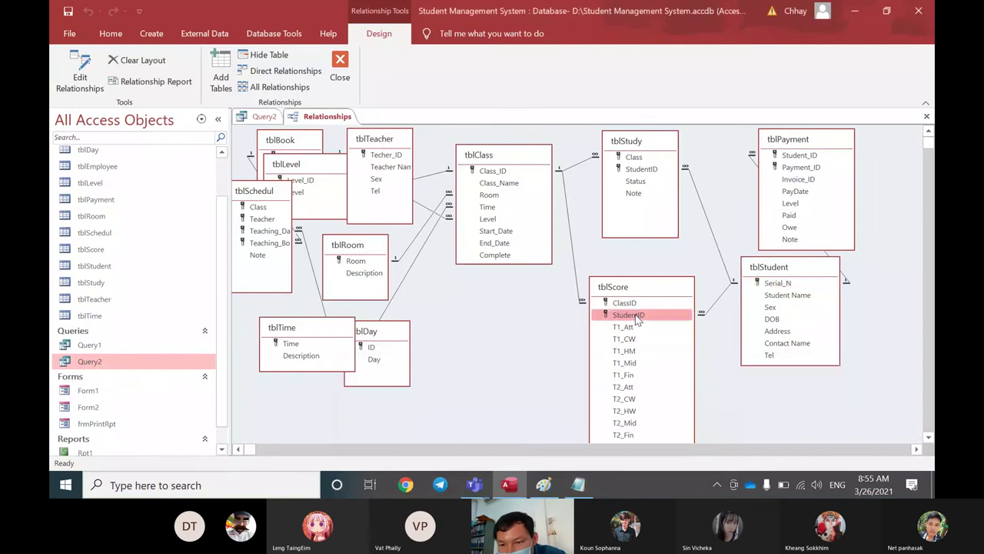
pyautogui.click(775, 283)
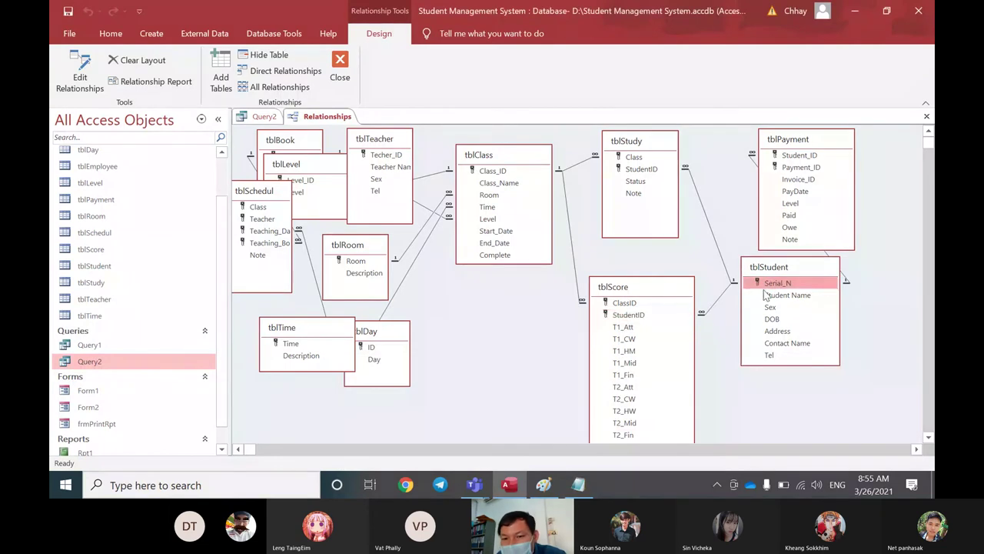
pyautogui.click(658, 318)
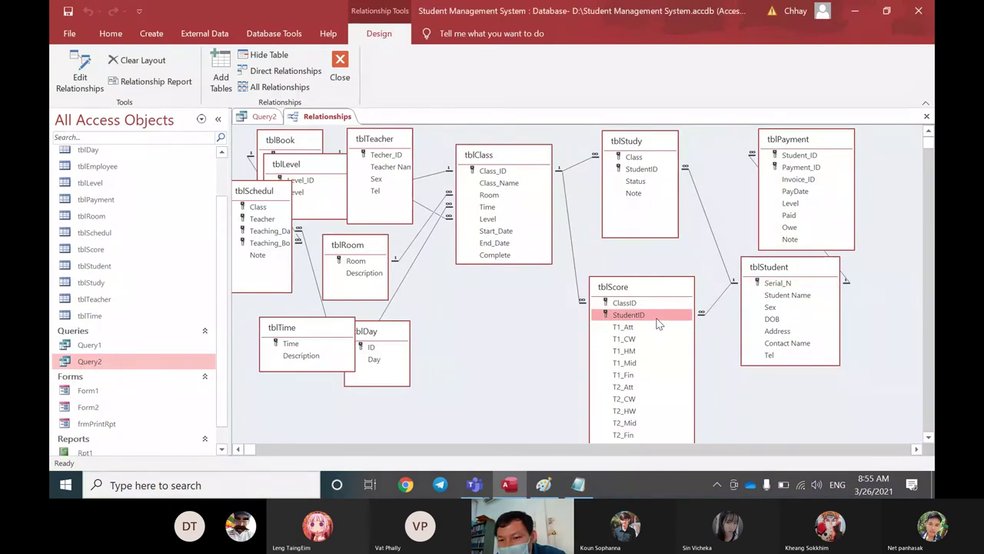
pyautogui.click(778, 284)
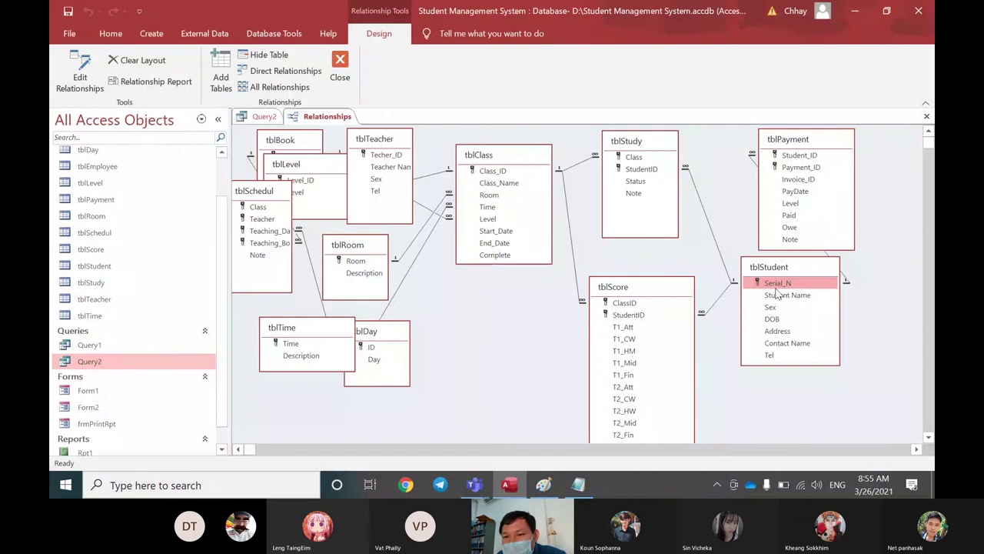
pyautogui.click(578, 484)
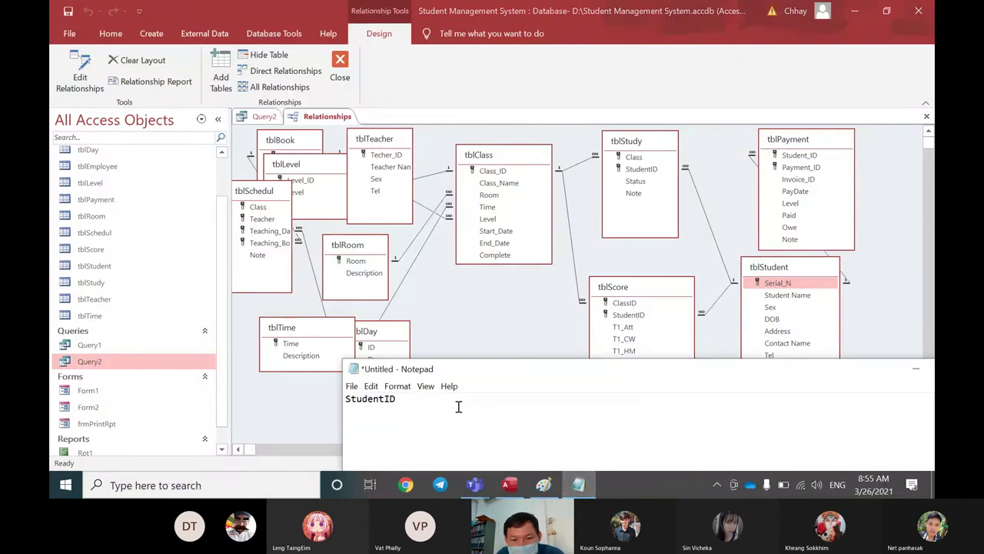
# Step: Append Student Name, Sex, DOB, Tel, ClassID, Room, Level, Start_Date, End_Date, comma-separated, after StudentID
pyautogui.write(',')
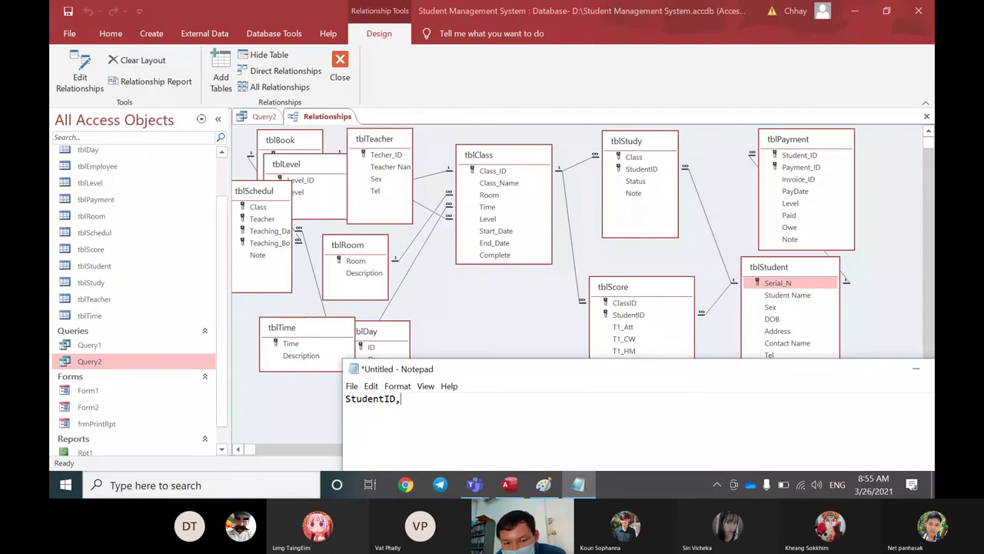
pyautogui.write(' Student Name')
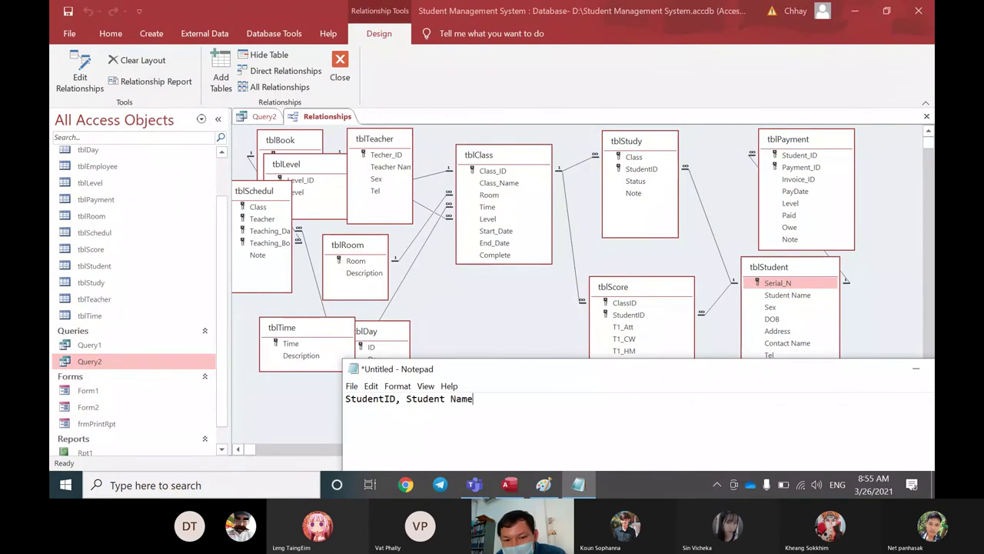
pyautogui.write(', Sex, D')
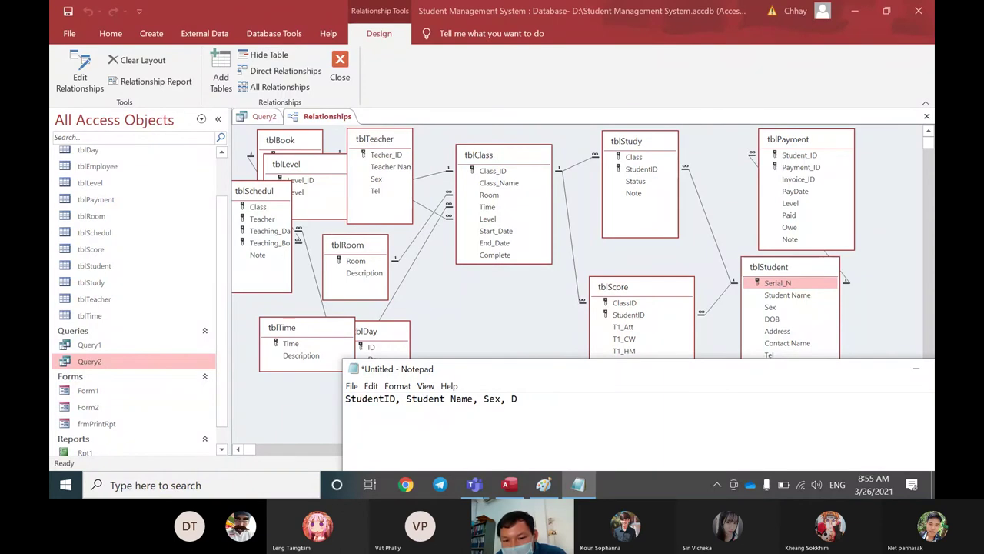
pyautogui.write('OB')
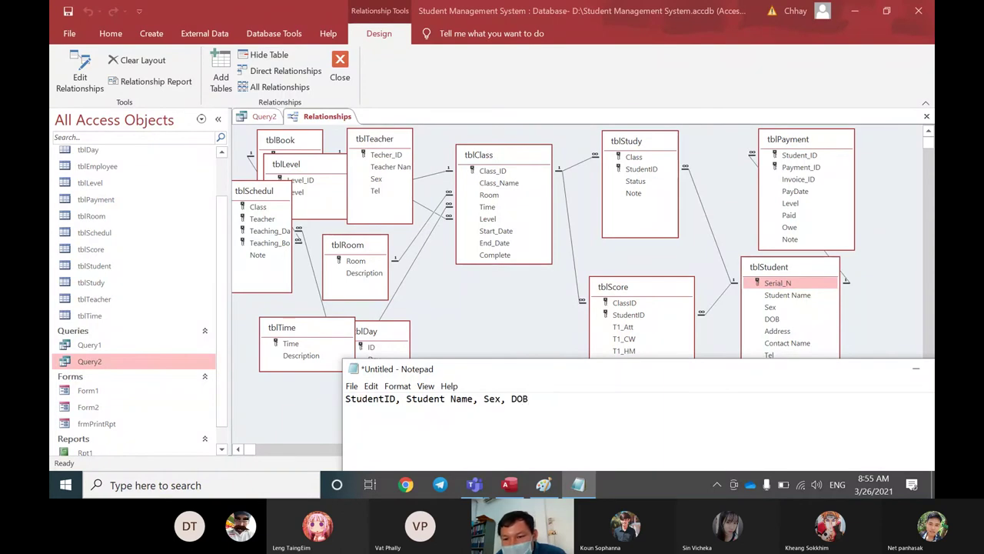
pyautogui.write(', Tel,')
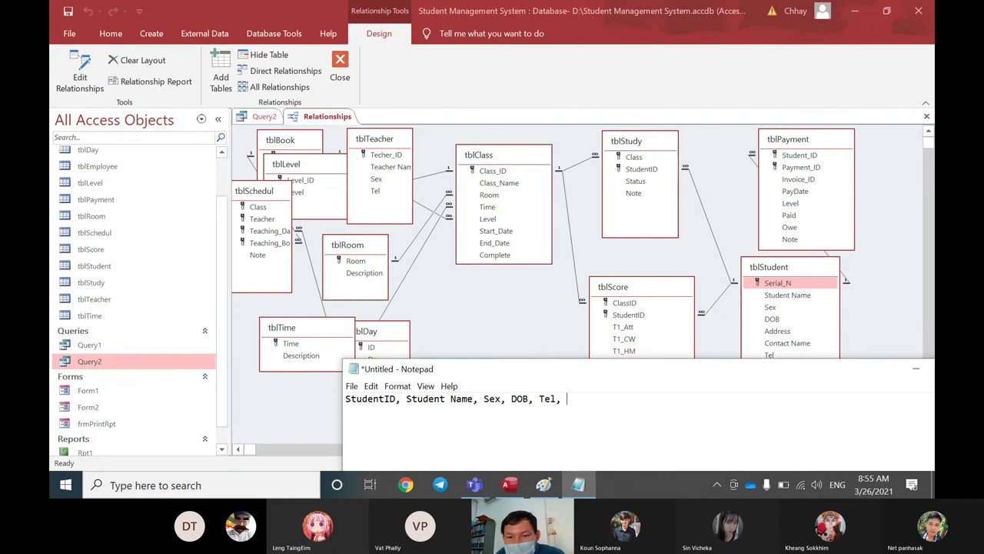
pyautogui.write('Cal')
pyautogui.press('BackSpace')
pyautogui.press('BackSpace')
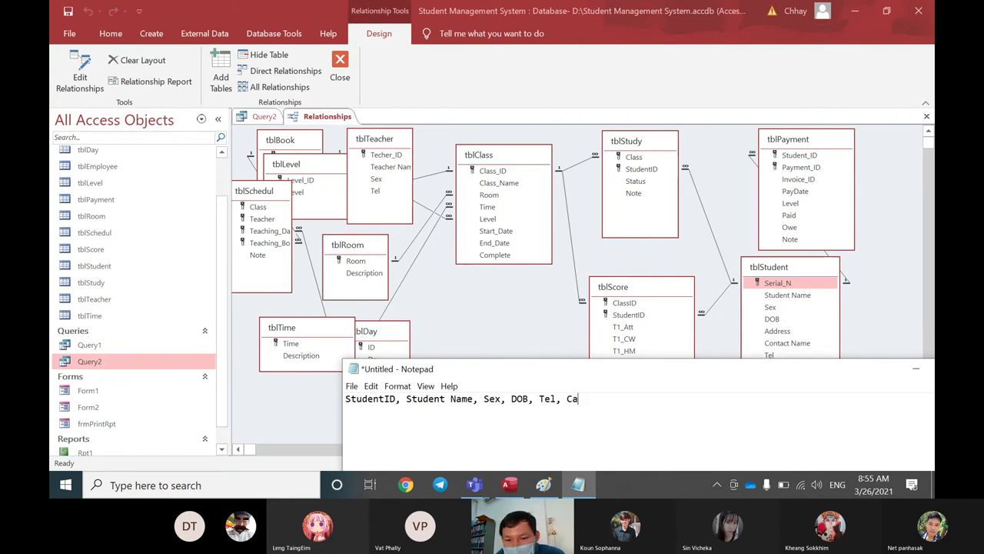
pyautogui.write('lassID')
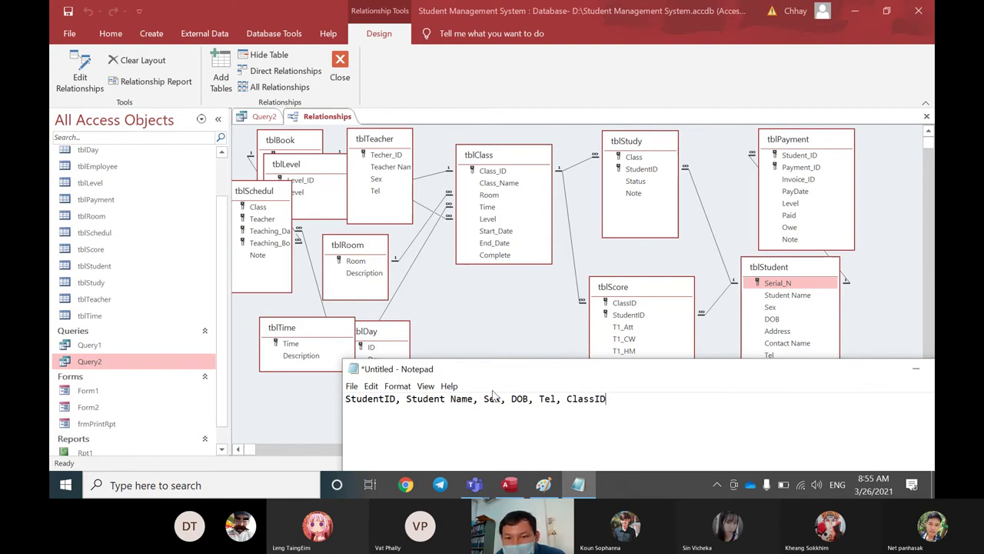
pyautogui.write(', ')
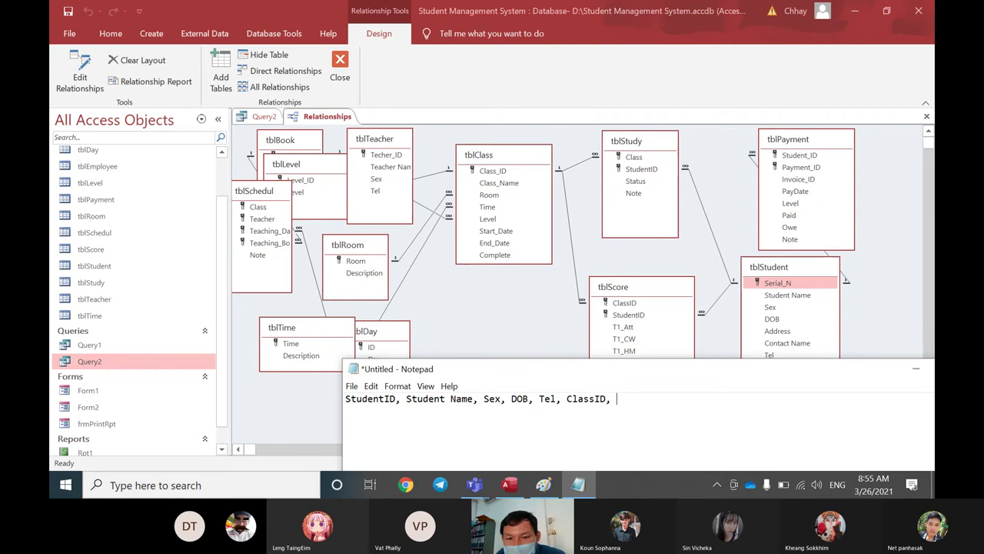
pyautogui.write('Ro')
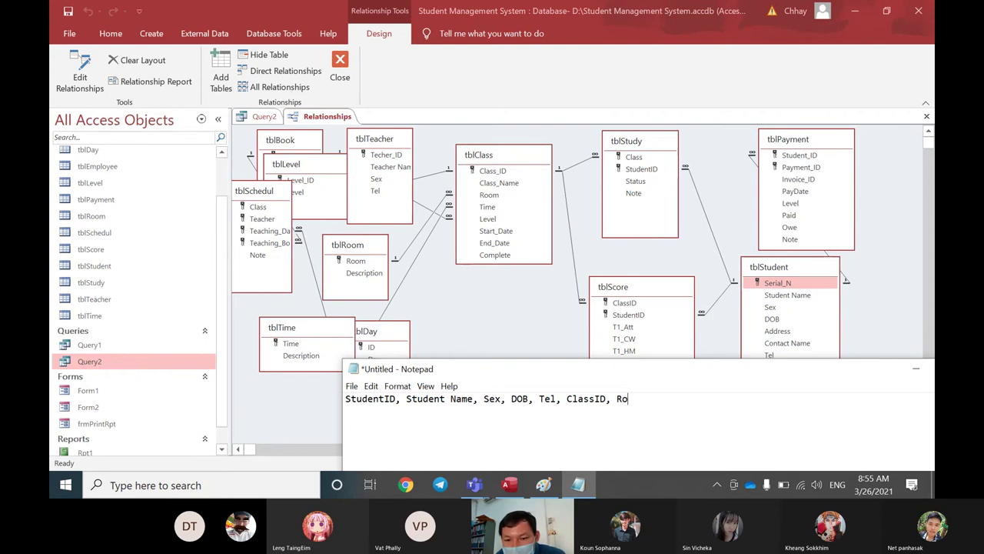
pyautogui.write('om,')
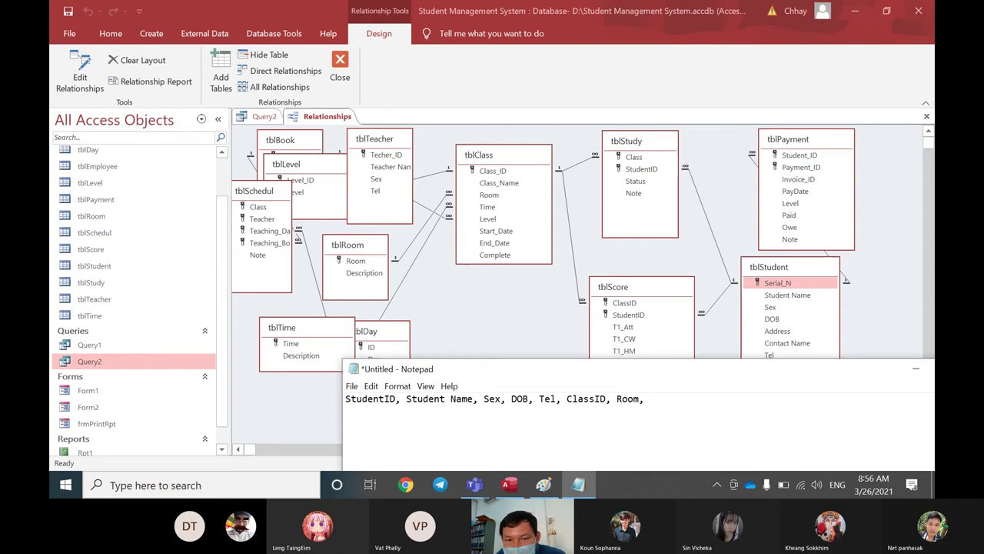
pyautogui.write(' Level')
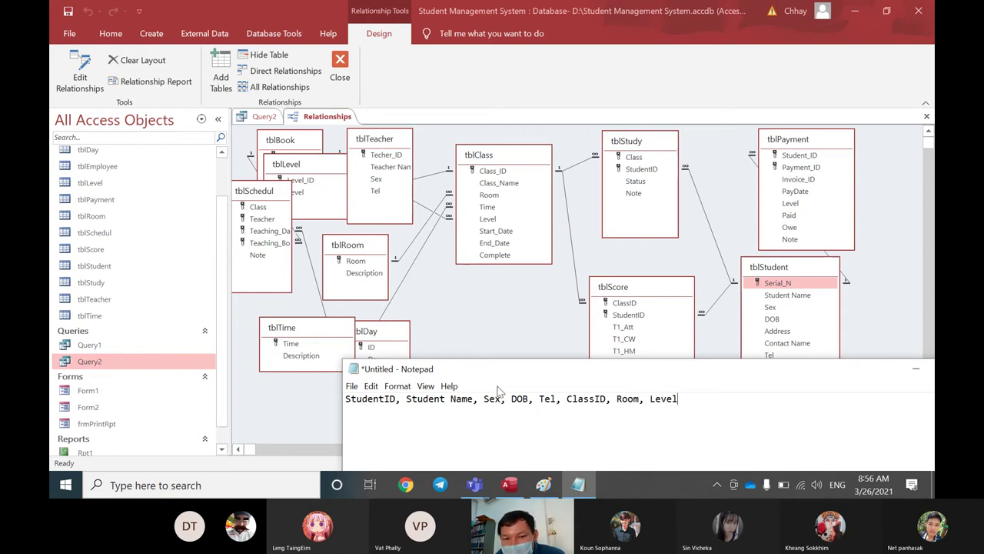
pyautogui.write(', St')
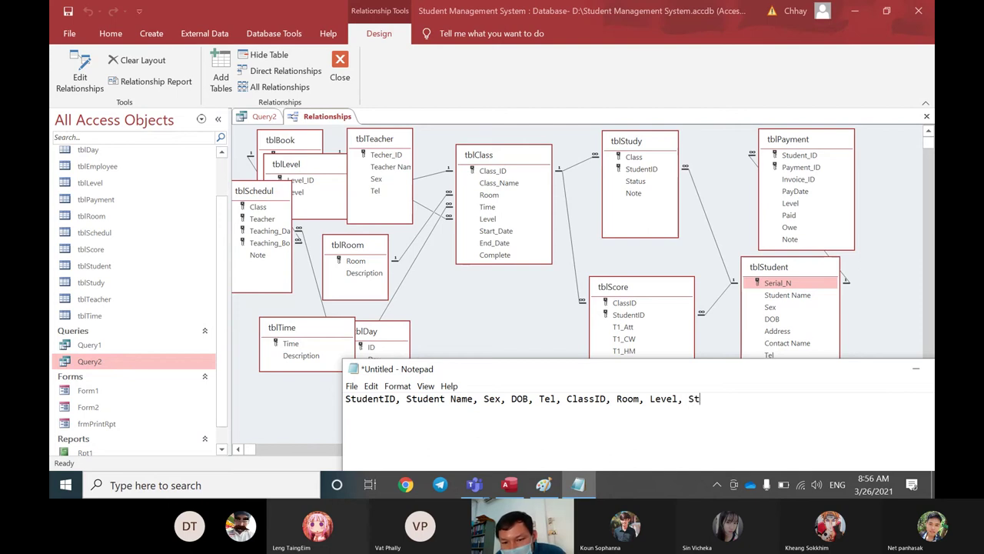
pyautogui.write('art_D')
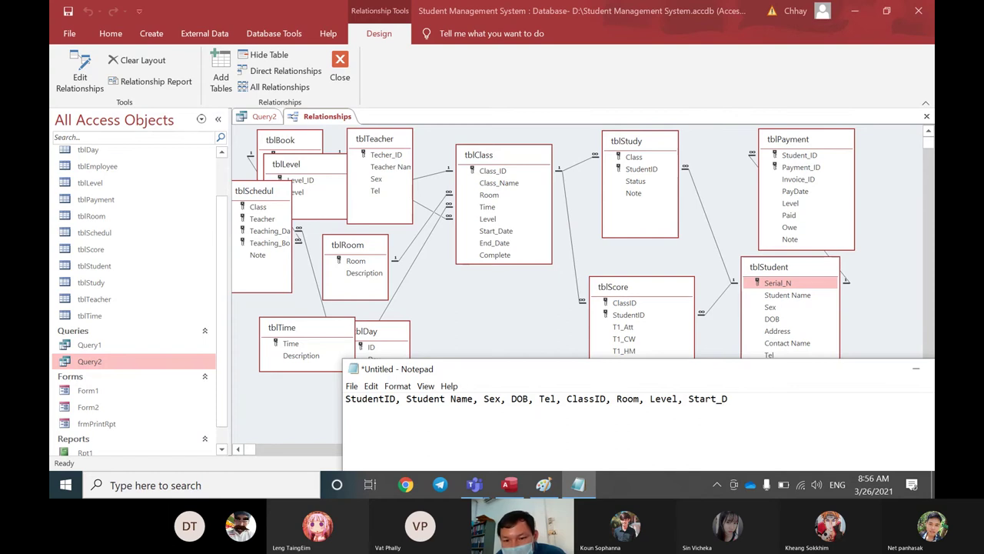
pyautogui.write('ate, End')
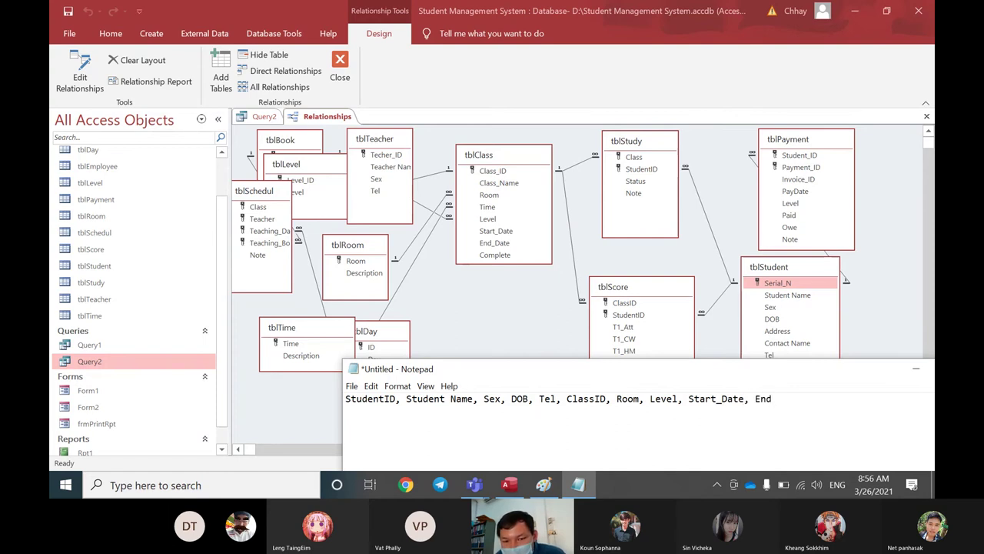
pyautogui.write('_d')
pyautogui.press('BackSpace')
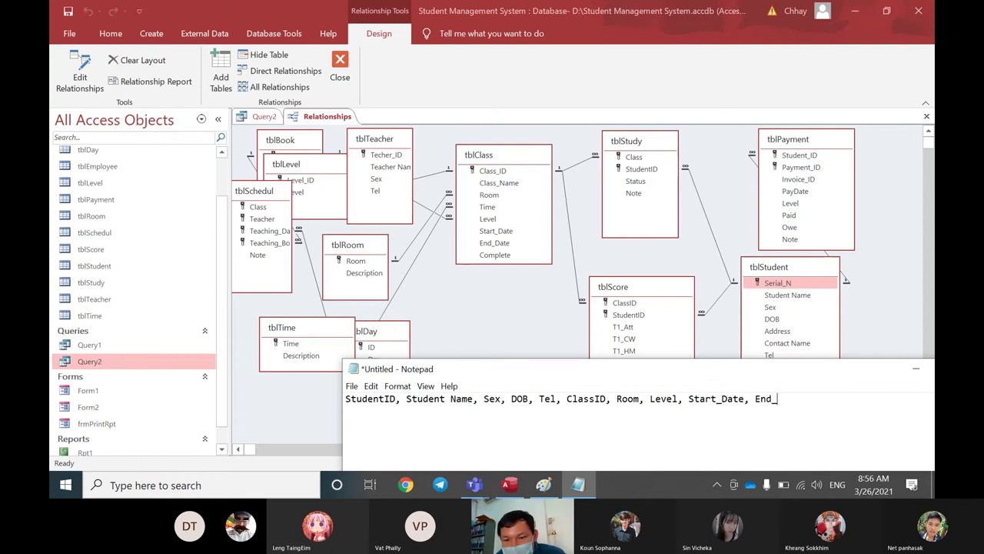
pyautogui.write('Date,')
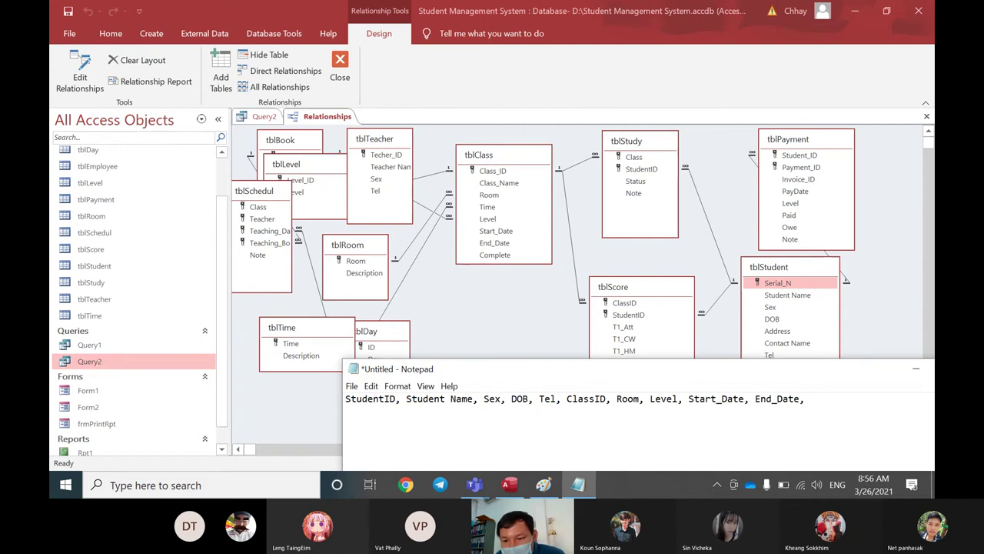
pyautogui.press('BackSpace')
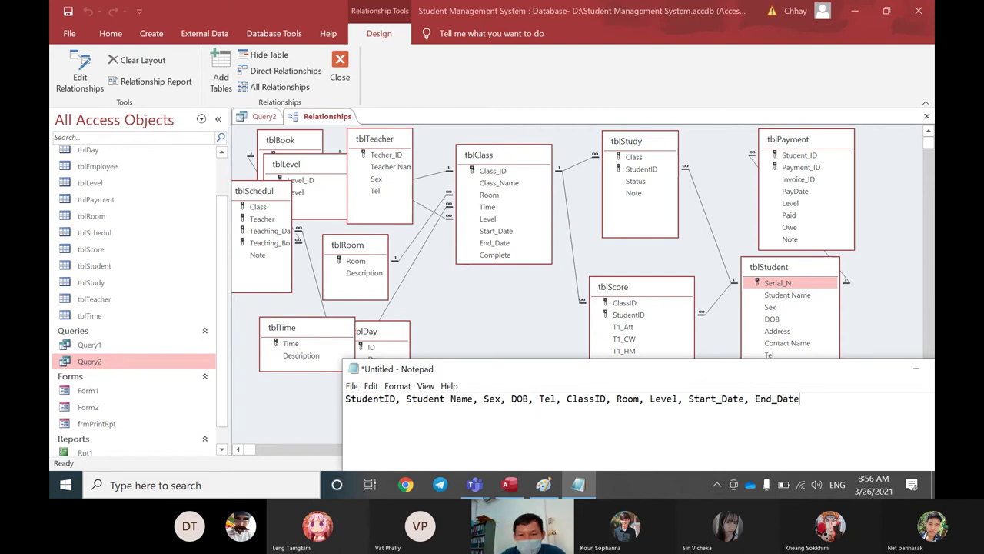
# Step: Enlarge the Notepad window and append '(Criteria: Not Yet Complete)' after End_Date
pyautogui.moveTo(343, 362); pyautogui.dragTo(325, 292)
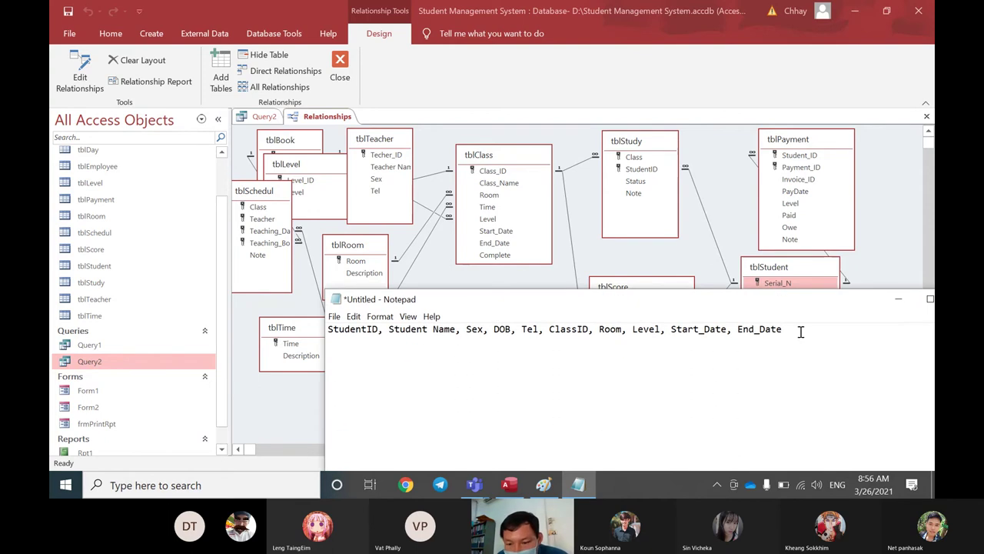
pyautogui.write('(')
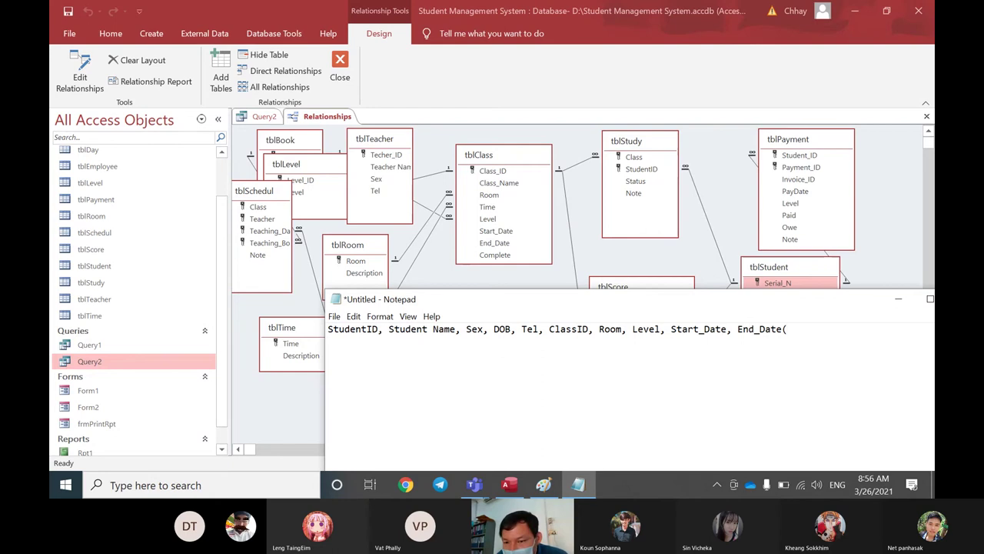
pyautogui.write('Cri')
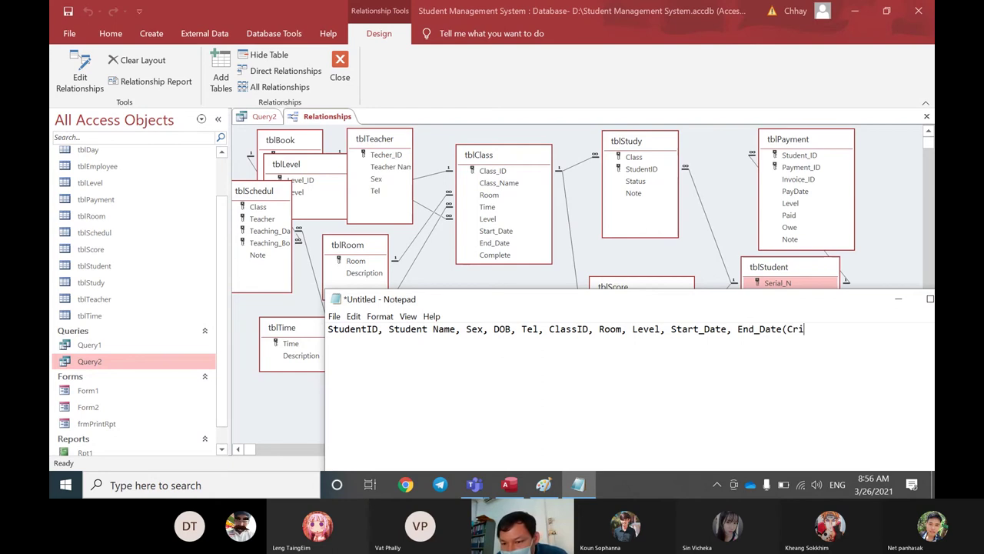
pyautogui.write('teria:')
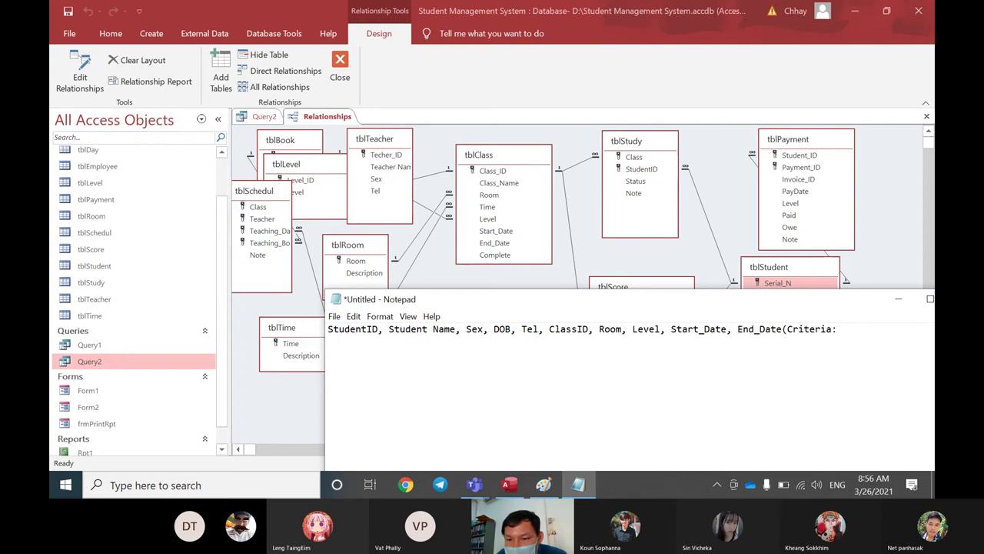
pyautogui.write(' Not')
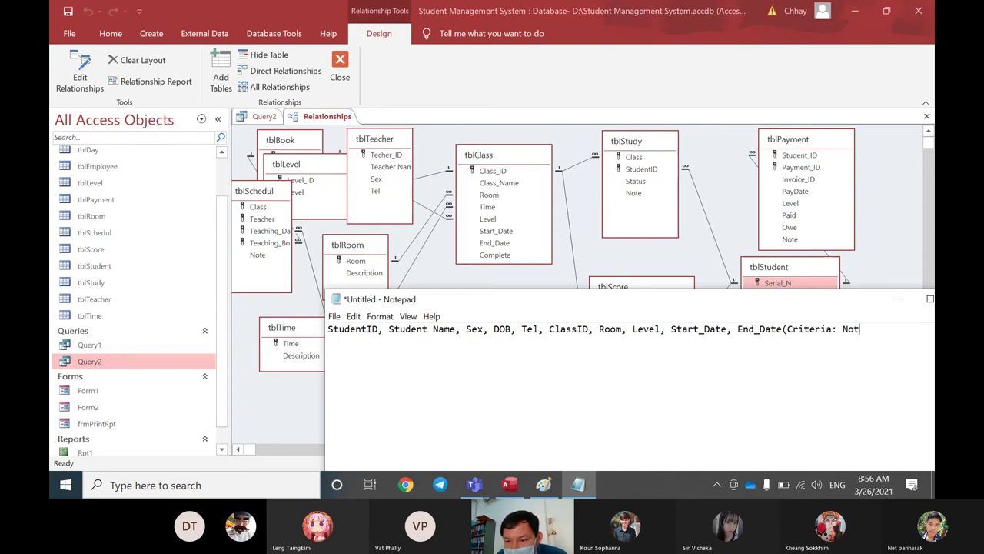
pyautogui.write(' Yet')
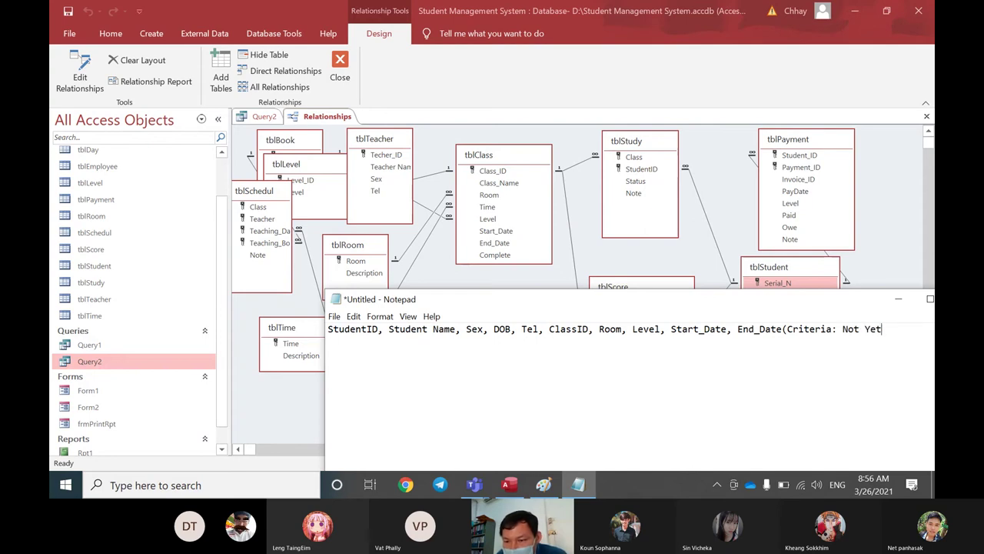
pyautogui.write(' Comp')
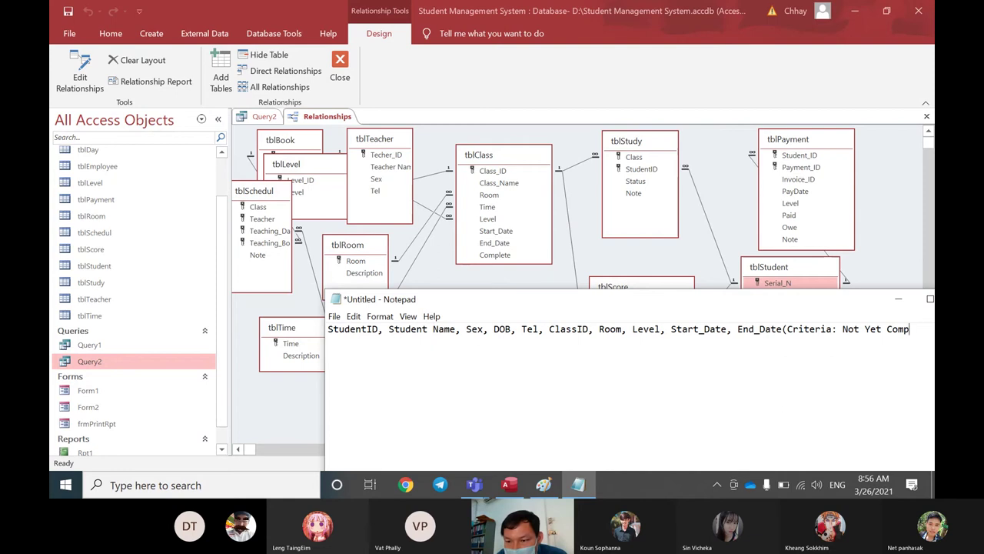
pyautogui.write('lete')
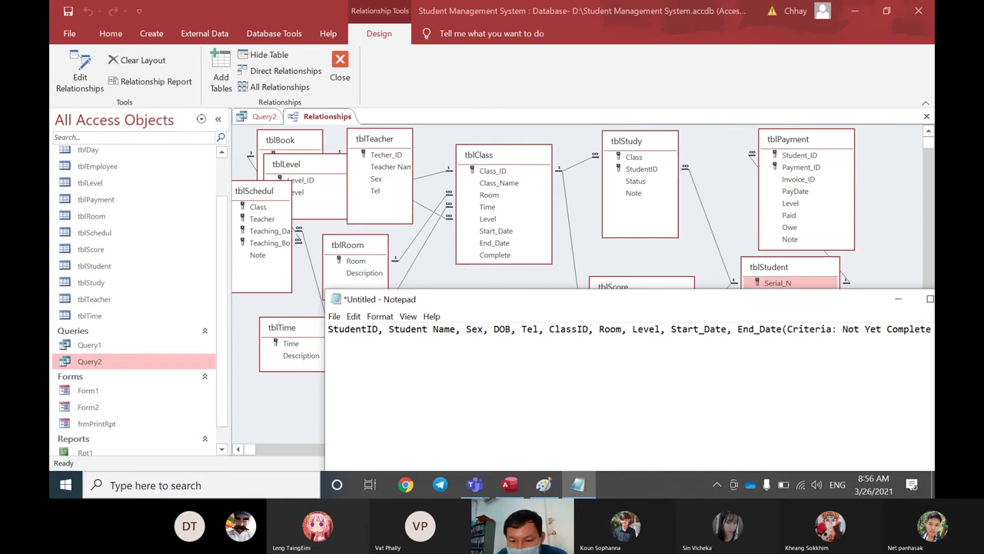
pyautogui.write(')')
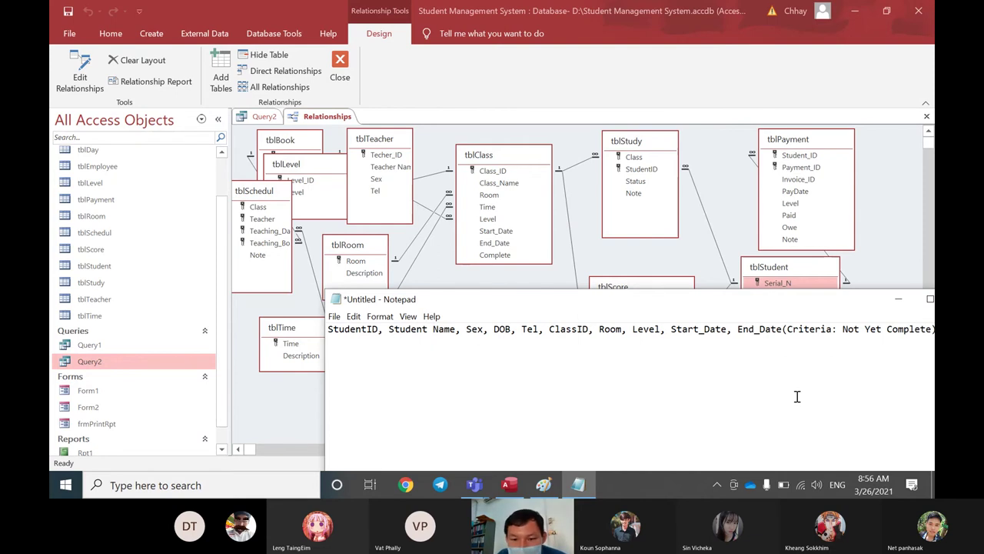
# Step: Insert 'Query1:' before StudentID and widen the Notepad window to fit the line
pyautogui.moveTo(582, 305); pyautogui.dragTo(491, 280)
pyautogui.press('Home')
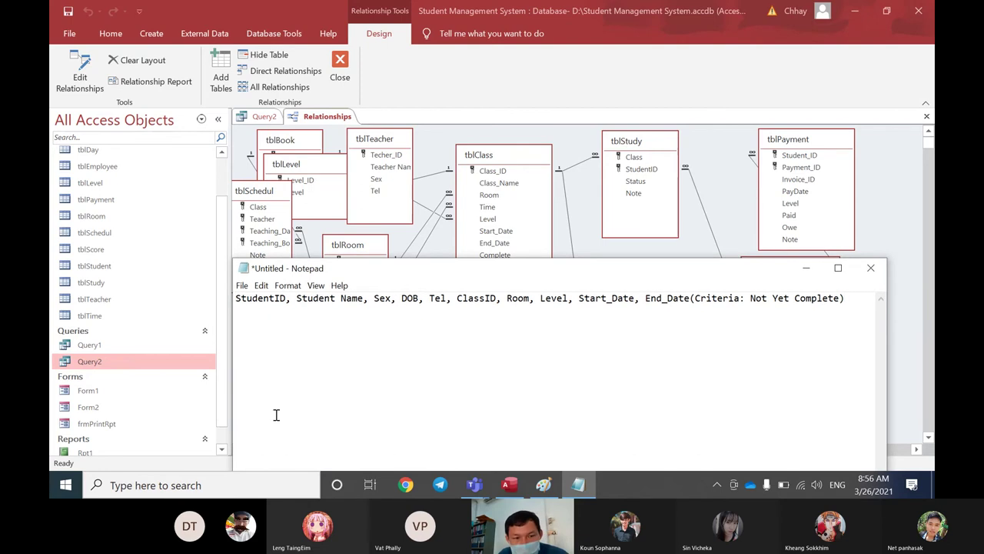
pyautogui.write('Query')
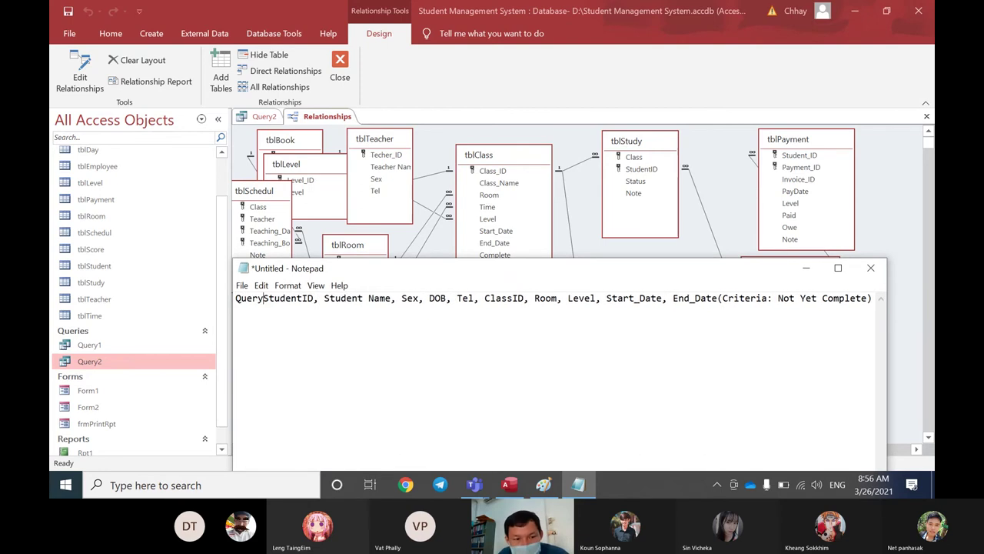
pyautogui.write('1')
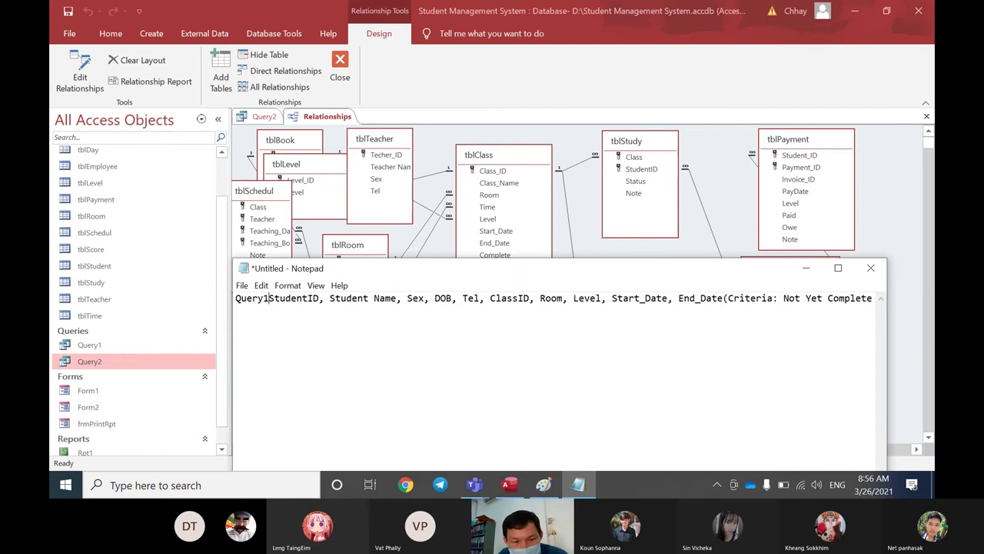
pyautogui.write(':')
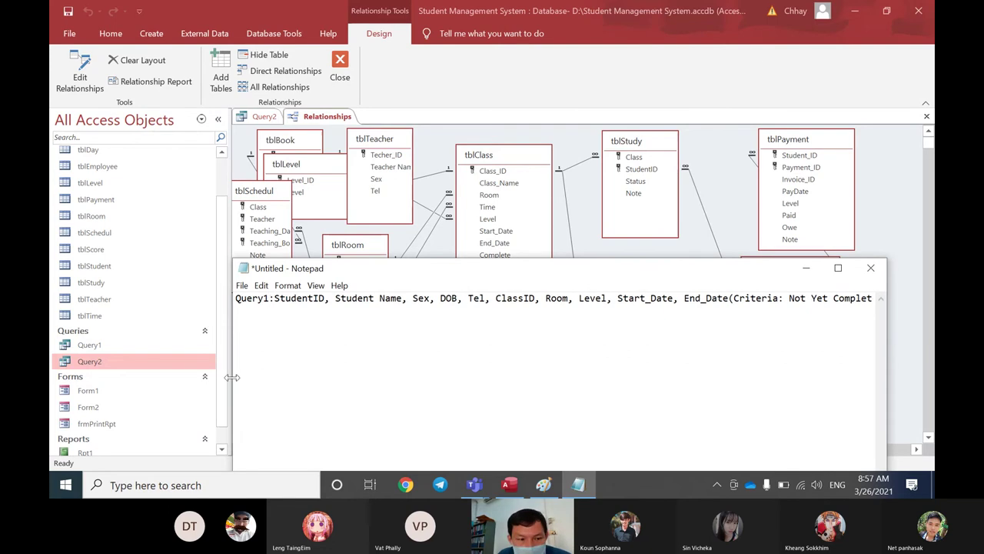
pyautogui.moveTo(233, 360); pyautogui.dragTo(82, 391)
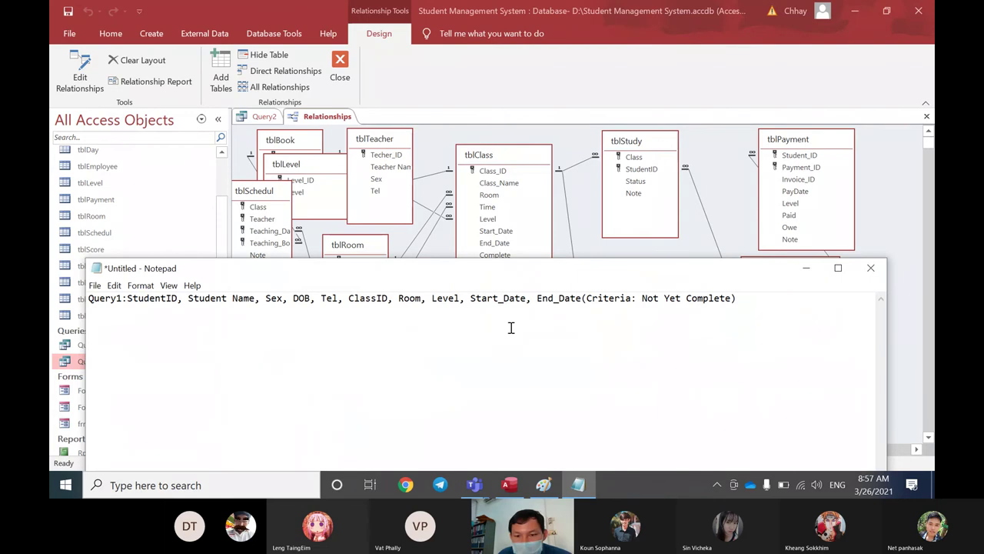
# Step: Uncover the diagram, shift tblClass right, check its Complete field, and open tblClass's data
pyautogui.moveTo(809, 271); pyautogui.dragTo(819, 303)
pyautogui.click(654, 268)
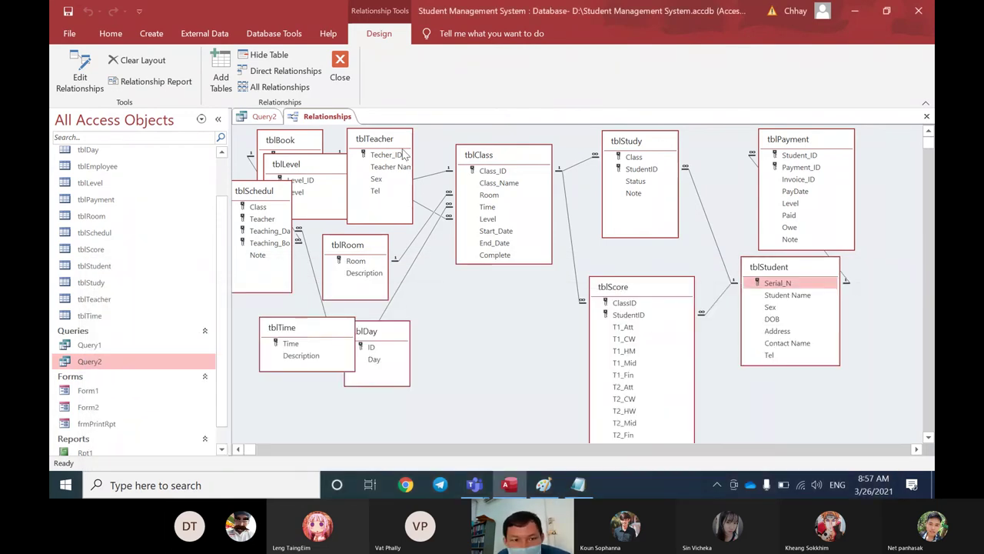
pyautogui.moveTo(504, 159); pyautogui.dragTo(518, 160)
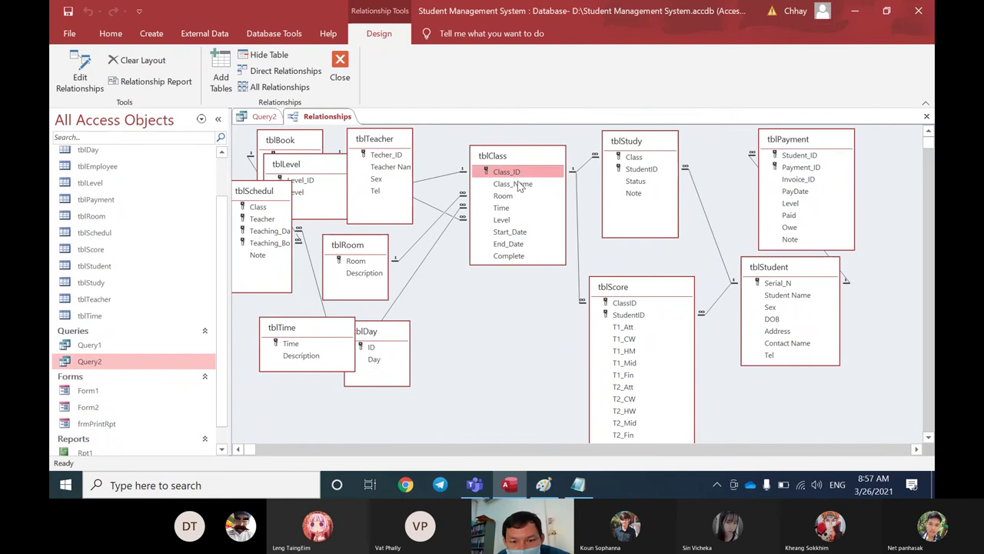
pyautogui.click(509, 258)
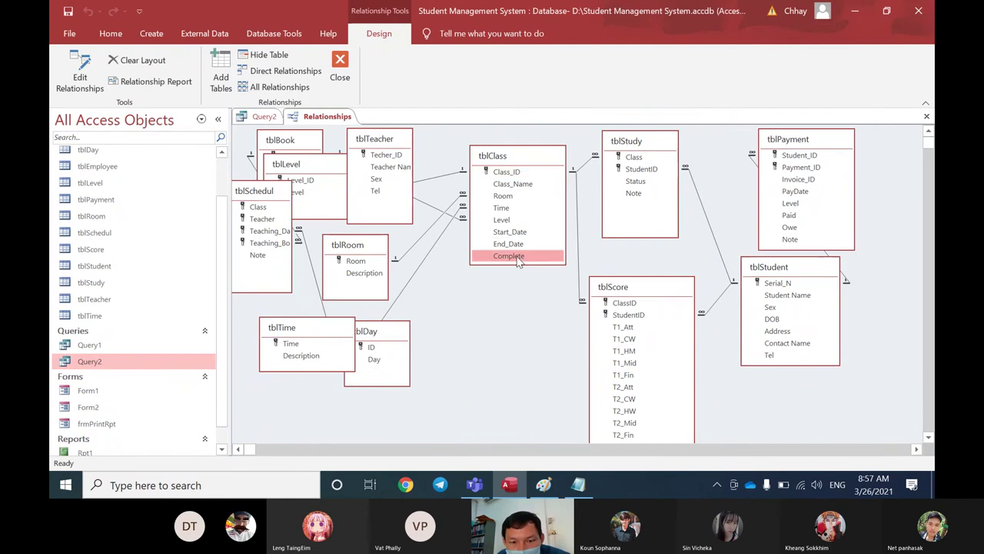
pyautogui.click(430, 292)
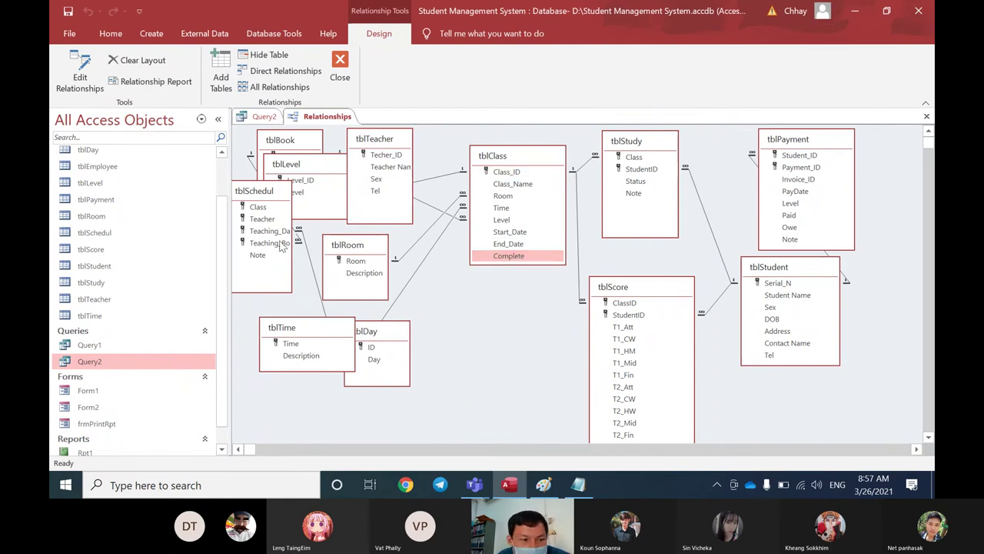
pyautogui.scroll(1, 220, 263)
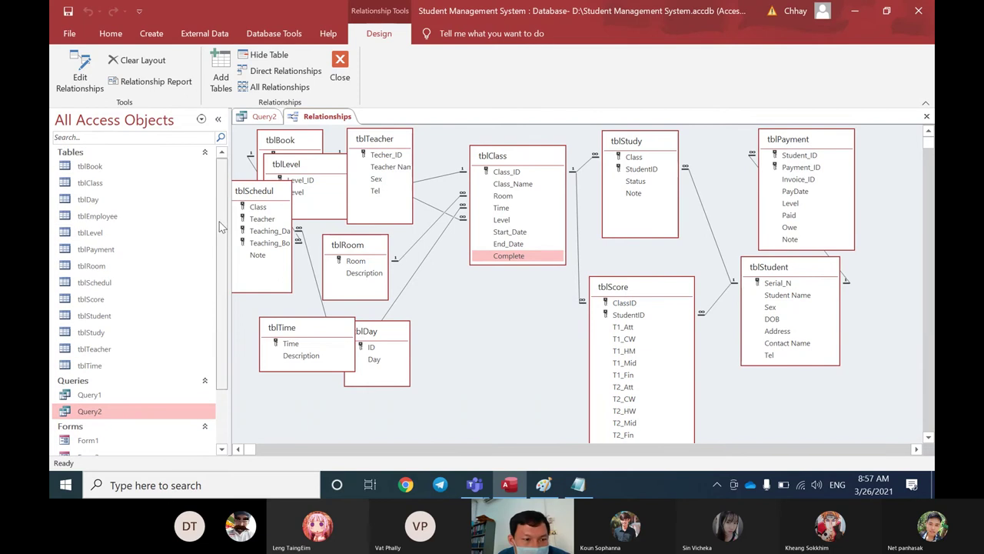
pyautogui.doubleClick(110, 184)
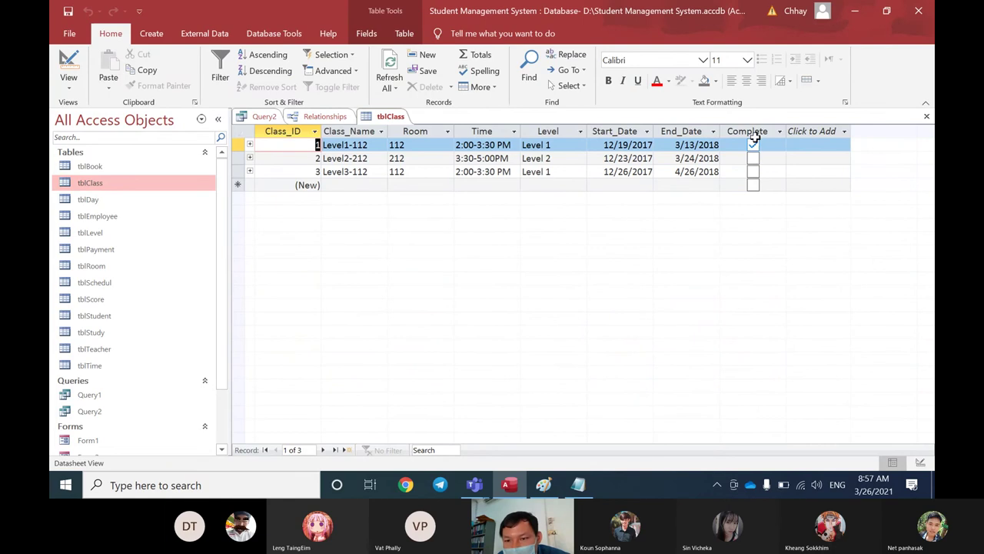
# Step: Toggle the first class's Complete checkbox off and on twice, leaving it checked, then return to Relationships
pyautogui.click(753, 146)
pyautogui.click(753, 146)
pyautogui.click(754, 146)
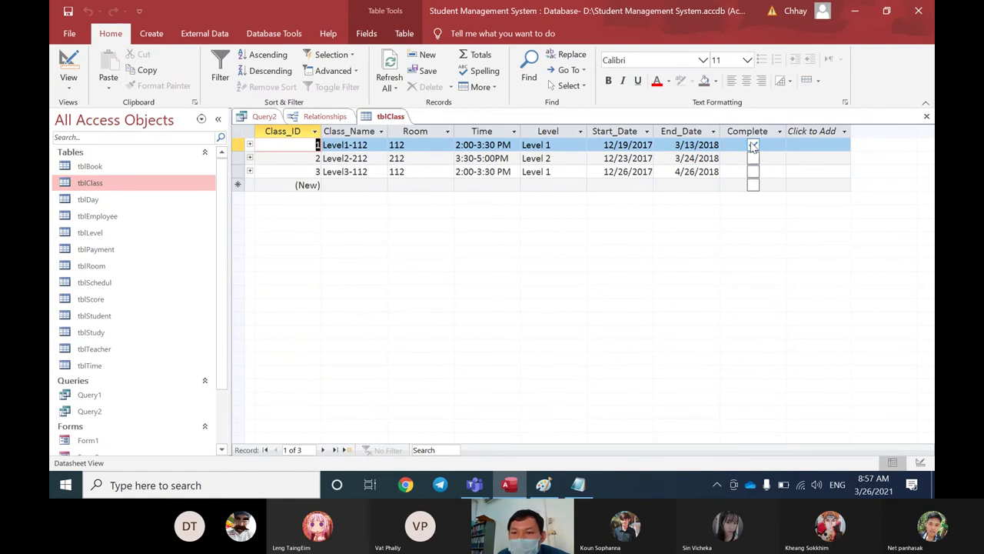
pyautogui.click(754, 146)
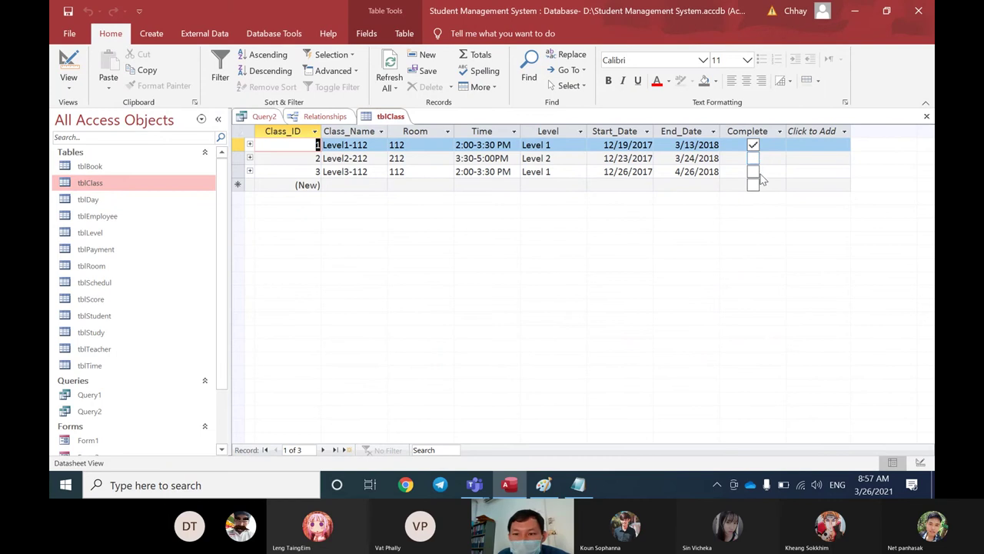
pyautogui.click(325, 117)
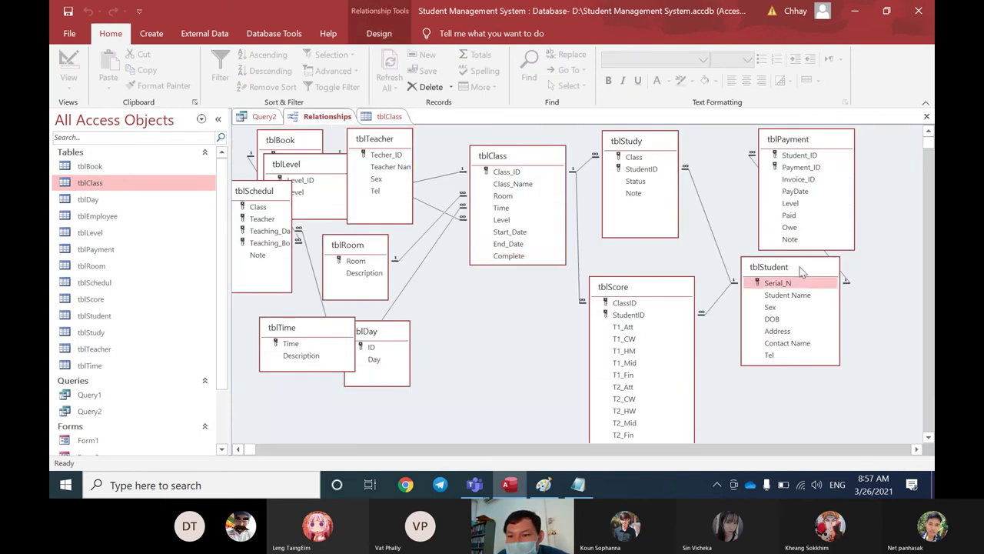
# Step: Nudge tblStudent up-left and review its Student Name, Sex, DOB and Tel fields
pyautogui.moveTo(802, 269); pyautogui.dragTo(789, 264)
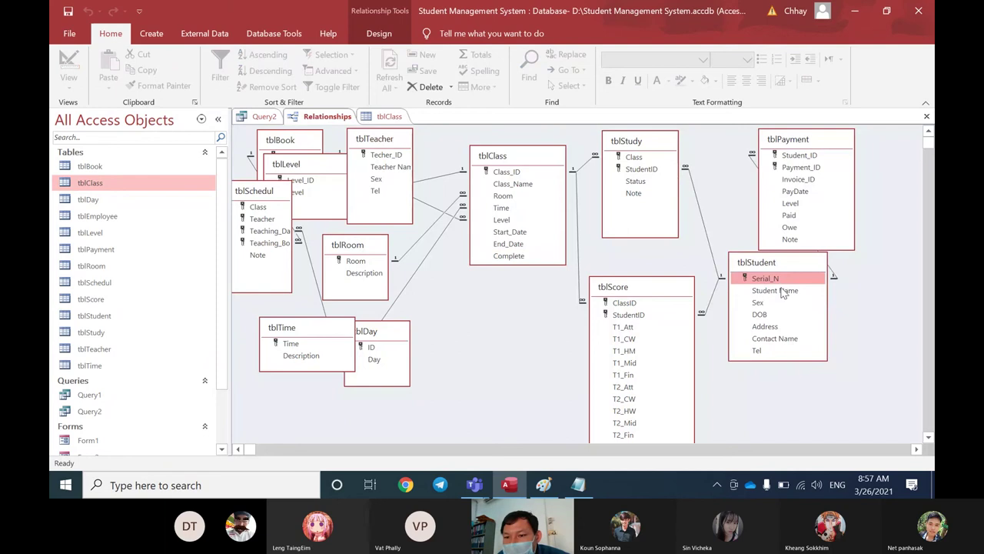
pyautogui.click(780, 291)
pyautogui.click(771, 303)
pyautogui.click(769, 313)
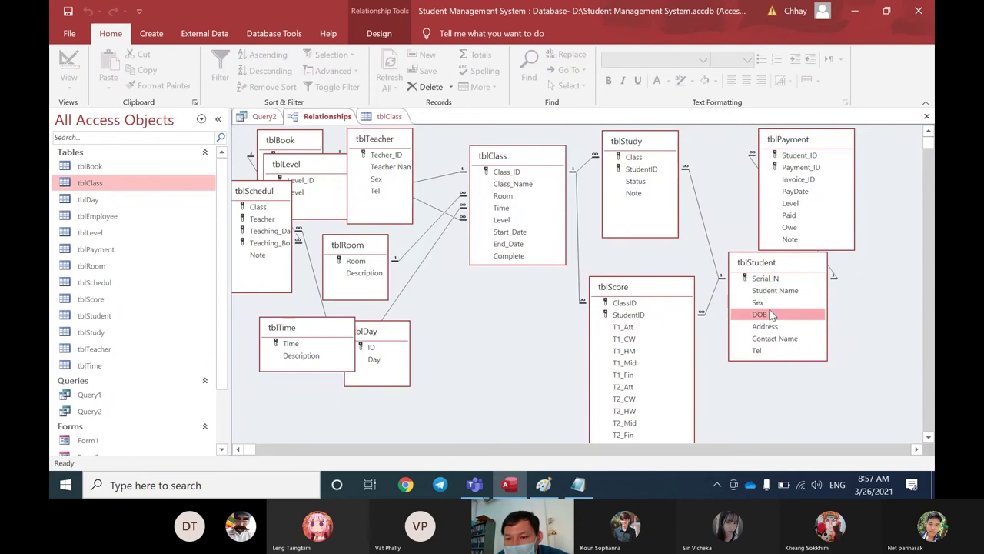
pyautogui.click(762, 350)
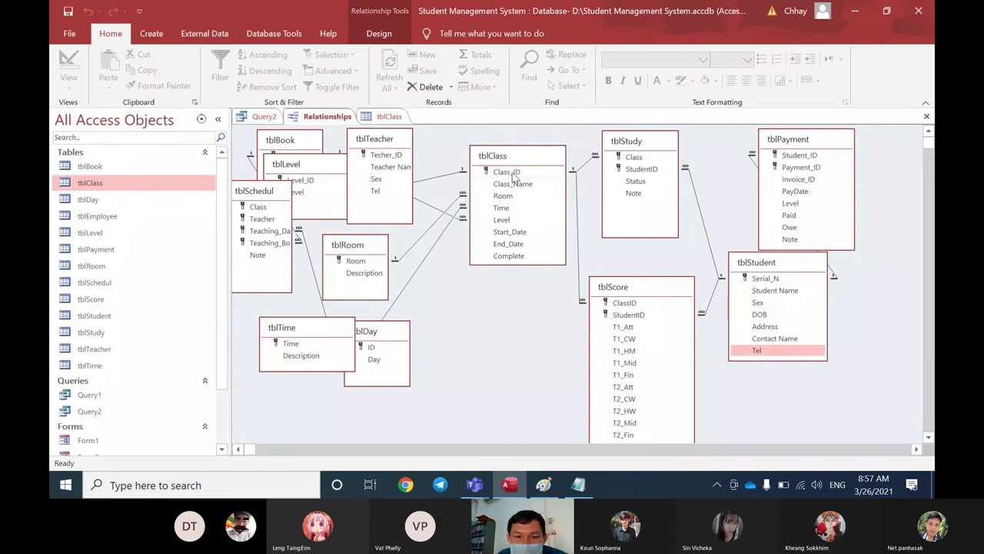
# Step: Review tblClass's Class_ID, Room, Level, Start_Date, End_Date and Complete fields
pyautogui.click(511, 172)
pyautogui.click(504, 196)
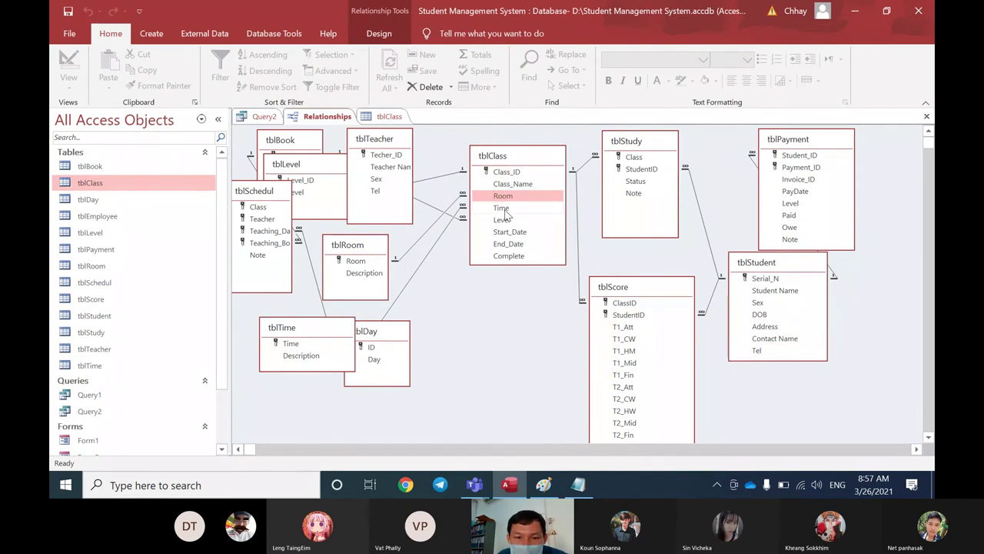
pyautogui.click(504, 221)
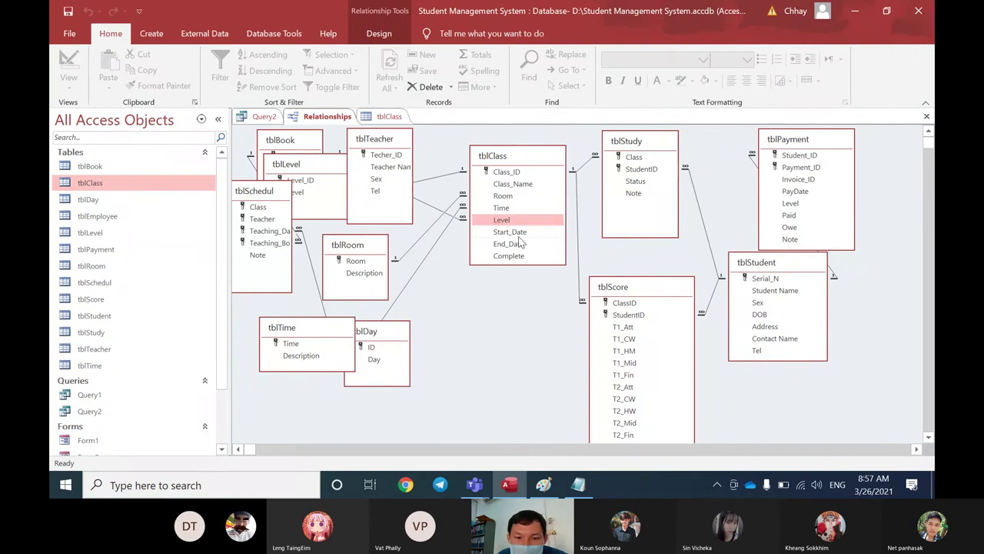
pyautogui.click(519, 233)
pyautogui.click(521, 244)
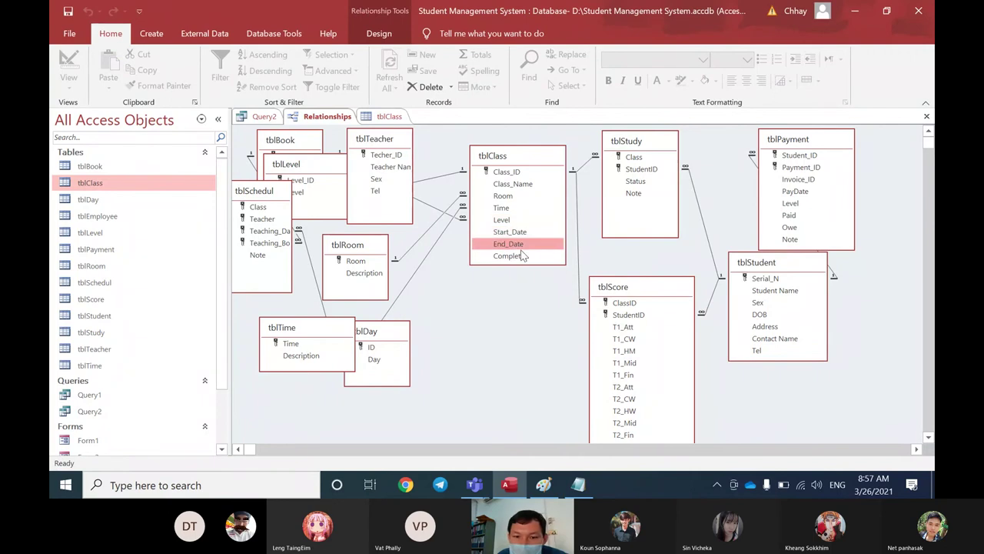
pyautogui.click(523, 257)
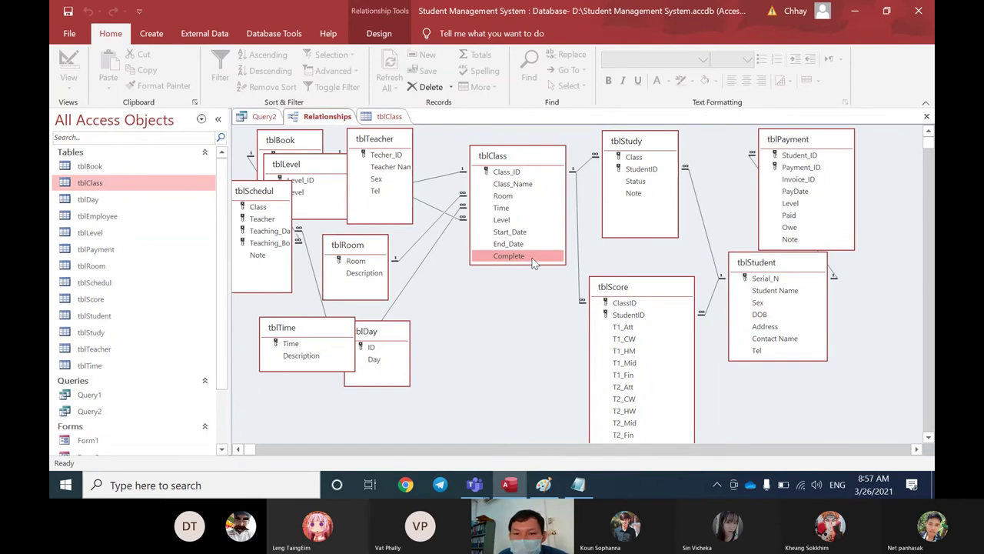
# Step: Shift tblStudy right, check its Class and Status fields against tblClass, then return to Notepad
pyautogui.click(641, 158)
pyautogui.moveTo(640, 147); pyautogui.dragTo(647, 146)
pyautogui.click(650, 180)
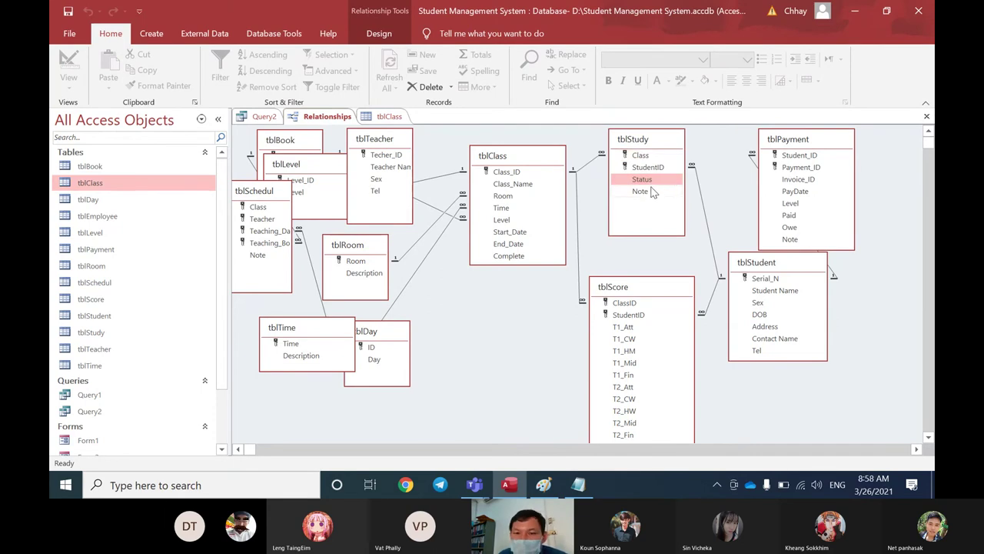
pyautogui.click(516, 170)
pyautogui.click(520, 256)
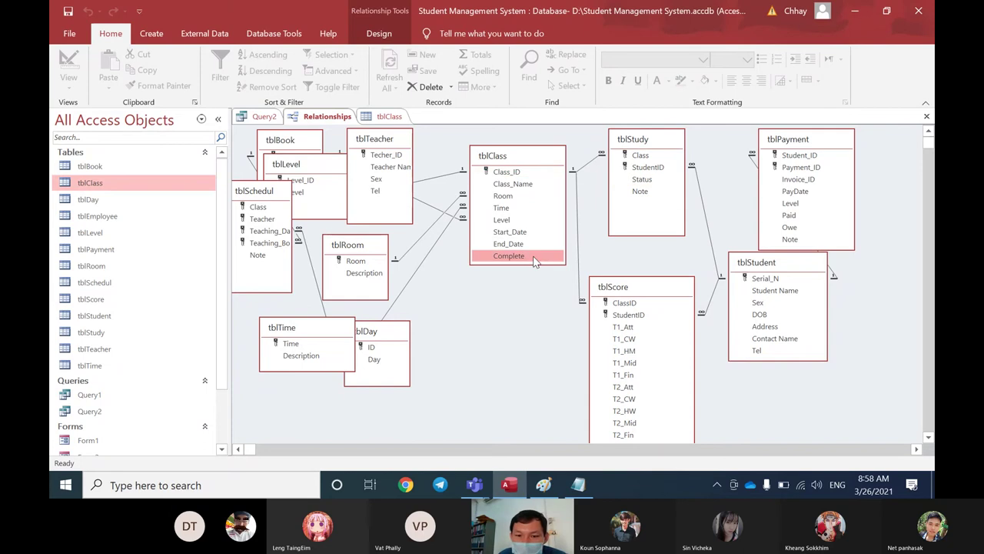
pyautogui.click(578, 484)
# Step: Add ', Status="Active"' to the Query1 criteria in Notepad
pyautogui.moveTo(555, 306); pyautogui.dragTo(522, 250)
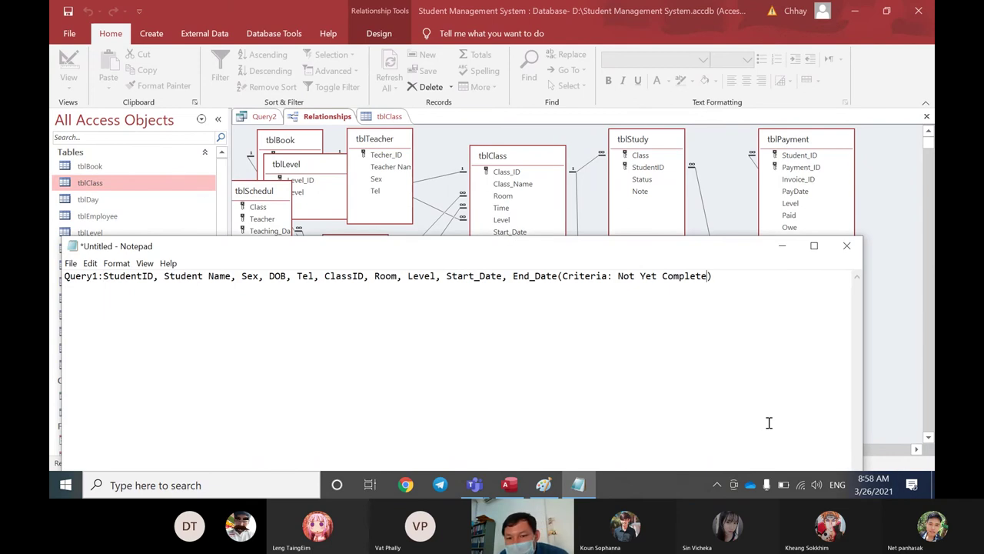
pyautogui.write(',')
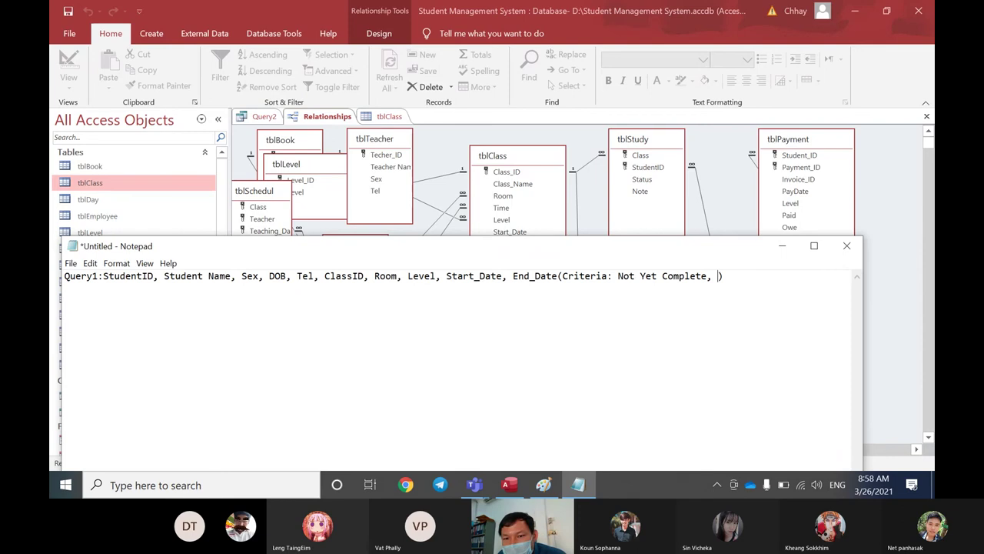
pyautogui.write('Stau')
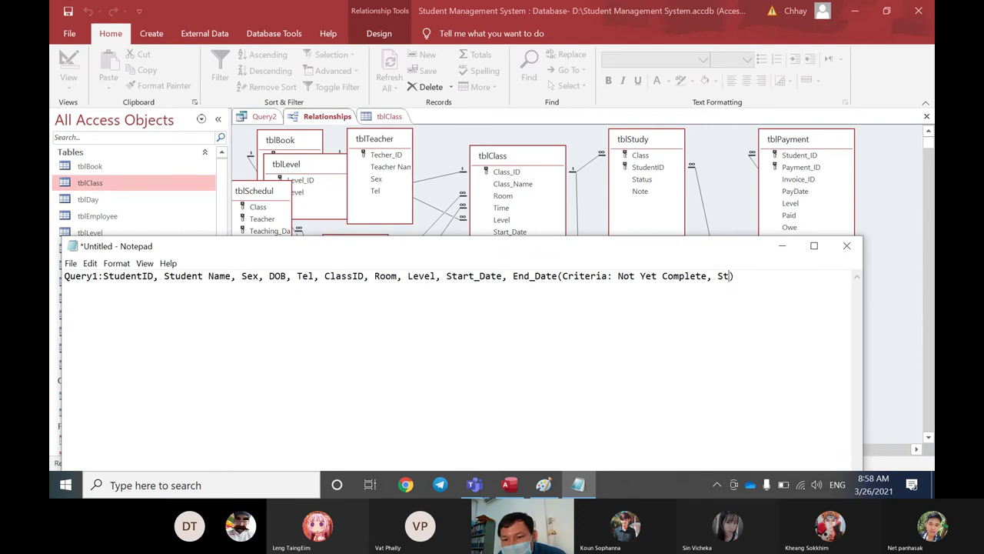
pyautogui.press('BackSpace')
pyautogui.write('tus=')
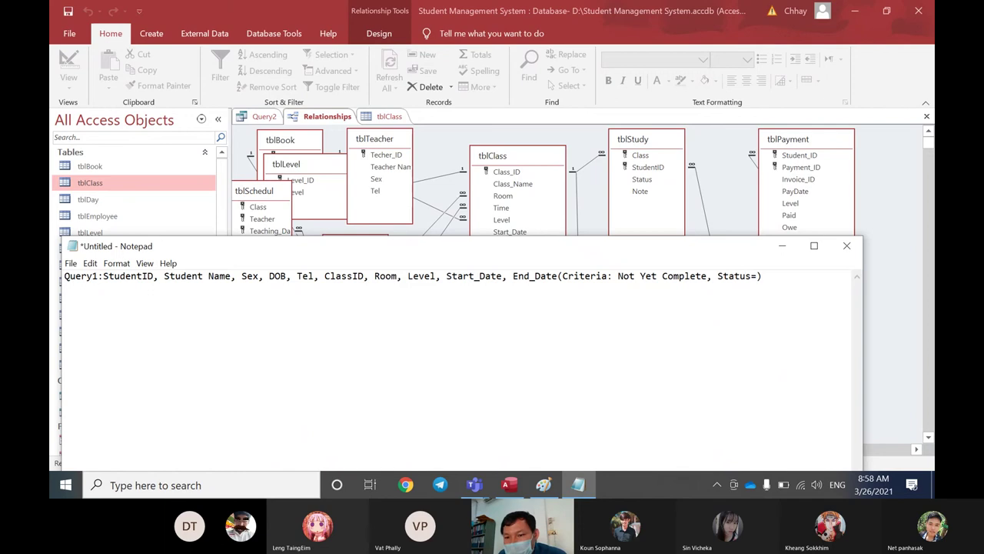
pyautogui.write('"Active')
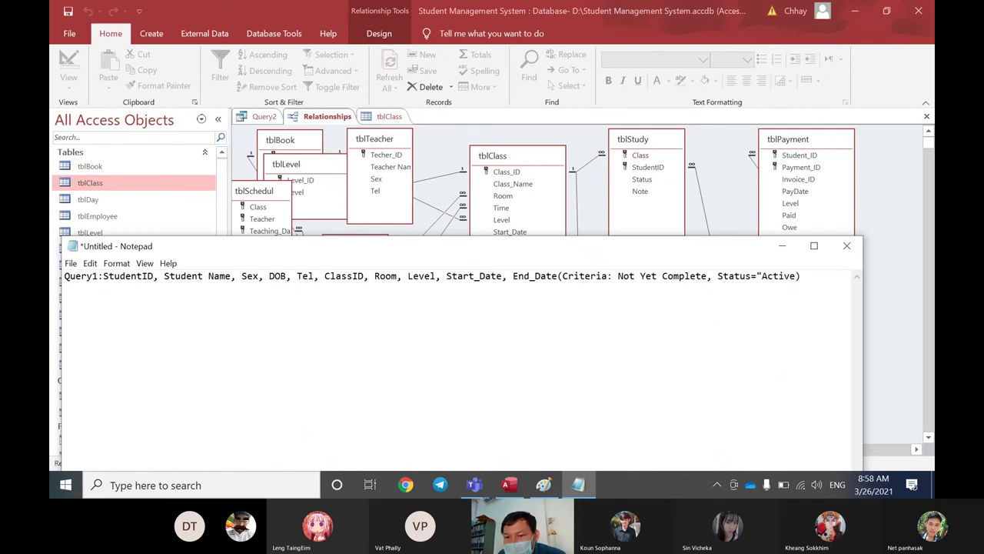
pyautogui.write('"')
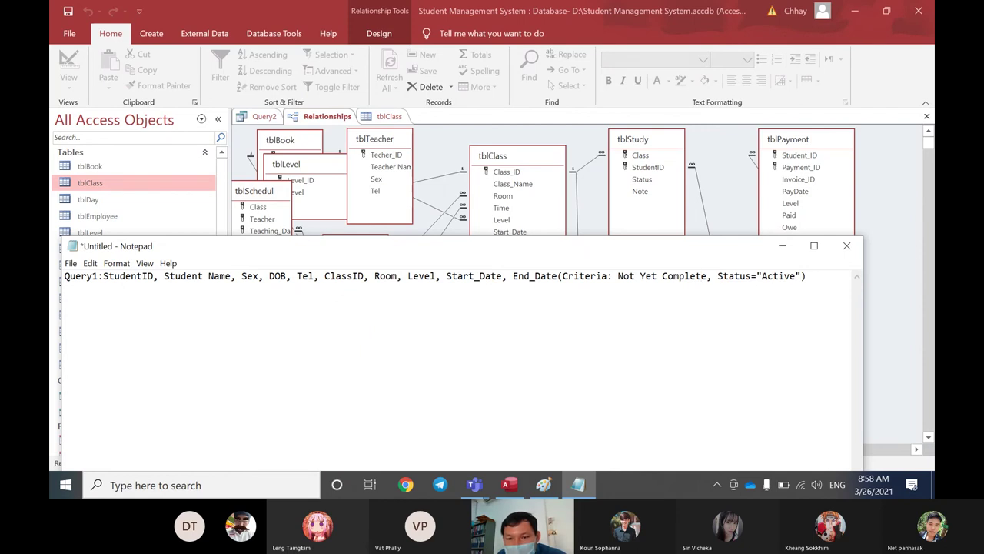
# Step: Replace 'Not Yet Complete' with 'Complete=No' and move the Notepad window lower
pyautogui.press('Left')
pyautogui.press('Left')
pyautogui.press('Left')
pyautogui.press('Left')
pyautogui.press('Left')
pyautogui.press('Left')
pyautogui.press('Left')
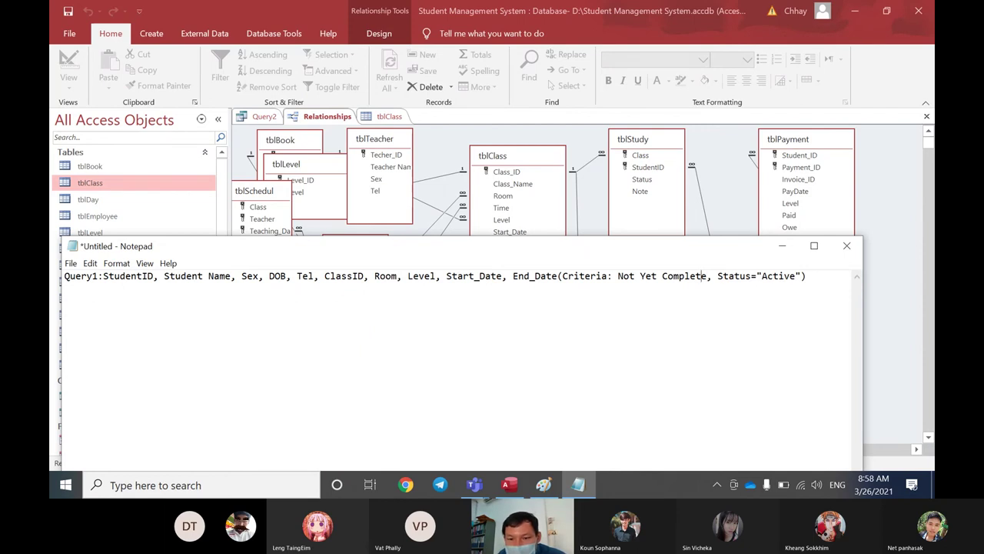
pyautogui.press('BackSpace')
pyautogui.press('BackSpace')
pyautogui.press('BackSpace')
pyautogui.press('BackSpace')
pyautogui.press('BackSpace')
pyautogui.press('BackSpace')
pyautogui.press('BackSpace')
pyautogui.press('BackSpace')
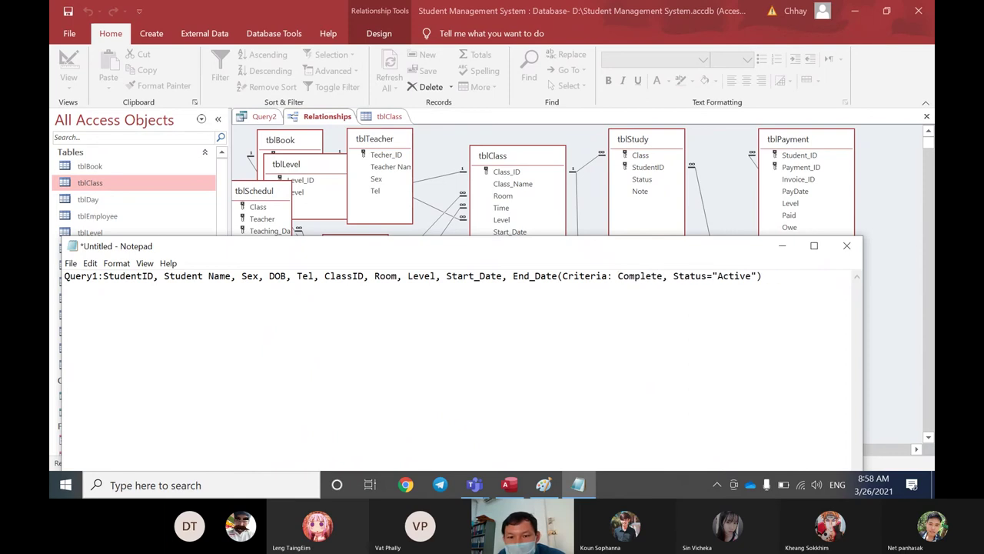
pyautogui.press('Right')
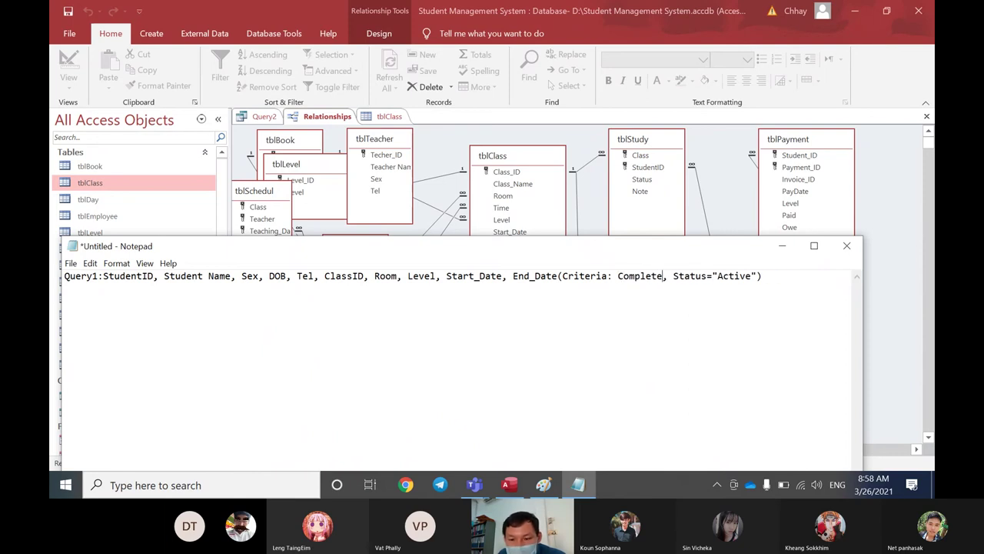
pyautogui.write('=')
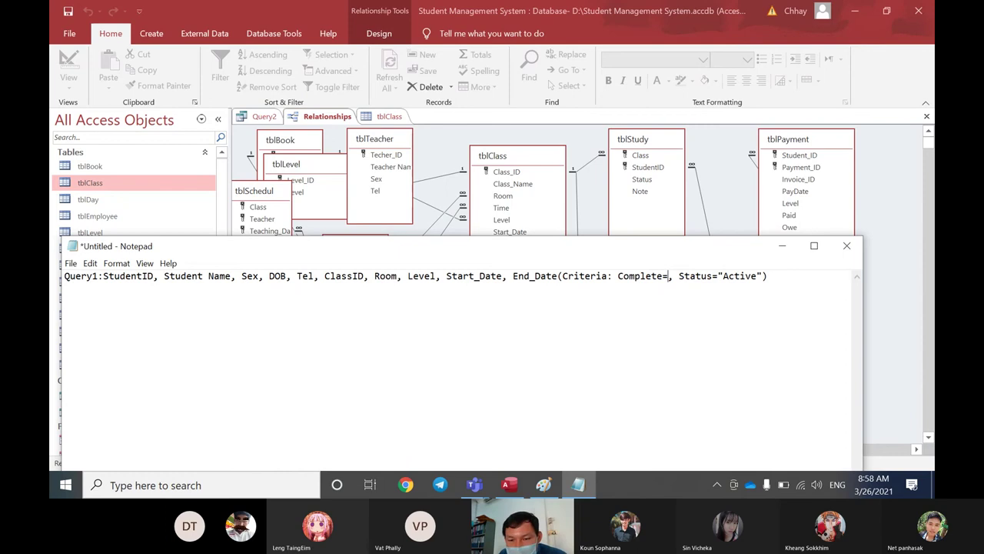
pyautogui.write('No')
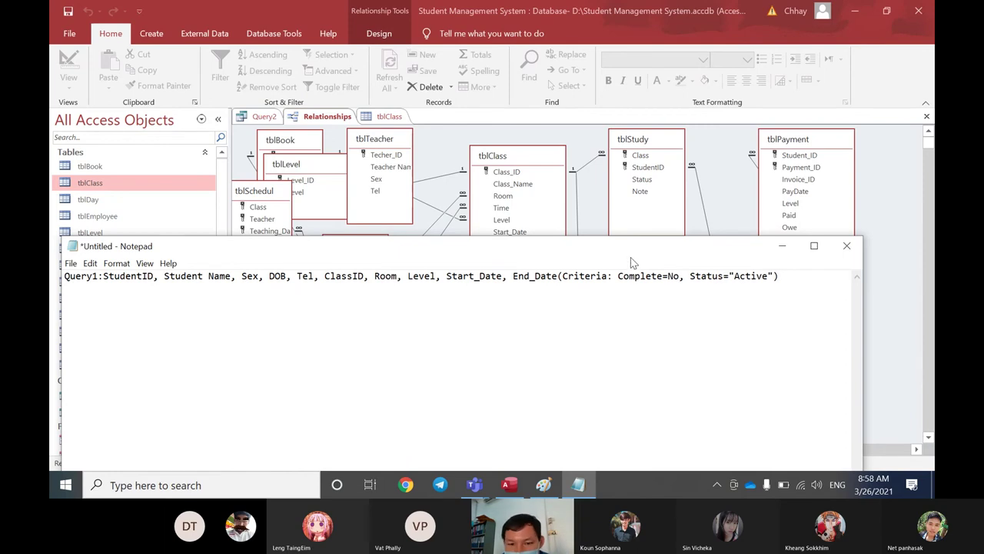
pyautogui.moveTo(632, 256); pyautogui.dragTo(646, 256)
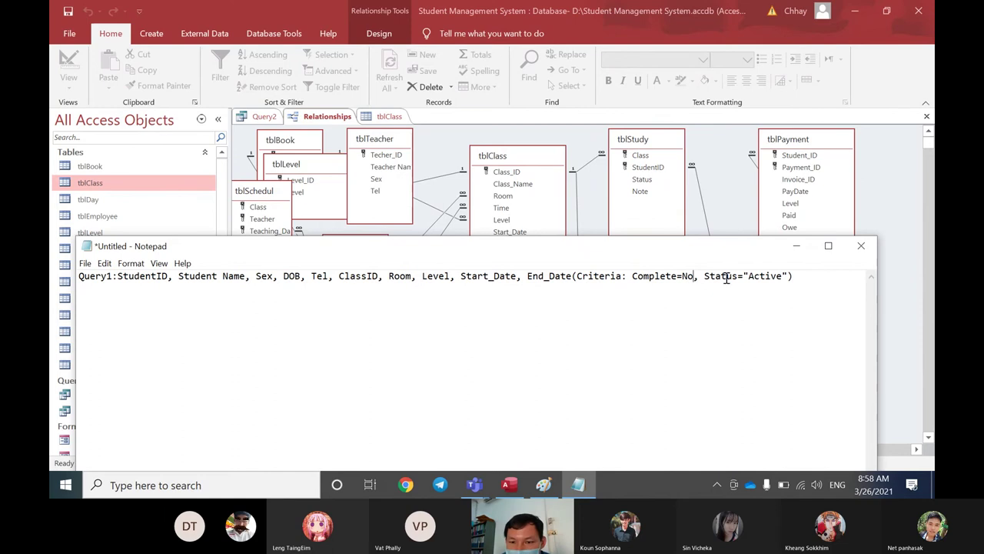
pyautogui.moveTo(722, 254); pyautogui.dragTo(720, 339)
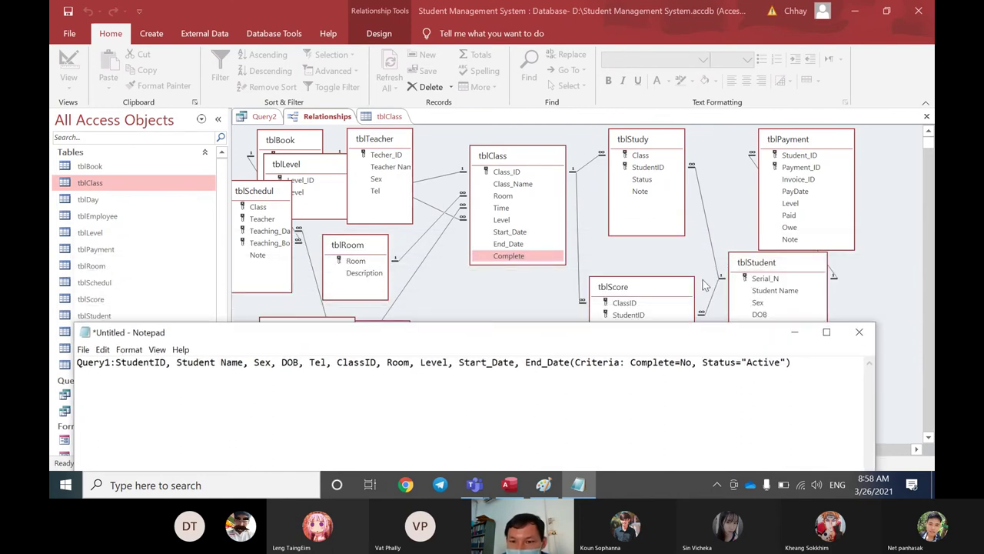
# Step: In the Relationships diagram, locate the Status field in tblStudy and the Complete field in tblClass
pyautogui.click(705, 284)
pyautogui.click(642, 179)
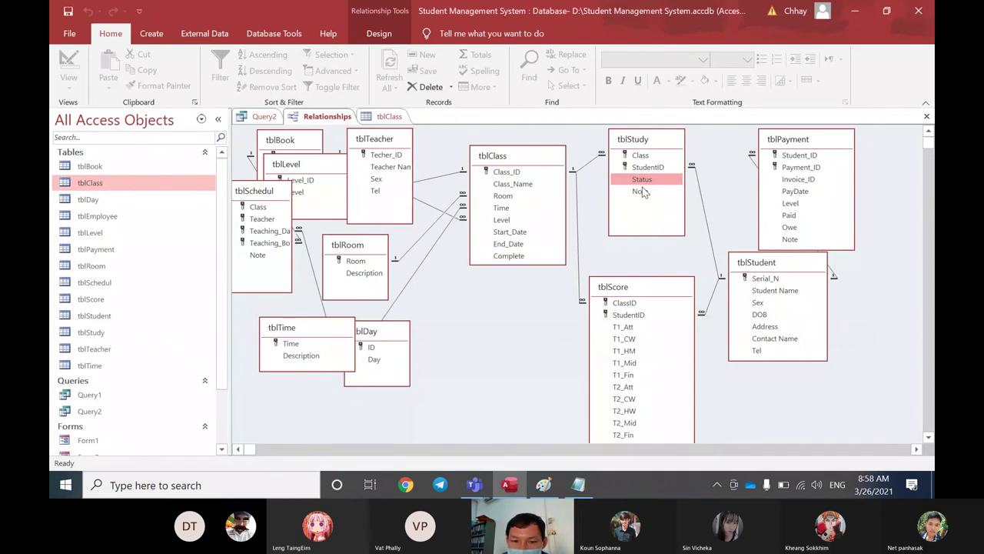
pyautogui.click(521, 257)
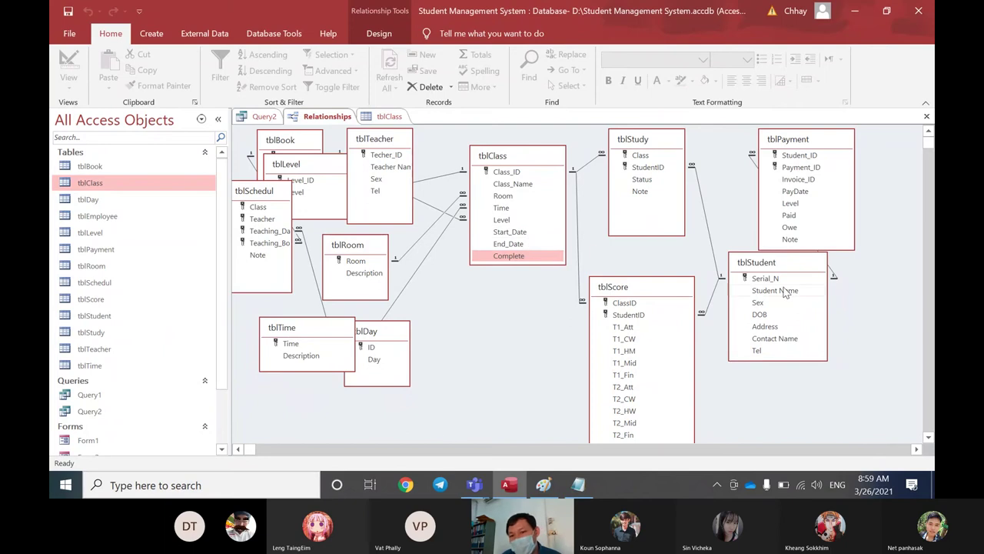
# Step: Move tblStudent down and right below tblPayment, then view the tblClass datasheet's Complete column
pyautogui.moveTo(767, 264); pyautogui.dragTo(746, 227)
pyautogui.moveTo(646, 140); pyautogui.dragTo(644, 143)
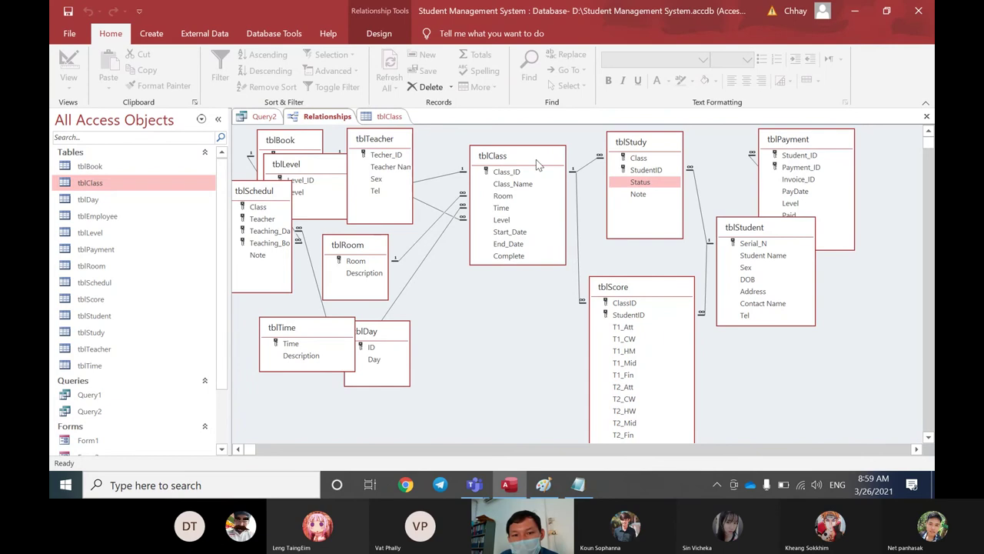
pyautogui.moveTo(536, 159); pyautogui.dragTo(534, 158)
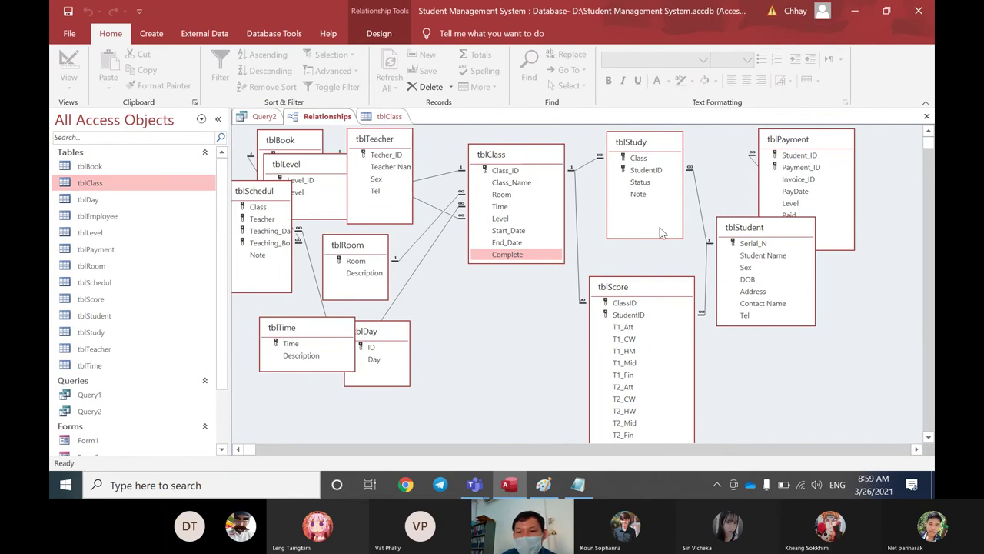
pyautogui.moveTo(742, 231); pyautogui.dragTo(756, 256)
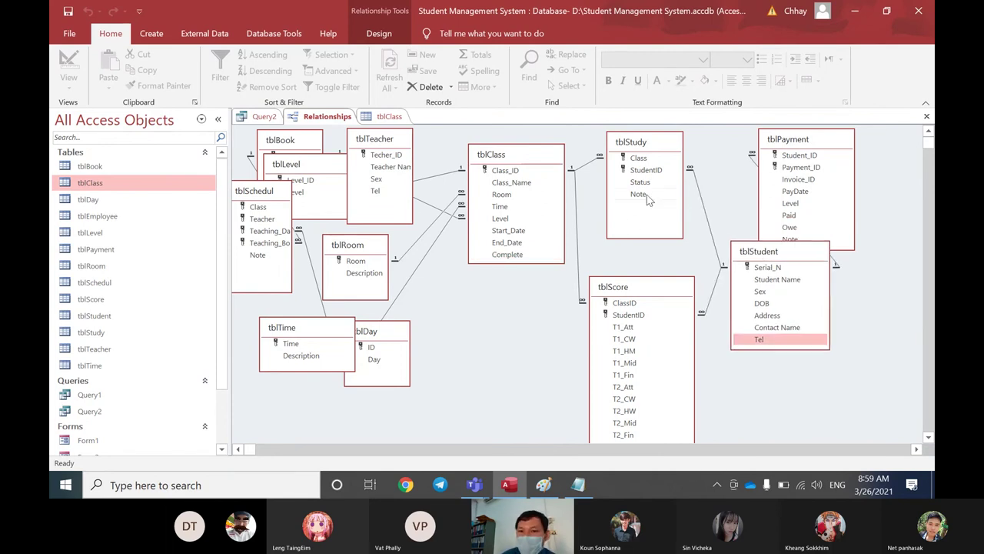
pyautogui.click(647, 185)
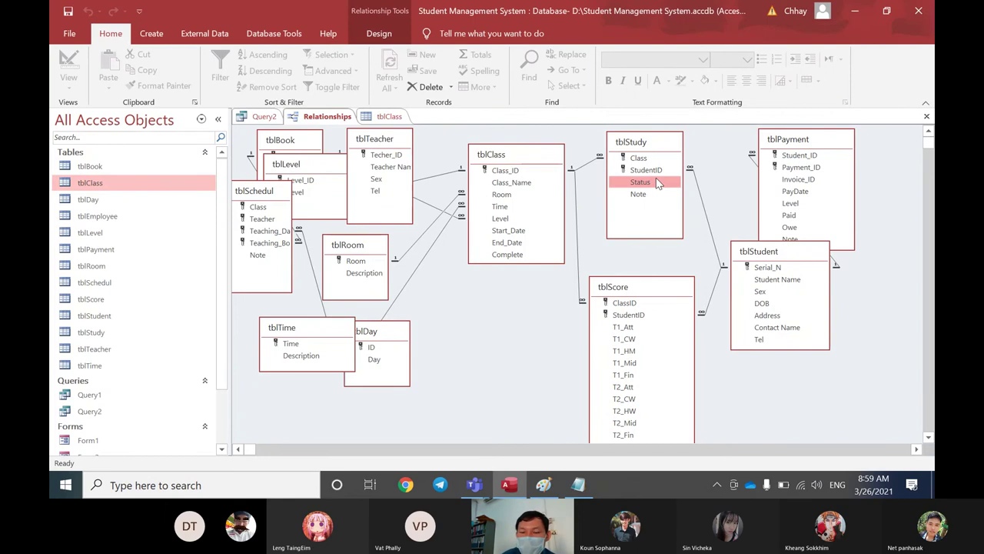
pyautogui.click(516, 256)
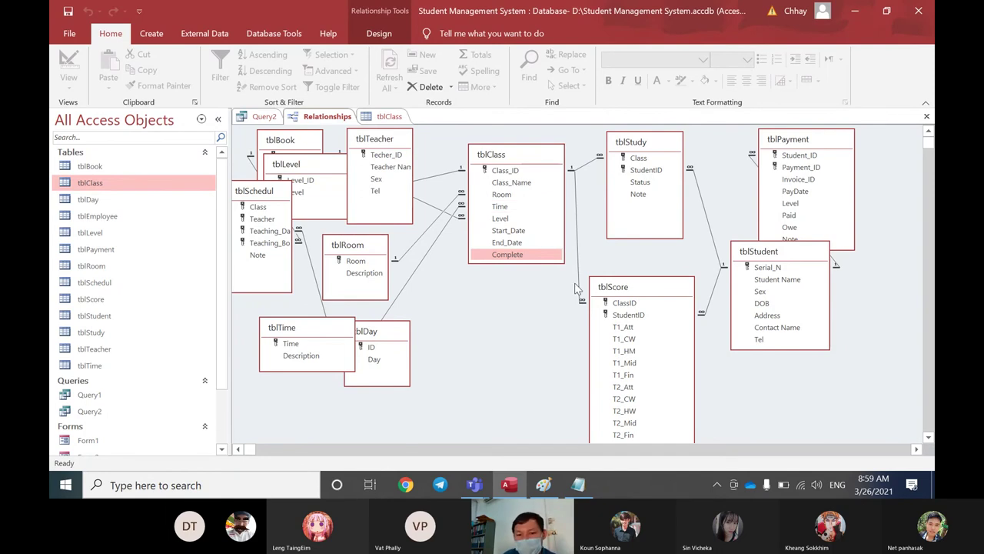
pyautogui.click(392, 117)
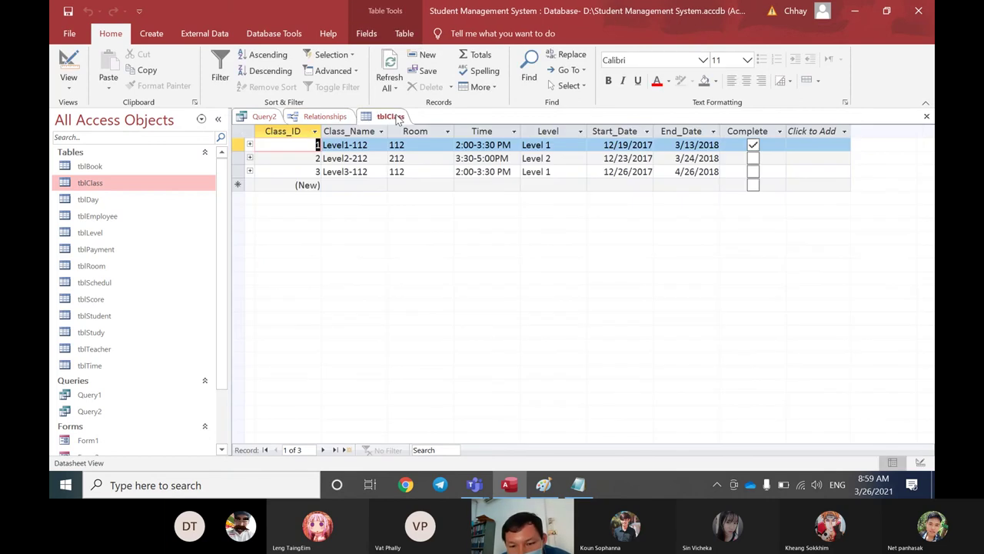
# Step: Duplicate the Query1 line of field names and criteria onto a new second line in Notepad
pyautogui.click(578, 484)
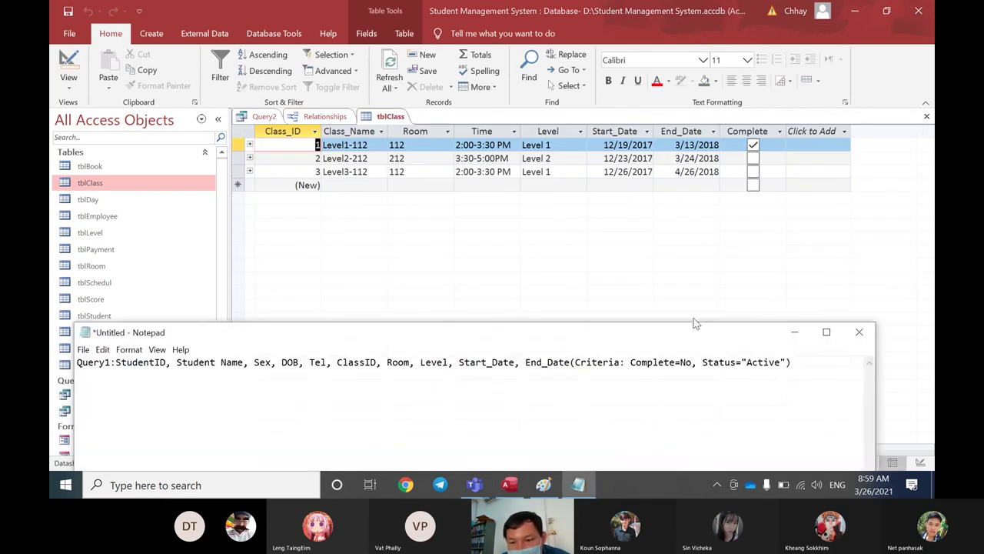
pyautogui.moveTo(679, 336); pyautogui.dragTo(757, 256)
pyautogui.moveTo(863, 271); pyautogui.dragTo(146, 272)
pyautogui.hotkey('ctrl', 'c')
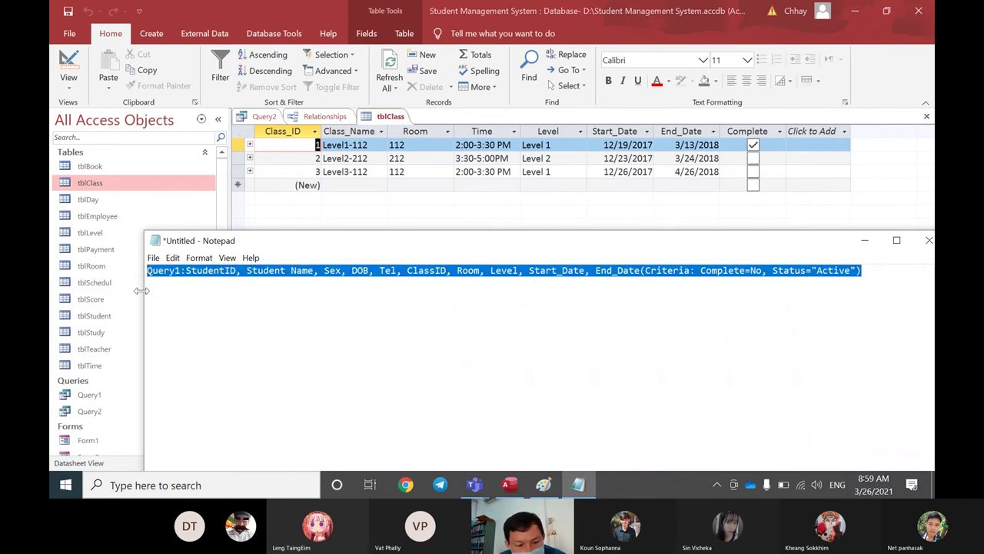
pyautogui.click(890, 271)
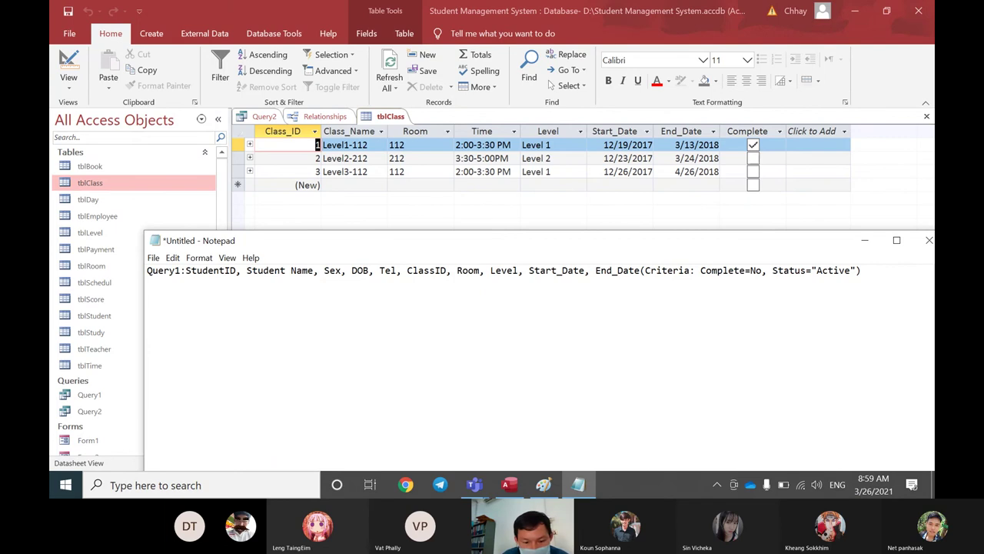
pyautogui.hotkey('ctrl', 'v')
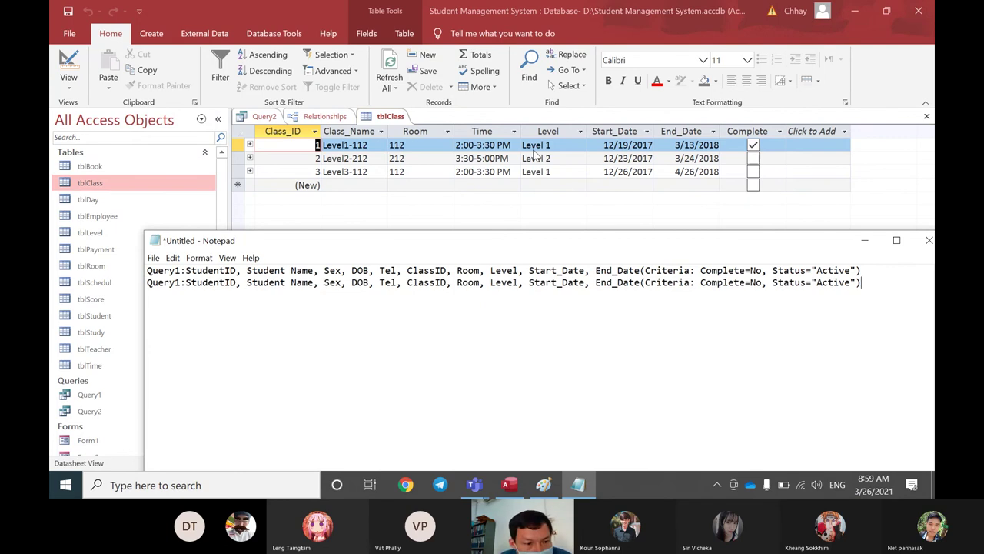
# Step: Relabel the second line from Query1 to Query2, keeping Complete=No and Status="Active"
pyautogui.click(183, 282)
pyautogui.press('BackSpace')
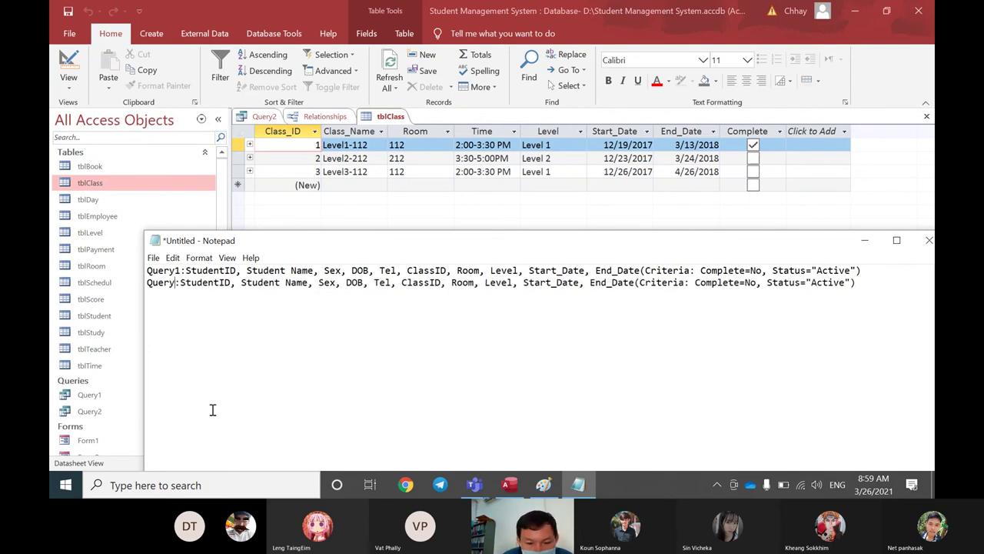
pyautogui.write('2')
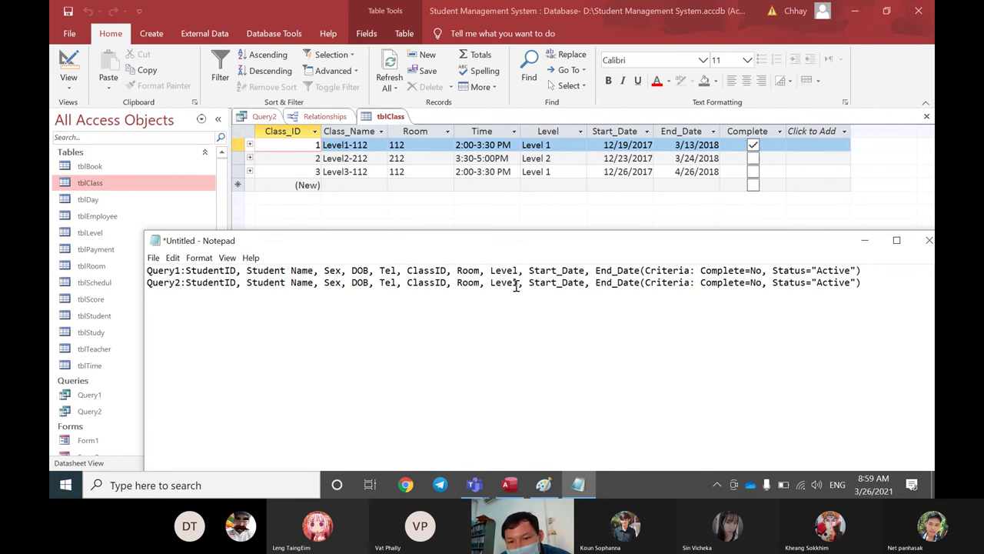
pyautogui.click(621, 282)
pyautogui.click(763, 282)
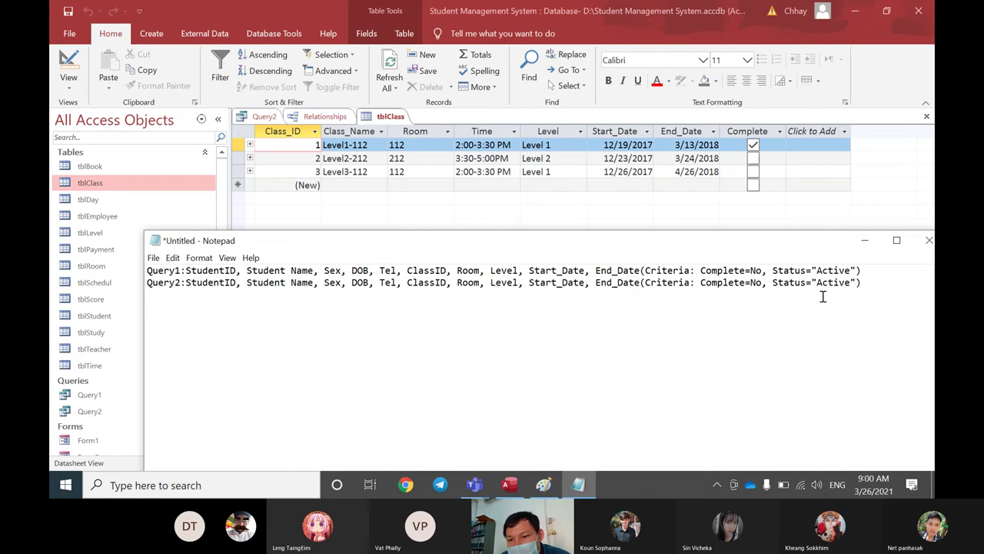
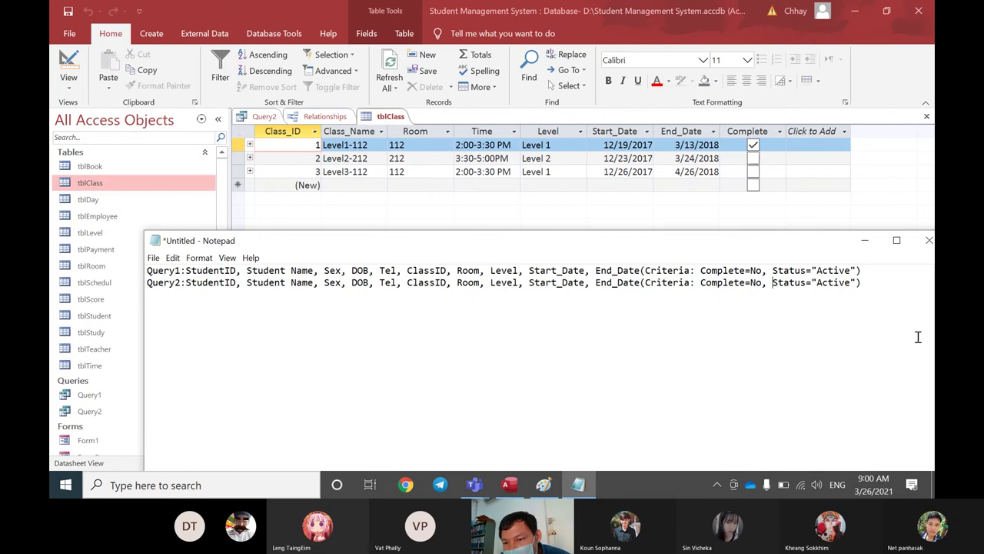
# Step: Append ', ClassID=?' to the Query2 criteria in Notepad, then return to the Access tblClass table
pyautogui.click(876, 280)
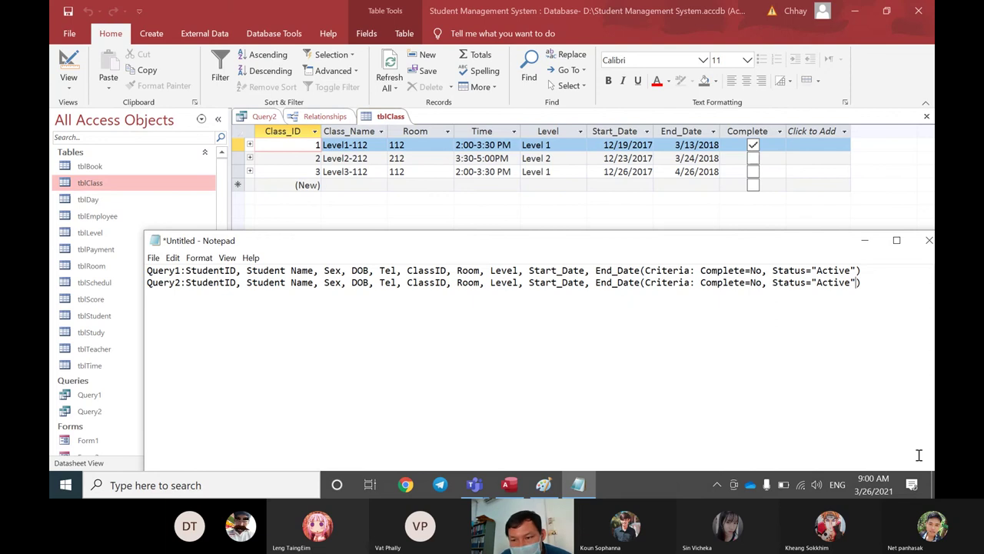
pyautogui.write(',')
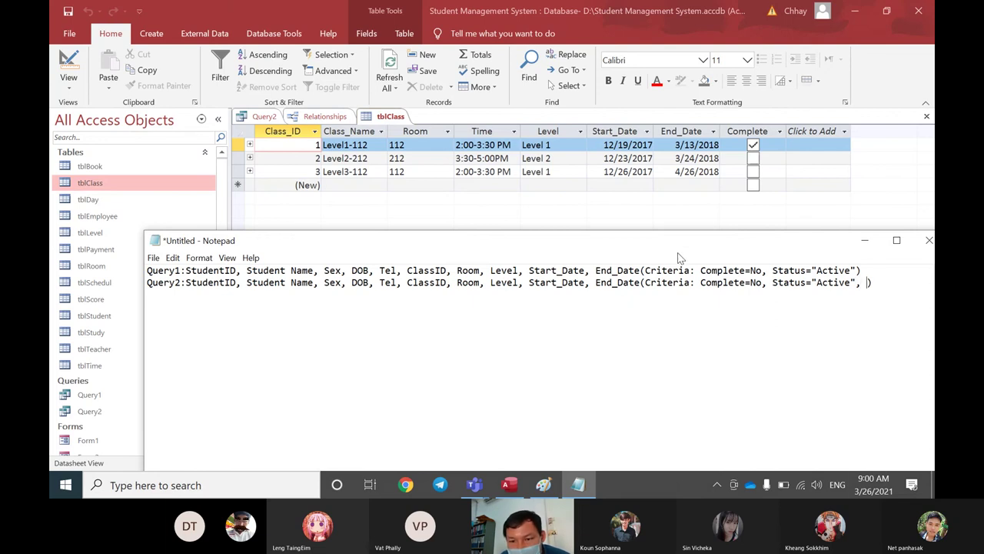
pyautogui.moveTo(662, 245); pyautogui.dragTo(605, 201)
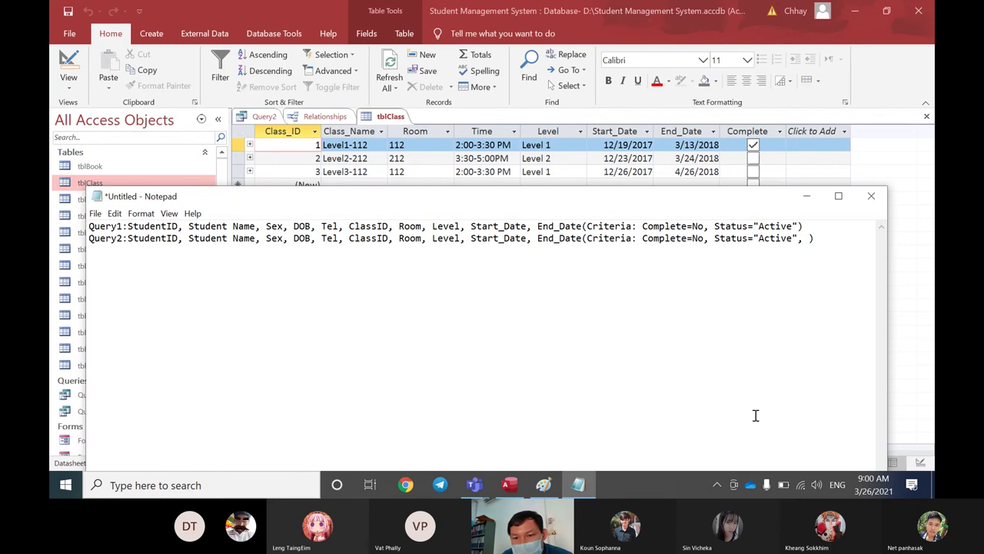
pyautogui.write('Class')
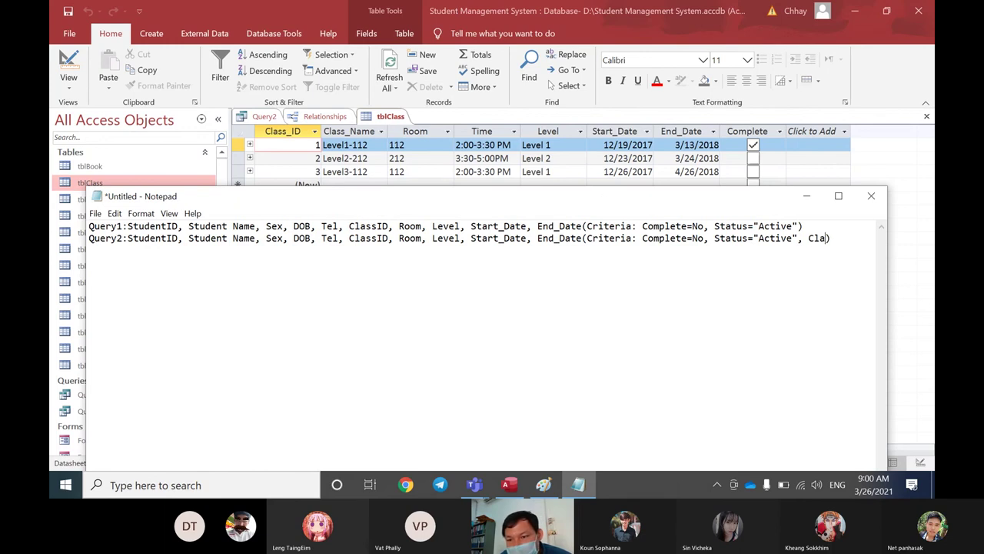
pyautogui.write('ID=')
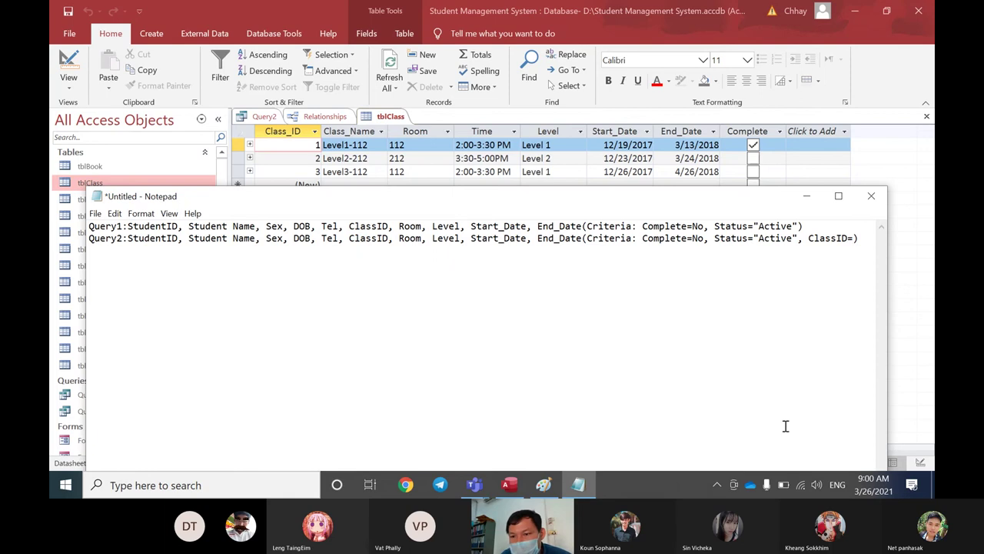
pyautogui.write('?')
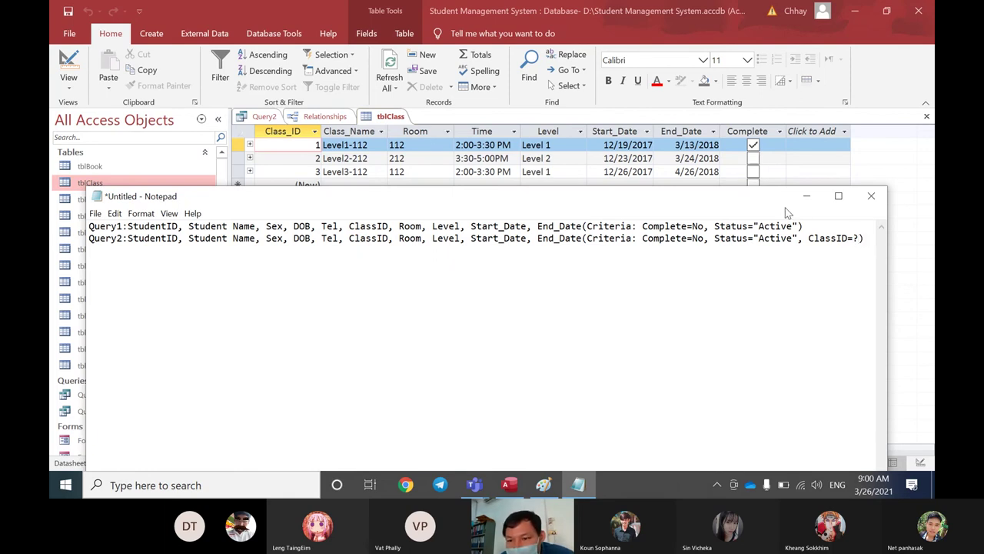
pyautogui.moveTo(765, 201); pyautogui.dragTo(775, 184)
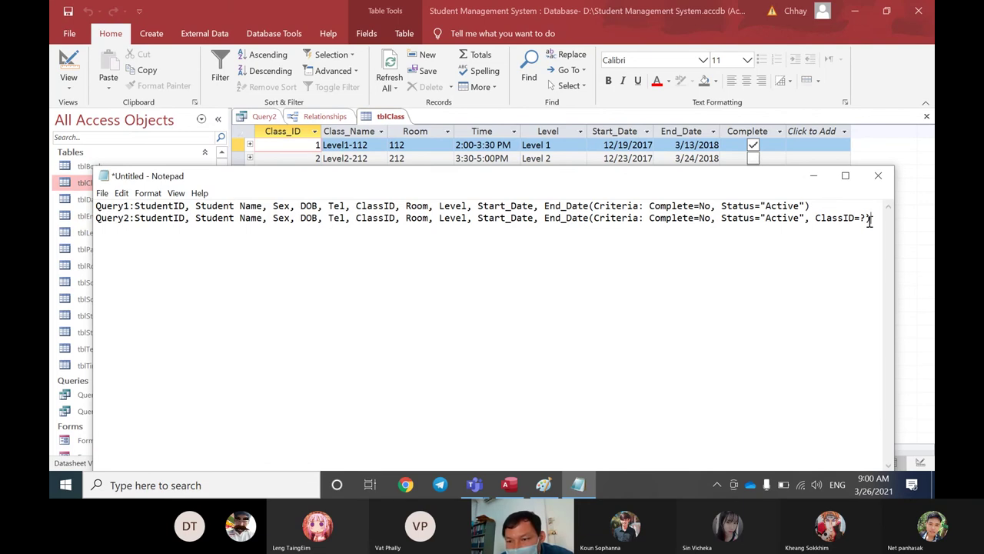
pyautogui.moveTo(864, 219); pyautogui.dragTo(816, 218)
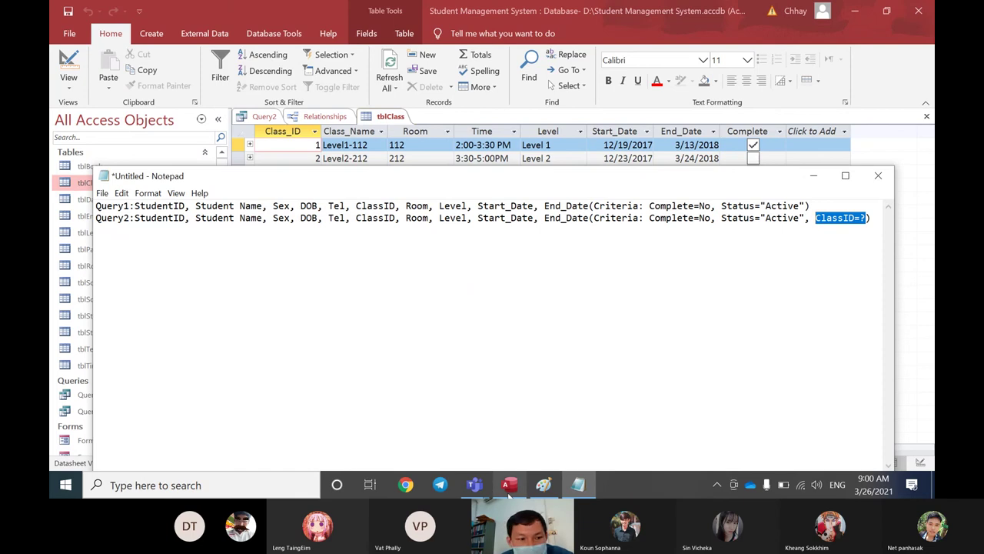
pyautogui.click(509, 492)
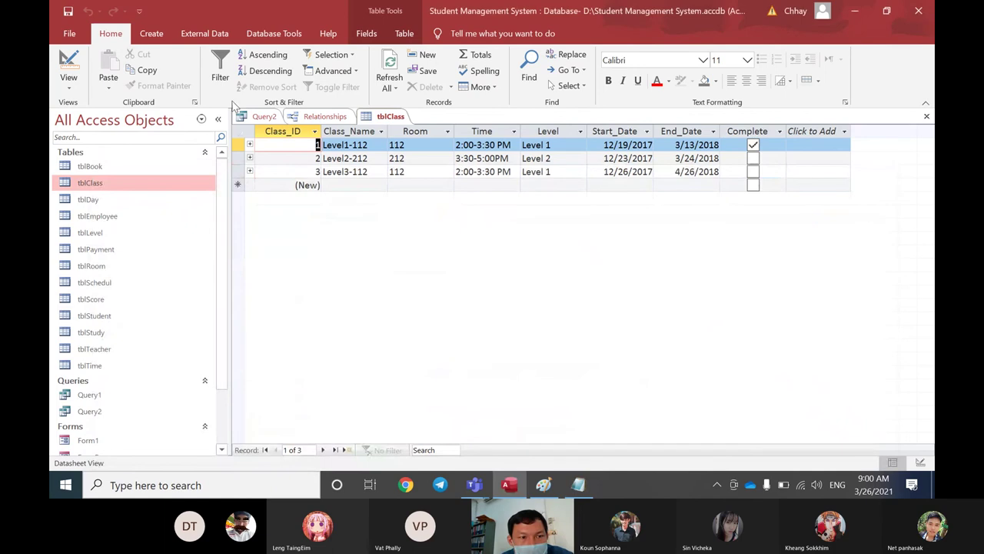
# Step: Start a new blank form in Design View and draw a combo box on its detail area
pyautogui.click(151, 33)
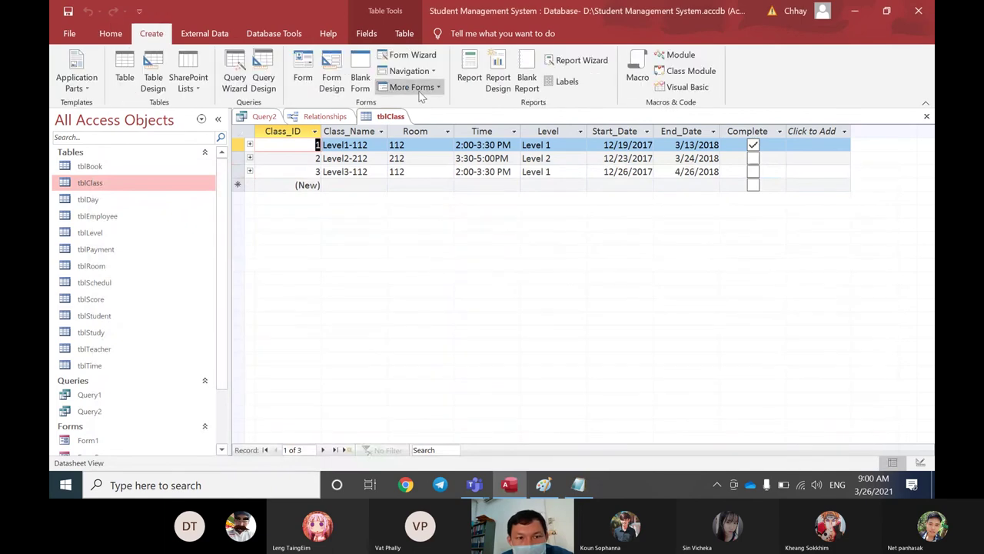
pyautogui.click(336, 80)
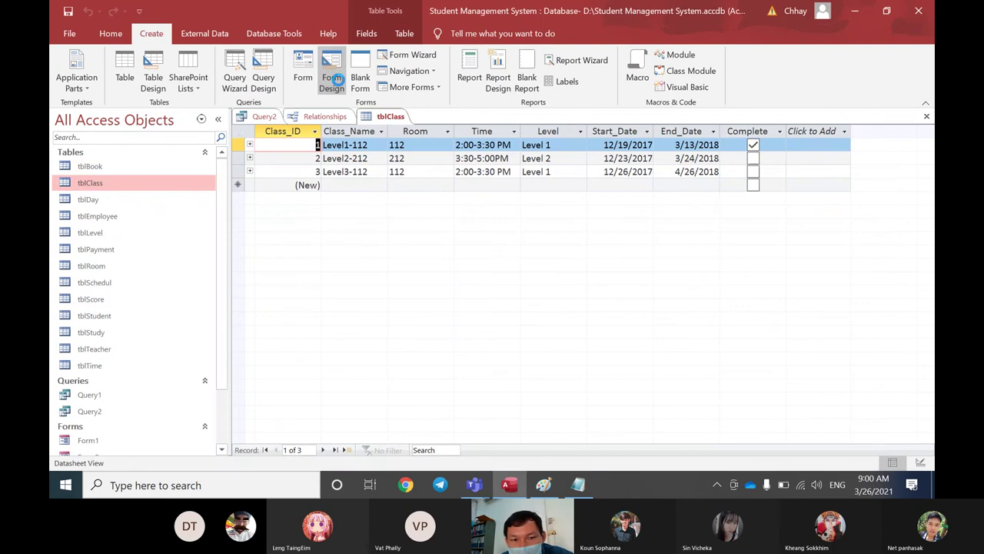
pyautogui.moveTo(368, 198); pyautogui.dragTo(542, 227)
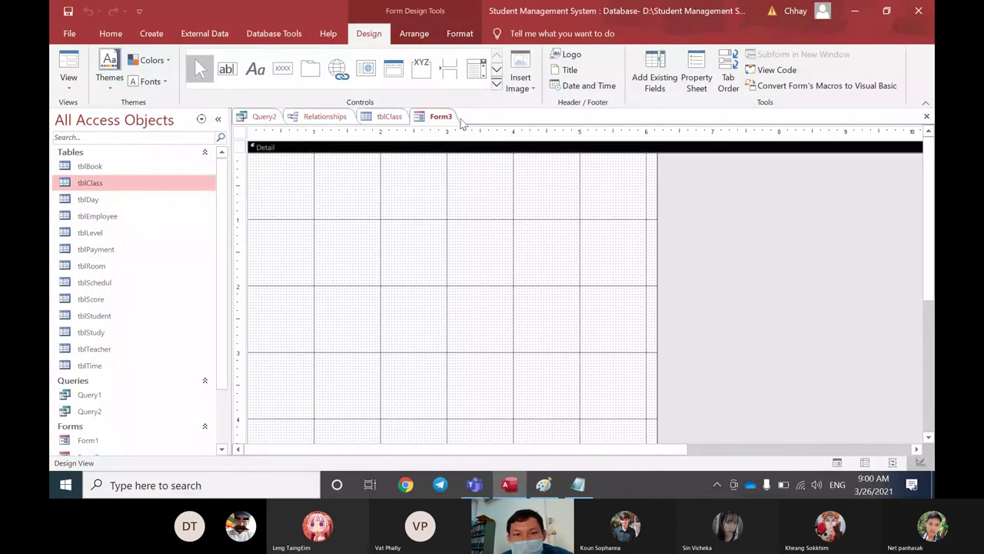
pyautogui.click(477, 69)
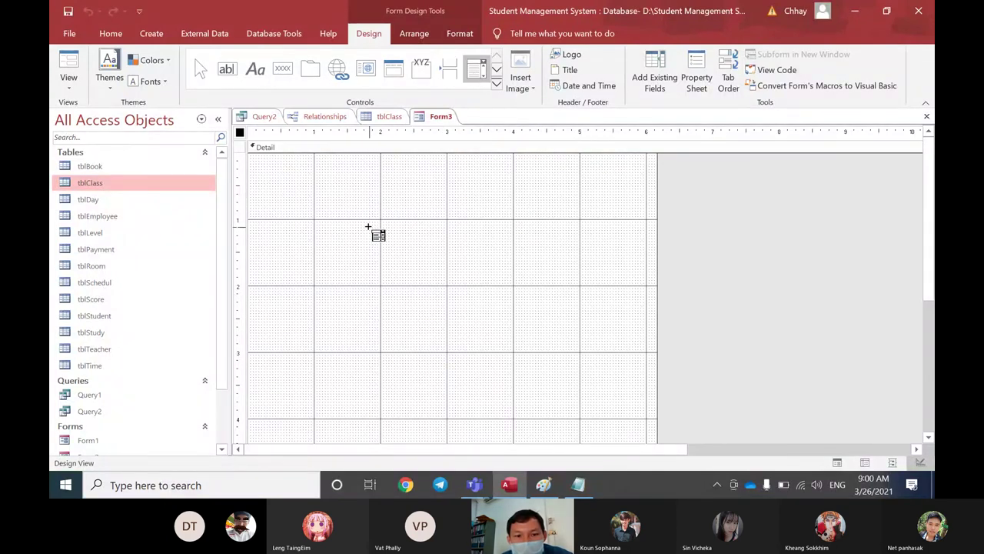
pyautogui.moveTo(368, 227); pyautogui.dragTo(521, 254)
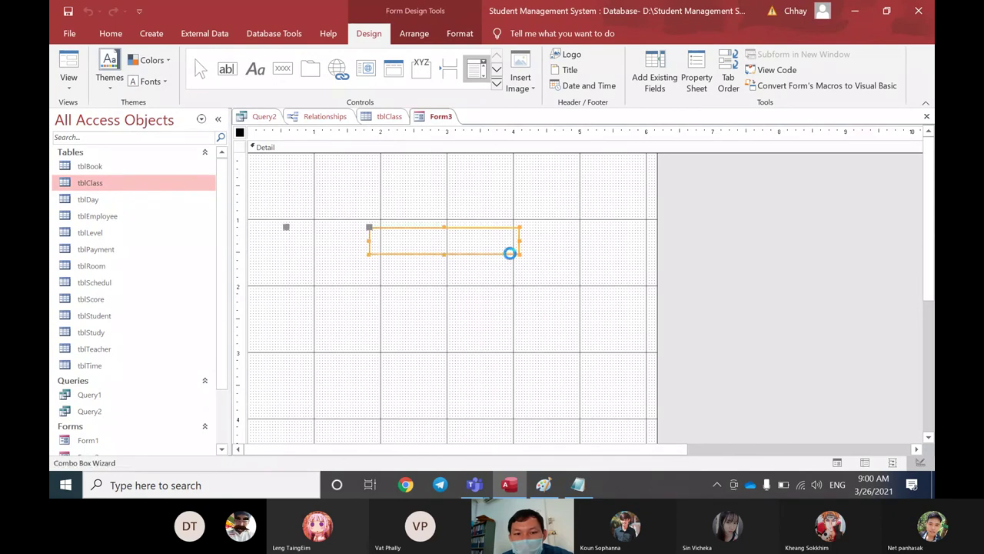
# Step: Complete the Combo Box Wizard using tblClass with Class_ID and Class_Name, key column hidden
pyautogui.click(561, 296)
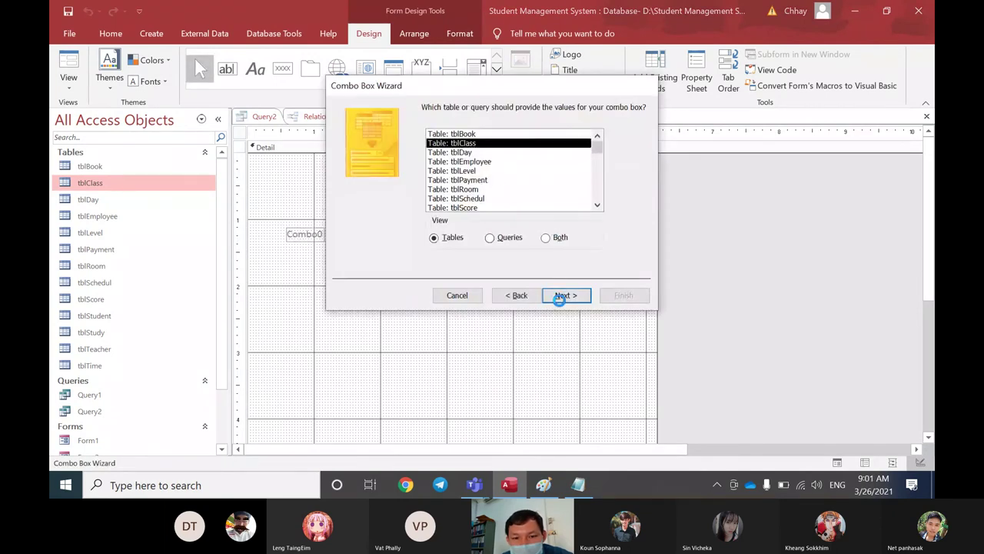
pyautogui.click(561, 296)
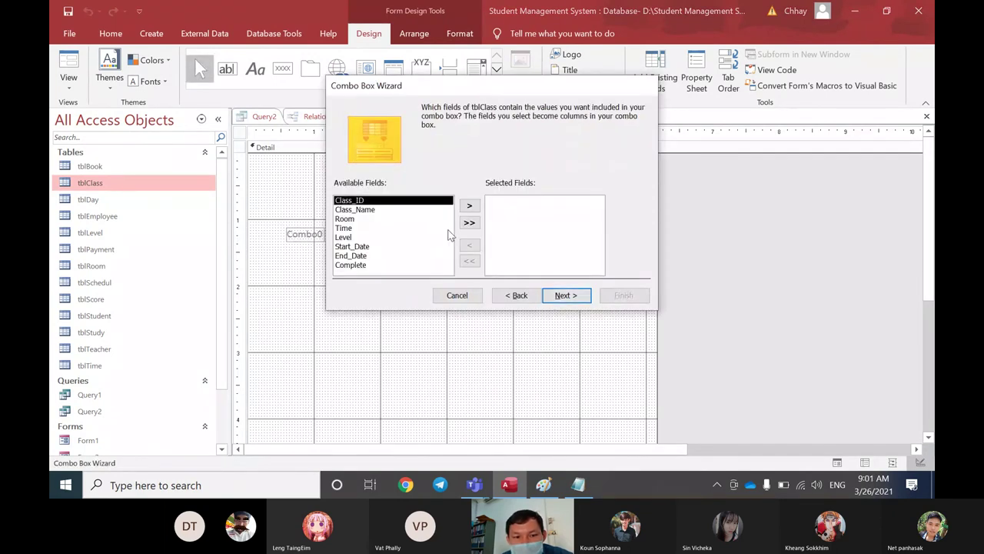
pyautogui.doubleClick(361, 201)
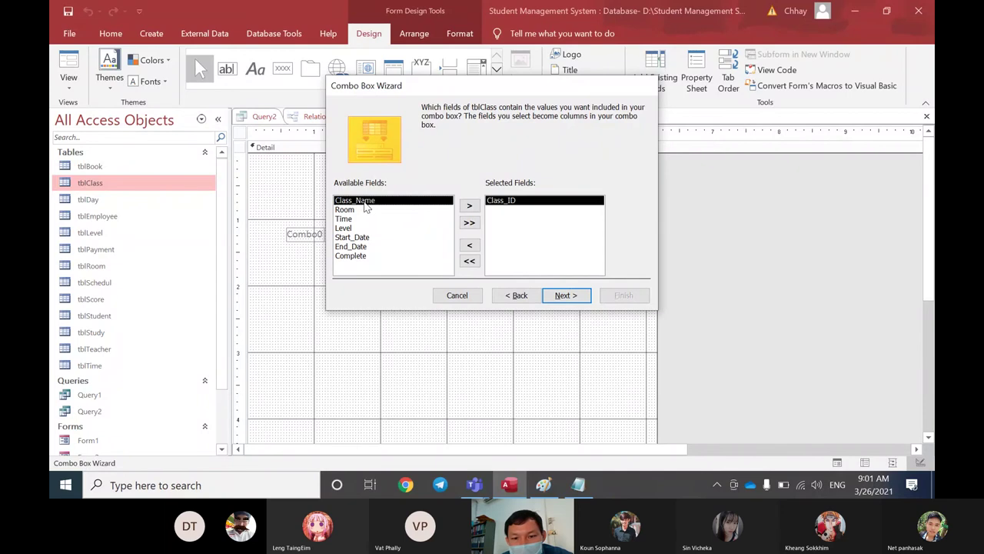
pyautogui.doubleClick(365, 202)
pyautogui.click(565, 295)
pyautogui.click(575, 295)
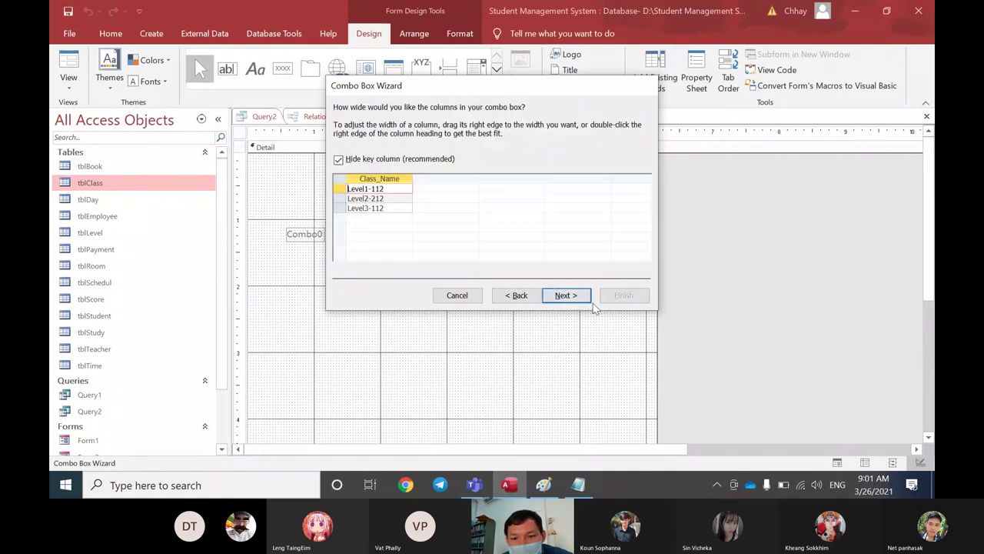
pyautogui.click(569, 295)
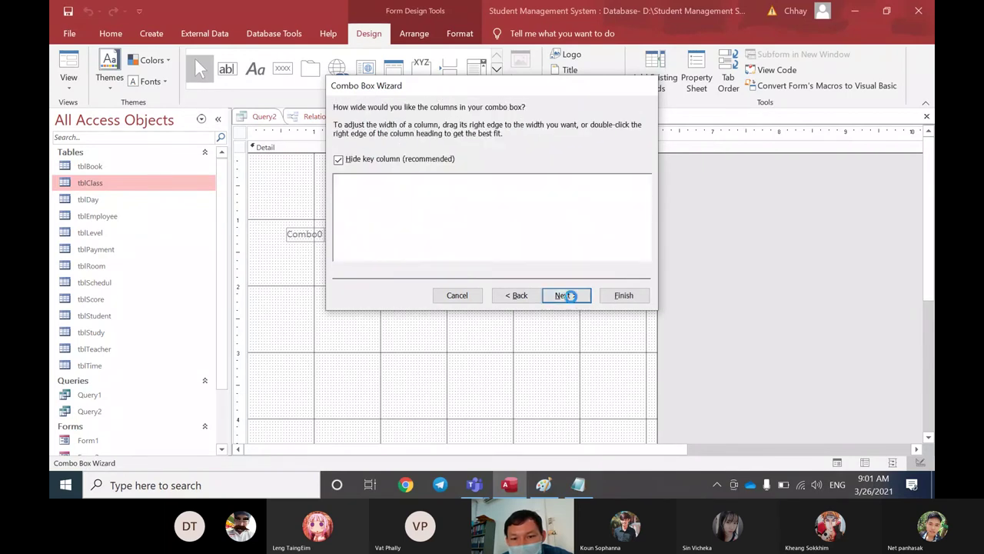
pyautogui.click(623, 296)
# Step: Switch Form3 to Form View and pick Level1-112 from the Class_Name list
pyautogui.rightClick(438, 116)
pyautogui.click(454, 186)
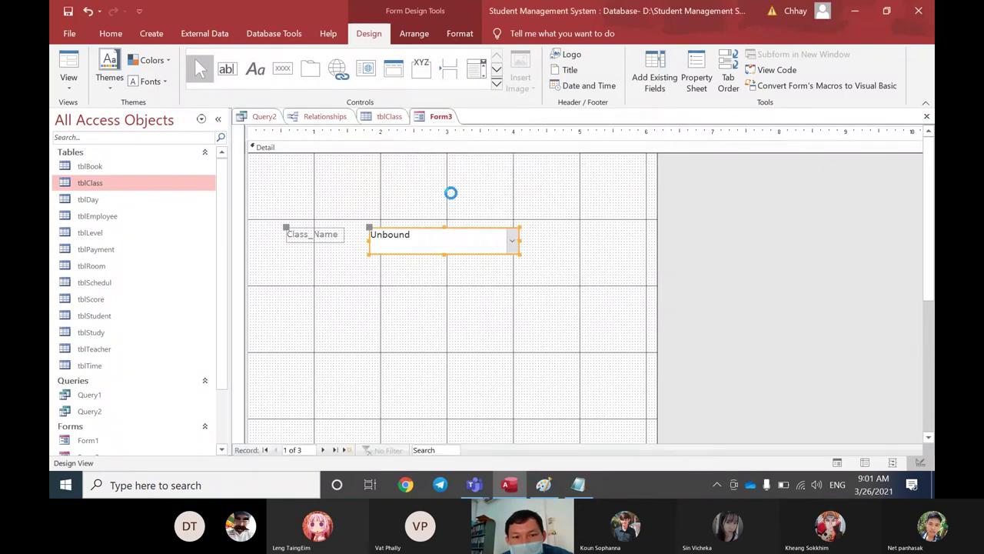
pyautogui.click(505, 218)
pyautogui.click(454, 235)
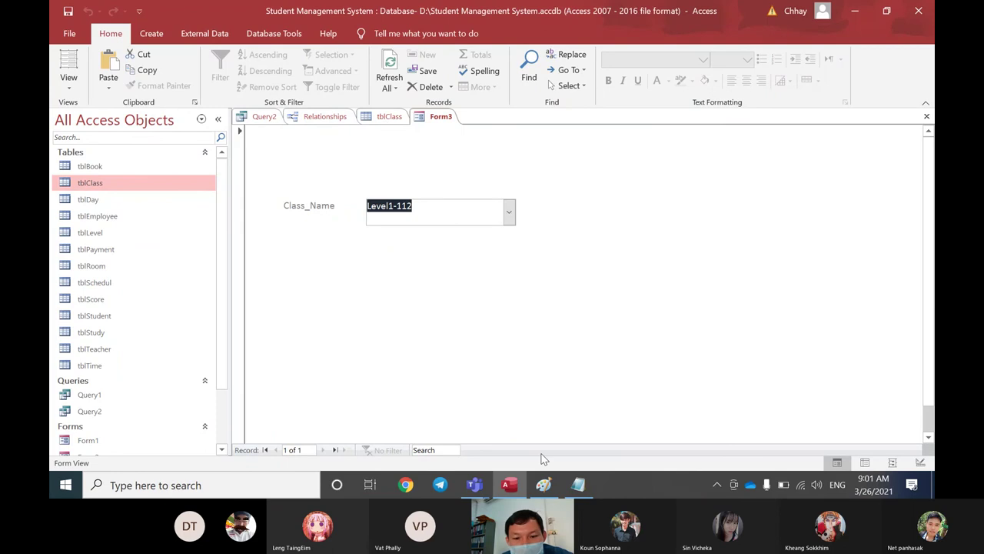
pyautogui.click(578, 484)
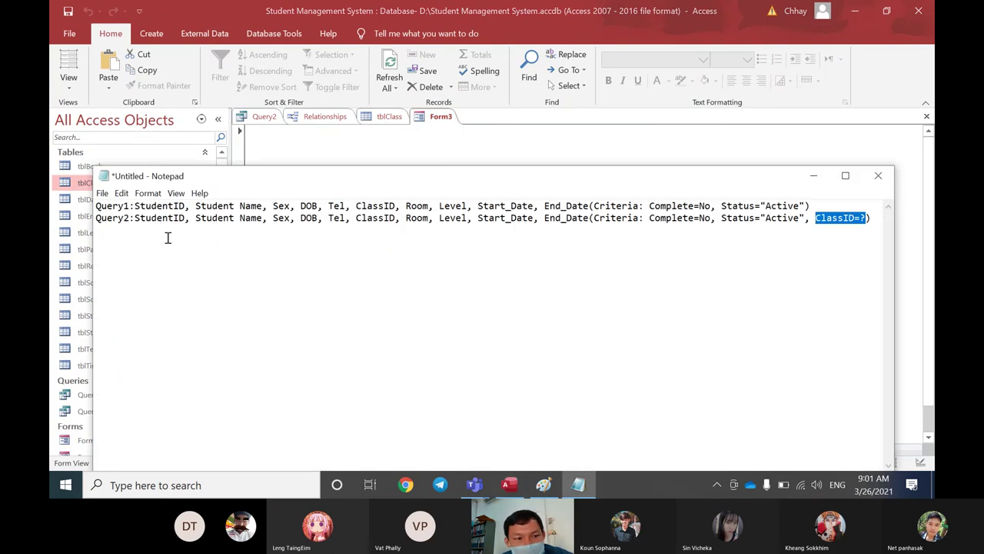
pyautogui.moveTo(136, 218); pyautogui.dragTo(866, 221)
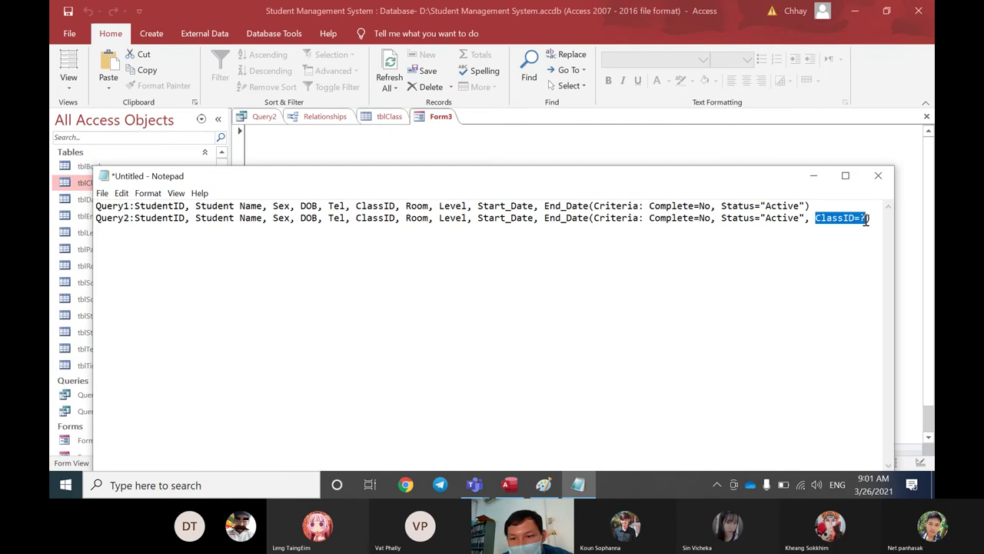
pyautogui.moveTo(703, 185); pyautogui.dragTo(718, 288)
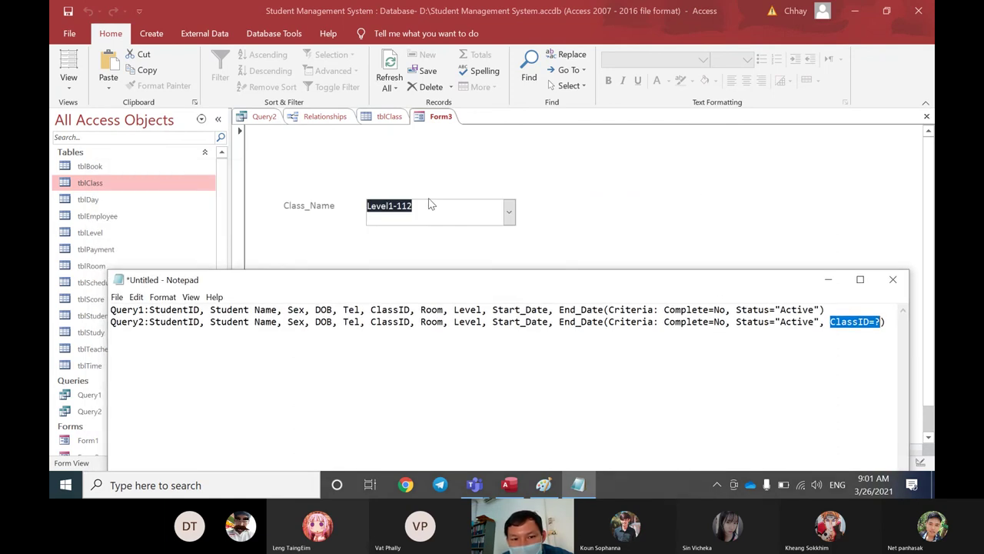
pyautogui.click(831, 327)
pyautogui.moveTo(831, 327); pyautogui.dragTo(886, 327)
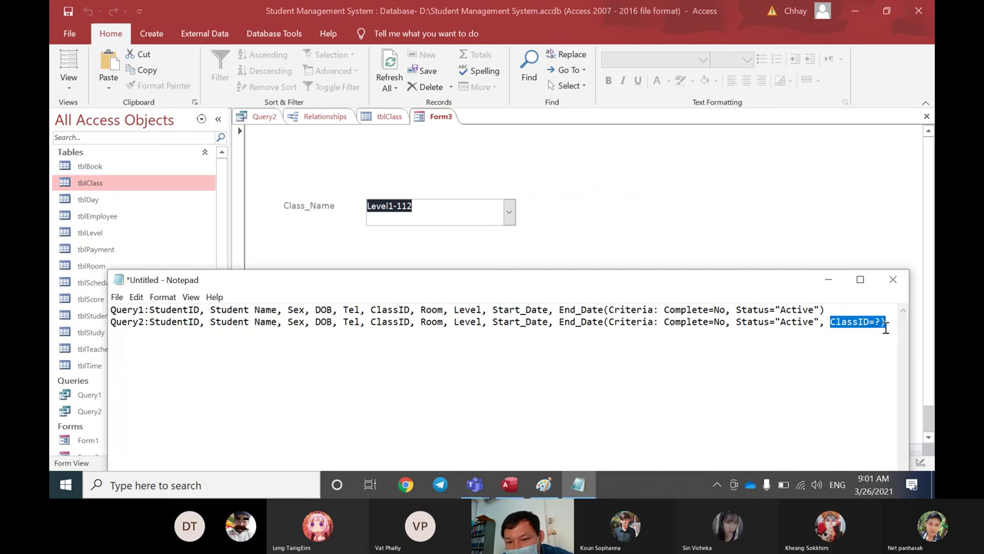
pyautogui.moveTo(841, 308); pyautogui.dragTo(107, 309)
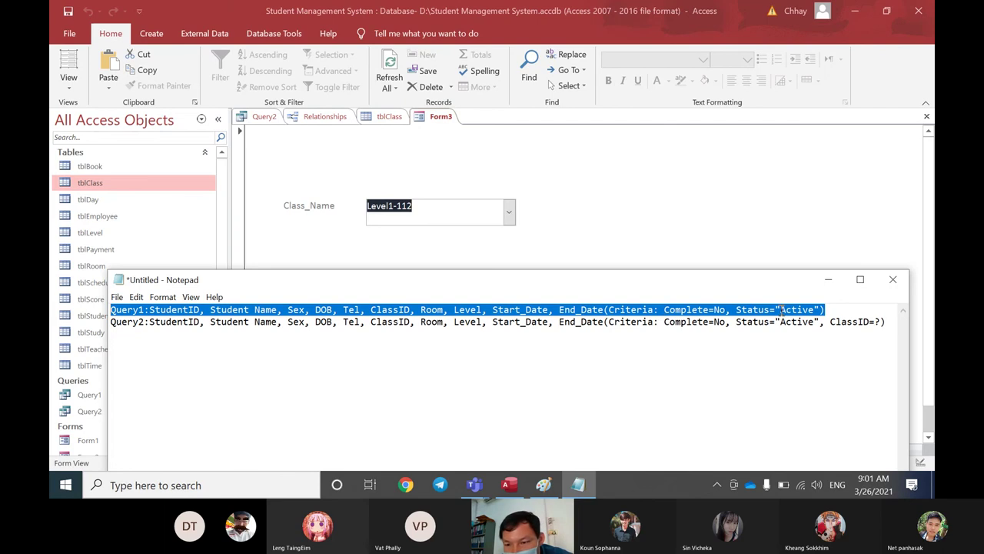
pyautogui.moveTo(779, 309); pyautogui.dragTo(788, 309)
pyautogui.moveTo(663, 309); pyautogui.dragTo(815, 310)
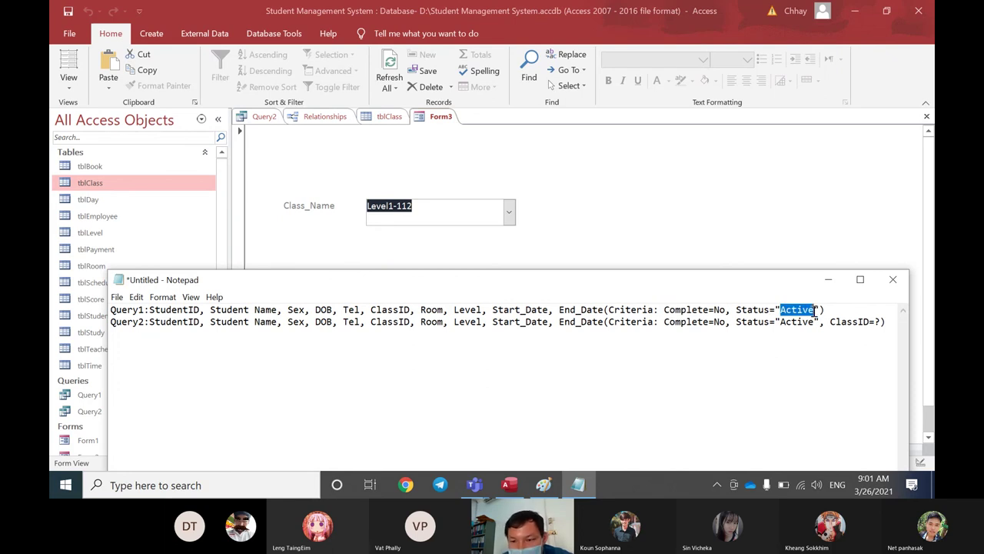
pyautogui.click(768, 317)
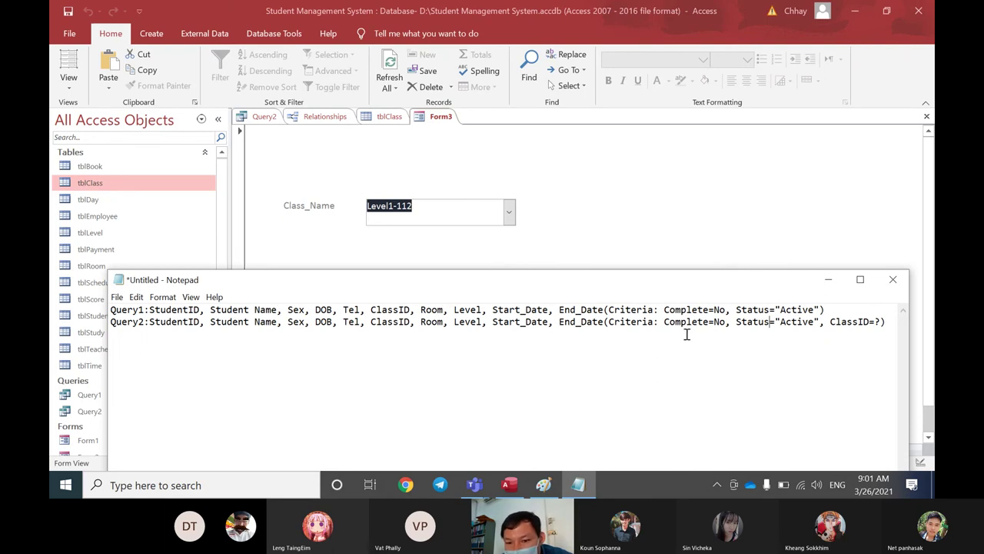
pyautogui.moveTo(661, 322); pyautogui.dragTo(724, 326)
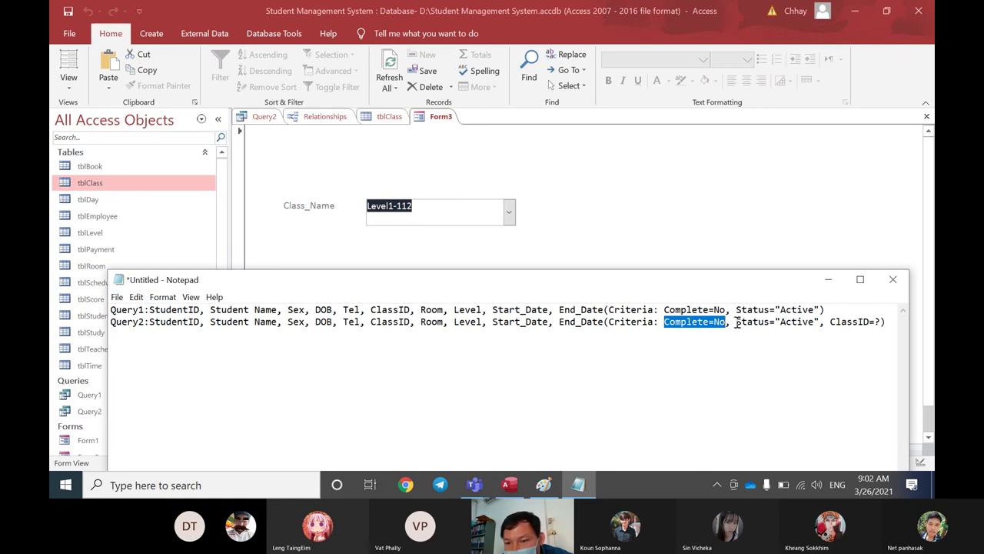
pyautogui.moveTo(736, 323); pyautogui.dragTo(883, 324)
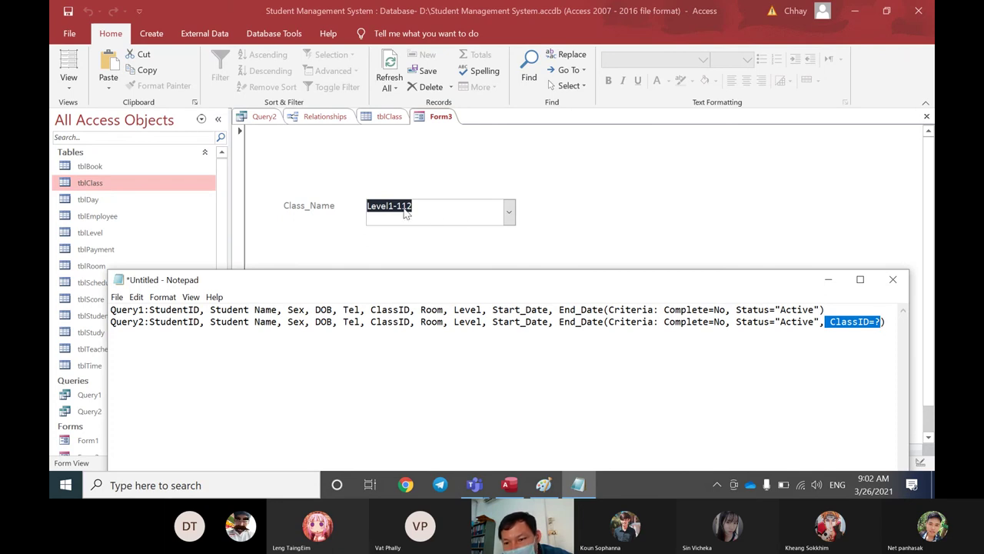
pyautogui.moveTo(463, 289)
pyautogui.mouseDown()
pyautogui.moveTo(431, 284)
pyautogui.moveTo(449, 281)
pyautogui.mouseUp()
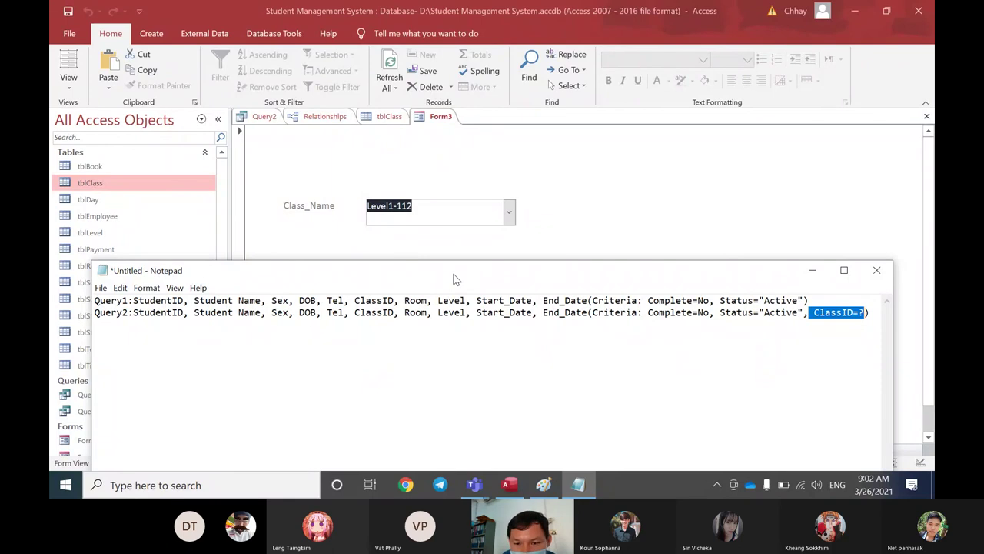
# Step: Highlight Query1's Complete=No and Status="Active" criteria in the Notepad notes
pyautogui.moveTo(810, 301); pyautogui.dragTo(596, 300)
pyautogui.click(132, 301)
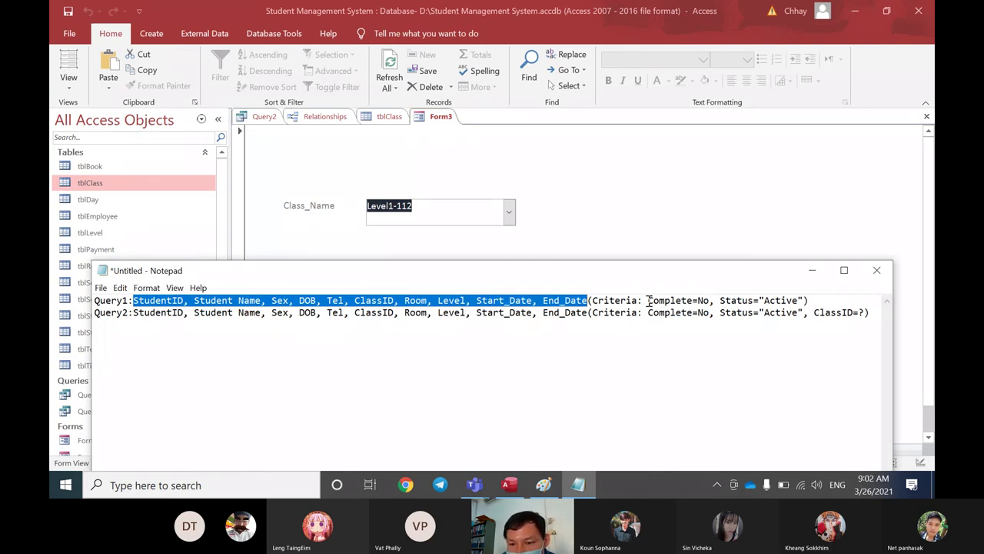
pyautogui.moveTo(648, 301); pyautogui.dragTo(709, 303)
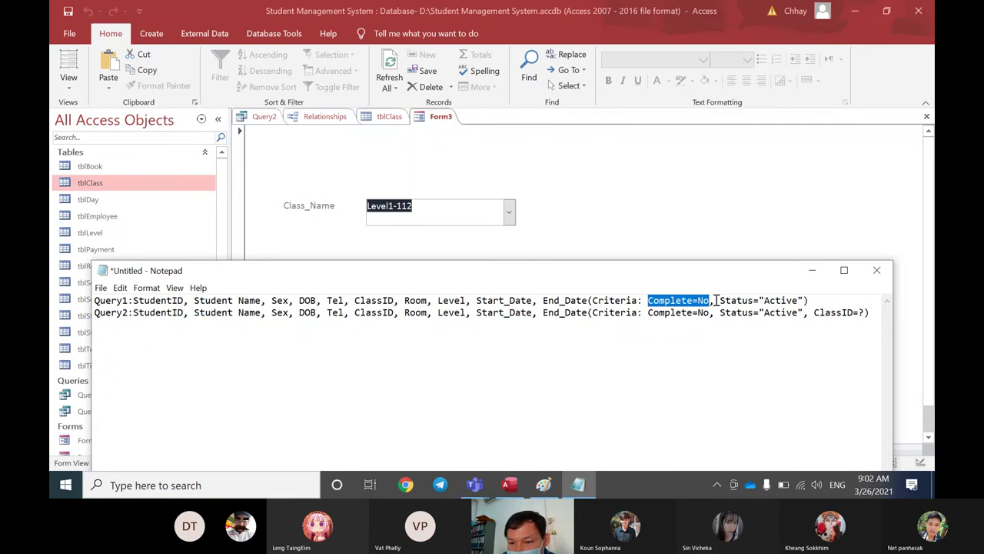
pyautogui.moveTo(721, 301); pyautogui.dragTo(806, 302)
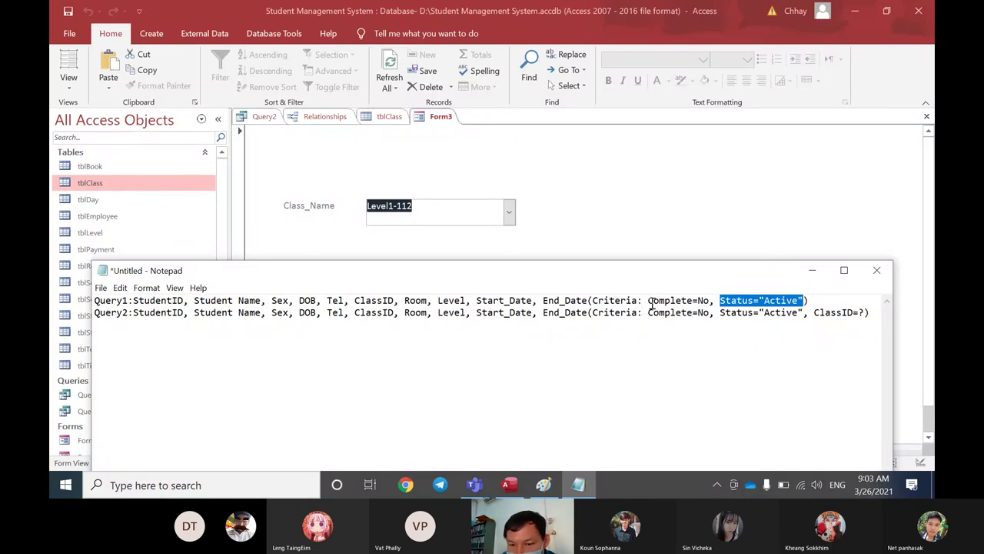
pyautogui.moveTo(648, 302); pyautogui.dragTo(799, 301)
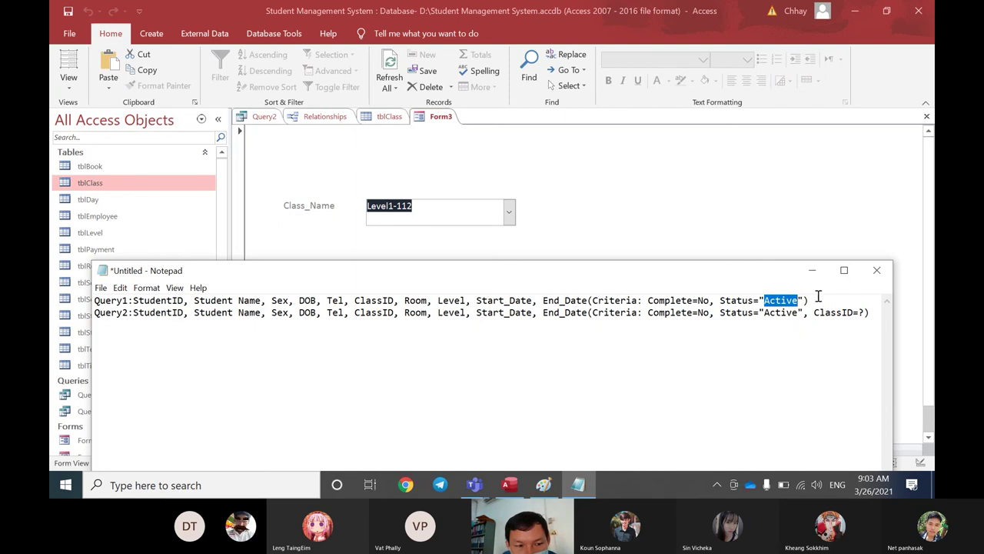
pyautogui.click(136, 312)
# Step: Highlight Query2's field list and its ClassID=? criterion with the closing parenthesis
pyautogui.moveTo(135, 312); pyautogui.dragTo(648, 323)
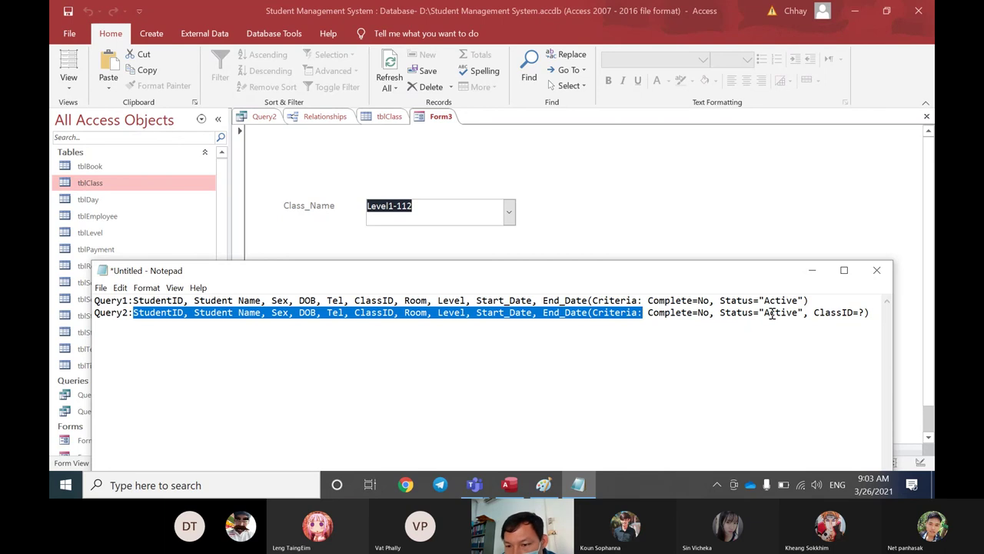
pyautogui.moveTo(814, 313); pyautogui.dragTo(866, 315)
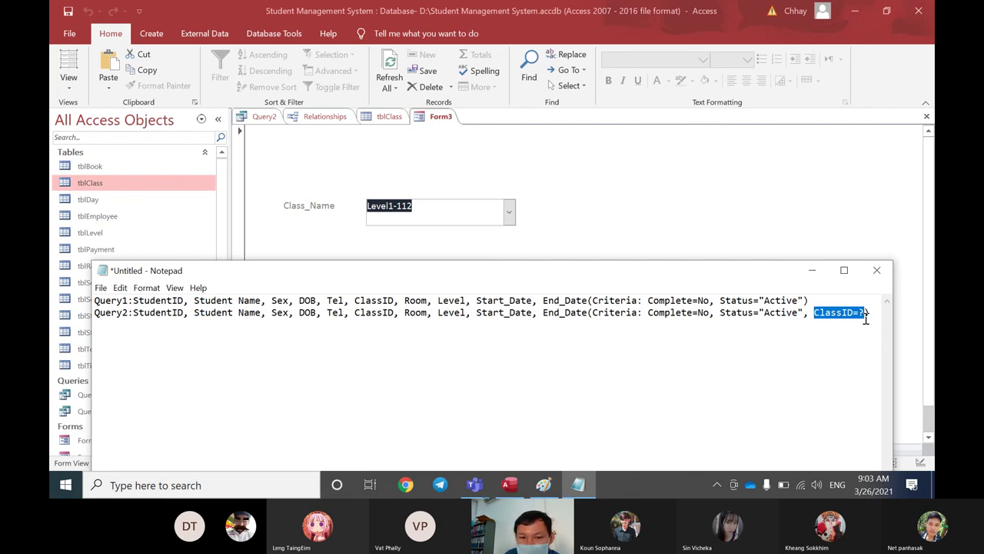
pyautogui.moveTo(865, 315); pyautogui.dragTo(868, 319)
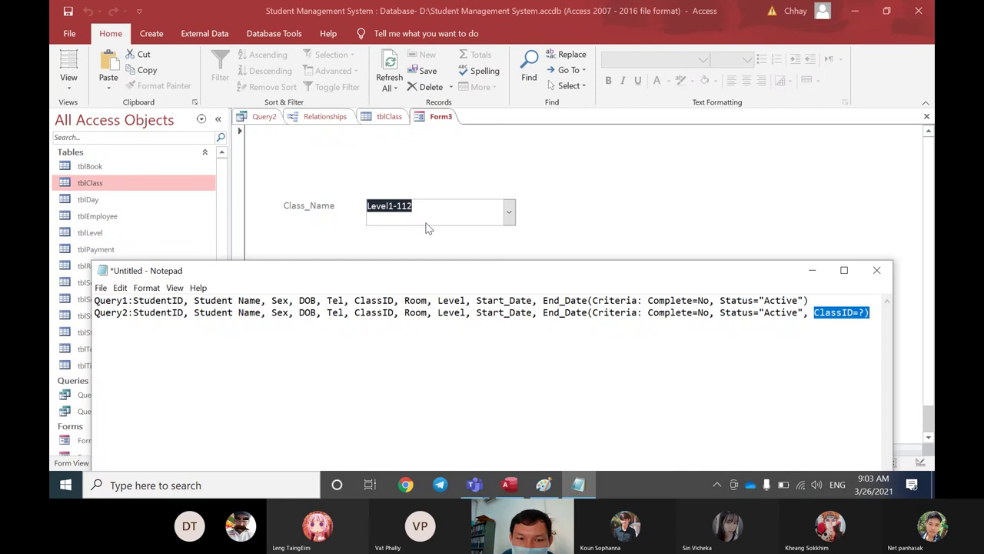
# Step: Try Level2-212 and then Level3-112 in Form3's Class_Name box
pyautogui.click(507, 214)
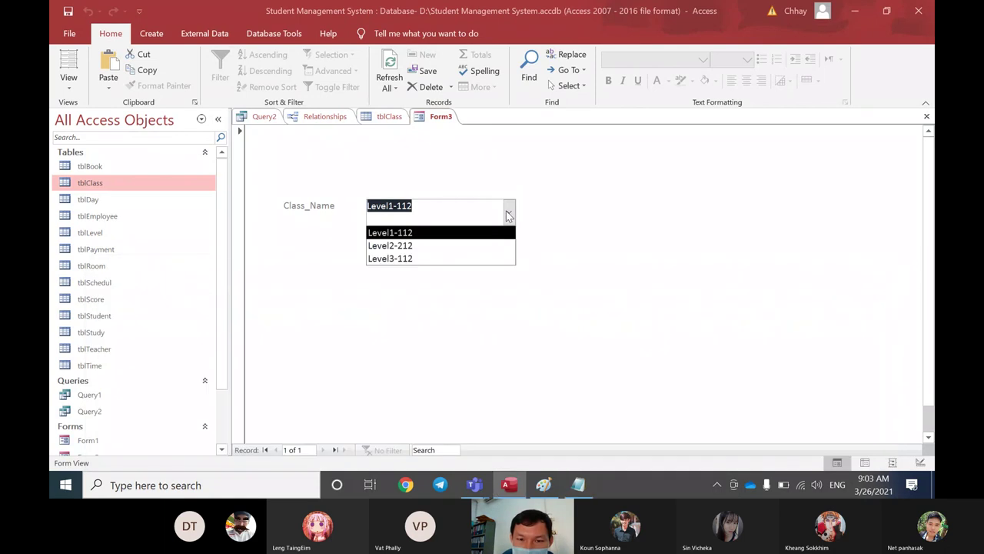
pyautogui.click(469, 245)
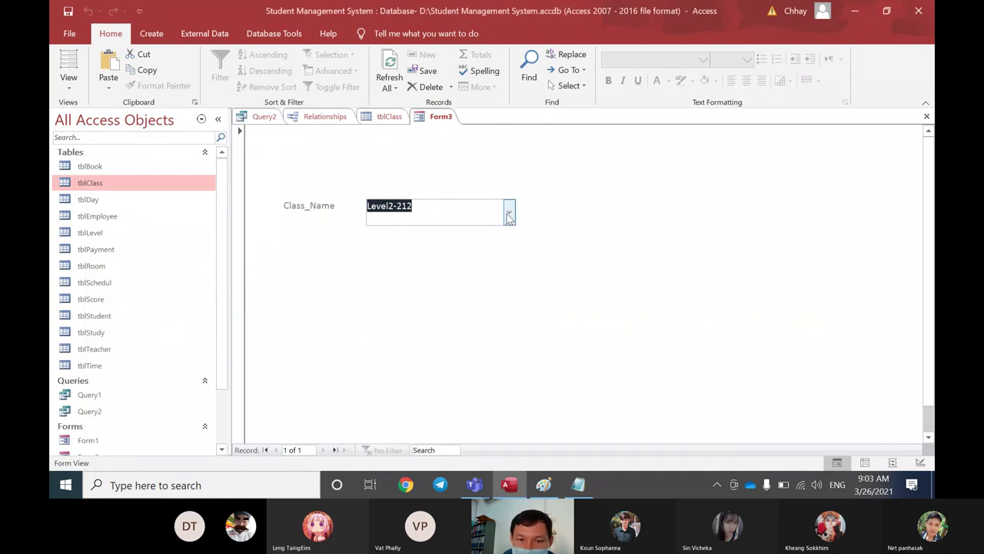
pyautogui.click(507, 212)
pyautogui.click(479, 257)
# Step: Set Class_Name back to Level1-112 and bring up the open Teams windows
pyautogui.click(503, 215)
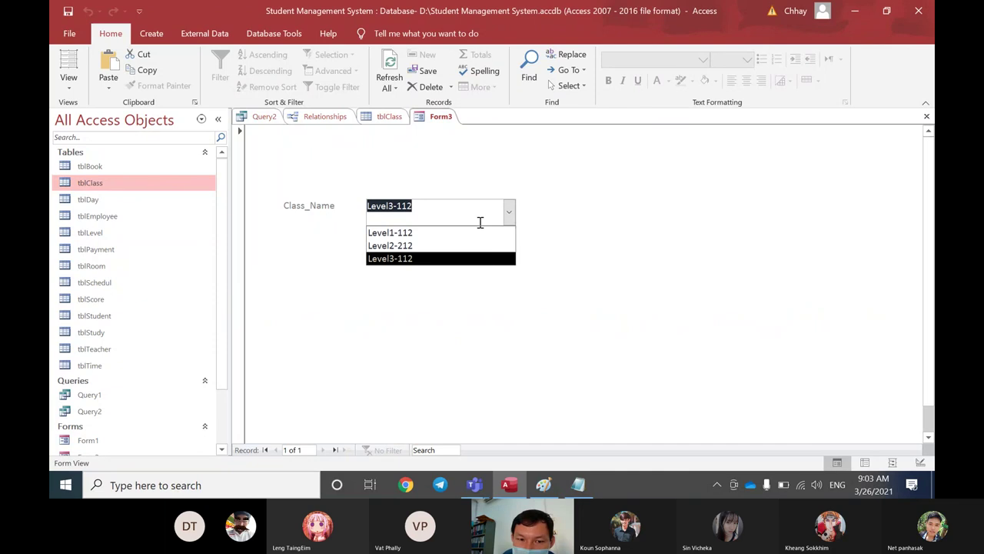
pyautogui.click(468, 232)
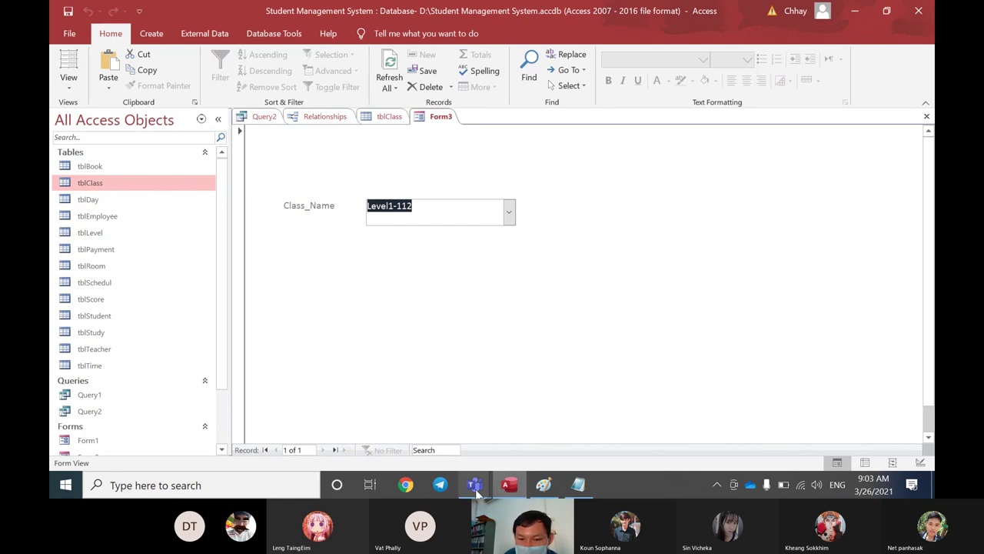
pyautogui.click(717, 484)
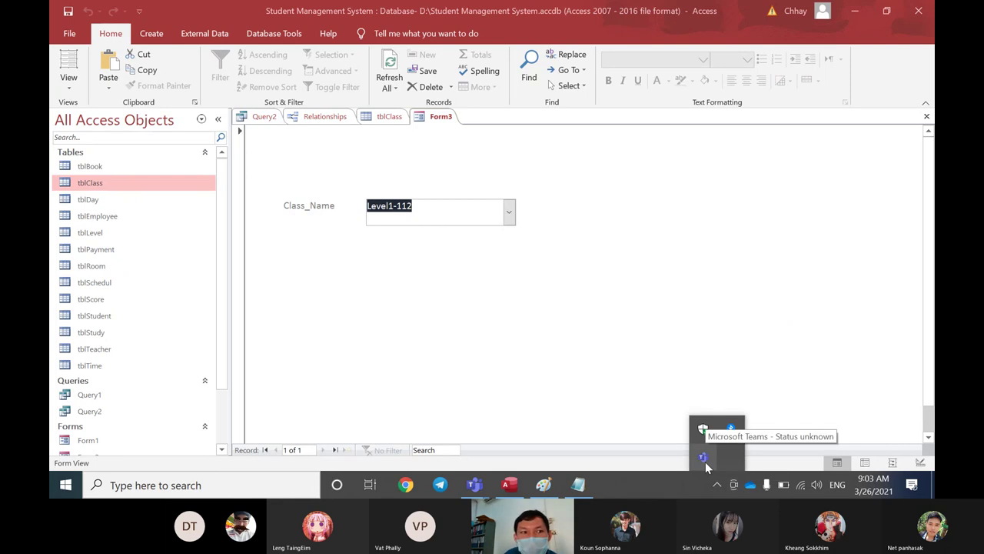
pyautogui.click(474, 485)
# Step: Bring the Teams meeting forward with the Notepad query notes over it
pyautogui.click(510, 432)
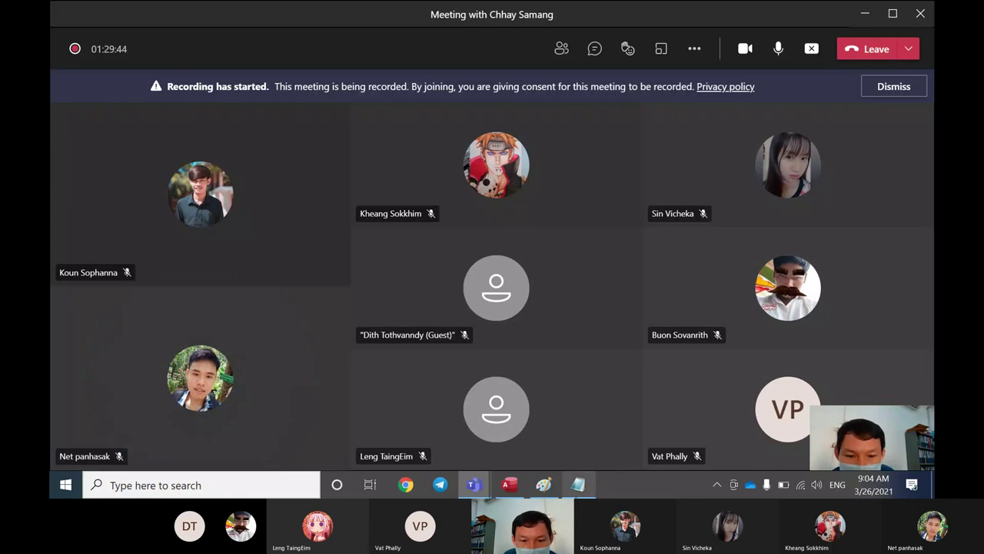
pyautogui.moveTo(580, 492)
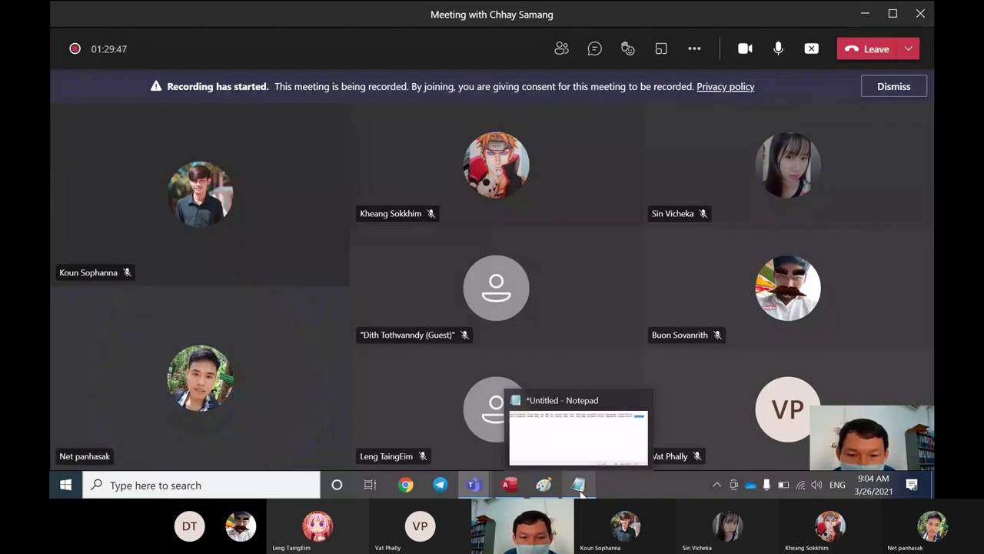
pyautogui.click(579, 486)
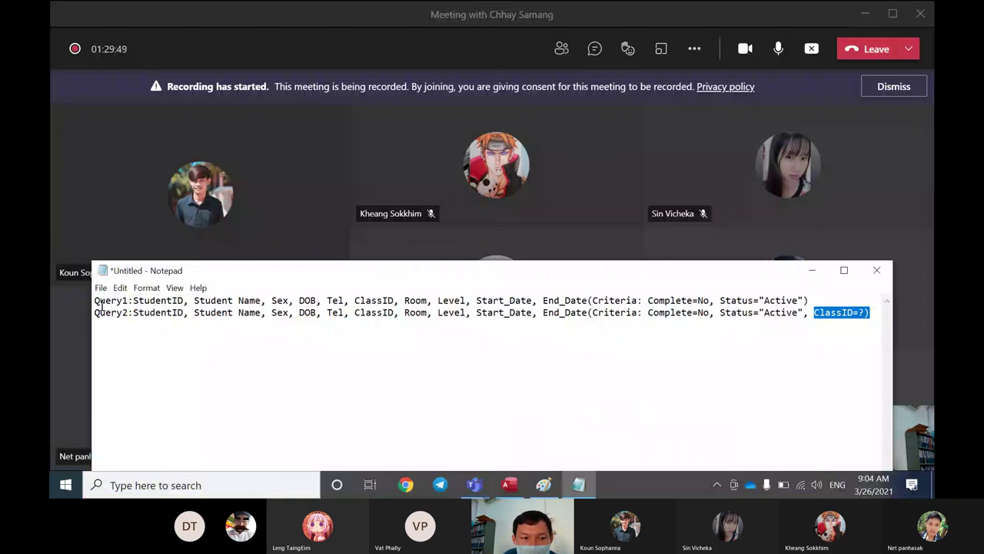
# Step: Highlight both query lines, move the notes lower, and choose Stop recording in the meeting
pyautogui.moveTo(101, 304); pyautogui.dragTo(876, 316)
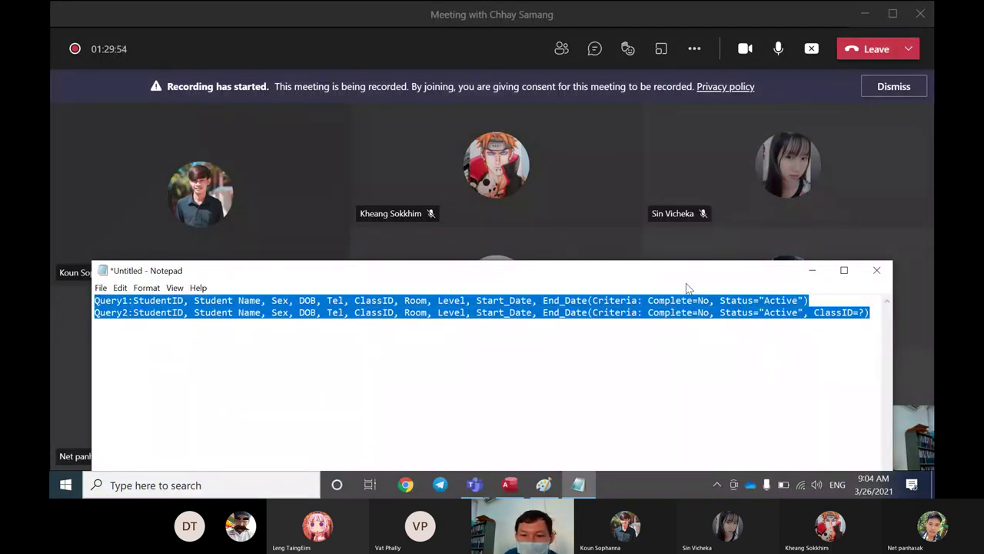
pyautogui.moveTo(696, 277); pyautogui.dragTo(725, 325)
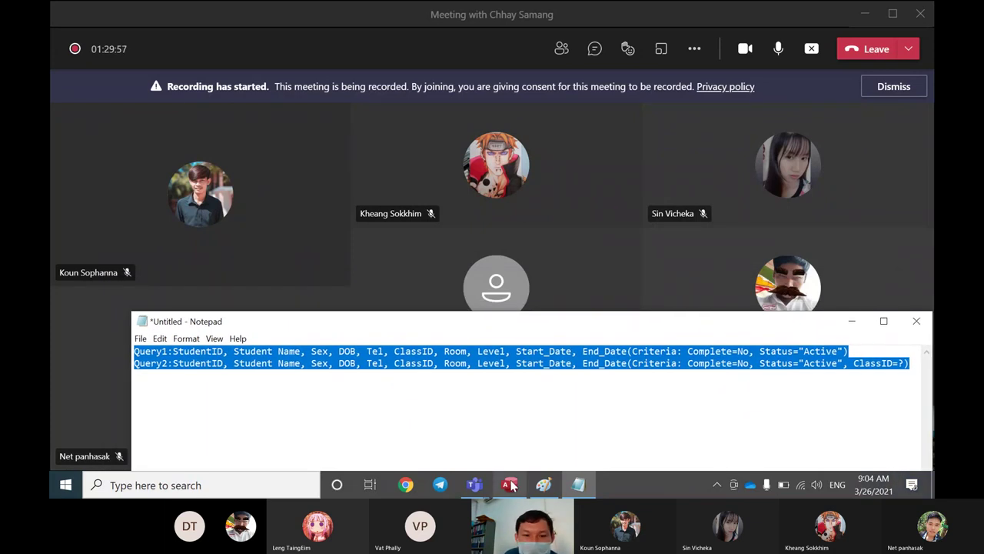
pyautogui.moveTo(422, 330); pyautogui.dragTo(420, 384)
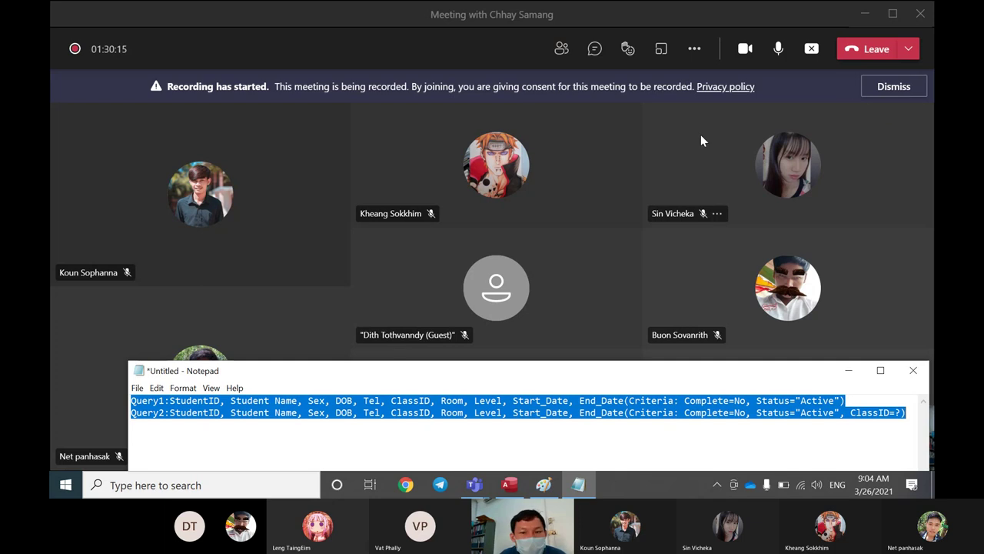
pyautogui.click(696, 51)
pyautogui.click(696, 51)
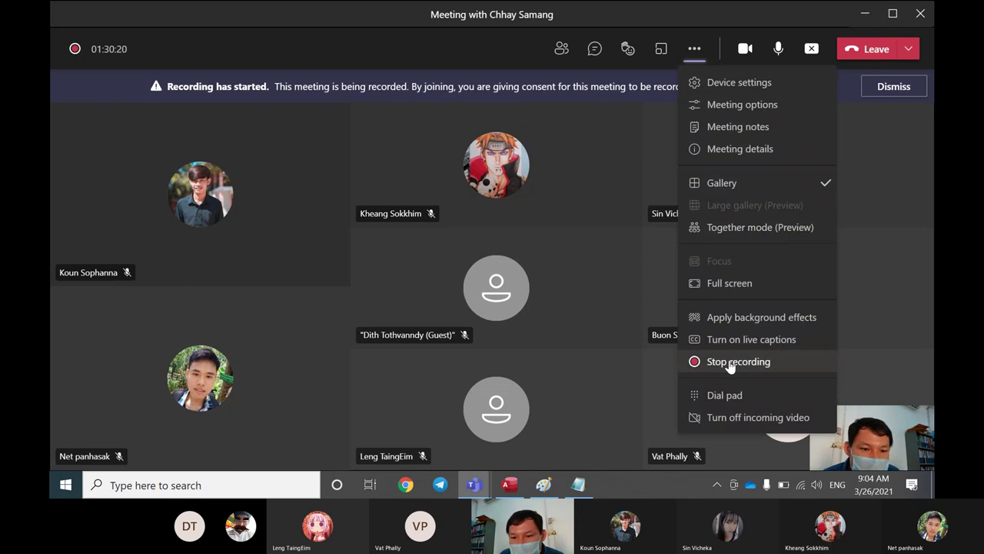